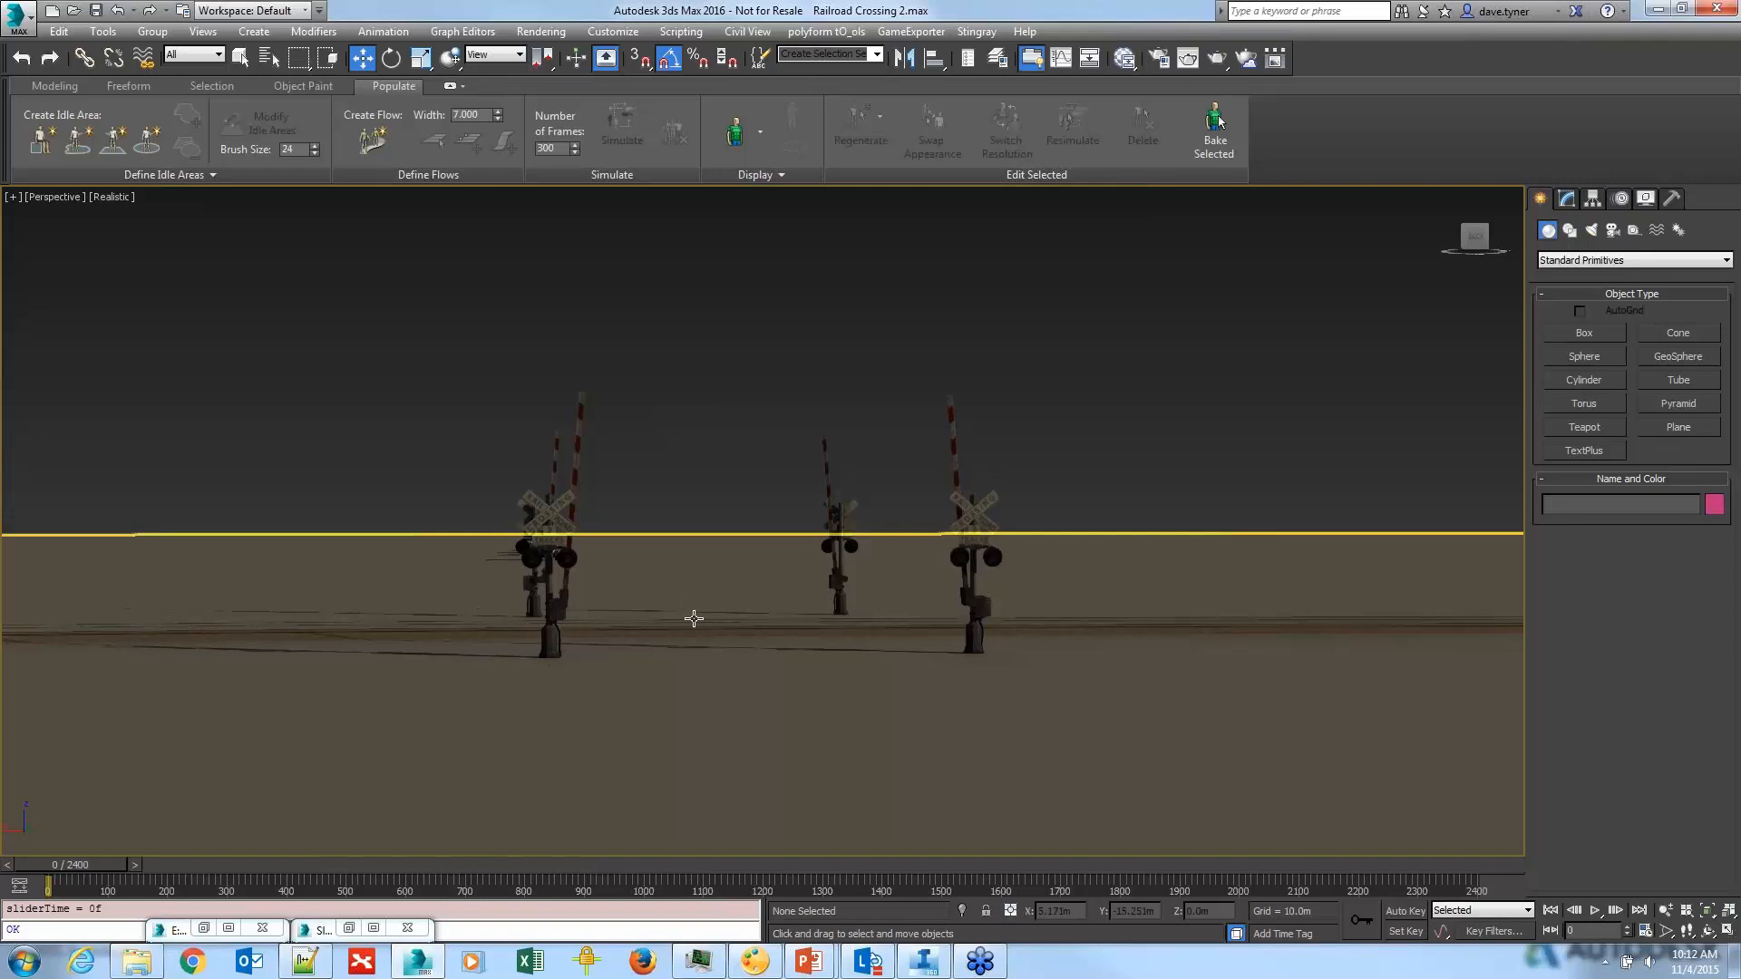
Step: Play the railroad crossing animation in a closer perspective view and scrub the timeline back to frame 793
scroll(689, 614, up, 1)
scroll(694, 617, up, 2)
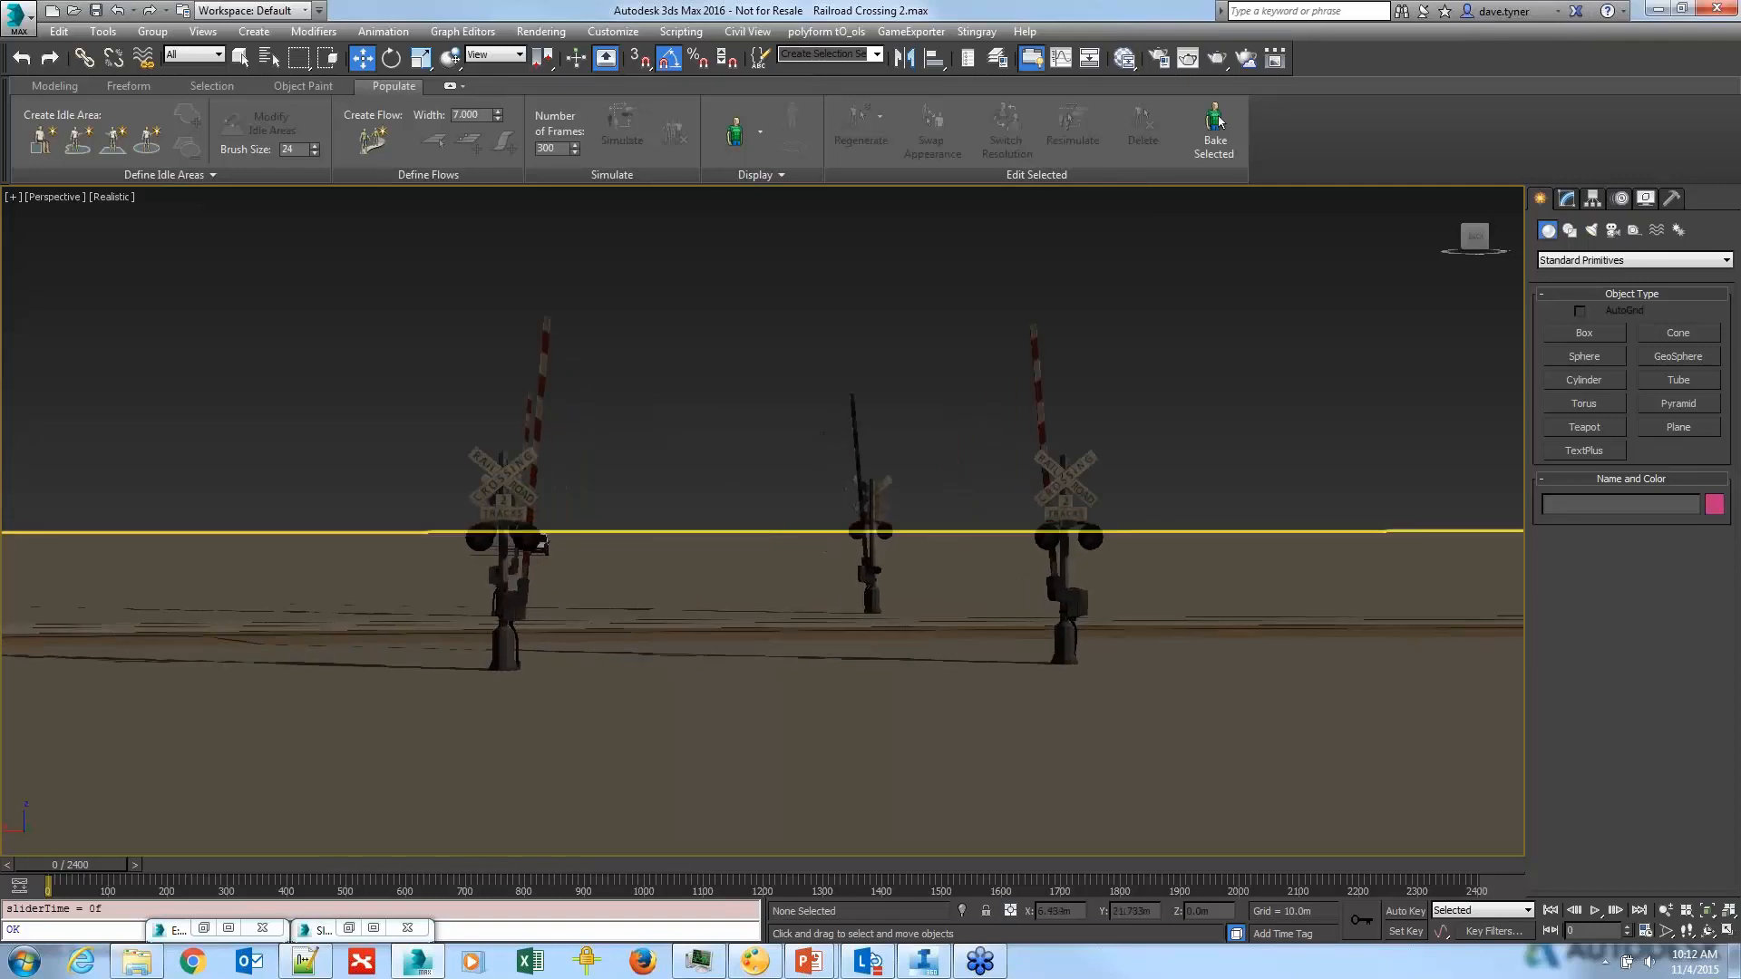
click(1593, 910)
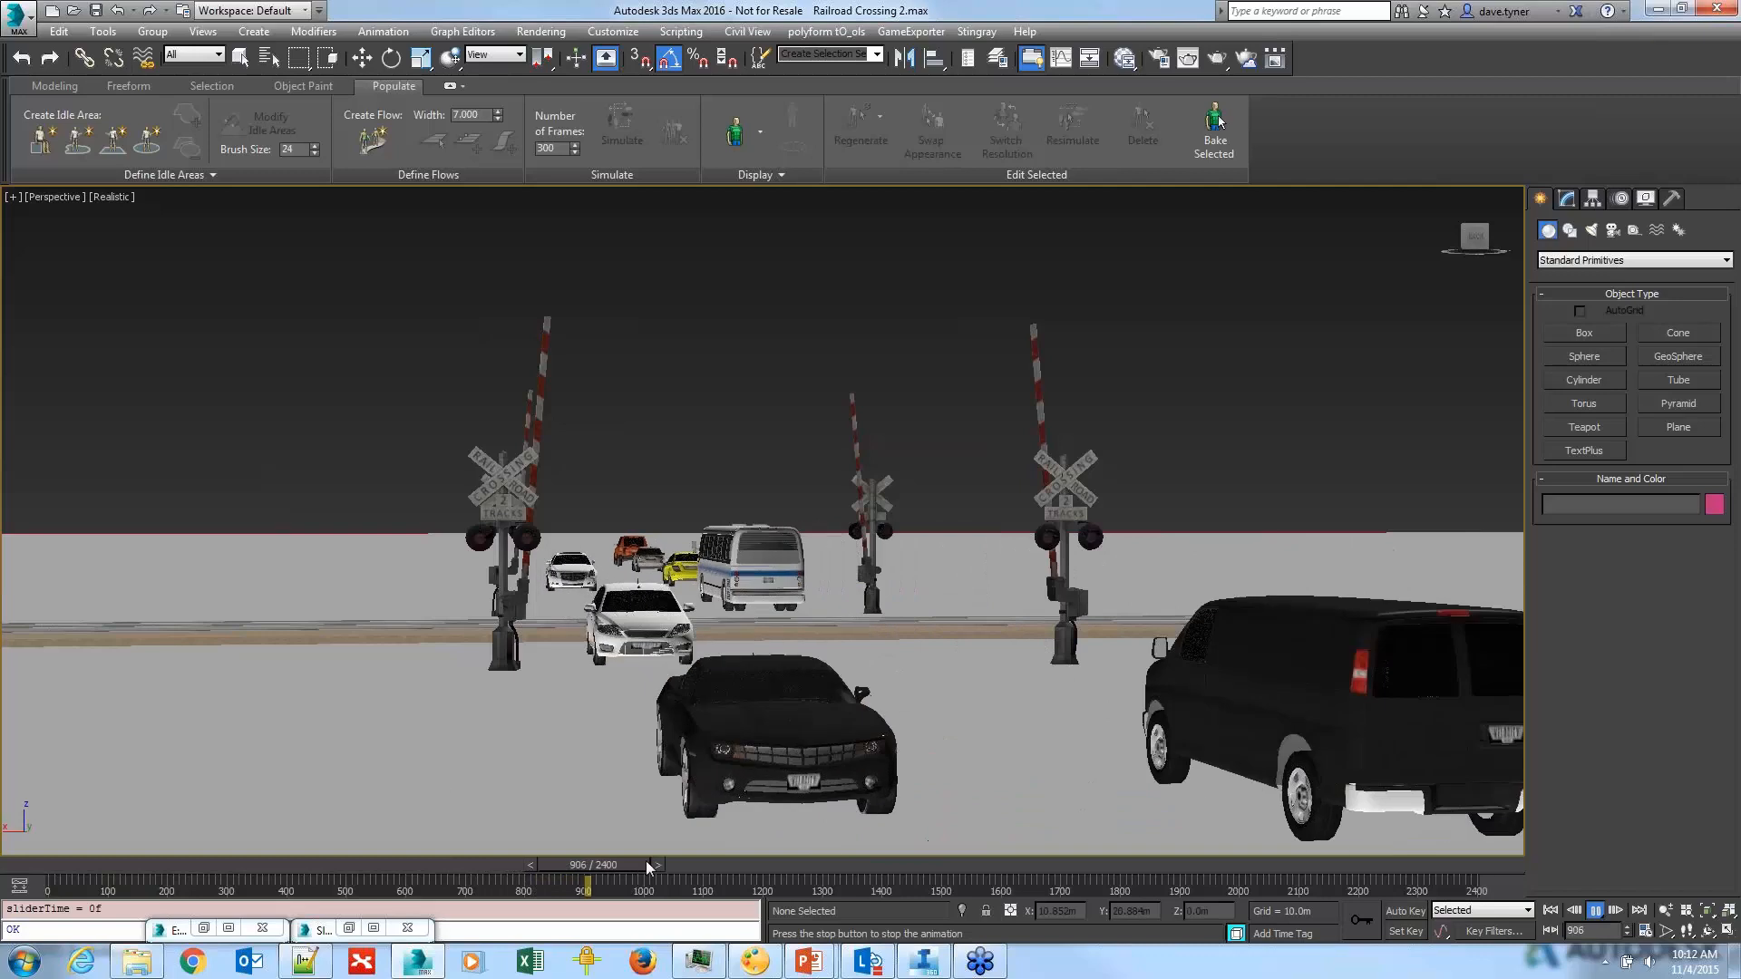
drag(623, 862, 547, 862)
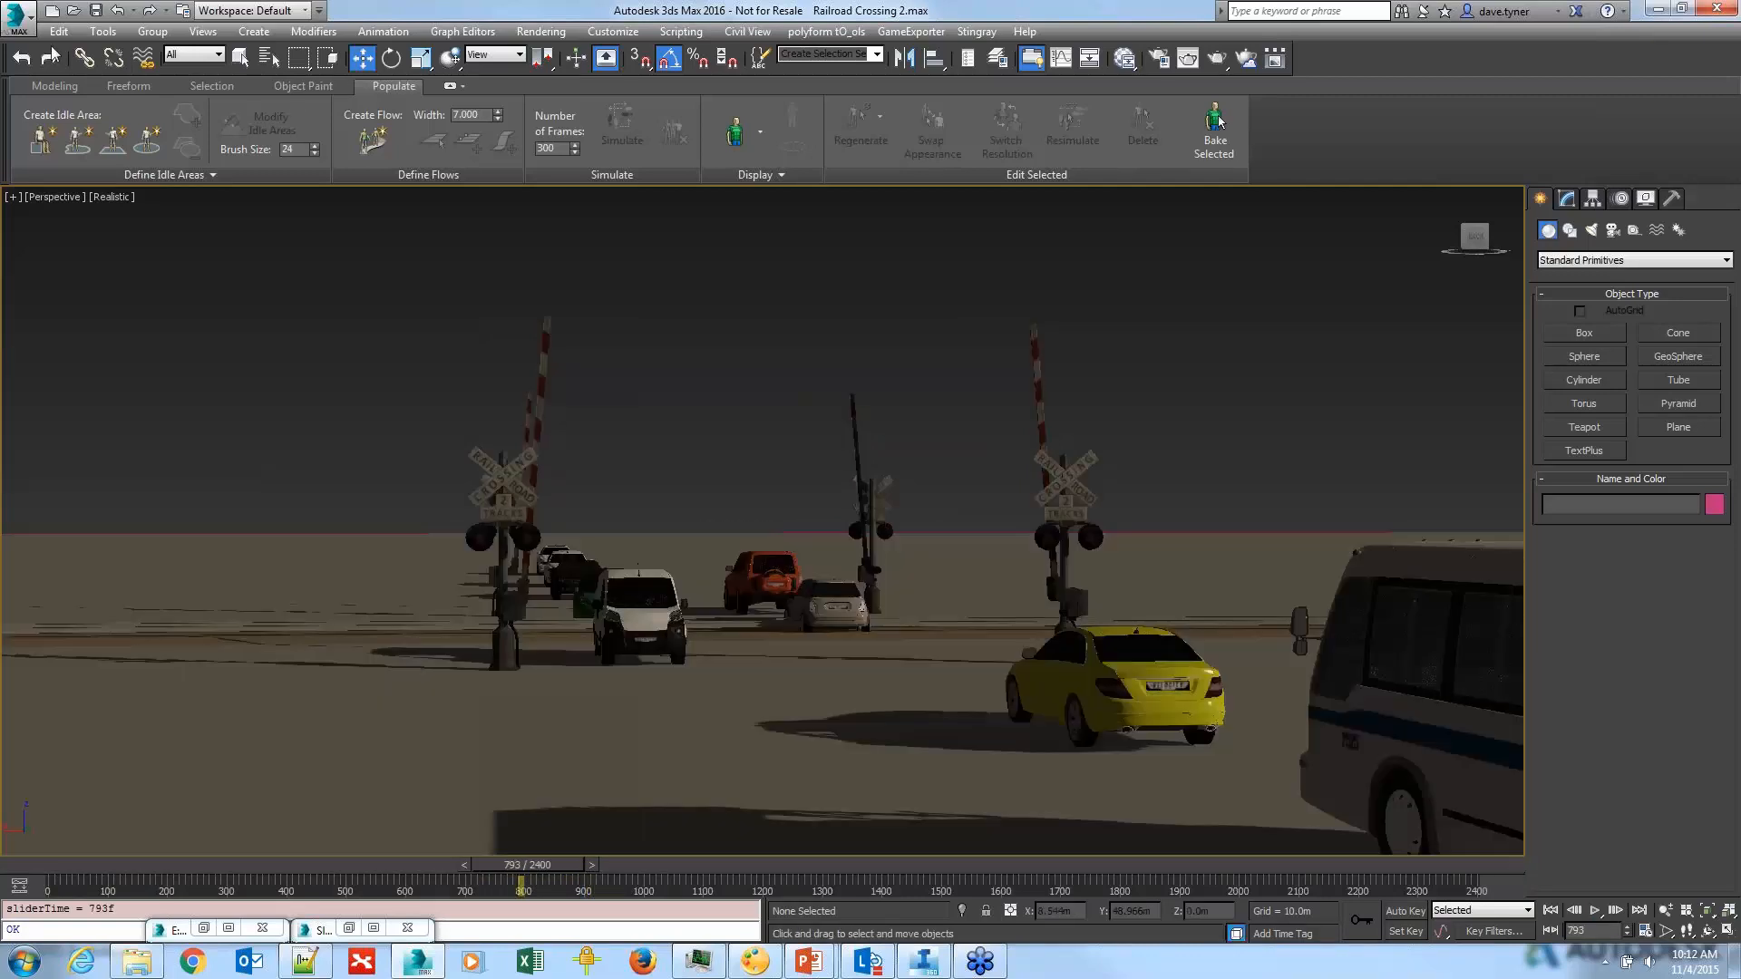
Step: Reset to an empty scene, saving the changes to Railroad Crossing 2.max
click(15, 20)
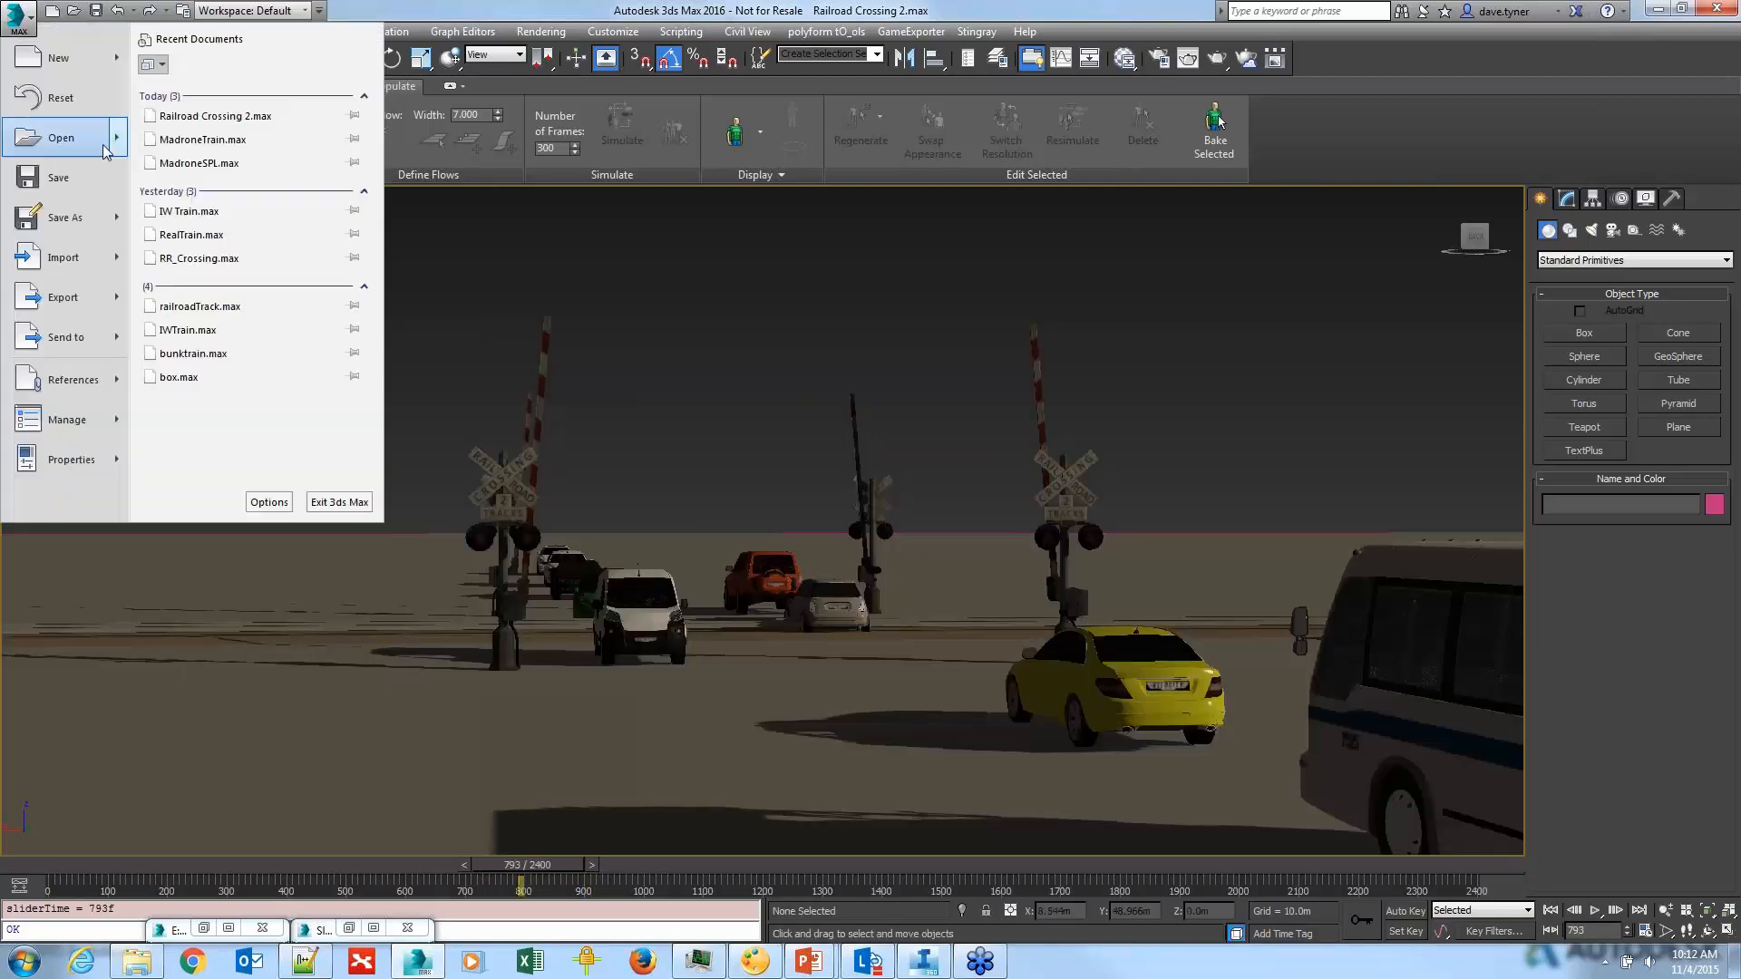
click(54, 98)
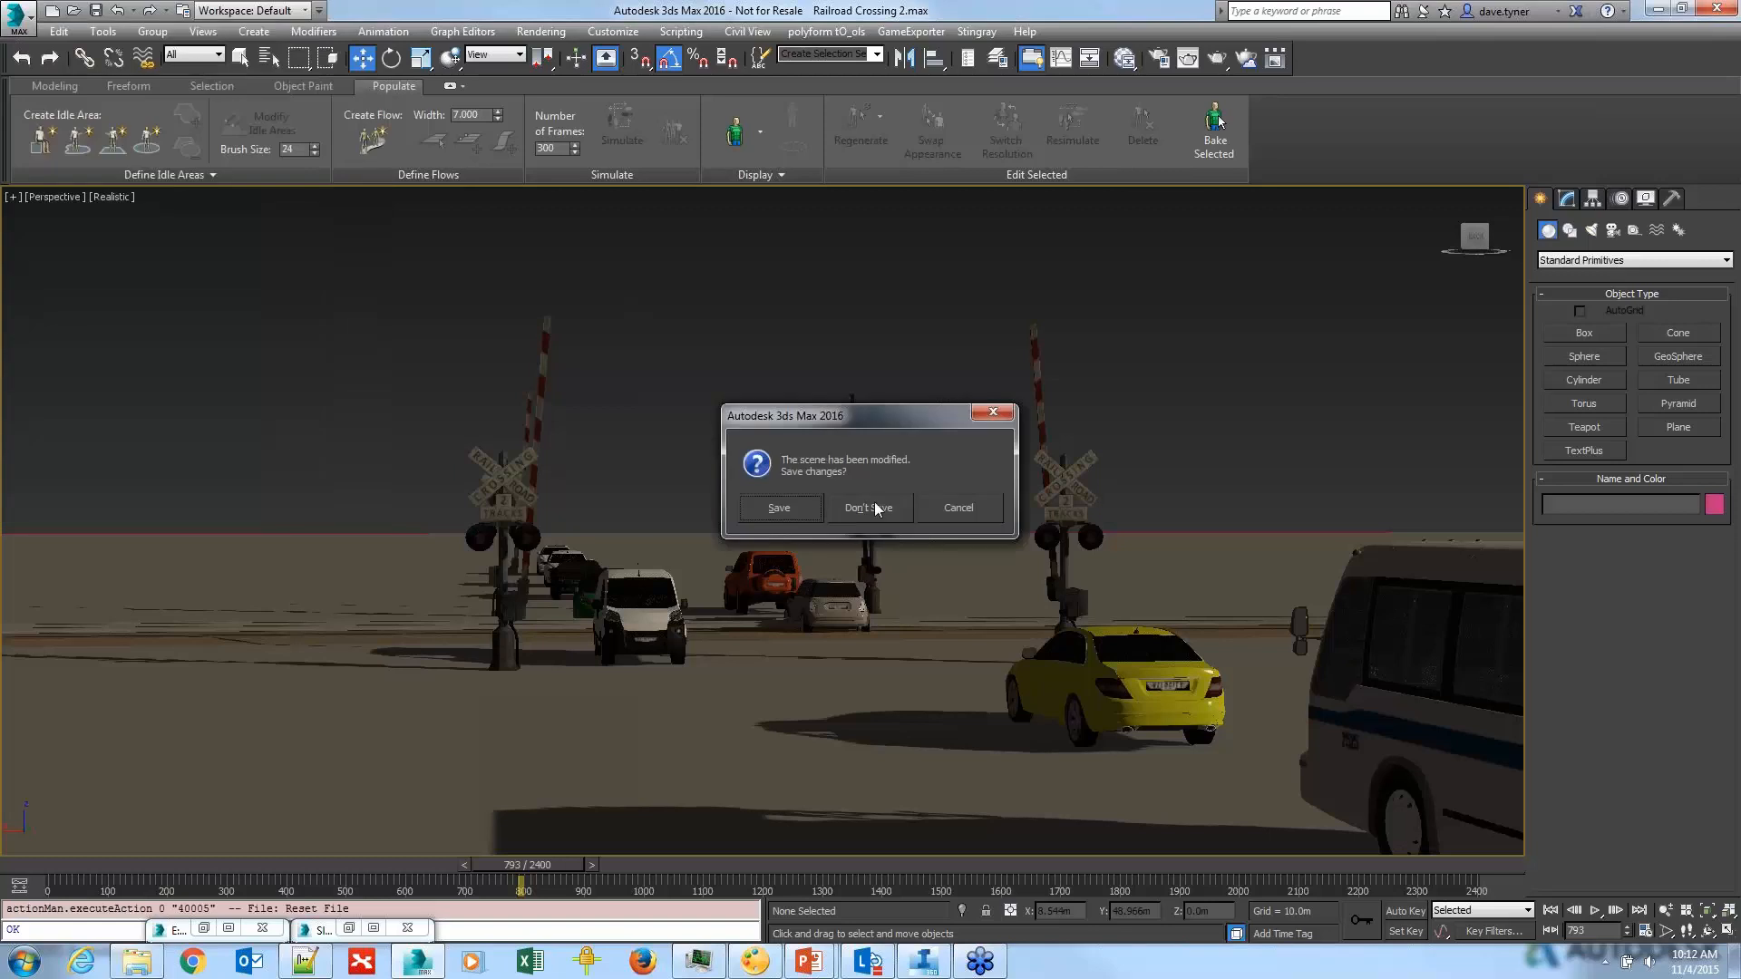
click(795, 505)
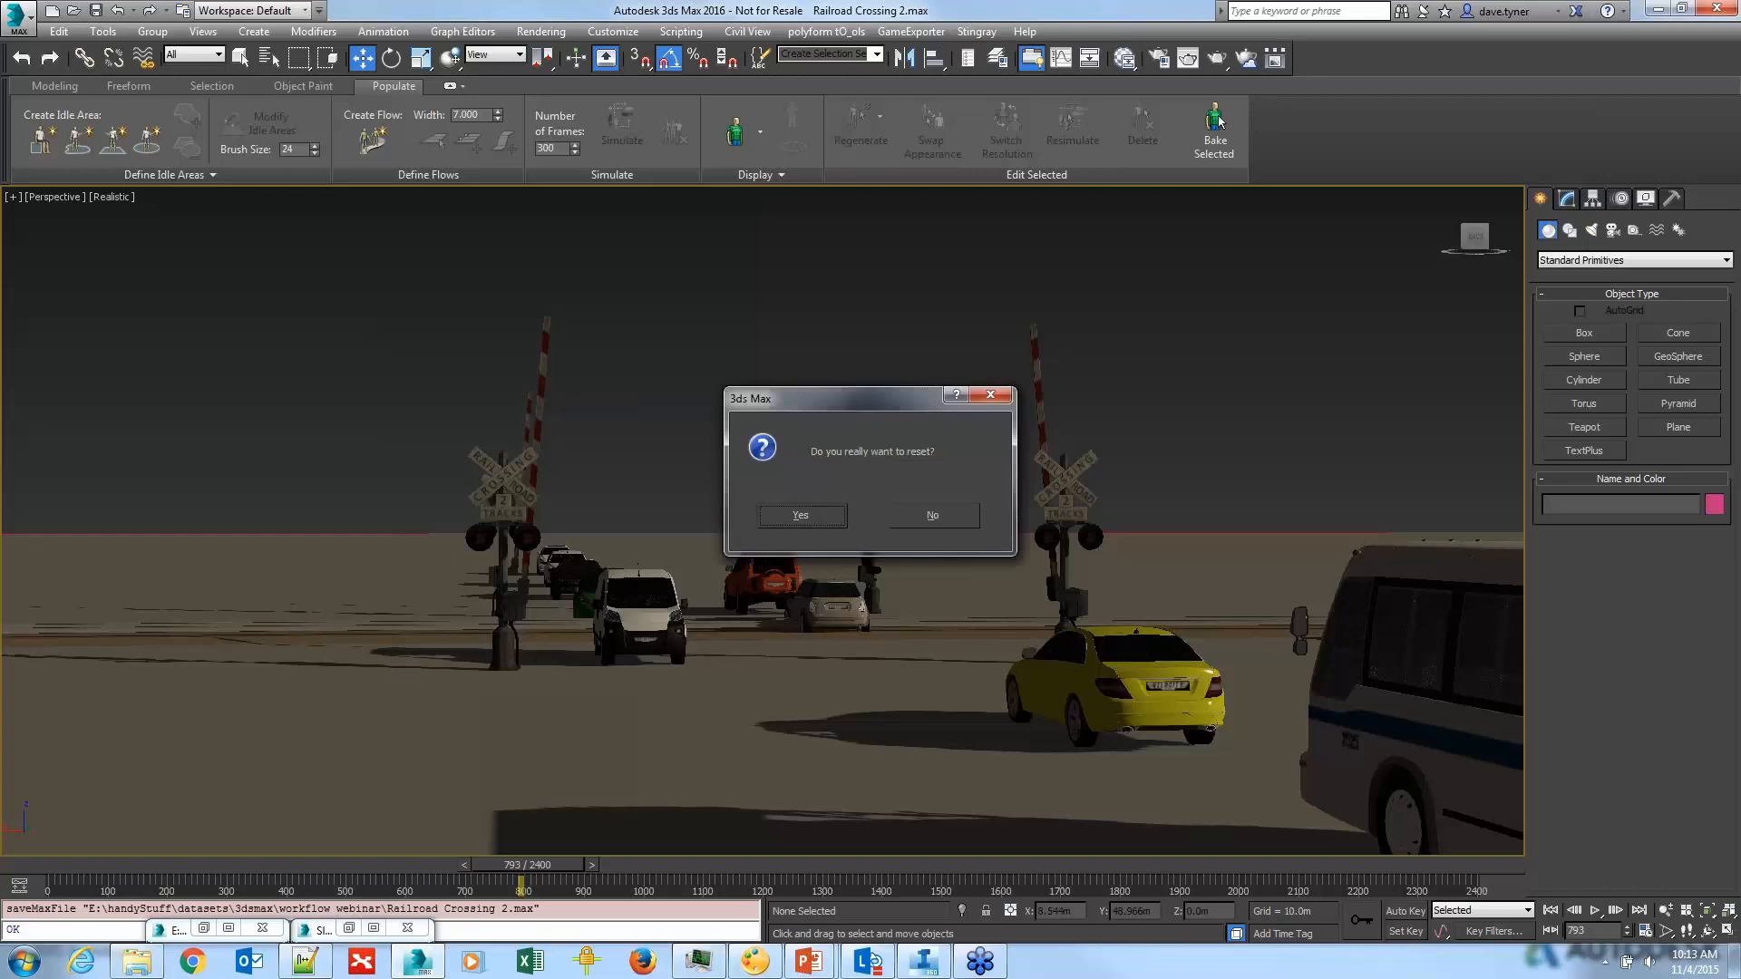
click(825, 512)
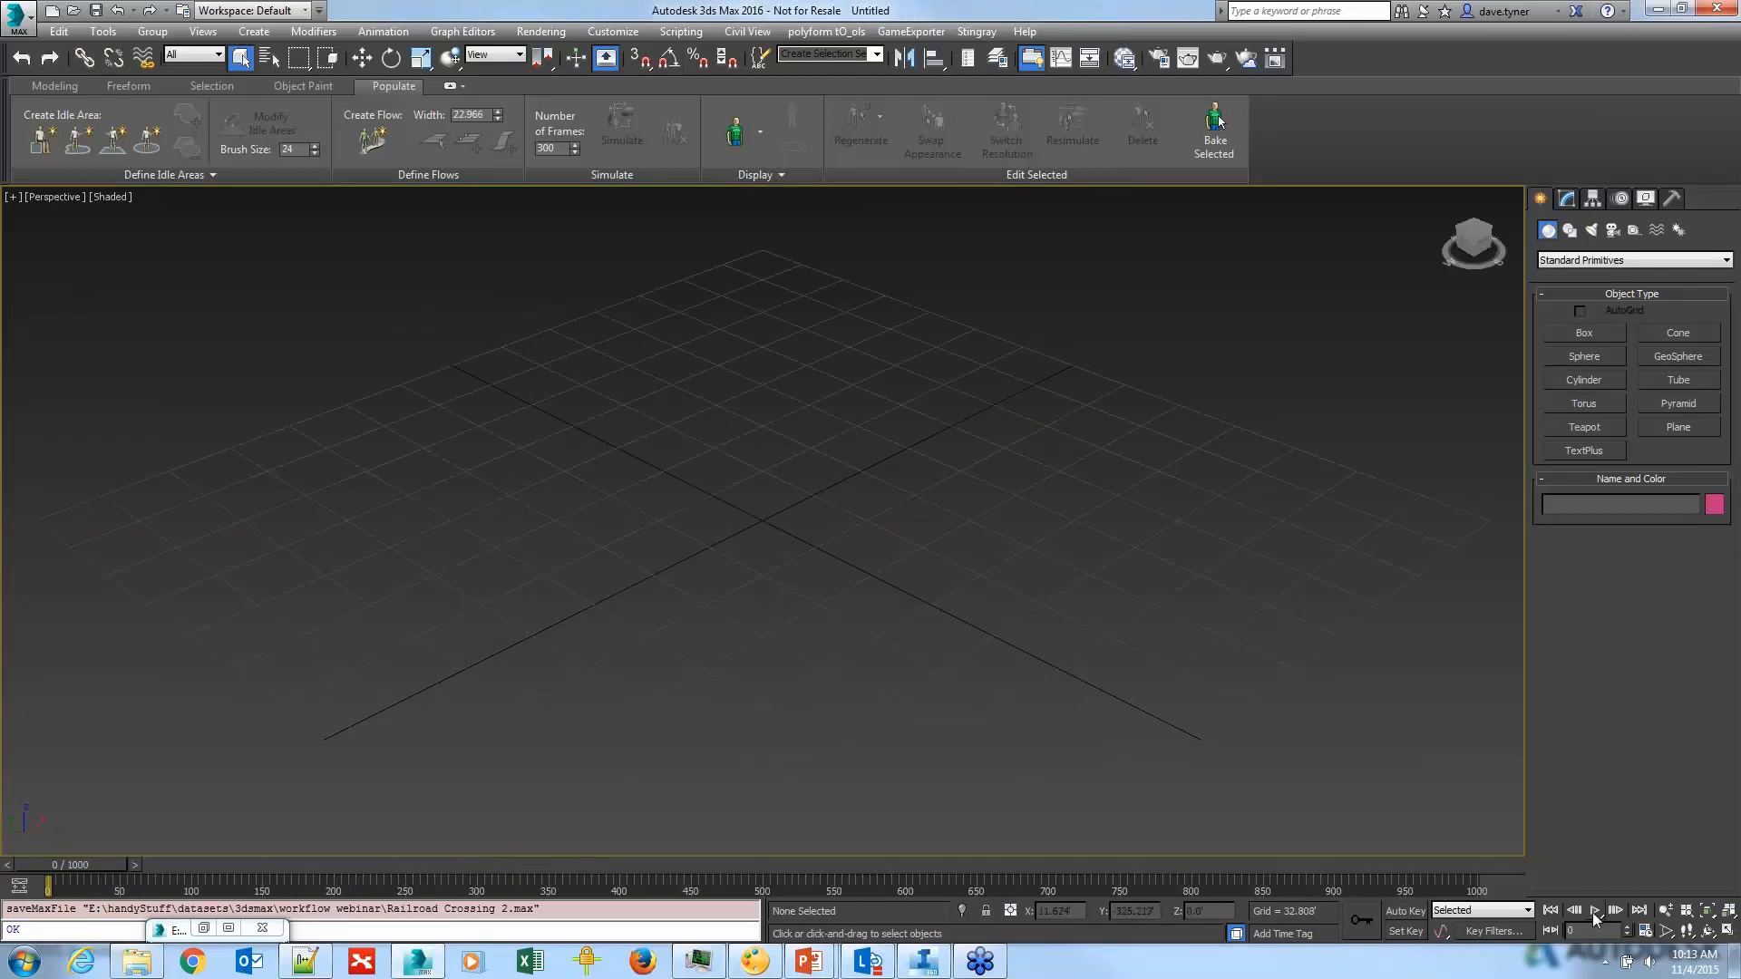
right_click(1595, 916)
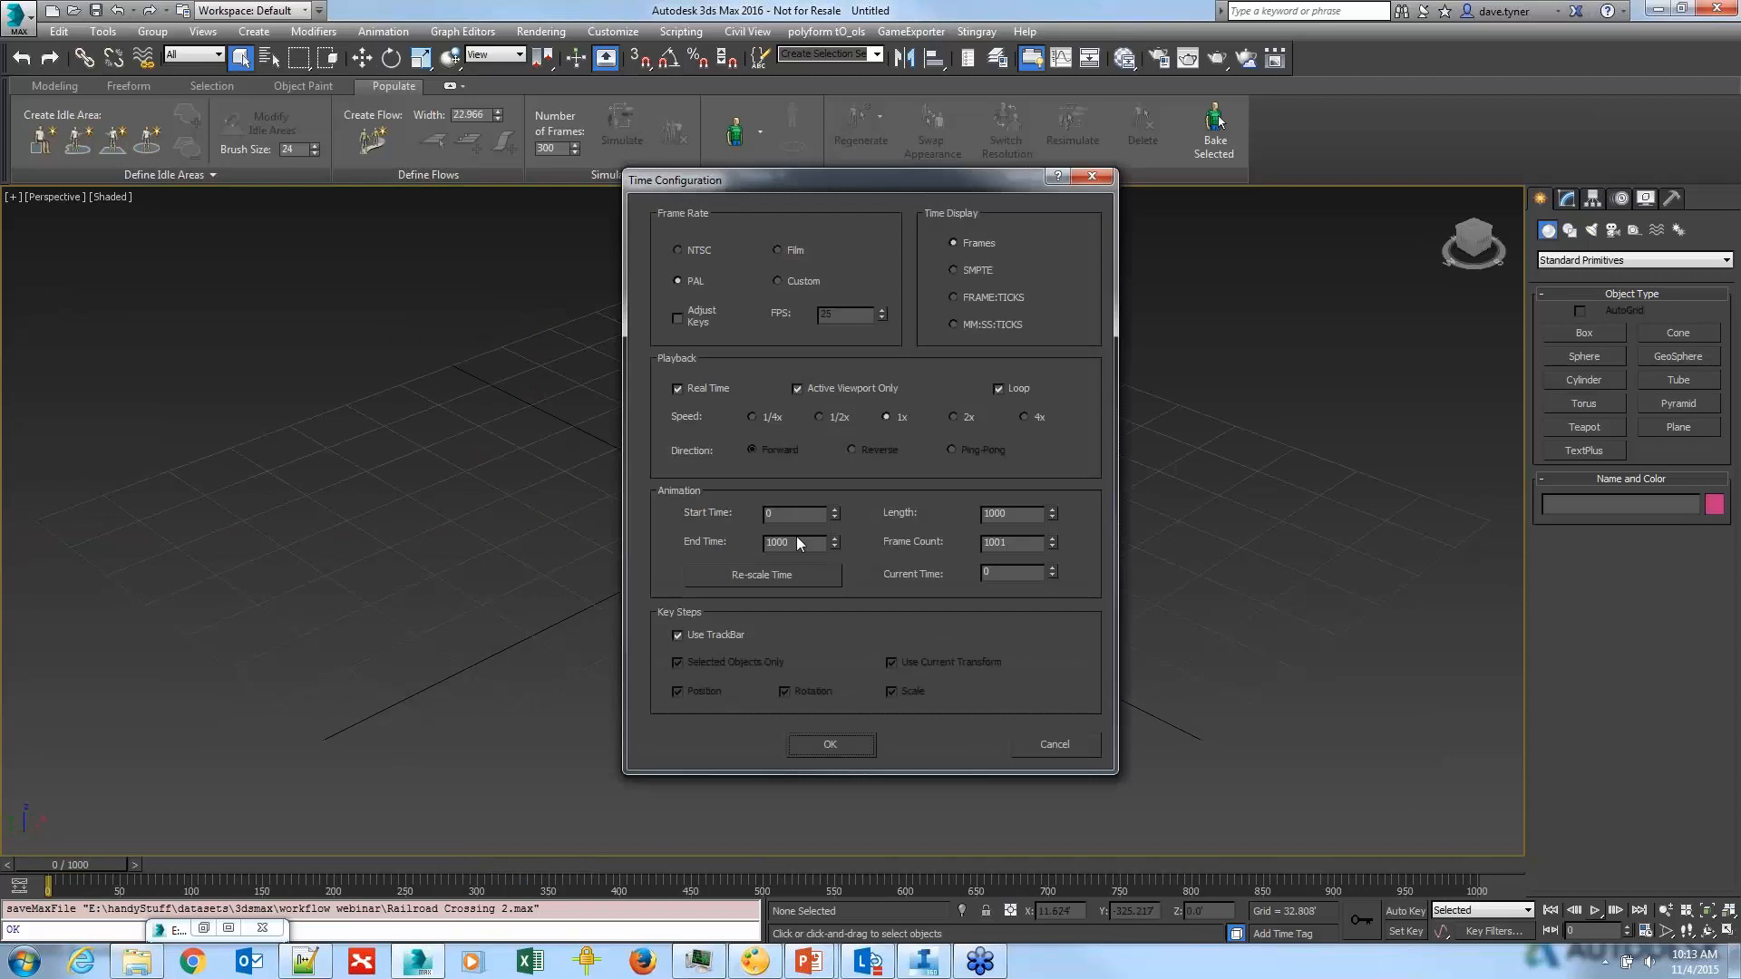
drag(801, 542, 688, 536)
text(10)
click(1041, 741)
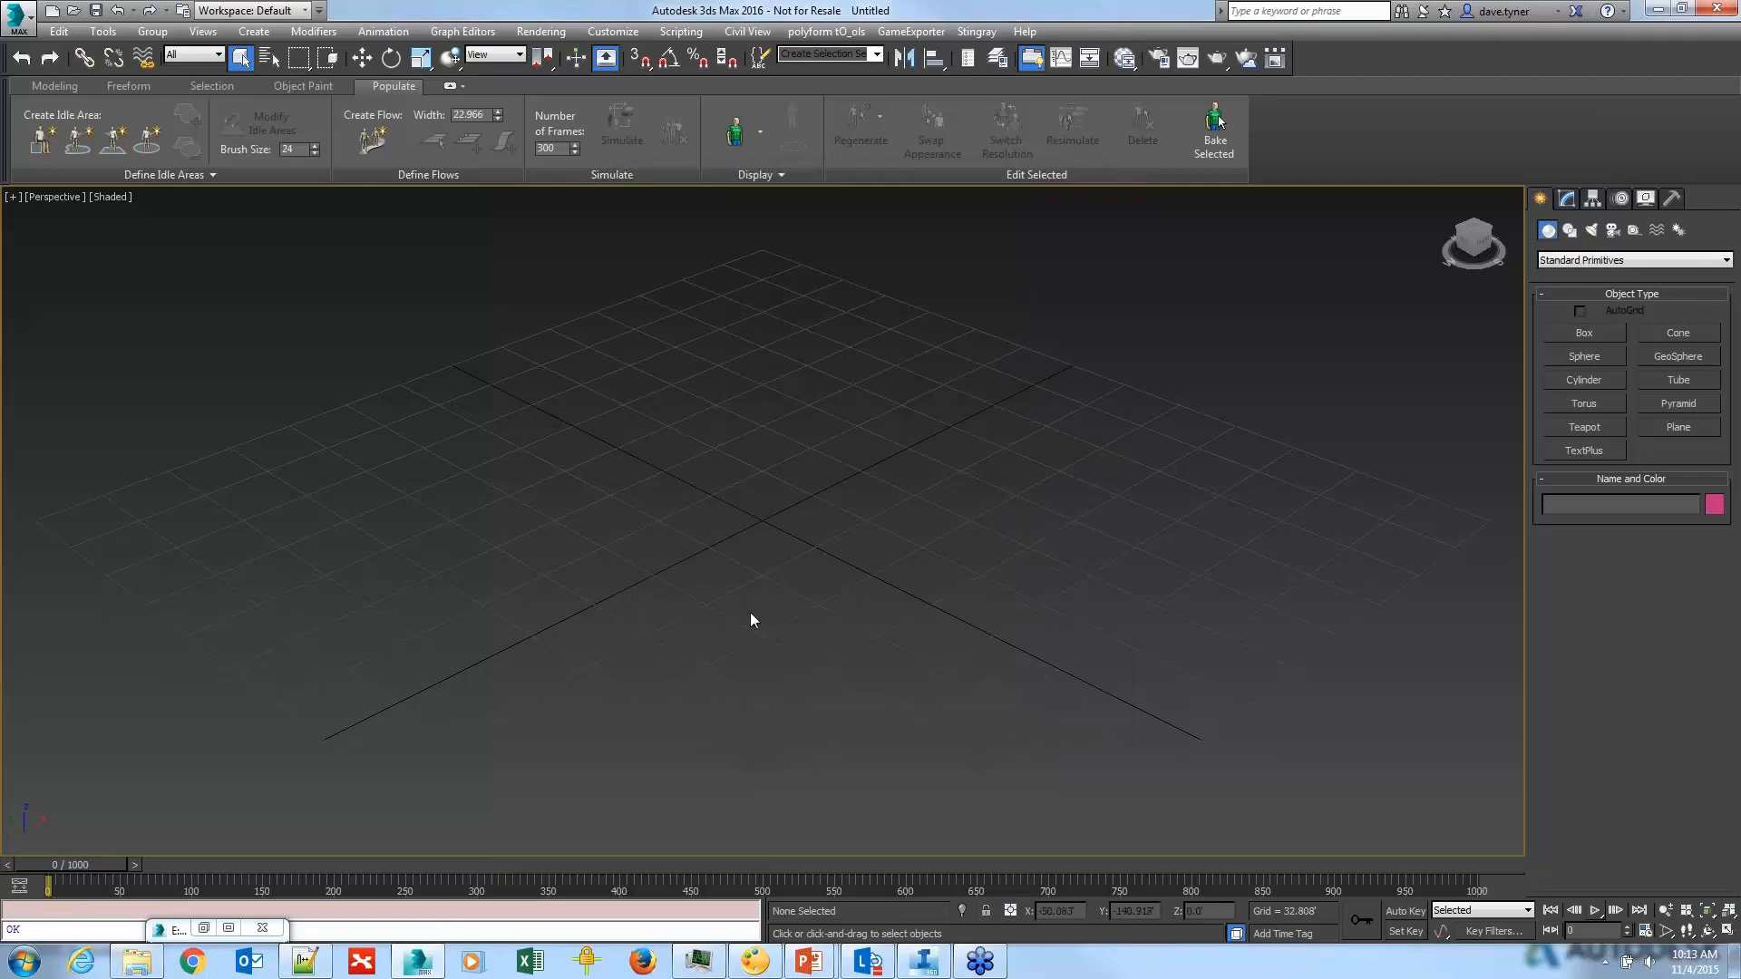
Step: Close 3ds Max without saving the untitled scene and relaunch 3ds Max 2016
click(1713, 10)
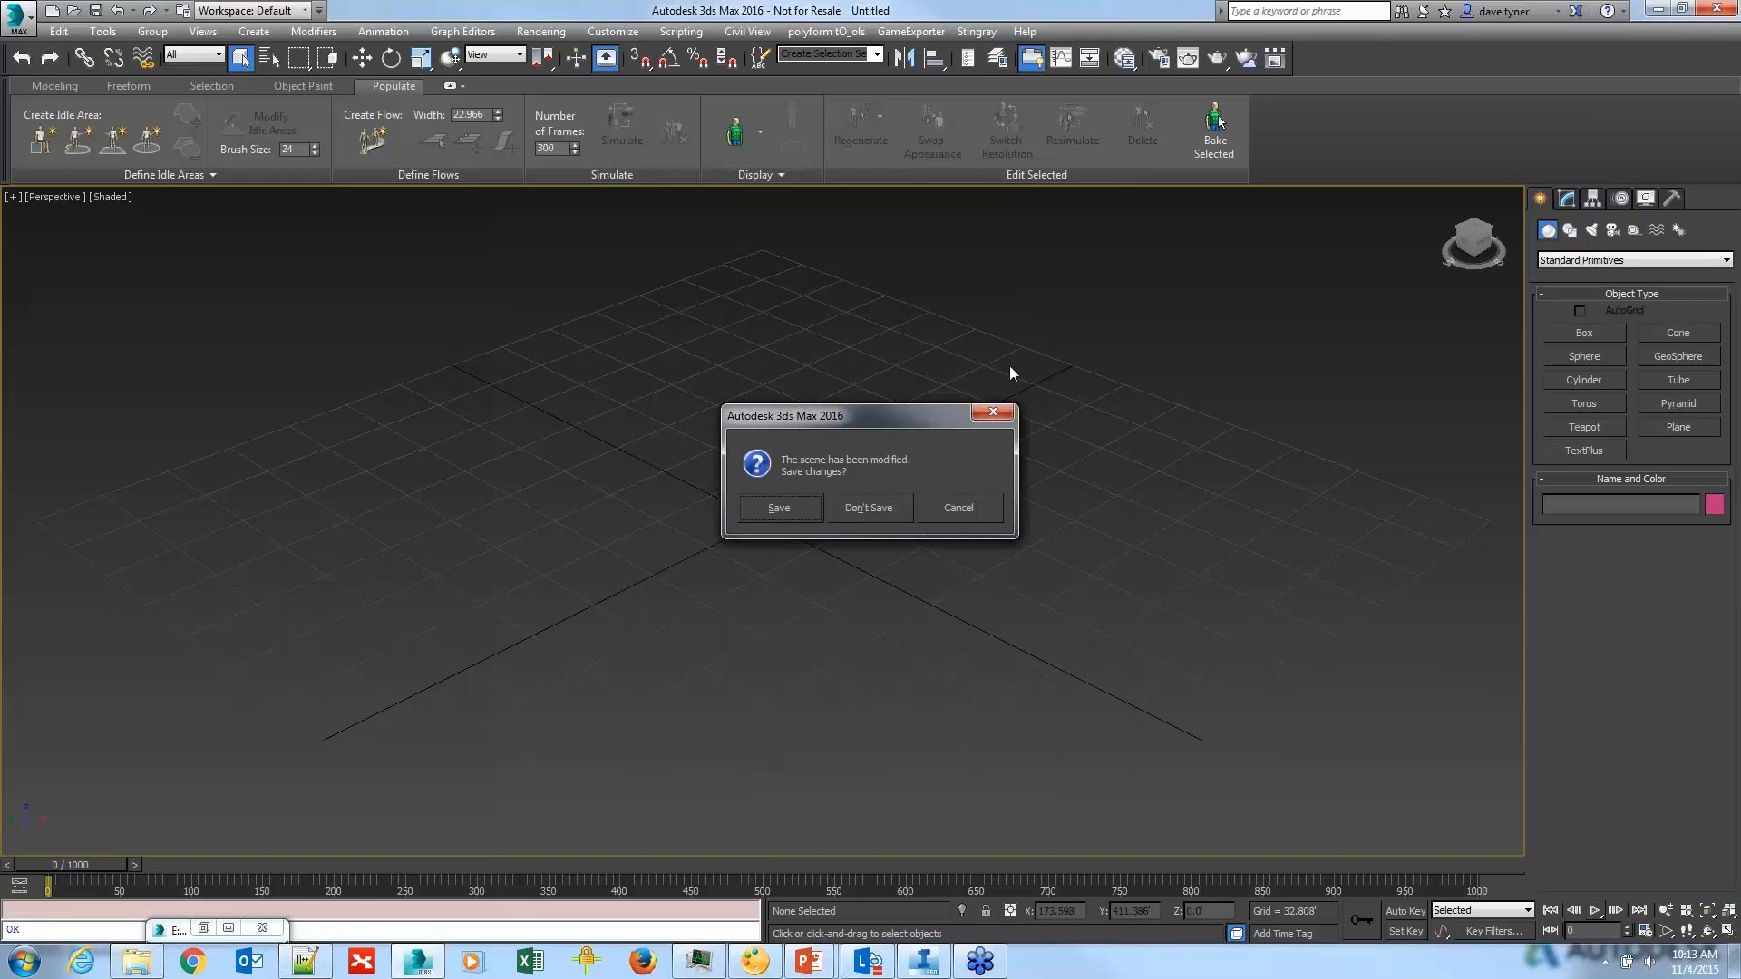
click(868, 508)
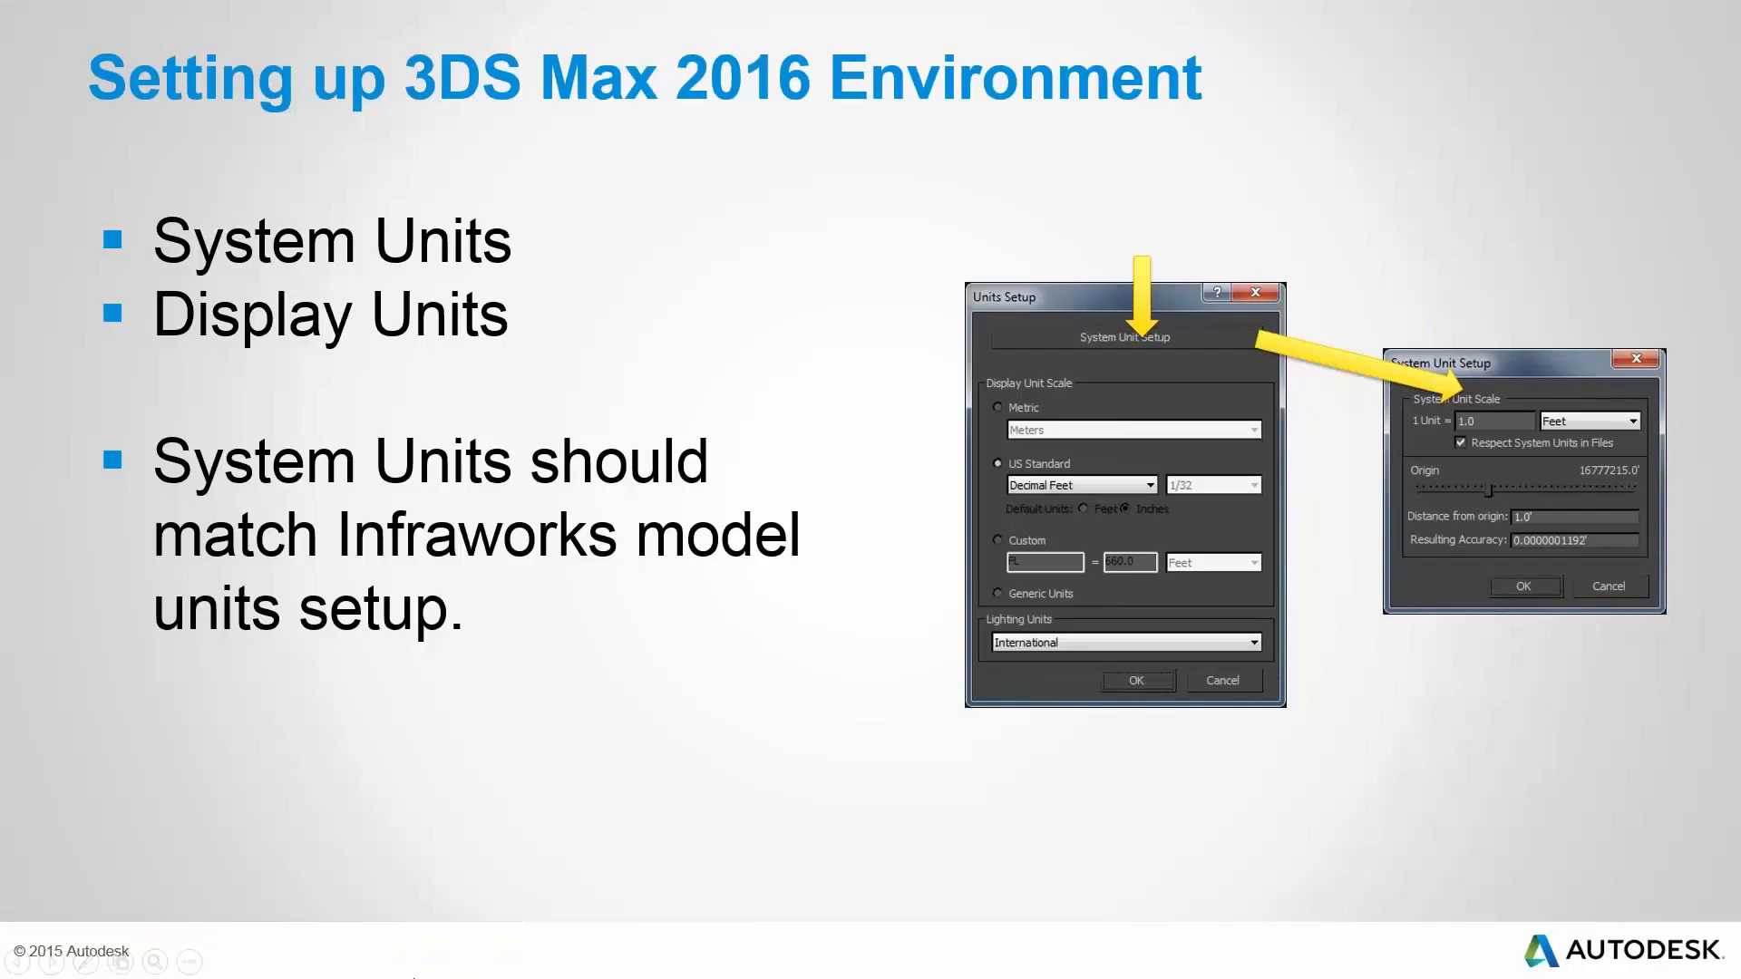
key(super)
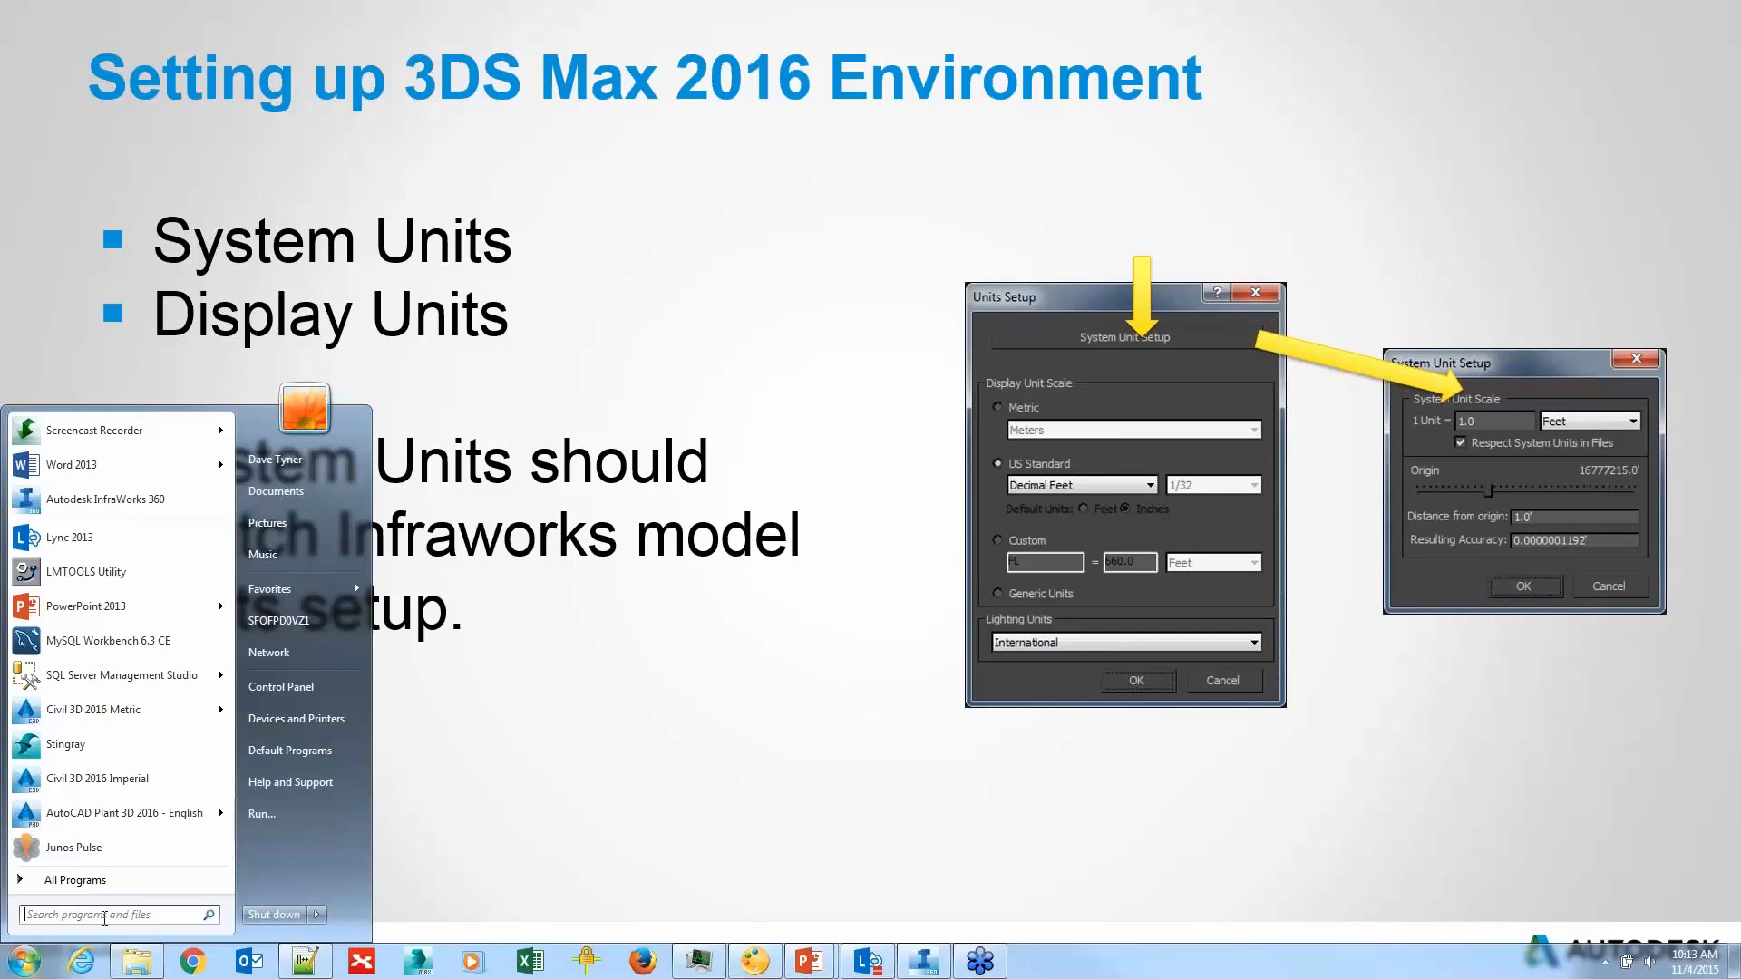
text(3ds)
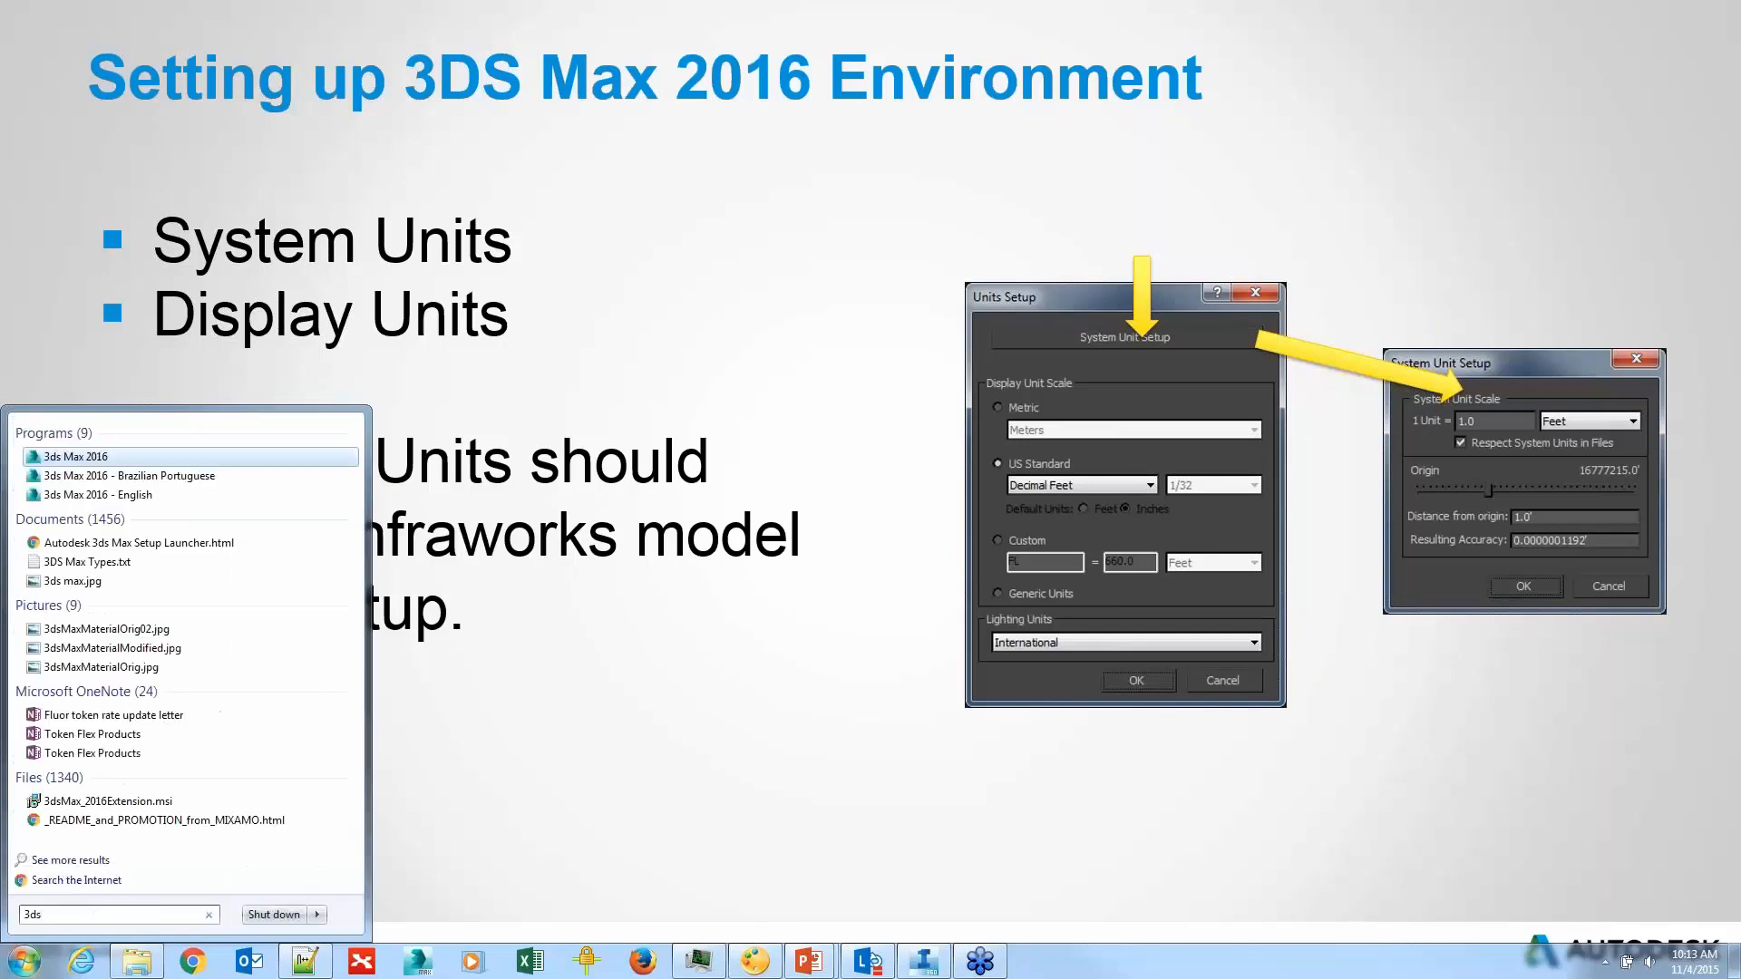
click(80, 457)
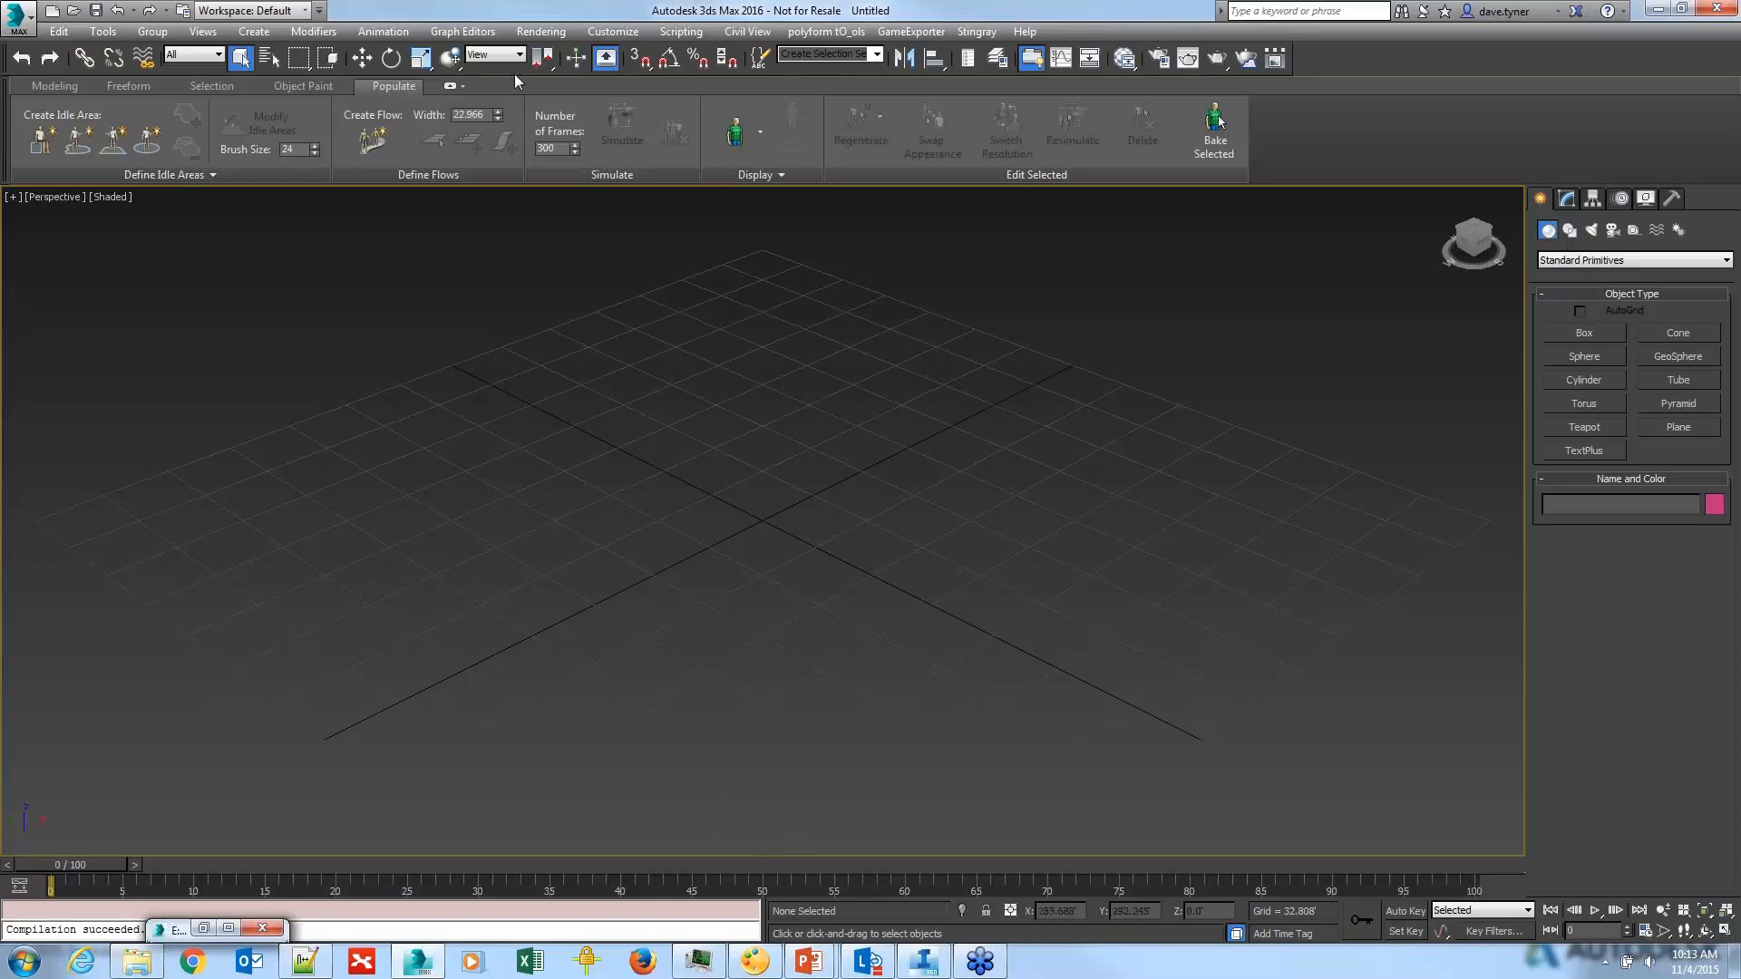
Step: Set the system unit scale to feet, with 1 unit equal to 1.0 feet, and accept the units setup
click(610, 36)
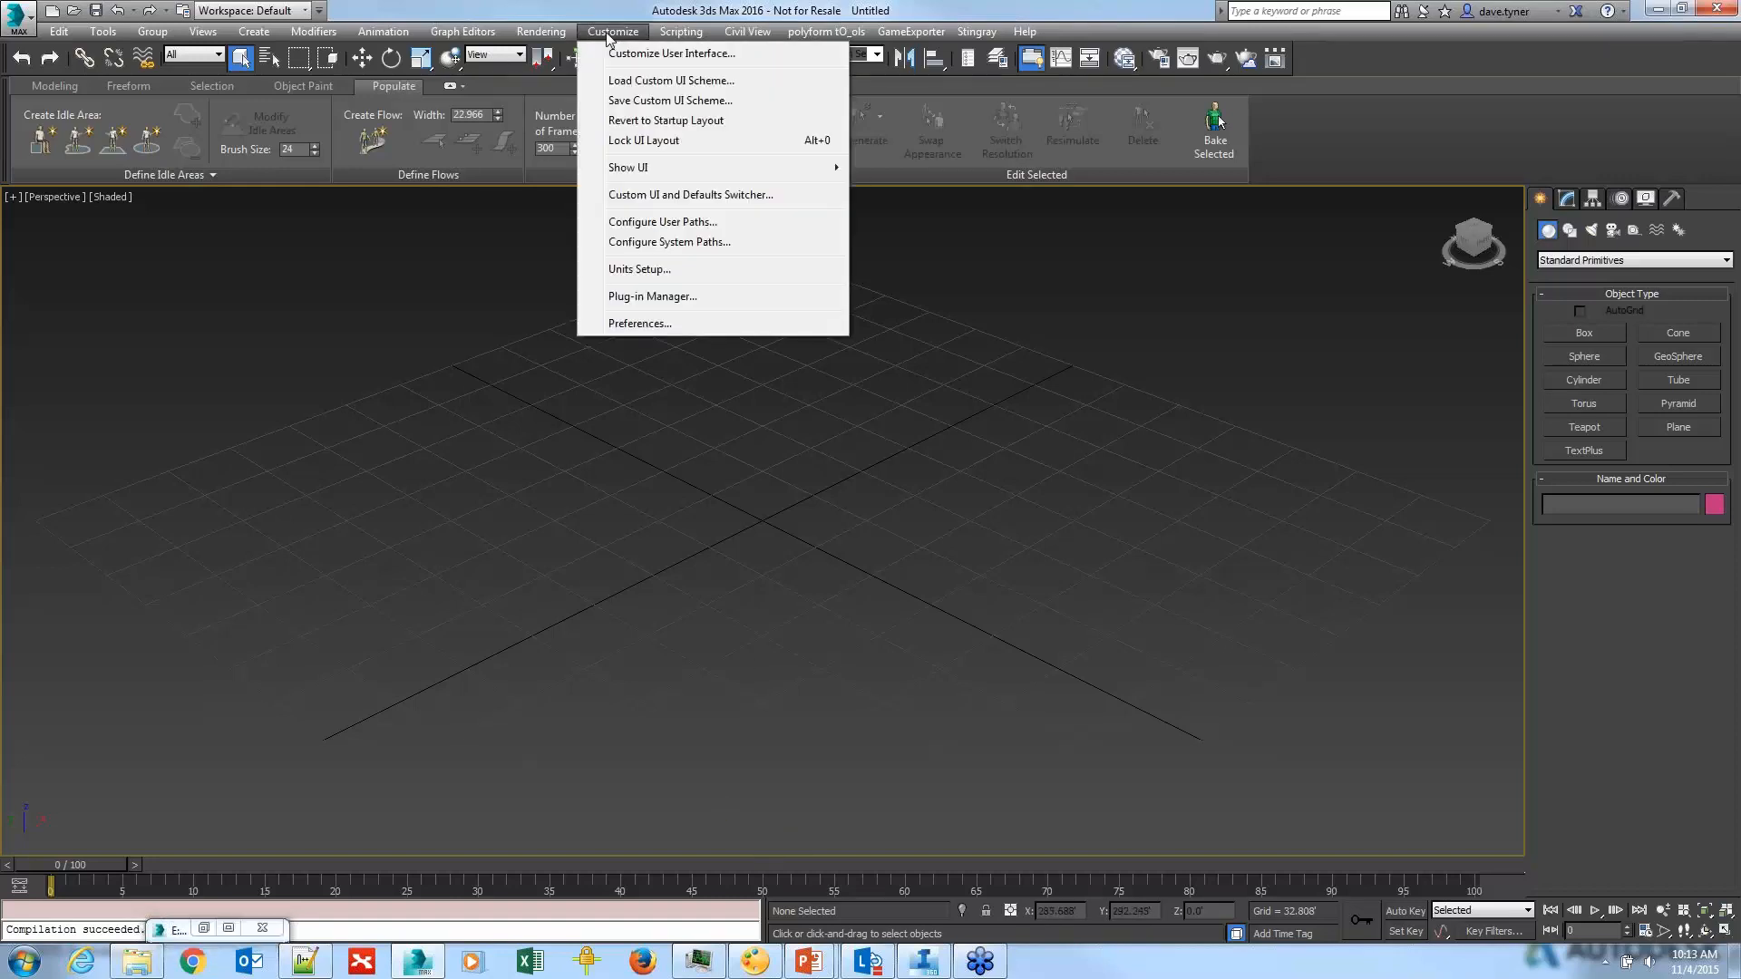
click(639, 269)
drag(905, 259, 768, 260)
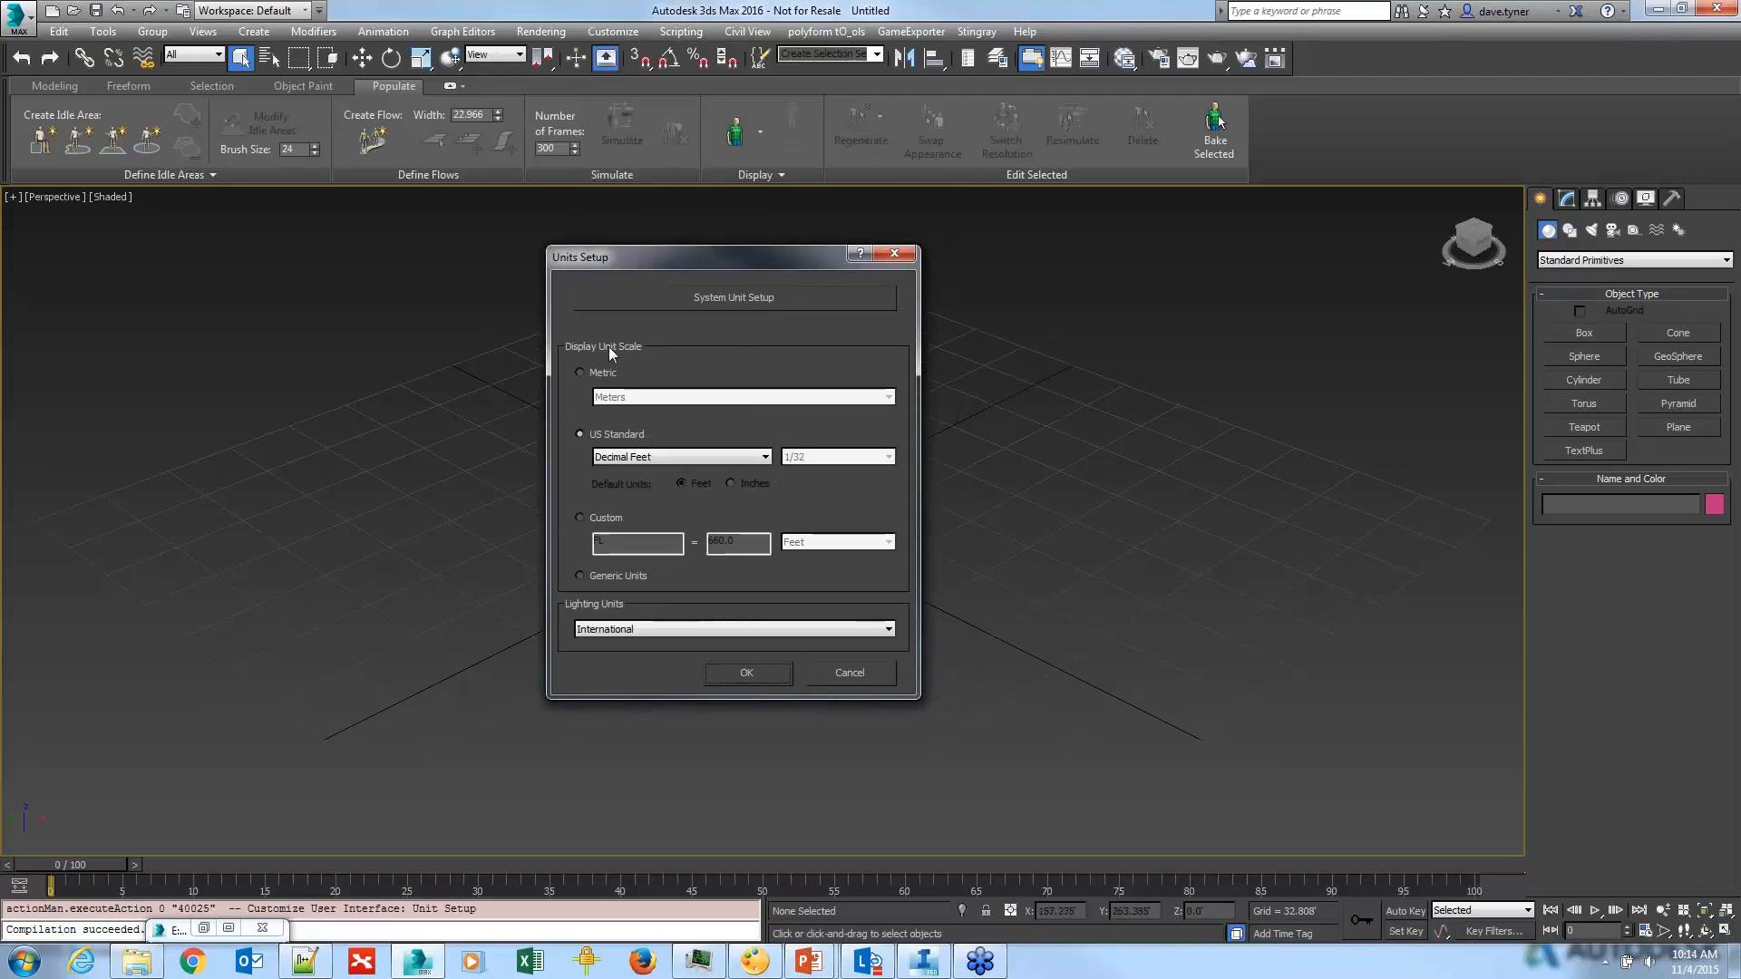
click(741, 299)
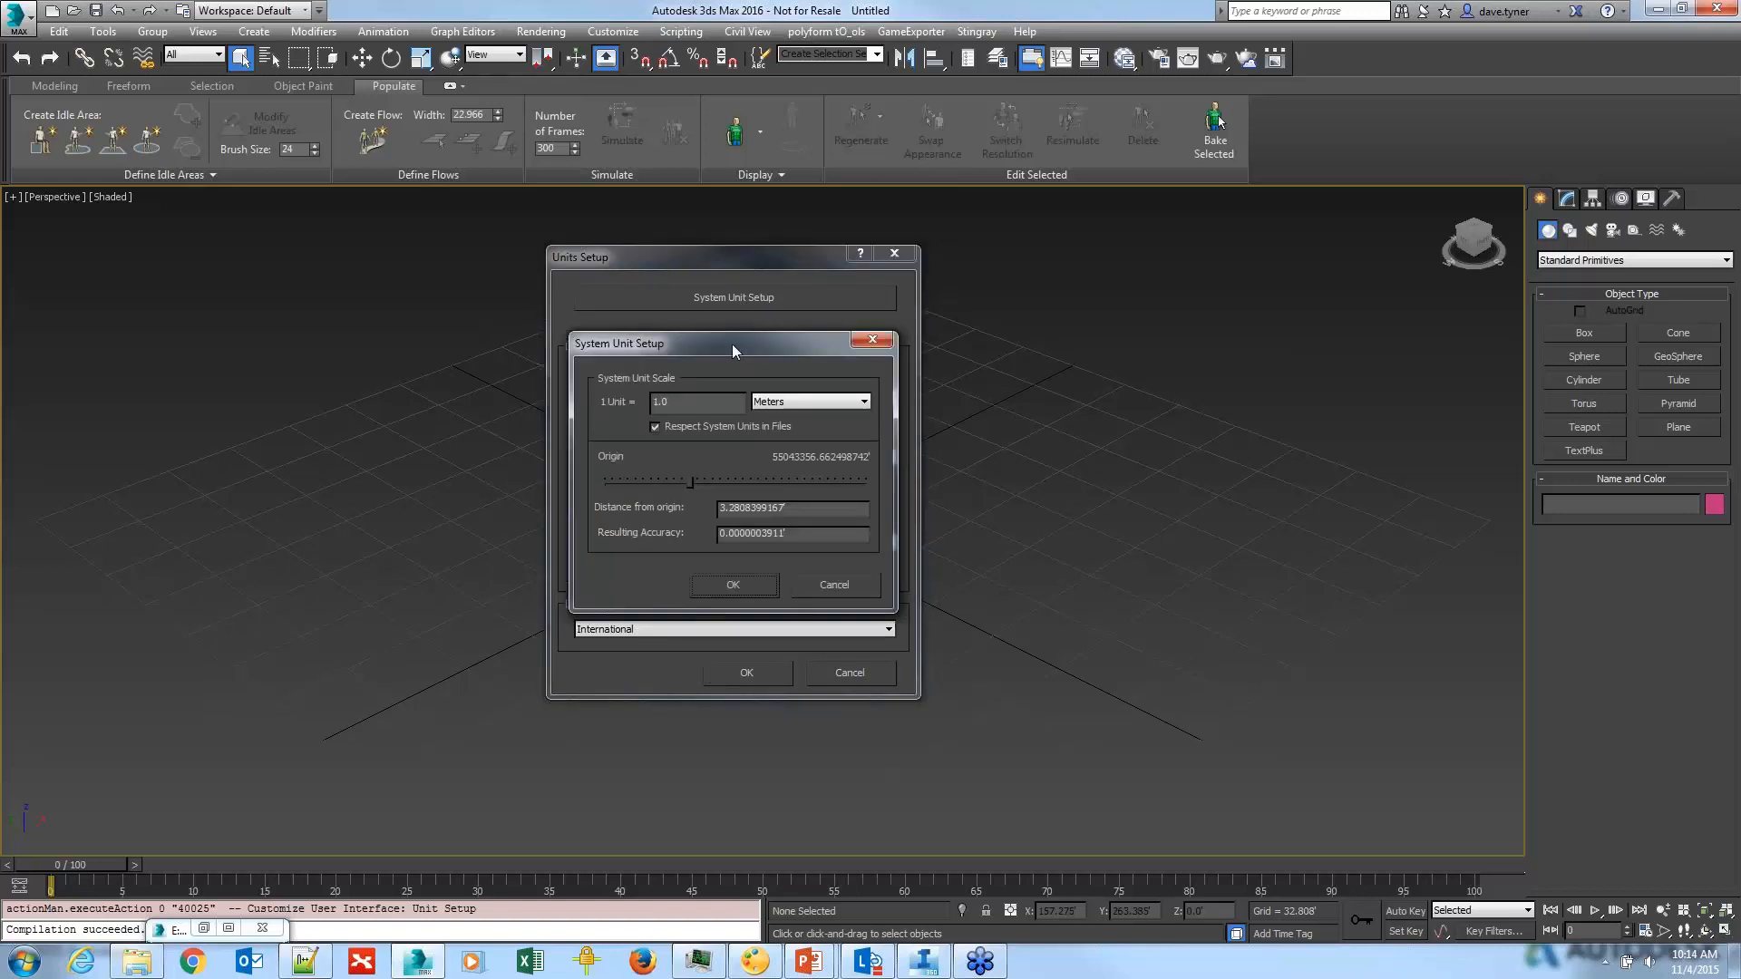
drag(732, 345, 1090, 334)
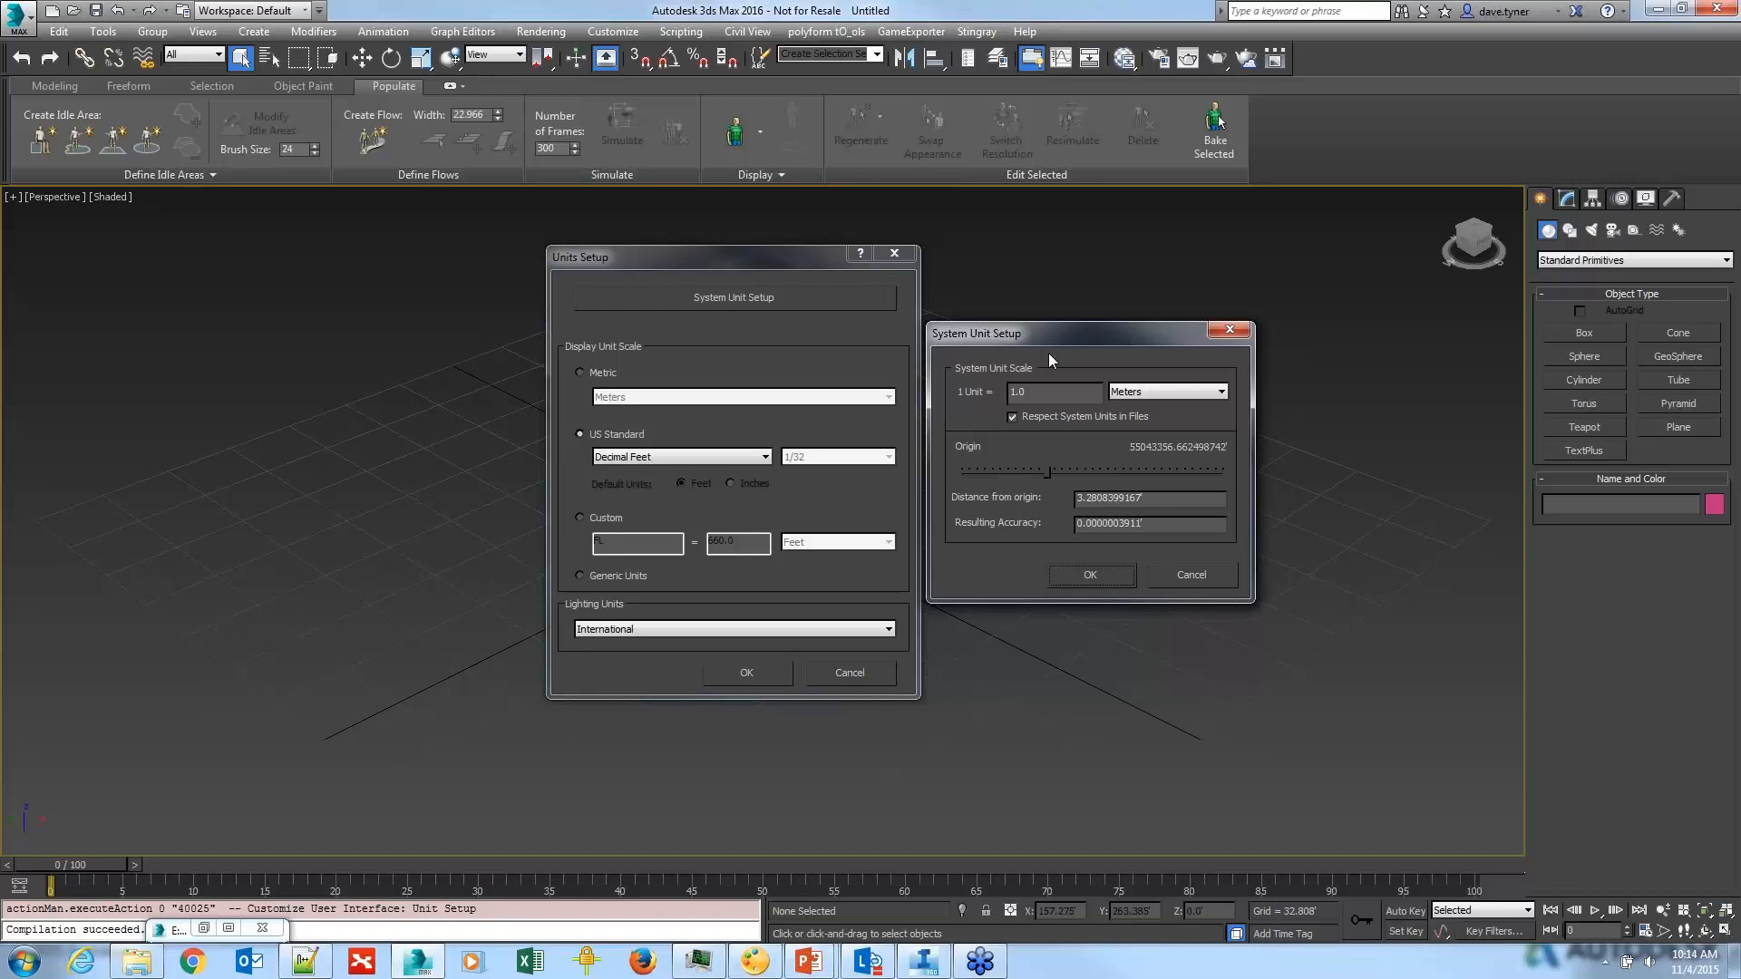
click(1170, 390)
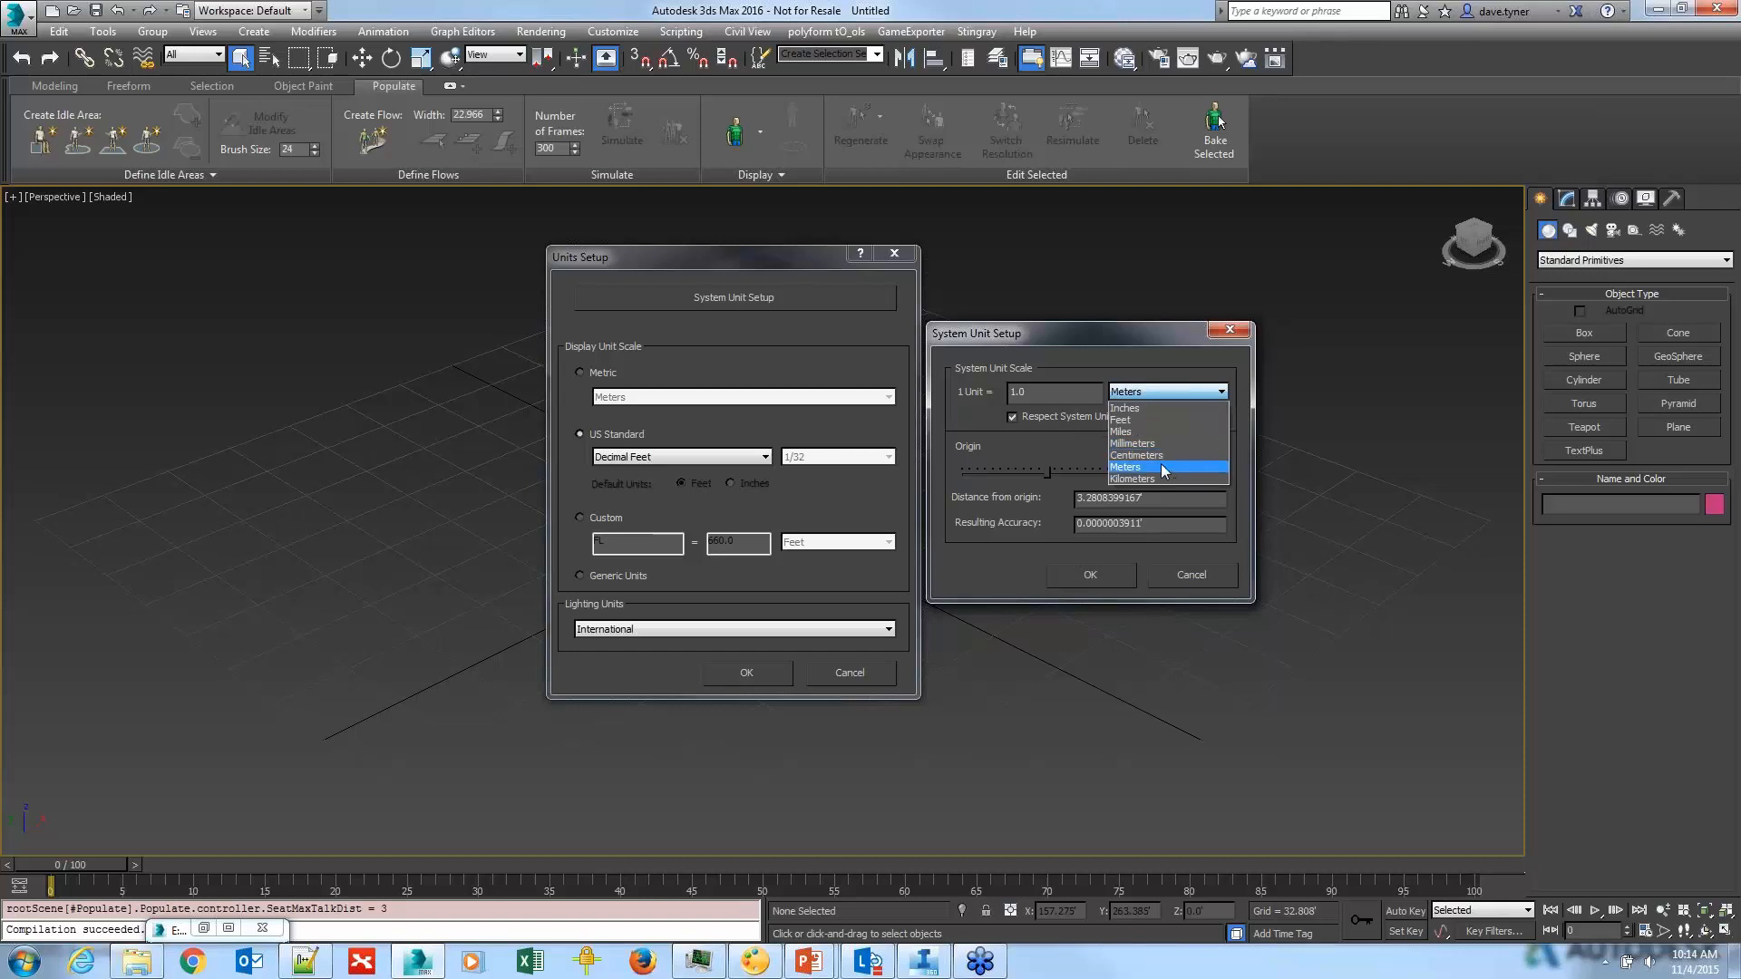
click(1144, 419)
drag(1068, 336, 1069, 258)
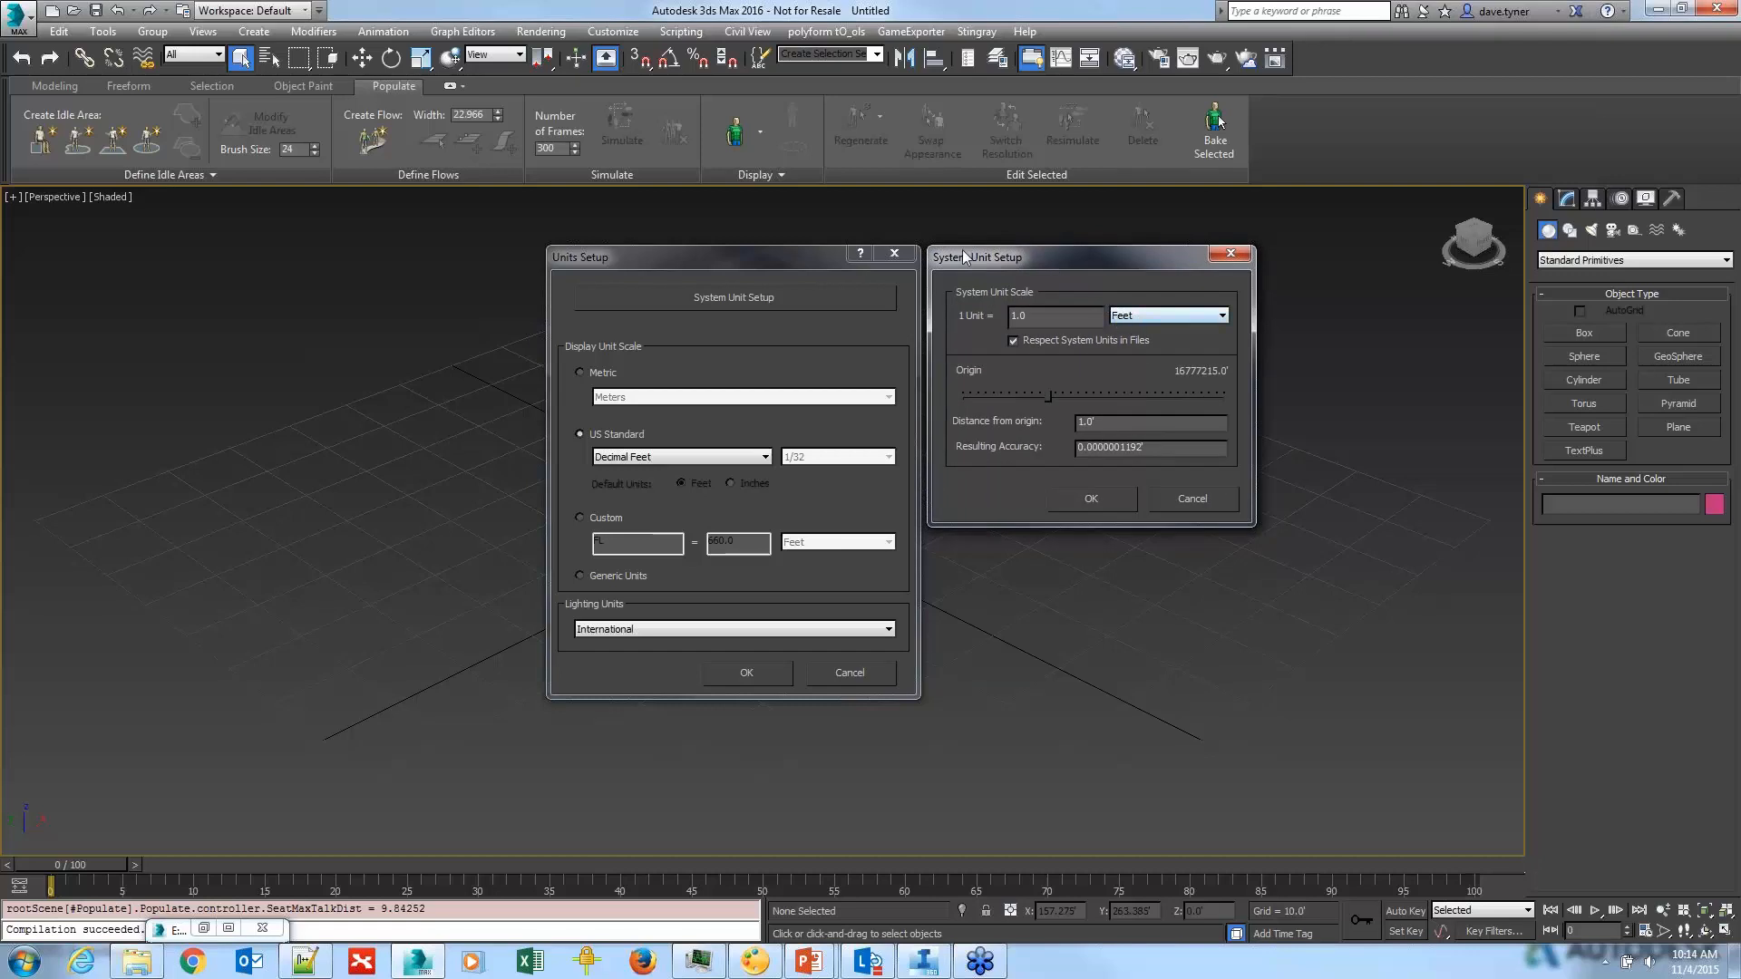
drag(979, 258, 978, 258)
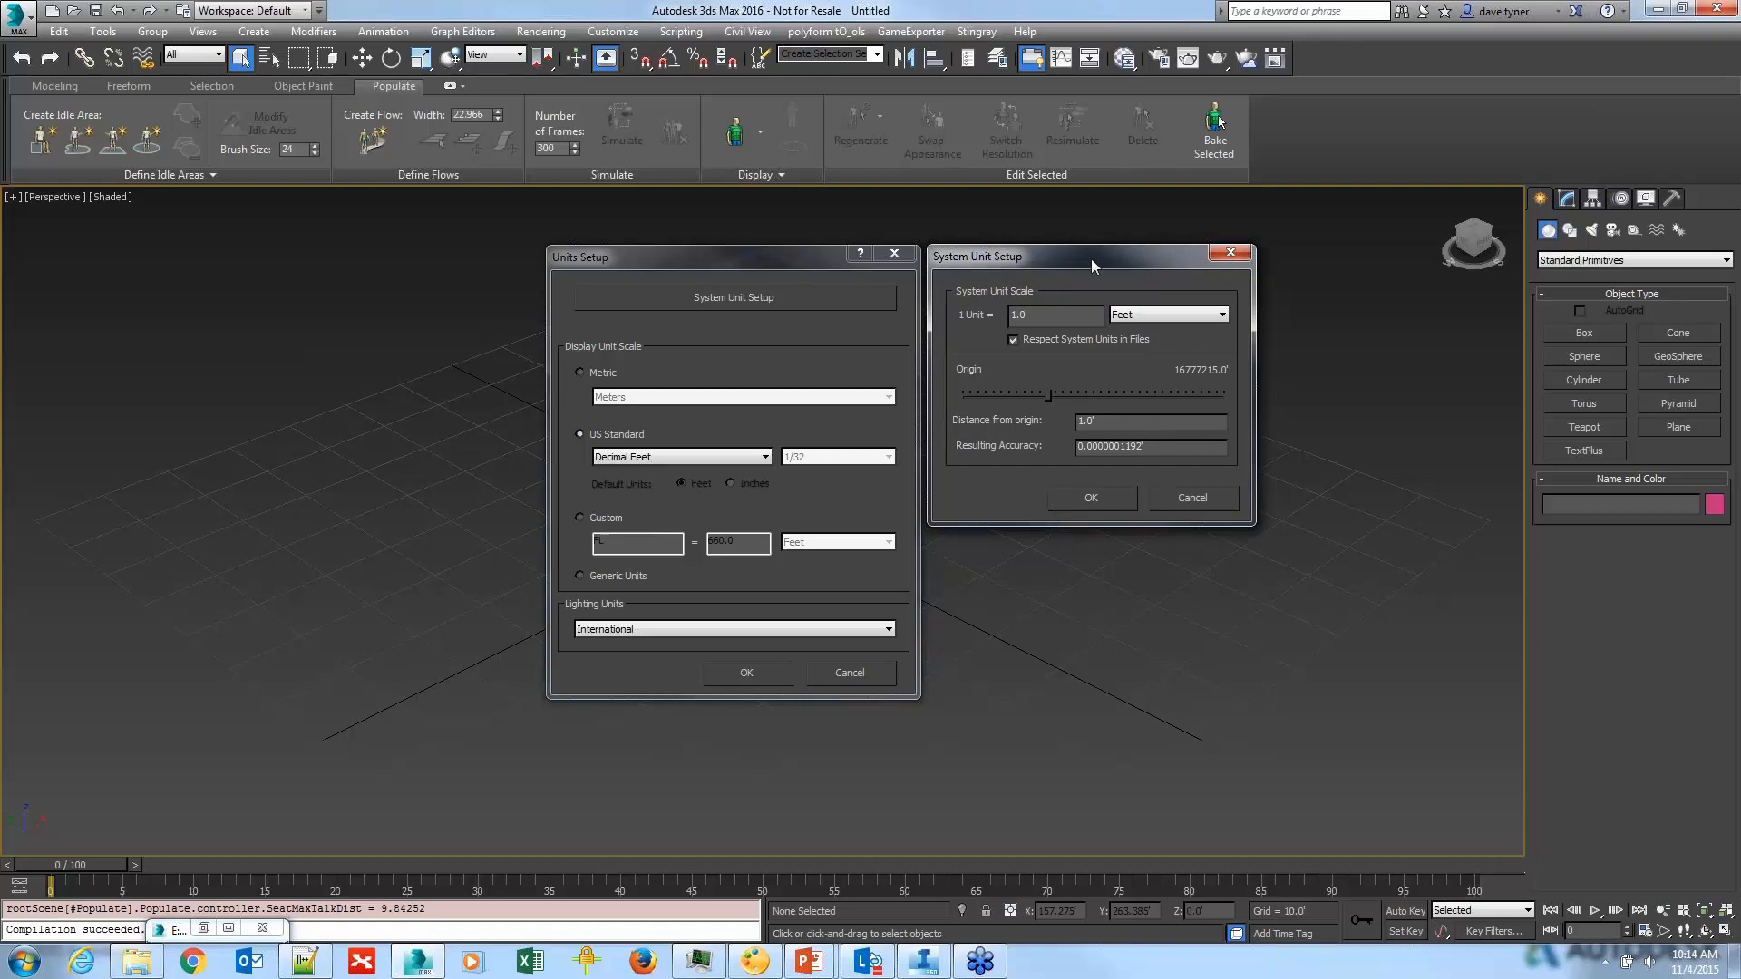
drag(1071, 262, 1079, 264)
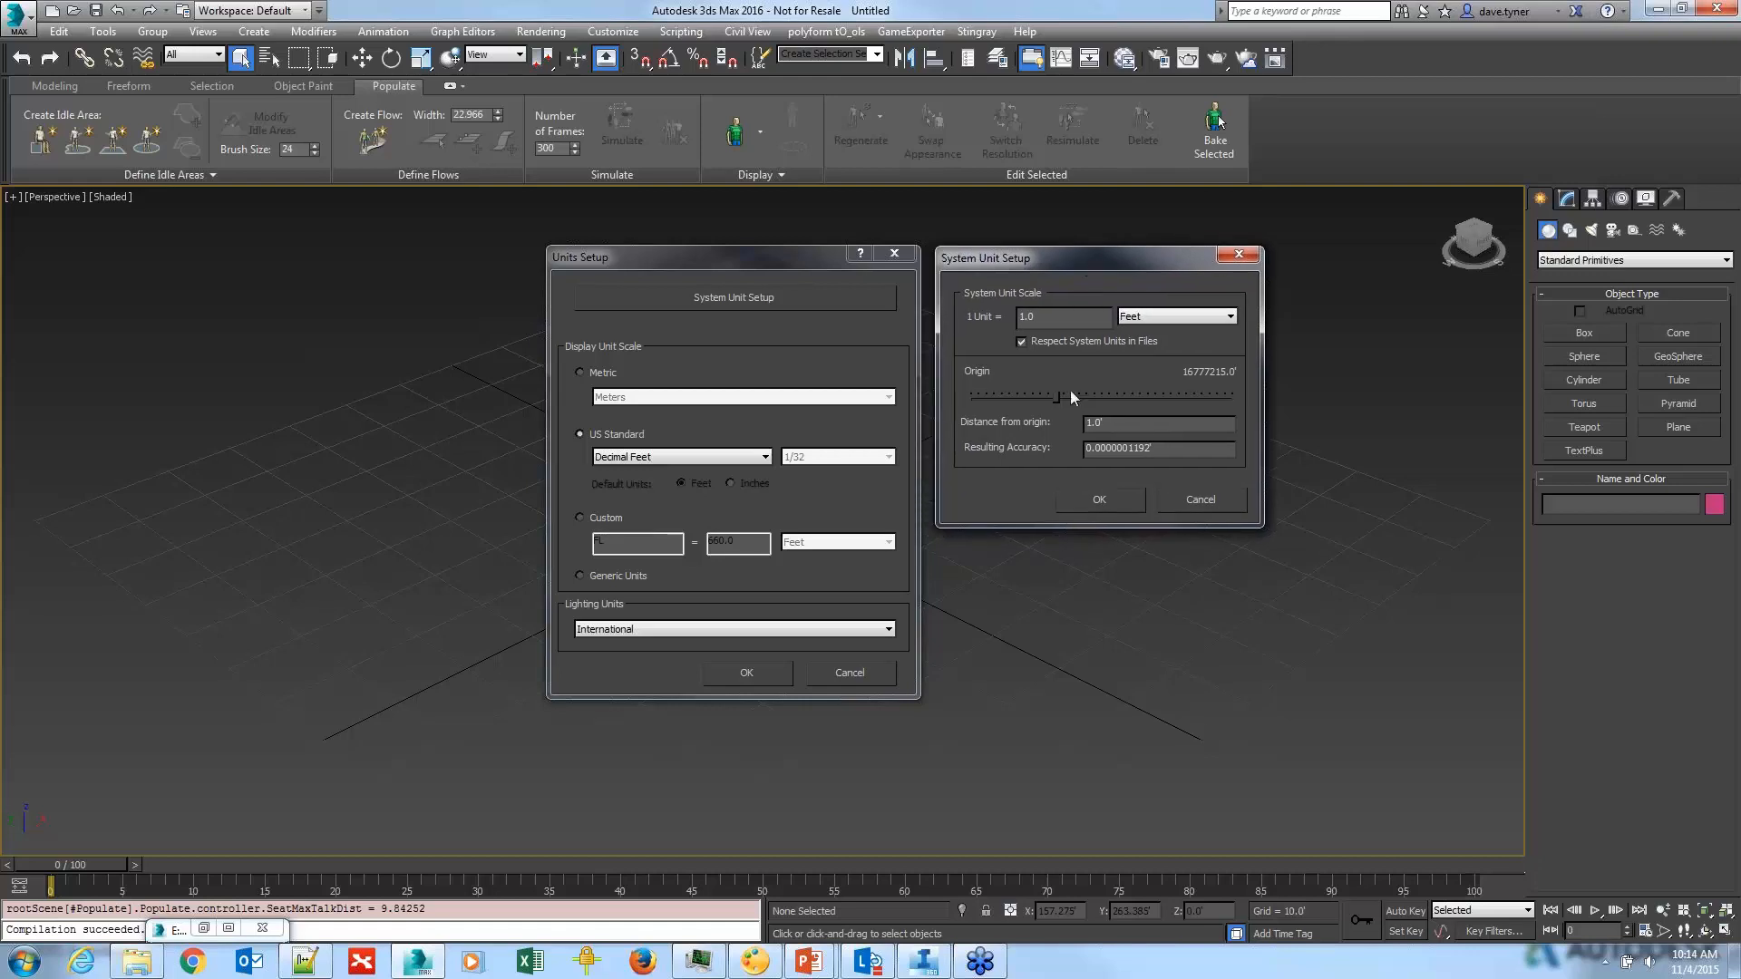
click(1114, 498)
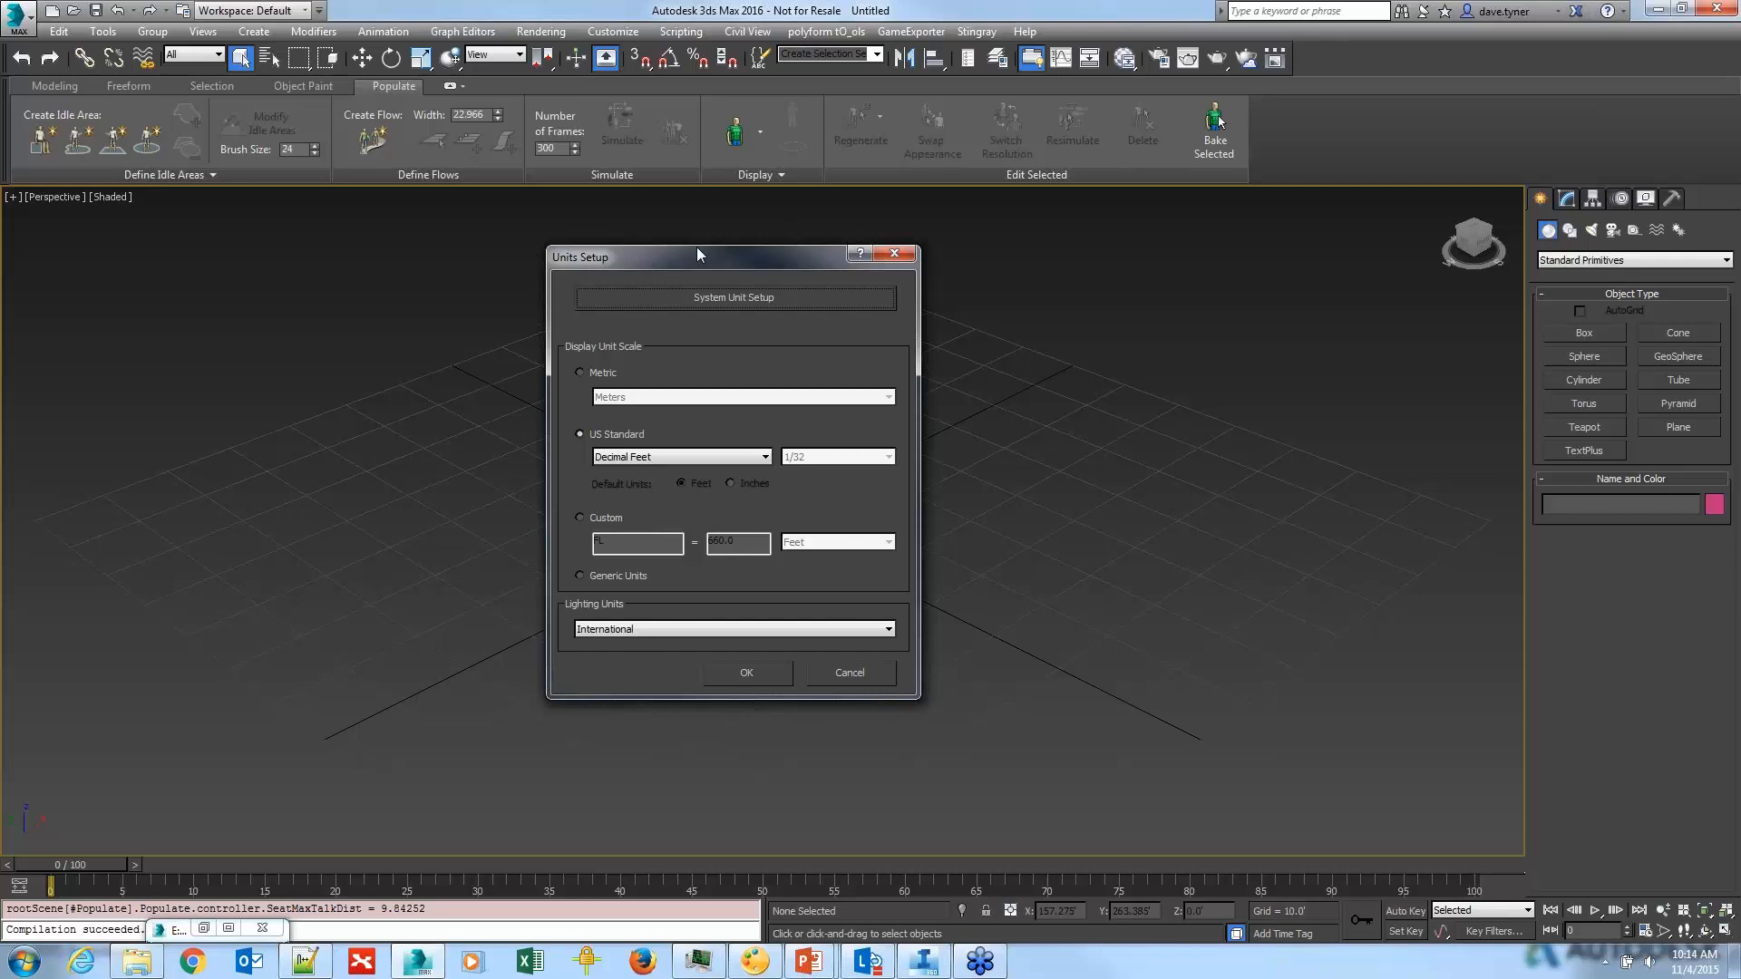
drag(700, 255, 644, 252)
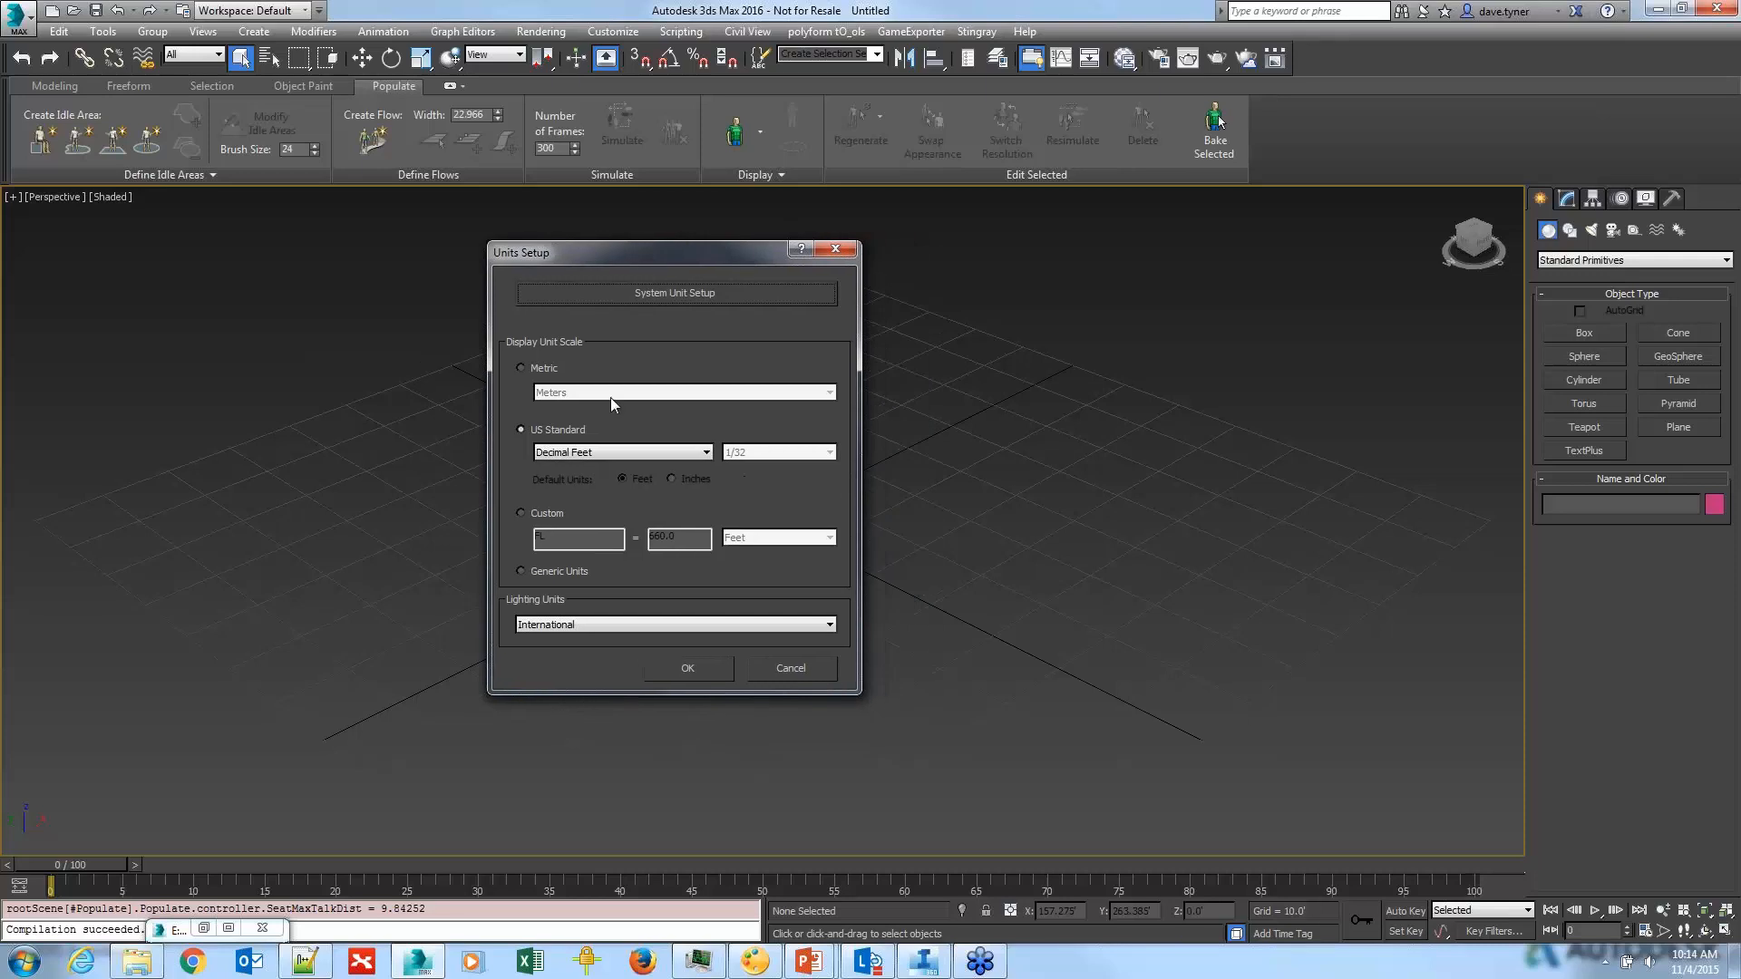
click(692, 667)
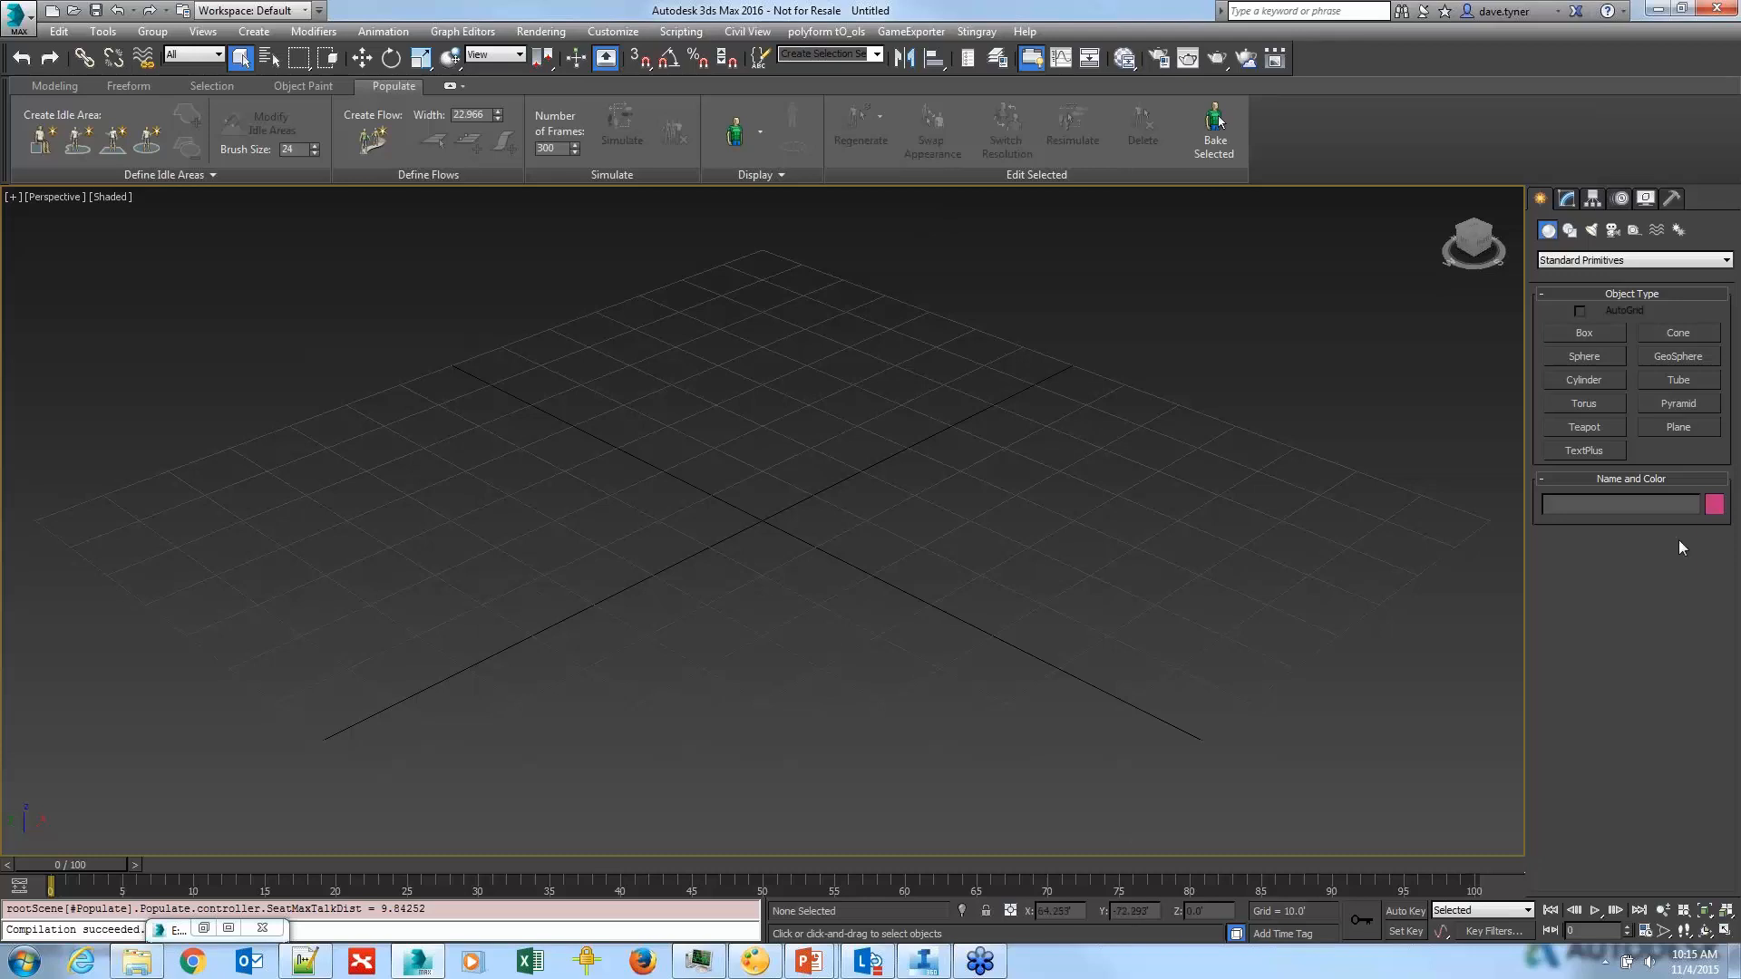
Step: Switch to the PowerPoint slide show and review the slides on the gate animation goal and adjusting animation length
mouse_move(809, 961)
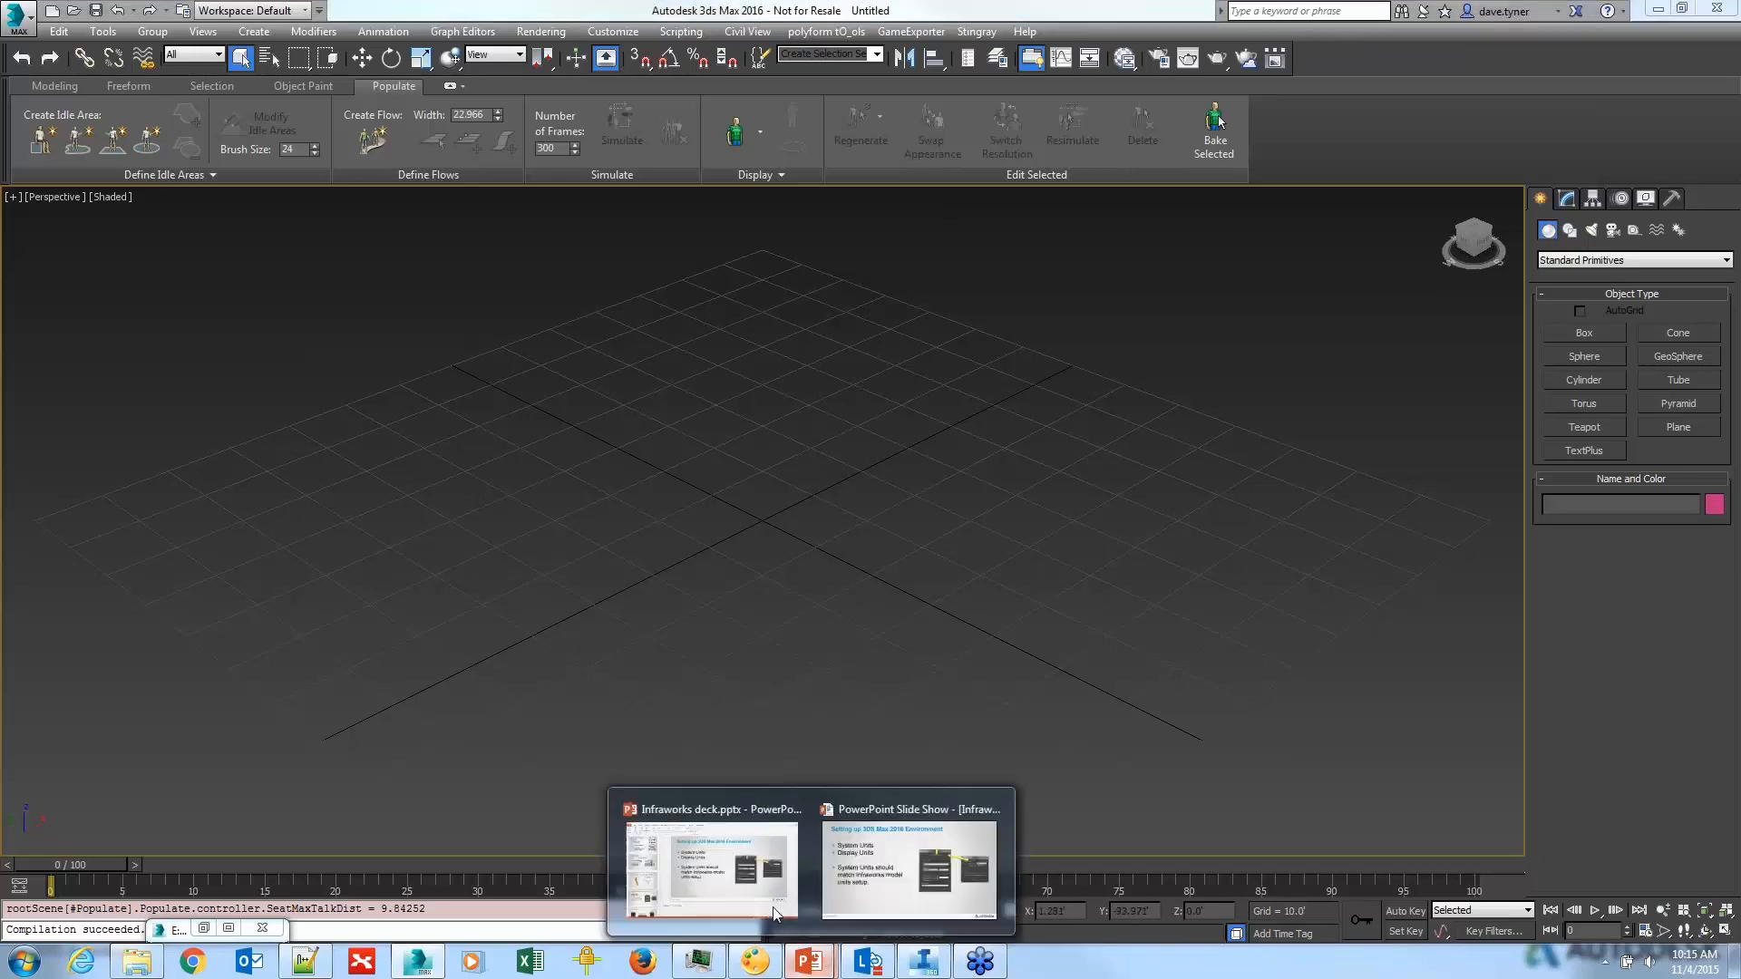
click(934, 863)
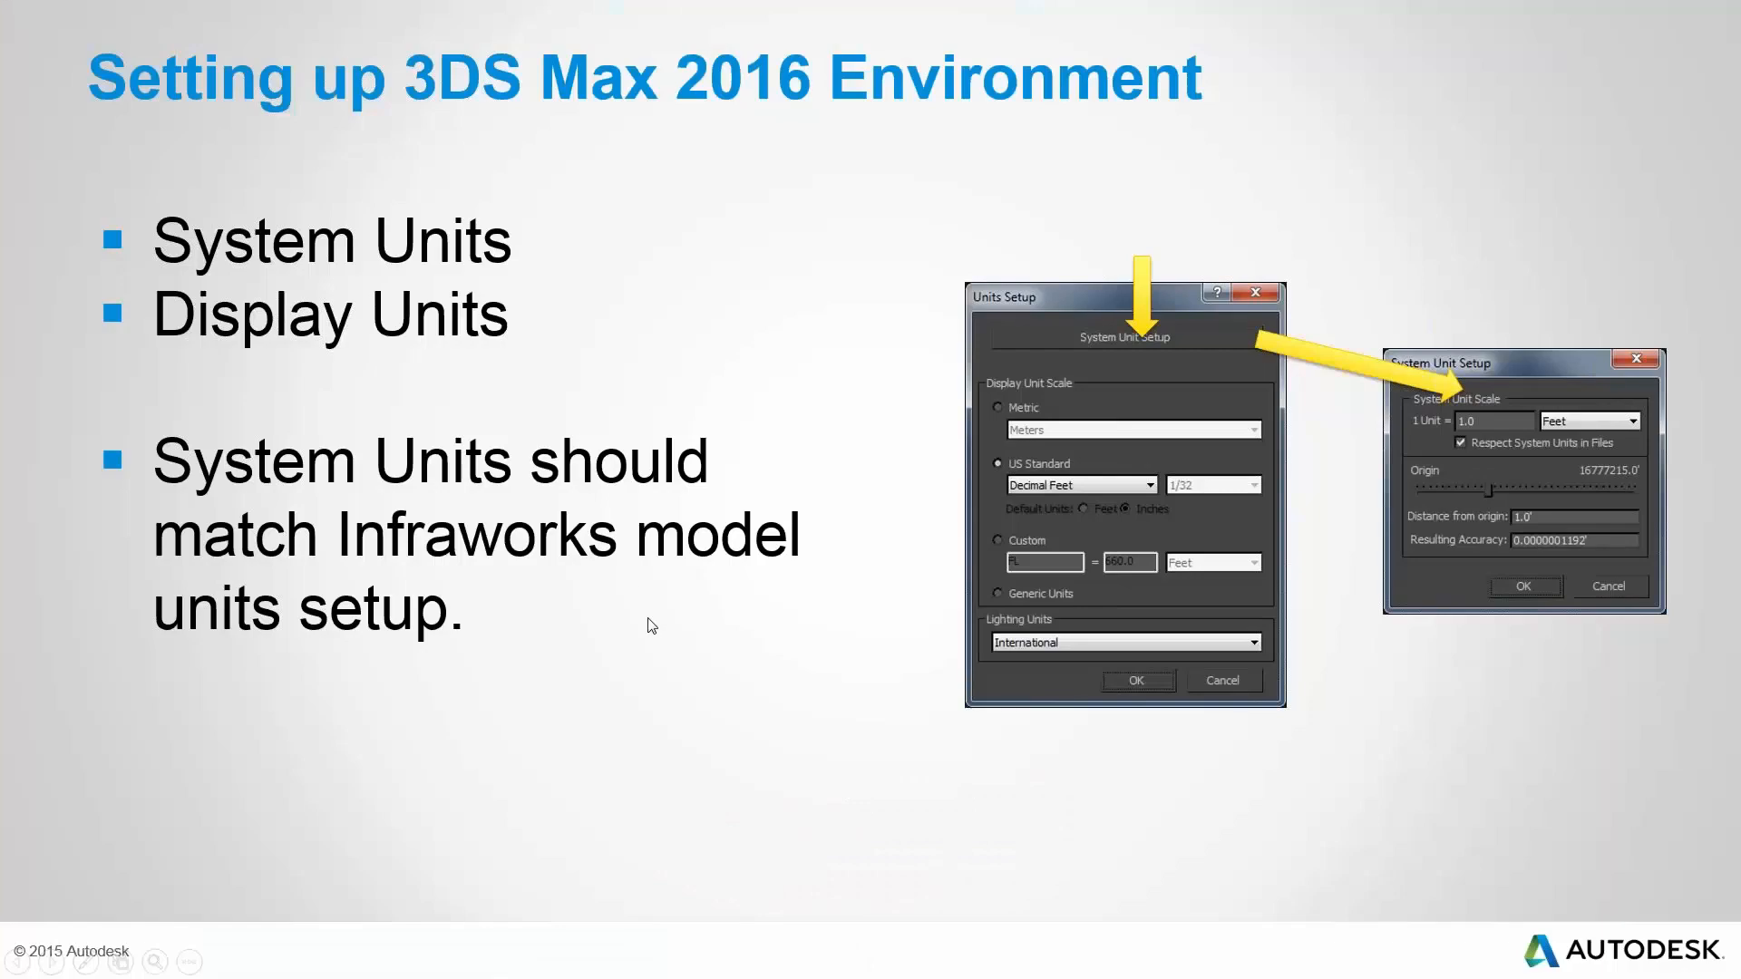
click(648, 619)
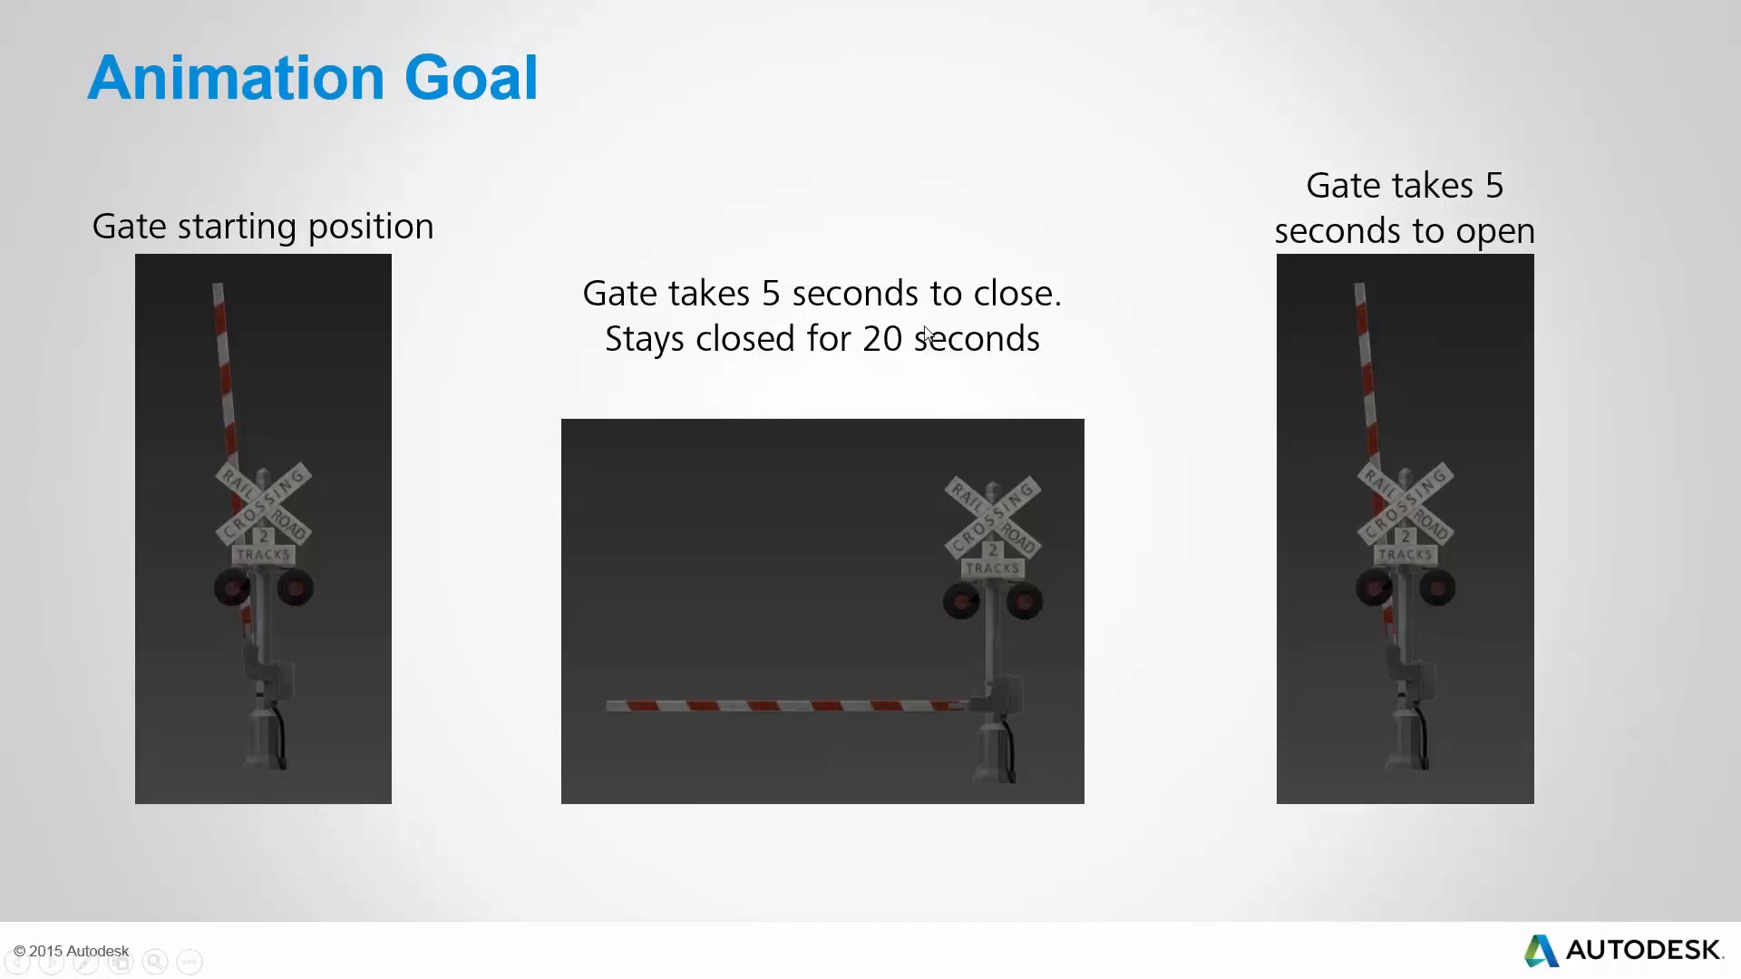
click(716, 377)
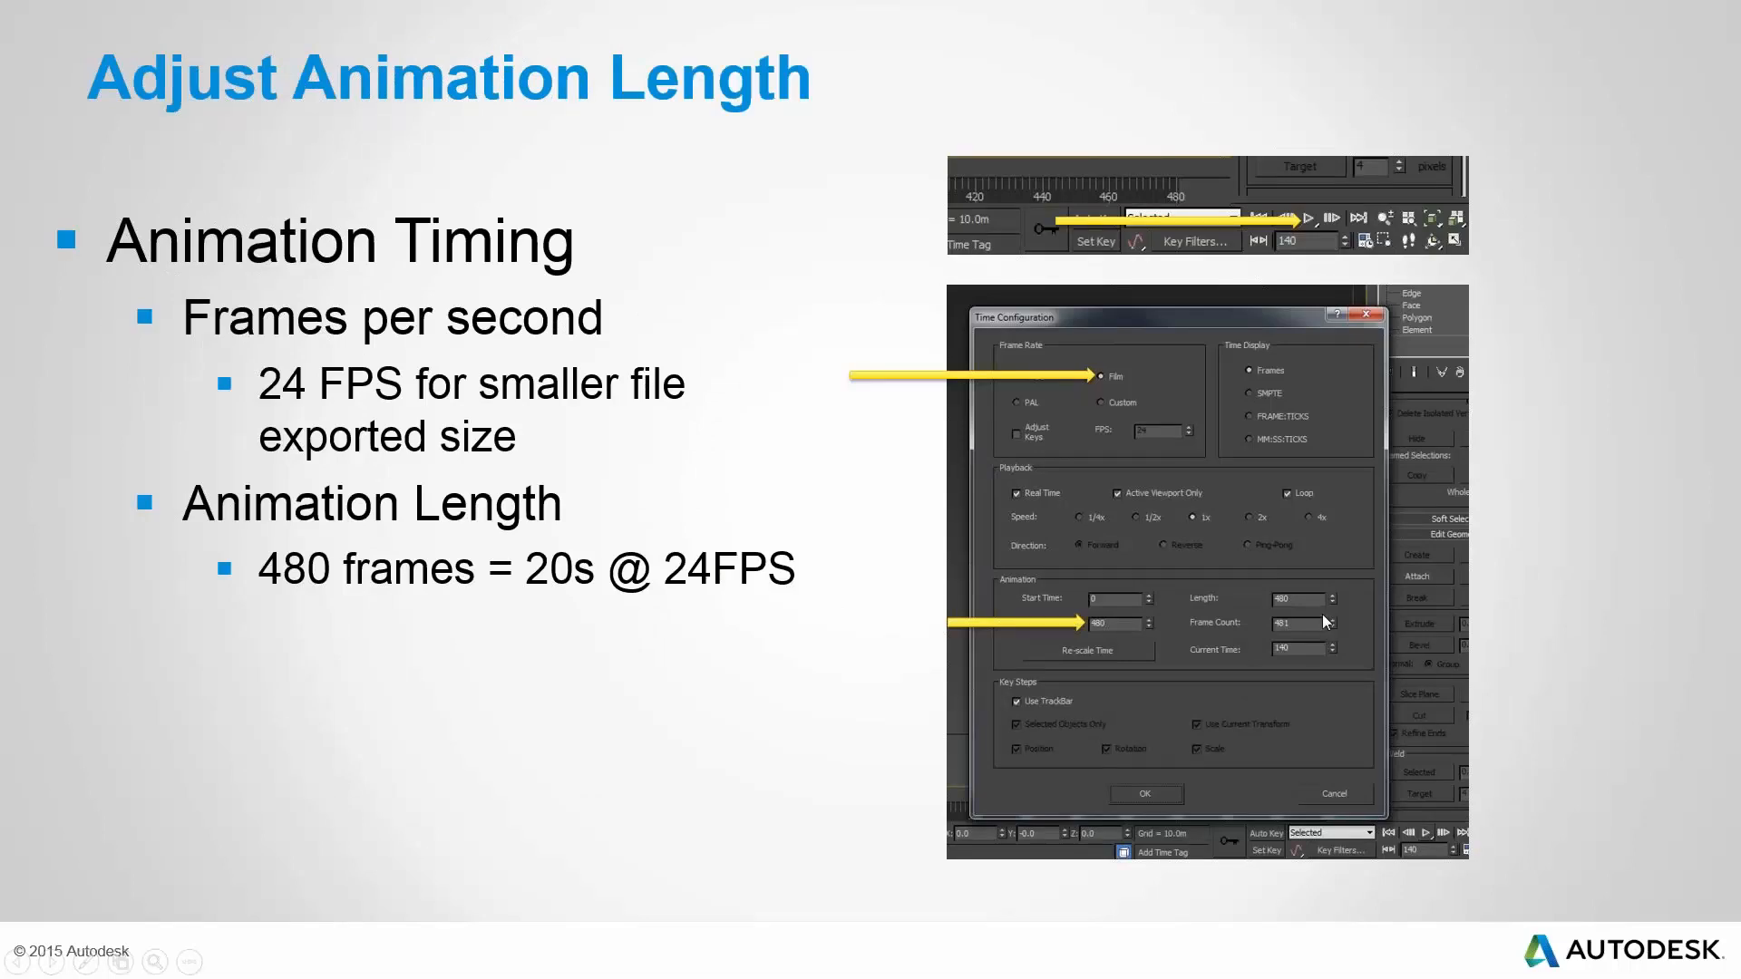
Step: Switch back to 3ds Max and set the animation frame rate to Film in the time configuration
key(alt+Tab)
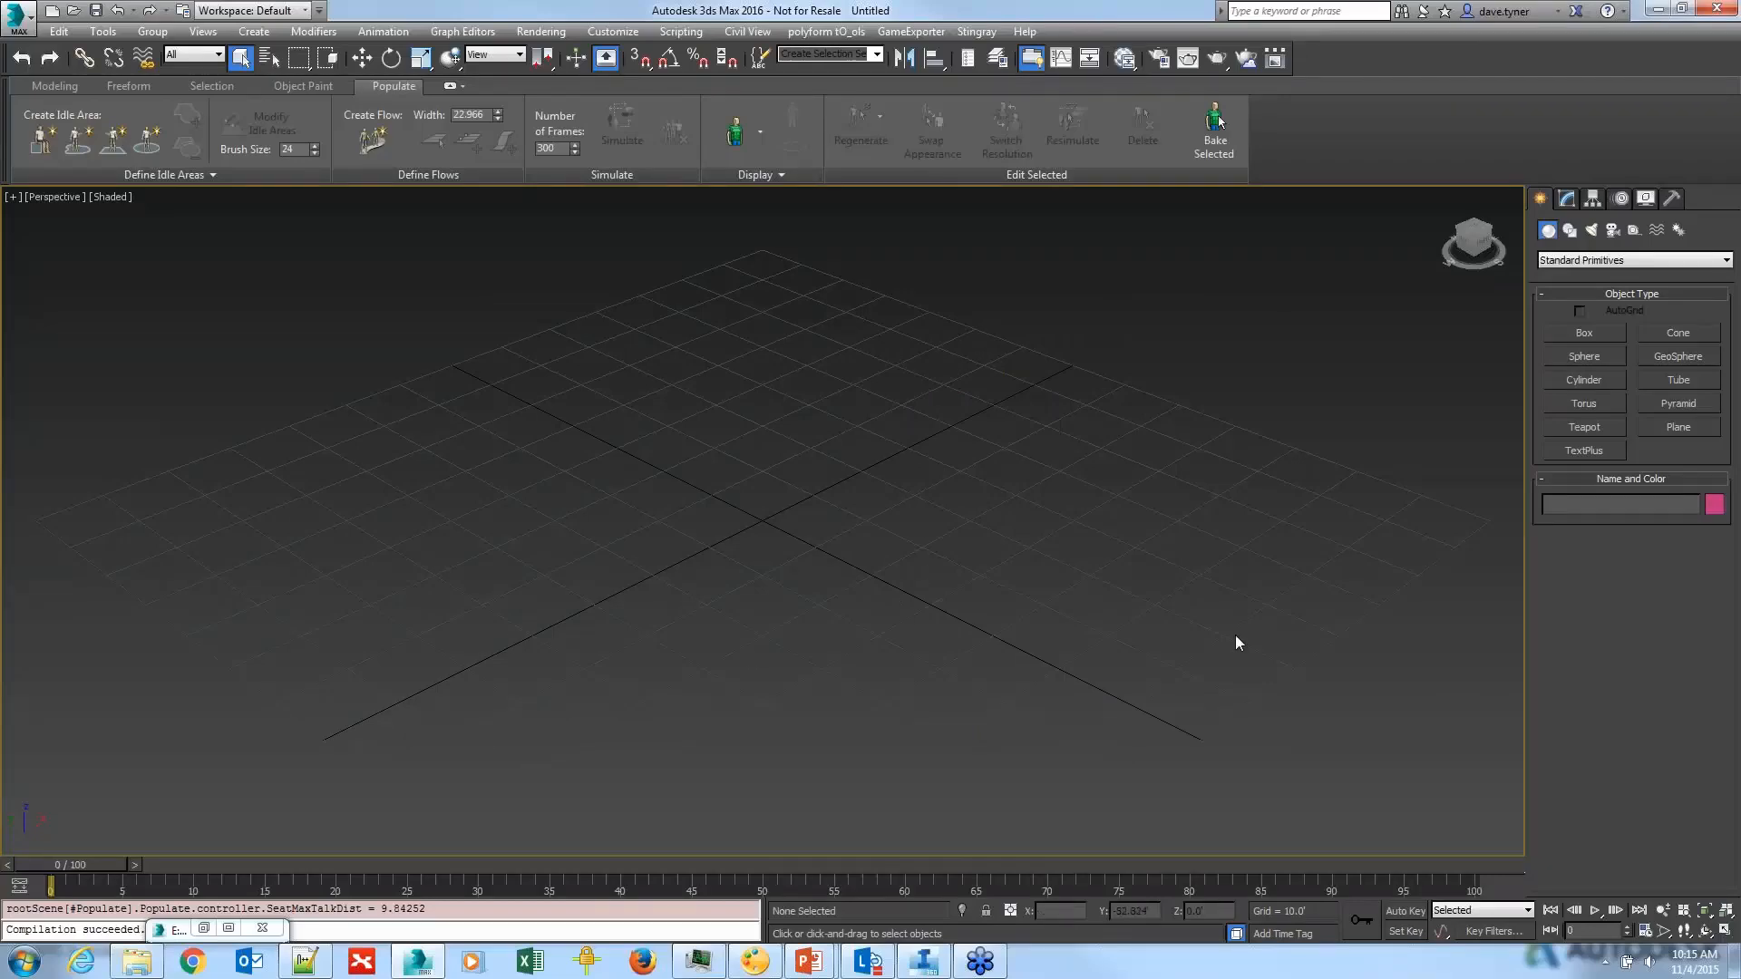
right_click(1594, 912)
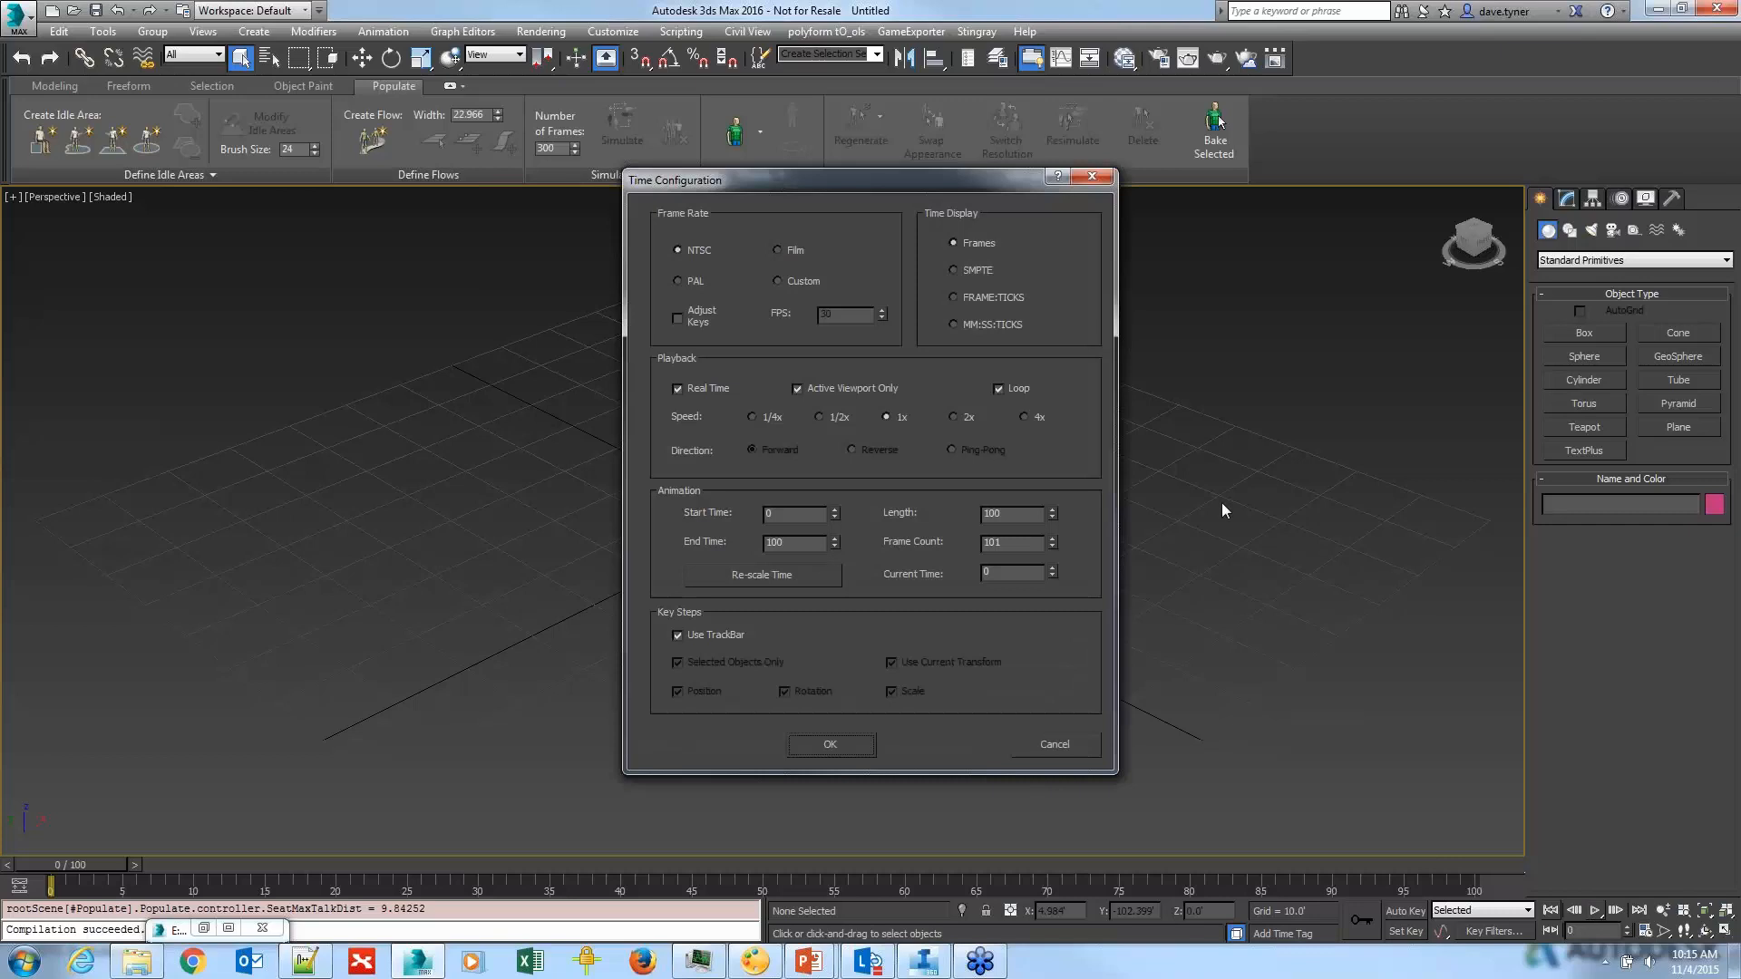
drag(682, 182, 701, 133)
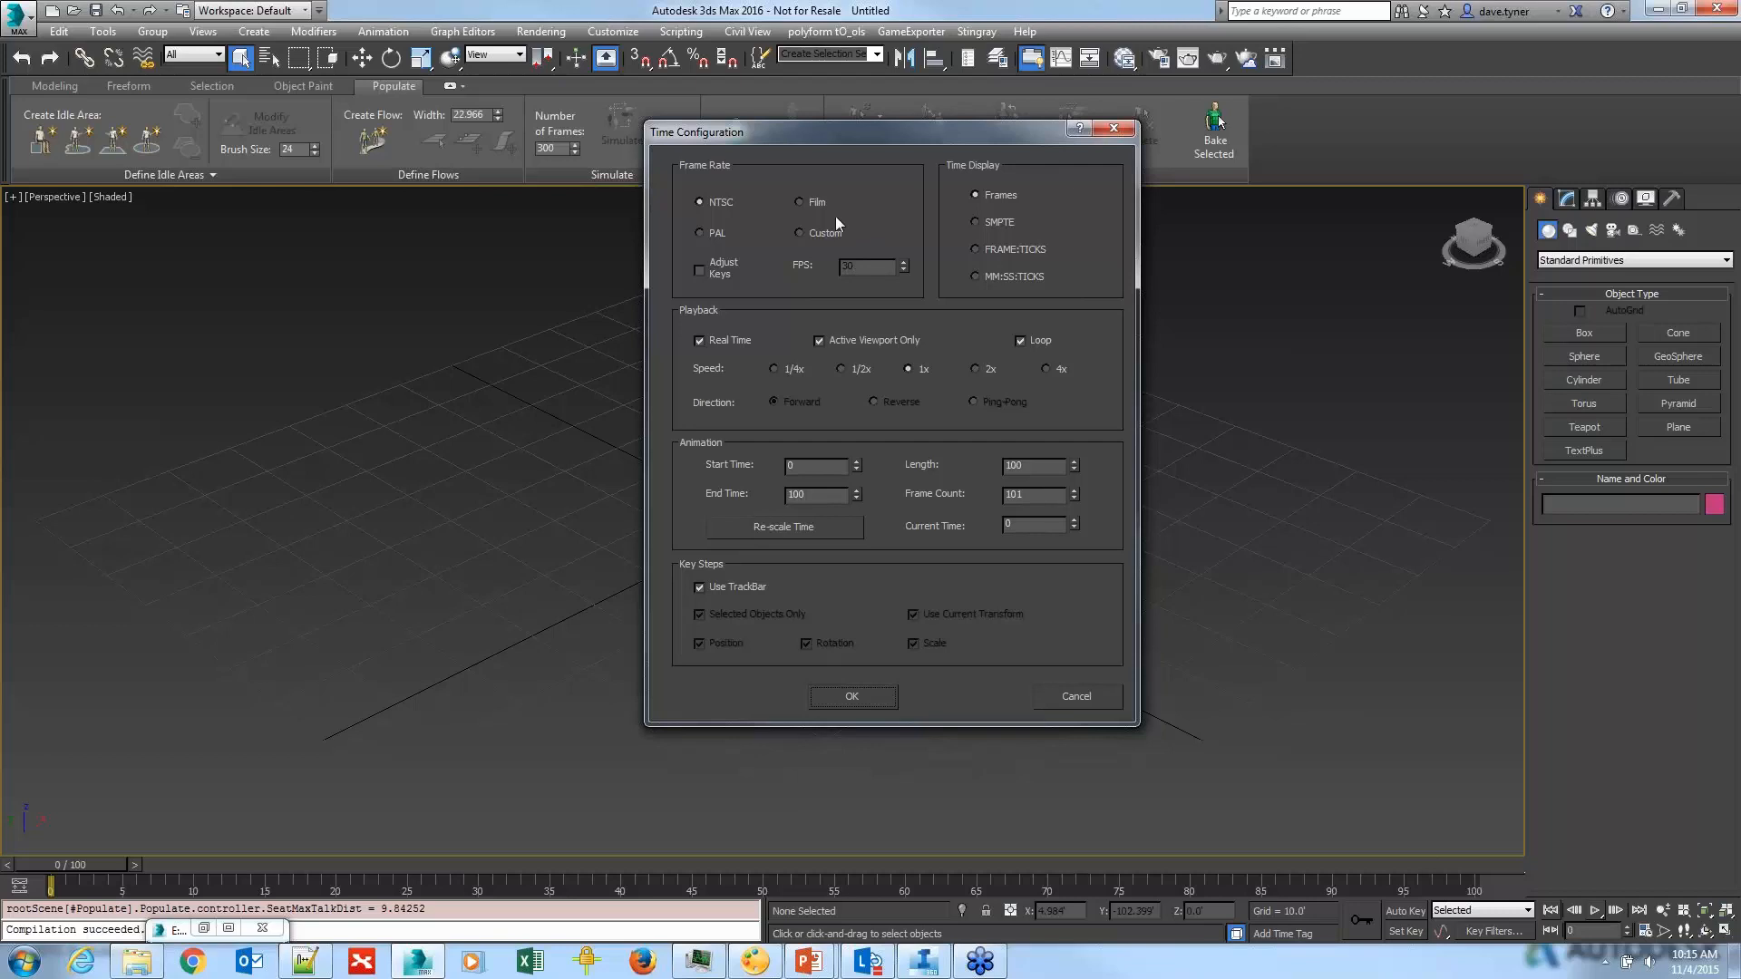
click(810, 203)
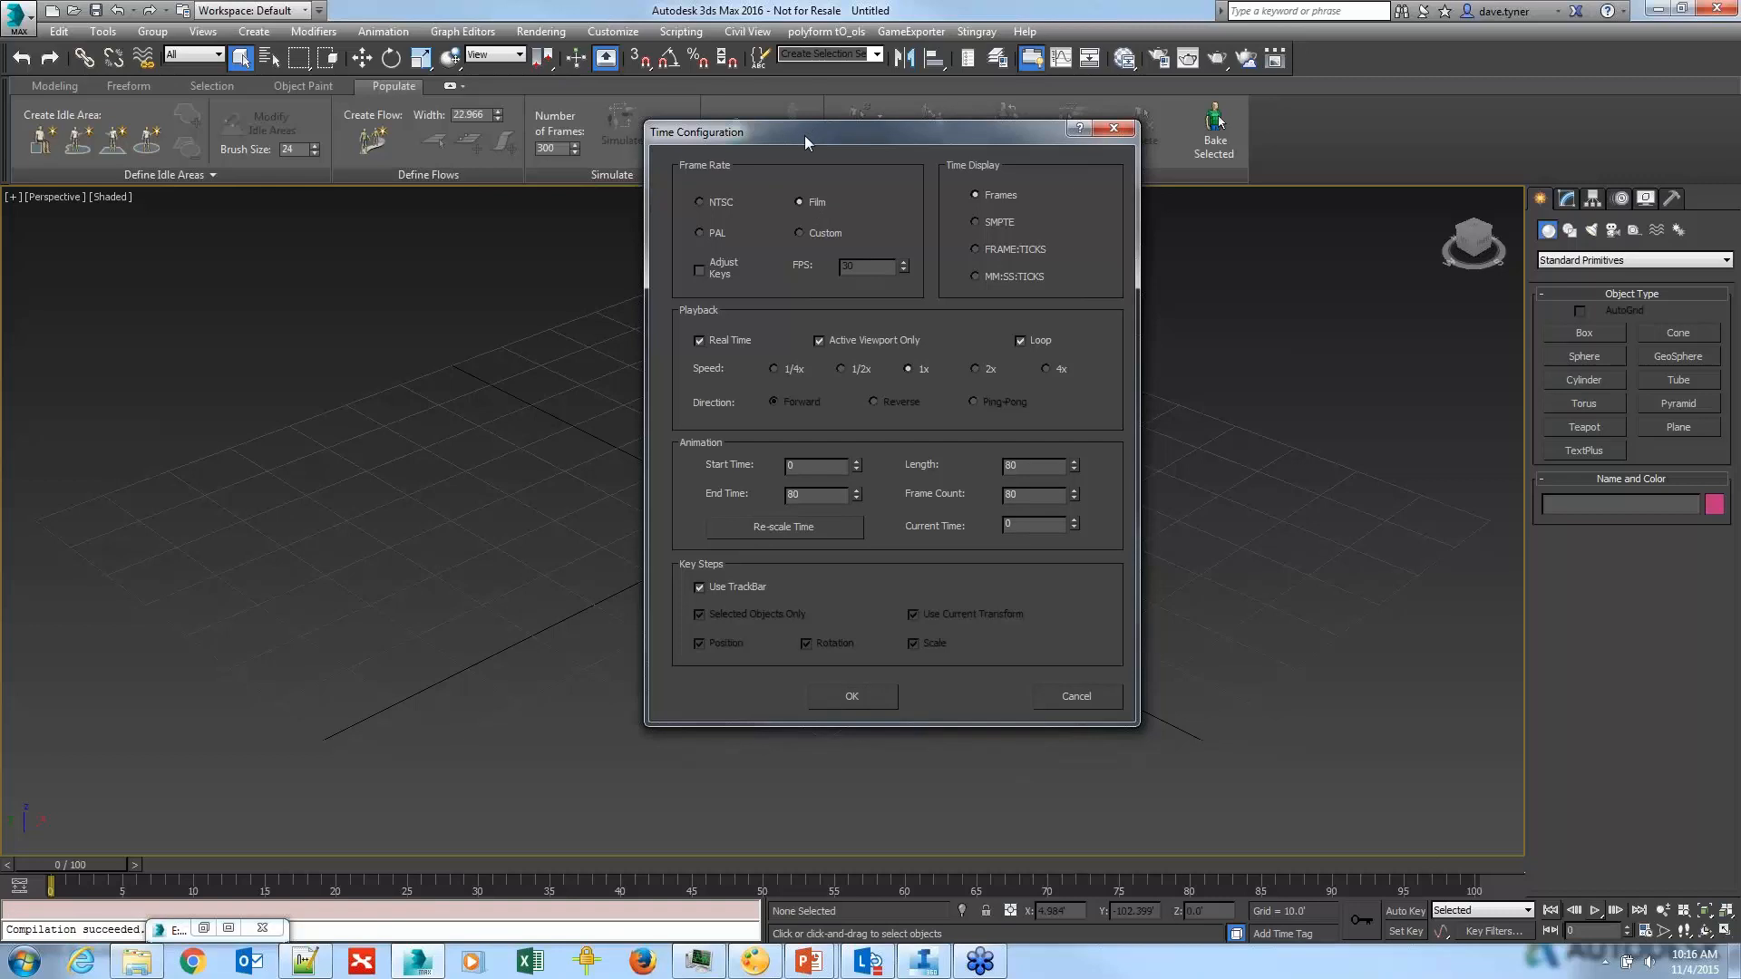
drag(803, 132, 796, 147)
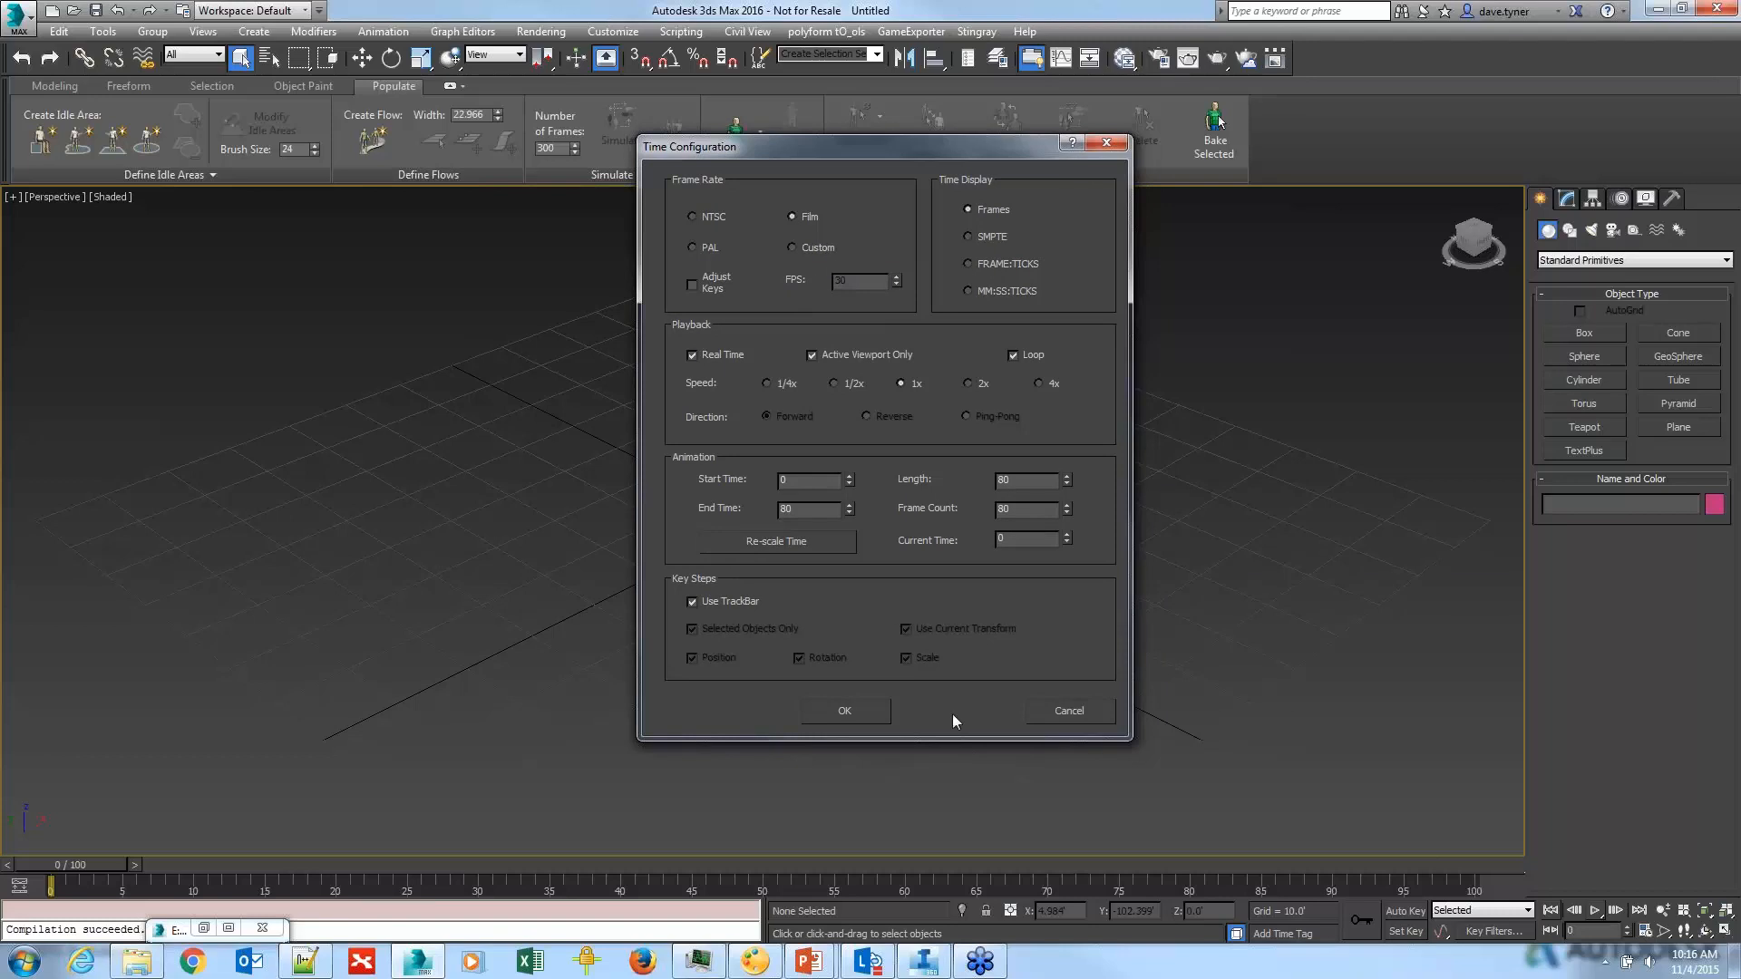
click(859, 711)
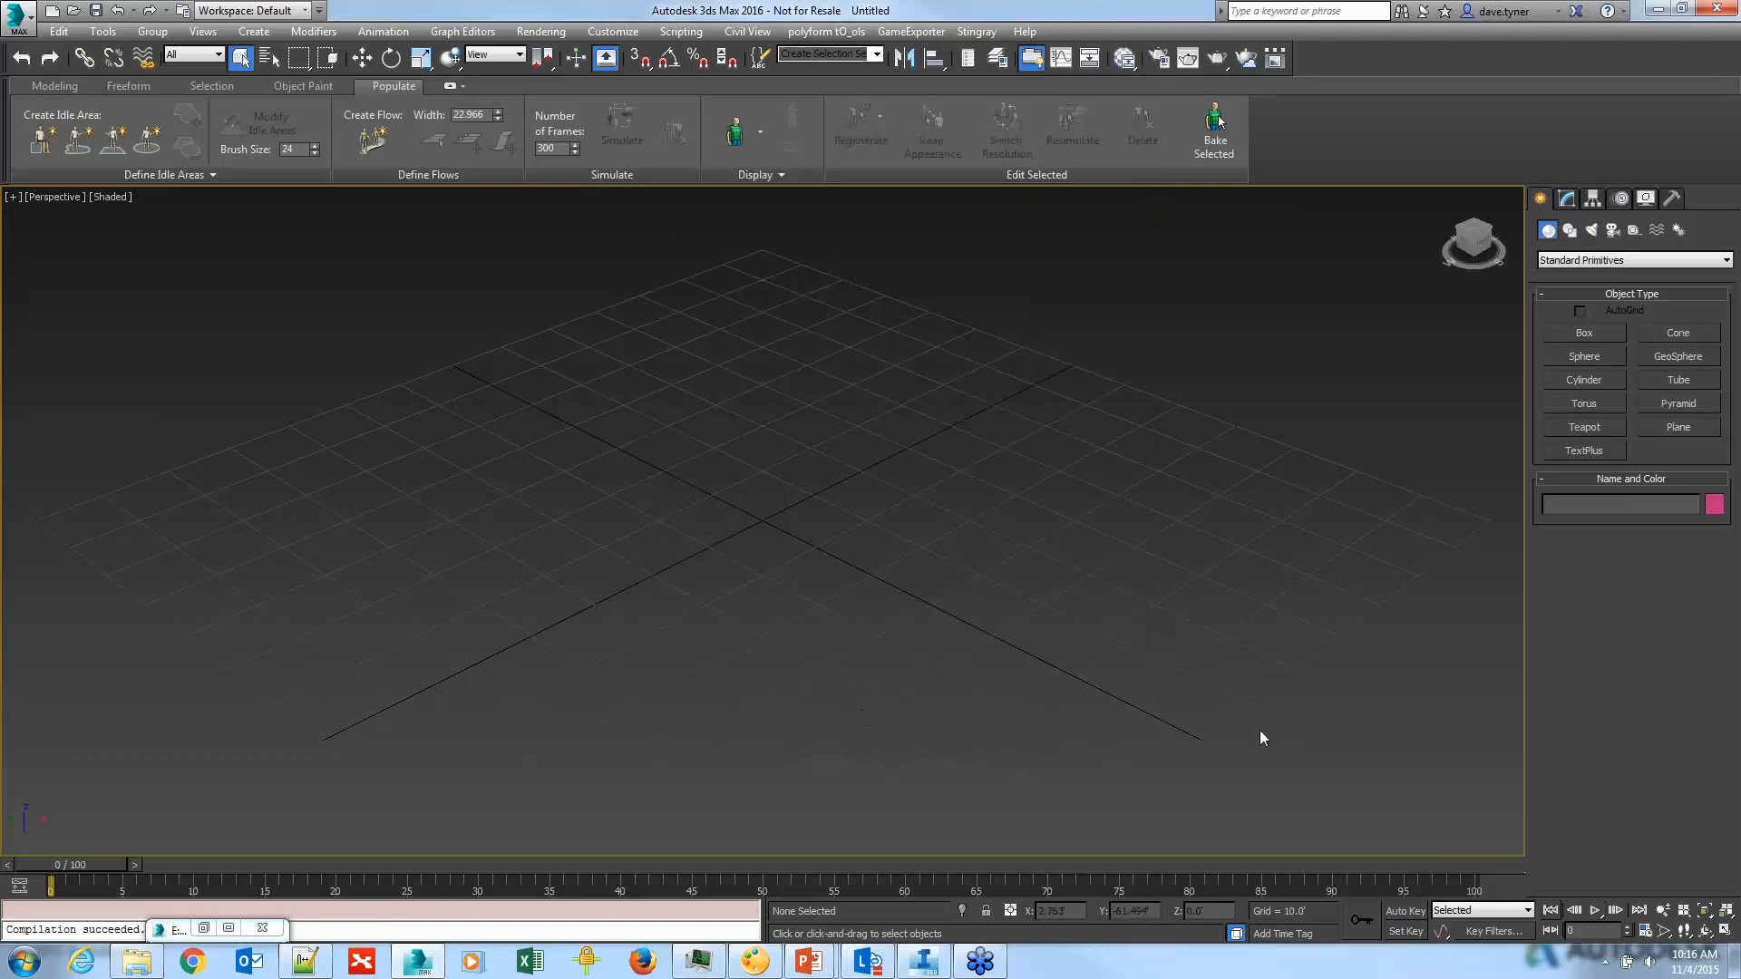
Step: Set the animation end time to 480 frames in the time configuration and accept the change
right_click(1593, 909)
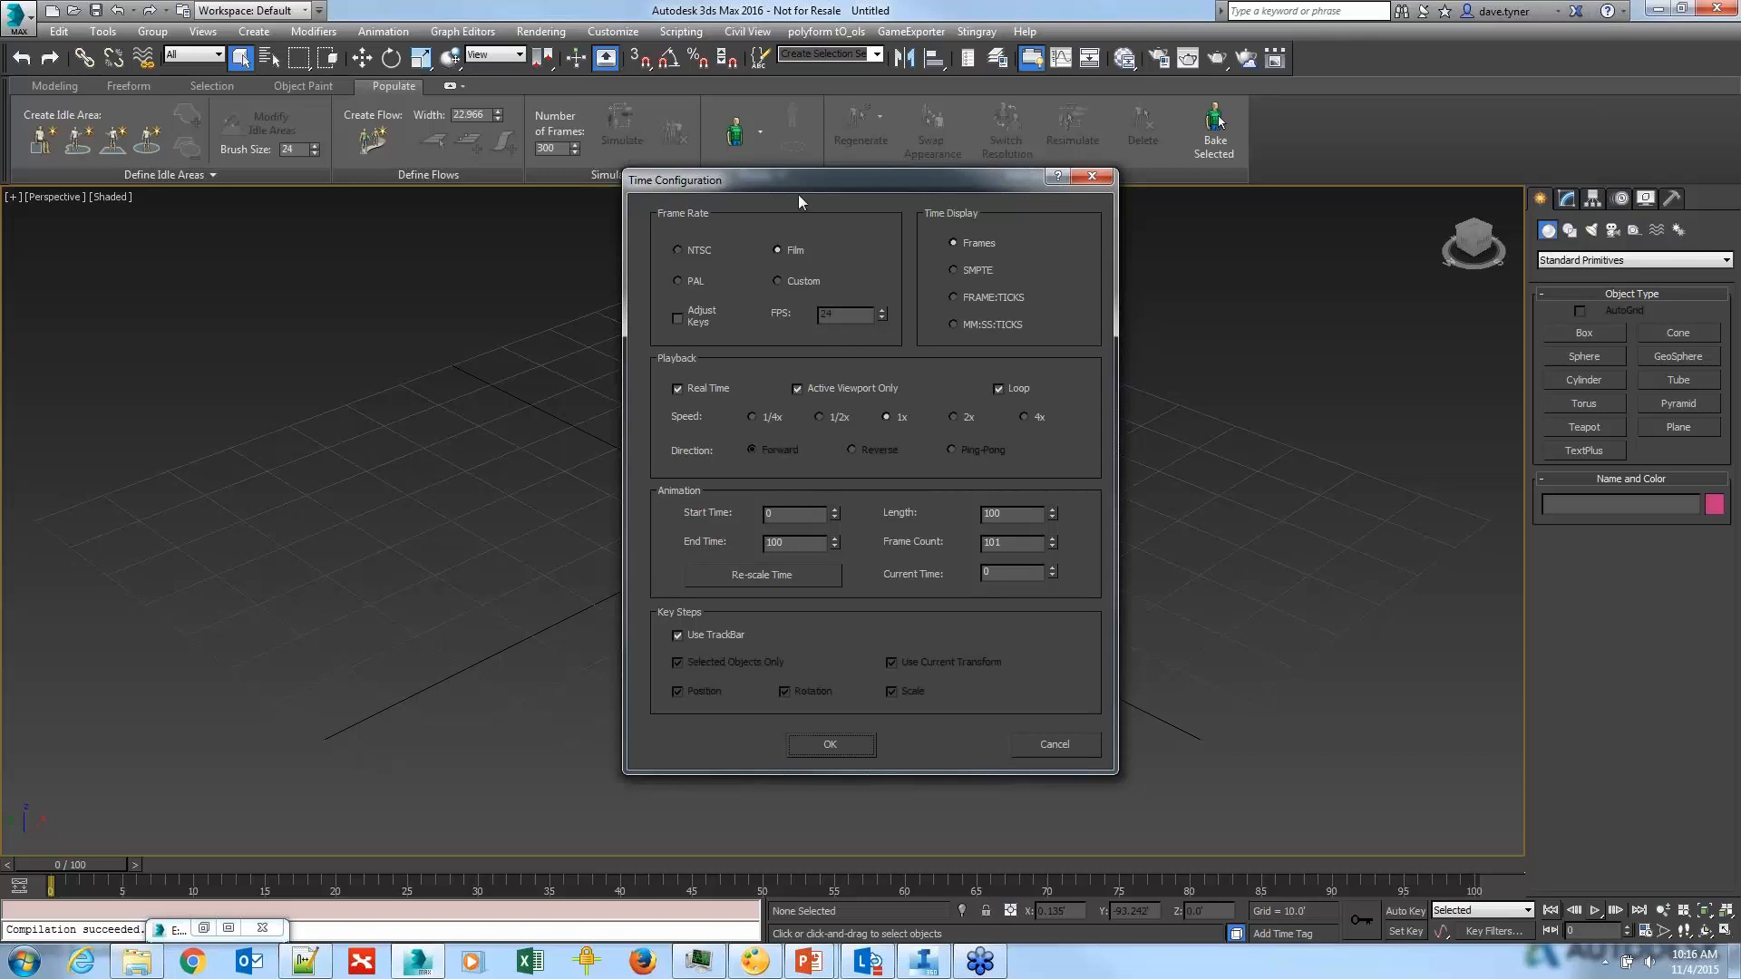
drag(798, 187, 842, 182)
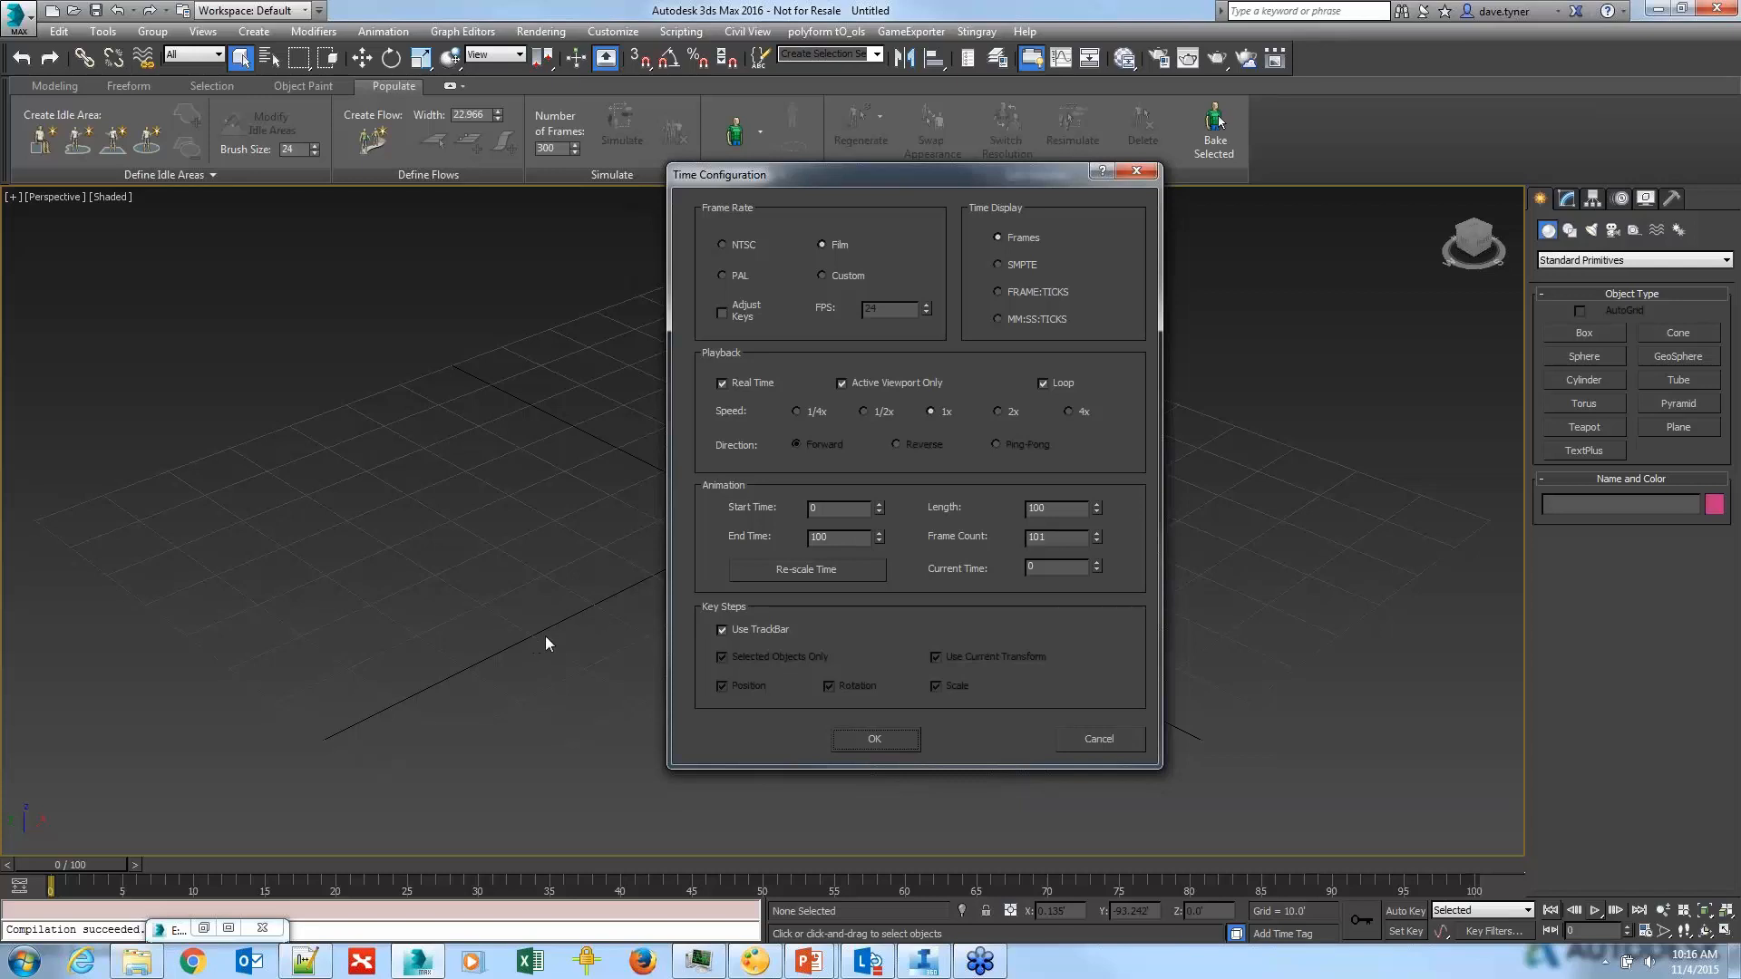
key(alt+Tab)
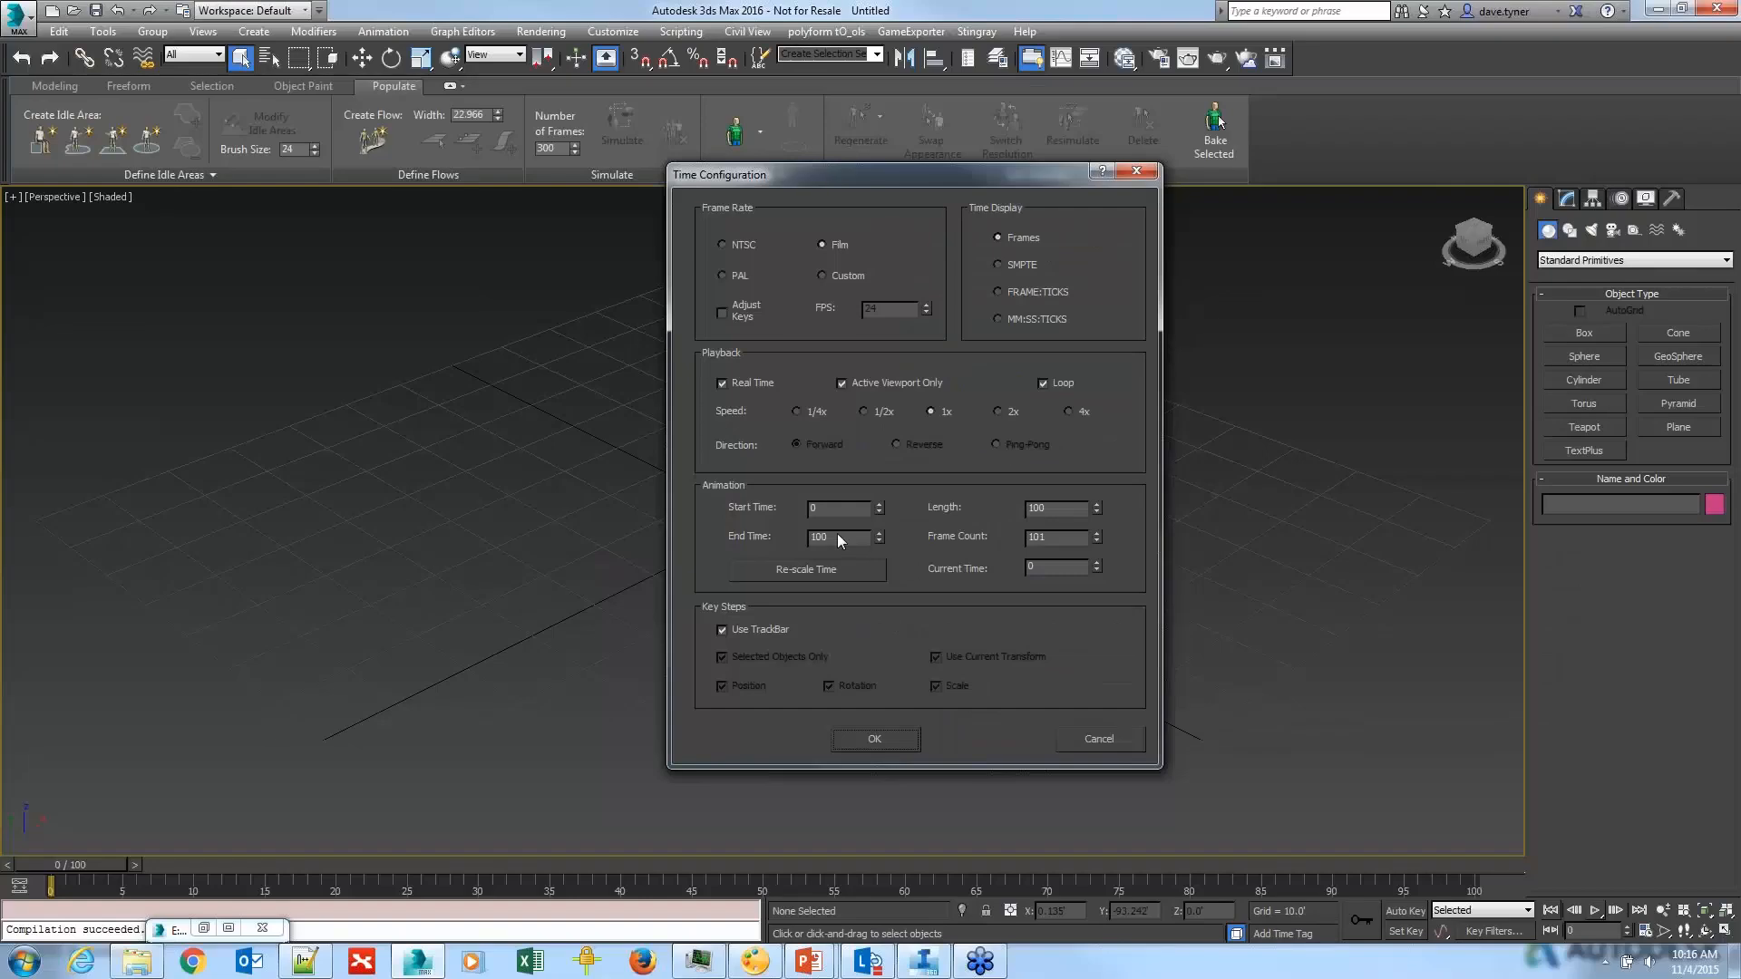
drag(835, 535, 772, 541)
text(480)
click(875, 739)
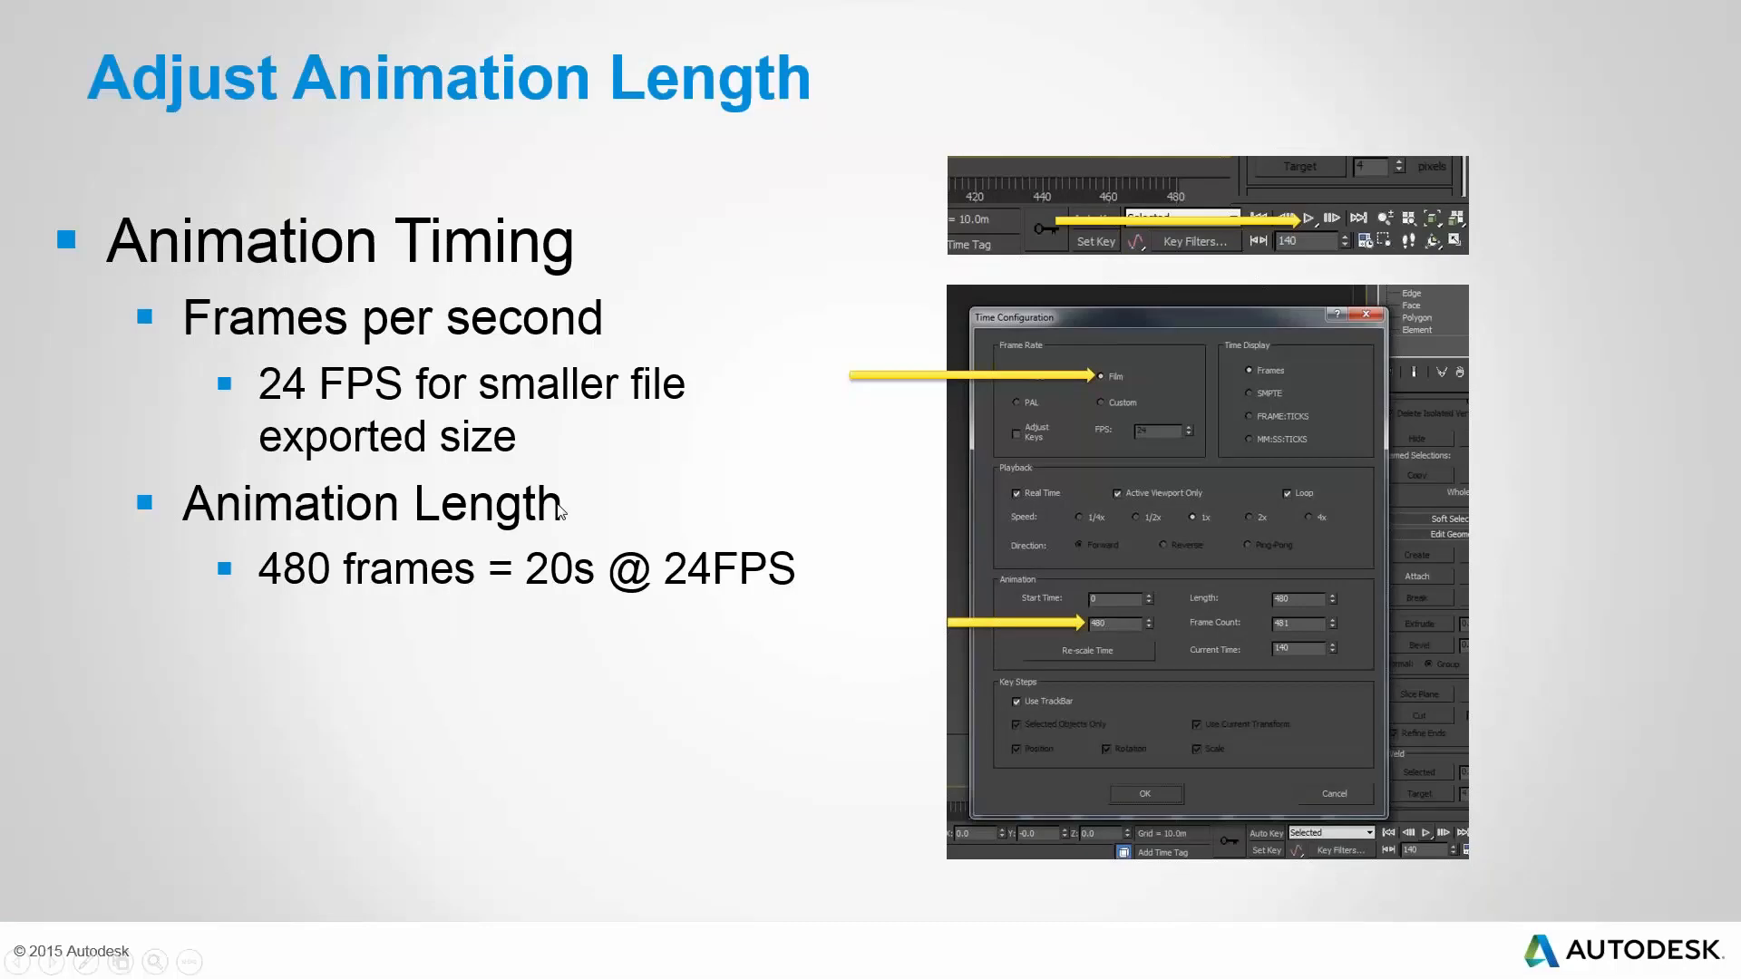
Step: Advance to the Render Setup slide, switch back to 3ds Max and set the renderer to Default Scanline Renderer
click(558, 503)
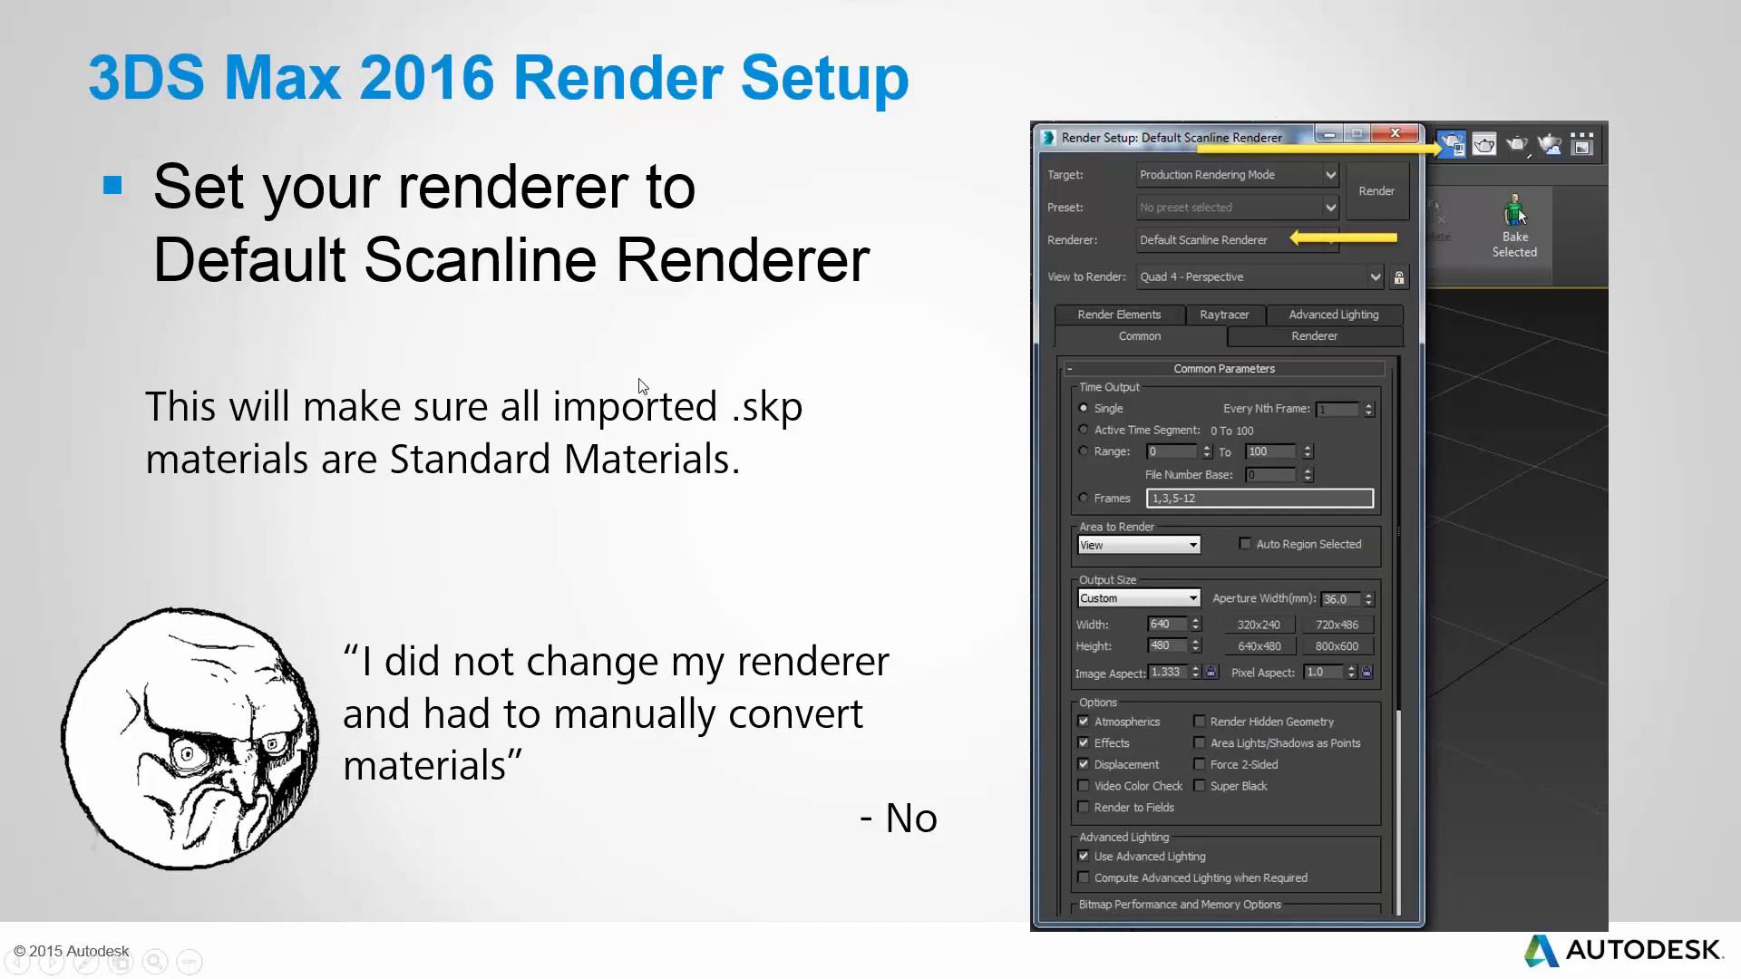
key(alt+Tab)
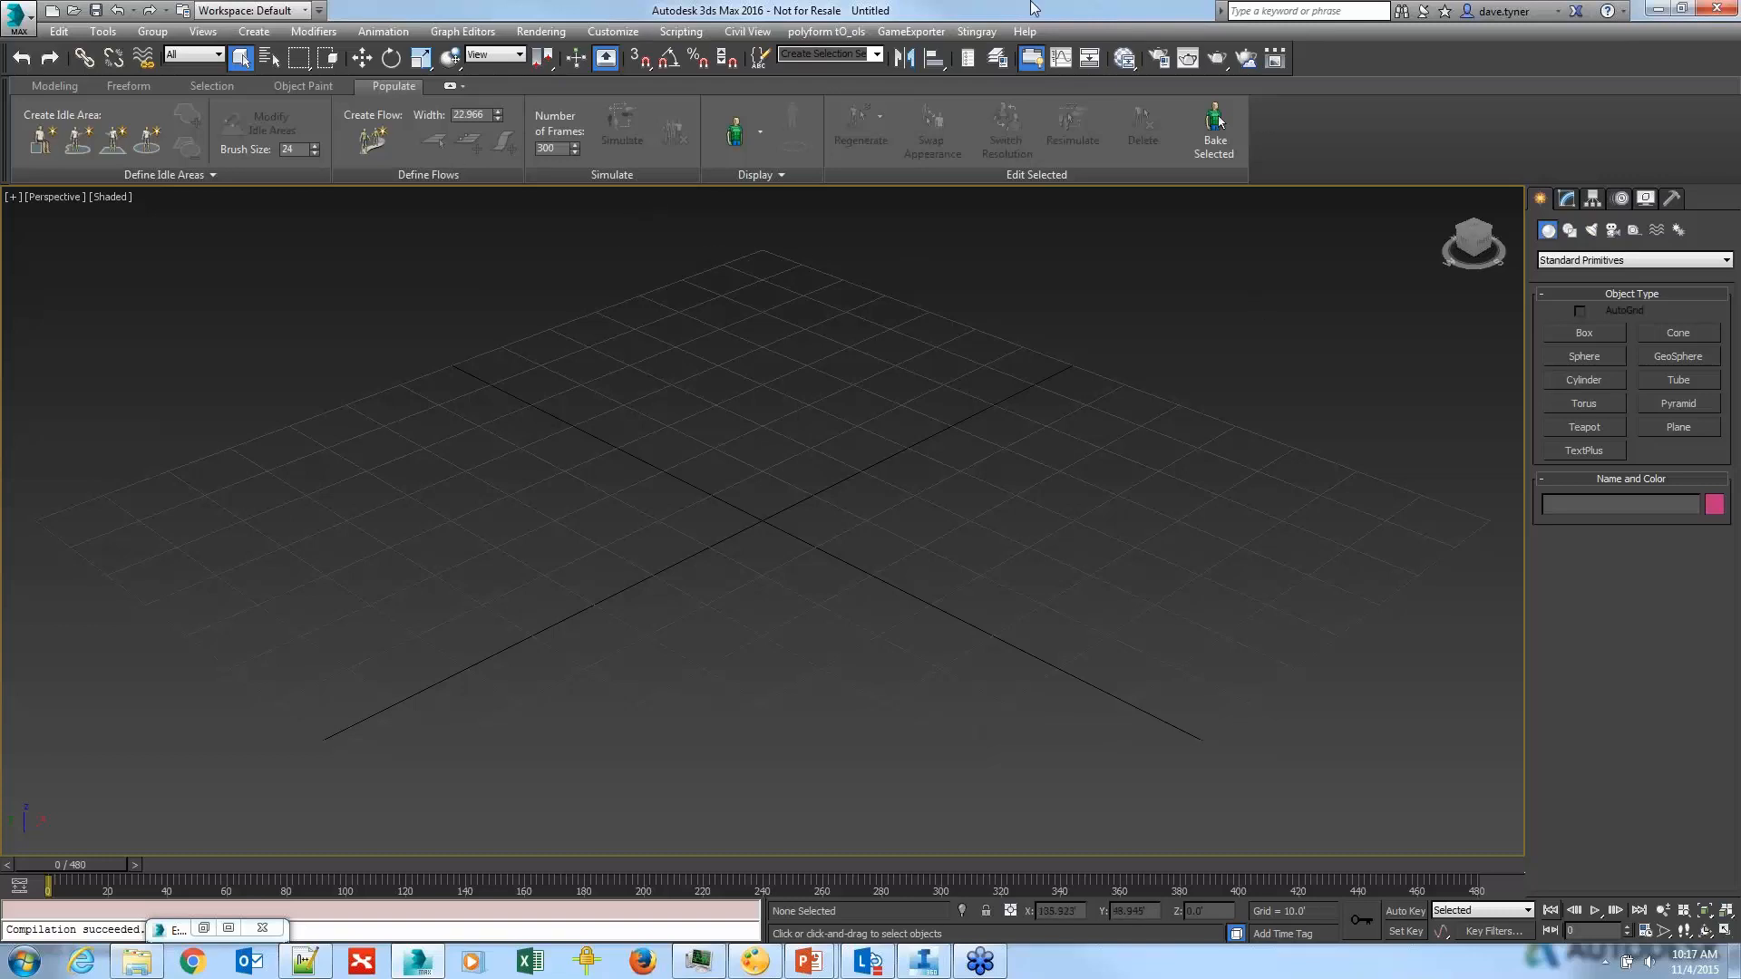
click(1161, 58)
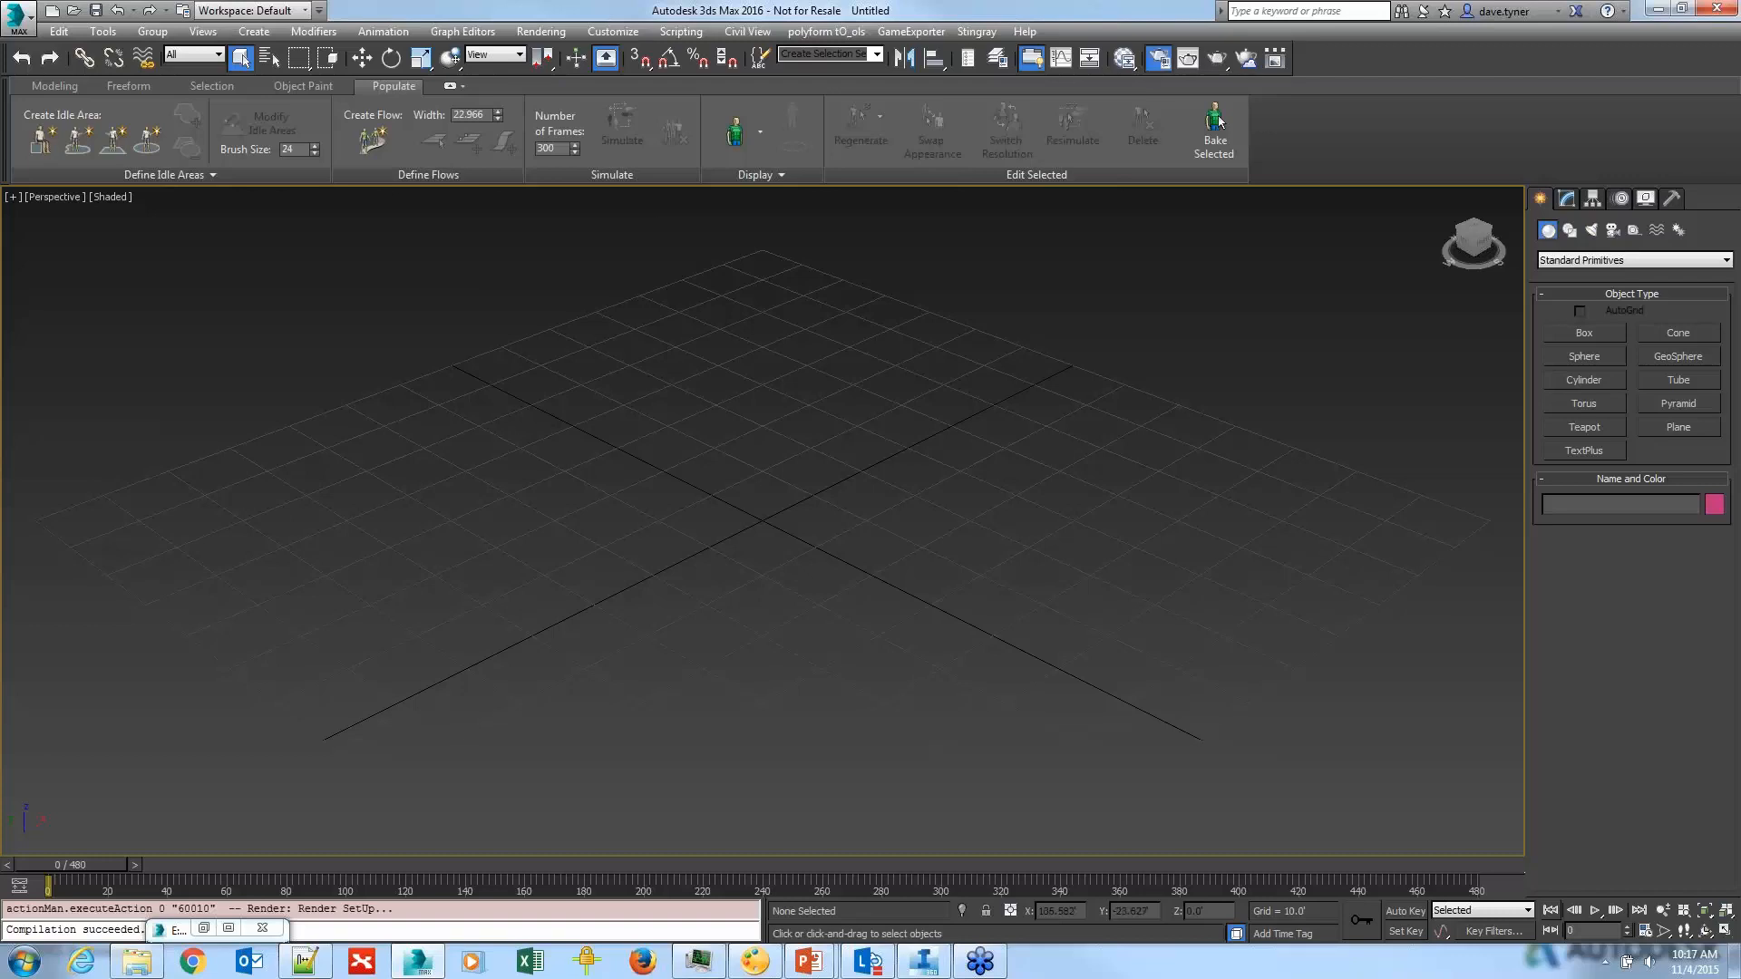
drag(1181, 272, 911, 95)
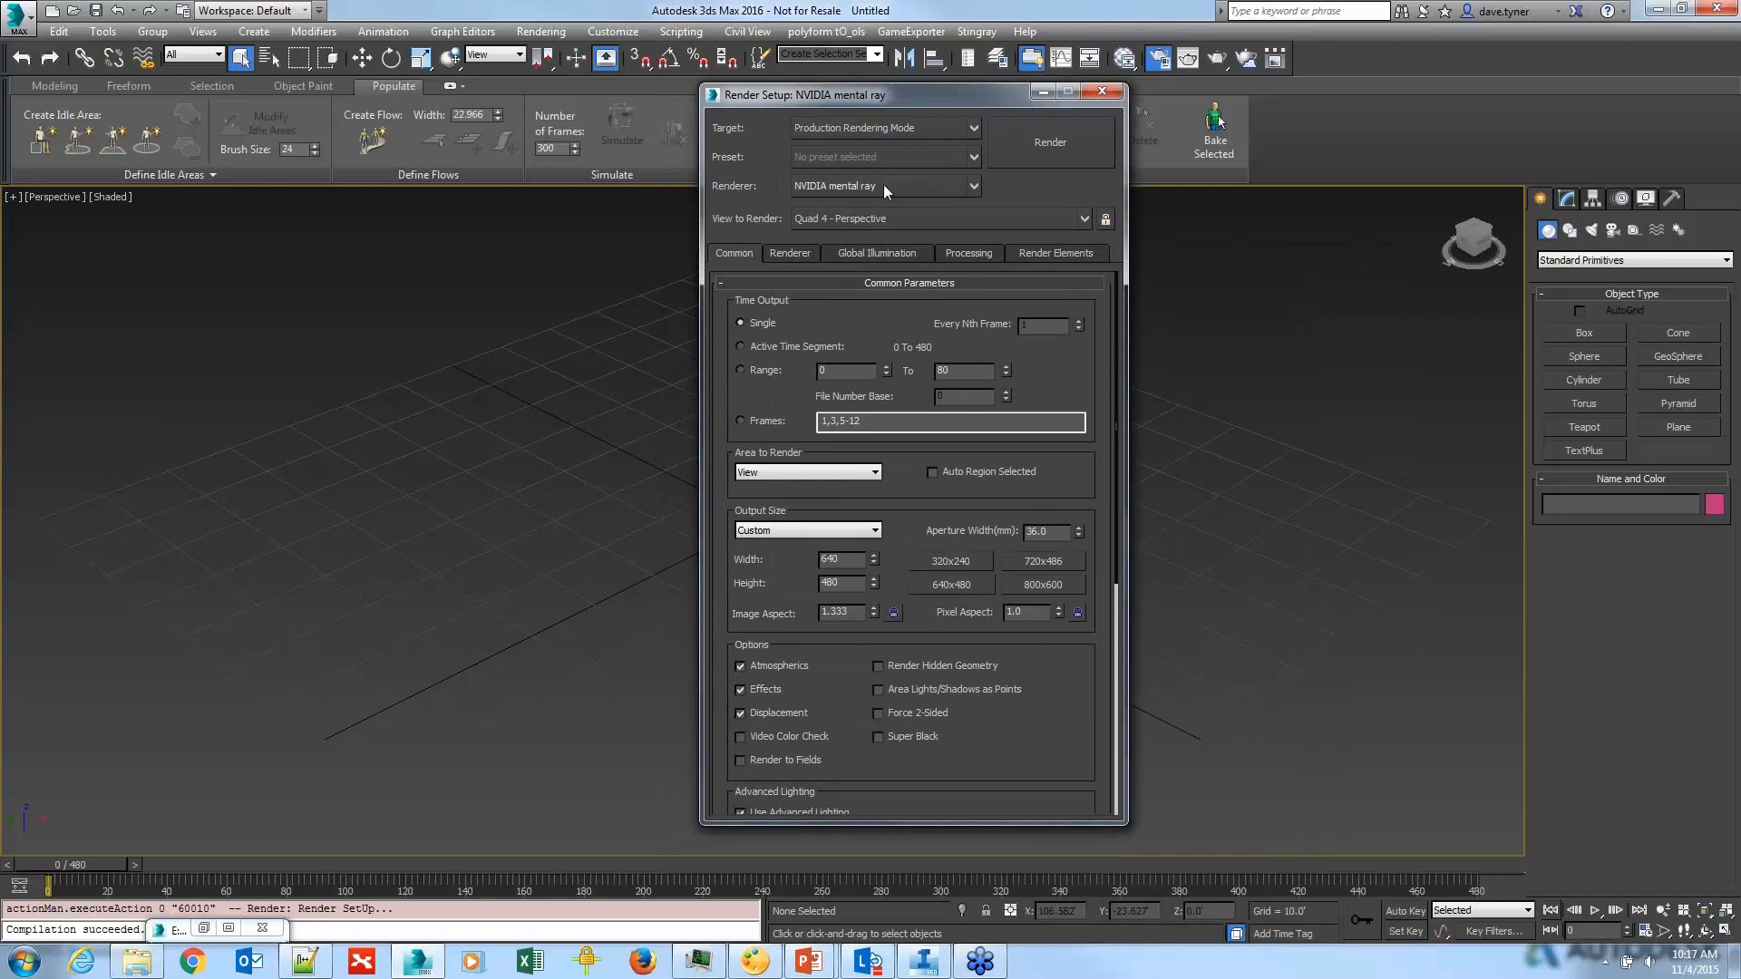
click(934, 187)
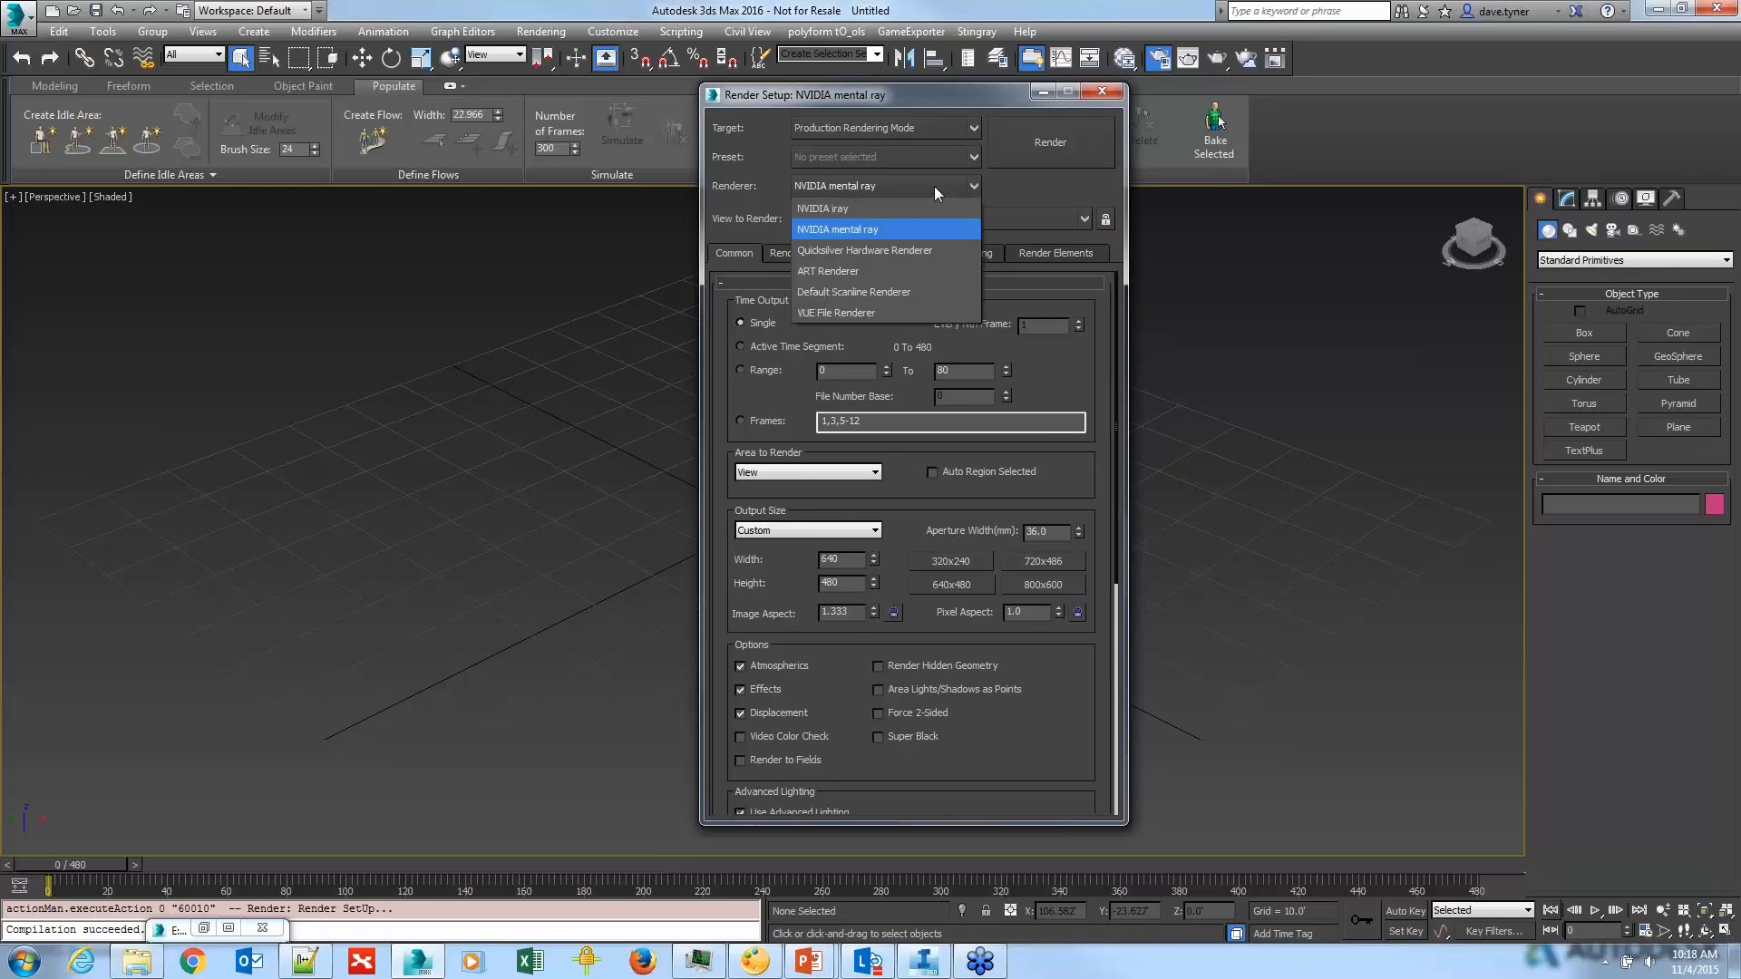
click(888, 292)
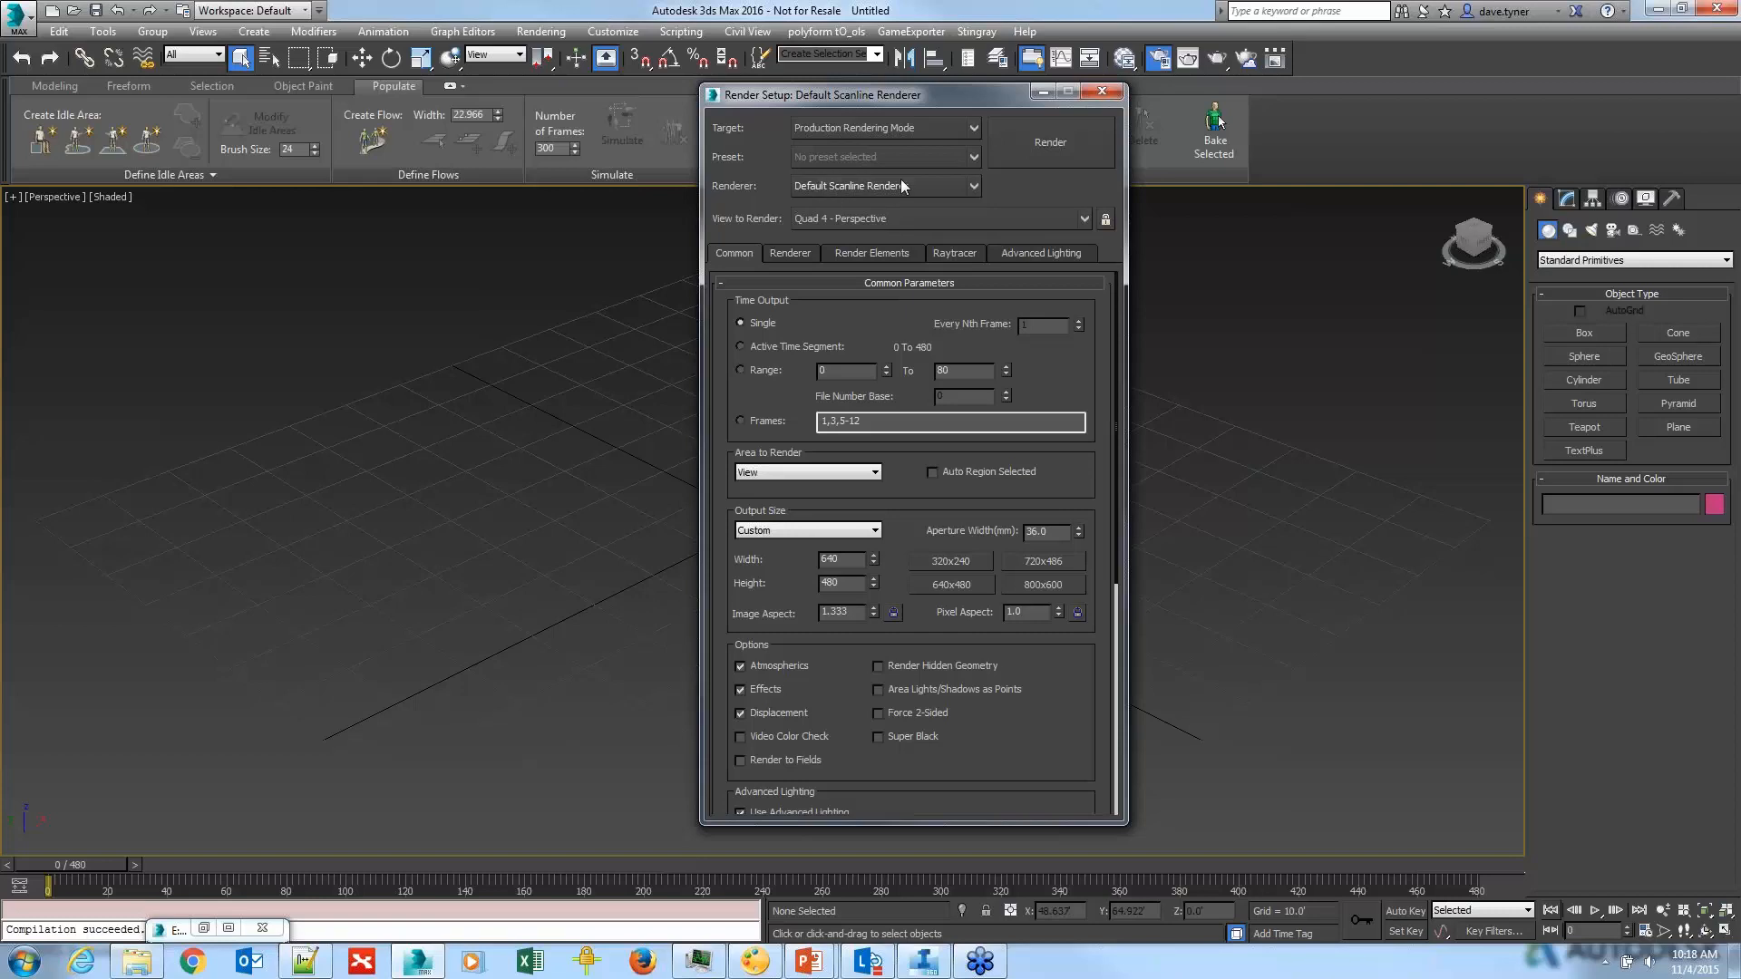
click(1101, 93)
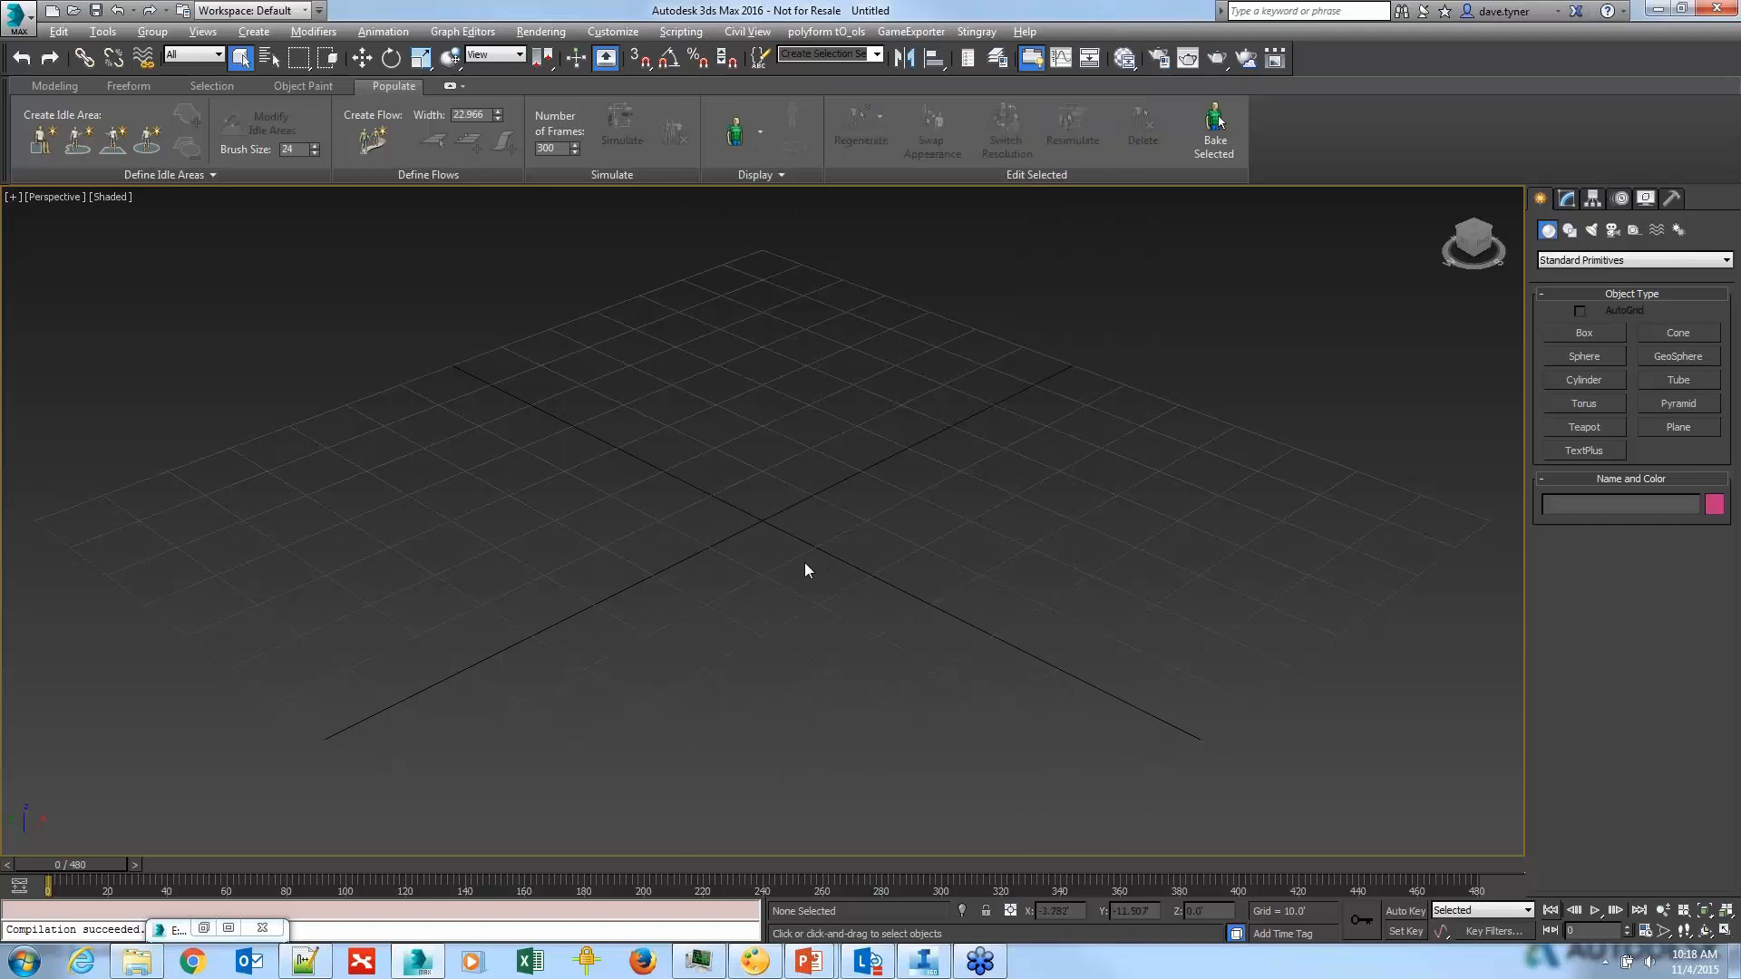
Step: Switch to the PowerPoint slide show and advance through the model import slides to the 3ds Max 2016 supported formats
key(alt+Tab)
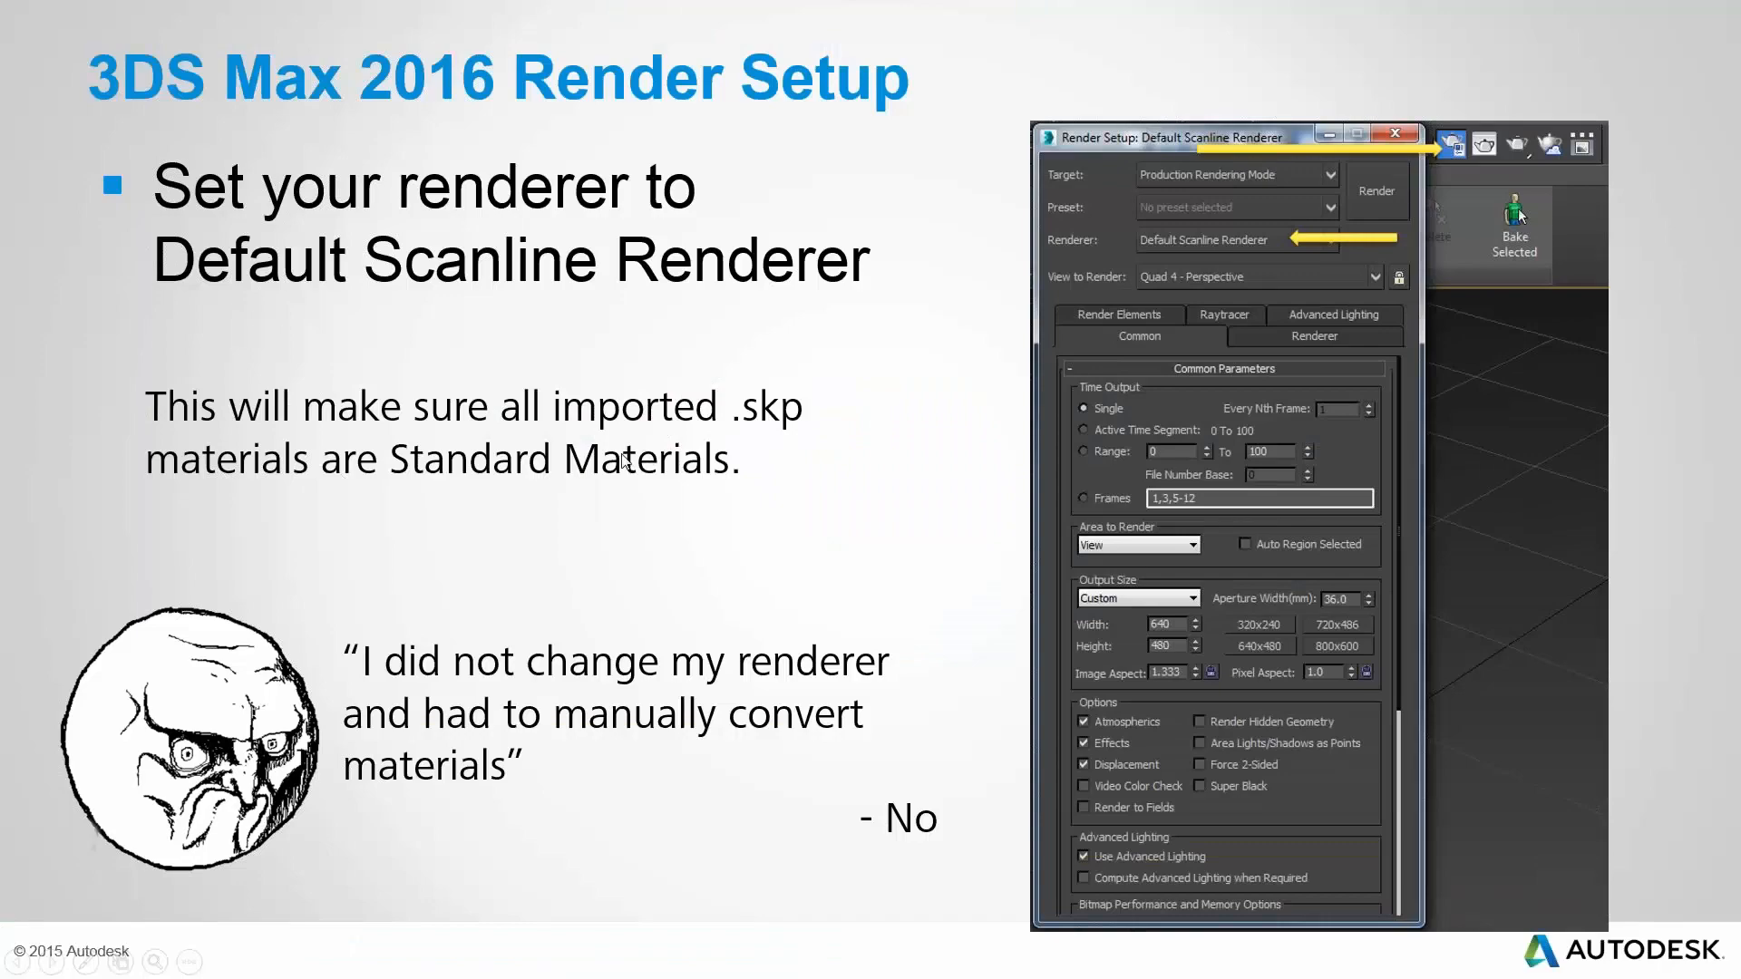
click(622, 454)
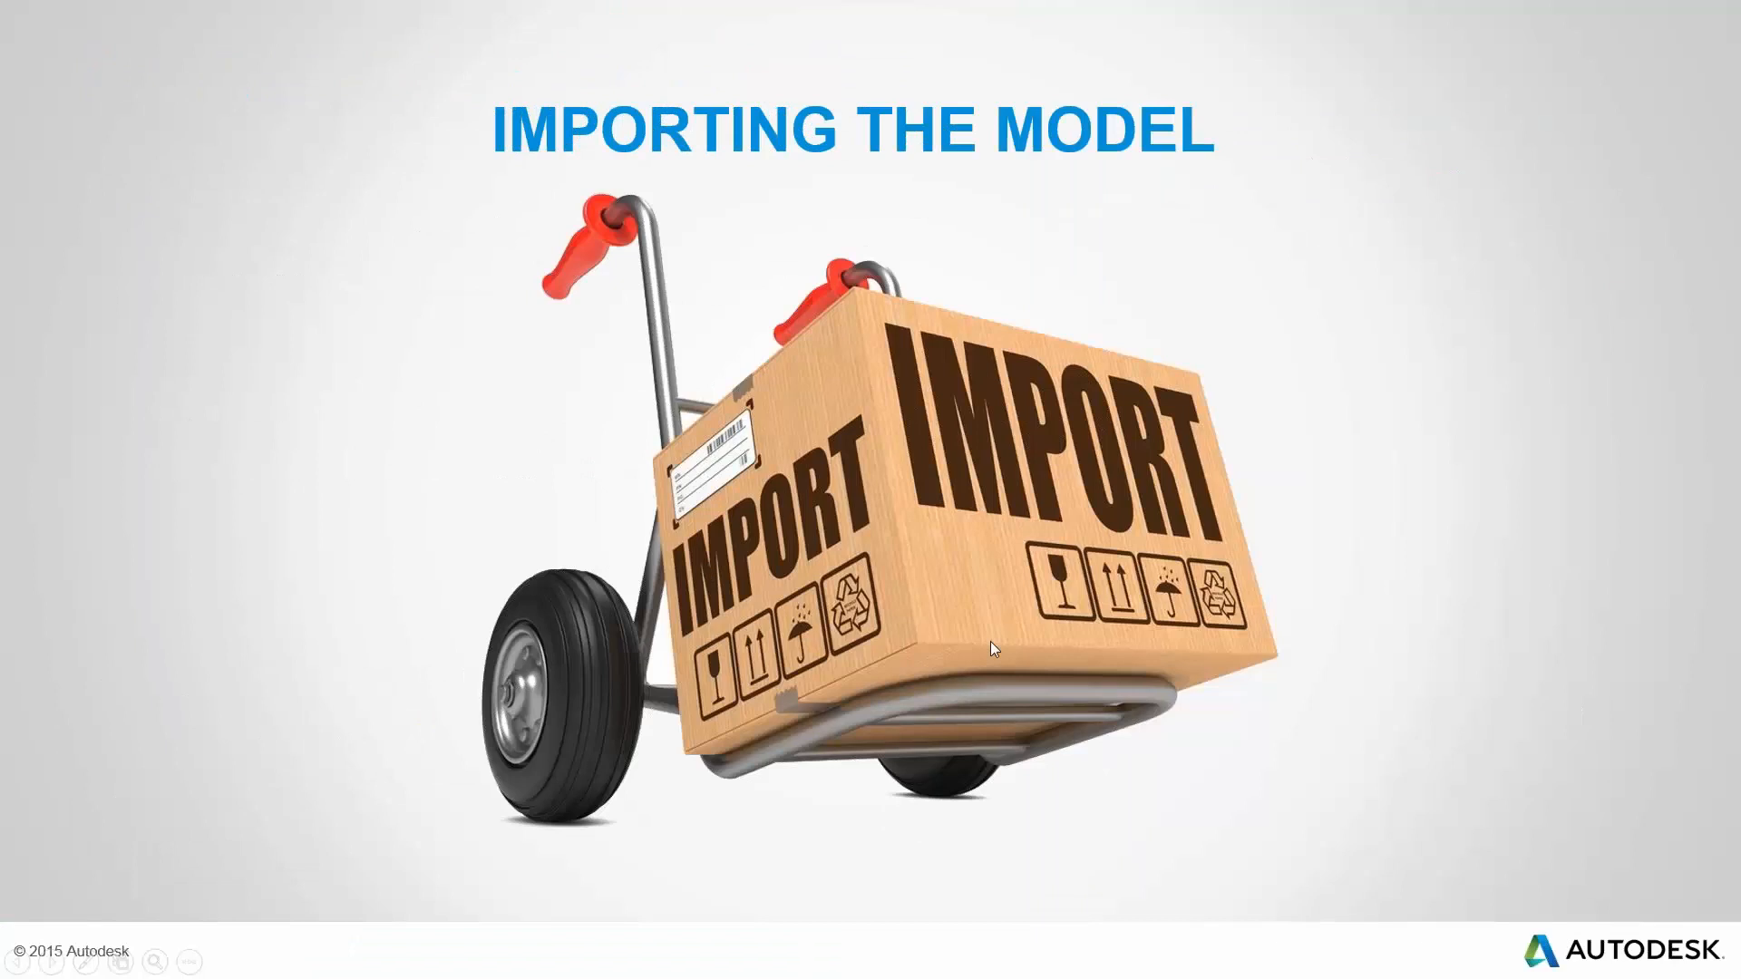
click(720, 554)
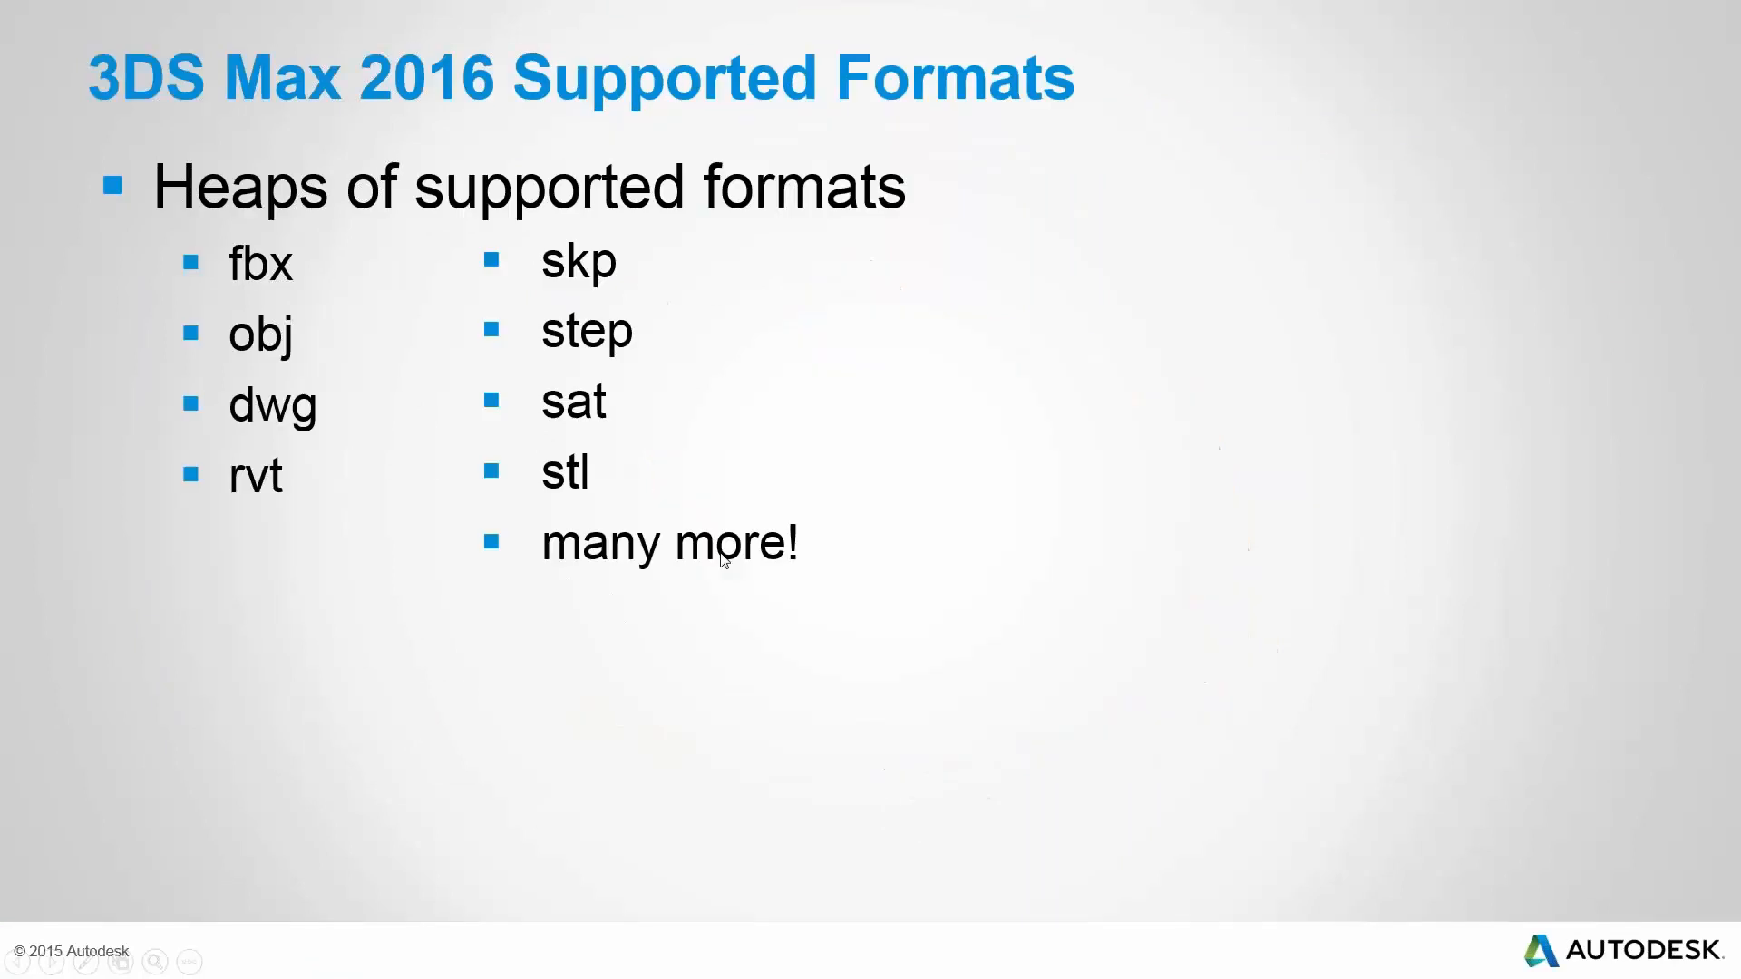
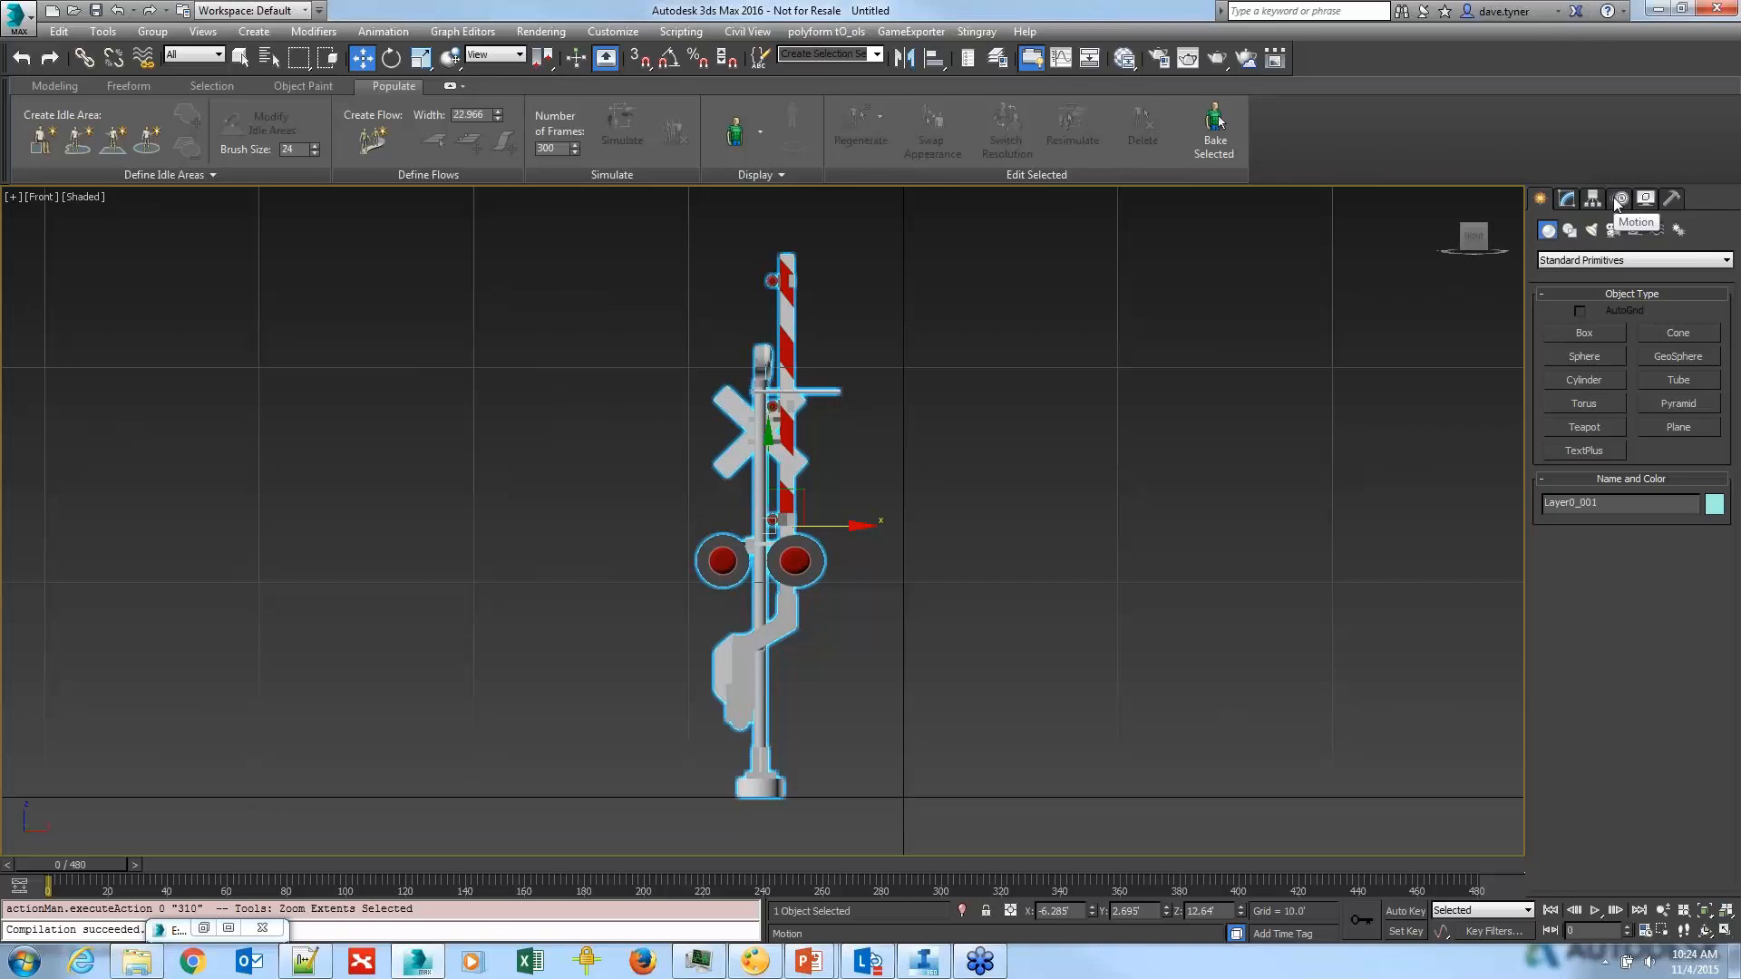
Step: Measure the selected crossing gate model with the Measure utility to check its overall dimensions
click(1673, 199)
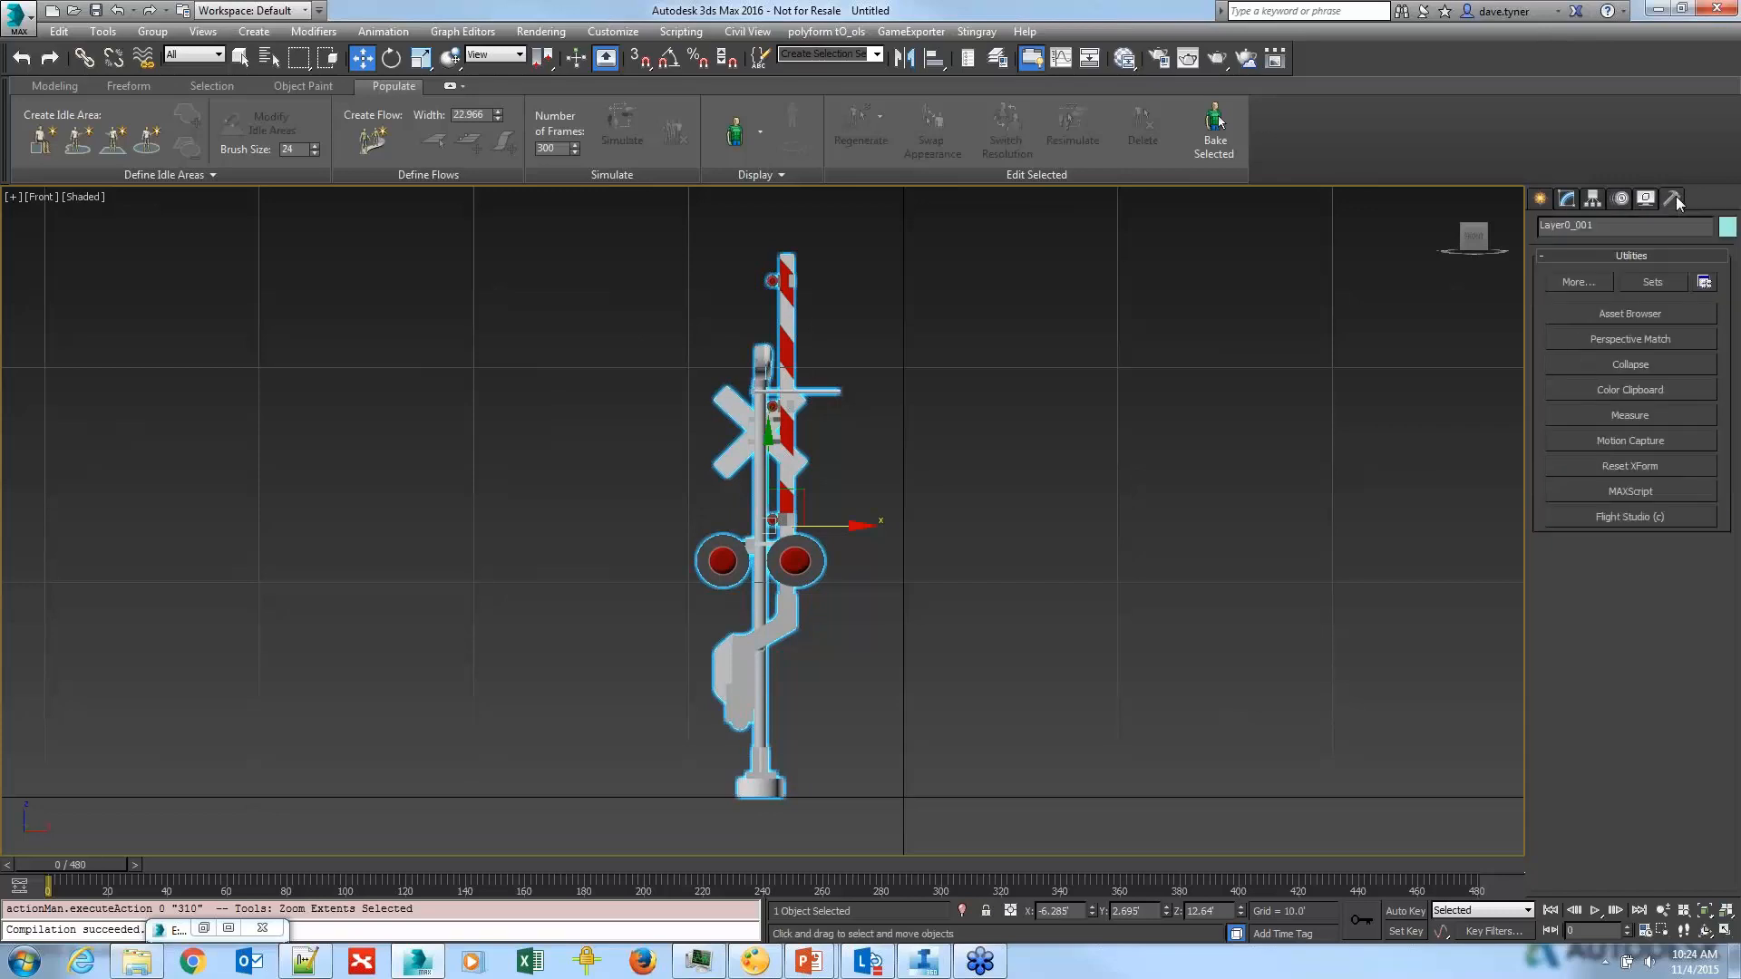
click(1648, 413)
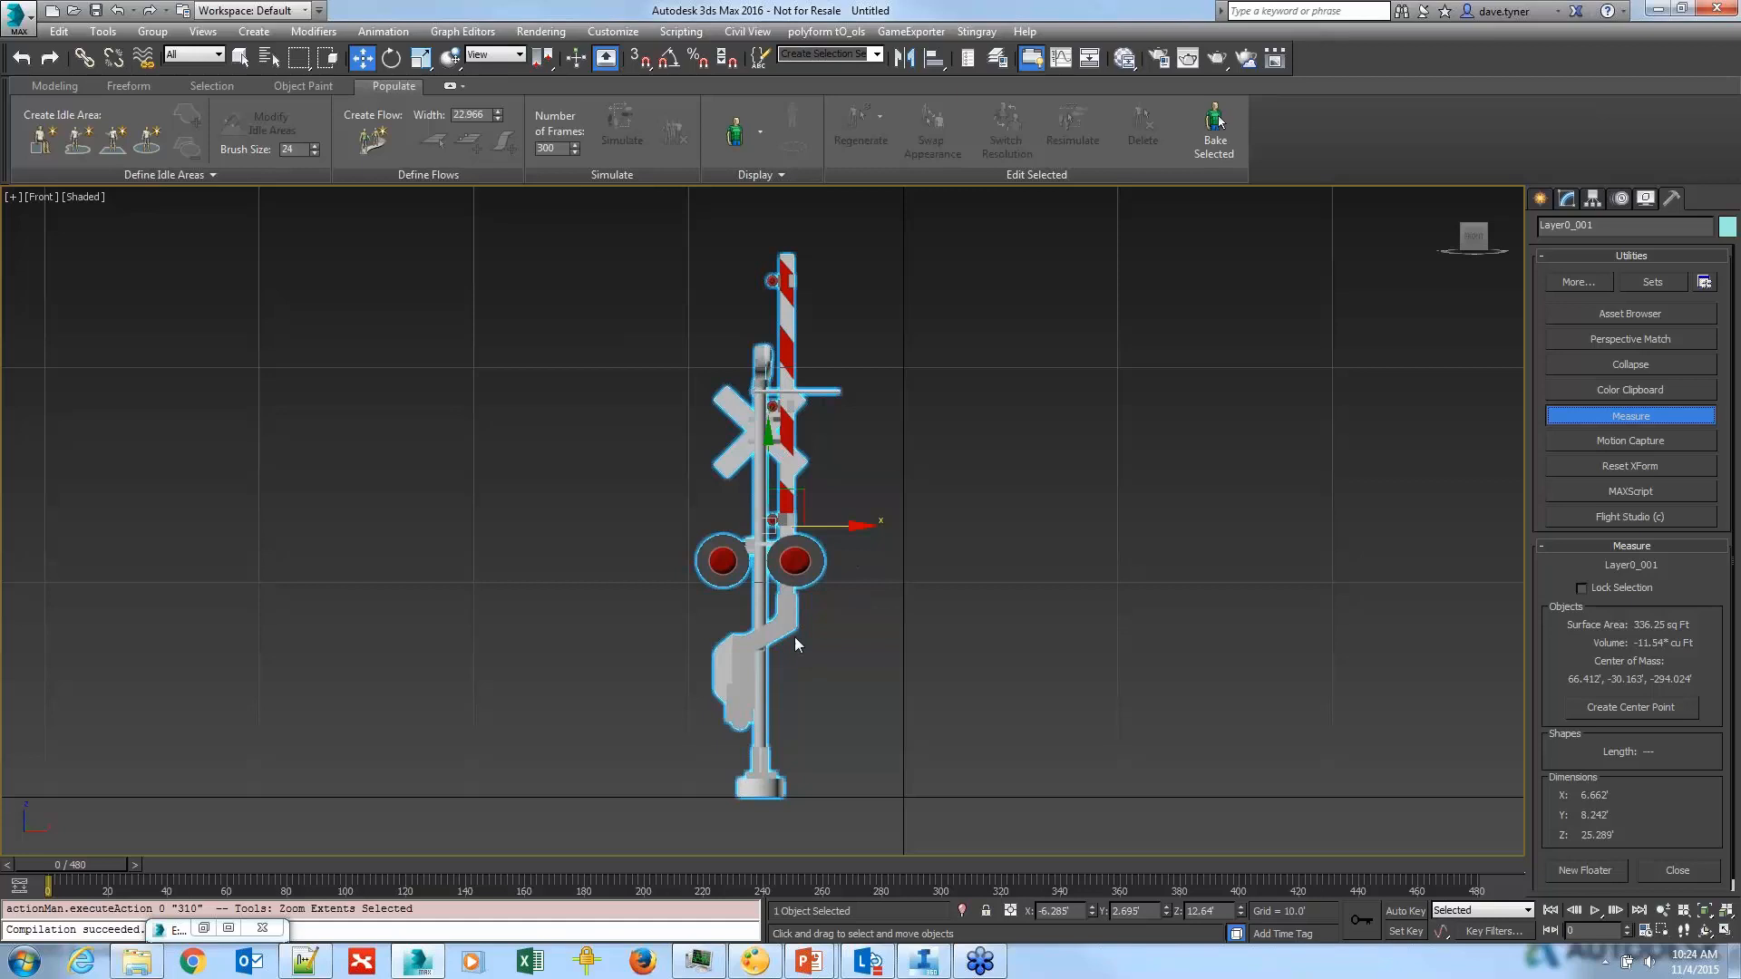
scroll(814, 630, up, 5)
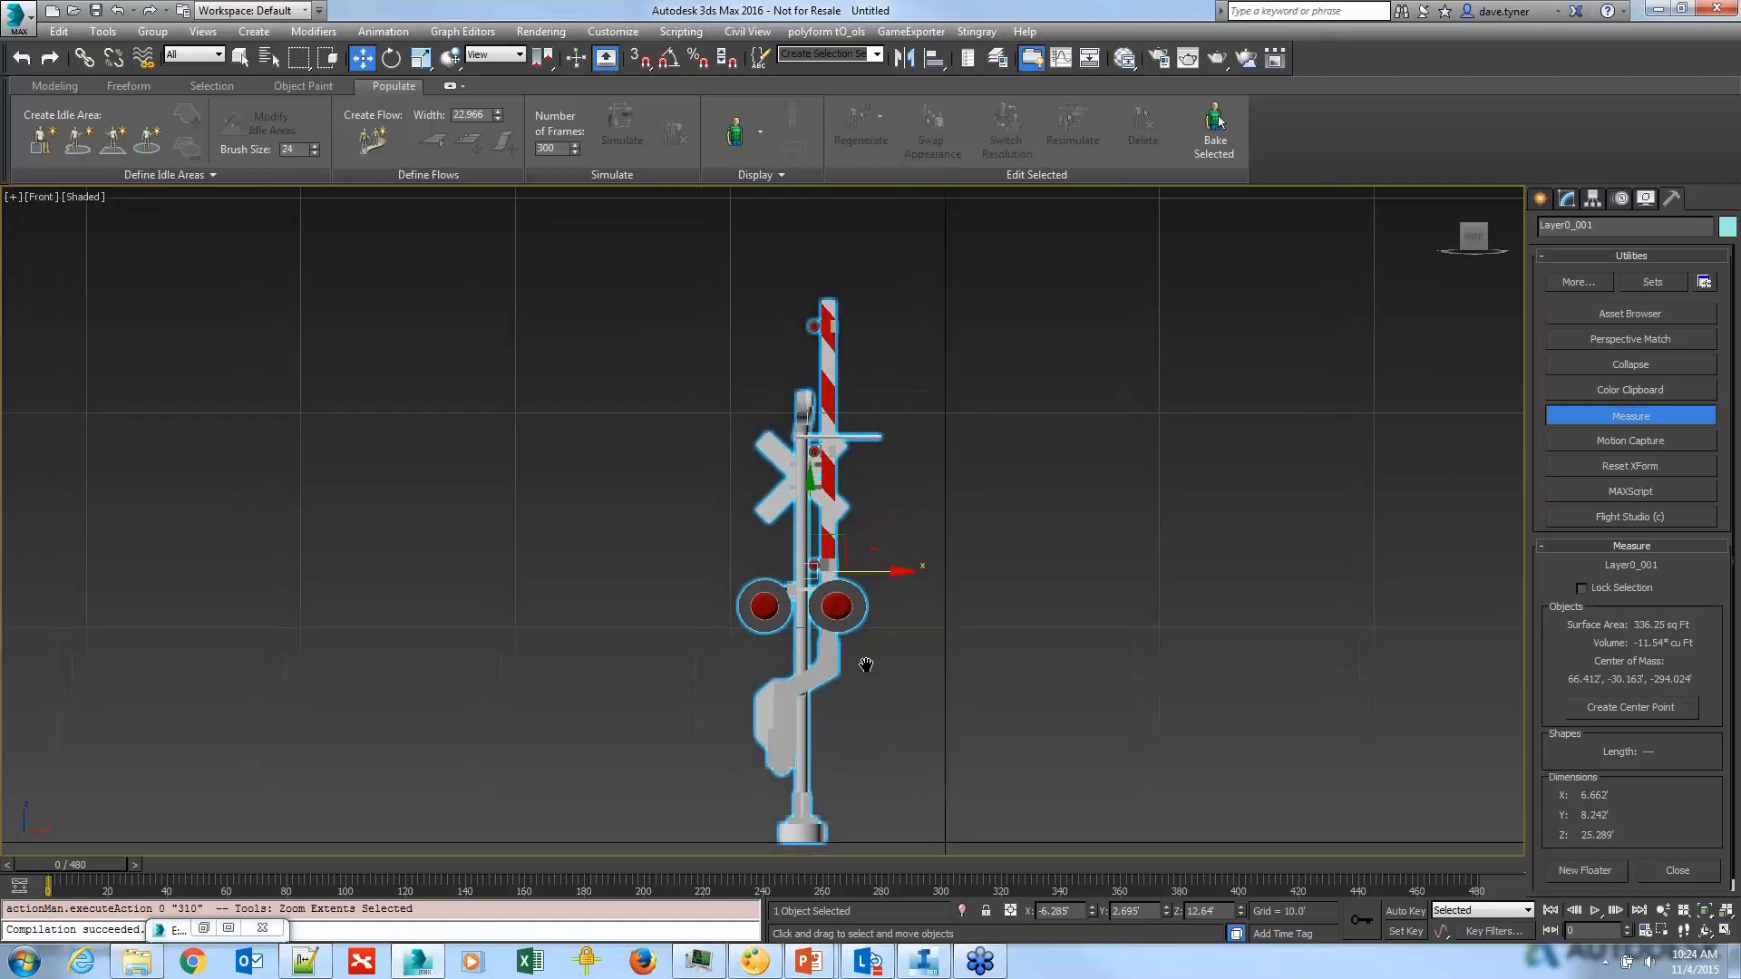
scroll(868, 649, up, 2)
scroll(918, 586, down, 5)
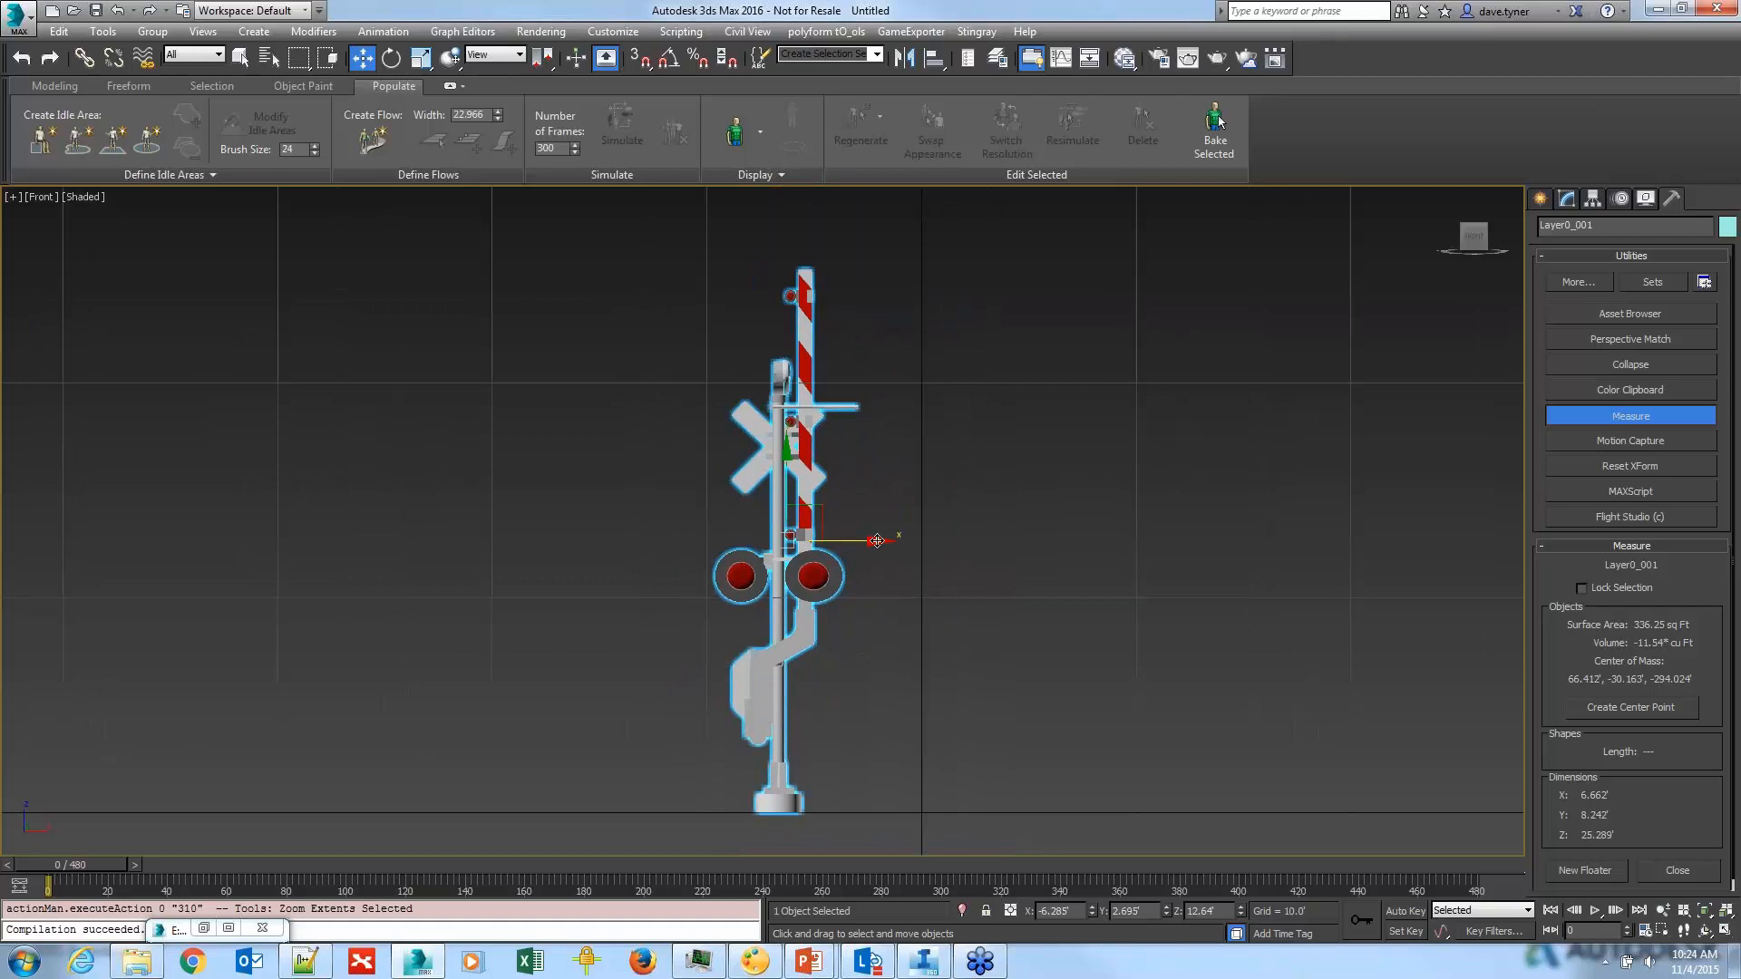
Step: Reset the crossing gate's transform with Reset XForm and collapse its whole modifier stack, accepting the warning
click(1610, 468)
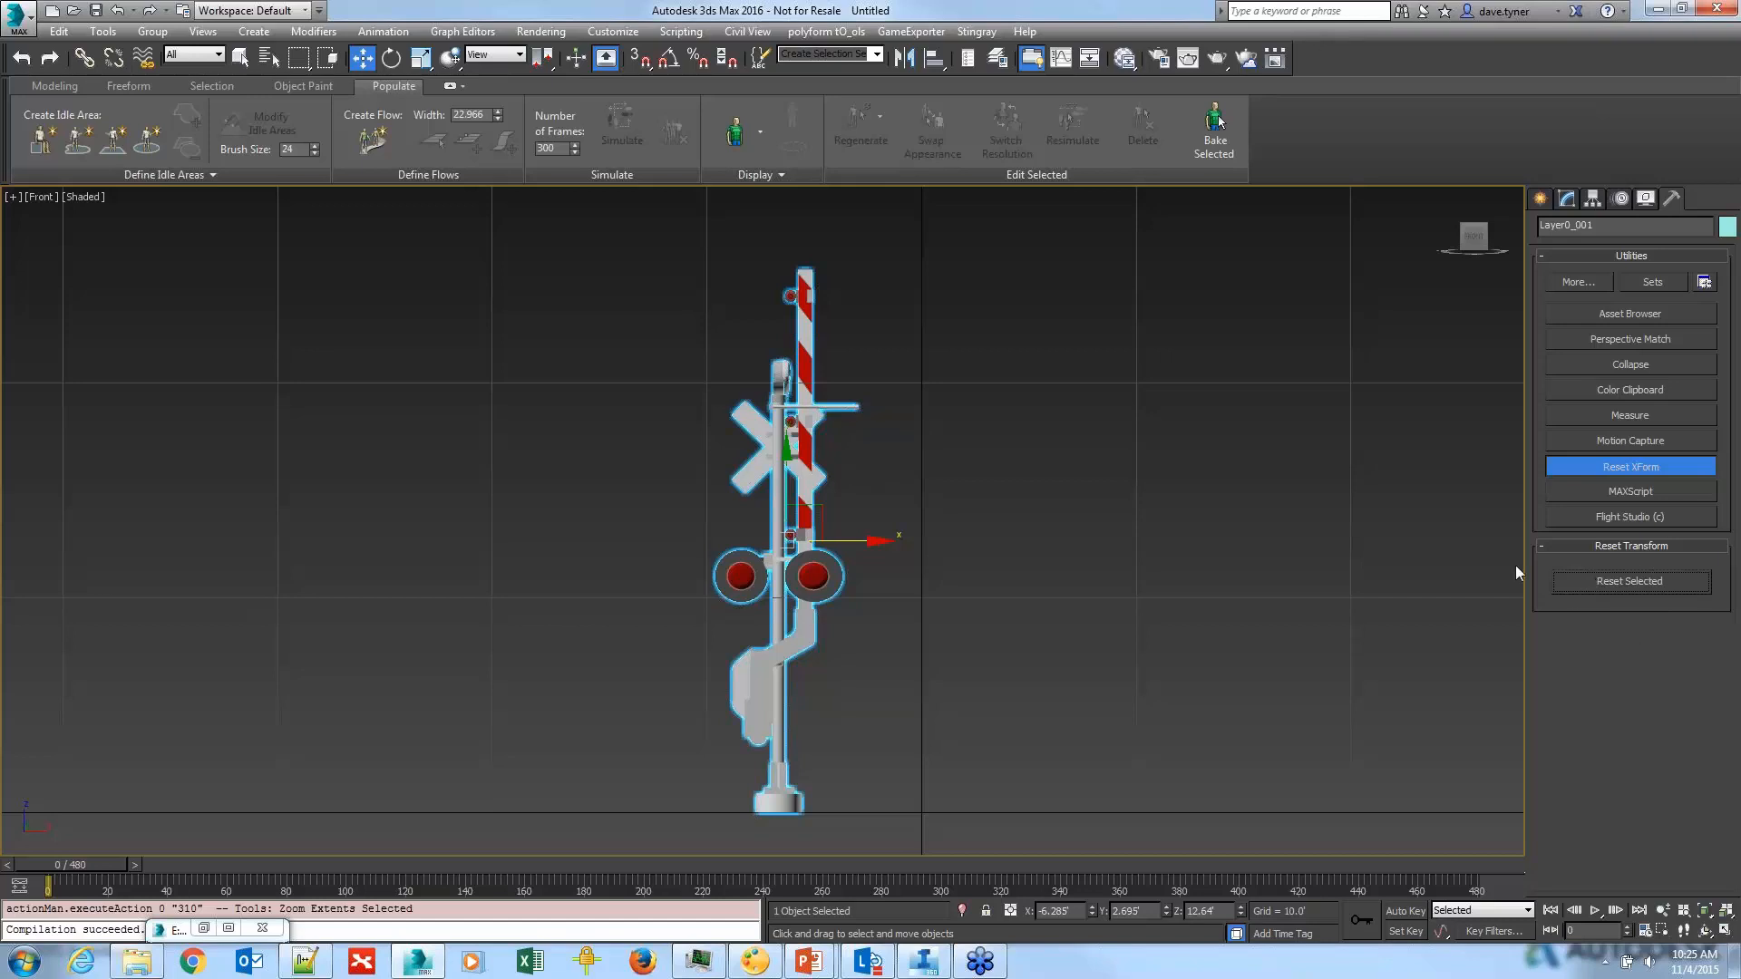
click(1613, 581)
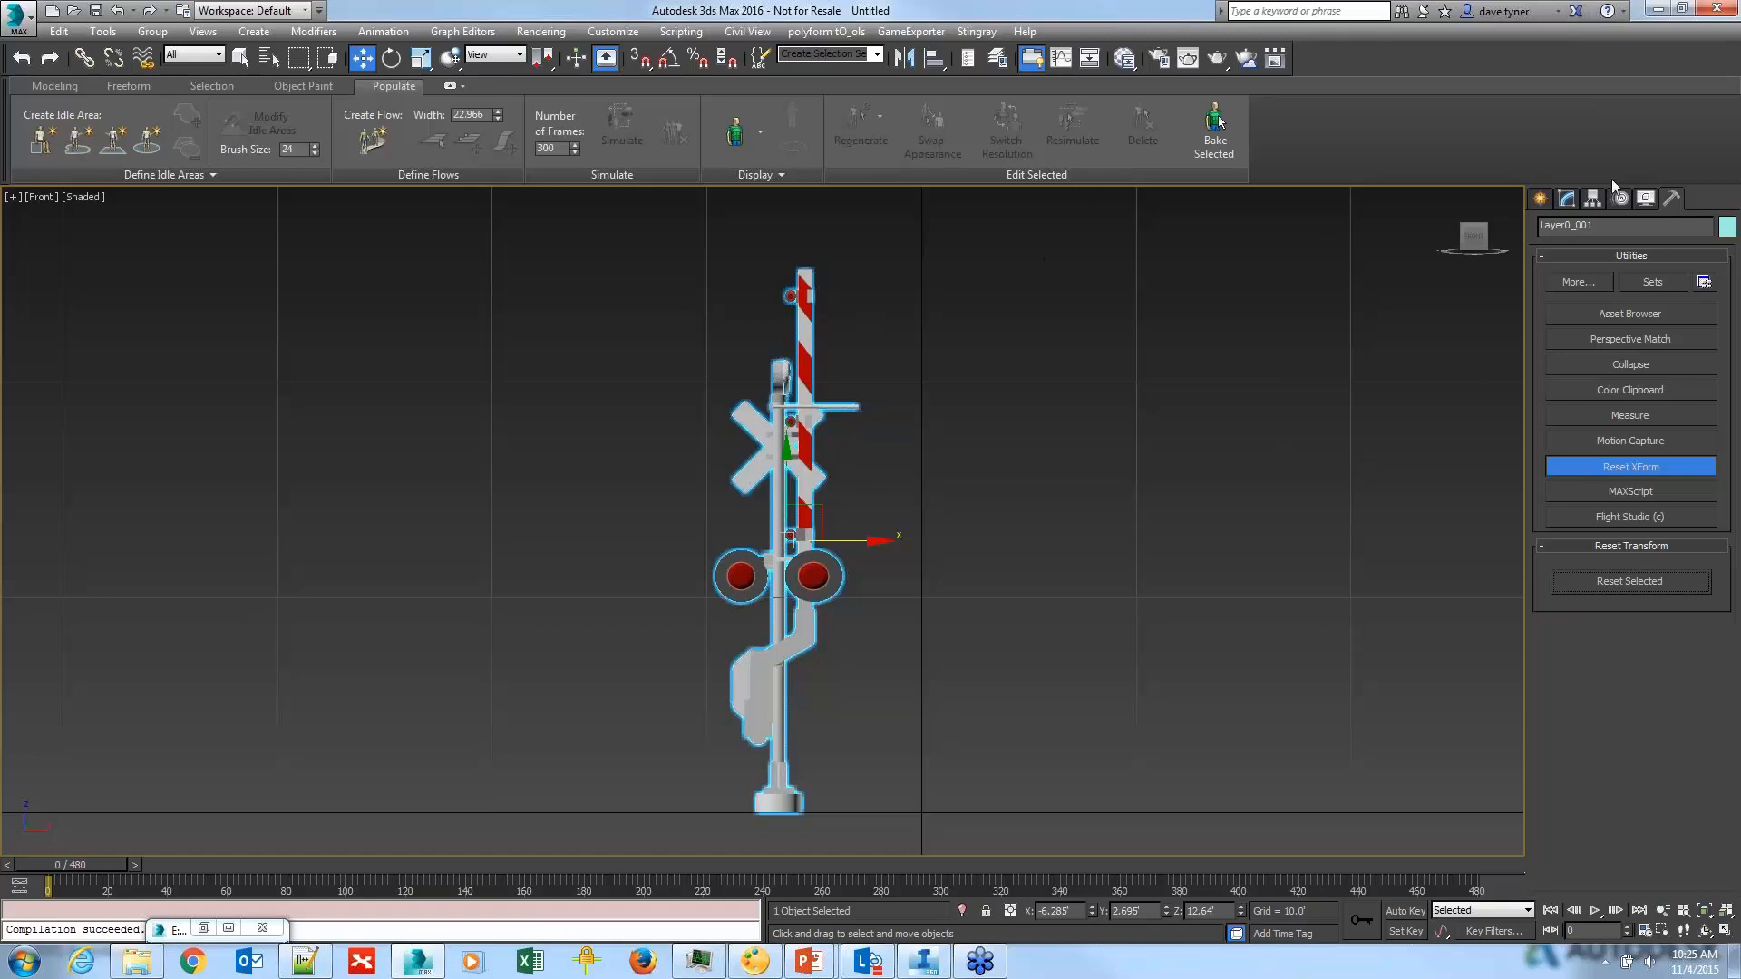
click(1566, 198)
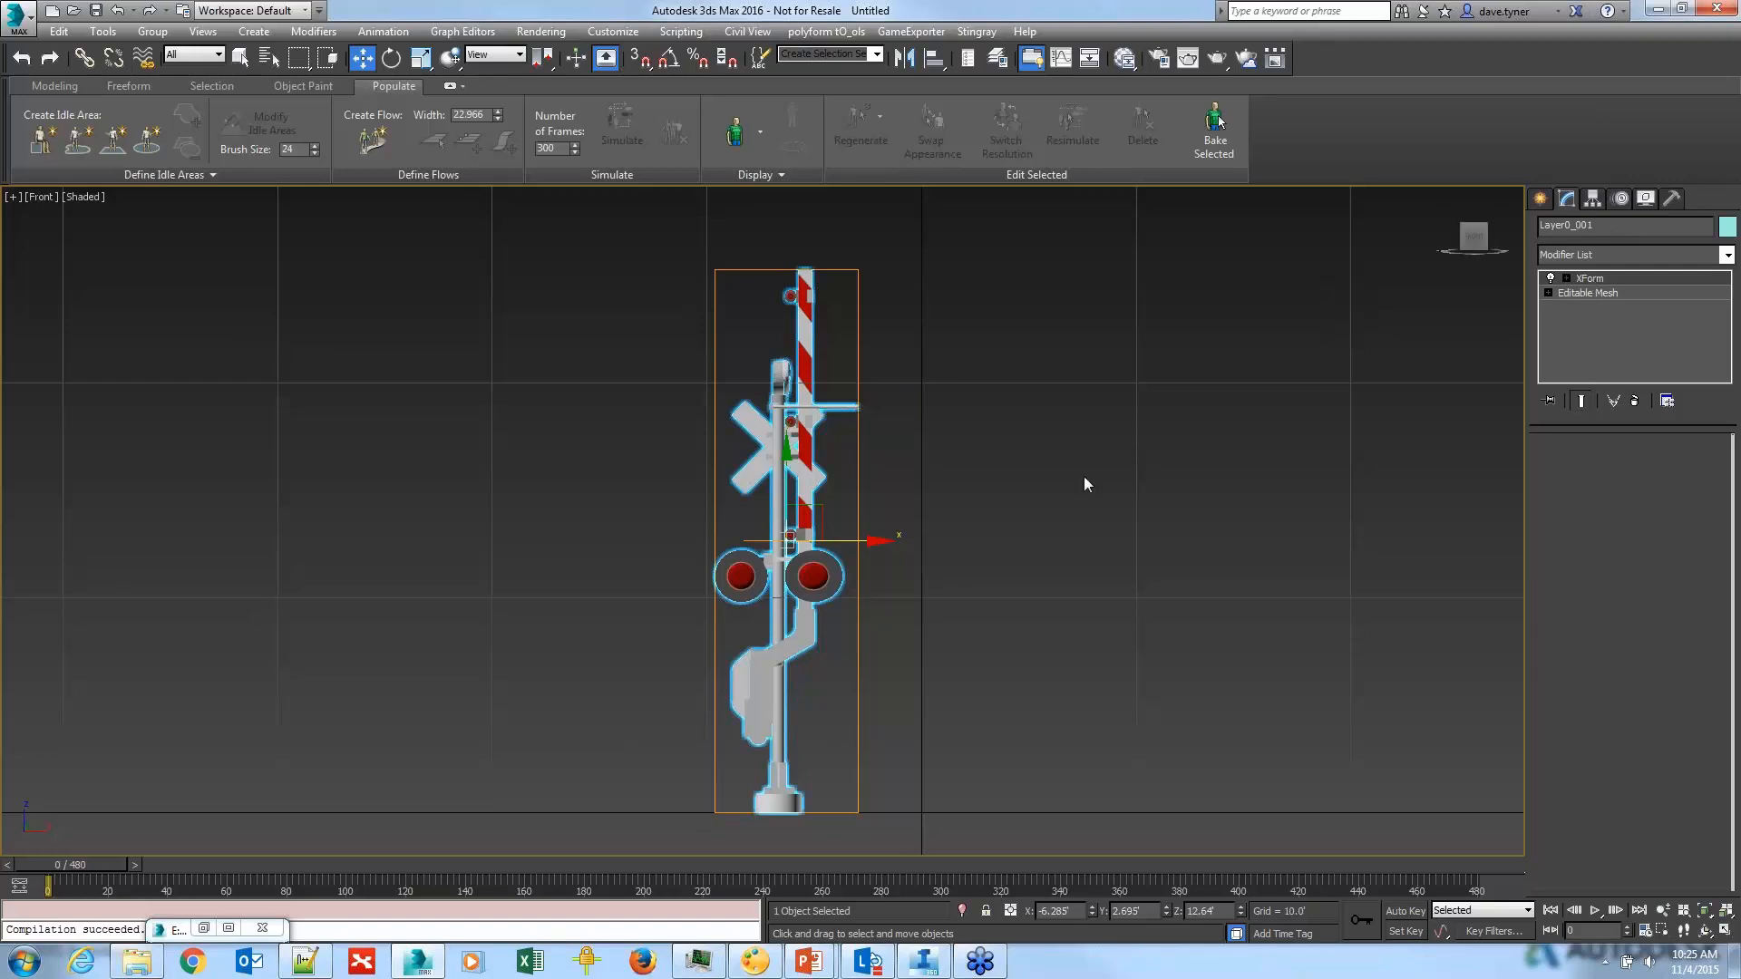
right_click(1588, 282)
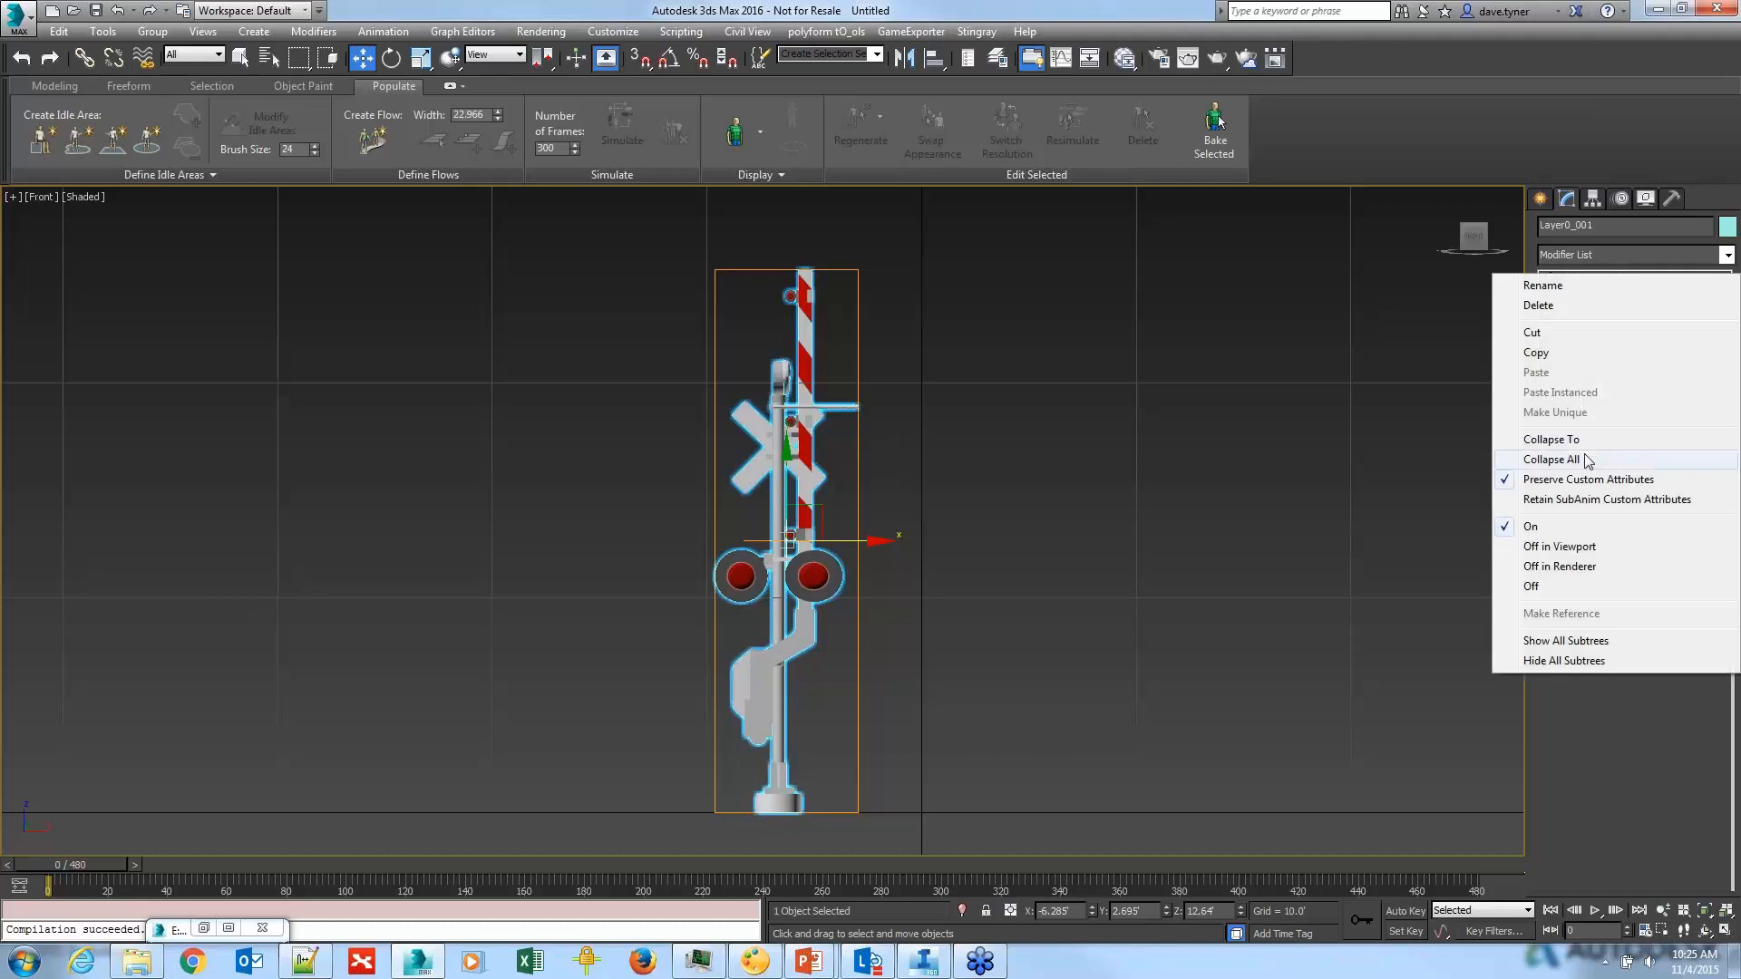
click(1550, 460)
click(984, 544)
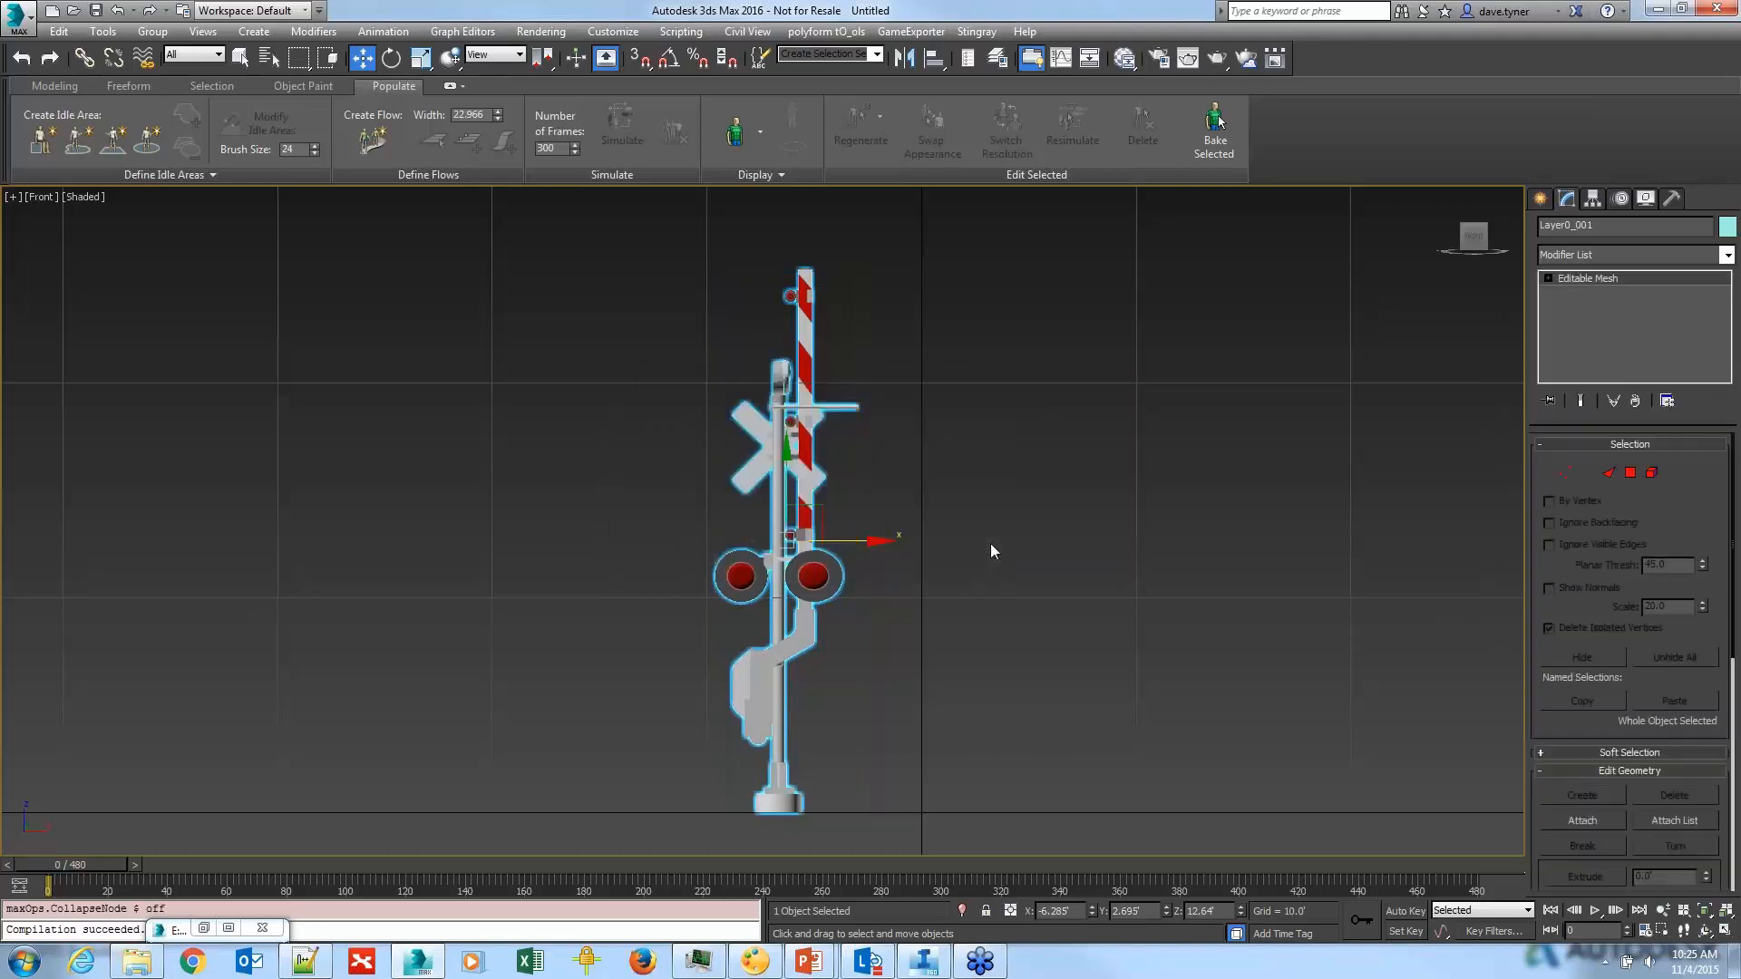
Step: Try moving the crossing gate freely in the Front view and undo the move
right_click(801, 578)
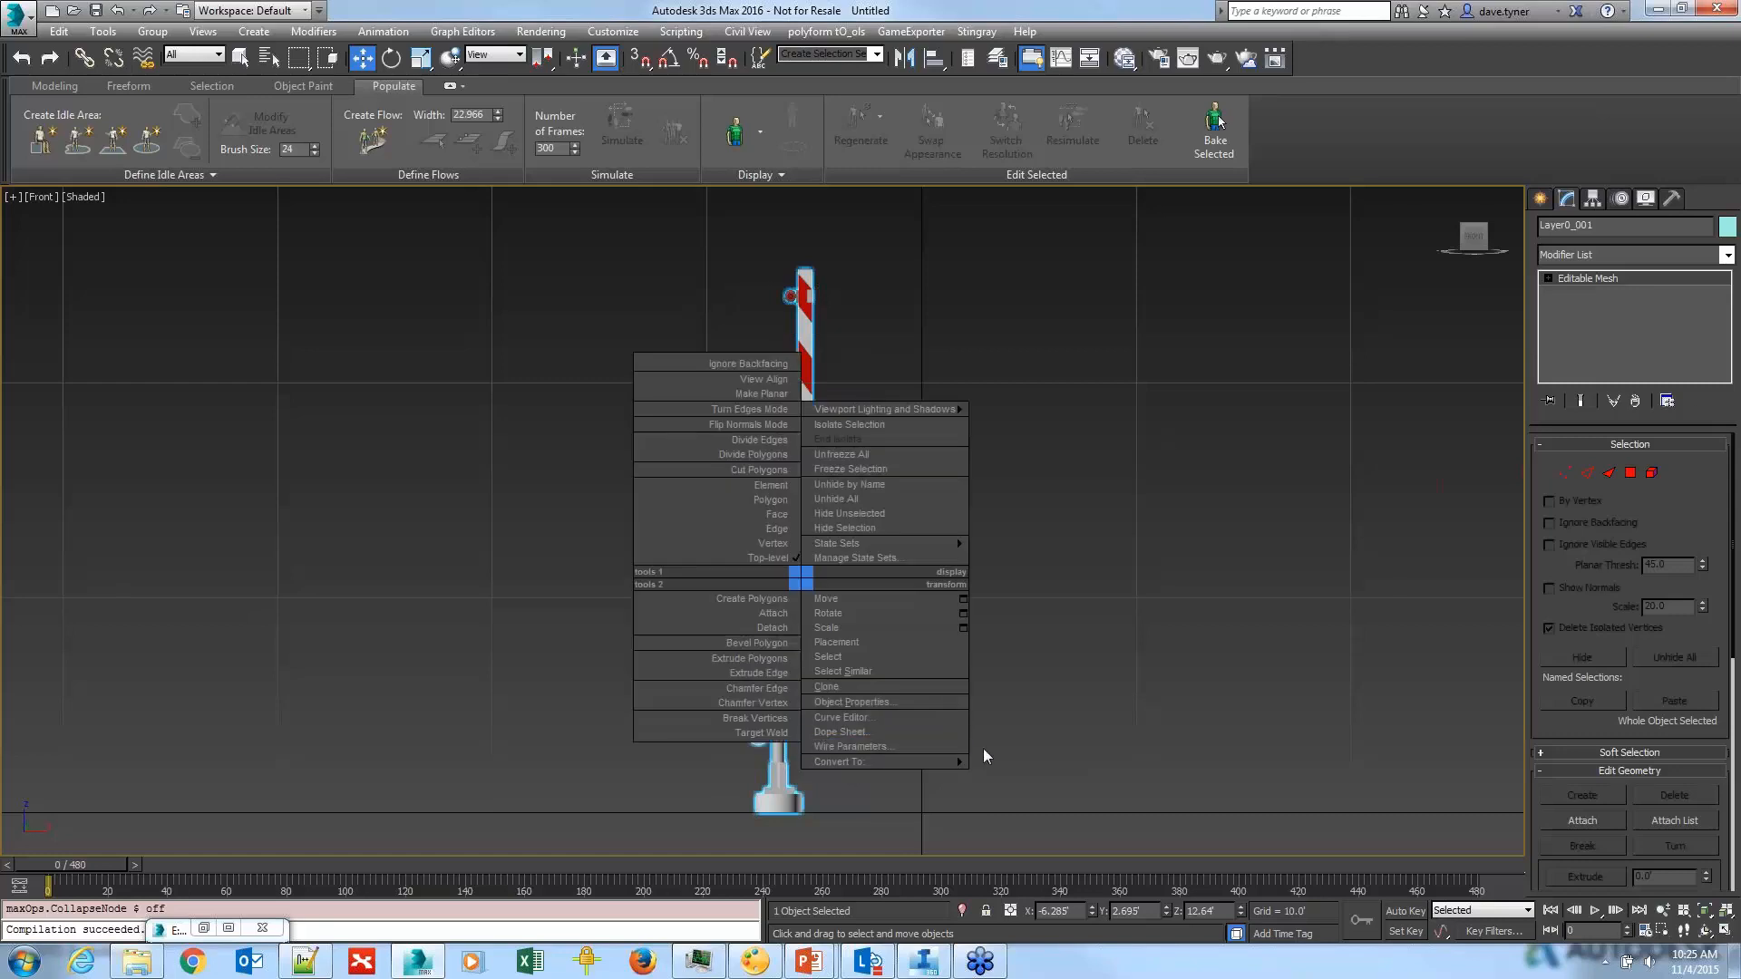
click(1015, 762)
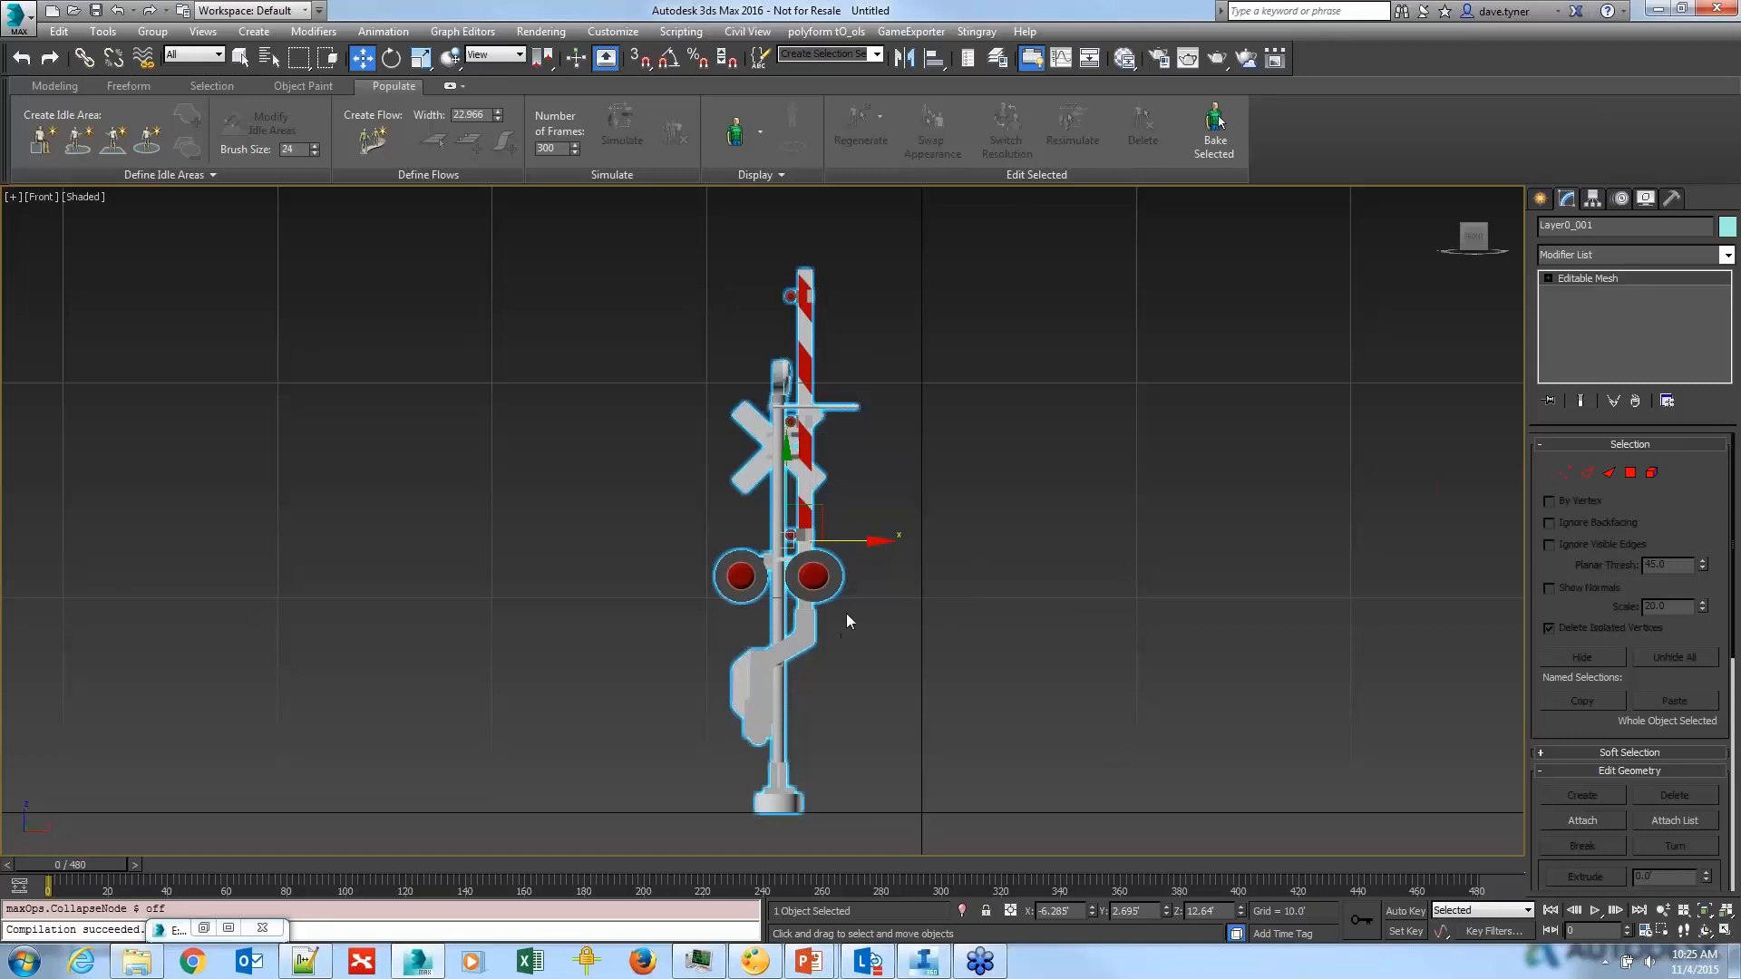
middle_drag(846, 613, 857, 606)
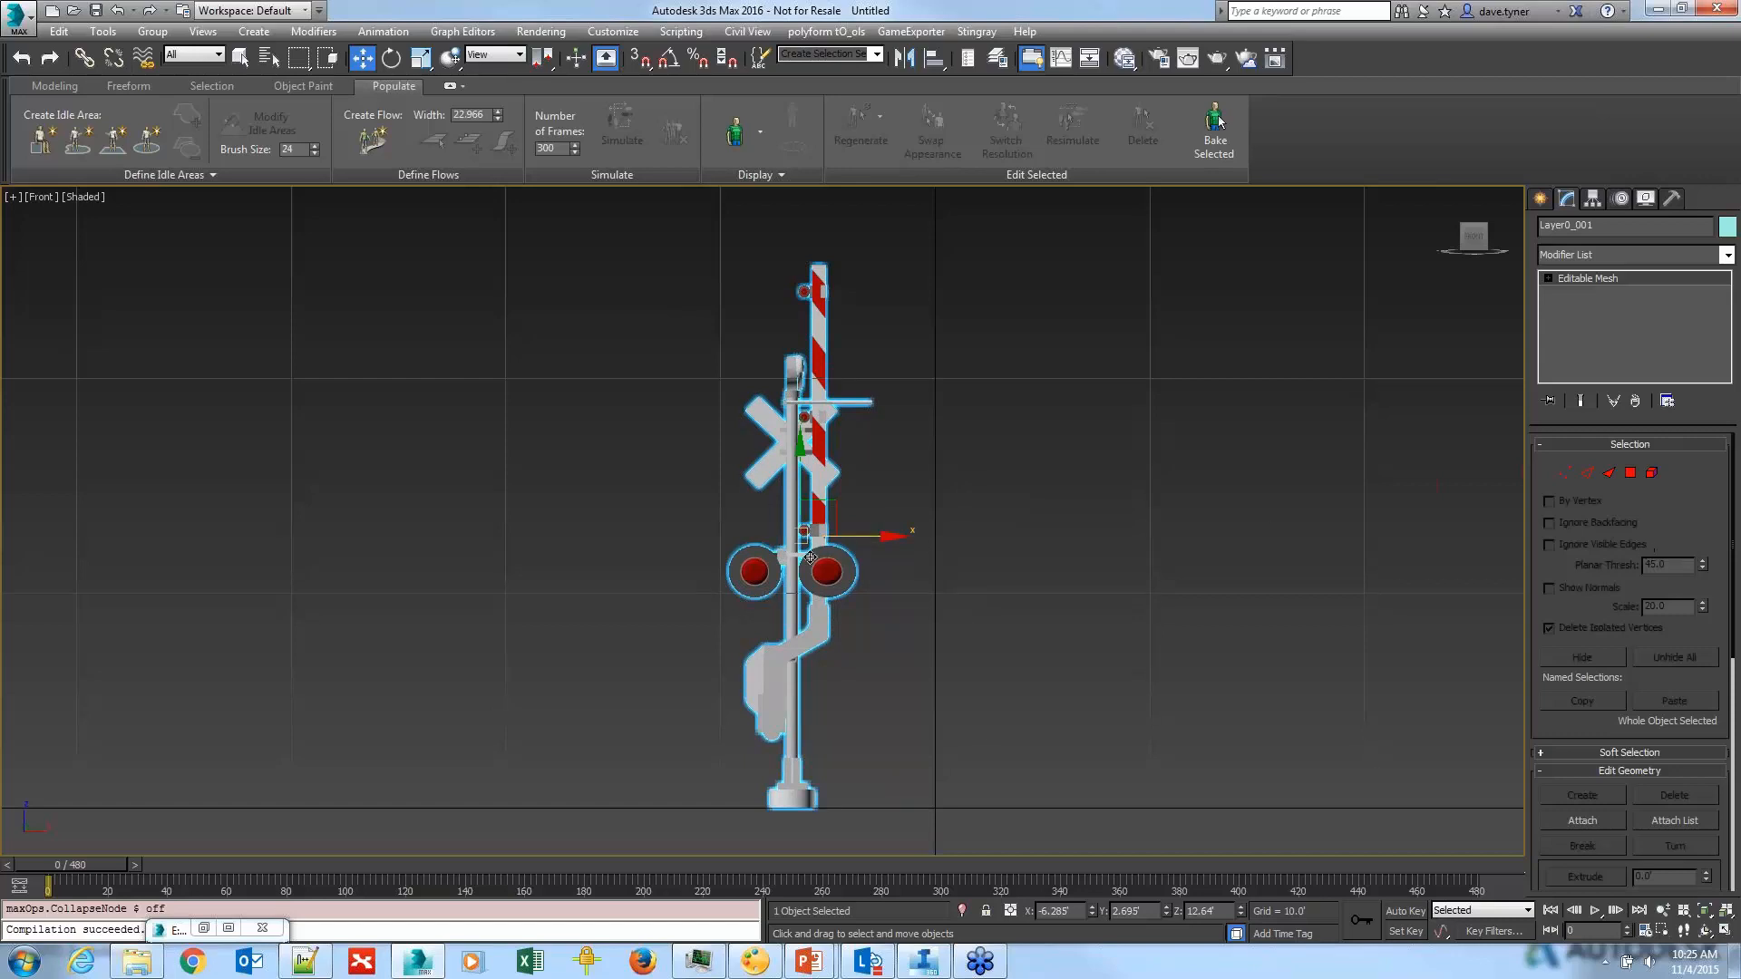
drag(810, 557, 889, 495)
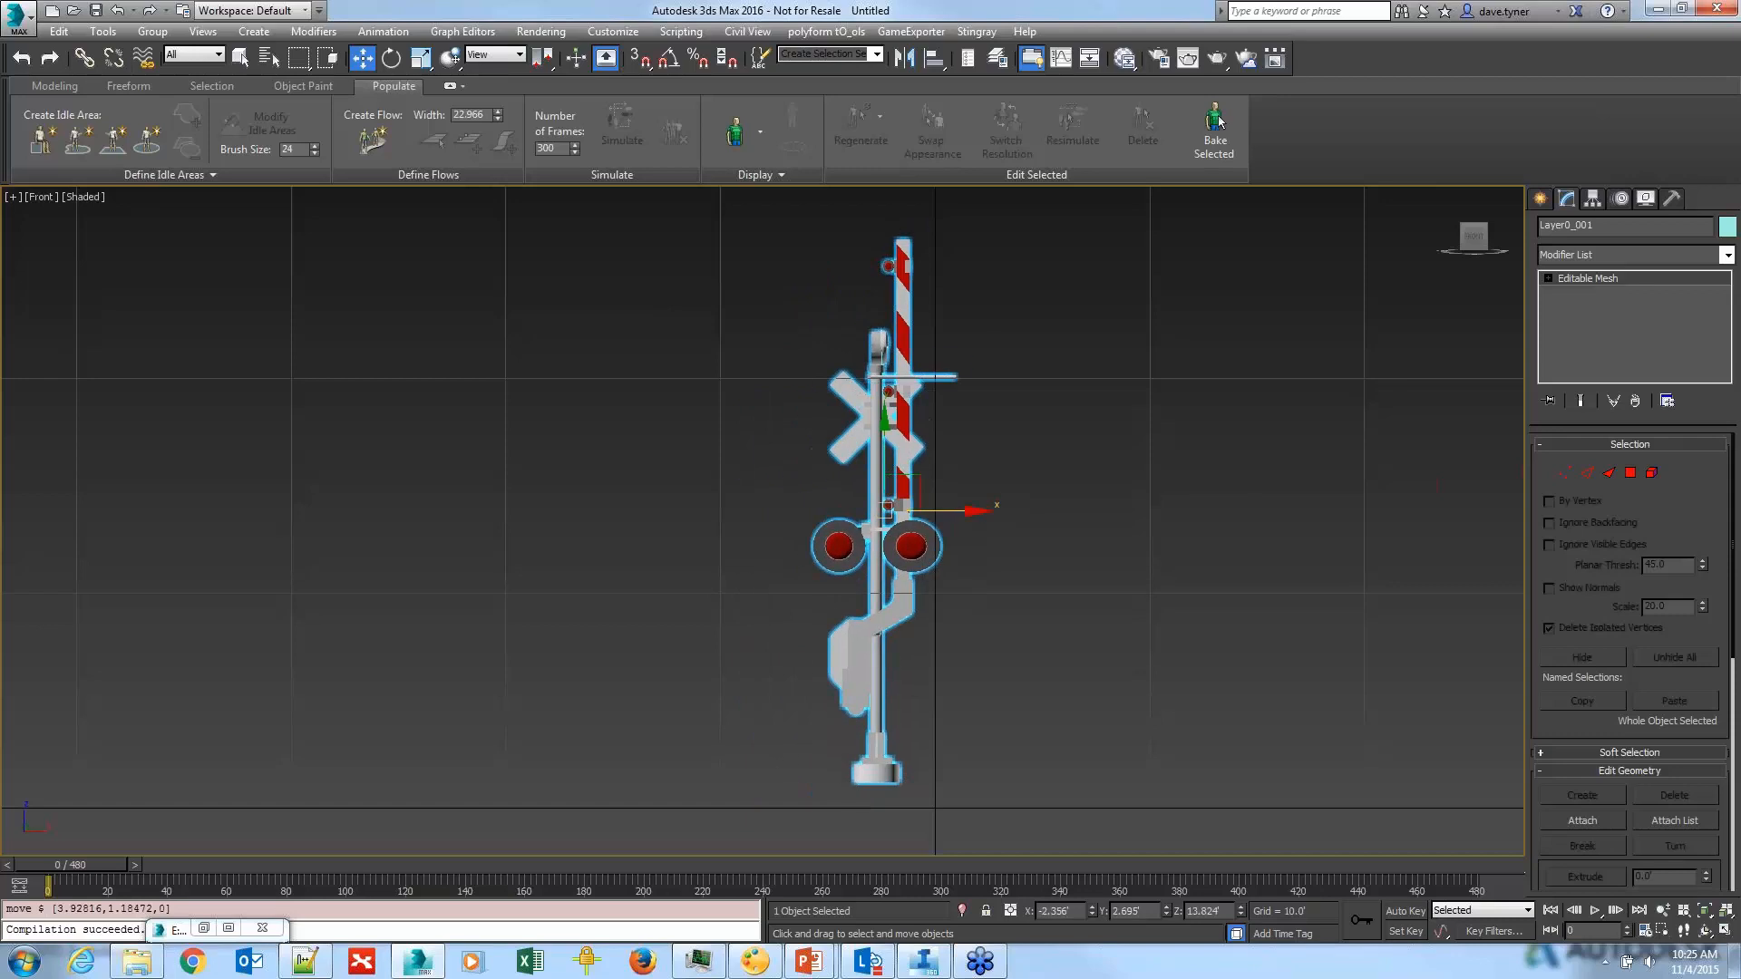
key(ctrl+z)
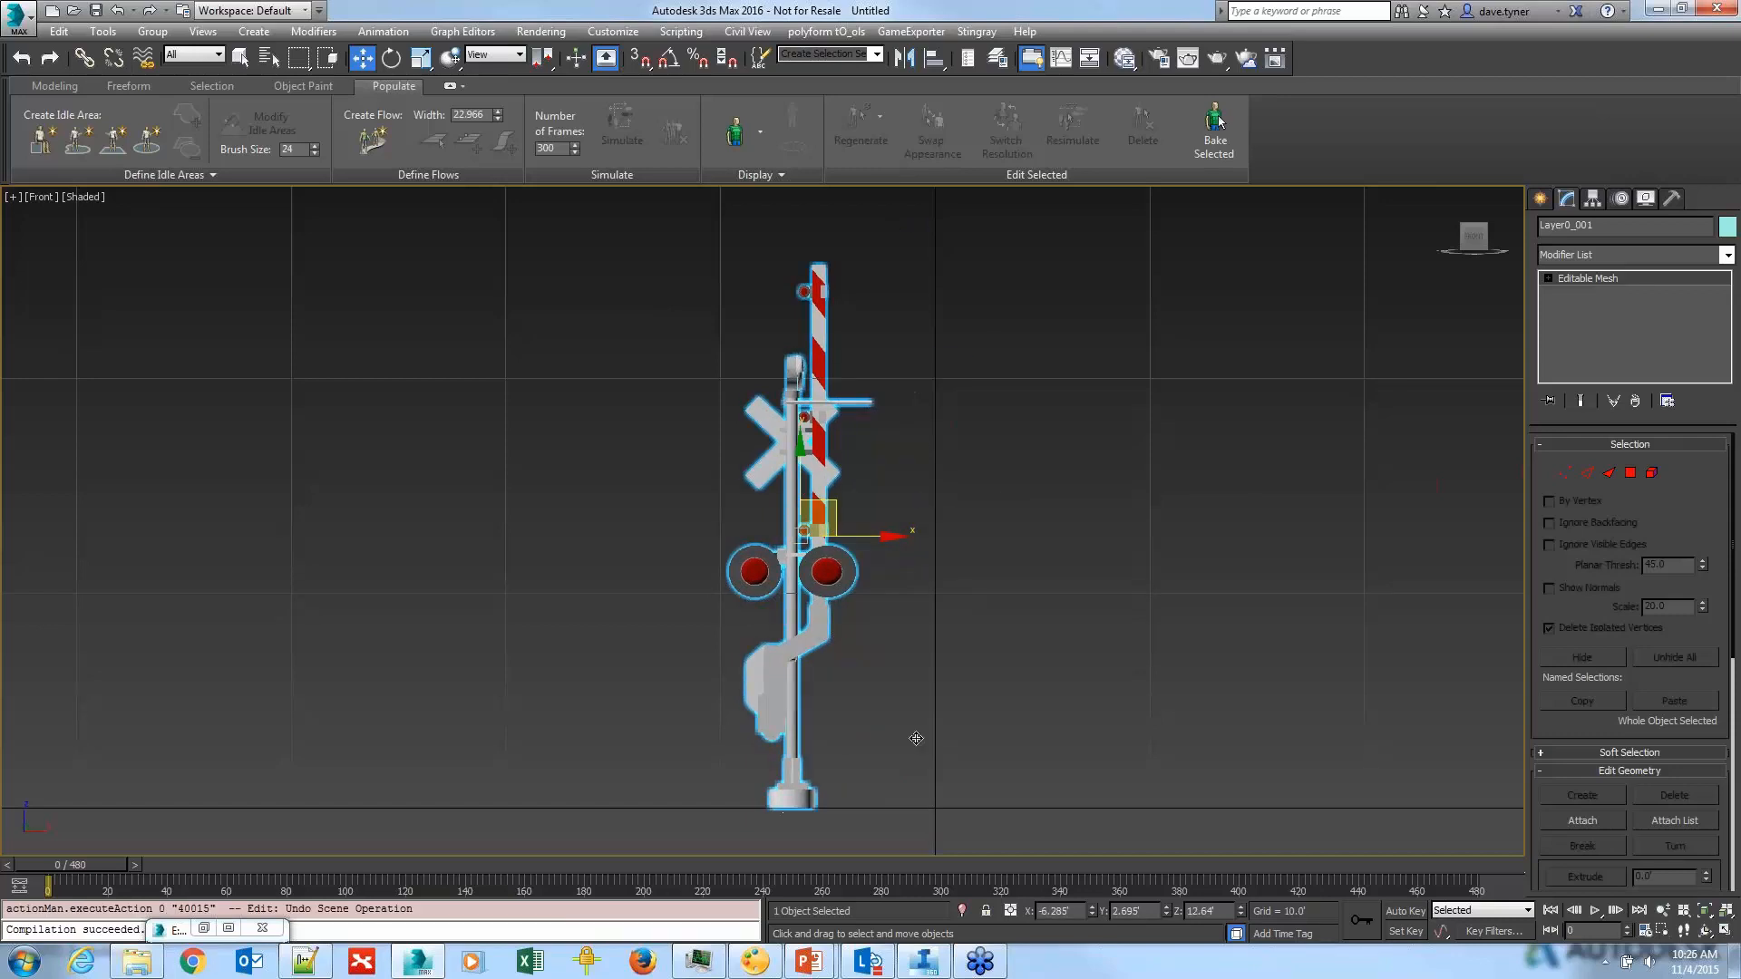
Step: Using Affect Pivot Only, set the crossing gate's pivot Z position to 0 and leave pivot editing
click(1592, 200)
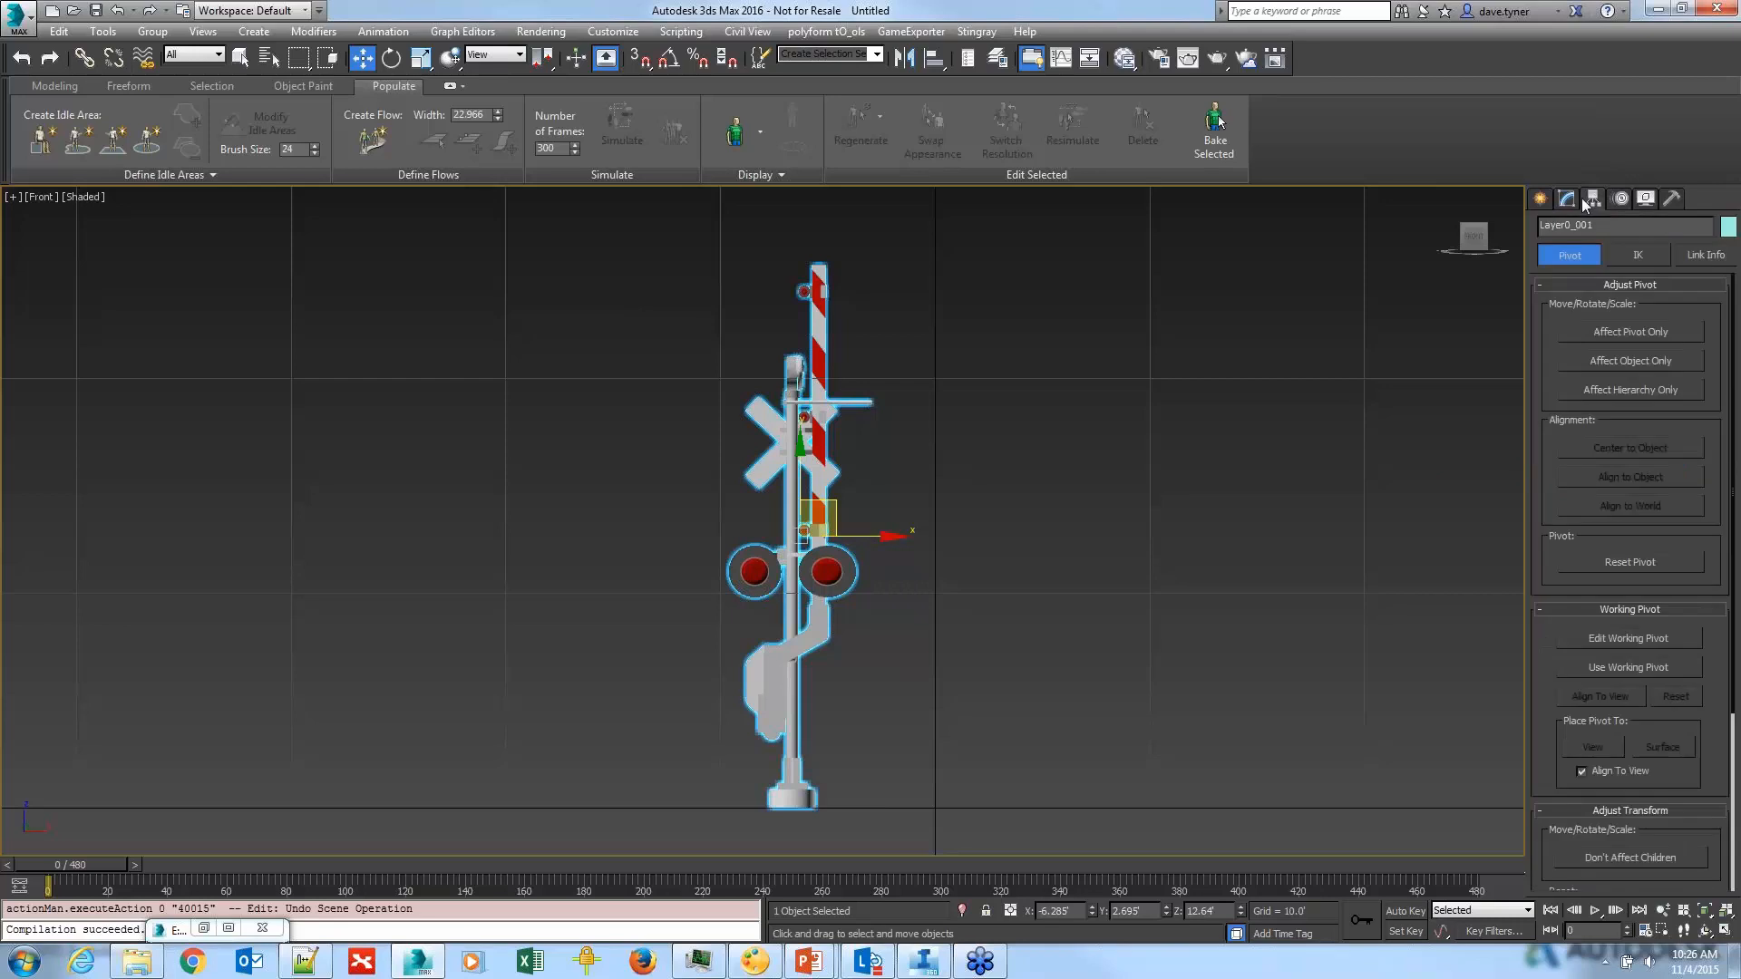
click(1641, 336)
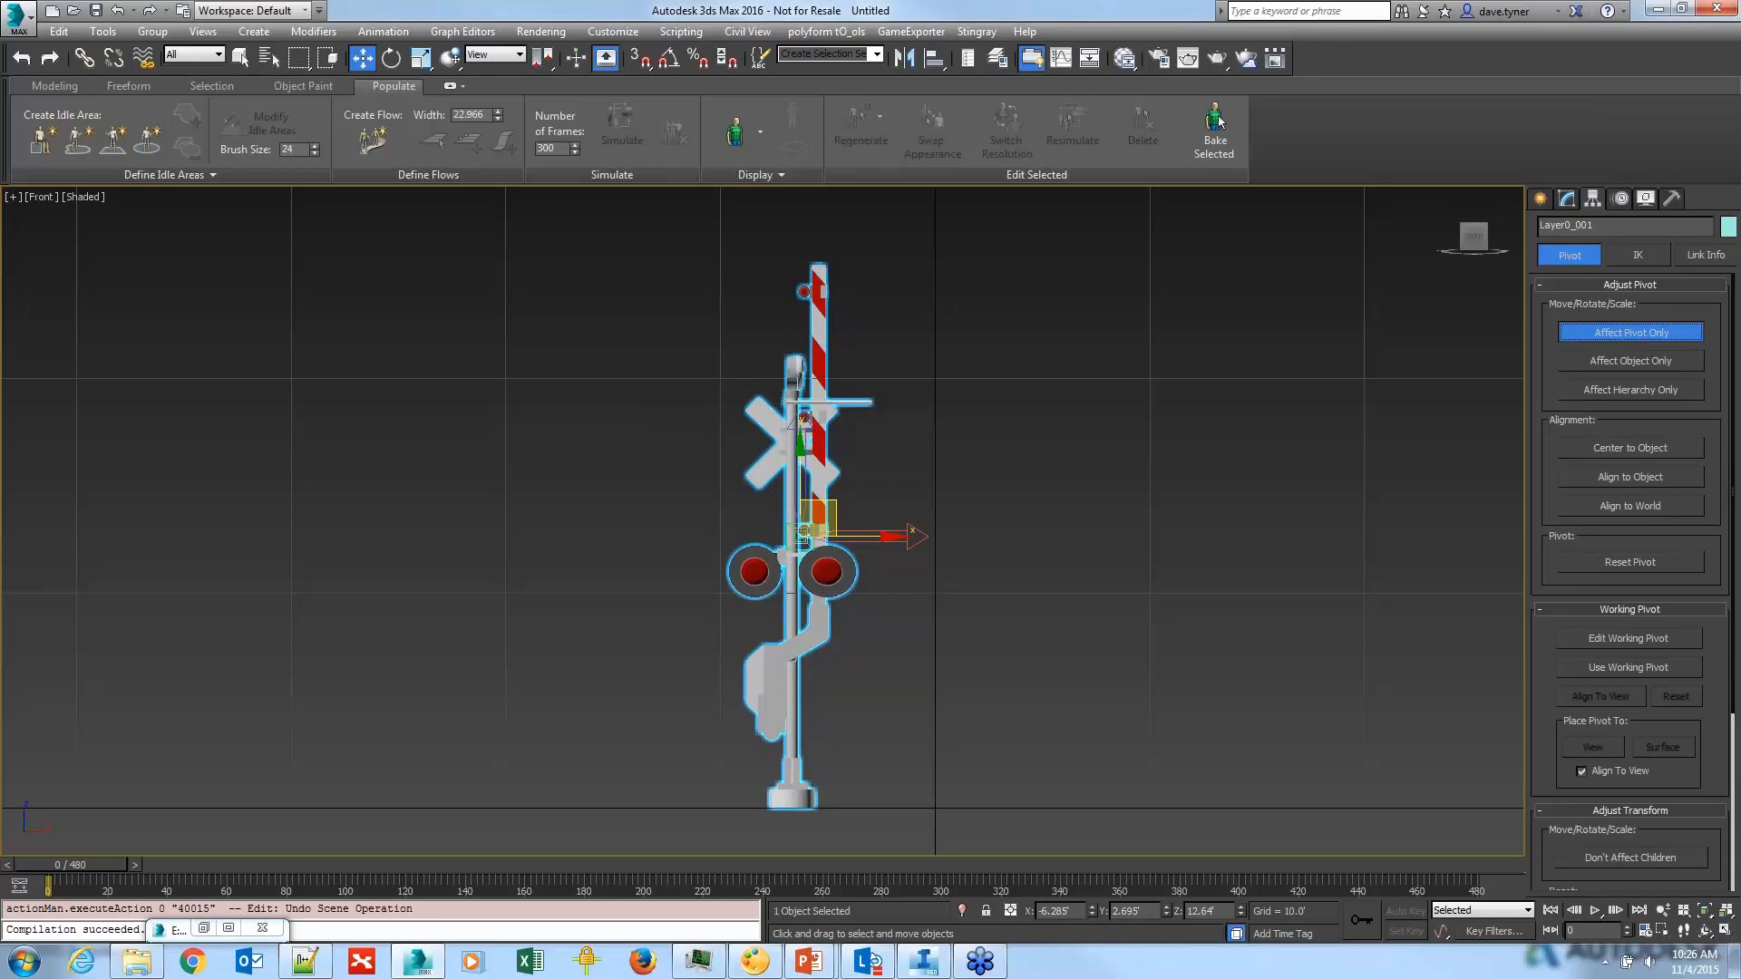
drag(833, 510, 812, 432)
key(ctrl+z)
double_click(1202, 911)
text(0)
key(Return)
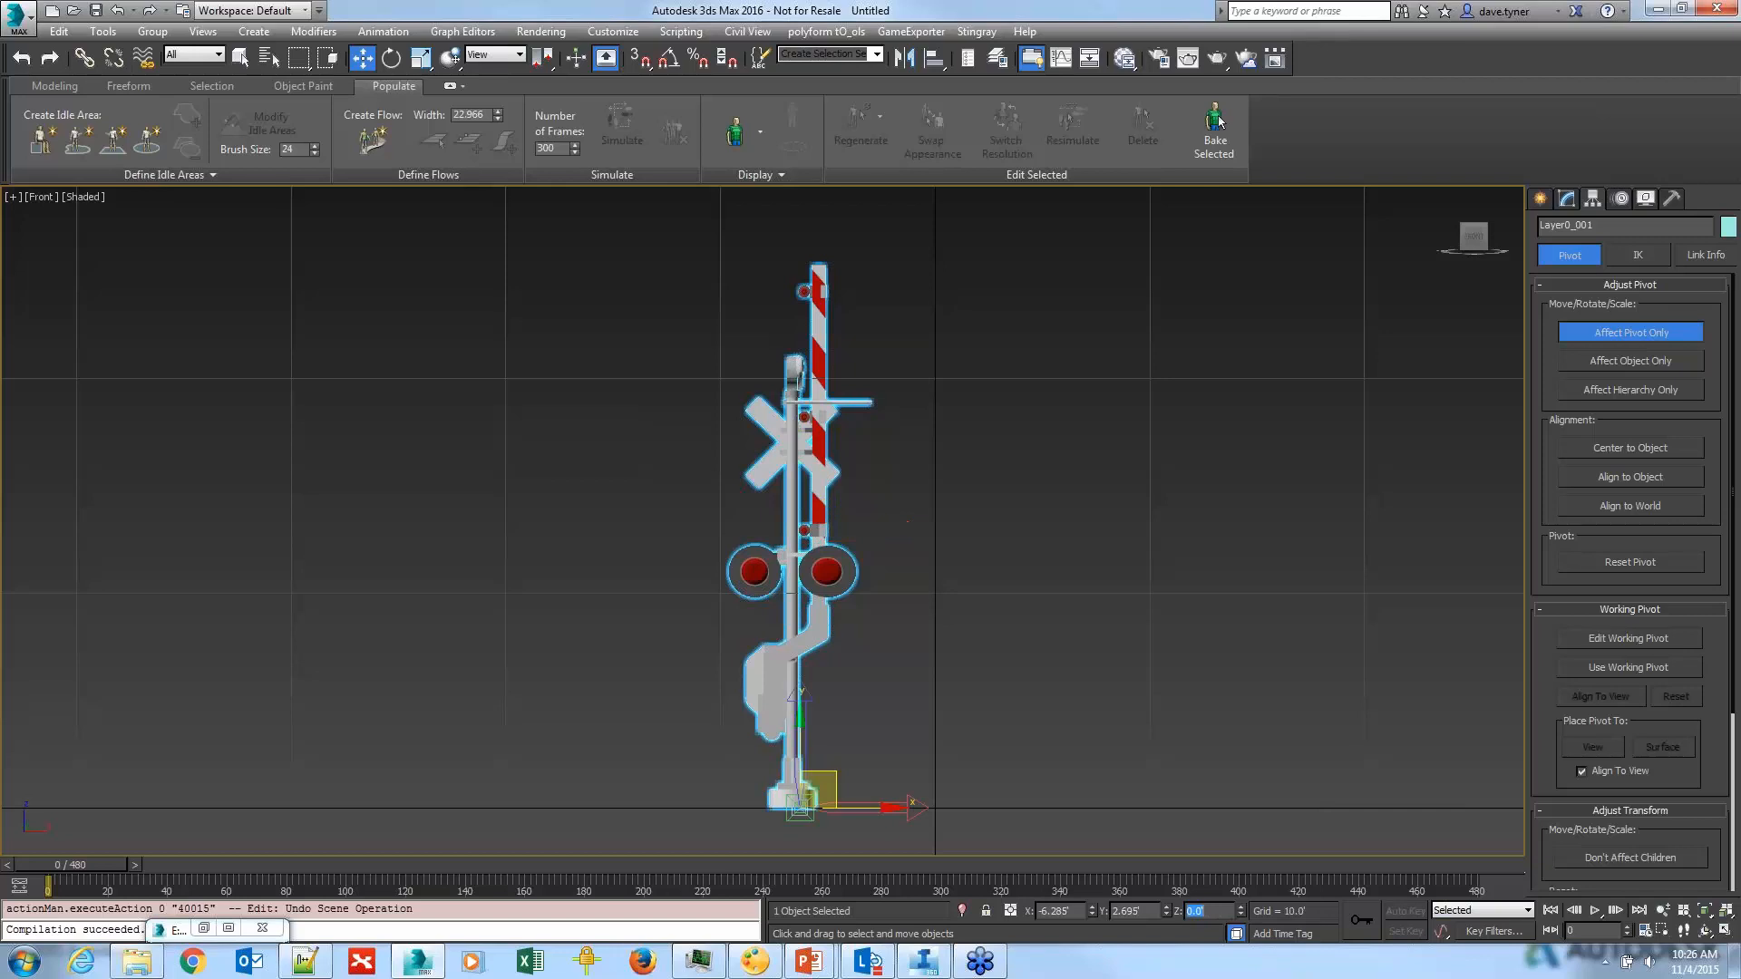
click(1614, 334)
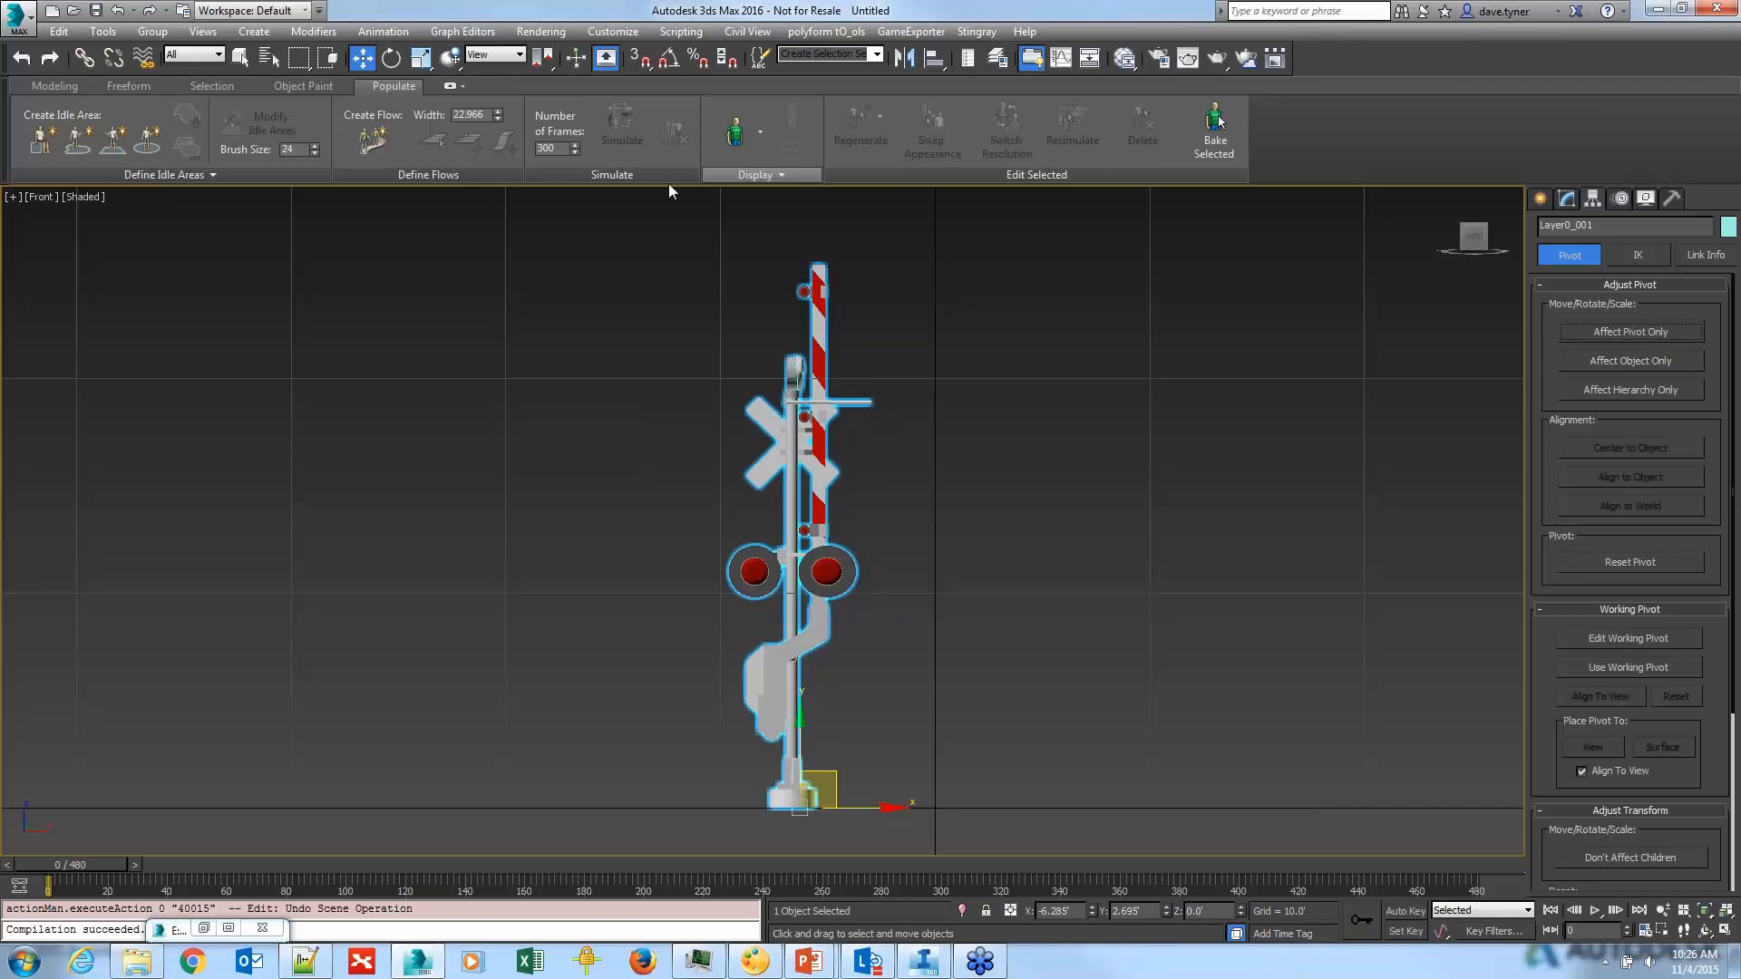
Step: Try moving only the crossing gate's pivot freely away from its base, undoing the pivot moves
click(1630, 329)
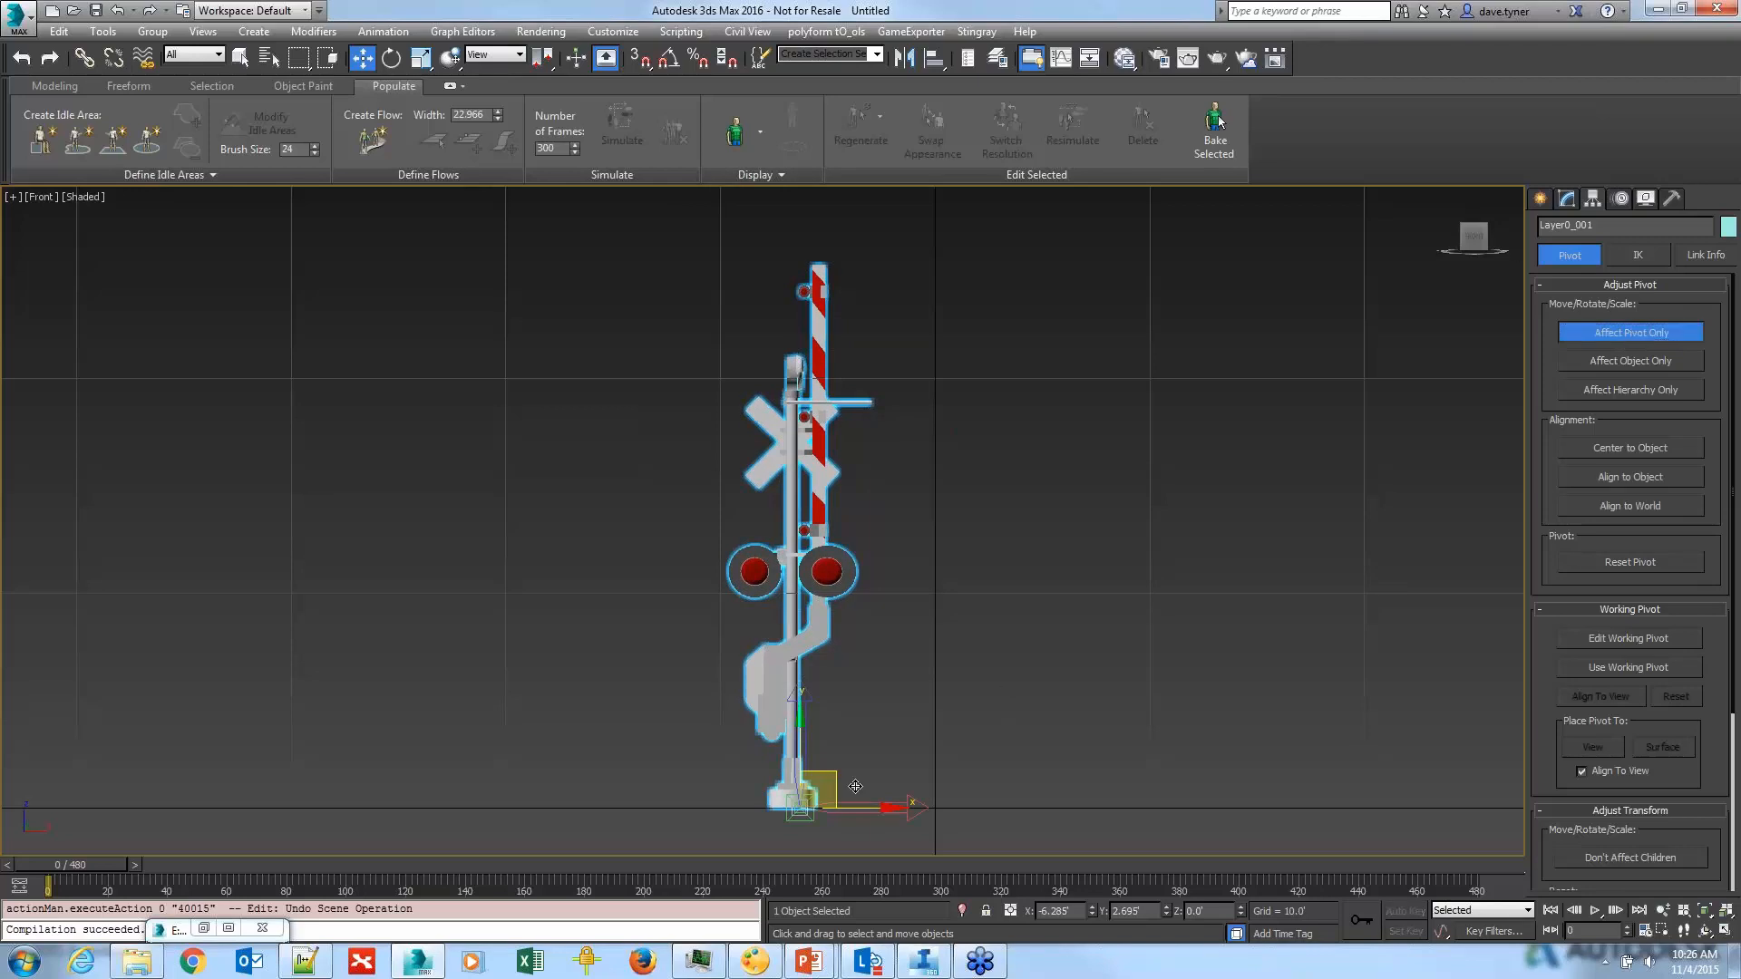
drag(821, 789, 900, 775)
key(ctrl+z)
key(ctrl+z)
key(ctrl+z)
key(ctrl+z)
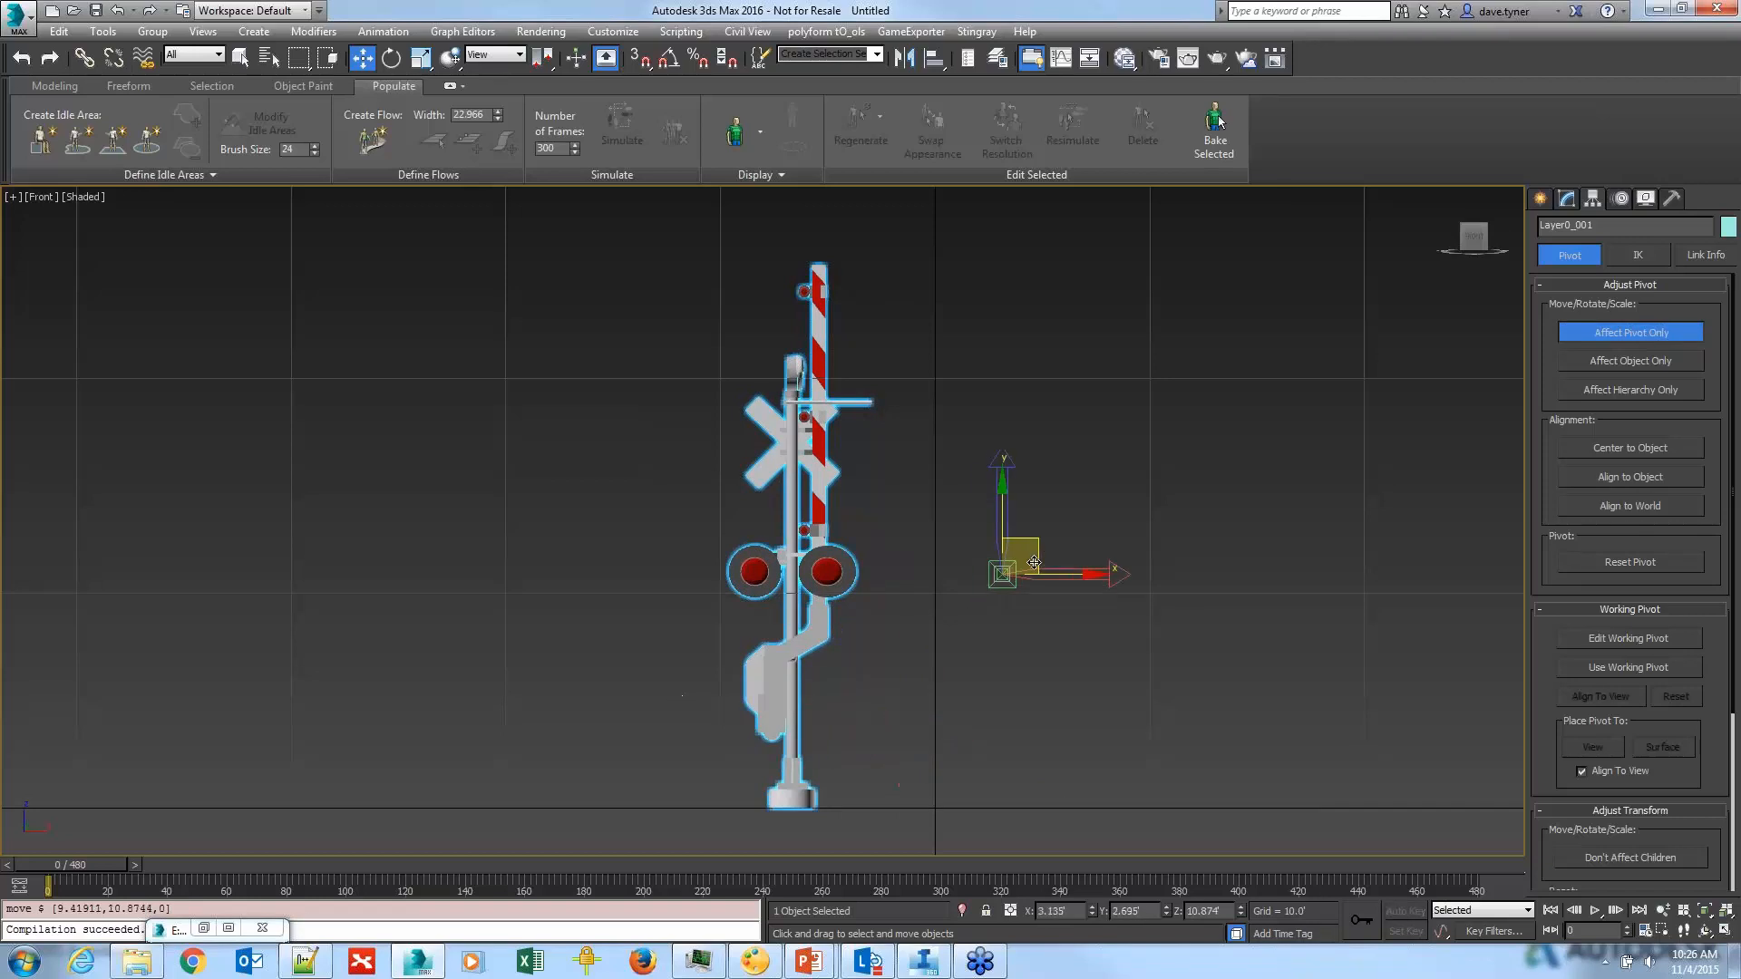
Step: Leave pivot editing and set the crossing gate's X and Y position to 0 so it sits at the origin
click(1628, 334)
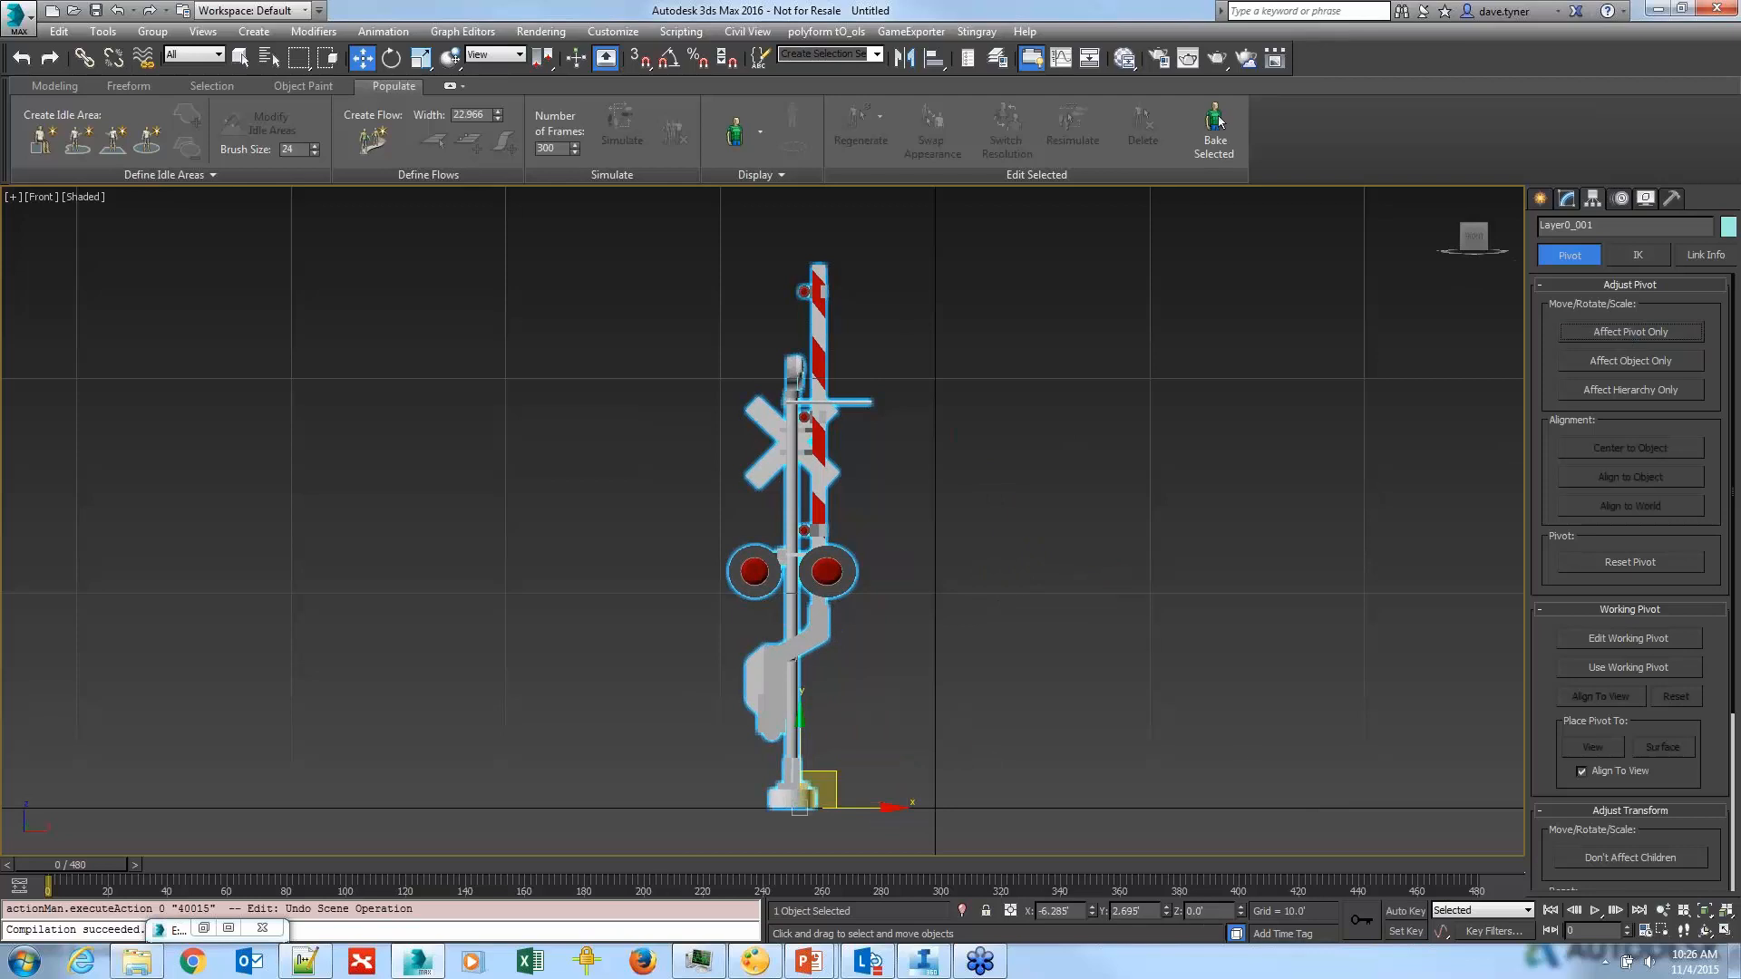
click(1077, 911)
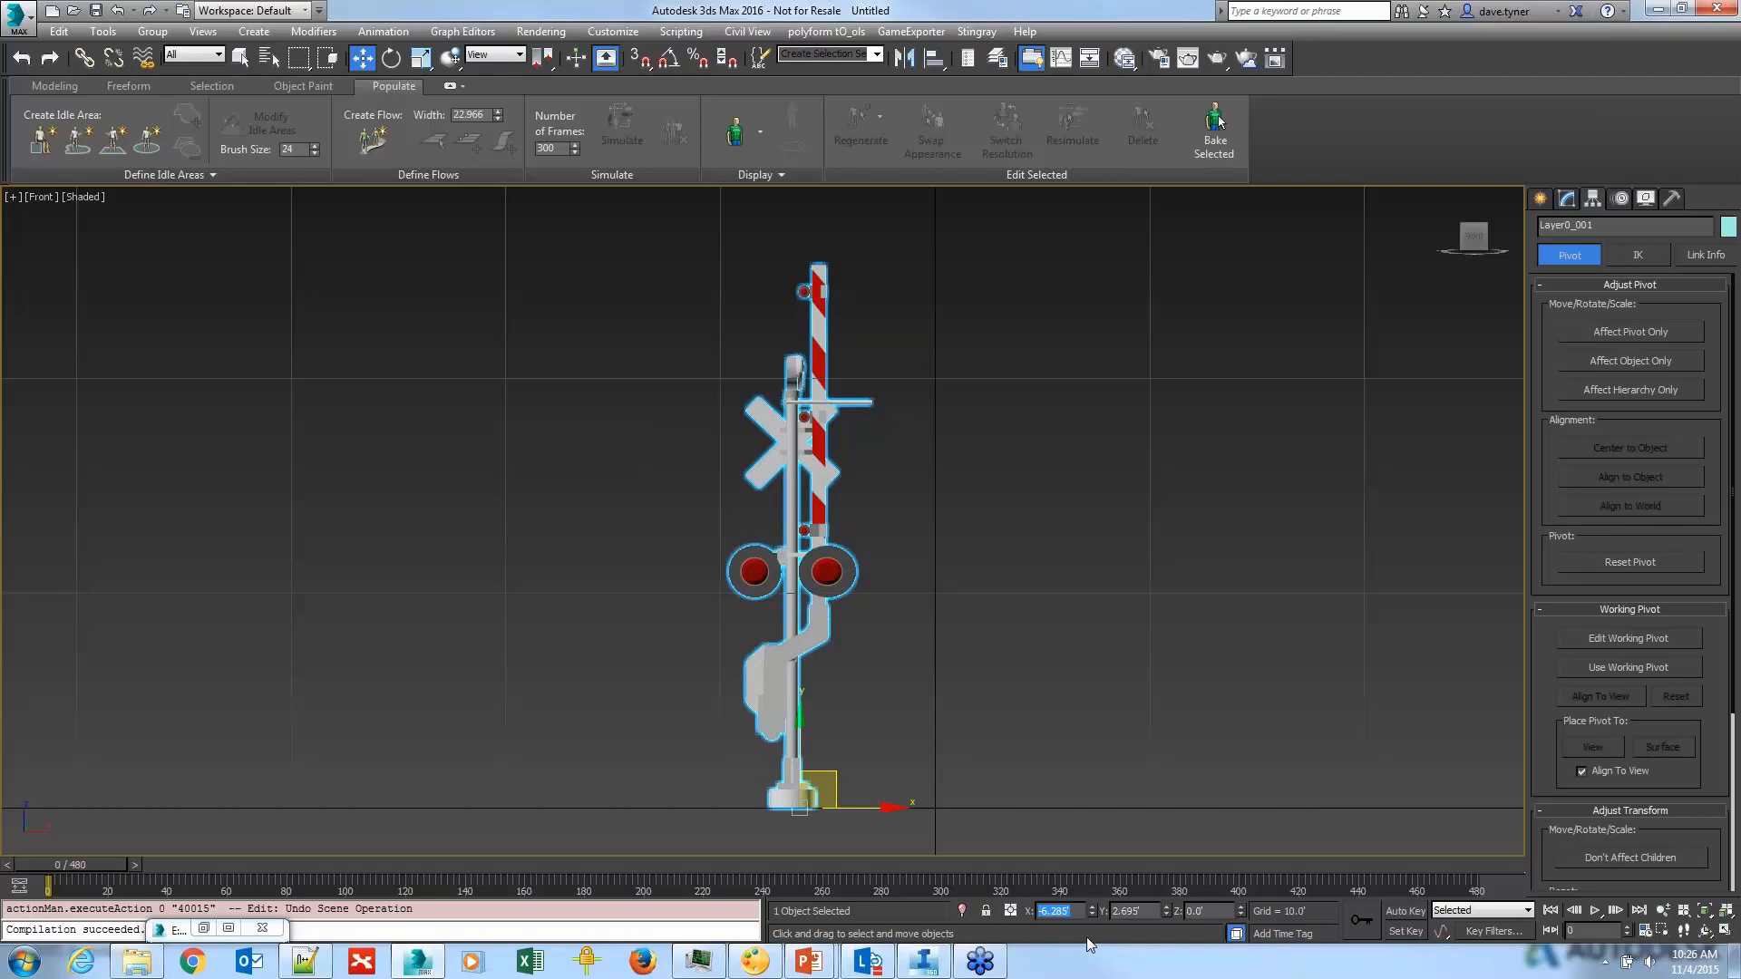
text(0)
key(Tab)
text(0)
key(Tab)
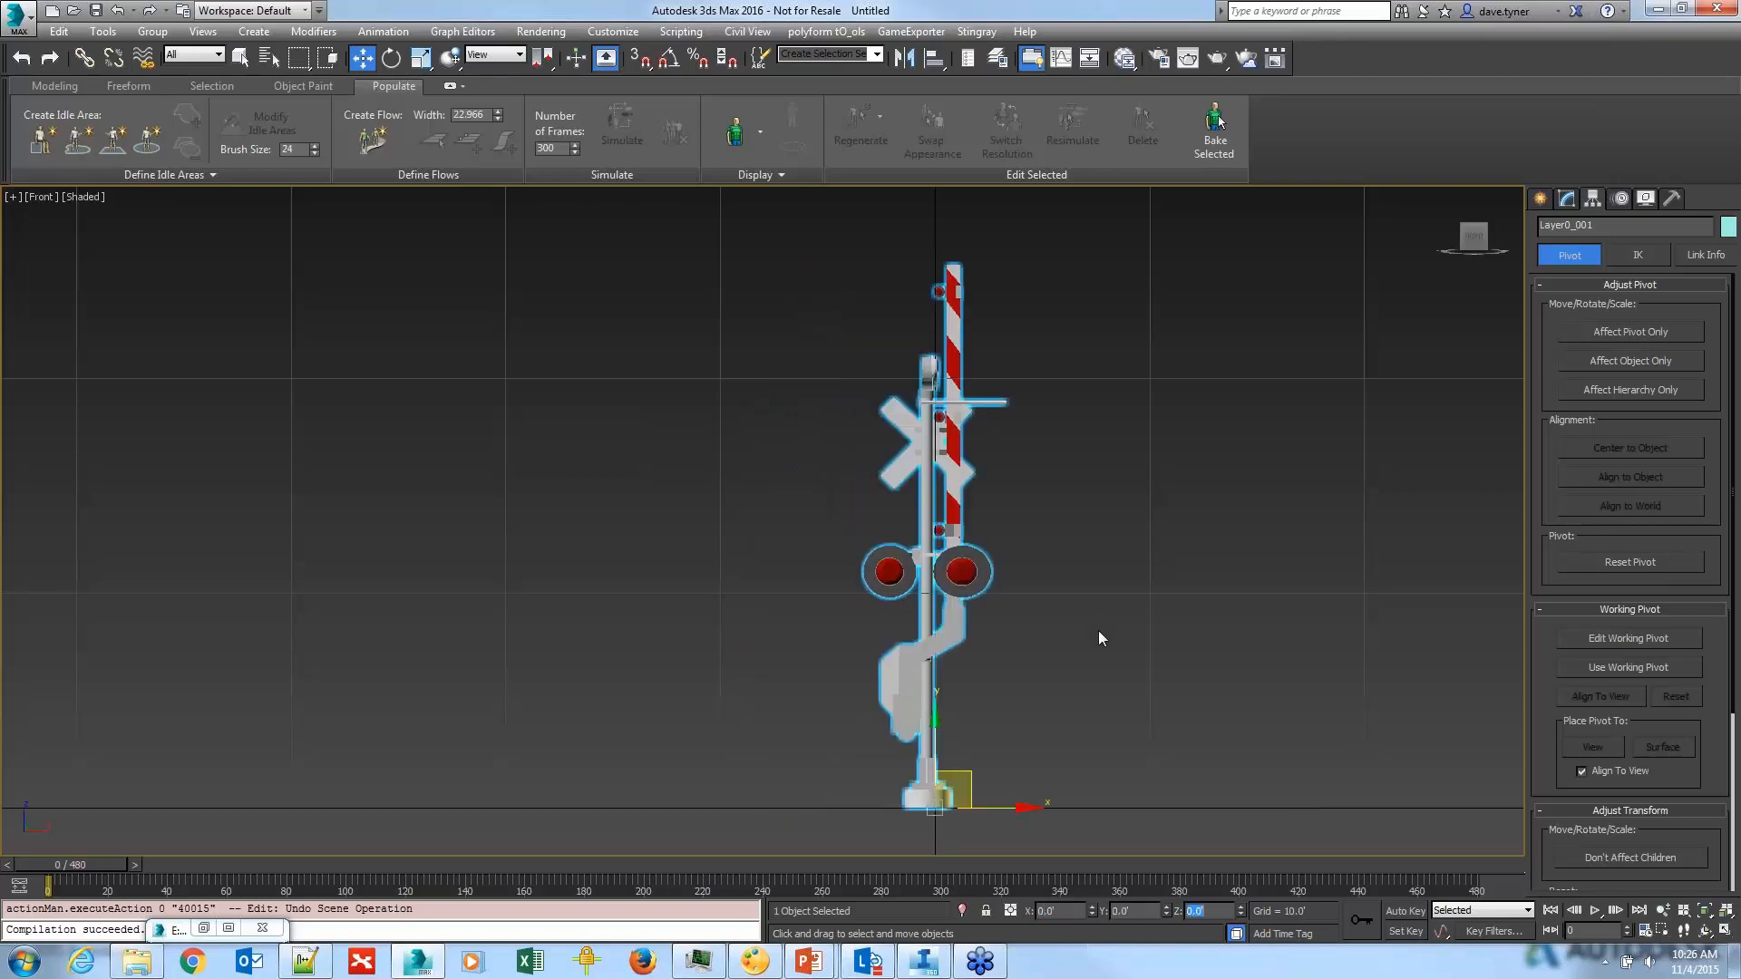
middle_drag(1098, 629, 897, 739)
key(p)
key(z)
key(f)
key(z)
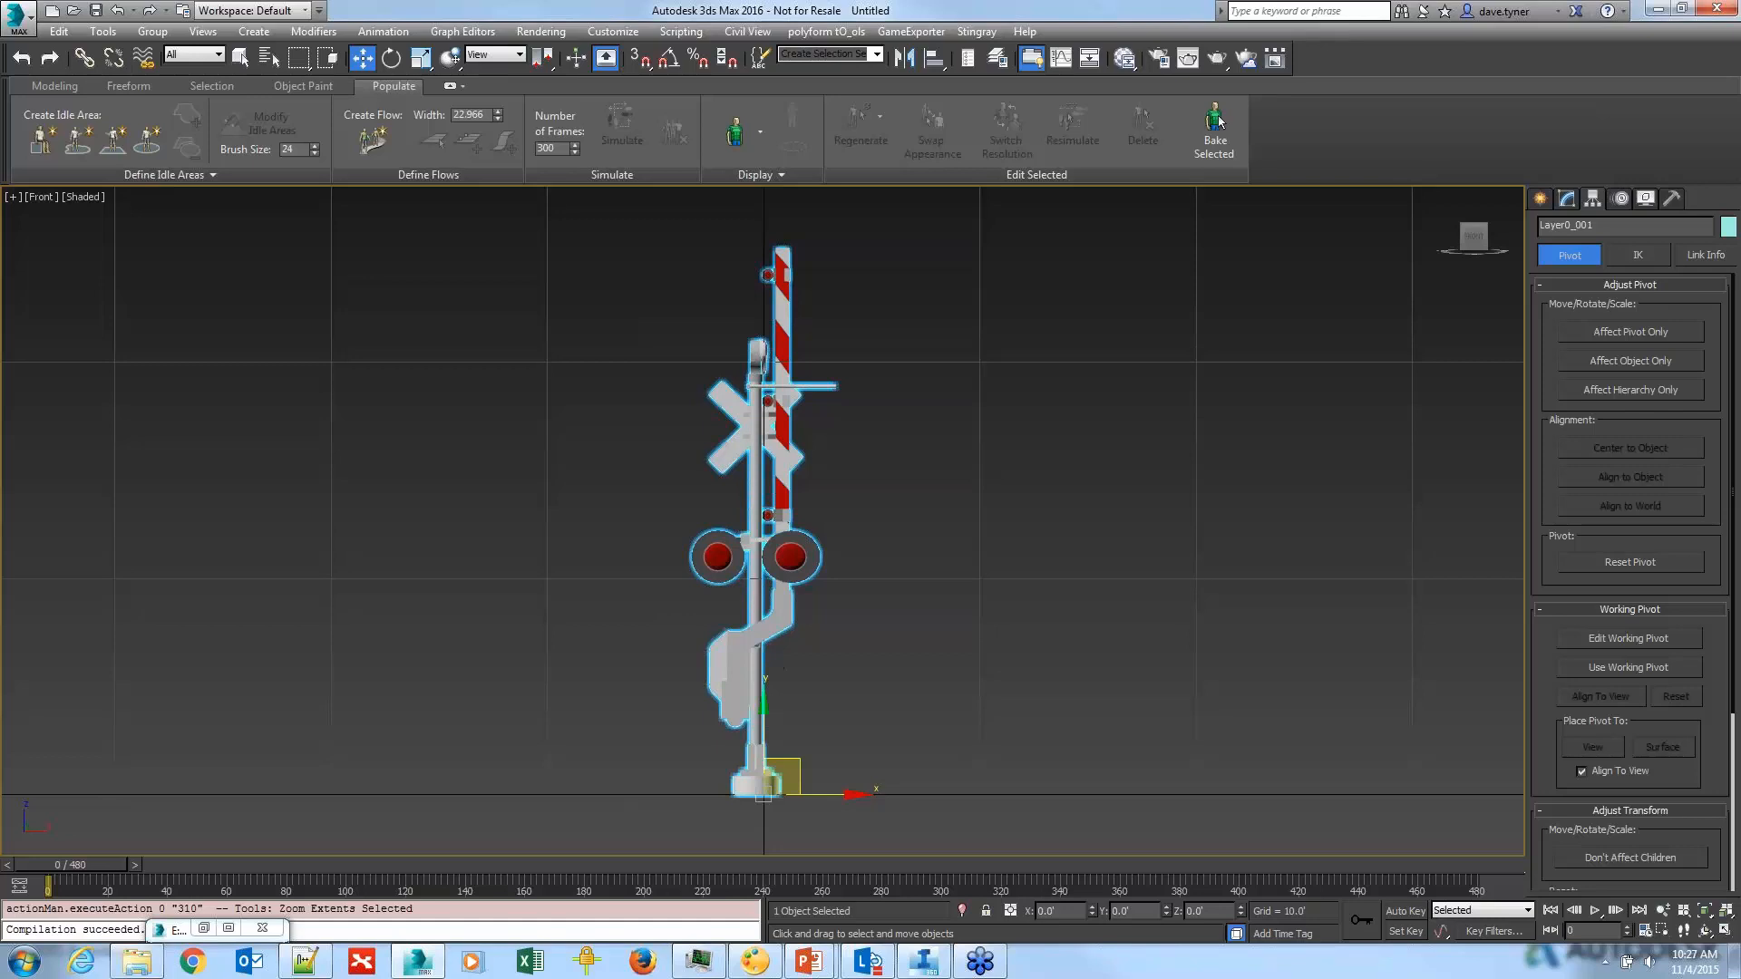
Step: Review the geometry cleaning slide, return to 3ds Max and show the polygon and vertex statistics in the viewport
key(alt+Tab)
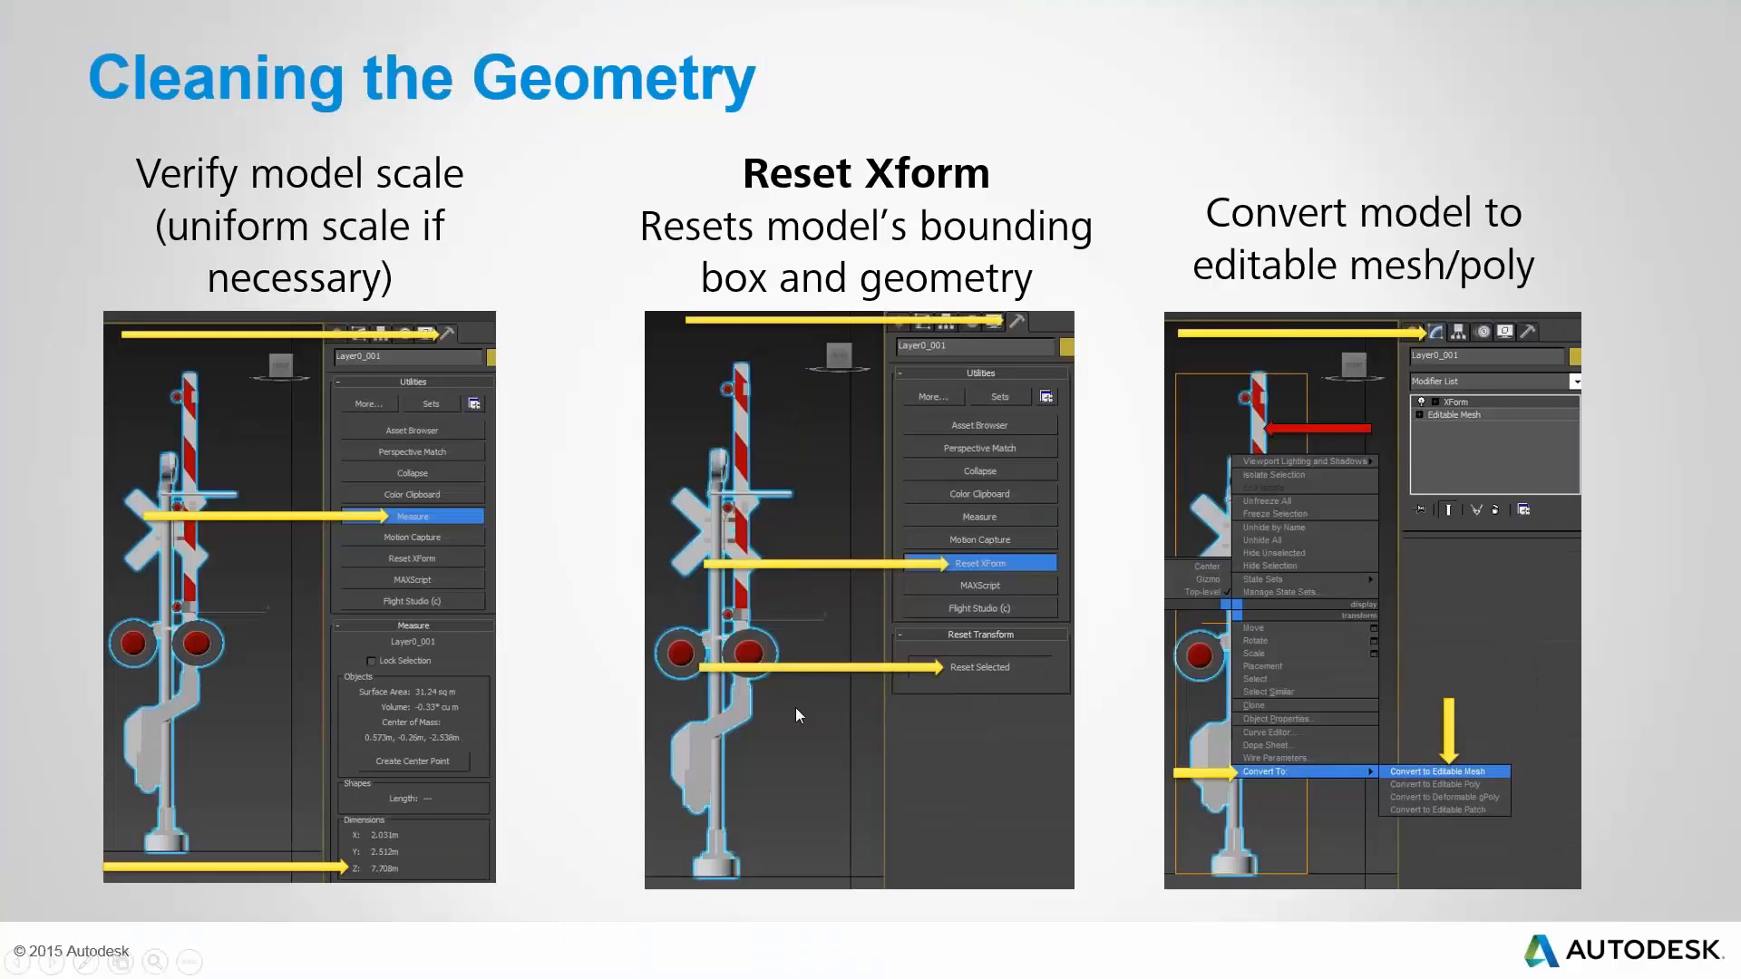
click(796, 709)
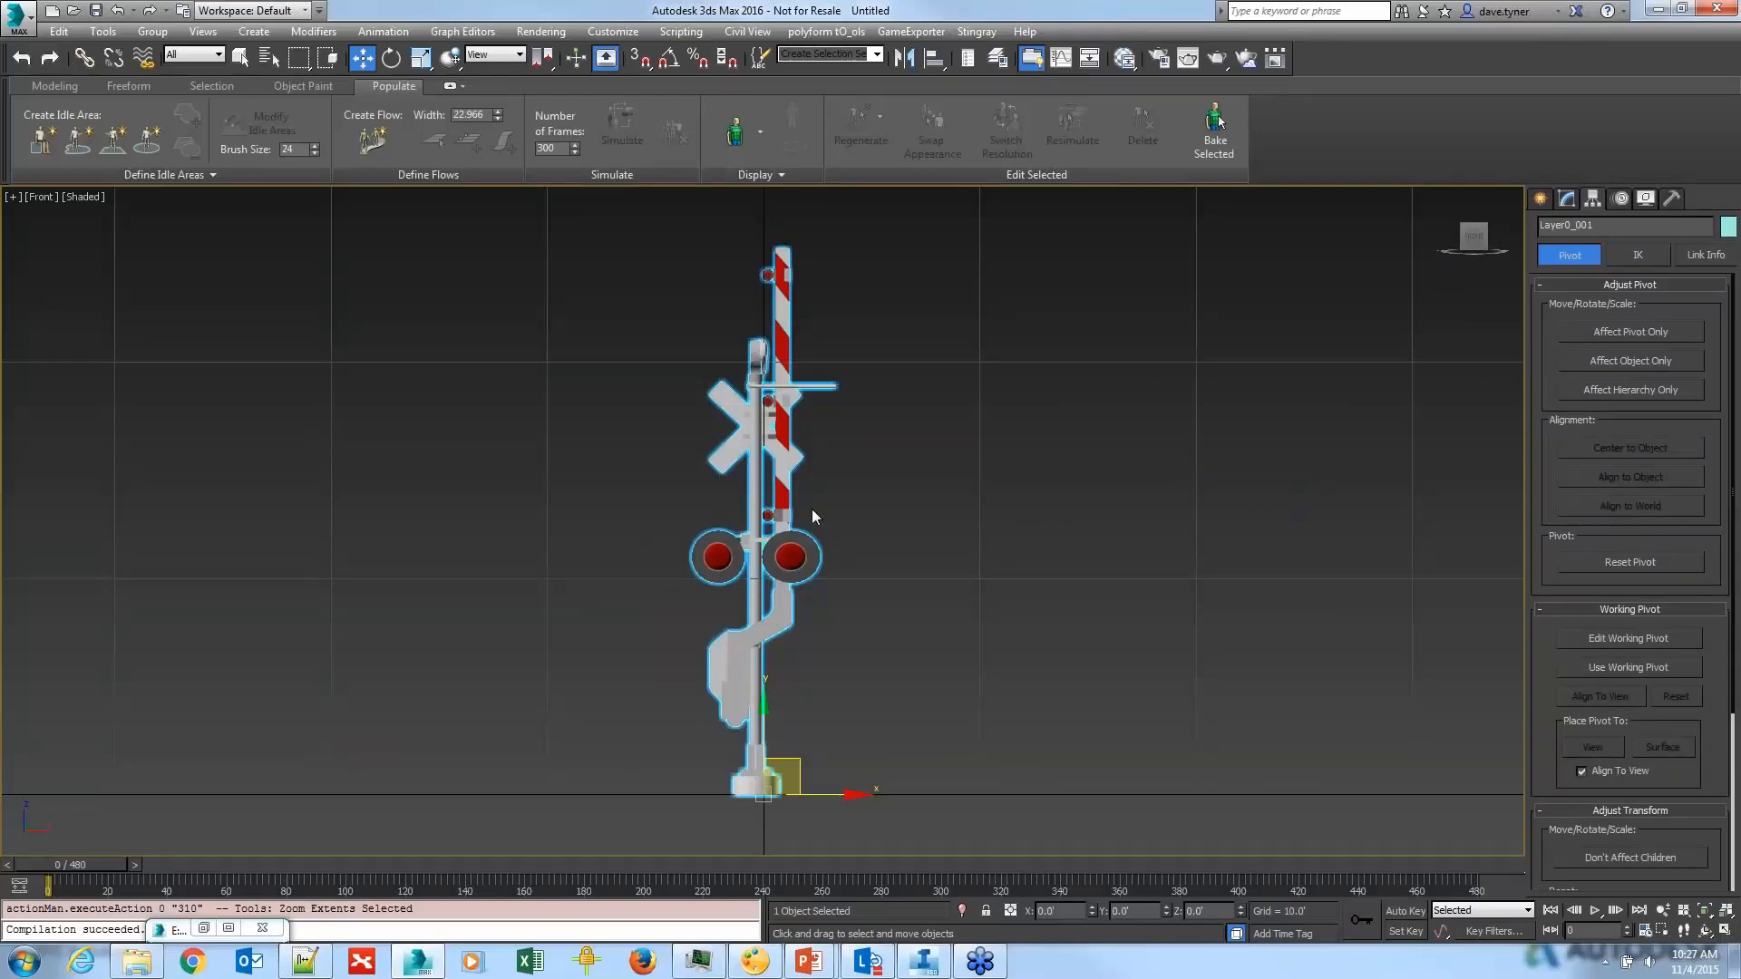
mouse_move(885, 543)
middle_down()
mouse_move(908, 537)
mouse_move(886, 550)
middle_up()
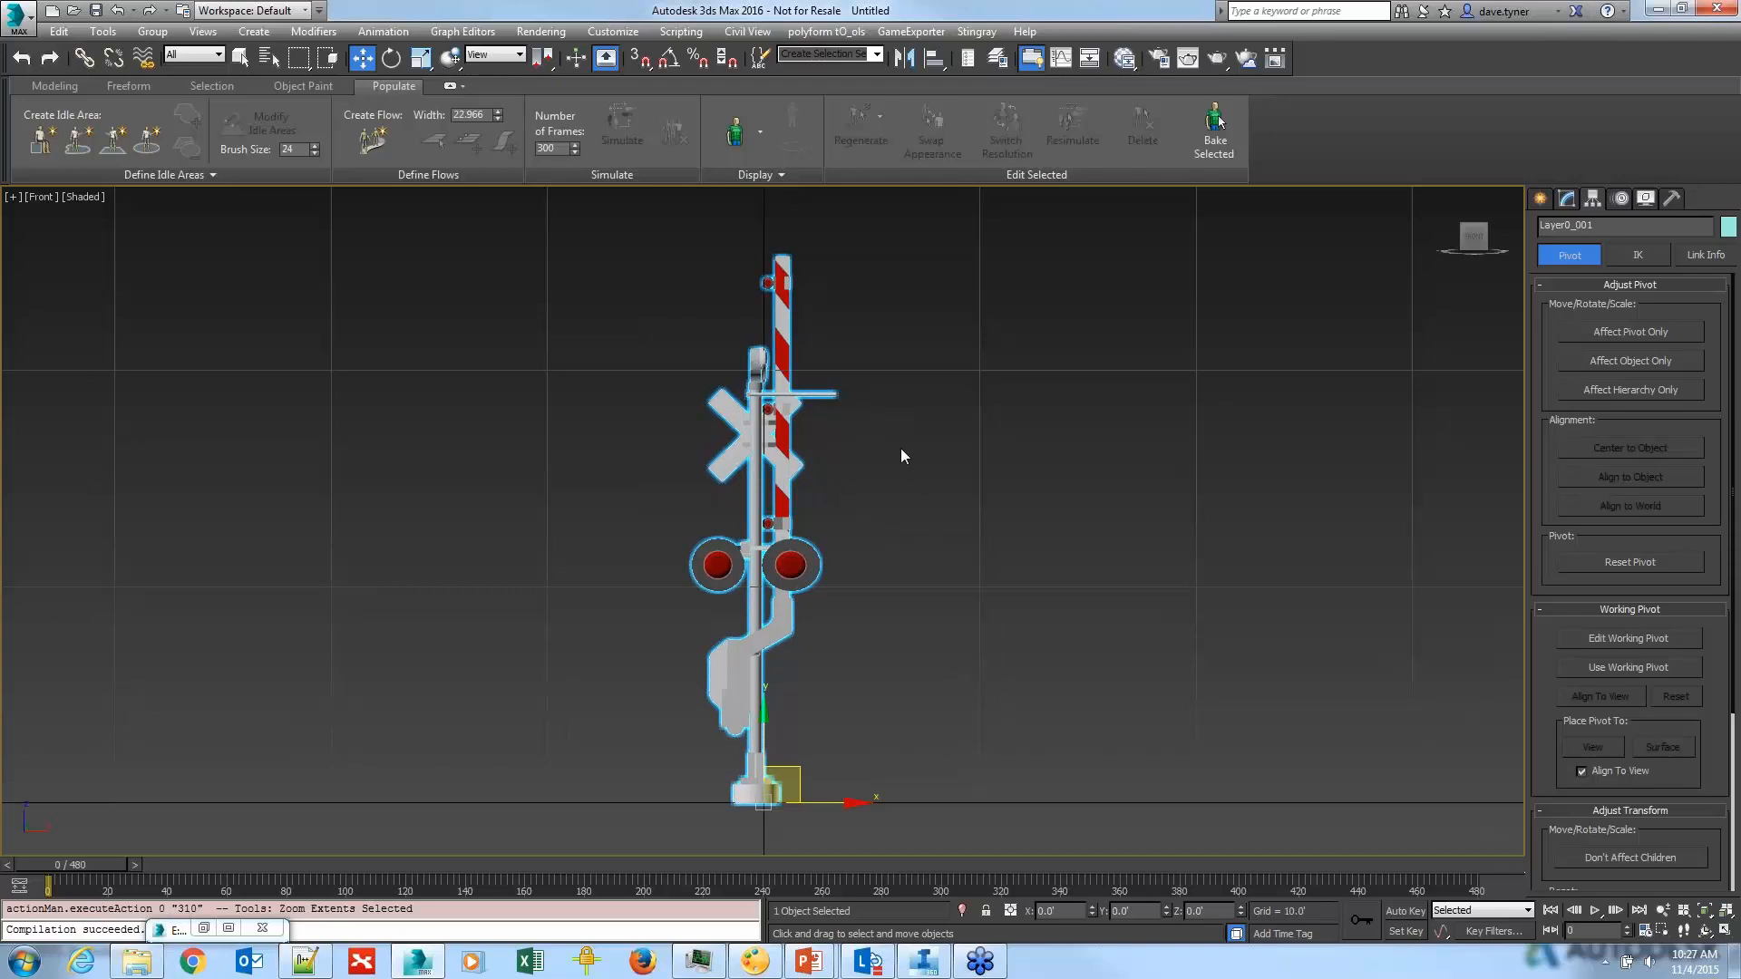
key(7)
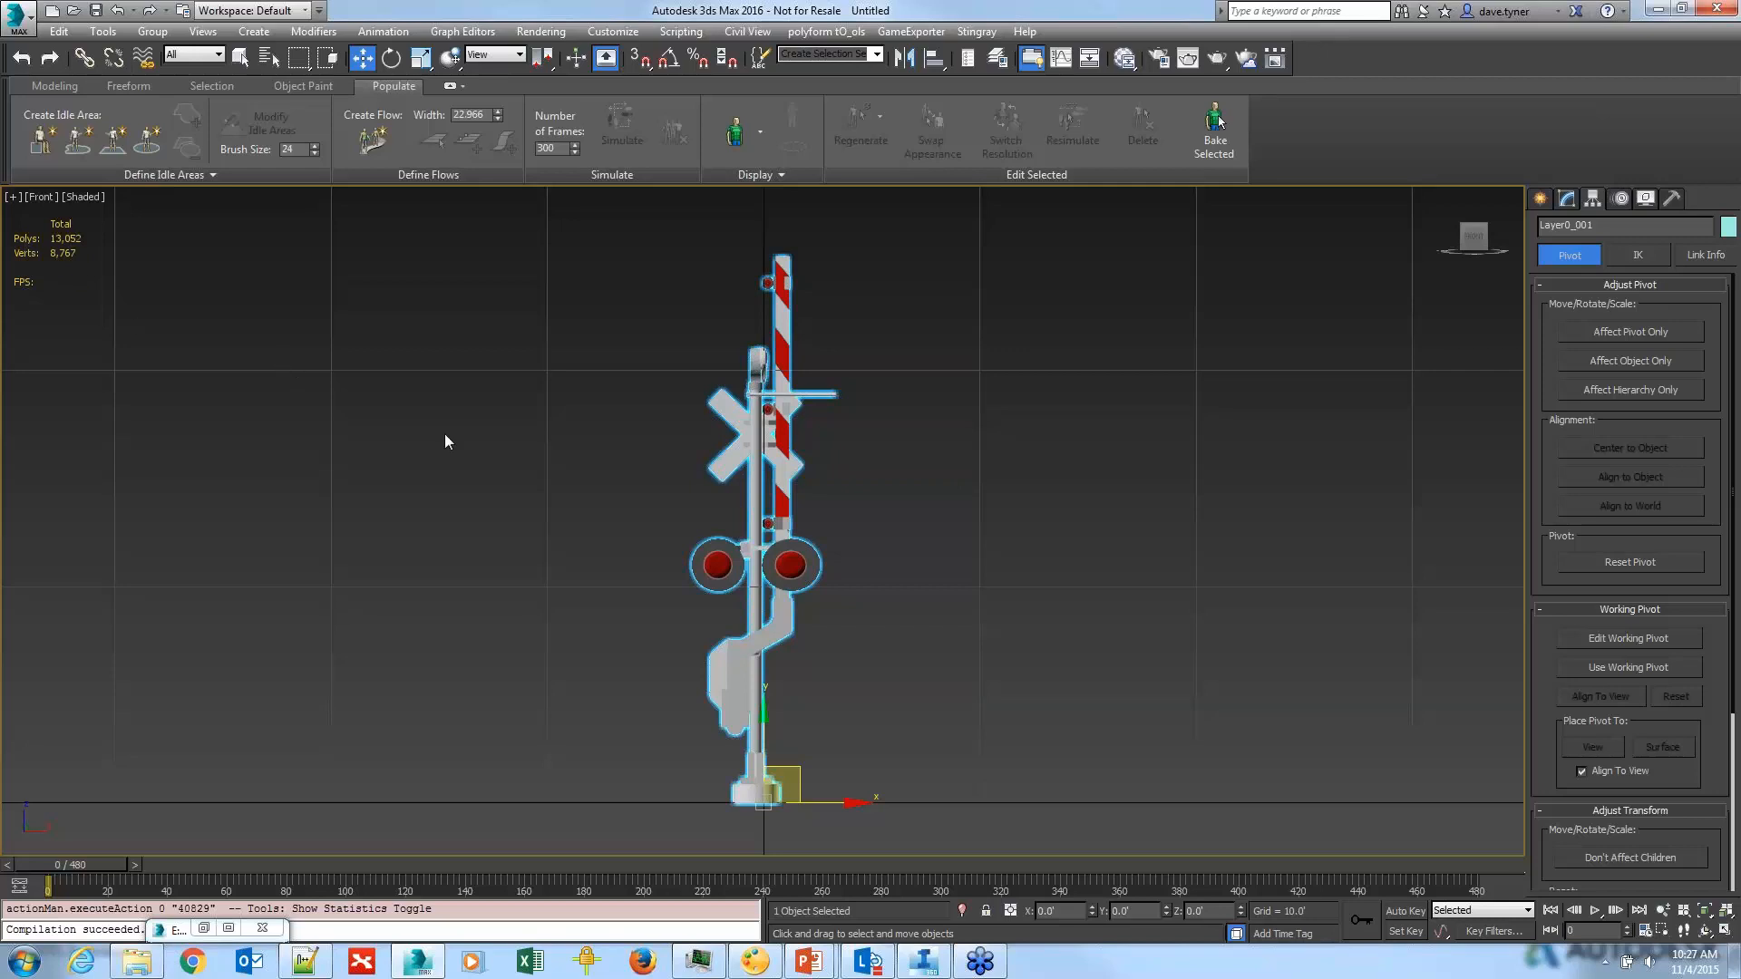
Step: Add a Vertex Weld modifier to the crossing gate and set its threshold to 0.01
click(1567, 198)
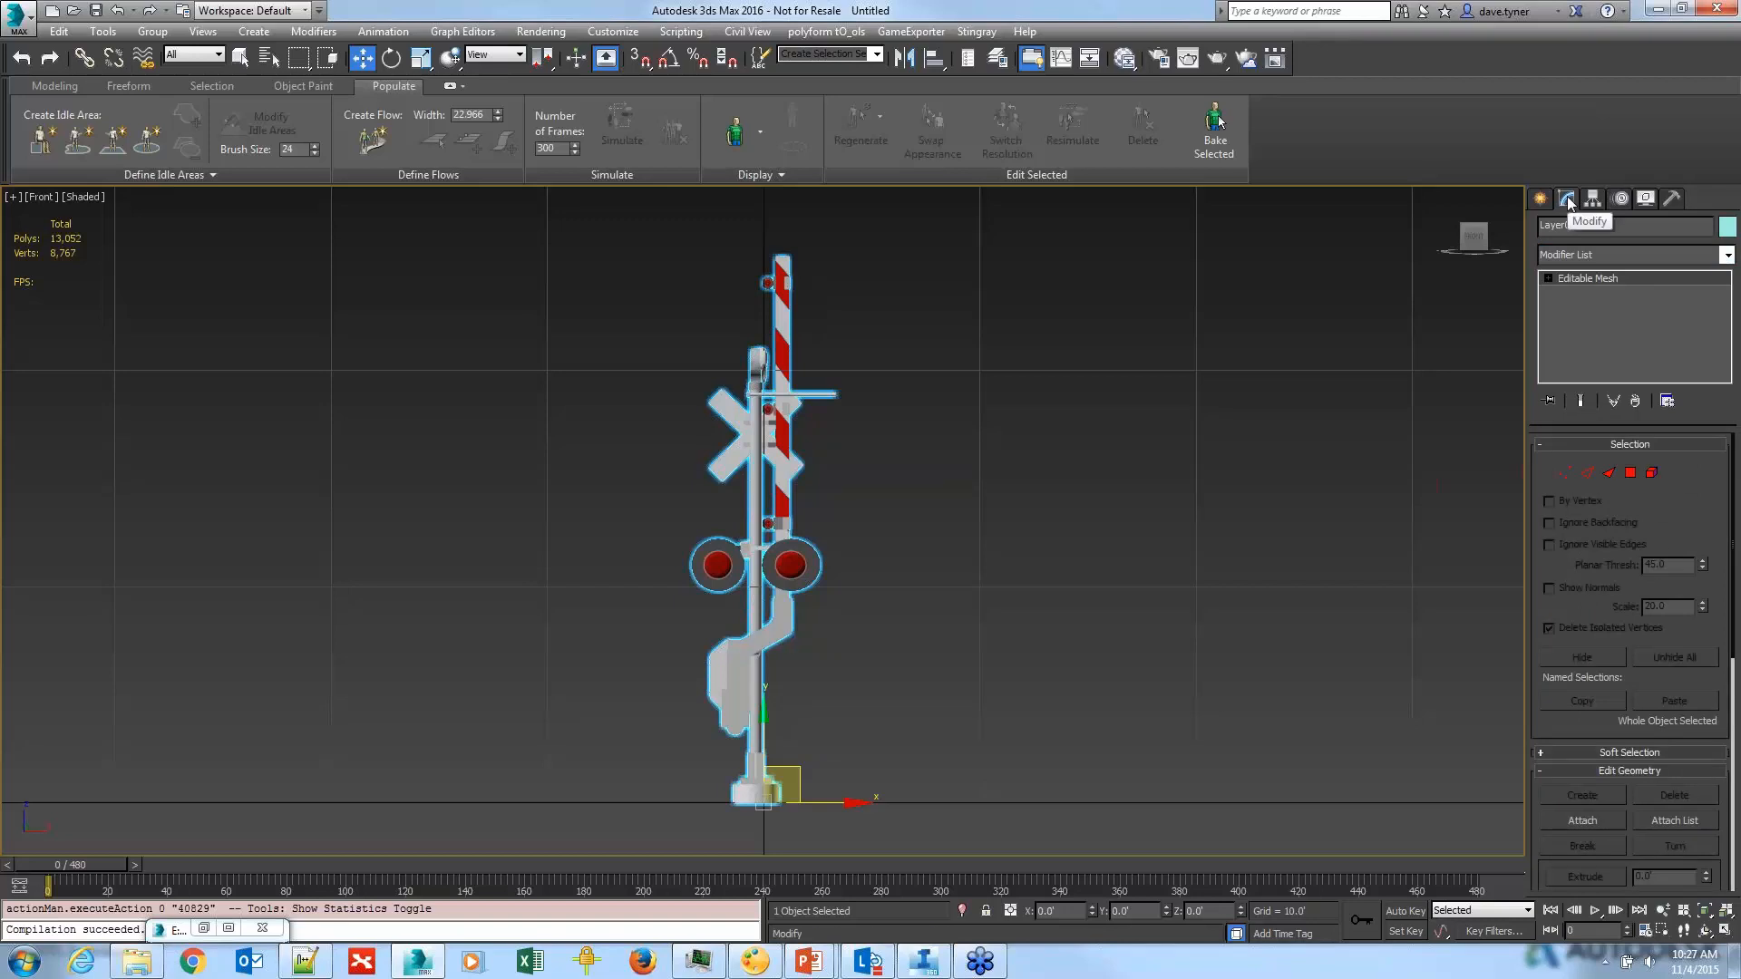
click(1727, 256)
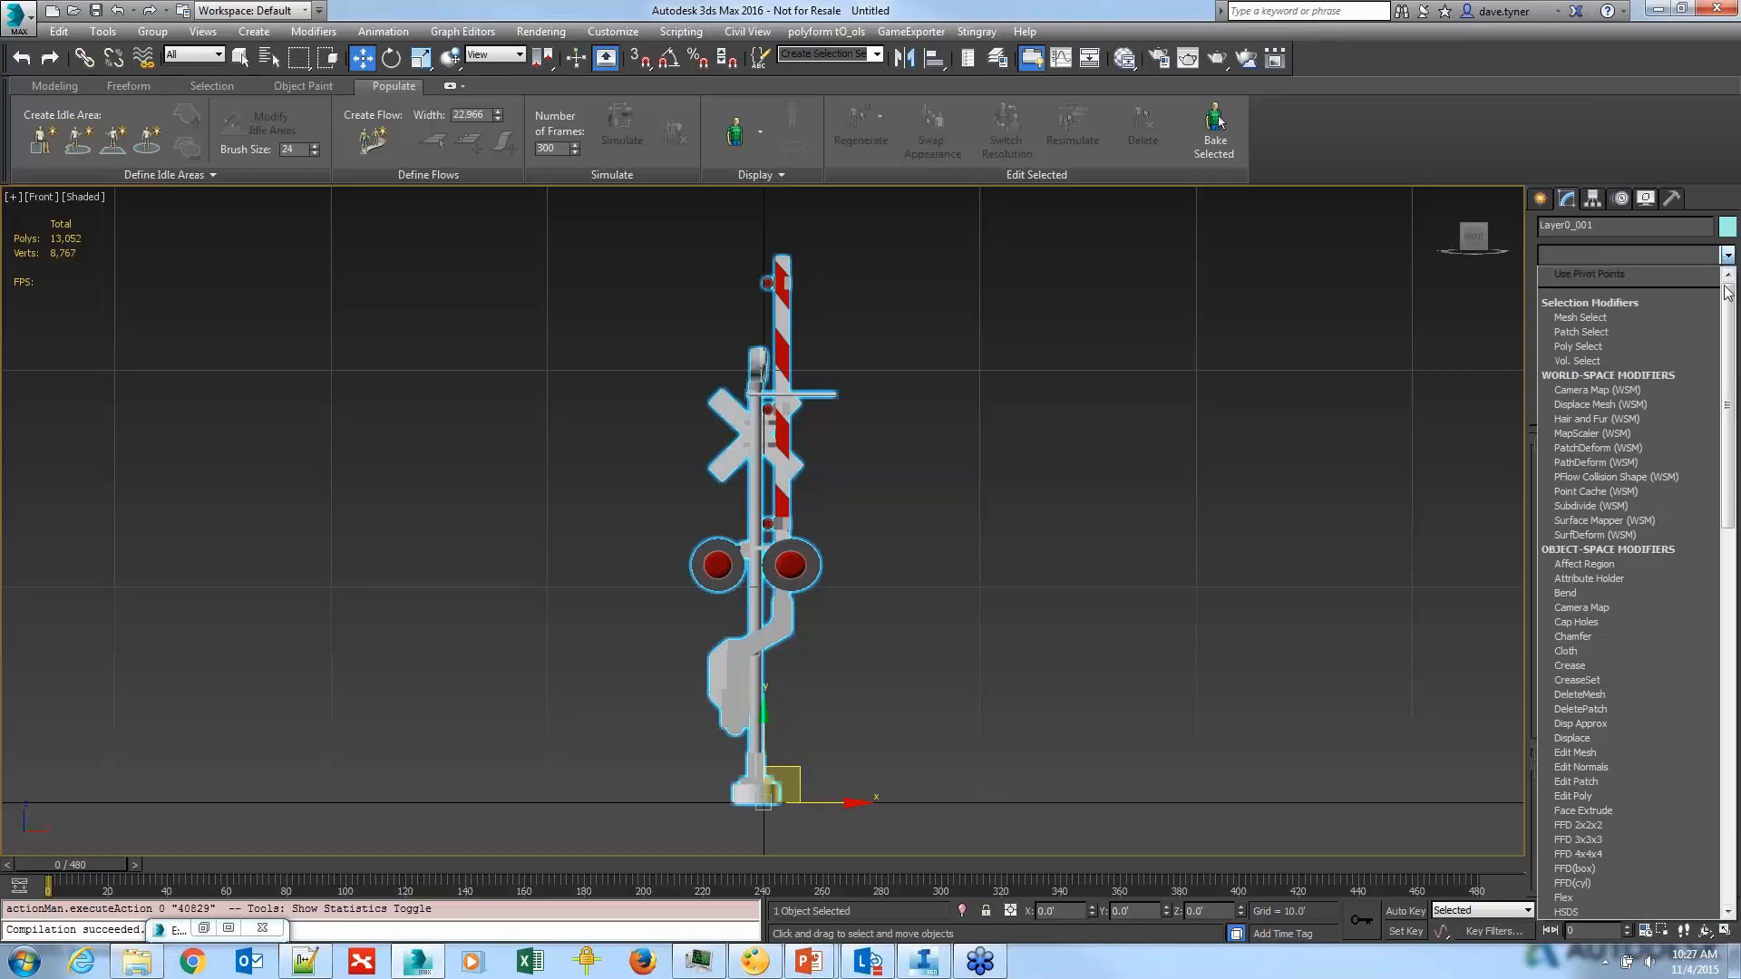
drag(1733, 309, 1733, 694)
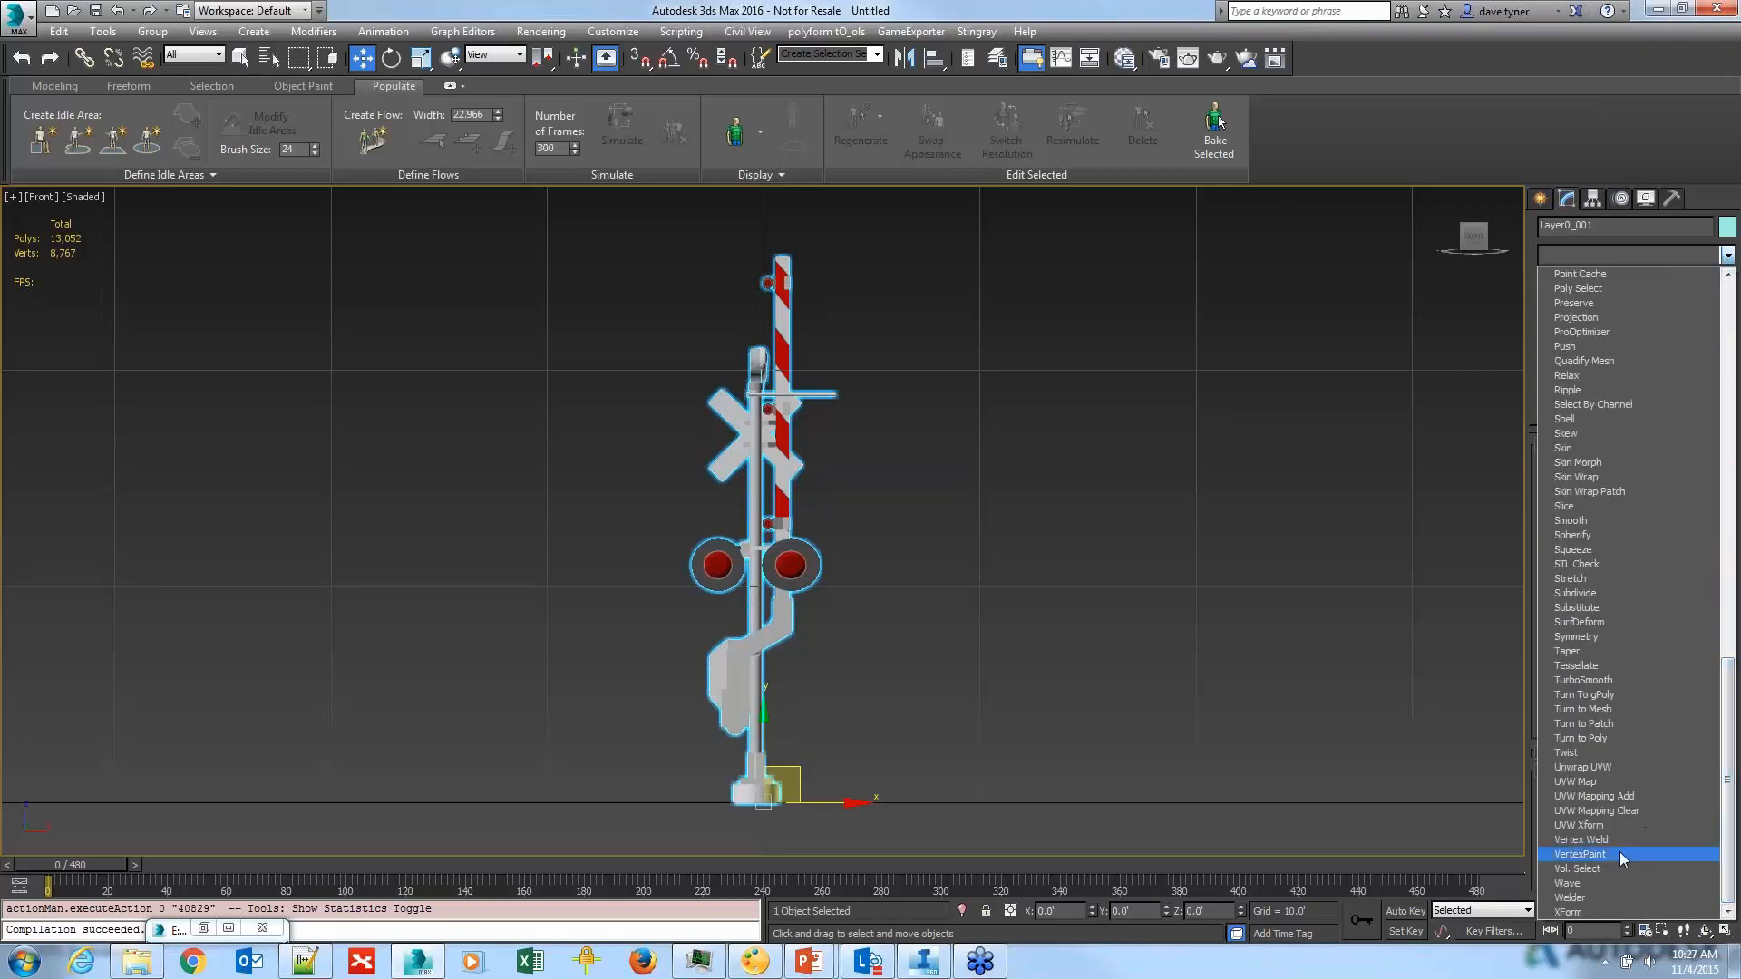
click(1606, 841)
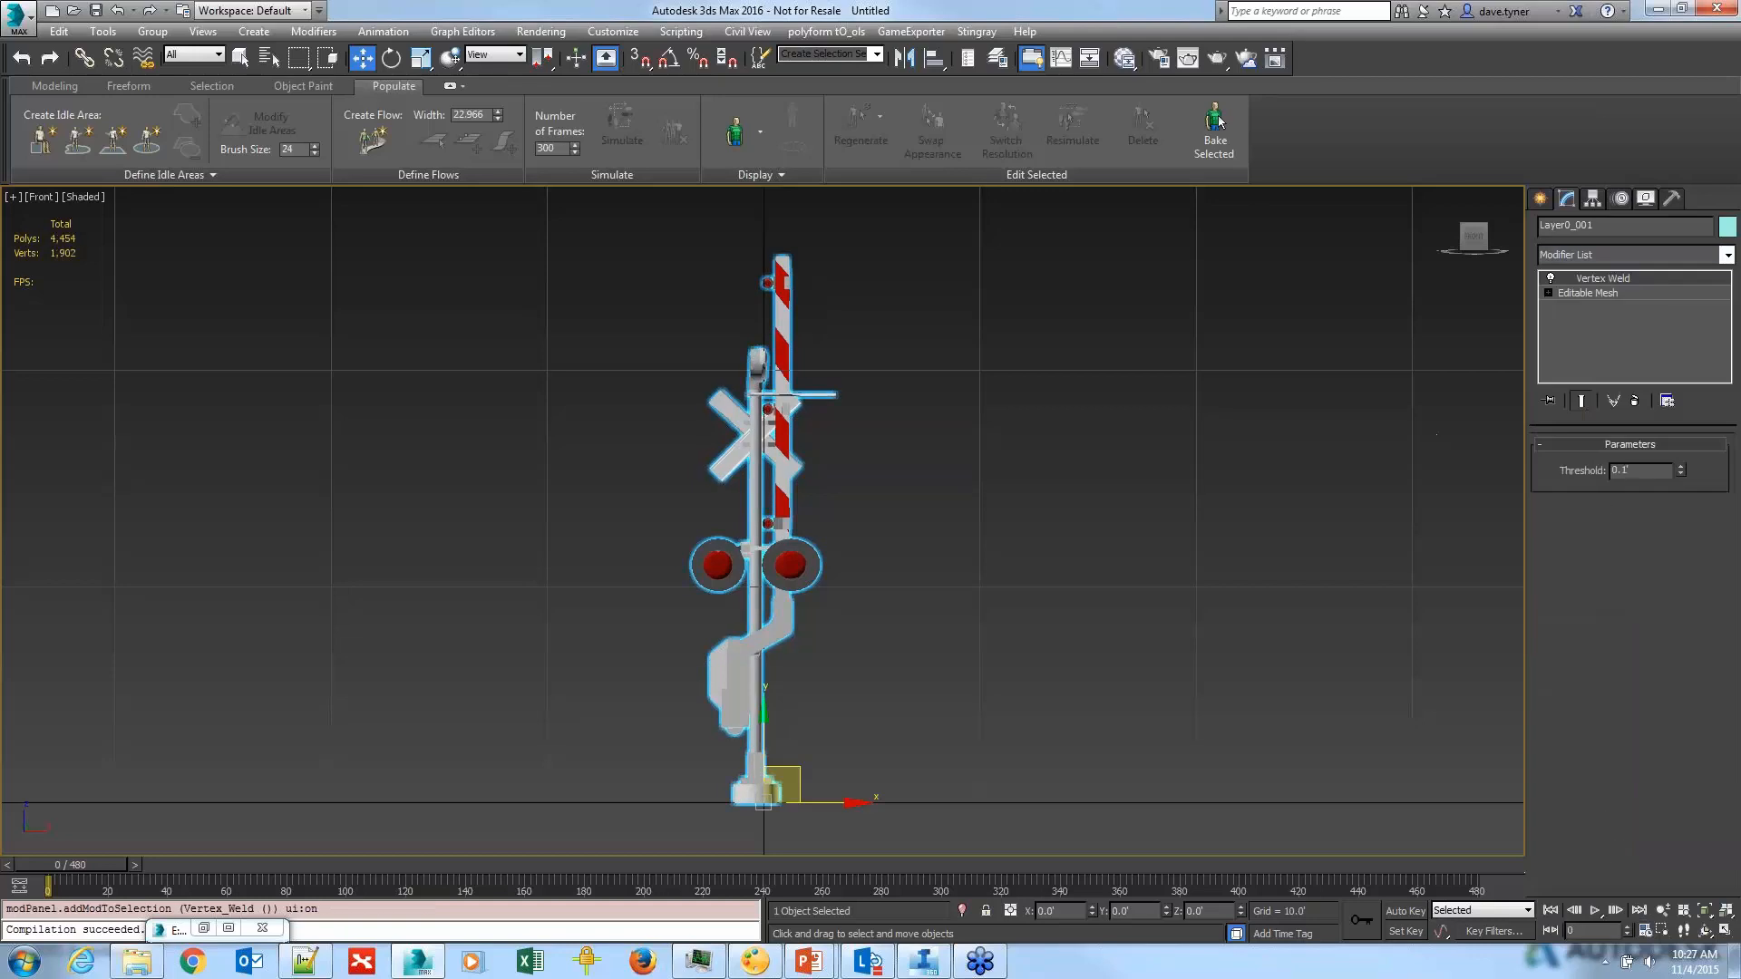
double_click(1625, 470)
text(.00)
key(Return)
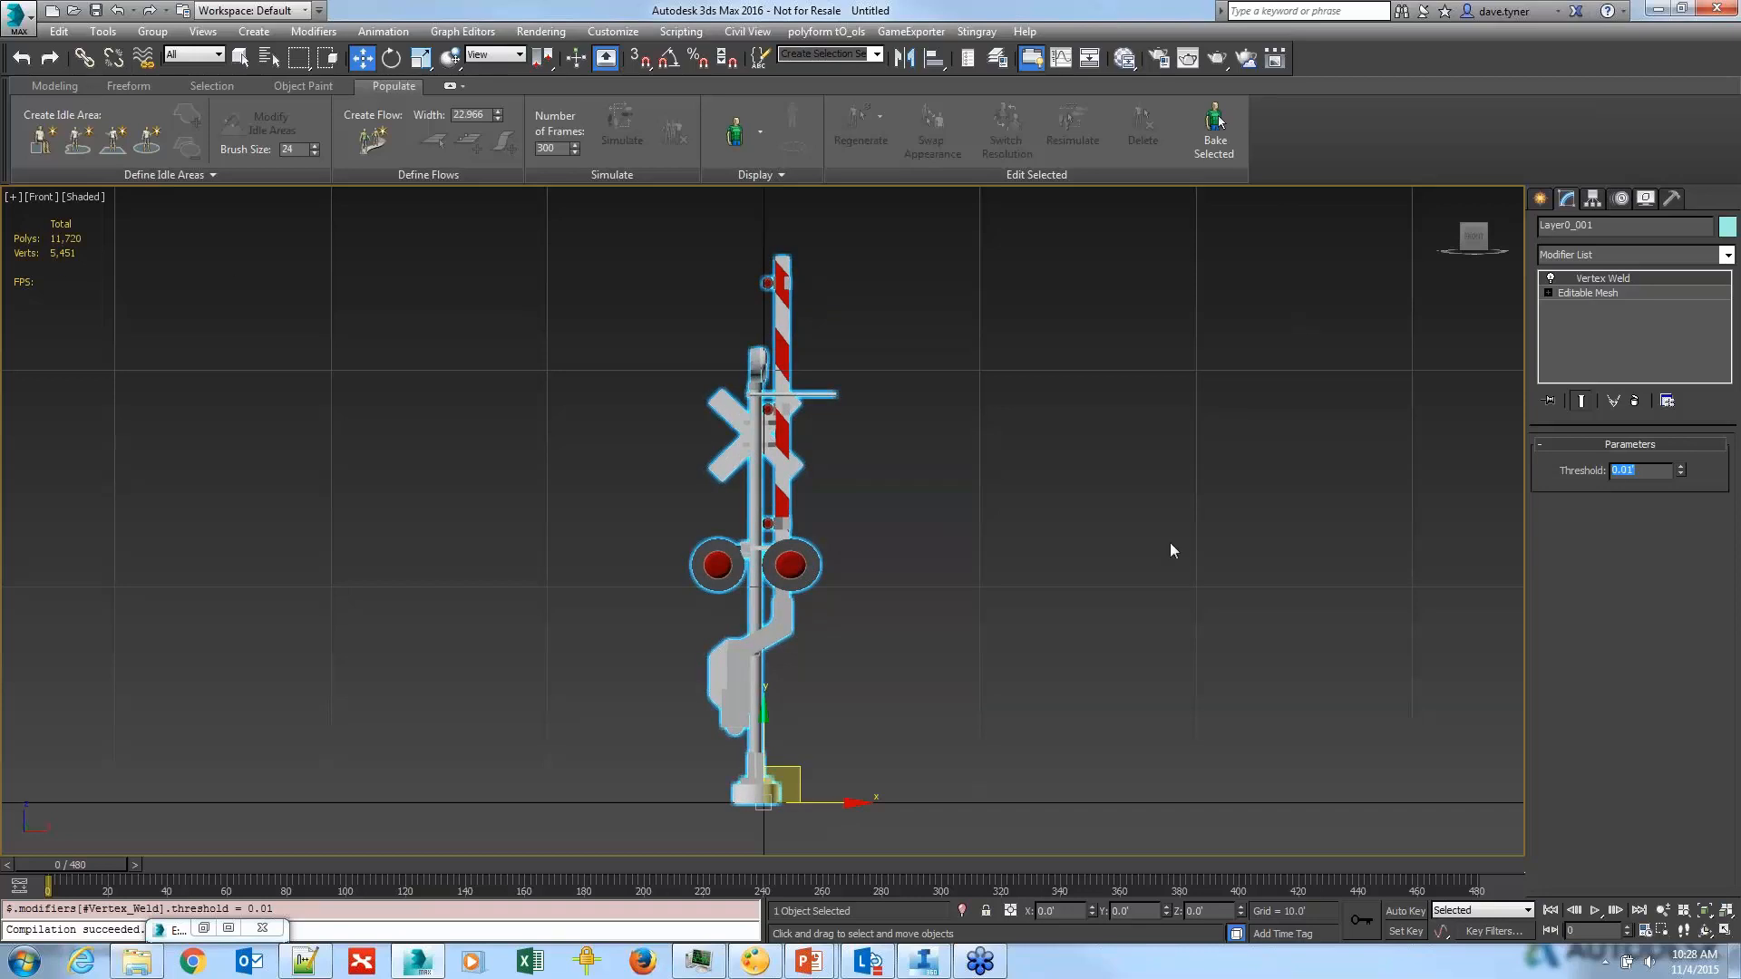
Step: Try other Vertex Weld thresholds on the crossing gate, including 0.001 and 0.1
click(1635, 476)
text(0)
key(Return)
double_click(1627, 471)
text(.001)
key(Return)
click(1657, 477)
key(Return)
text(0.1)
key(Return)
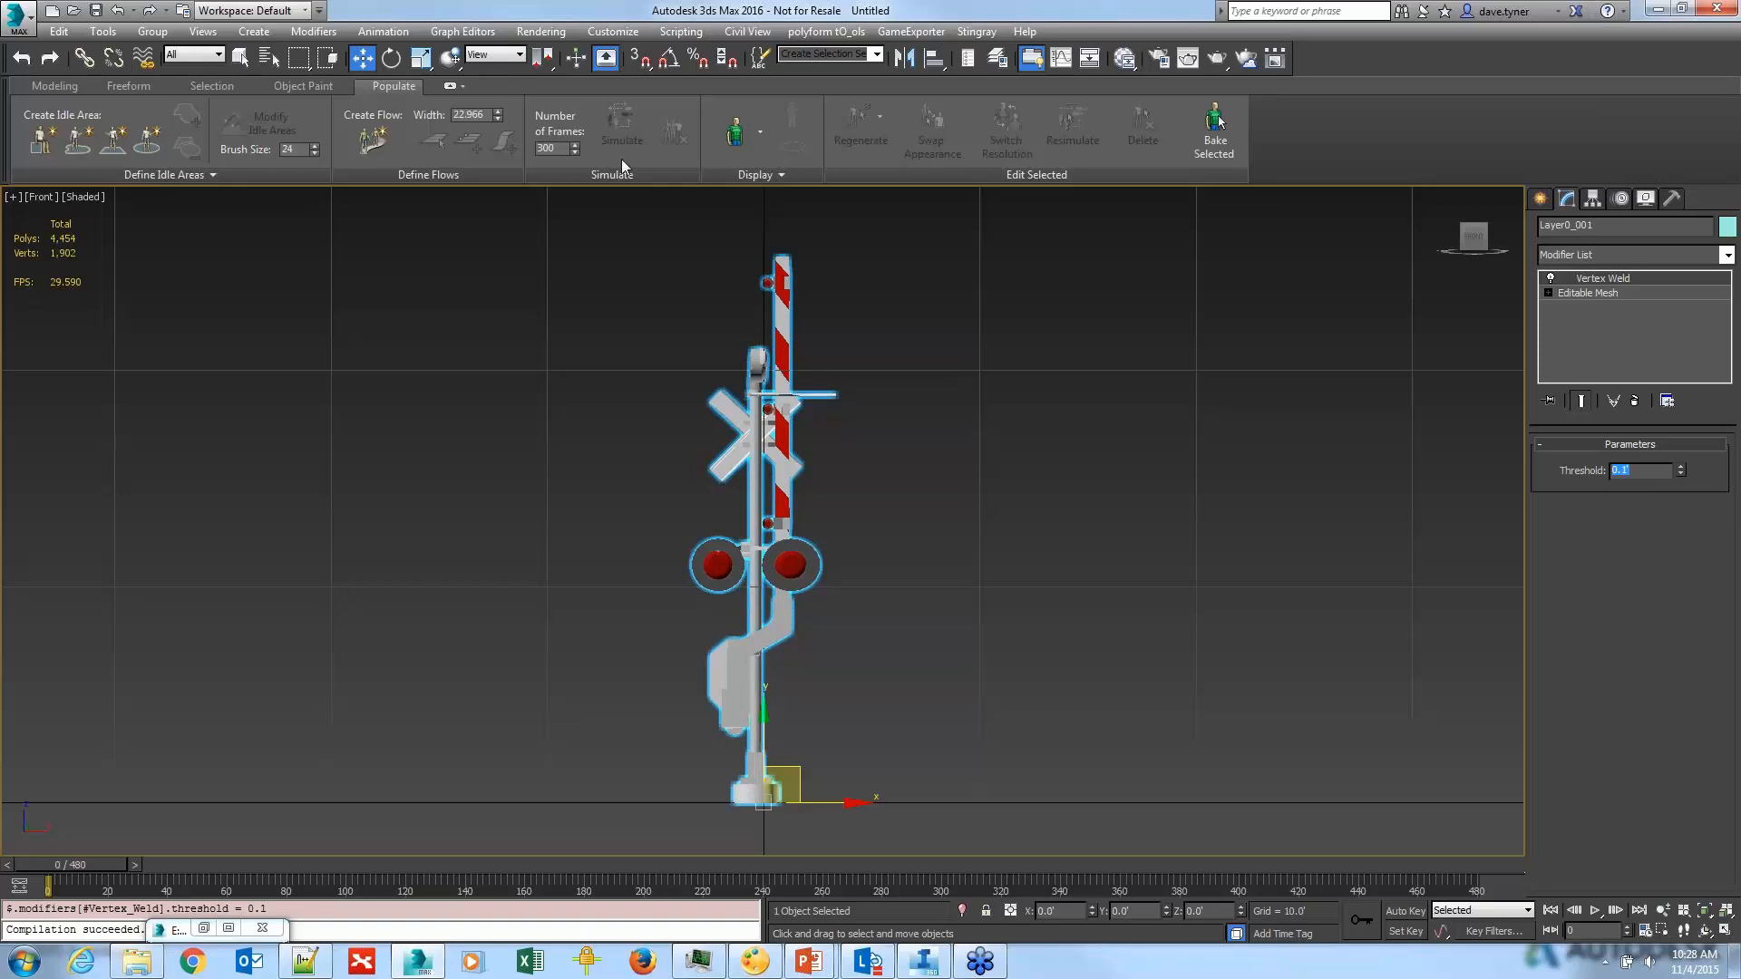
Step: Examine the welded mesh in the Perspective view, checking the signal lights, gate mechanism and base for distortion
middle_drag(802, 363, 769, 362)
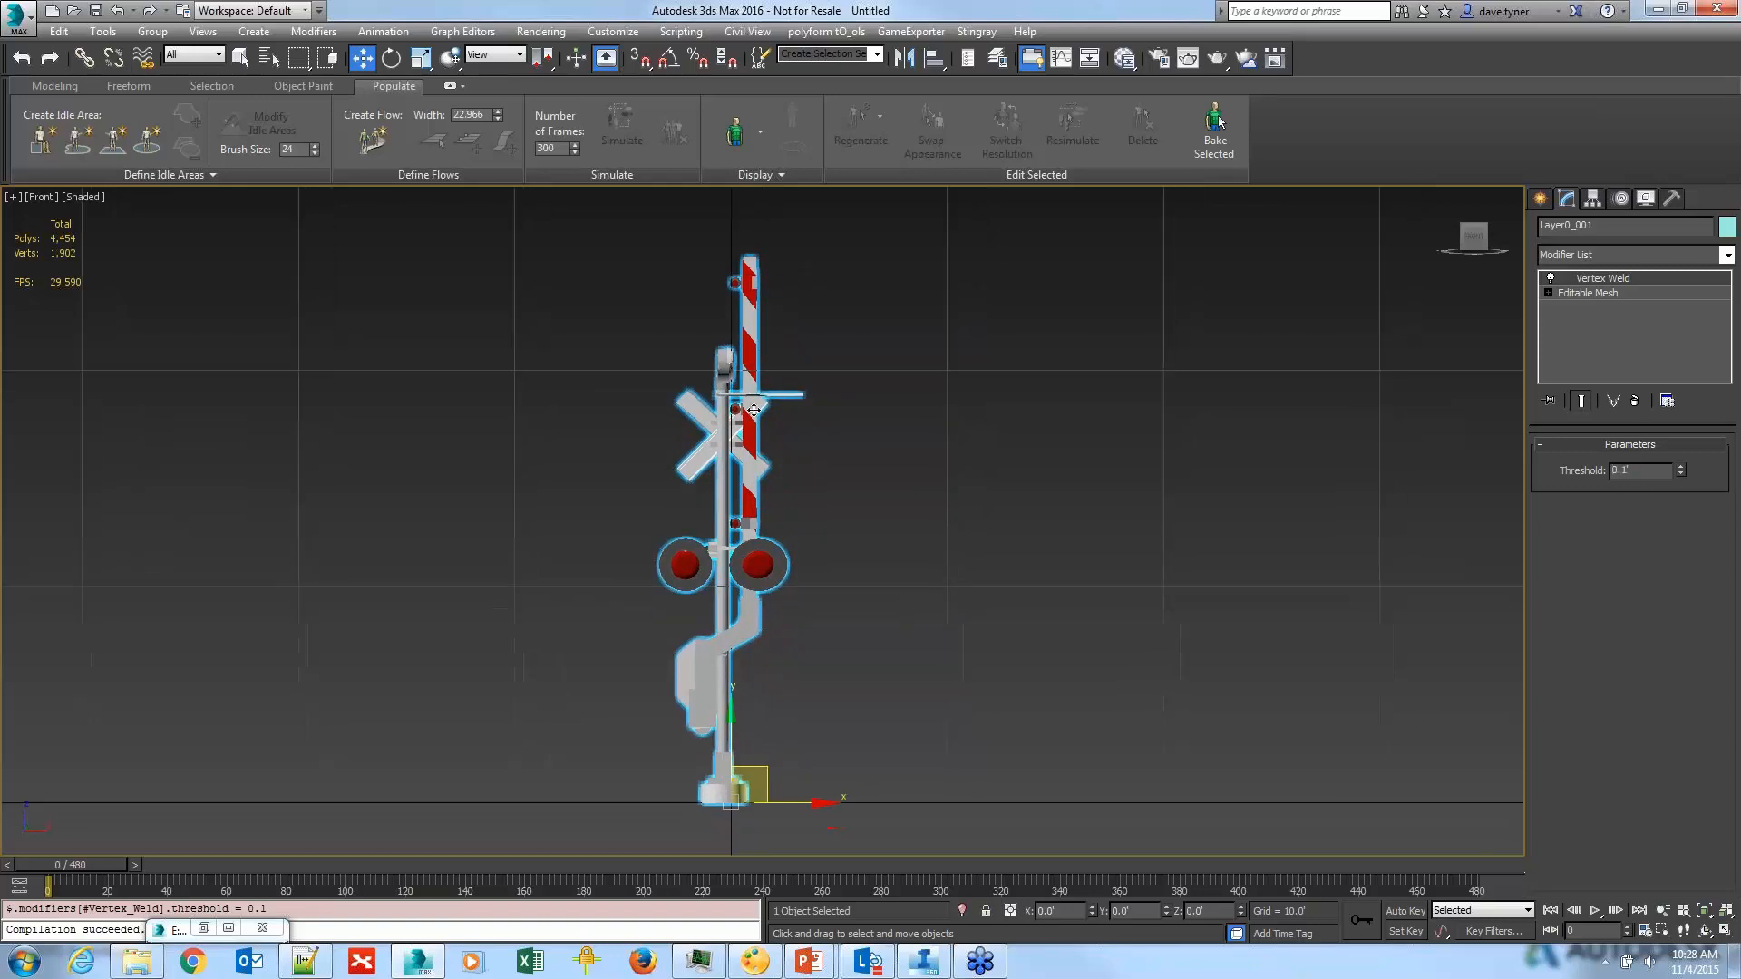
key(p)
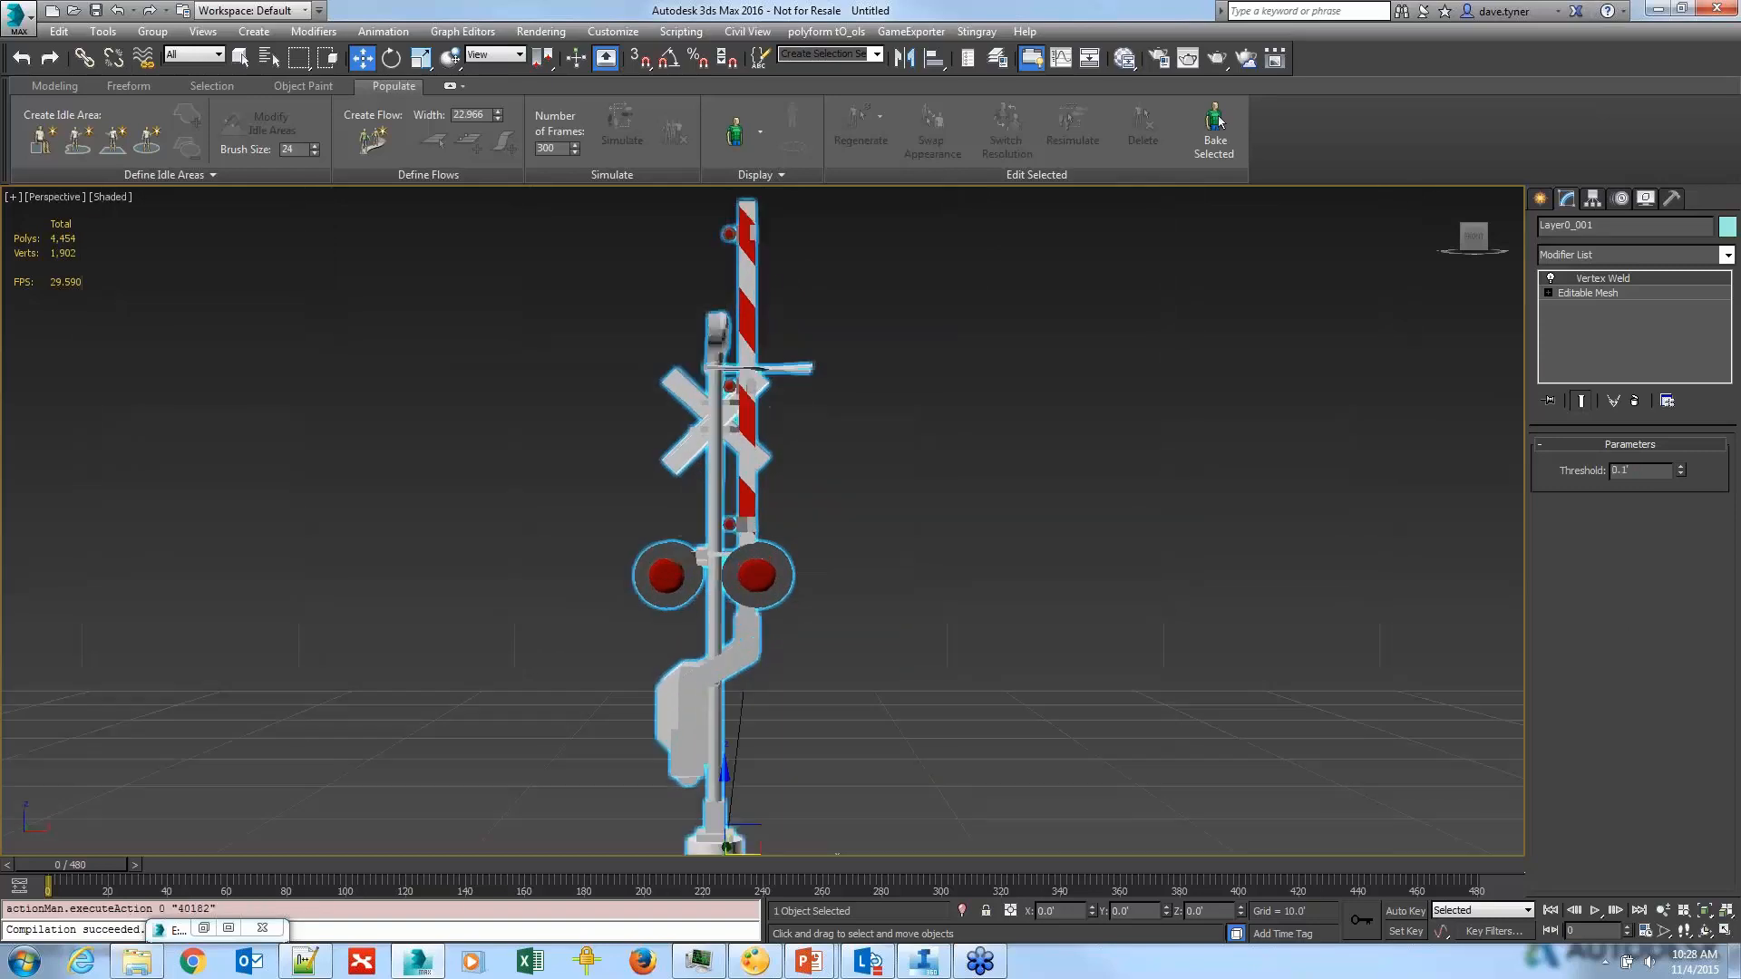
key(z)
alt+middle_drag(825, 595, 553, 510)
scroll(685, 617, up, 8)
scroll(554, 510, up, 5)
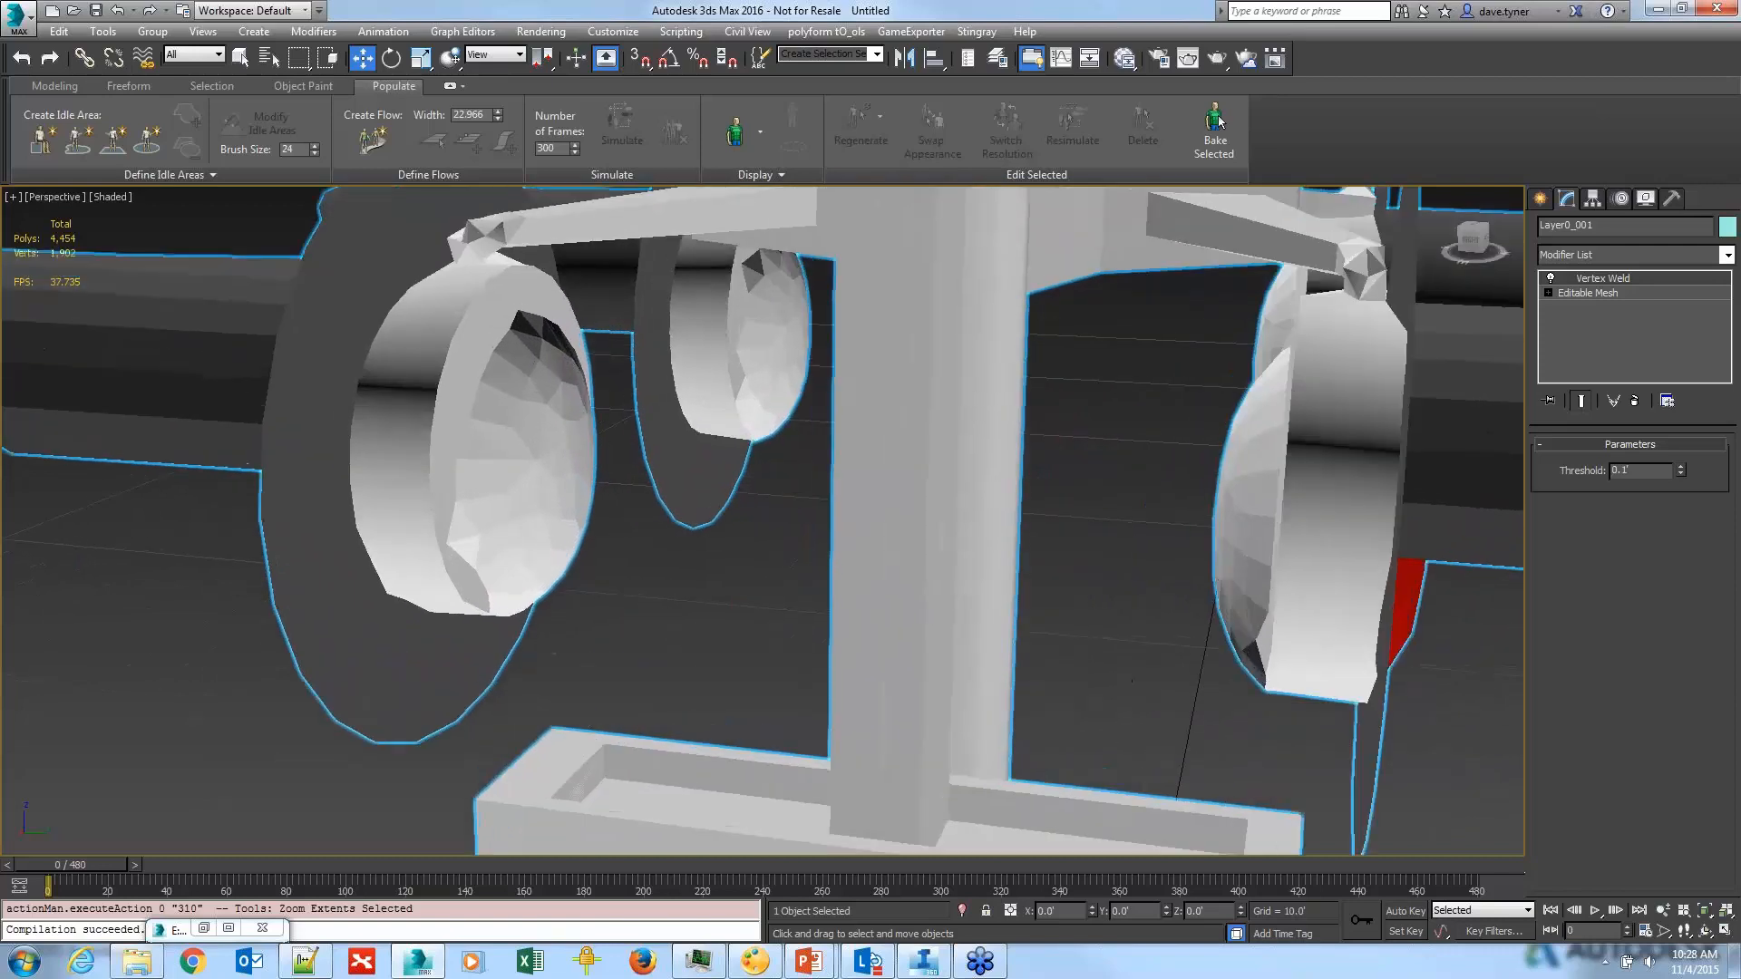
scroll(542, 476, up, 2)
middle_drag(542, 477, 527, 513)
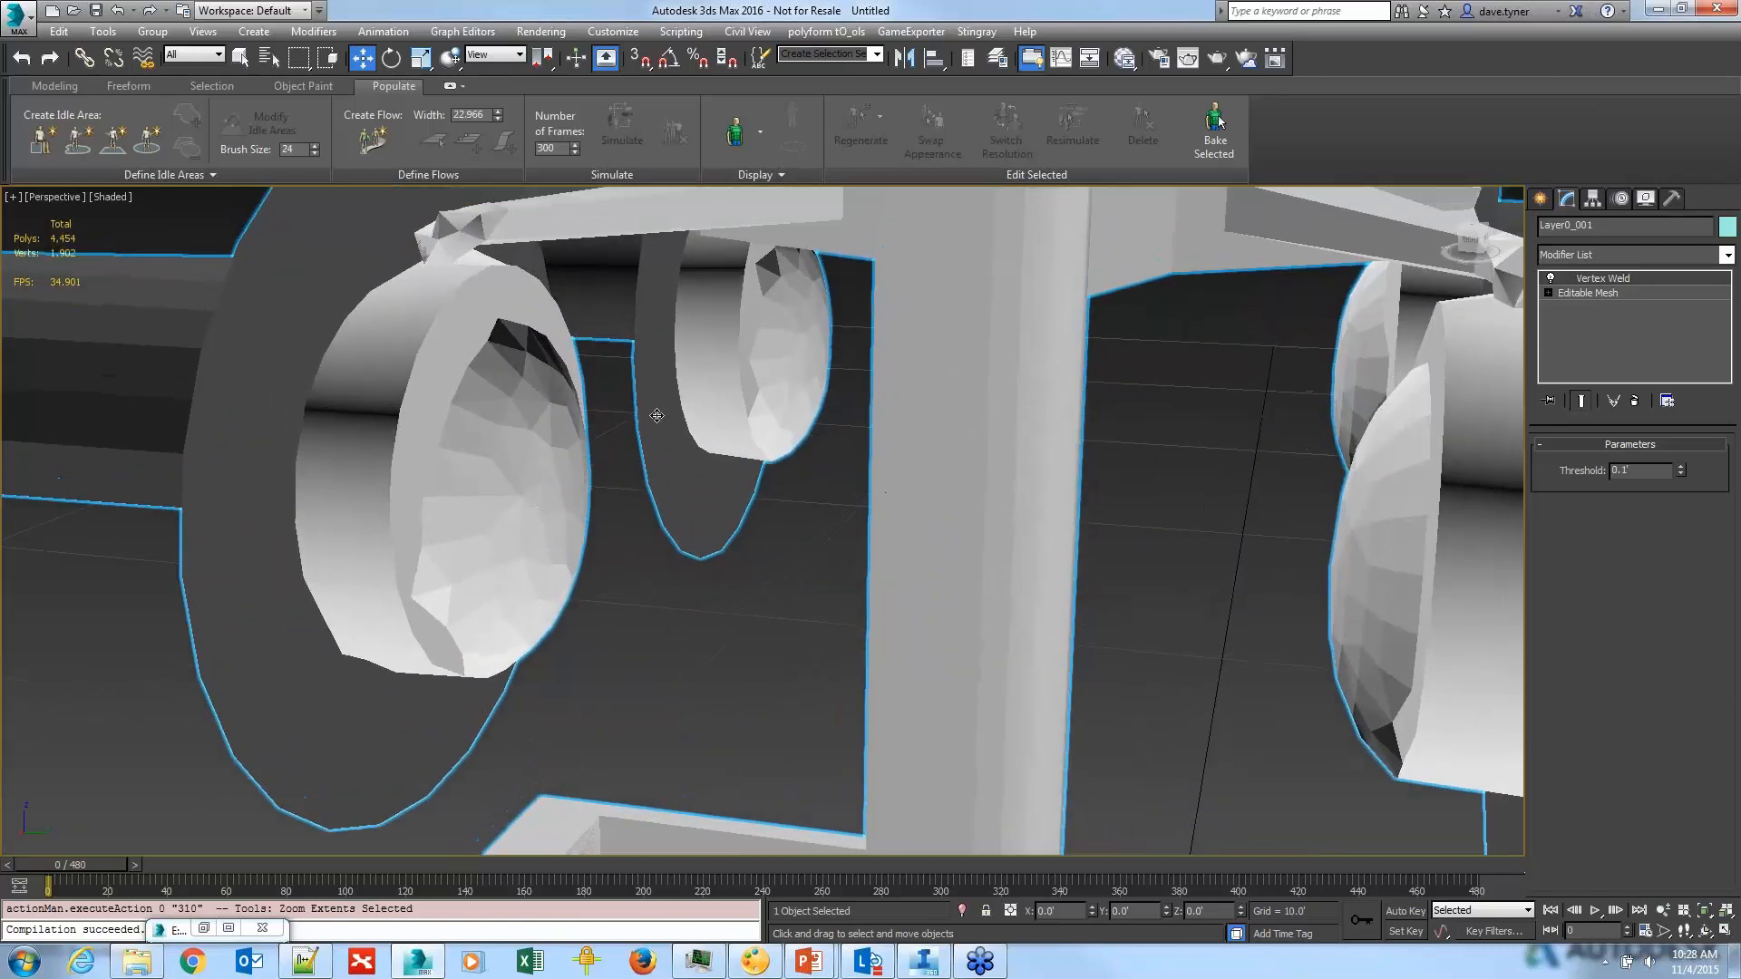
mouse_move(655, 417)
middle_down()
mouse_move(539, 522)
mouse_move(342, 574)
mouse_move(357, 459)
mouse_move(375, 466)
mouse_move(437, 416)
mouse_move(530, 378)
mouse_move(641, 419)
middle_up()
scroll(642, 419, down, 5)
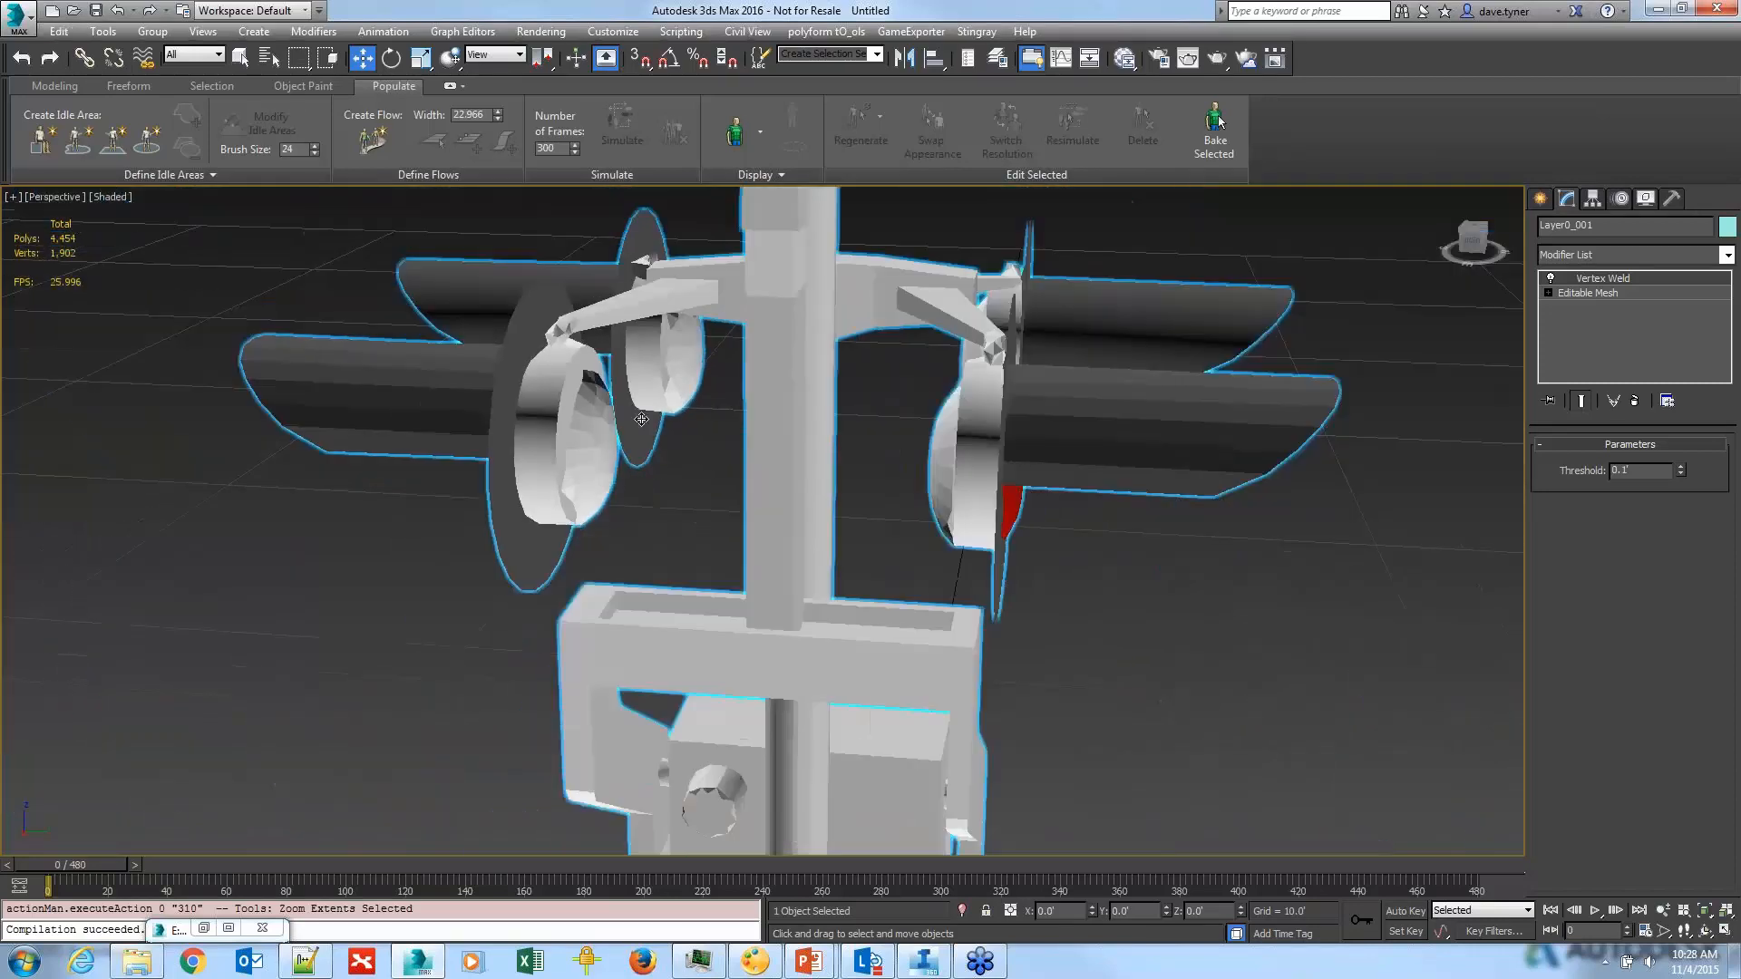
middle_drag(719, 583, 633, 501)
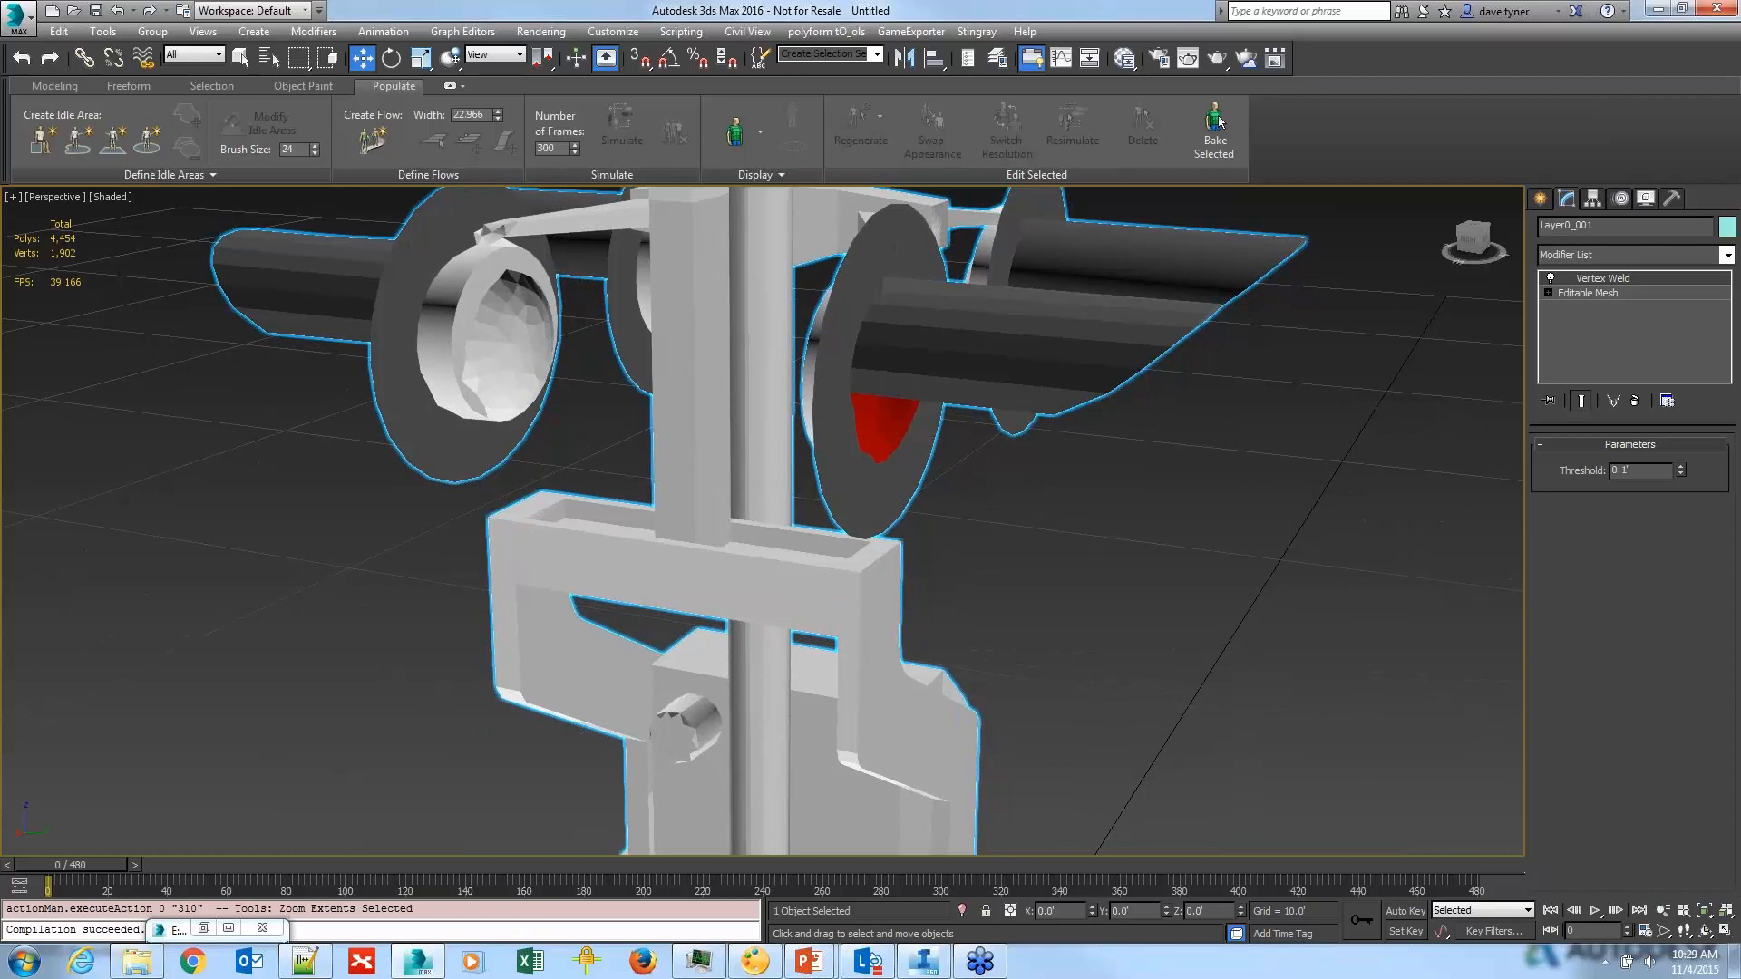
scroll(663, 676, up, 5)
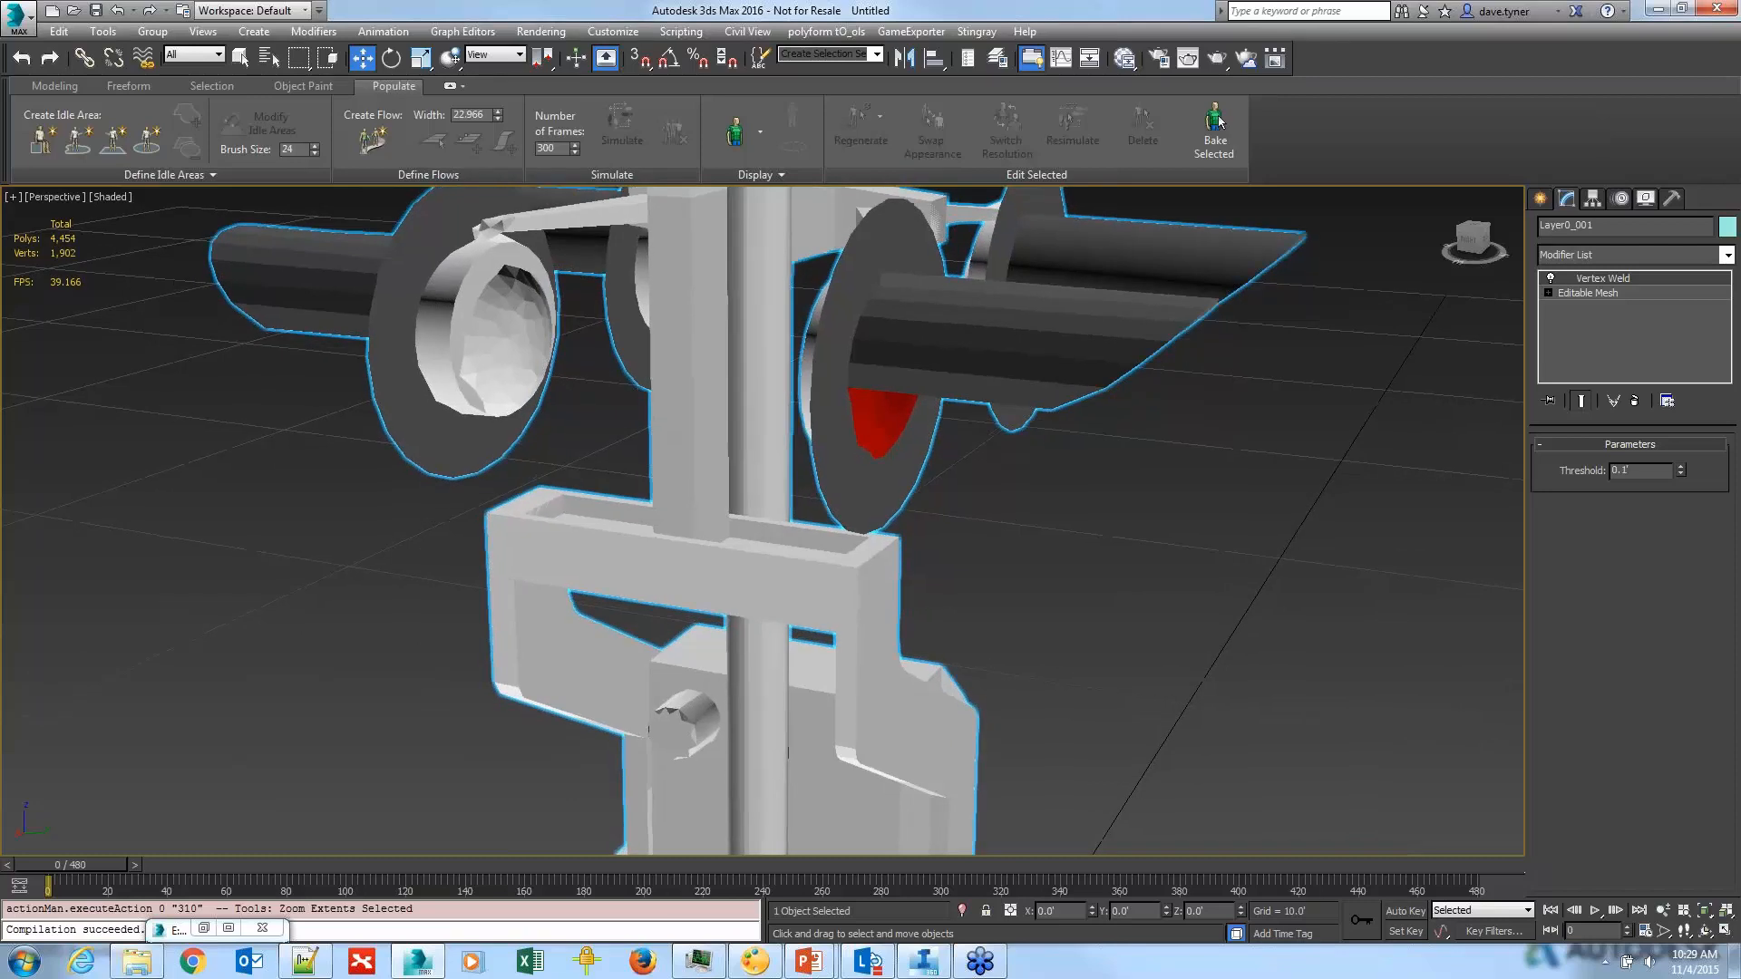
scroll(730, 600, down, 6)
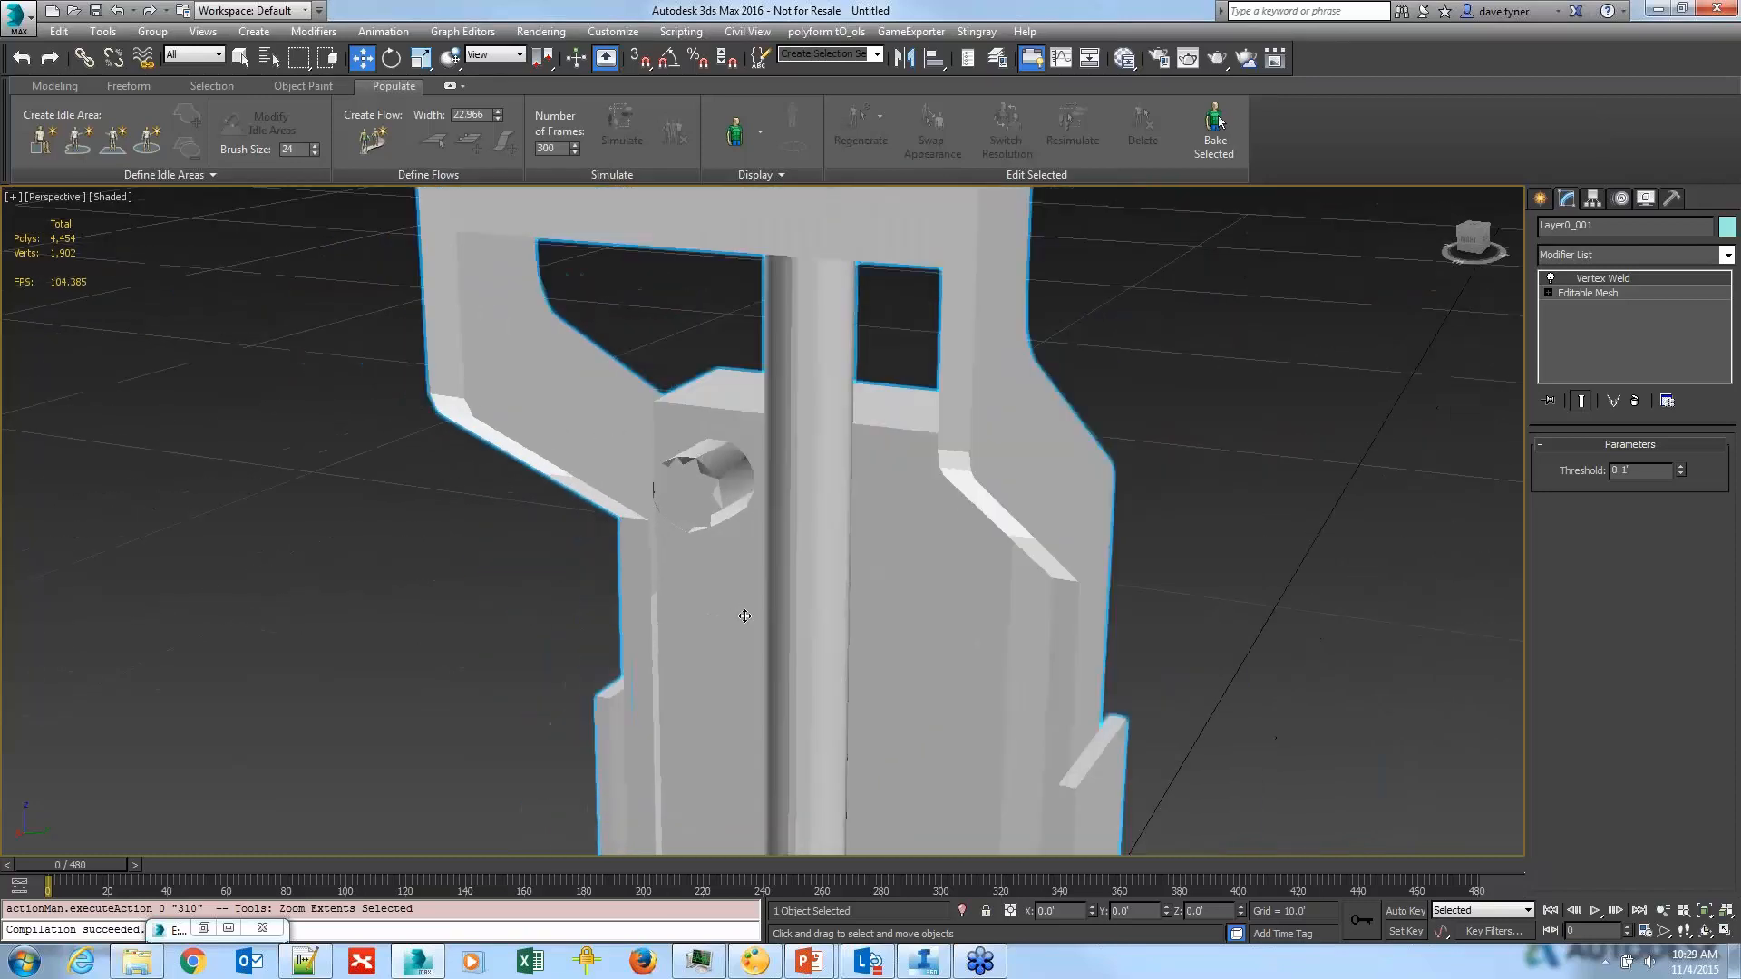
middle_drag(731, 600, 696, 386)
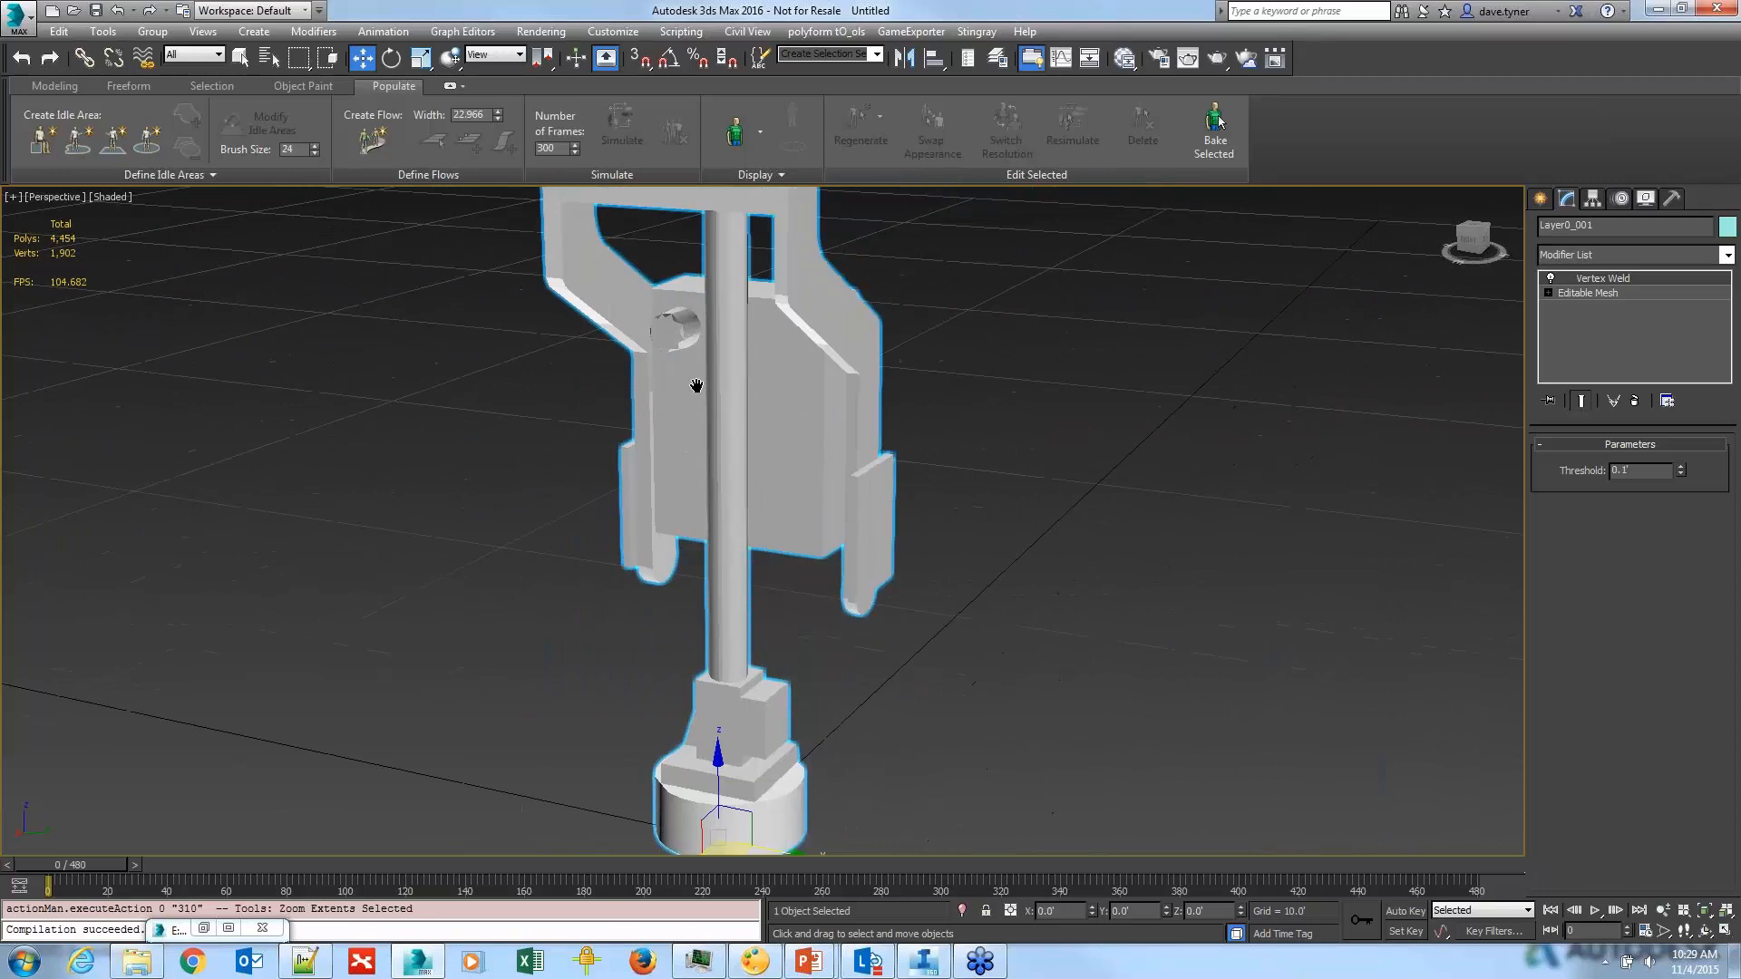
Step: Remove the Vertex Weld modifier from the crossing gate, deselect the model and return to the Front view
click(1634, 400)
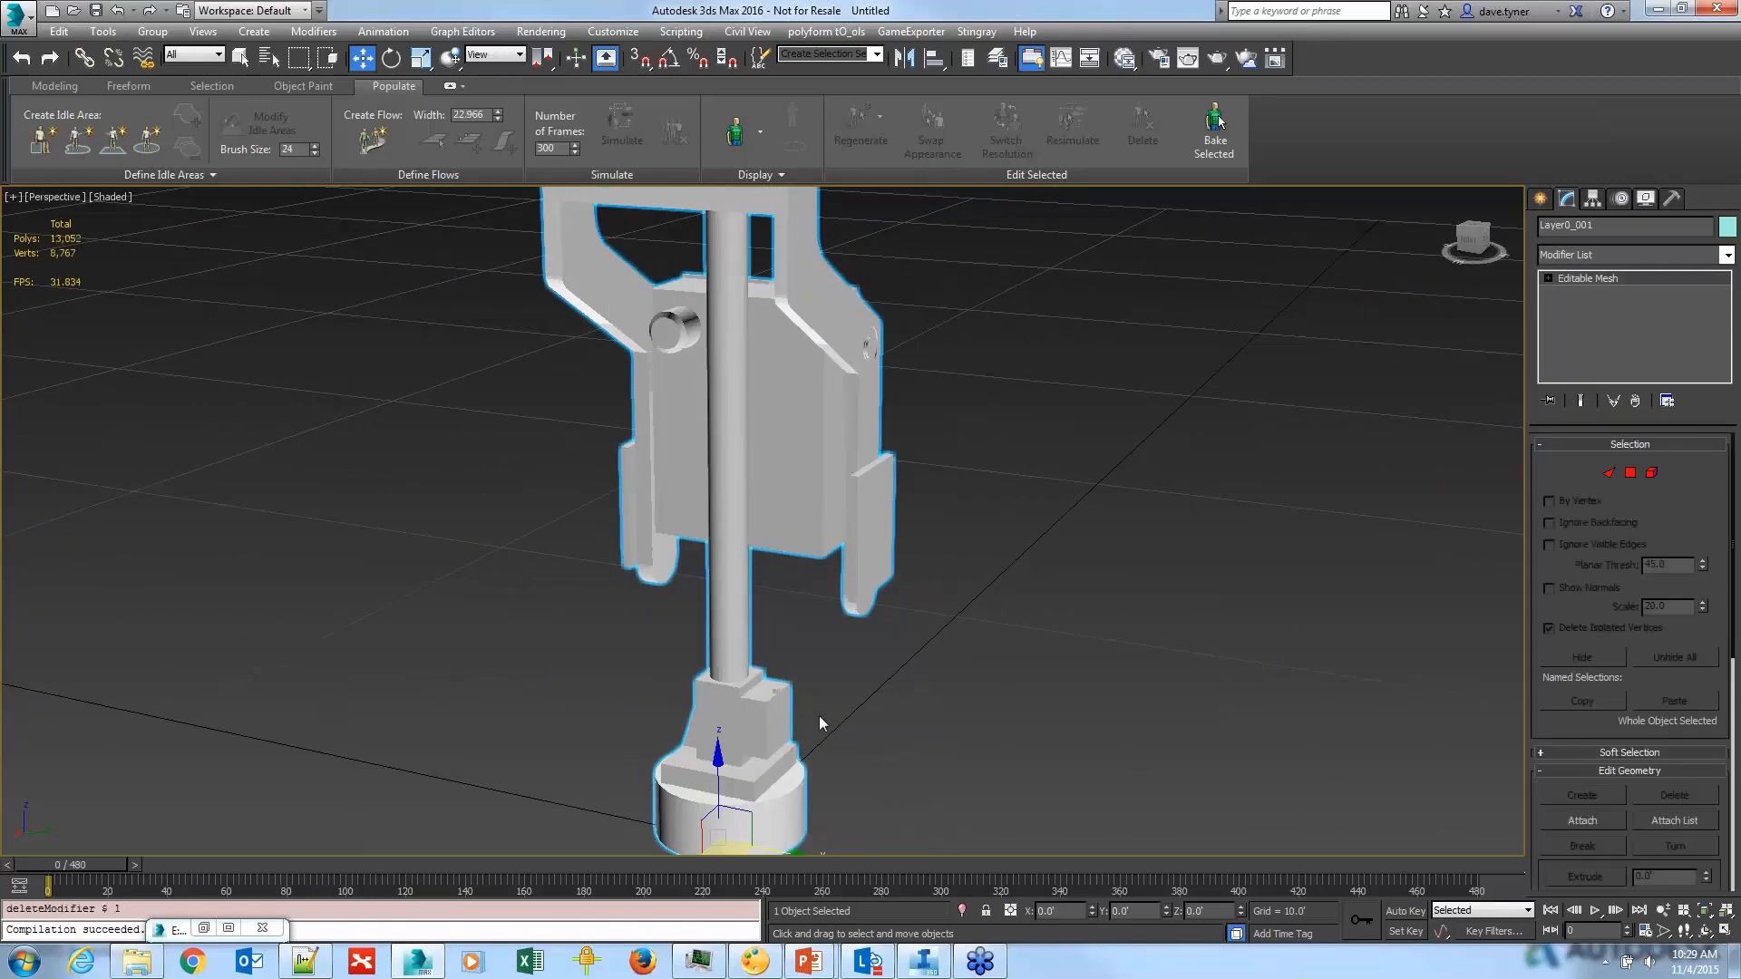
click(890, 660)
key(f)
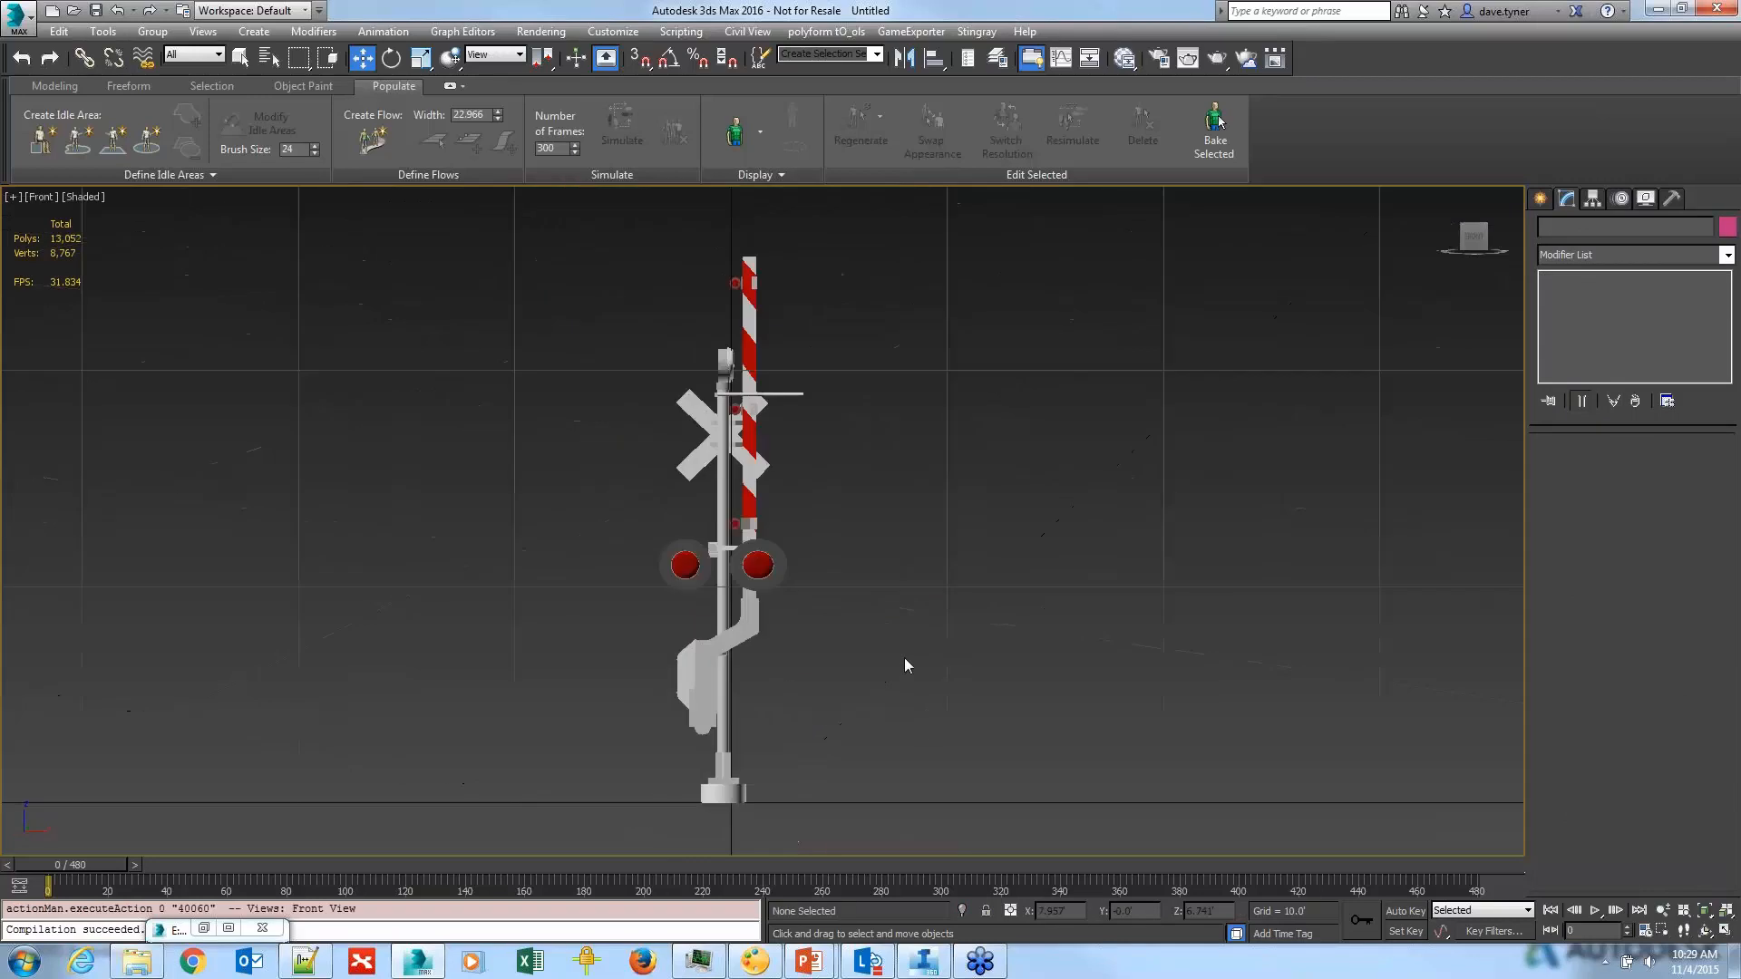
key(z)
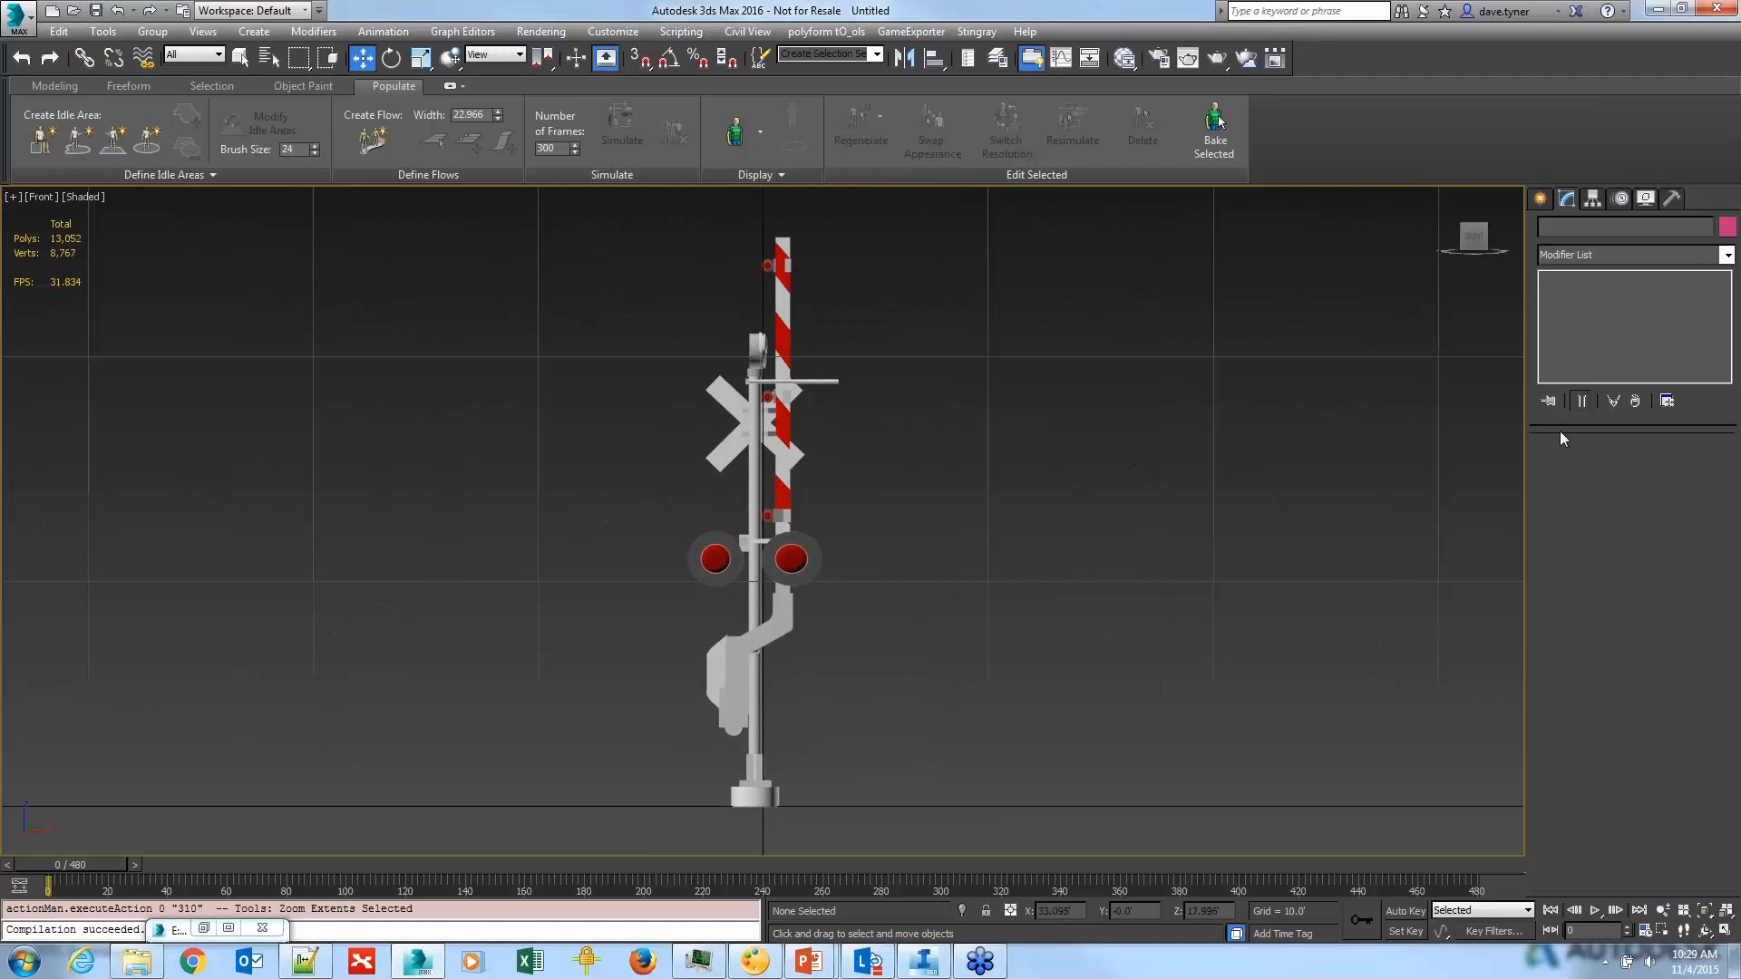
Step: Select the crossing gate mesh, enter its Element sub-object level and select the elements of the arm's lower bracket
click(767, 508)
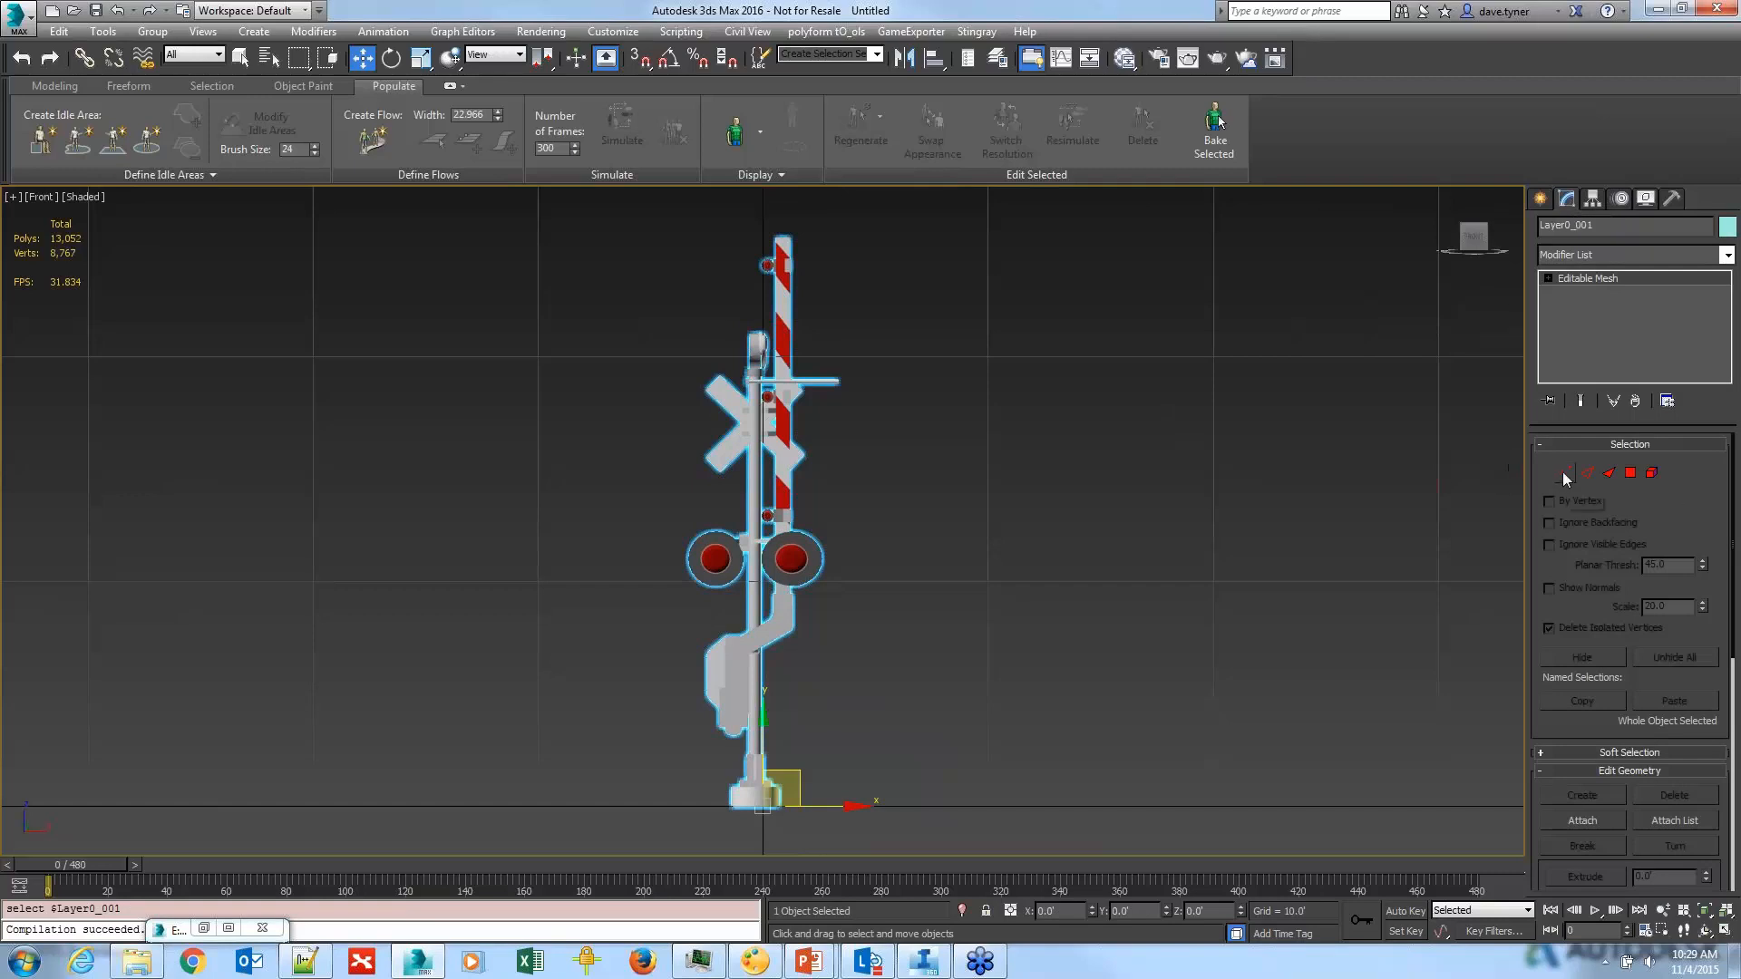
click(1549, 278)
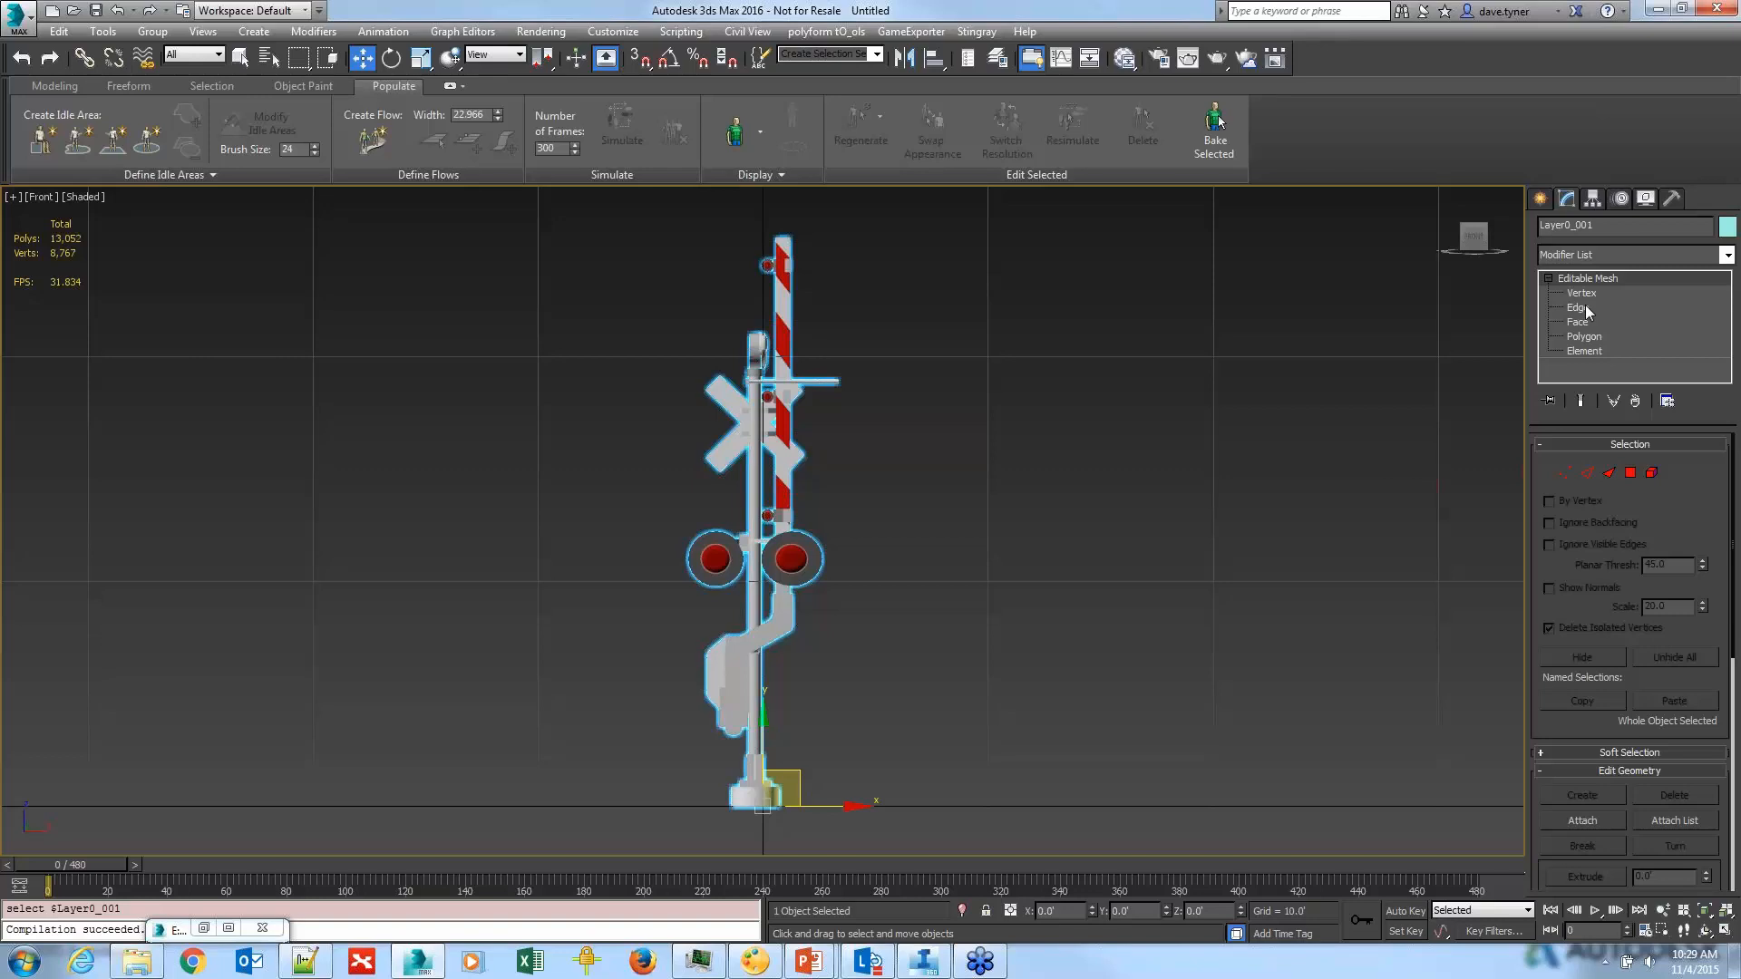
click(1593, 352)
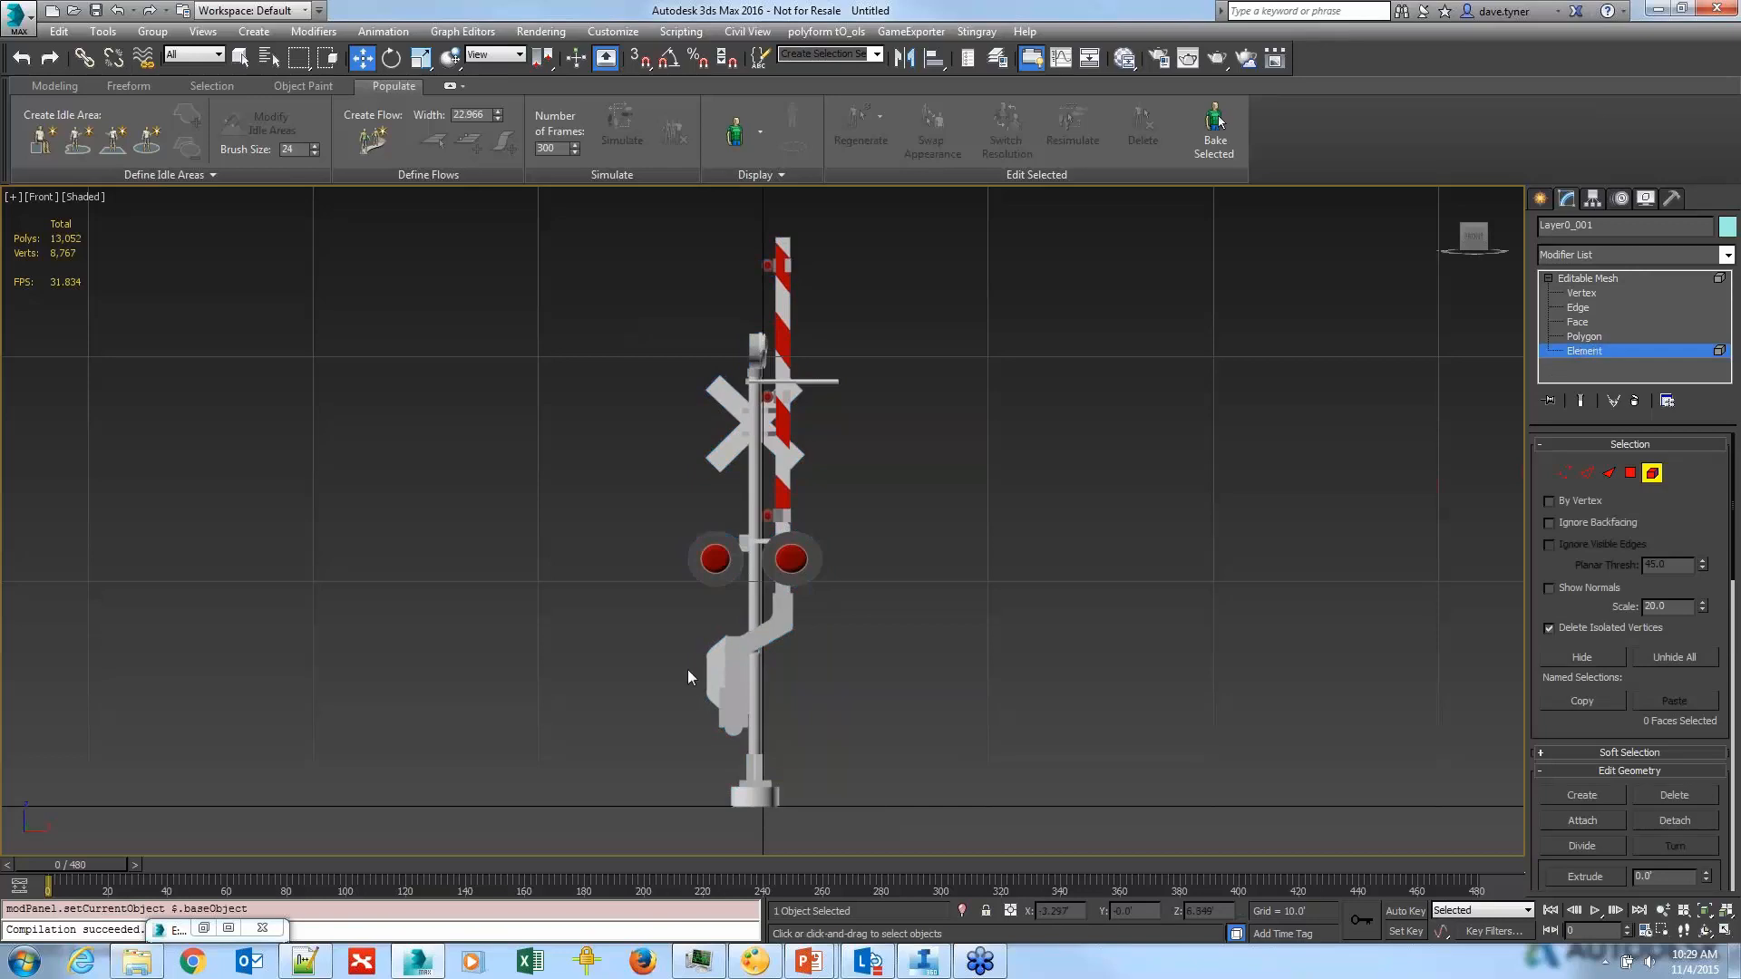
middle_drag(691, 680, 816, 630)
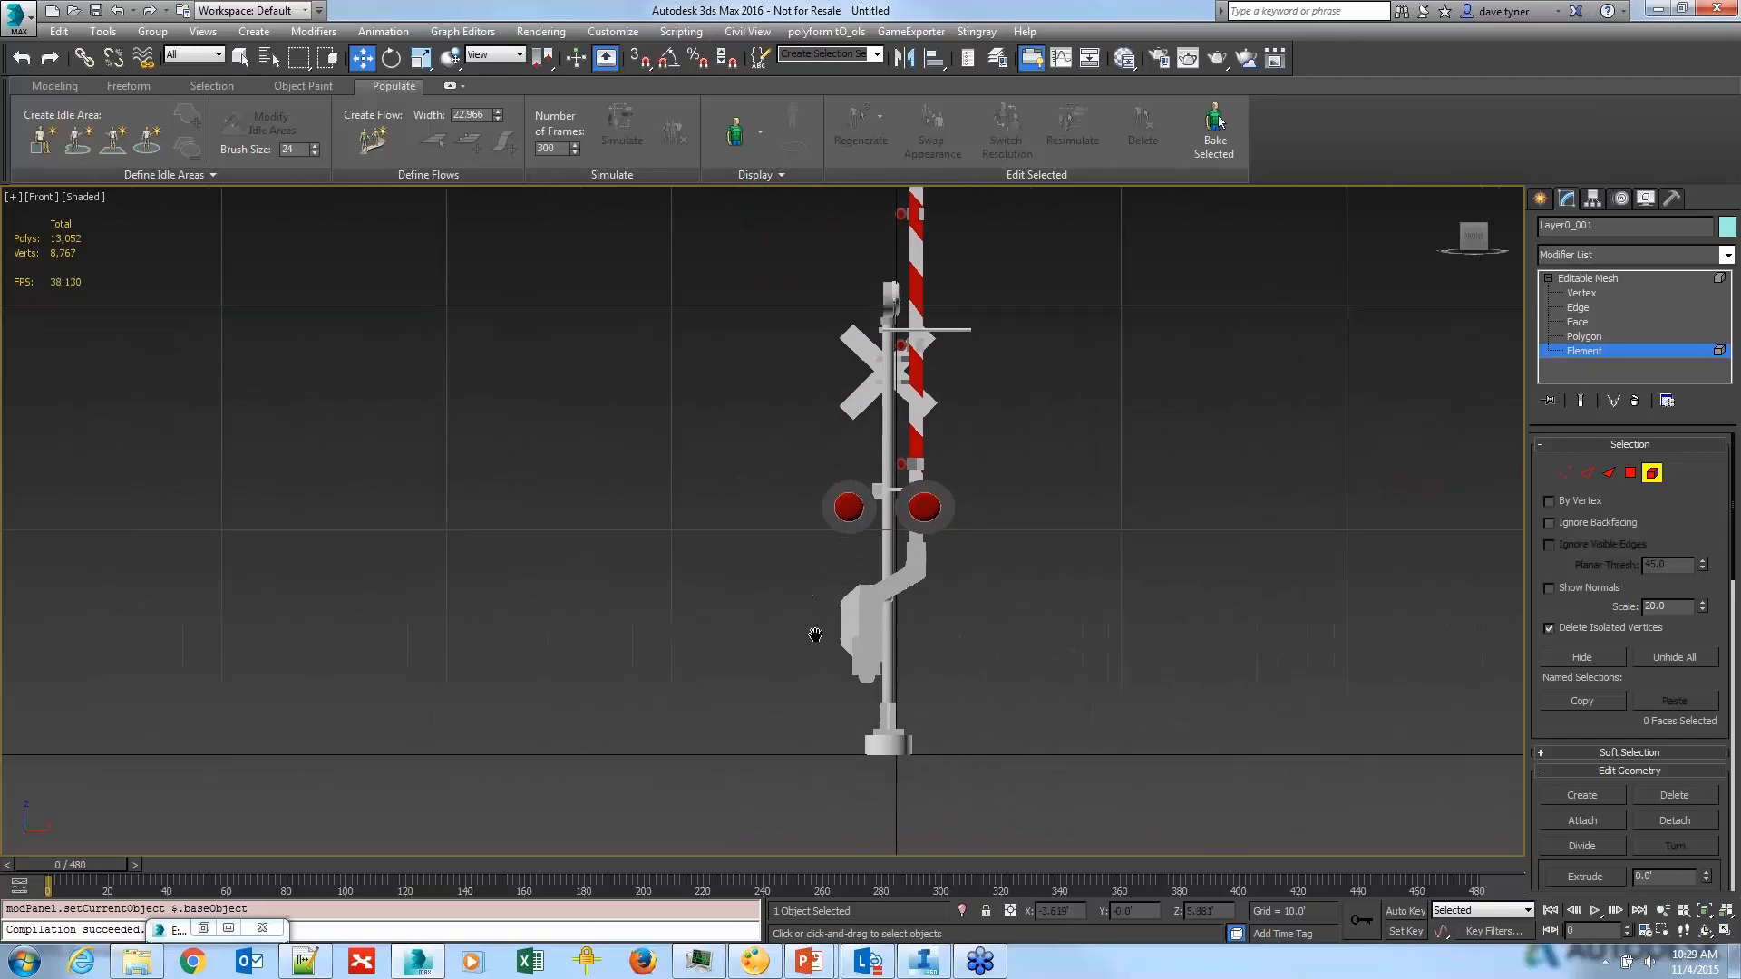
scroll(844, 673, up, 5)
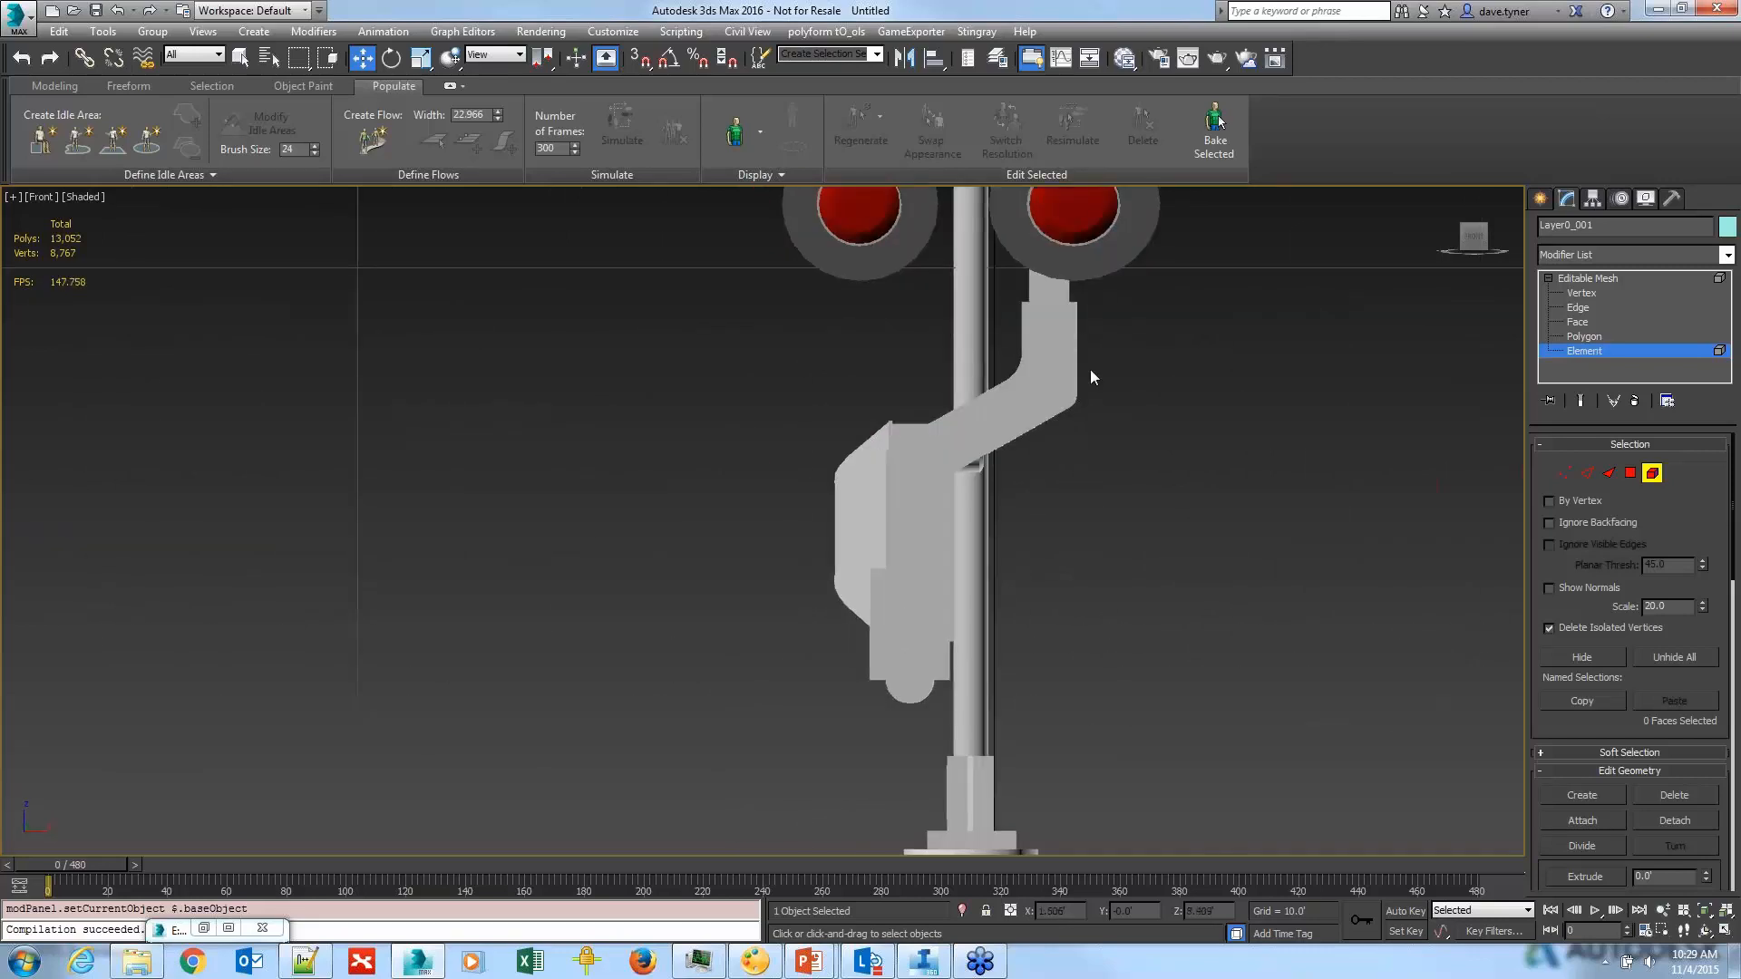
middle_drag(1039, 364, 991, 702)
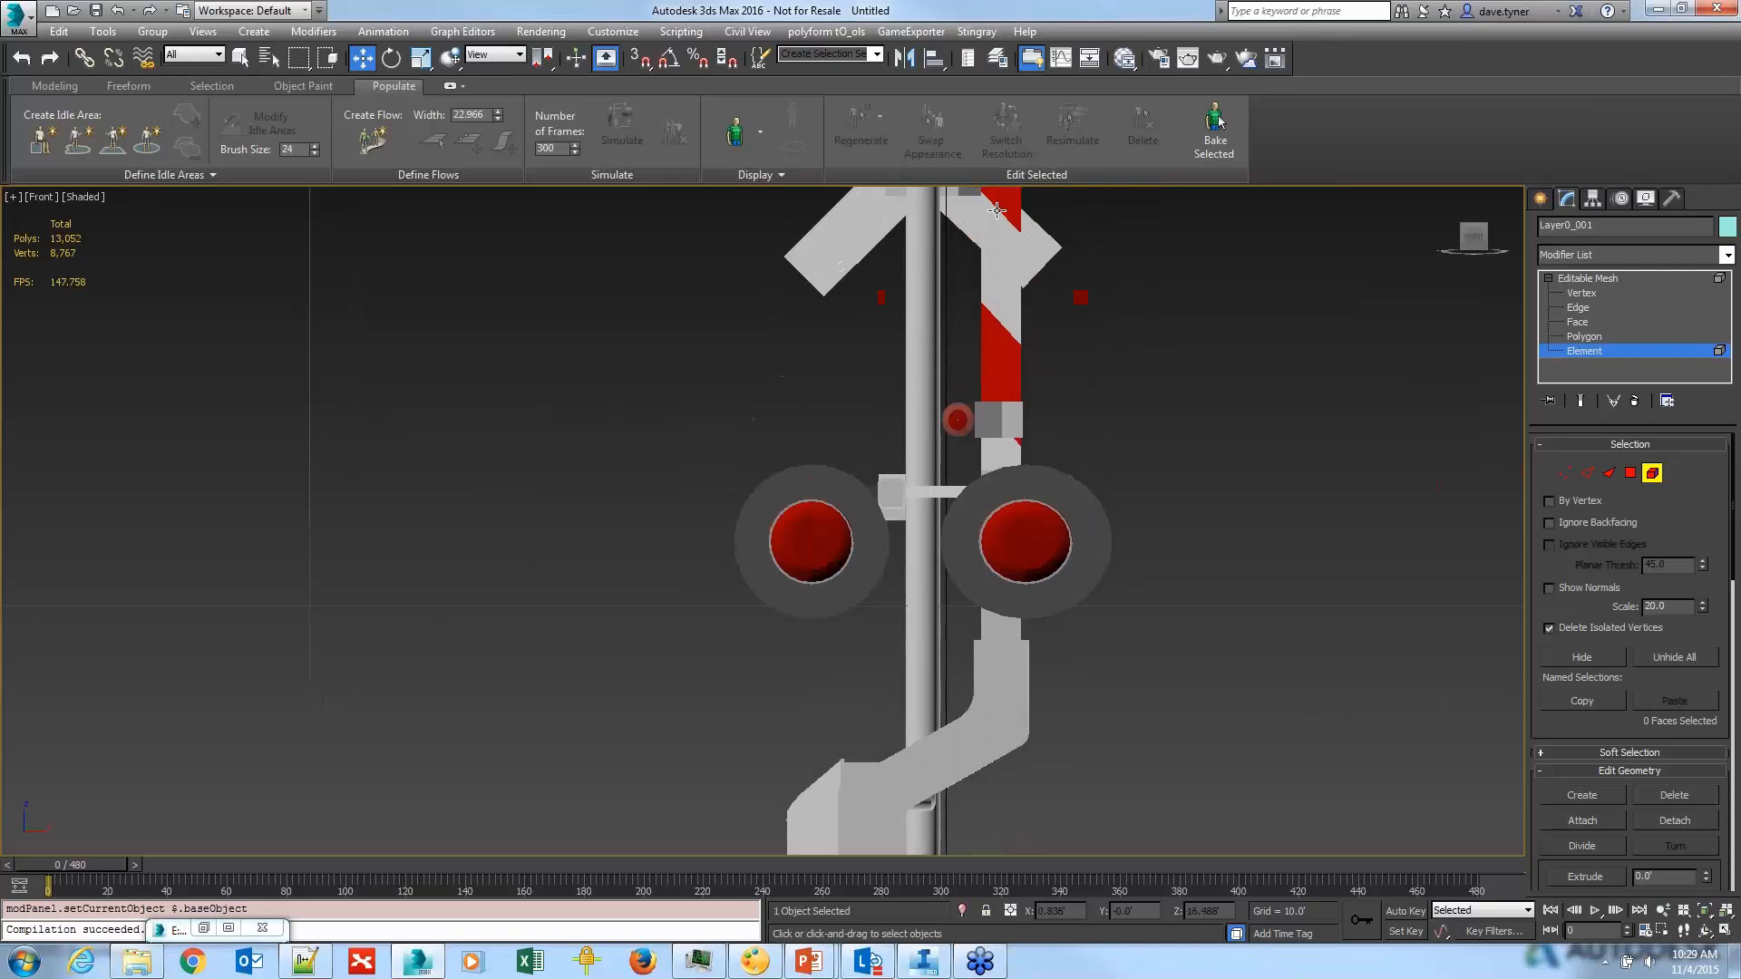
middle_drag(994, 771, 949, 679)
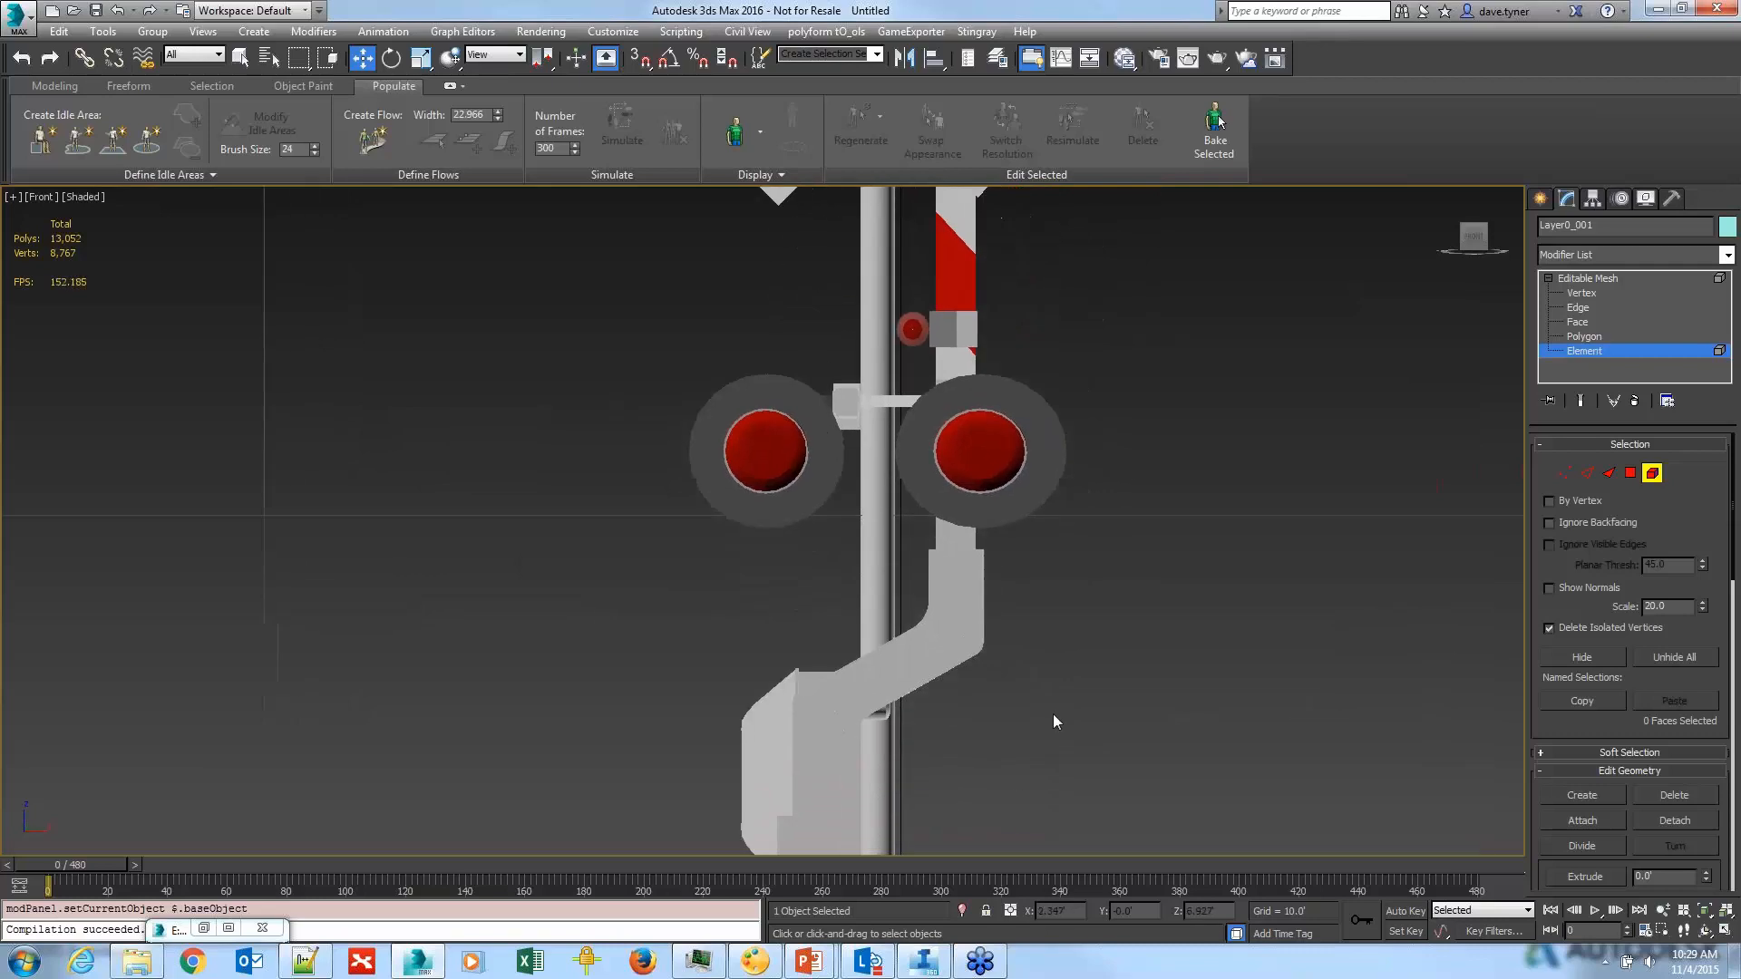
drag(1052, 715, 916, 544)
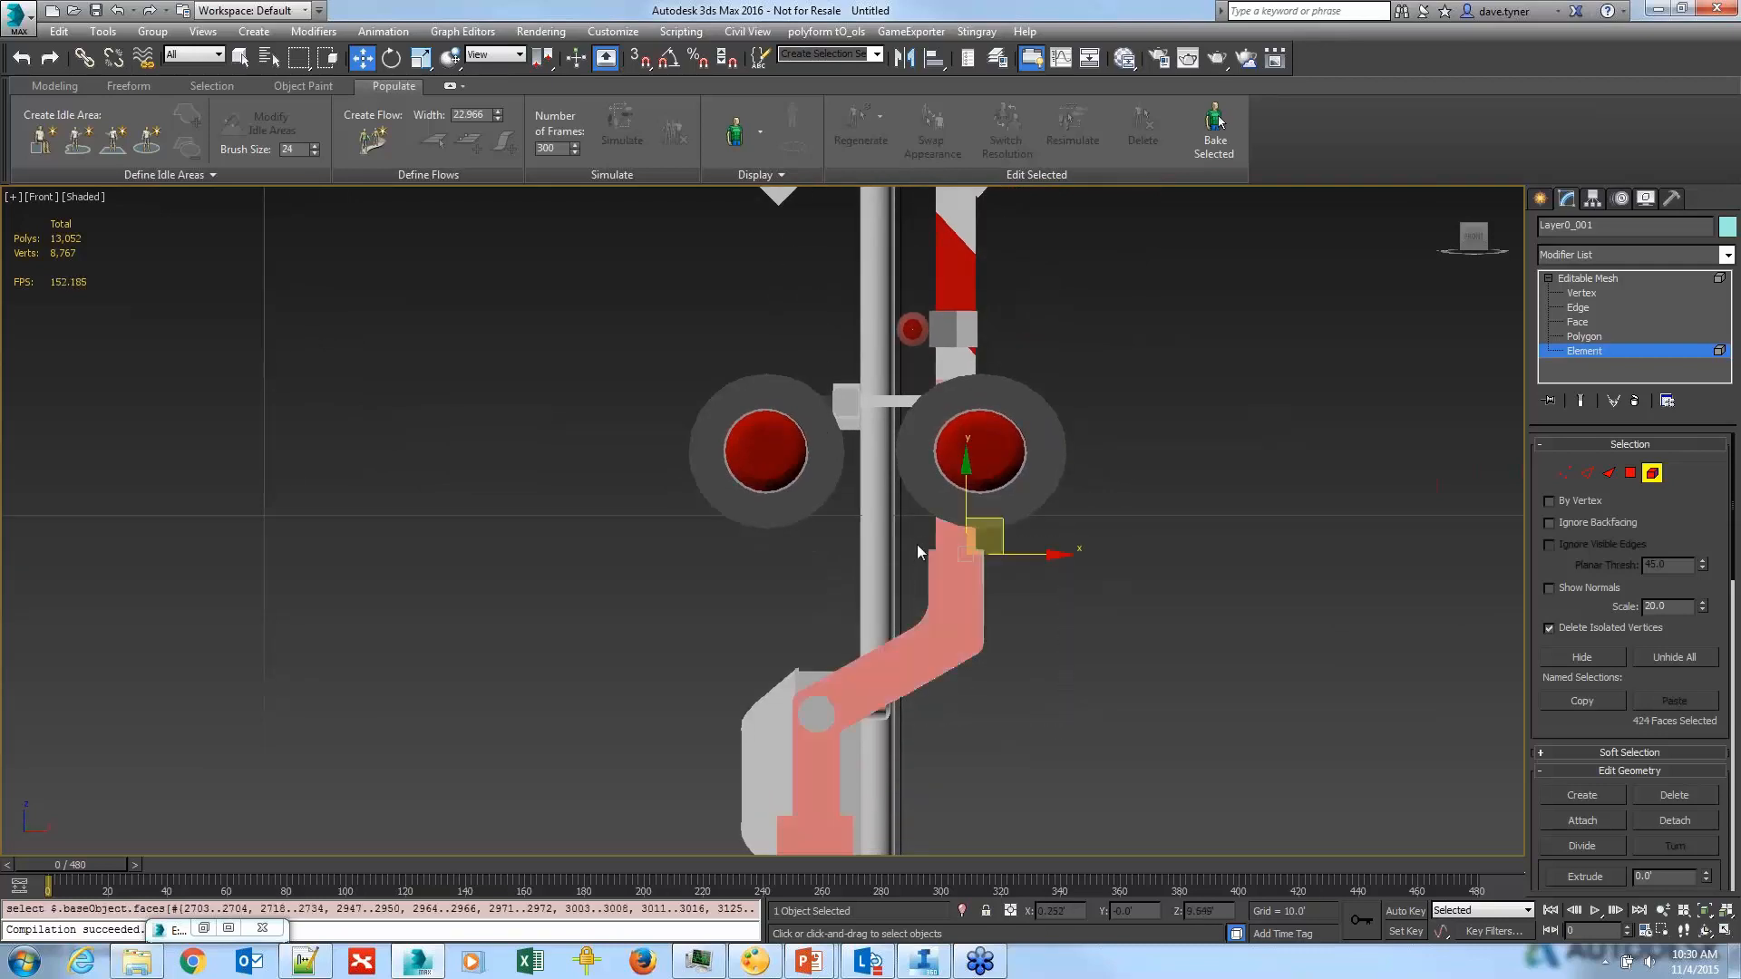
Step: Add the arm's lower striped section with its light and the red stripe in front of the crossbuck to the element selection
middle_drag(922, 787, 1052, 914)
scroll(987, 502, up, 4)
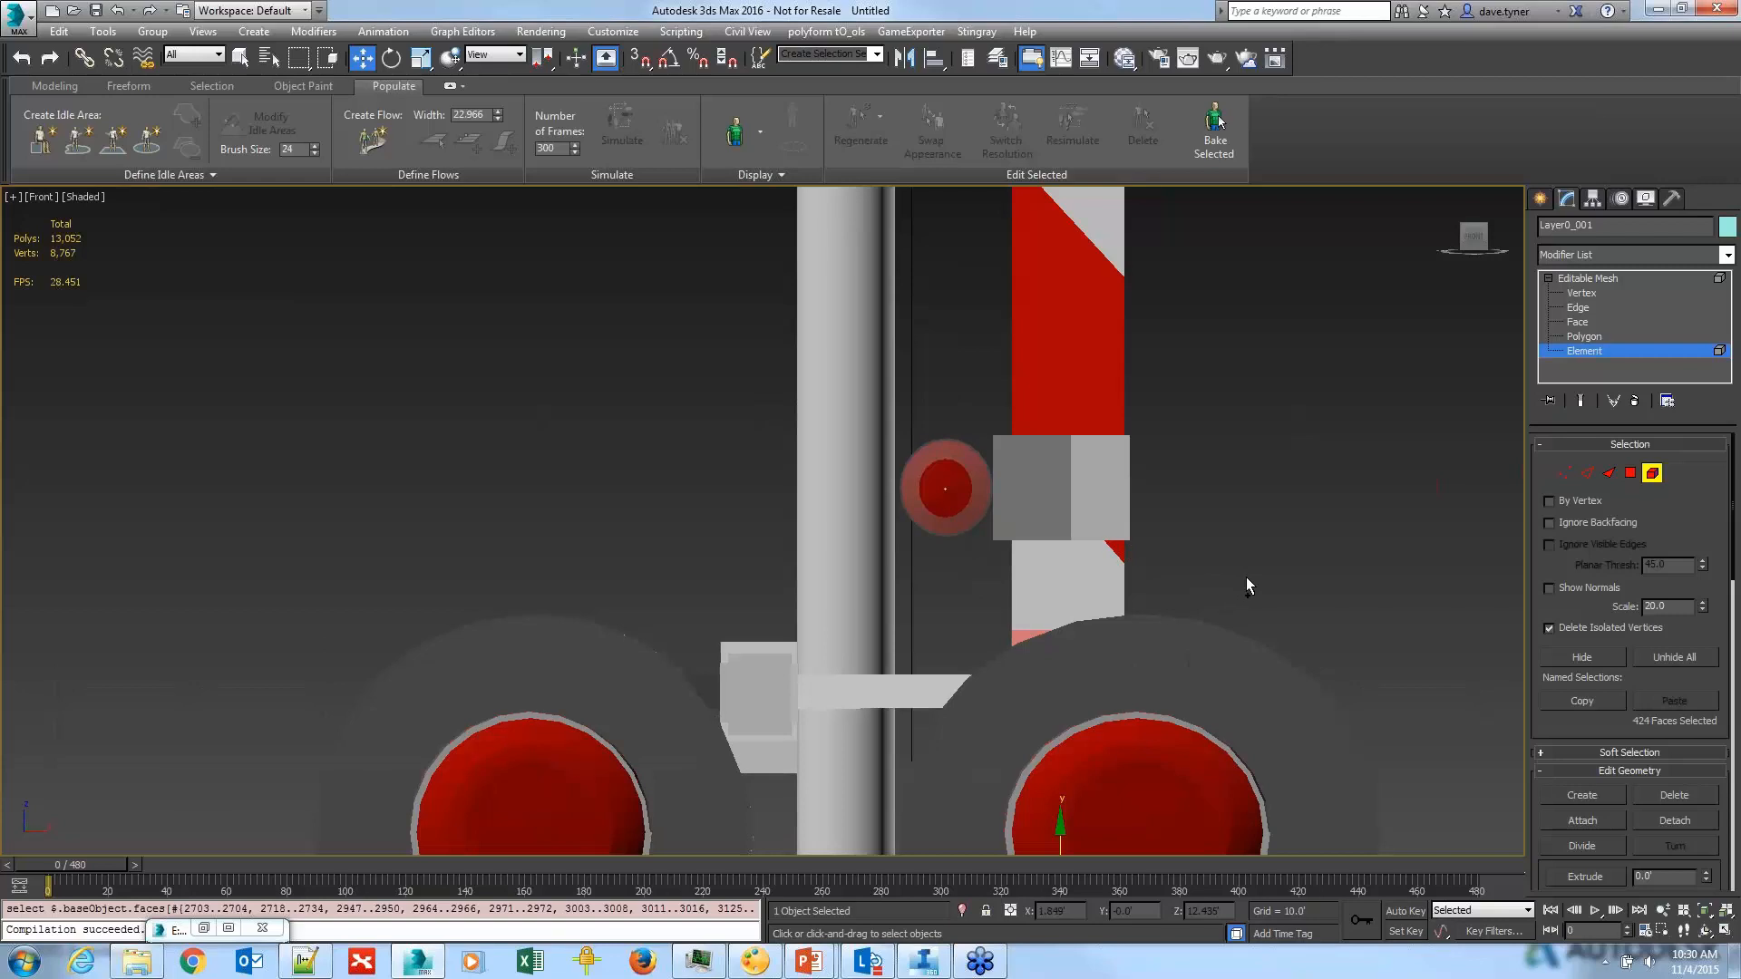
drag(1243, 687, 949, 326)
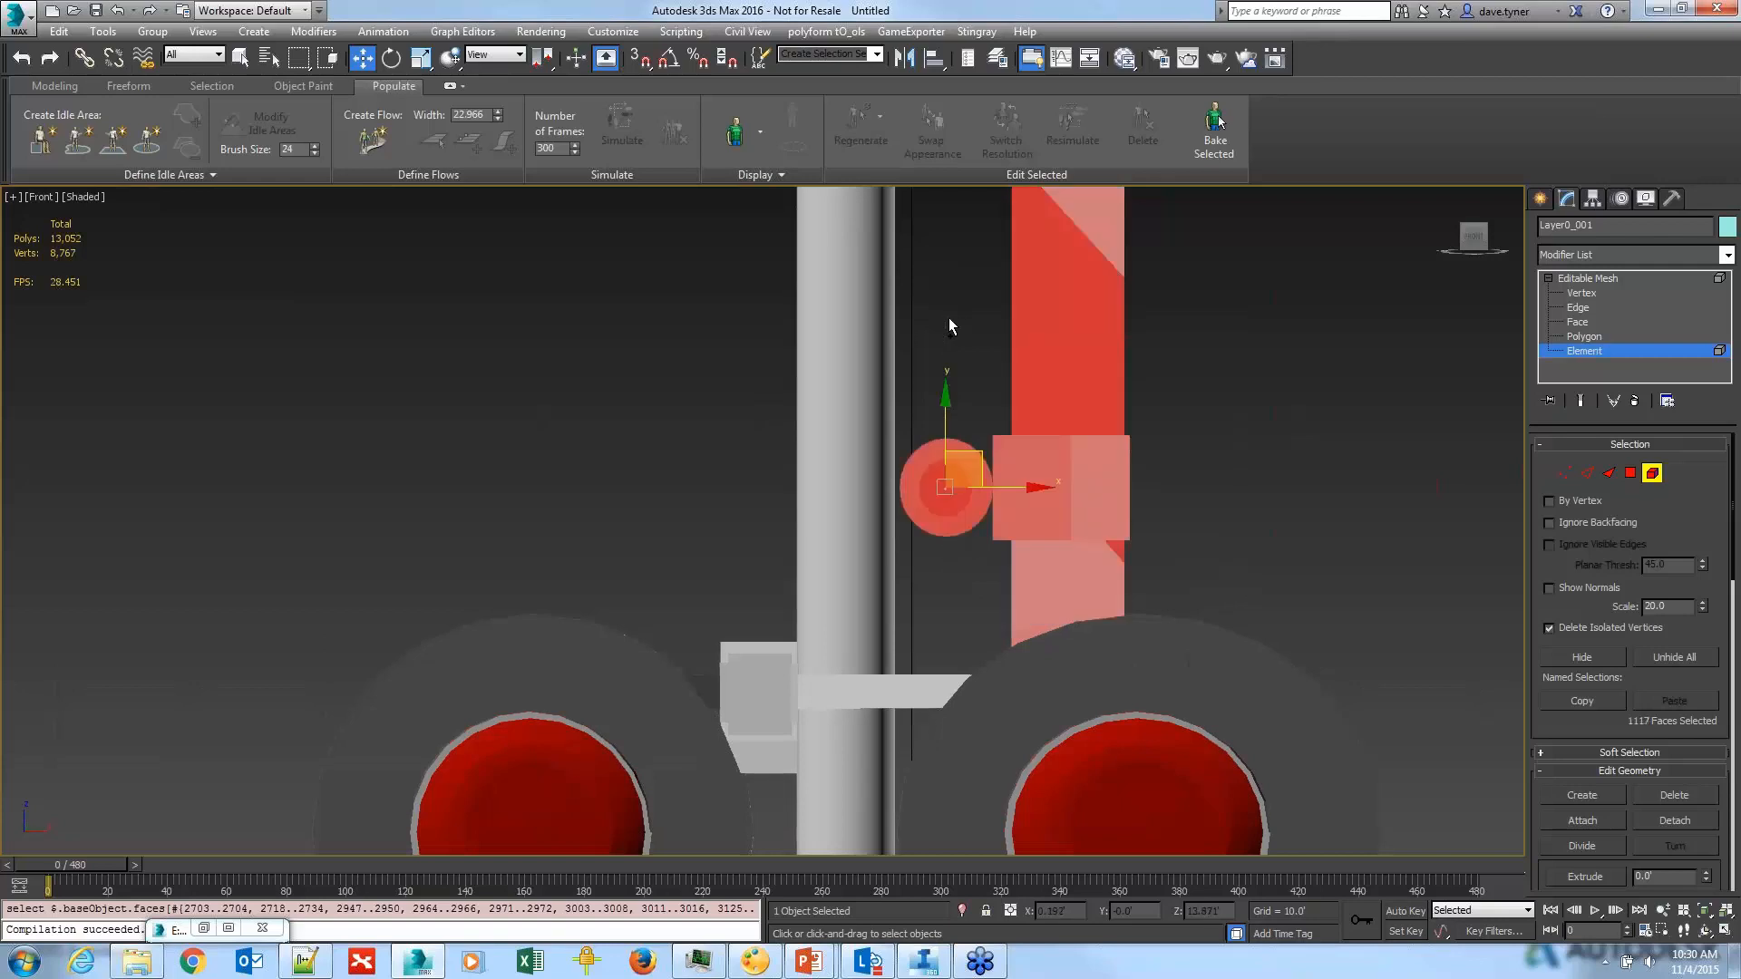
middle_drag(1286, 387, 1333, 699)
scroll(1339, 411, down, 2)
middle_drag(1338, 411, 1380, 699)
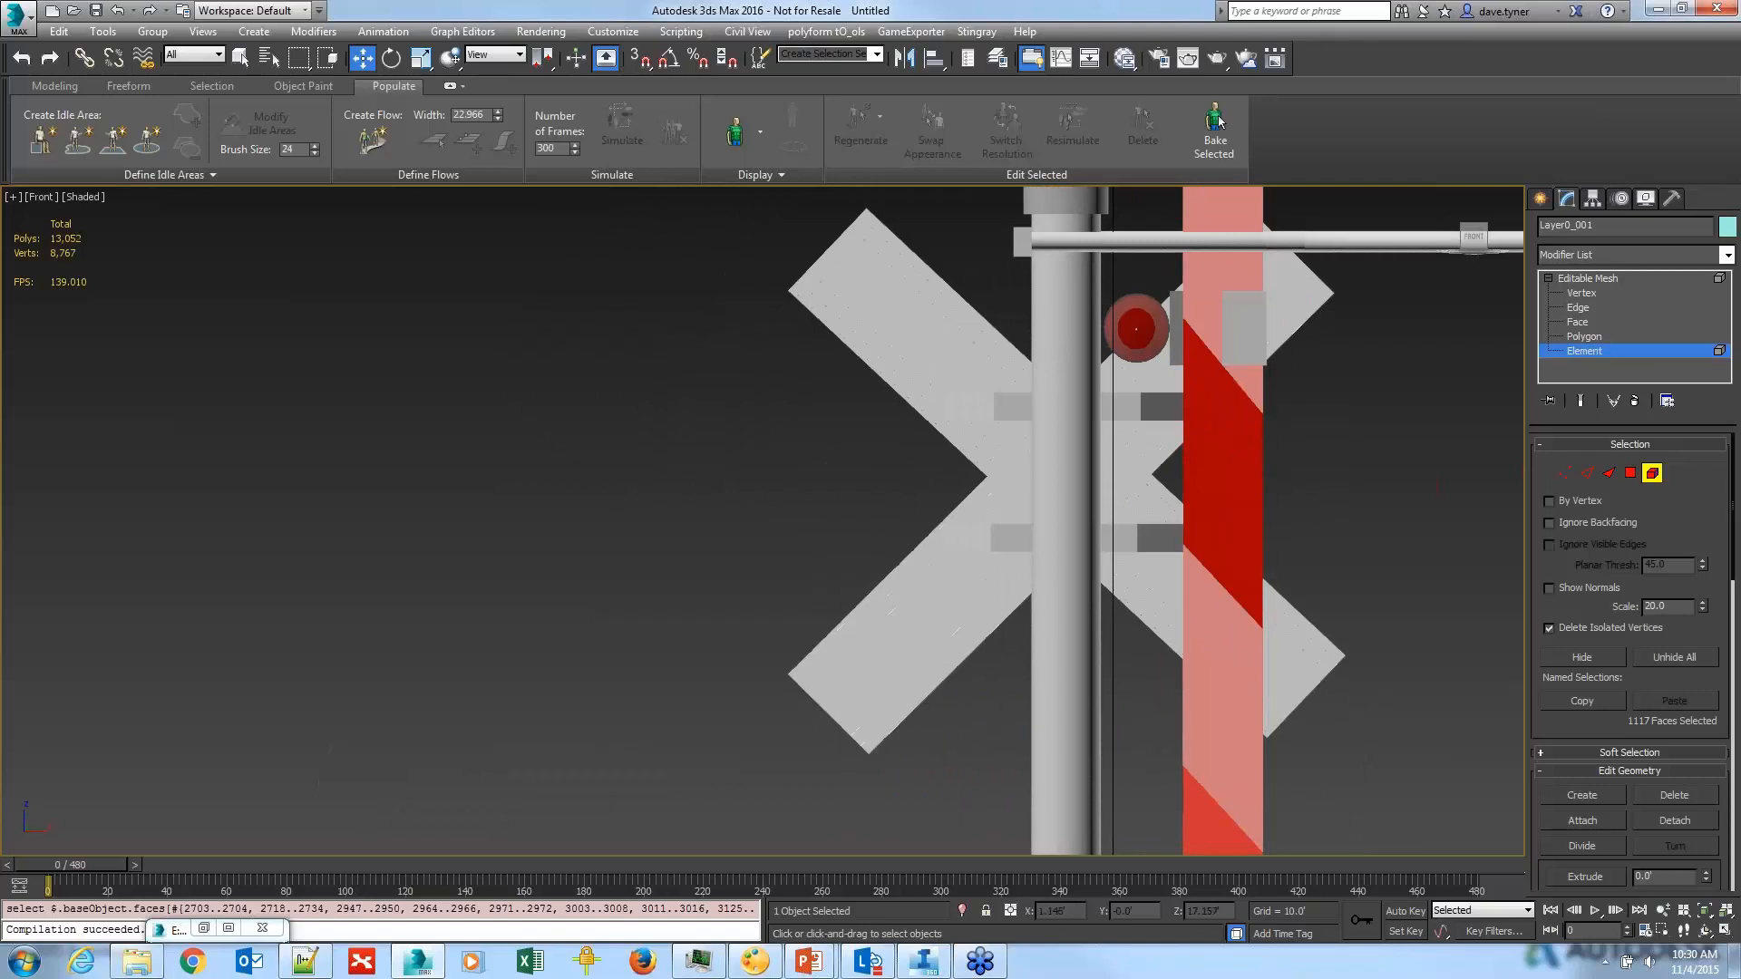
ctrl+click(1238, 470)
scroll(1393, 427, up, 2)
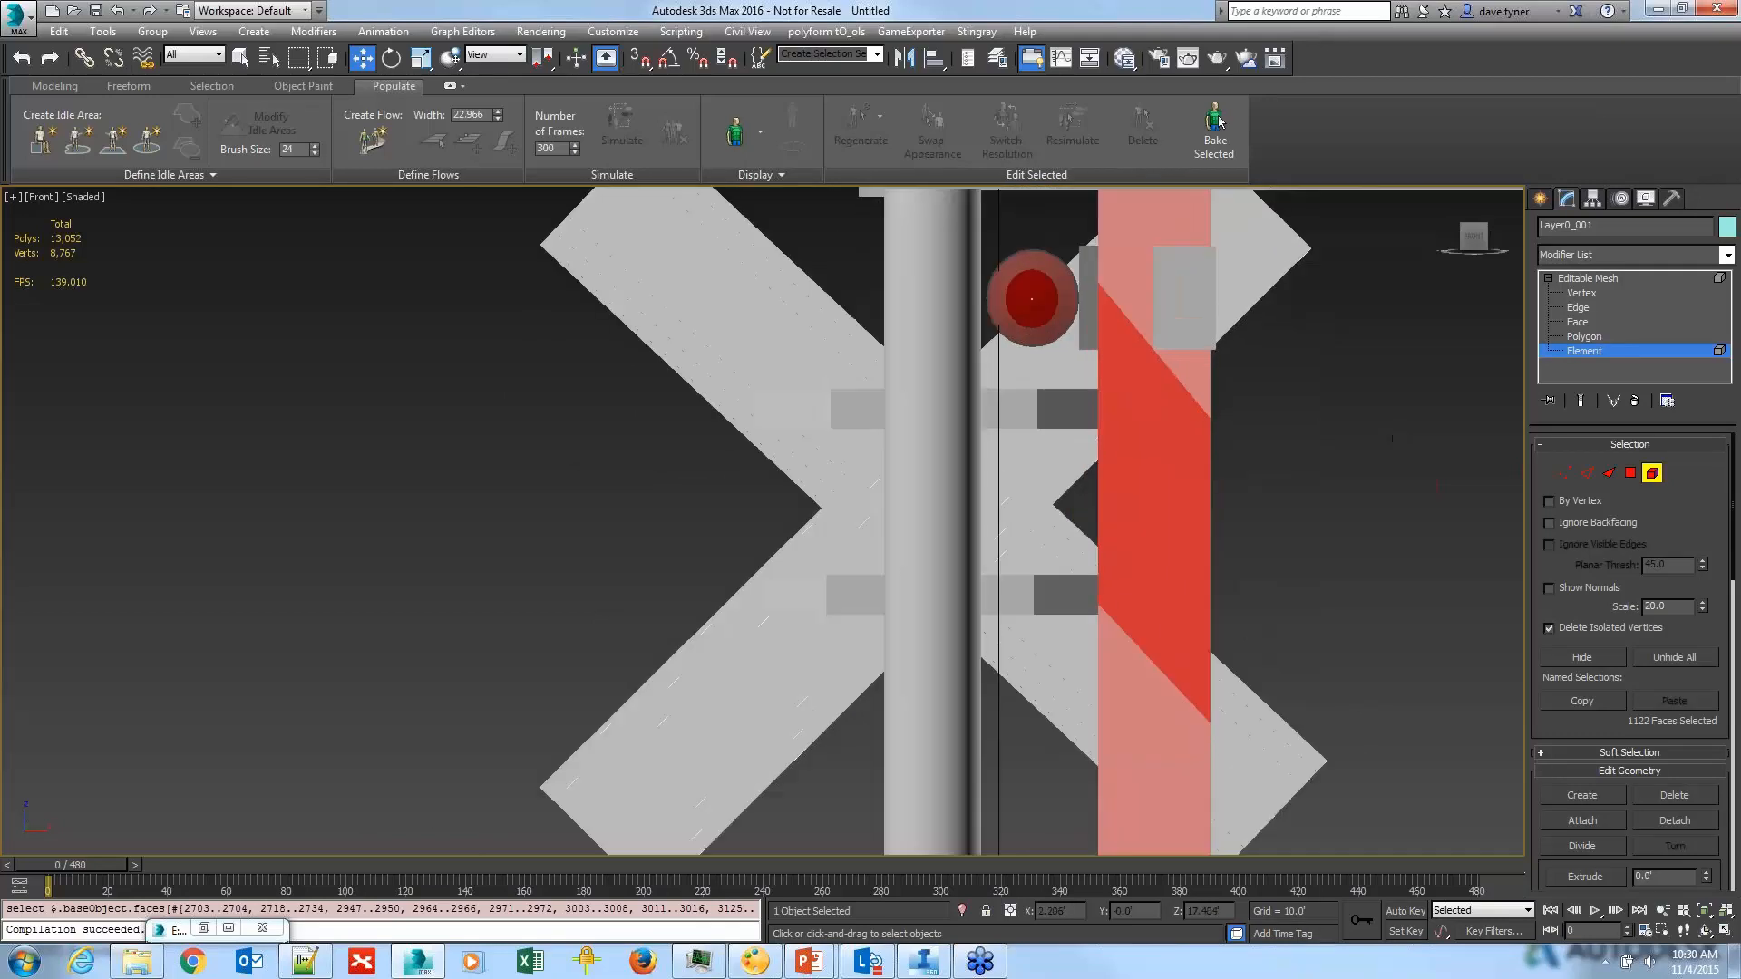
Step: Extend the element selection with the arm's upper stripes and its top light
middle_drag(1392, 427, 1505, 694)
scroll(1502, 639, down, 2)
scroll(1440, 579, down, 4)
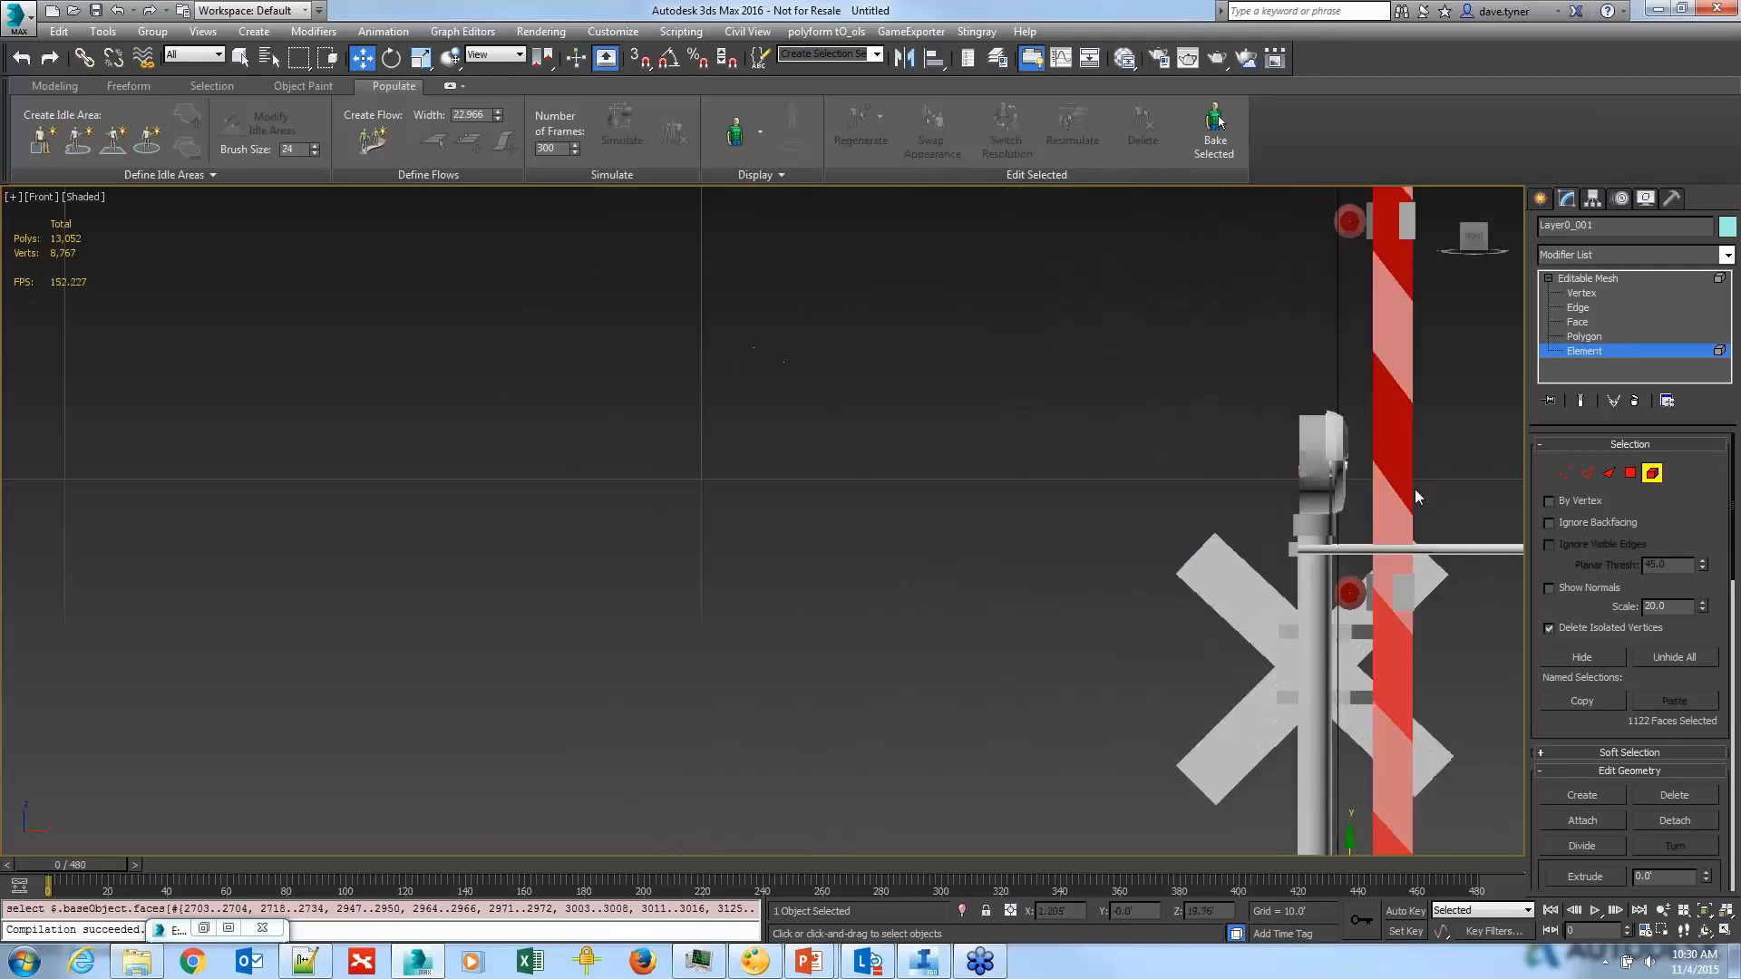
scroll(1392, 513, down, 1)
drag(1416, 469, 1297, 290)
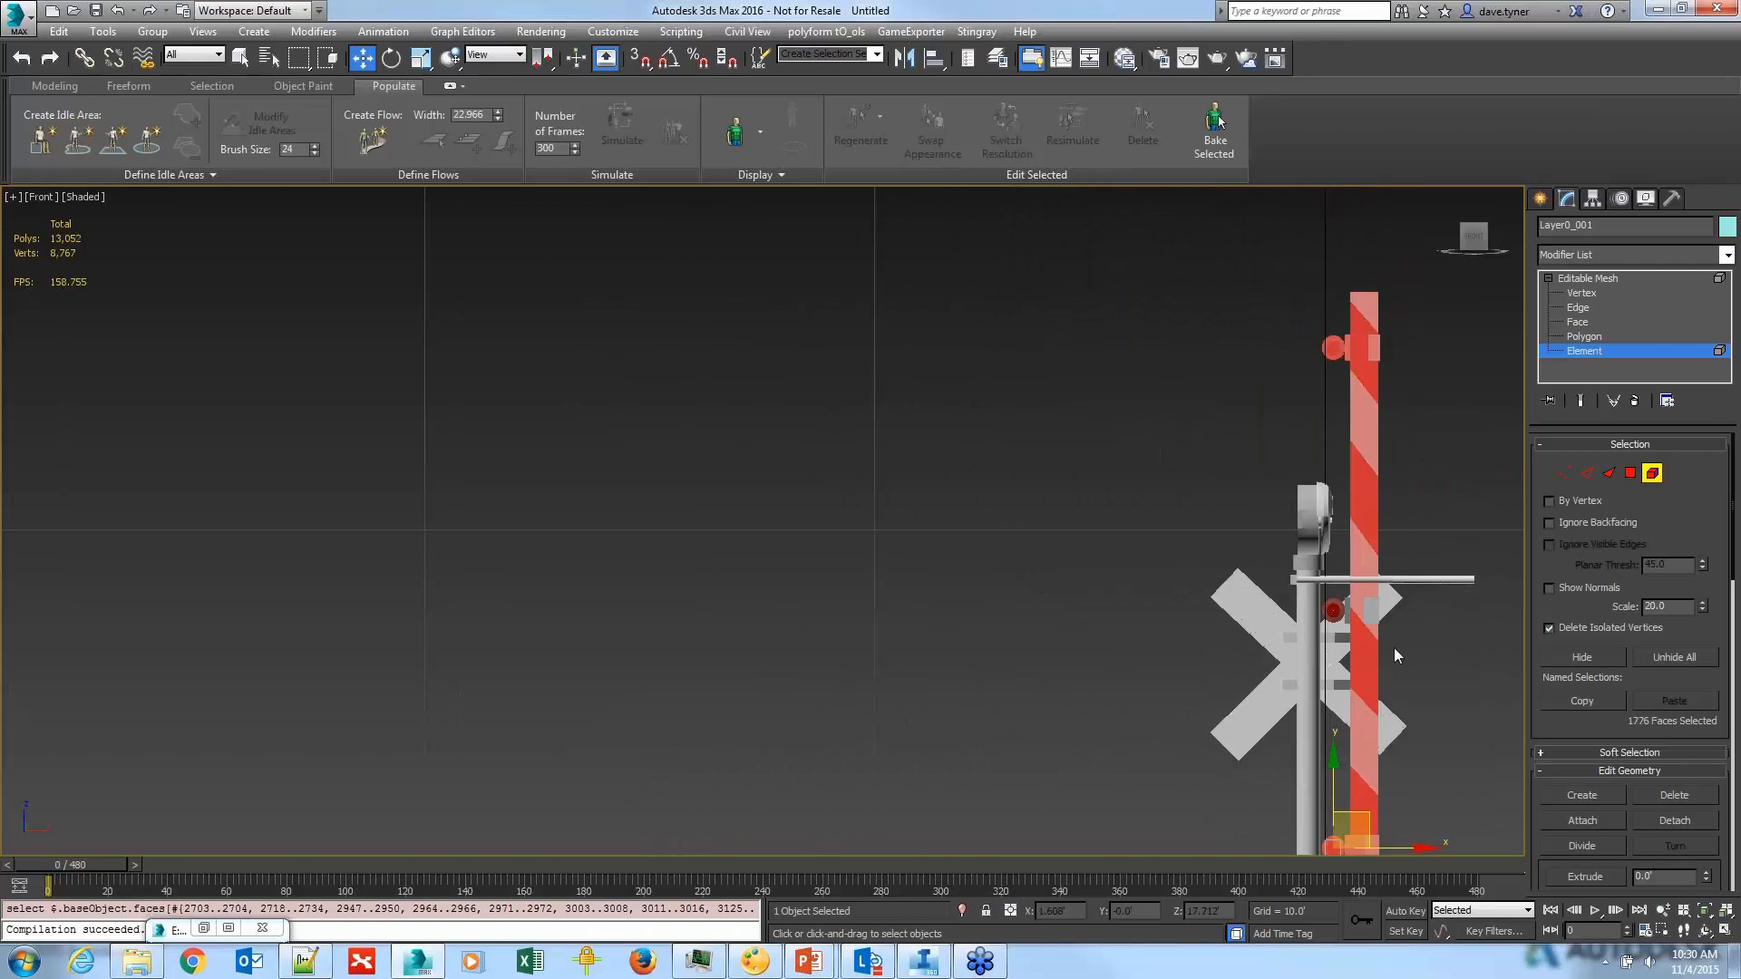
Step: Add the arm's middle light and its mounting bracket to the element selection in the Perspective view
scroll(1394, 647, up, 5)
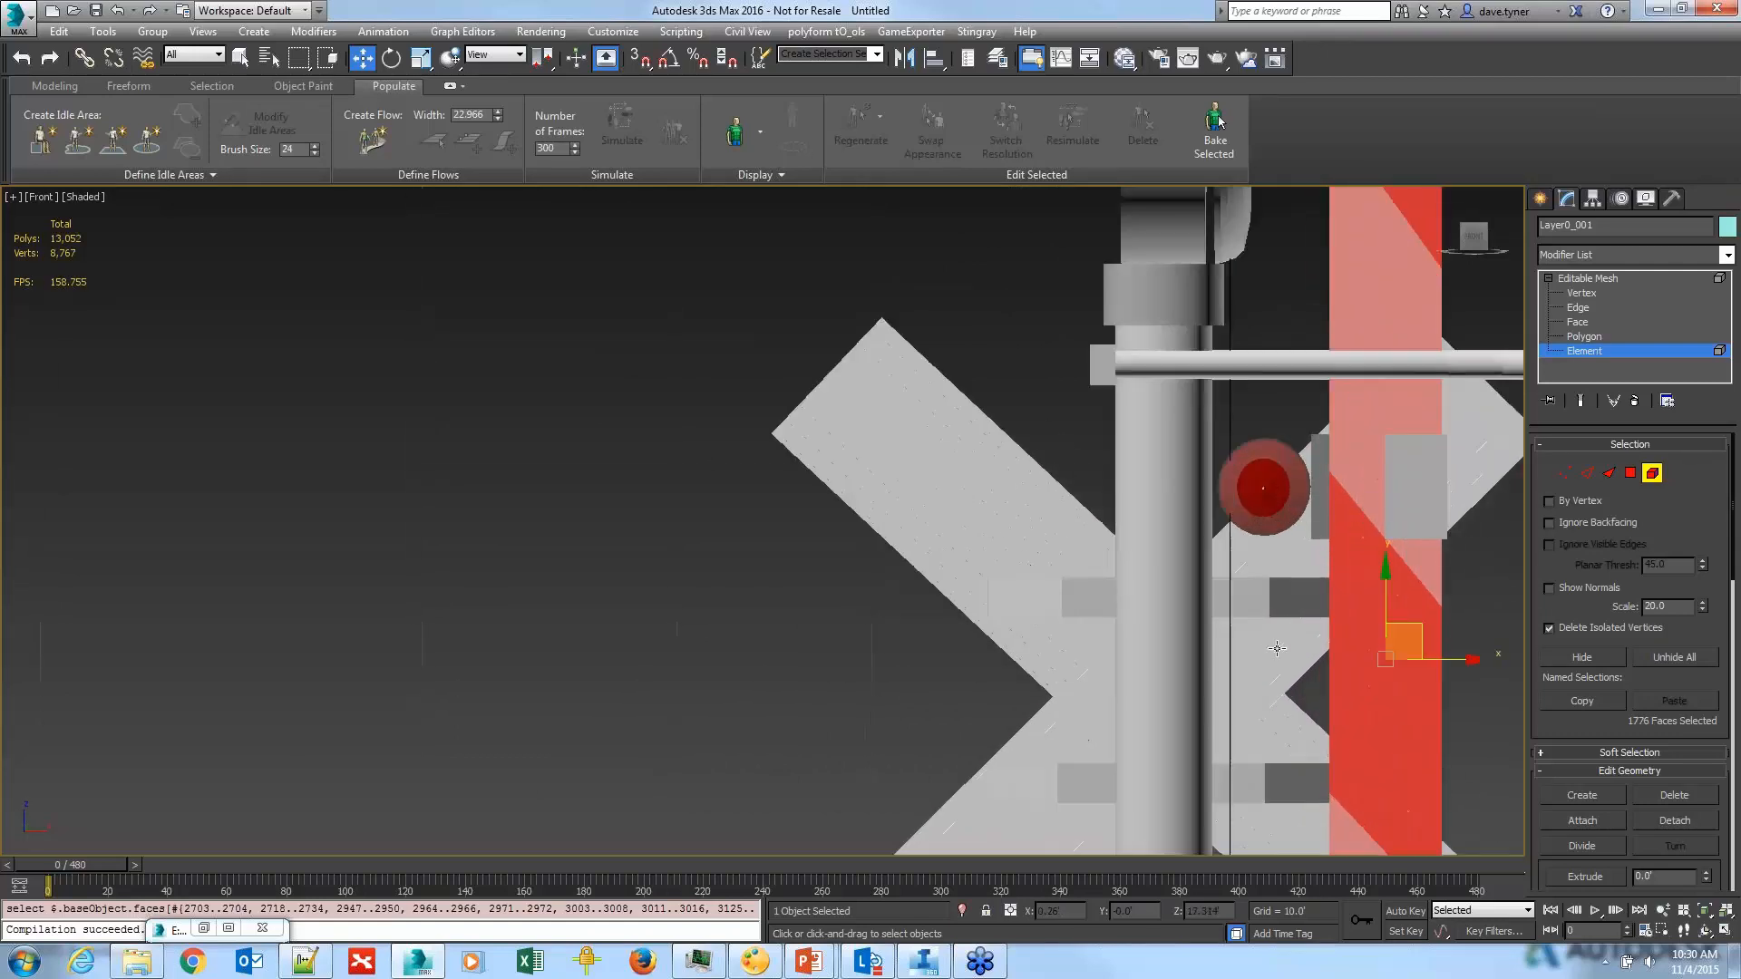
key(p)
key(z)
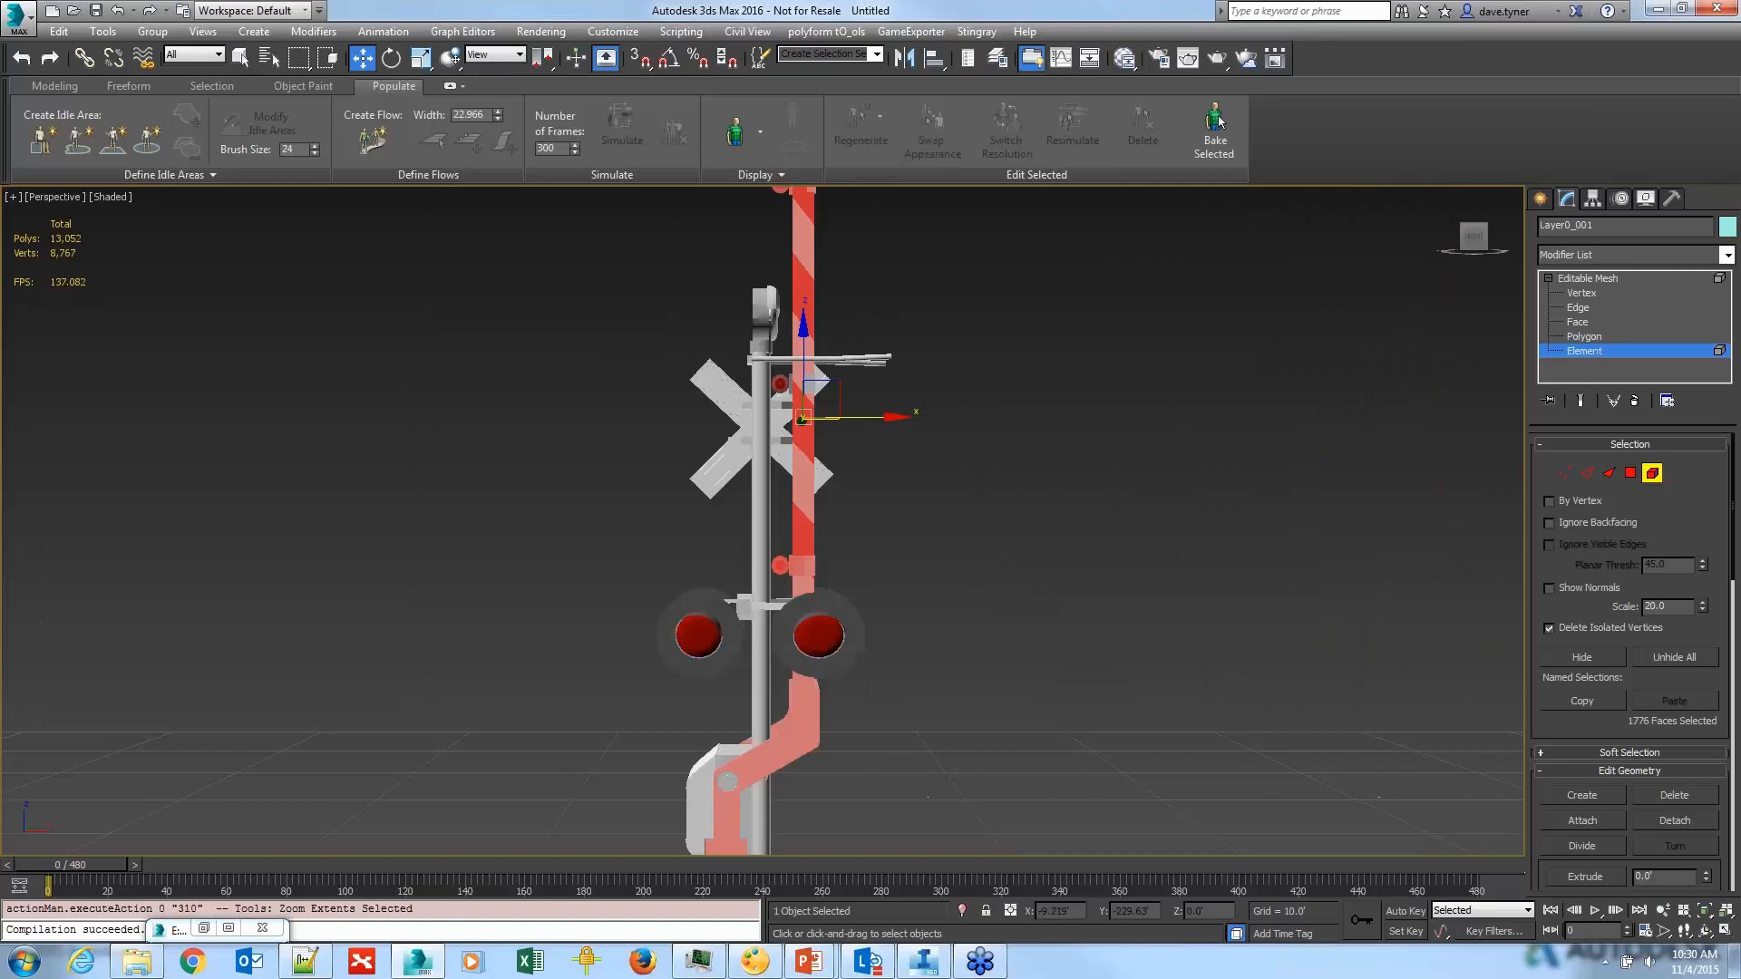
alt+middle_drag(893, 540, 741, 565)
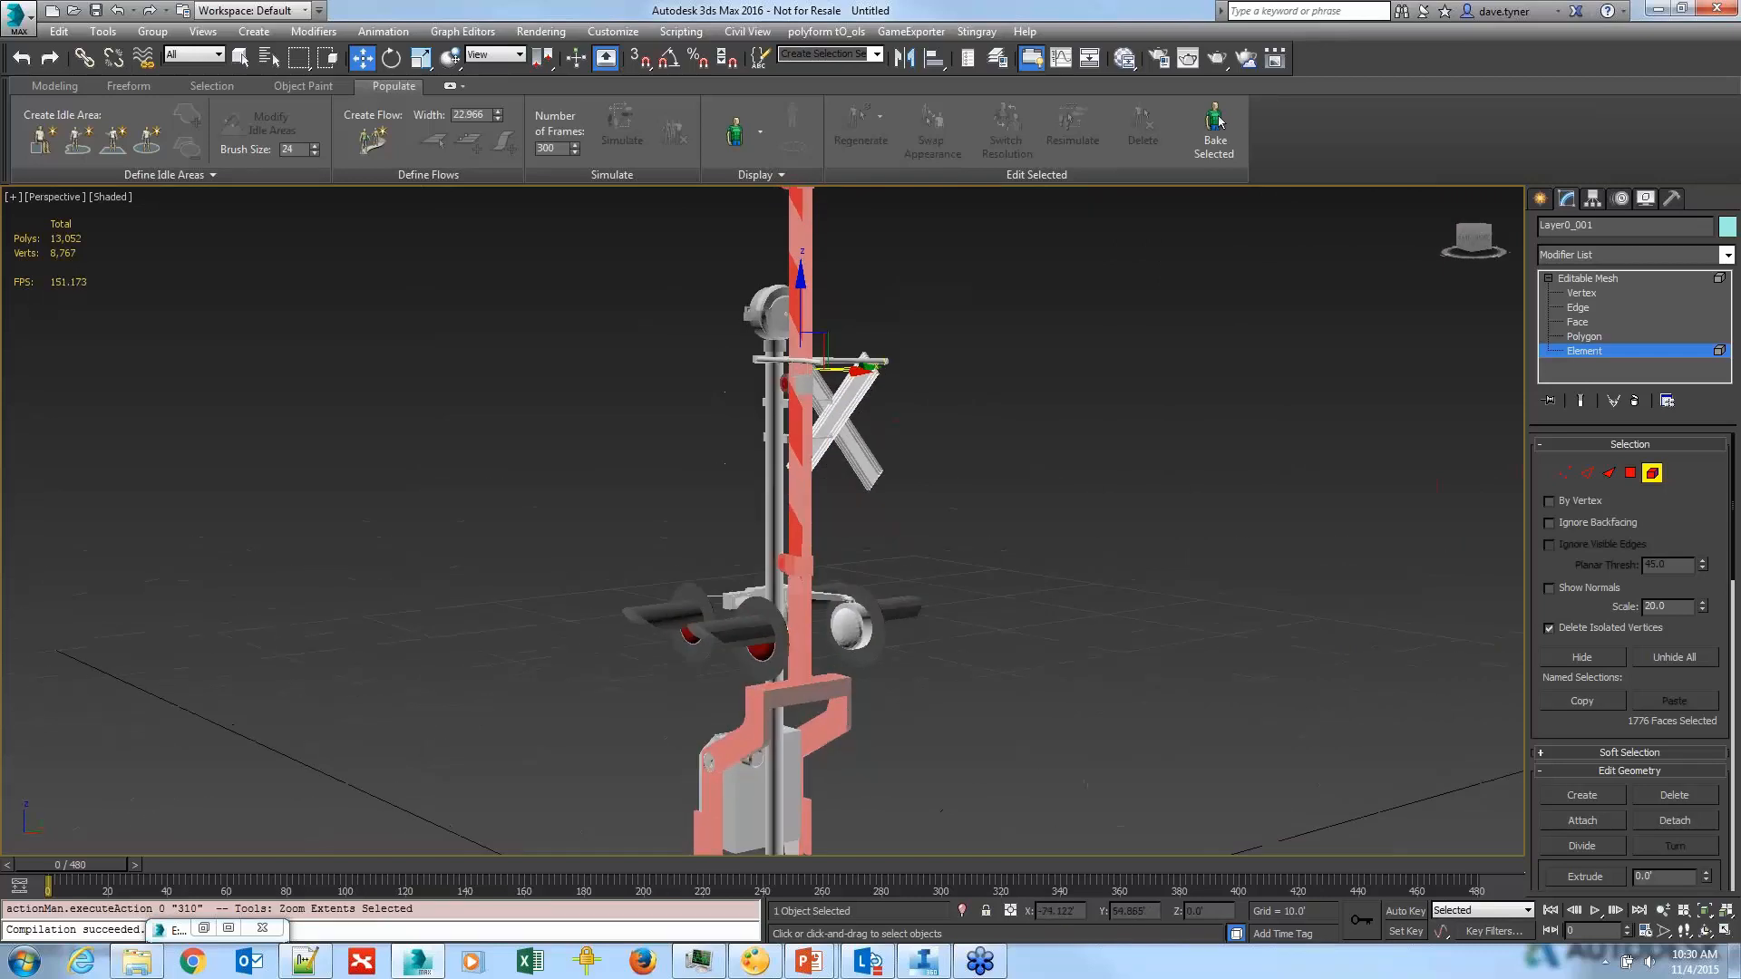
middle_drag(736, 258, 827, 422)
scroll(827, 422, up, 3)
scroll(941, 588, up, 1)
middle_drag(941, 626, 915, 172)
scroll(963, 303, up, 3)
alt+middle_drag(877, 494, 952, 437)
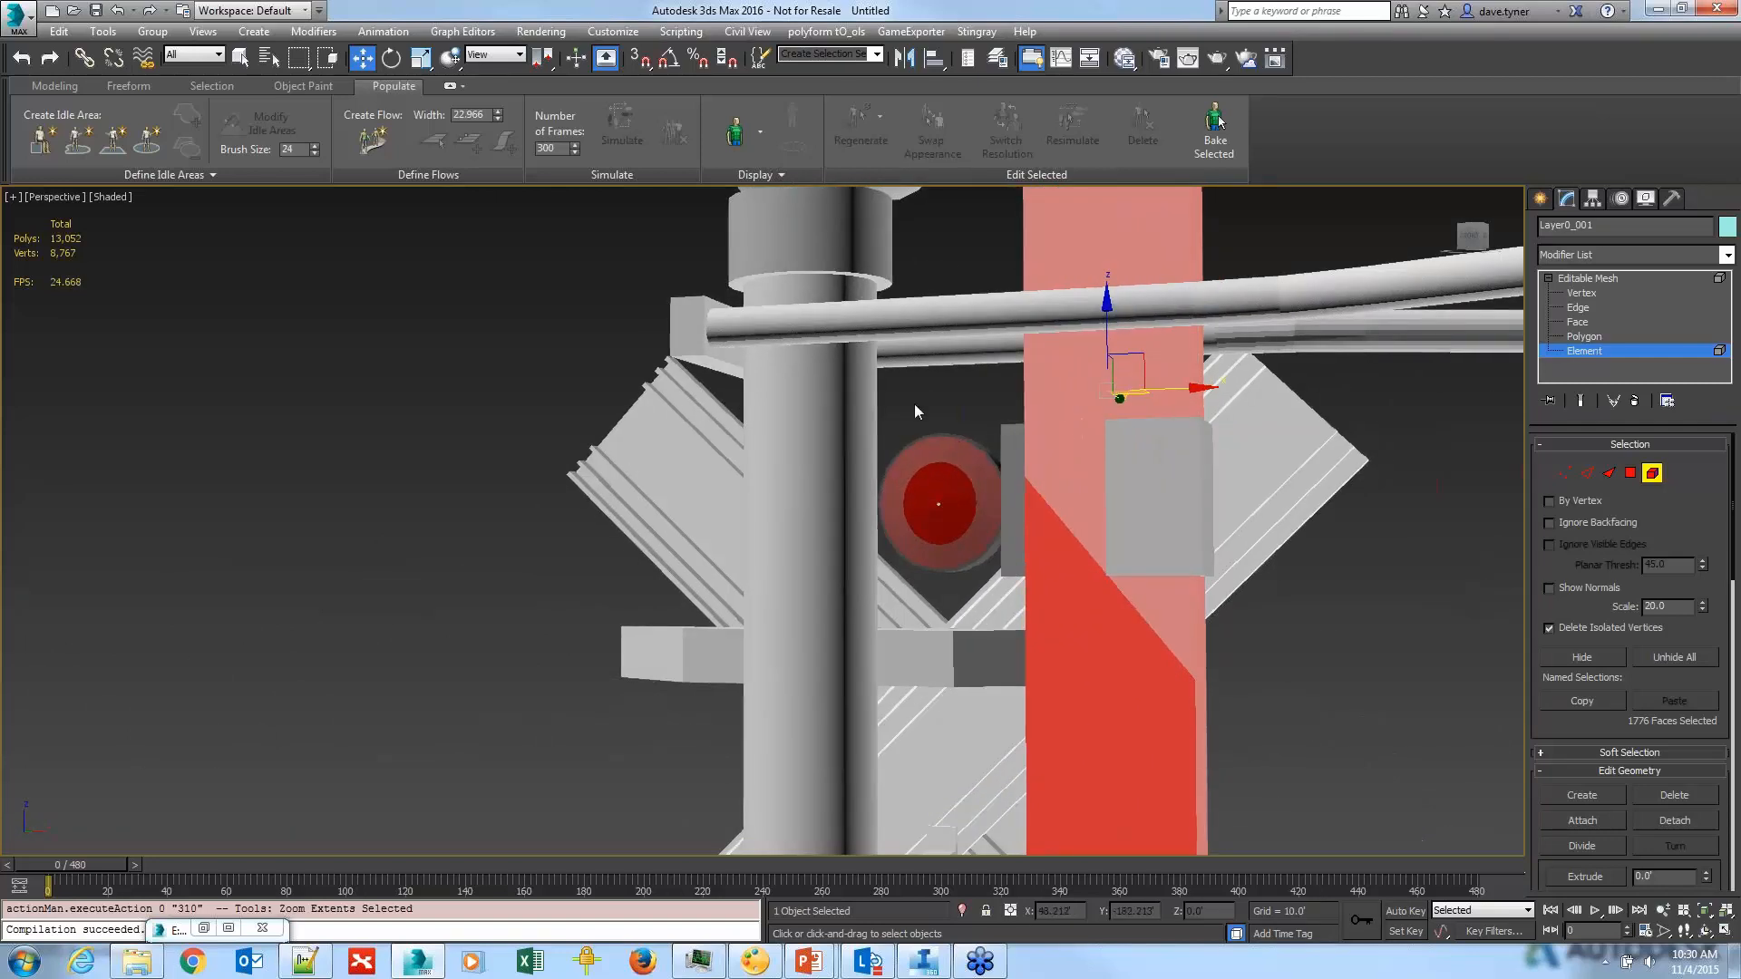
drag(1021, 471, 1022, 479)
alt+middle_drag(1170, 537, 907, 535)
ctrl+drag(758, 425, 1081, 548)
Step: Try moving the selected arm elements along X away from the post to check for missed parts, and undo the move
middle_drag(983, 688, 934, 408)
scroll(934, 408, down, 5)
middle_drag(915, 598, 919, 437)
alt+middle_drag(940, 332, 873, 384)
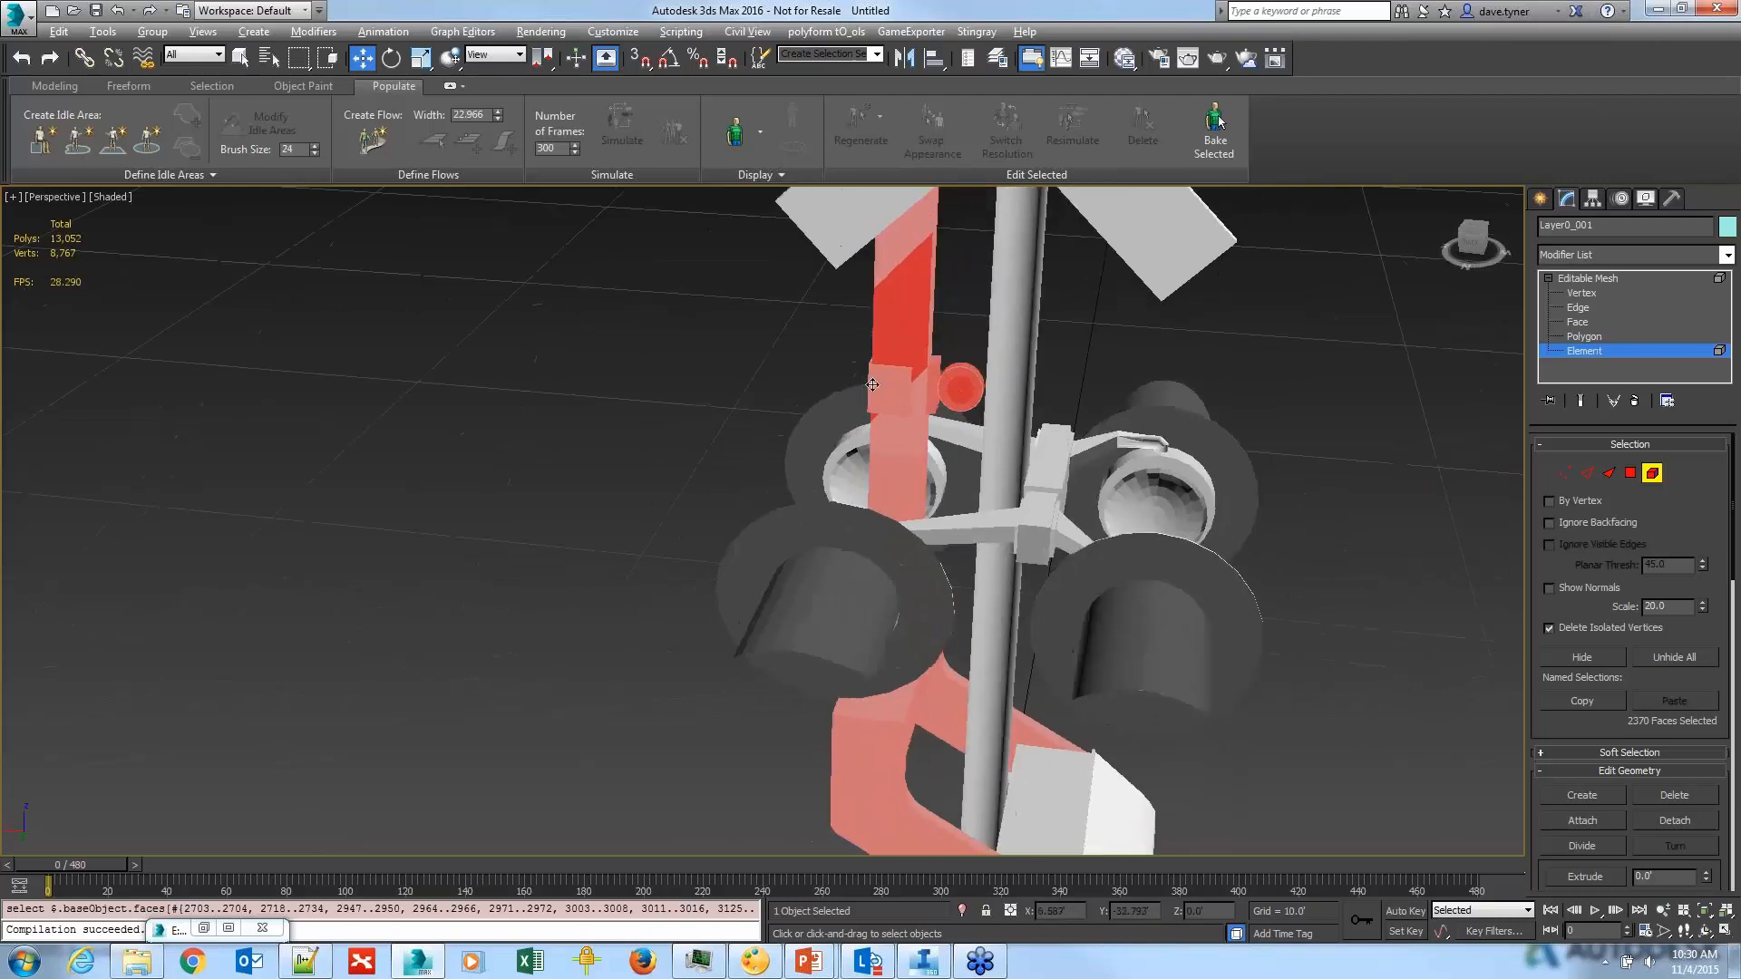
scroll(872, 384, down, 5)
middle_drag(880, 594, 983, 458)
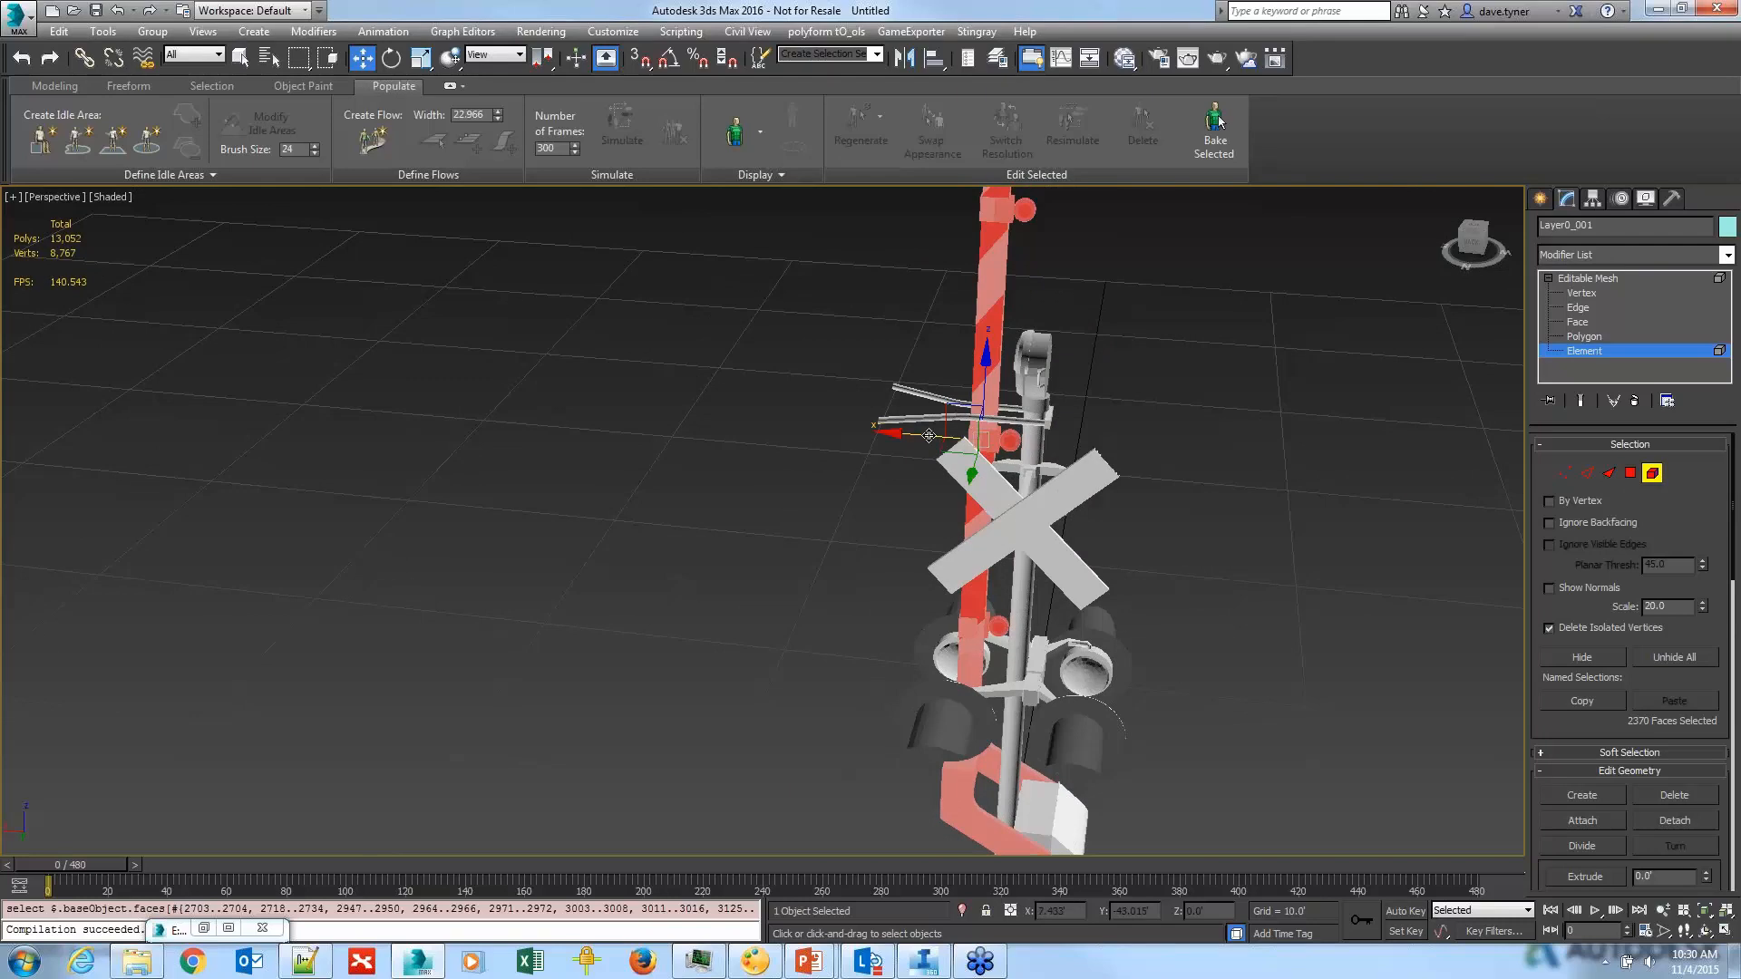
drag(927, 435, 725, 428)
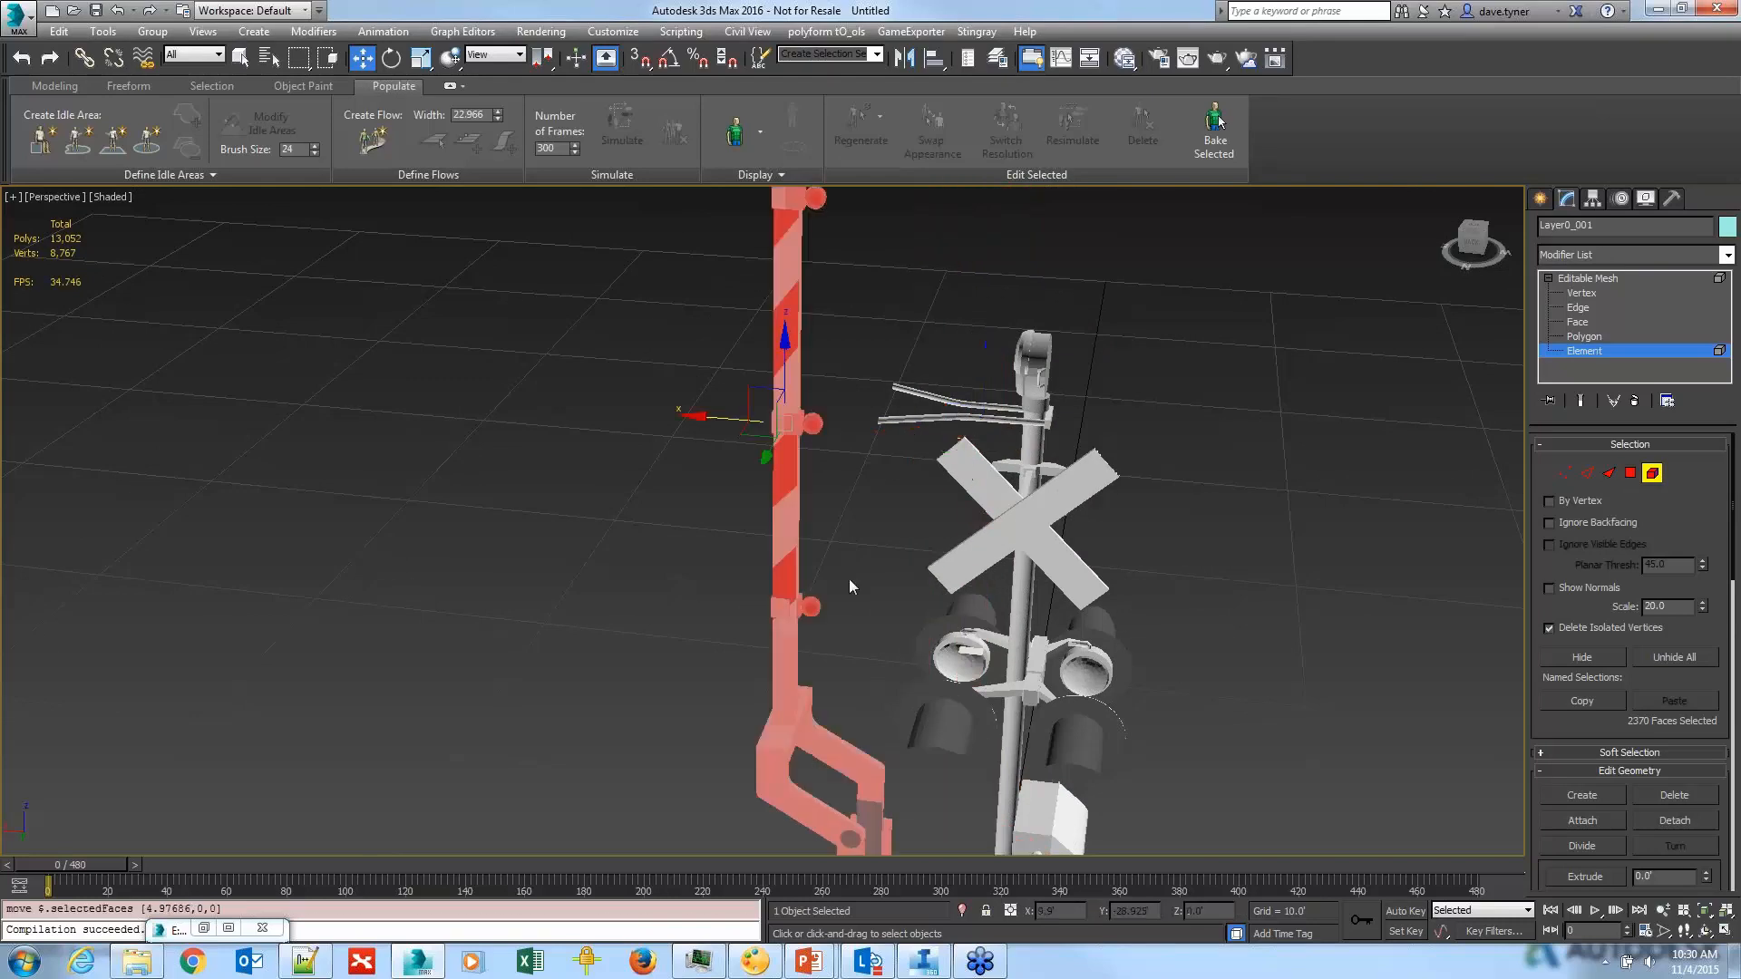
alt+middle_drag(944, 697, 971, 556)
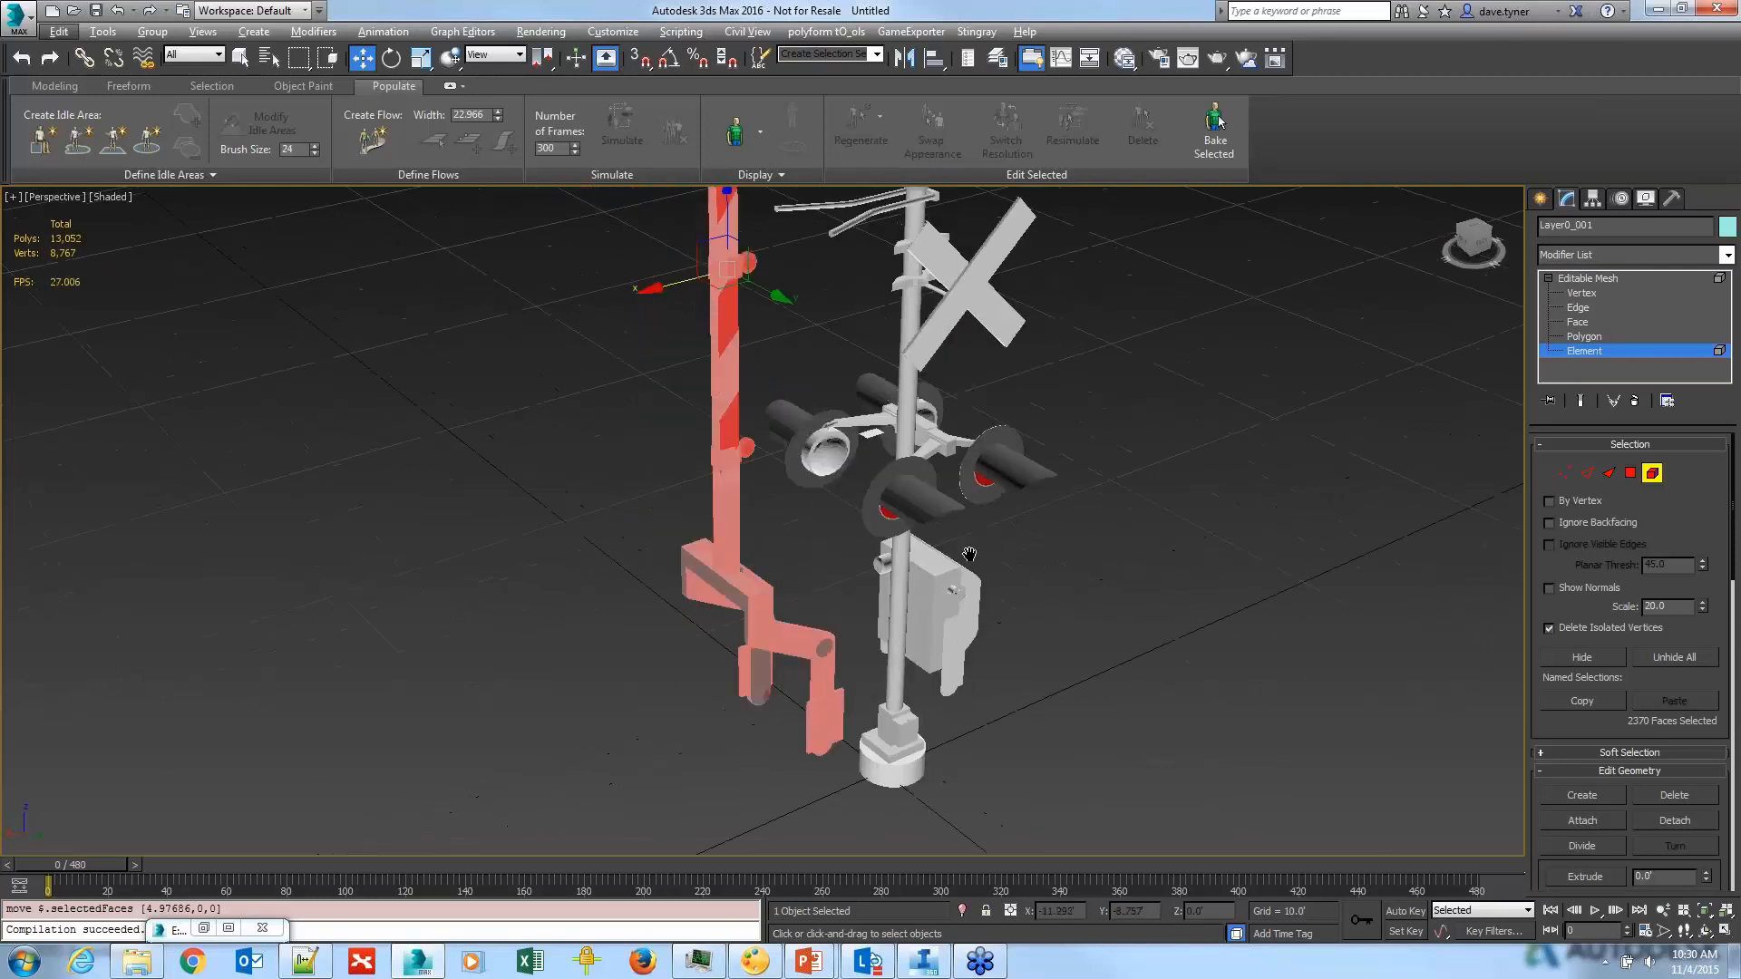
scroll(919, 607, up, 6)
scroll(920, 606, up, 2)
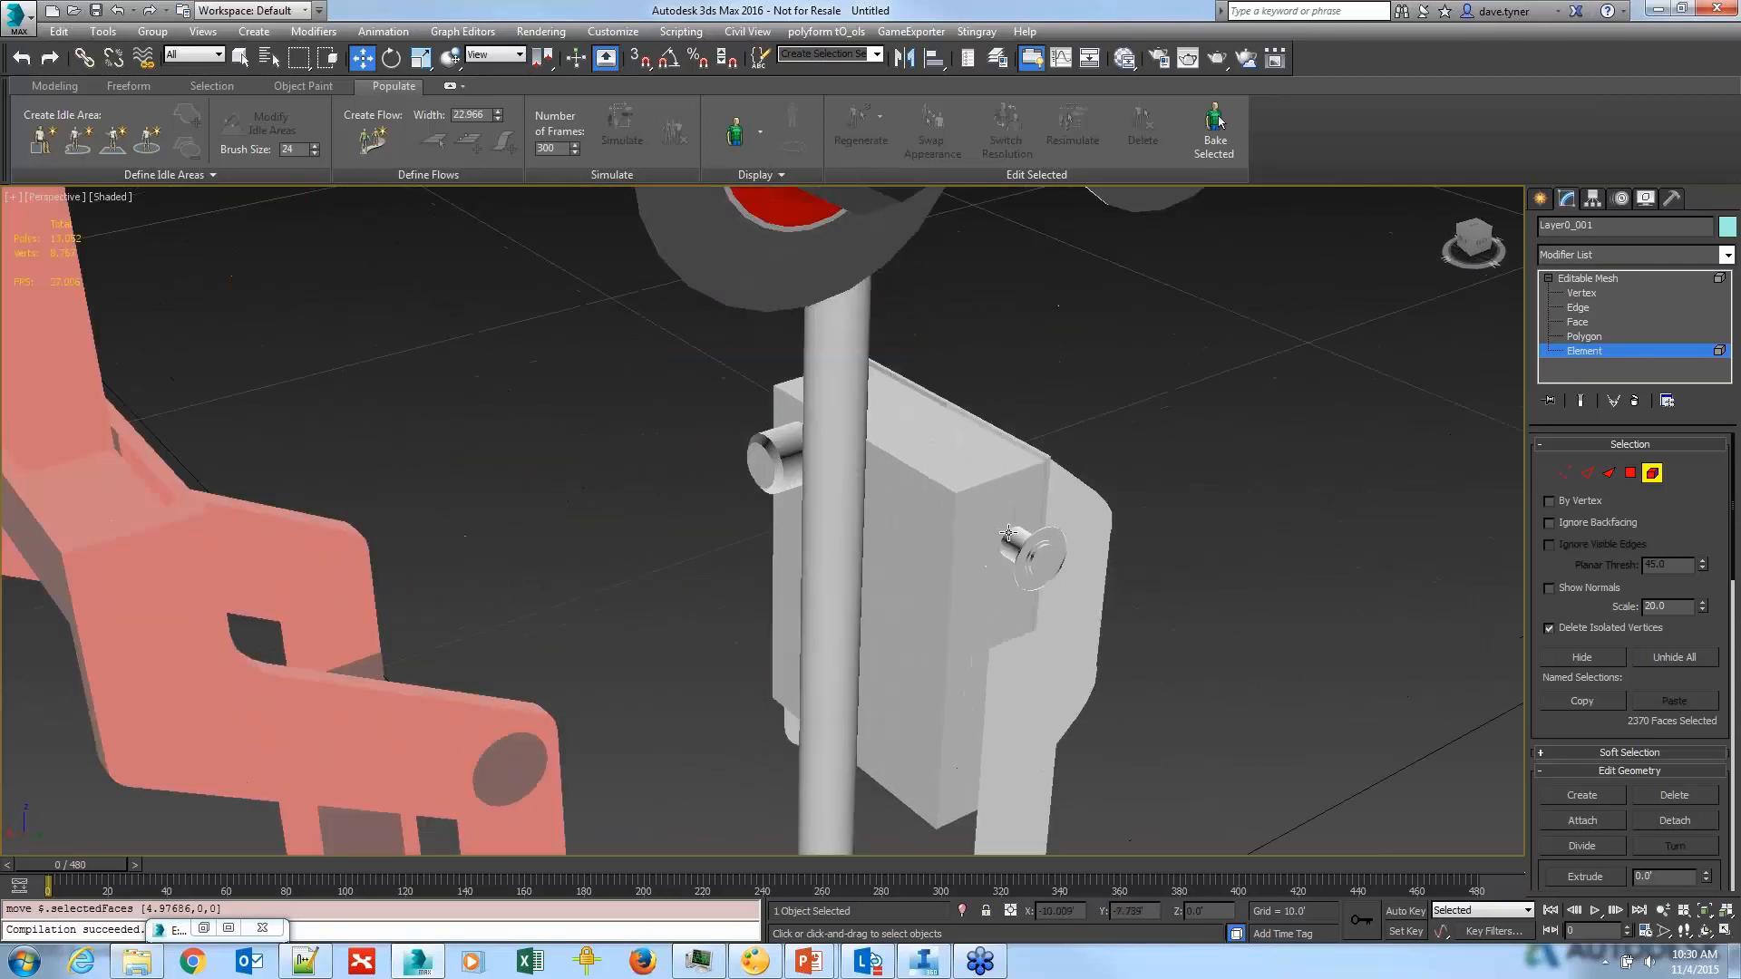
key(ctrl+z)
Step: Add the round washers around the pivot pins on both sides of the arm's bracket to the element selection
scroll(1024, 544, up, 5)
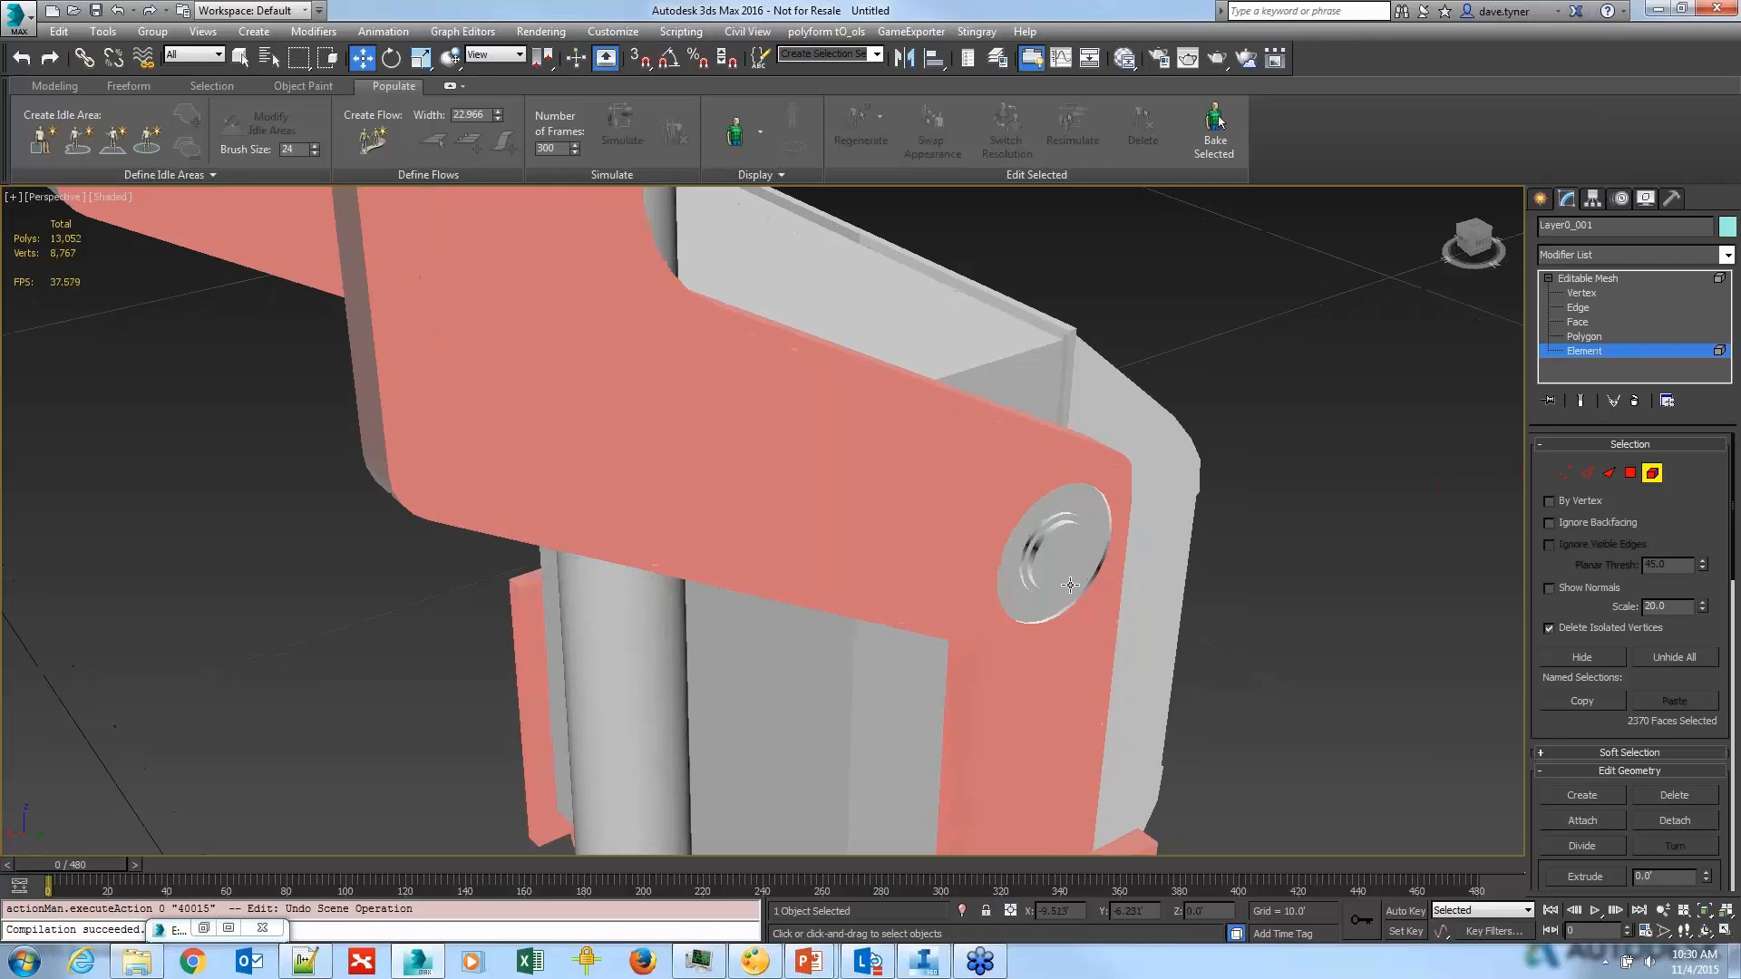
alt+middle_drag(1070, 585, 1107, 546)
drag(1094, 509, 1024, 614)
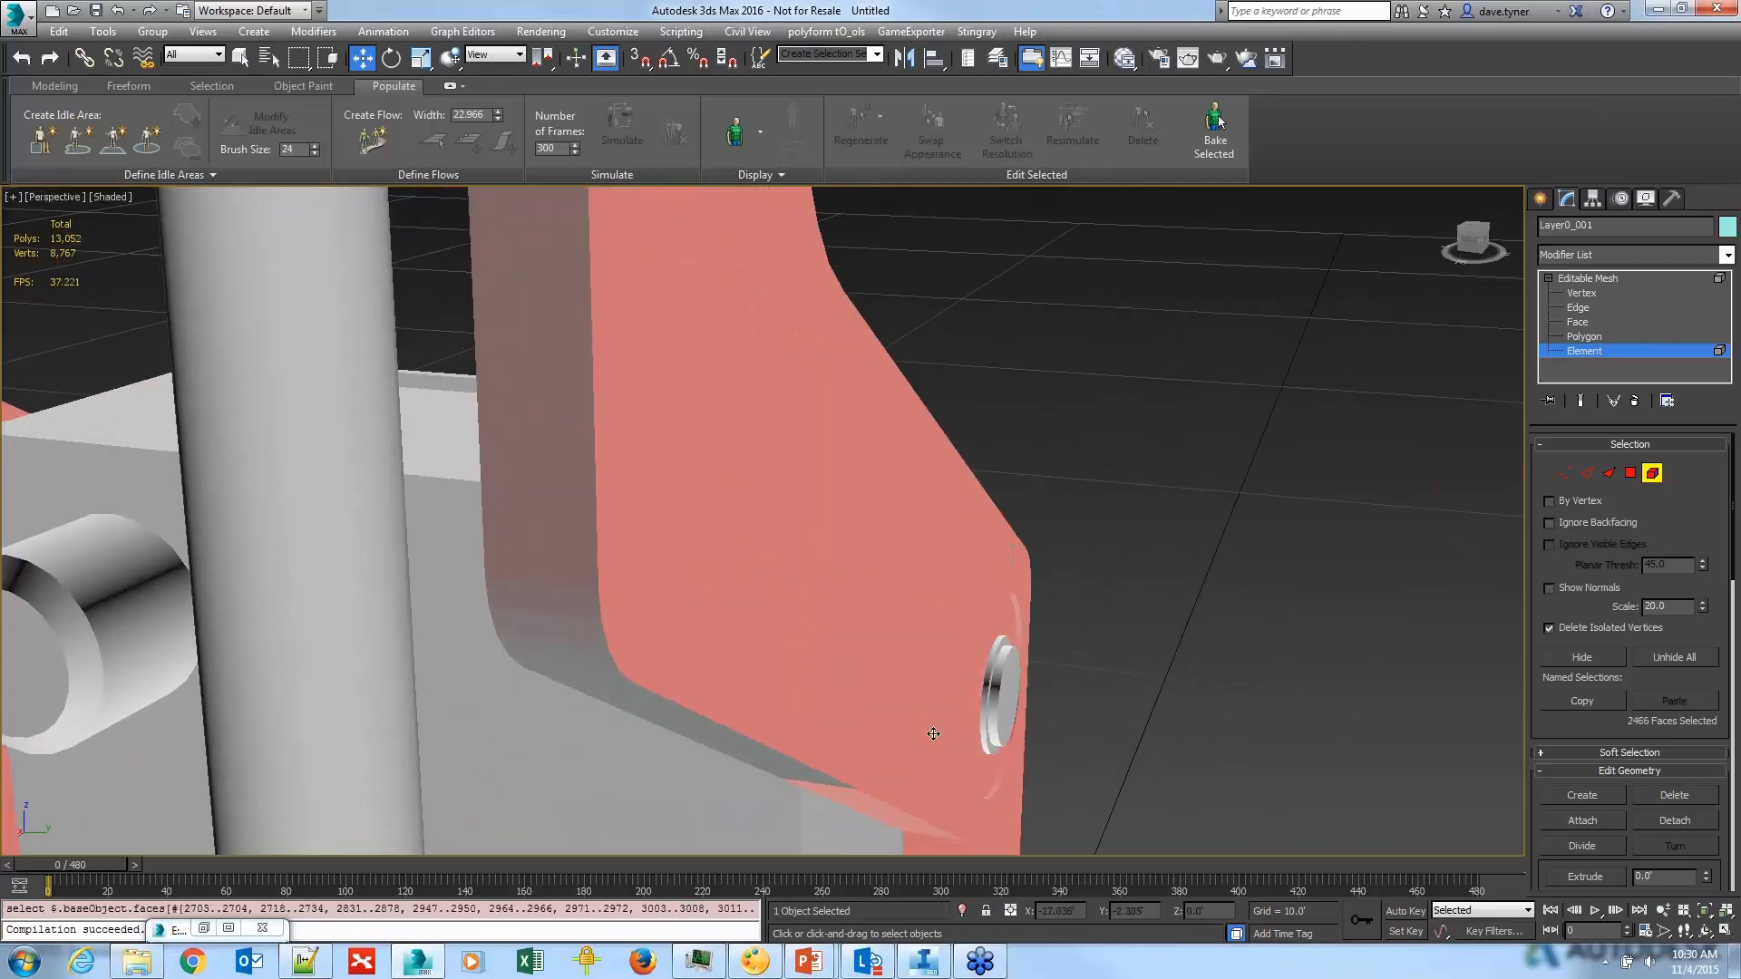
scroll(1072, 622, down, 8)
alt+middle_drag(1072, 598, 1107, 594)
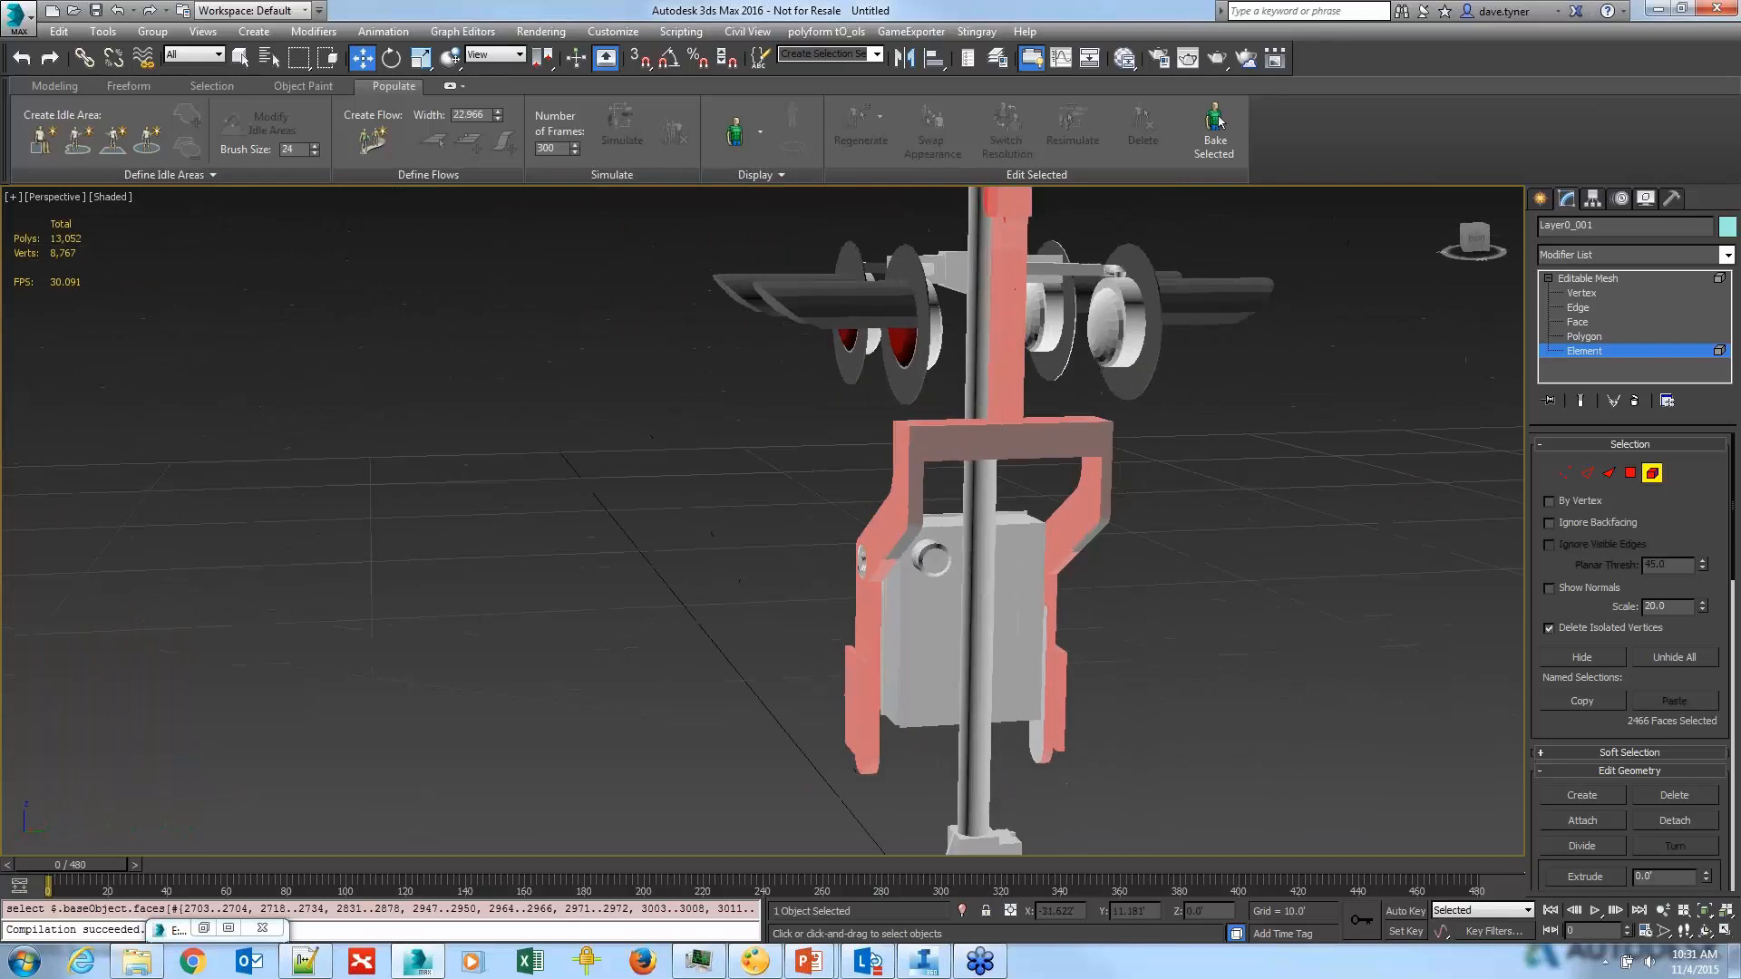
scroll(1108, 593, up, 10)
ctrl+drag(1001, 223, 996, 206)
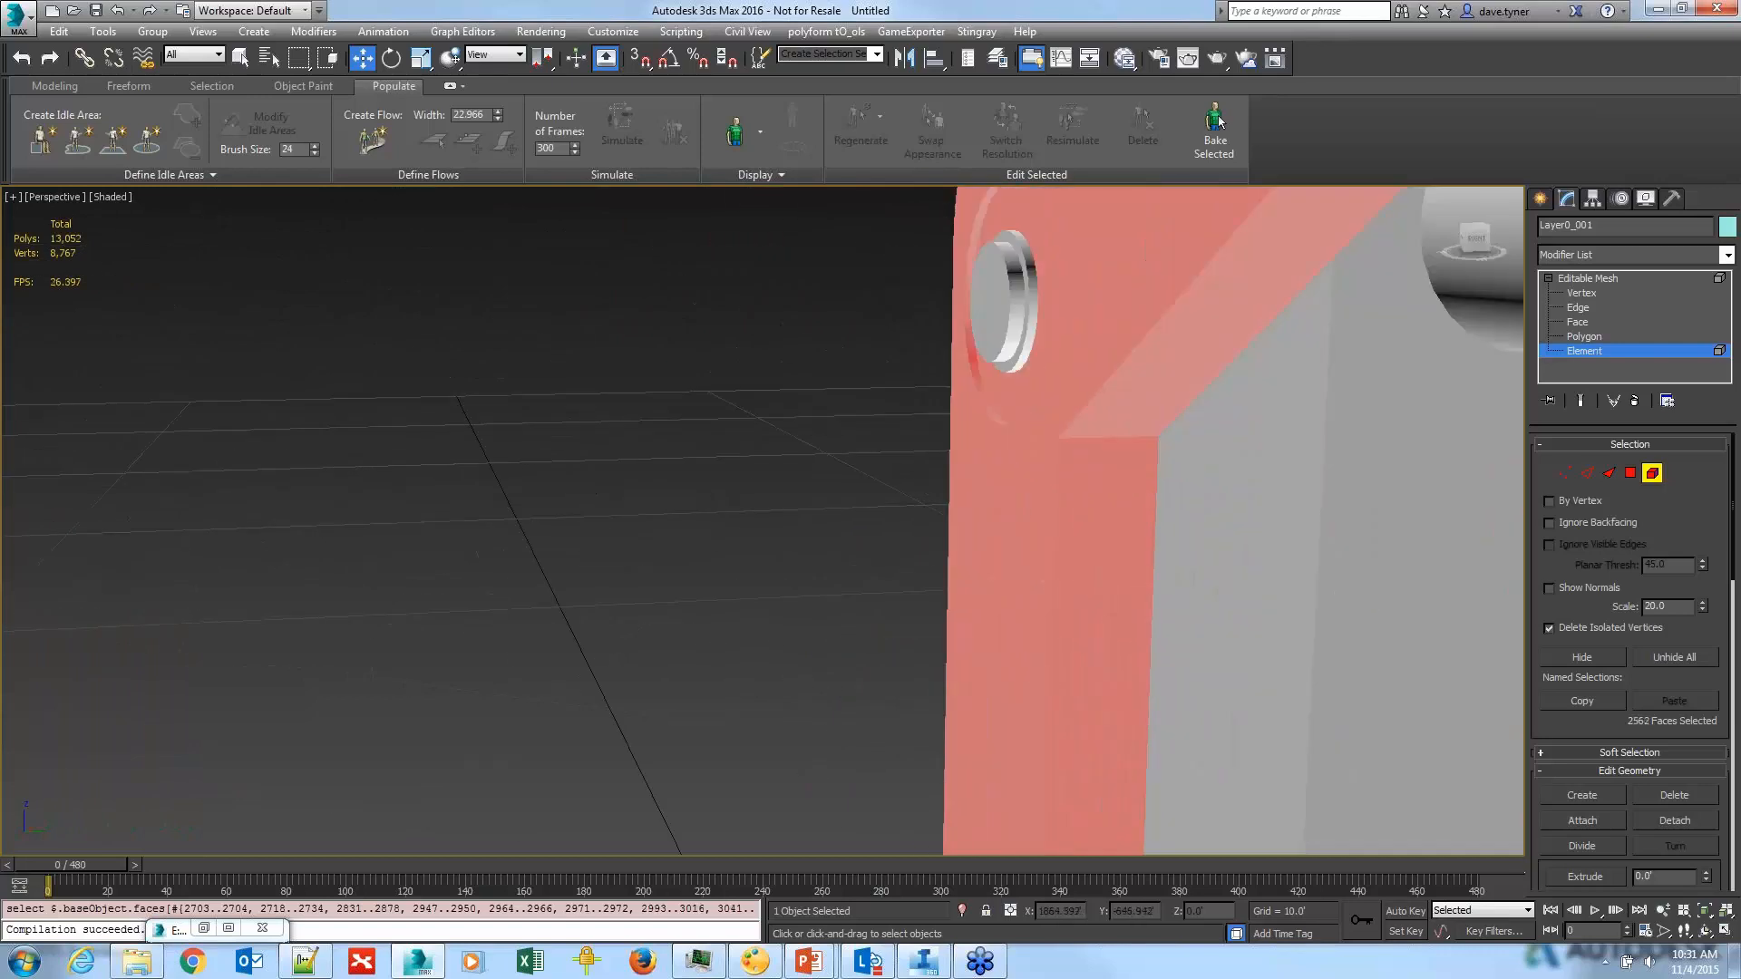
Step: Add the remaining inner pieces at the lower ends of both bracket arms to the element selection
middle_drag(1033, 540, 860, 453)
scroll(860, 454, down, 8)
alt+middle_drag(1144, 580, 1162, 609)
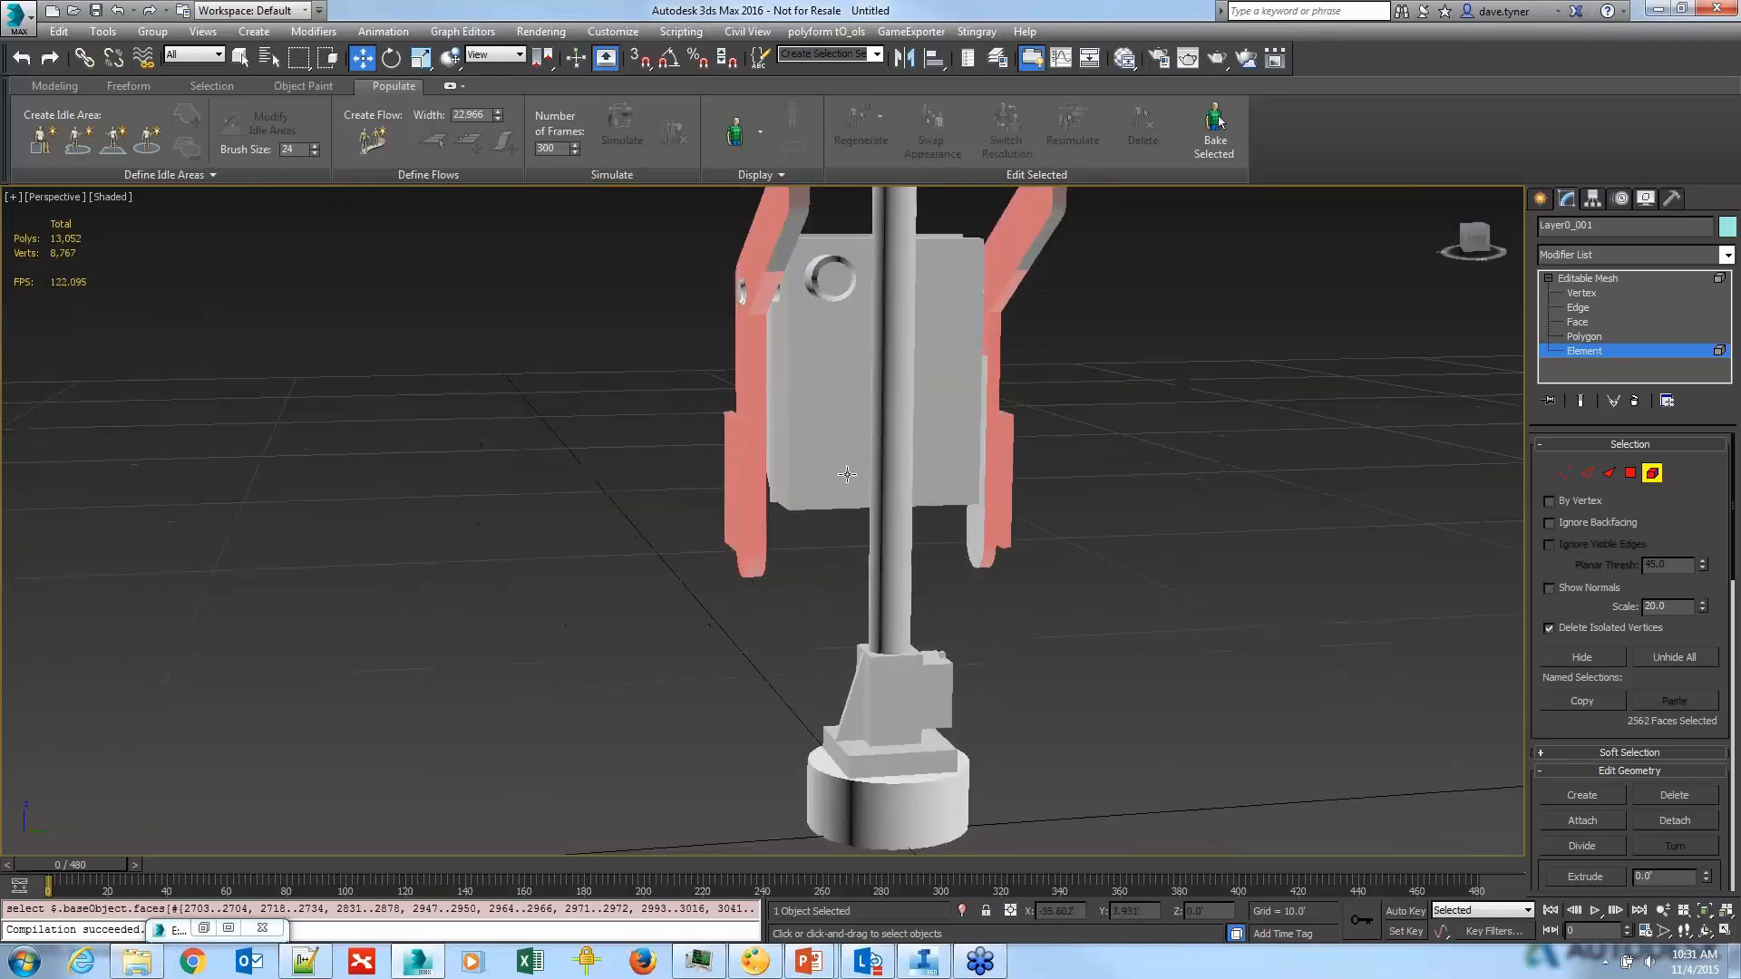
scroll(1162, 609, up, 4)
ctrl+drag(1017, 555, 1016, 554)
alt+middle_drag(1095, 629, 1015, 629)
ctrl+drag(890, 640, 820, 591)
alt+middle_drag(744, 602, 795, 779)
middle_drag(910, 515, 711, 731)
scroll(794, 719, down, 5)
scroll(711, 732, down, 2)
Step: Try moving the completed arm selection along X to examine what stays on the gate mechanism, and undo the move
drag(700, 707, 531, 738)
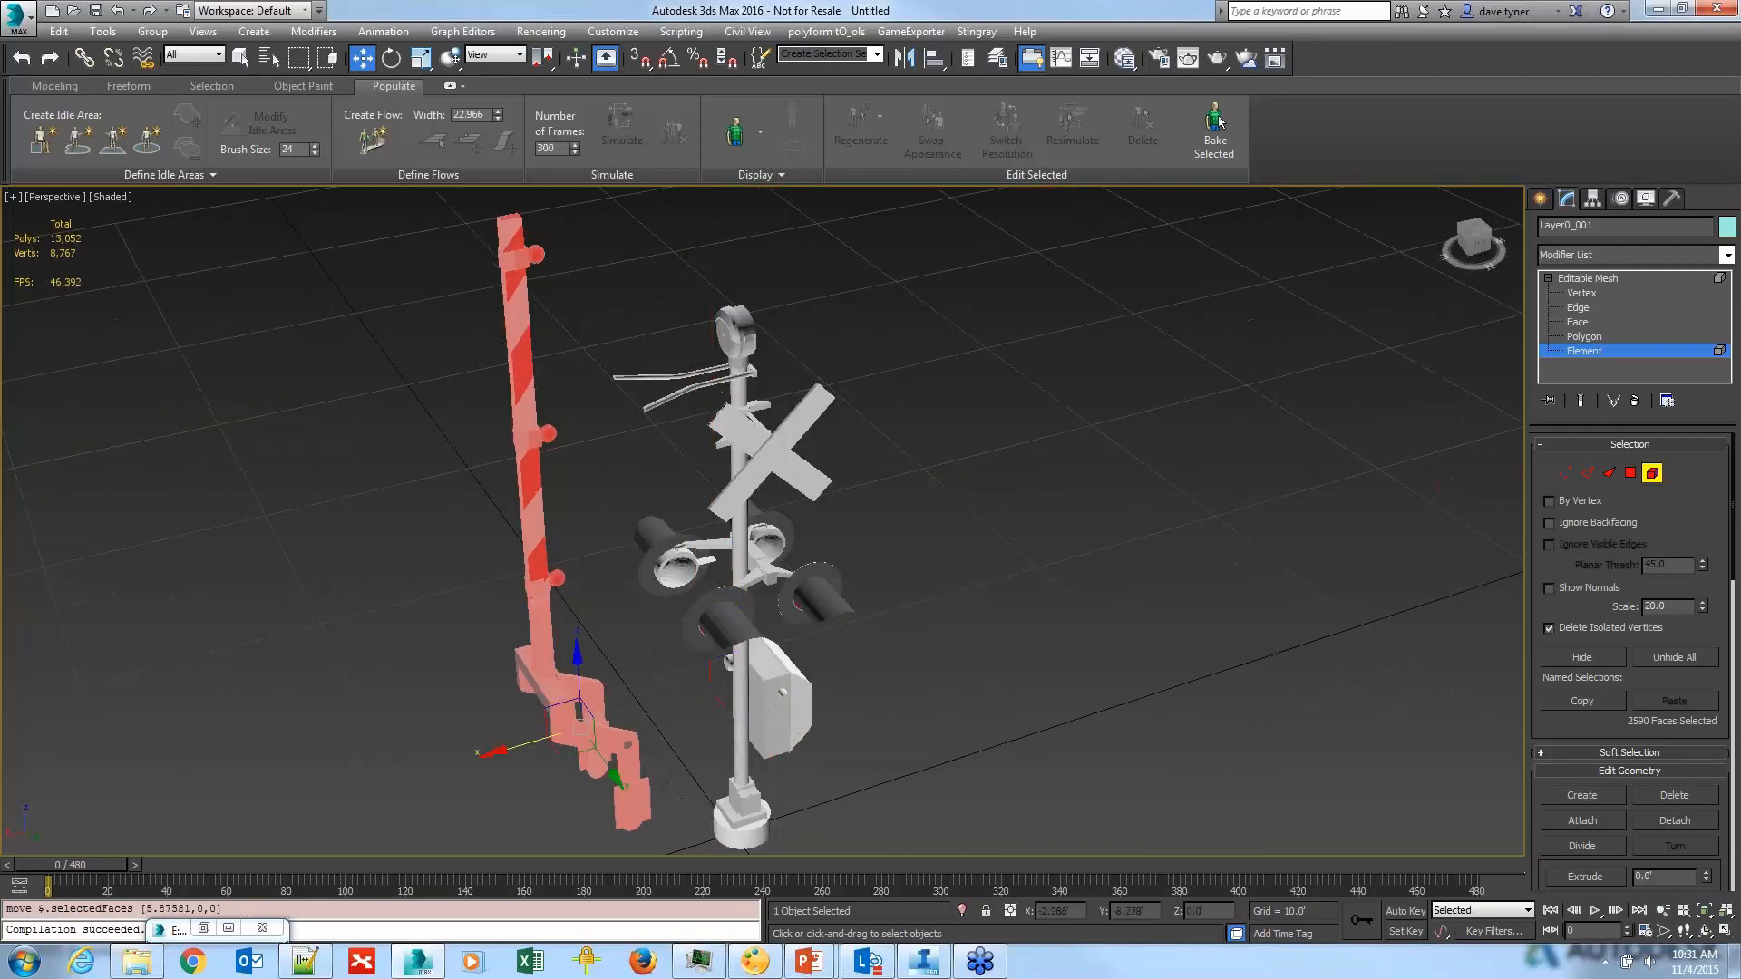
alt+middle_drag(775, 677, 885, 661)
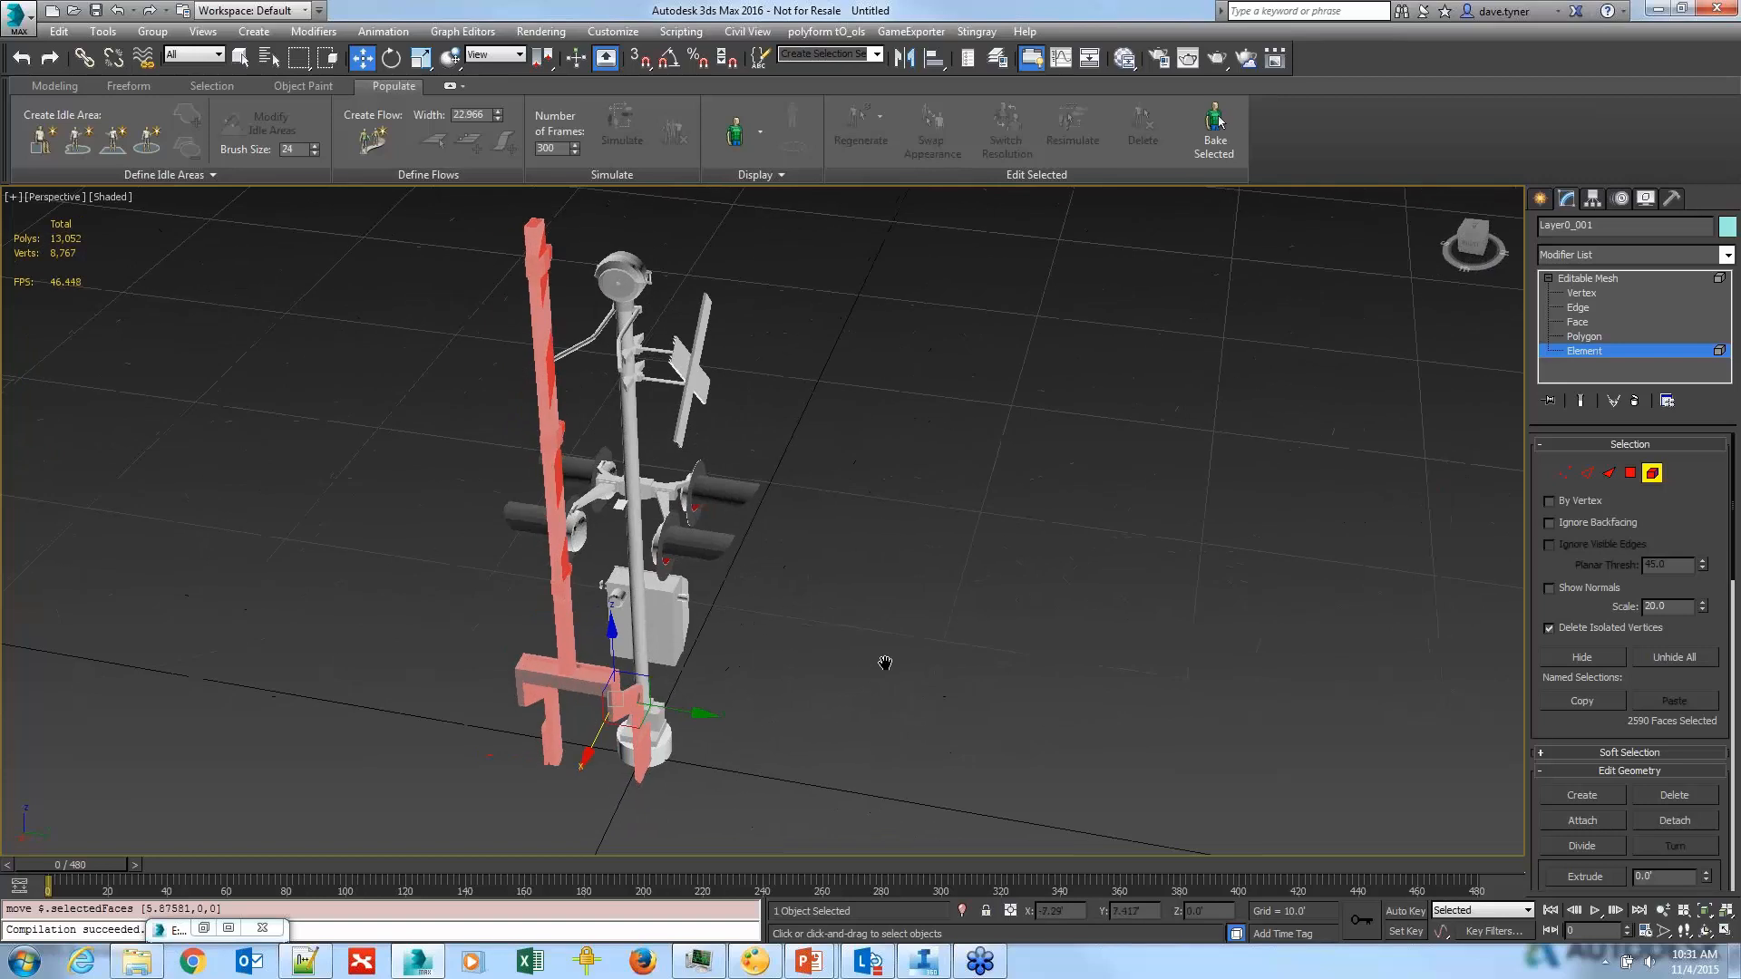
scroll(703, 565, up, 5)
scroll(703, 565, up, 2)
scroll(678, 553, down, 1)
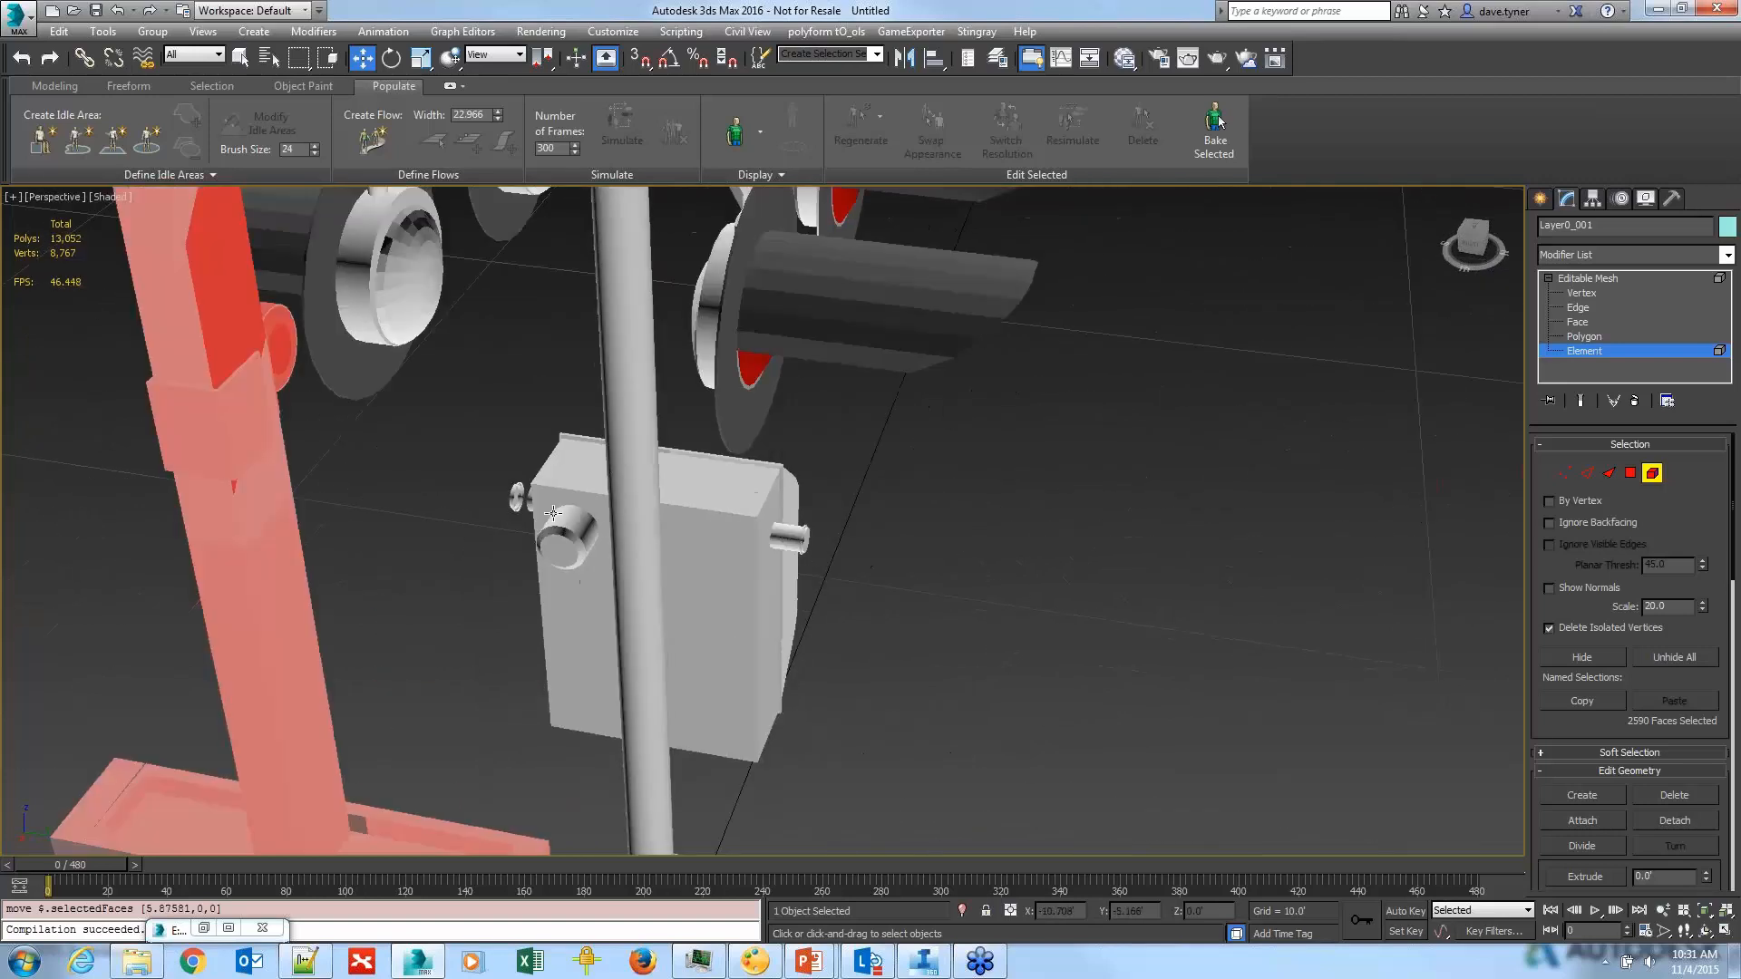
middle_drag(529, 535, 929, 280)
key(ctrl+z)
Step: Check the selected arm elements from both sides and detach them as a separate object named gateArm
scroll(742, 532, up, 3)
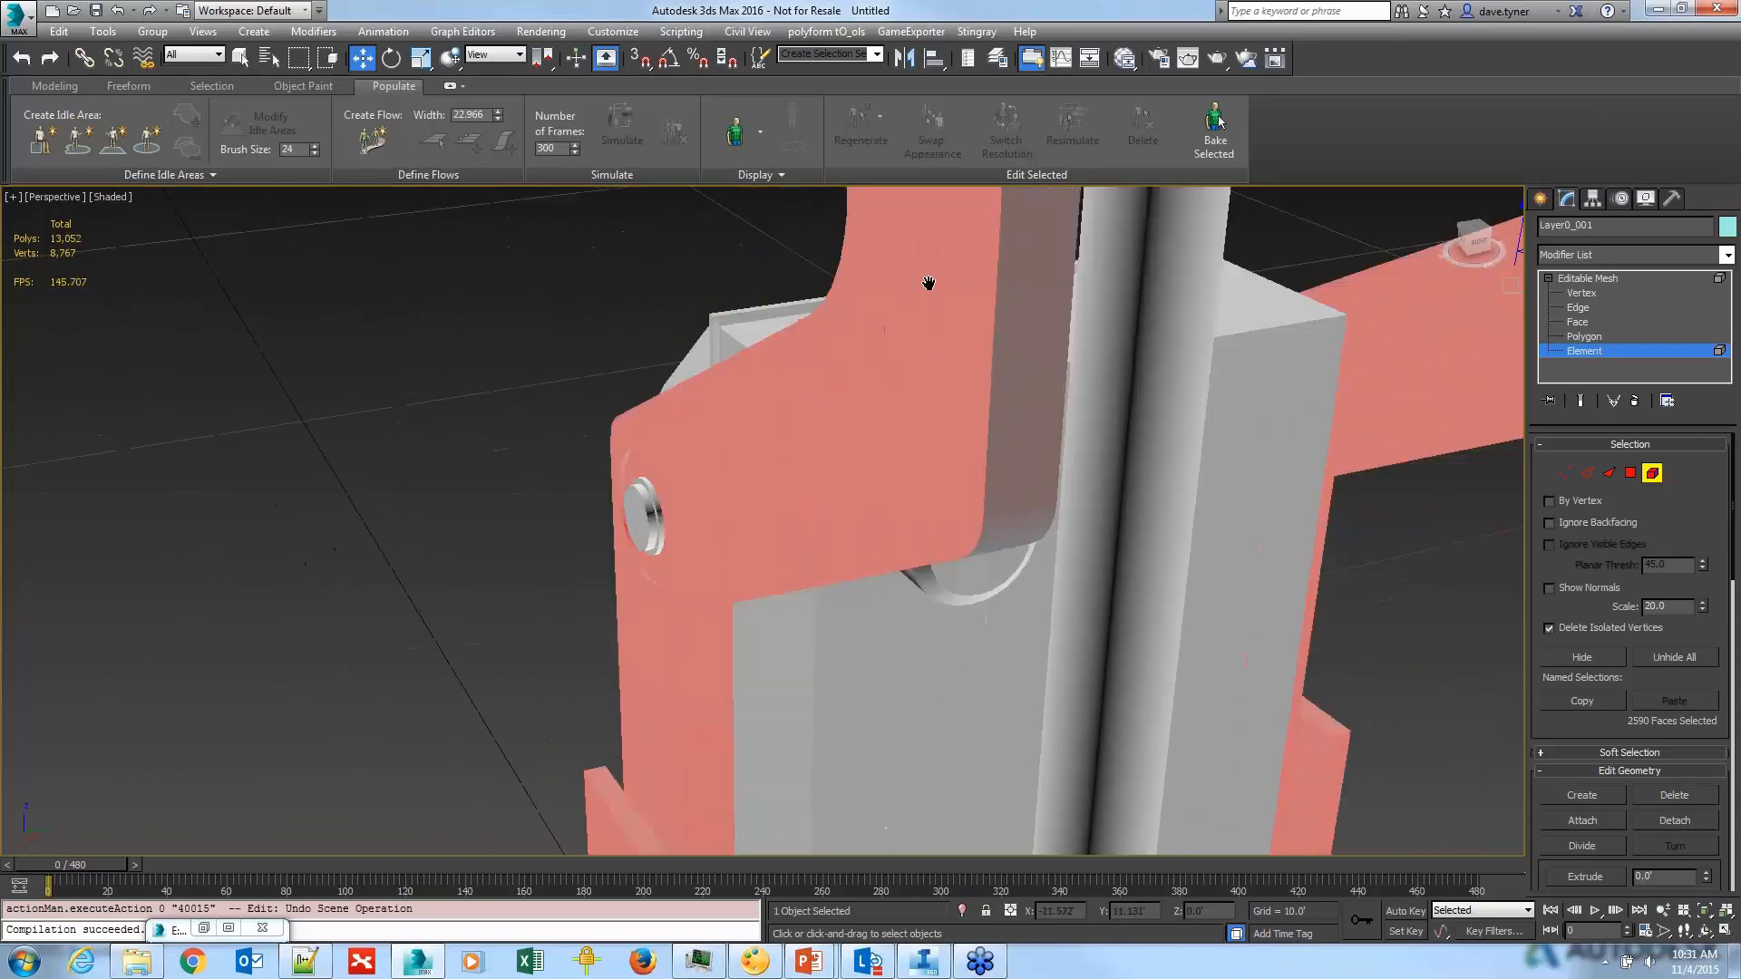
scroll(653, 525, up, 3)
scroll(653, 525, down, 4)
alt+middle_drag(766, 590, 544, 558)
alt+middle_drag(800, 548, 671, 551)
scroll(906, 557, up, 2)
scroll(905, 558, down, 5)
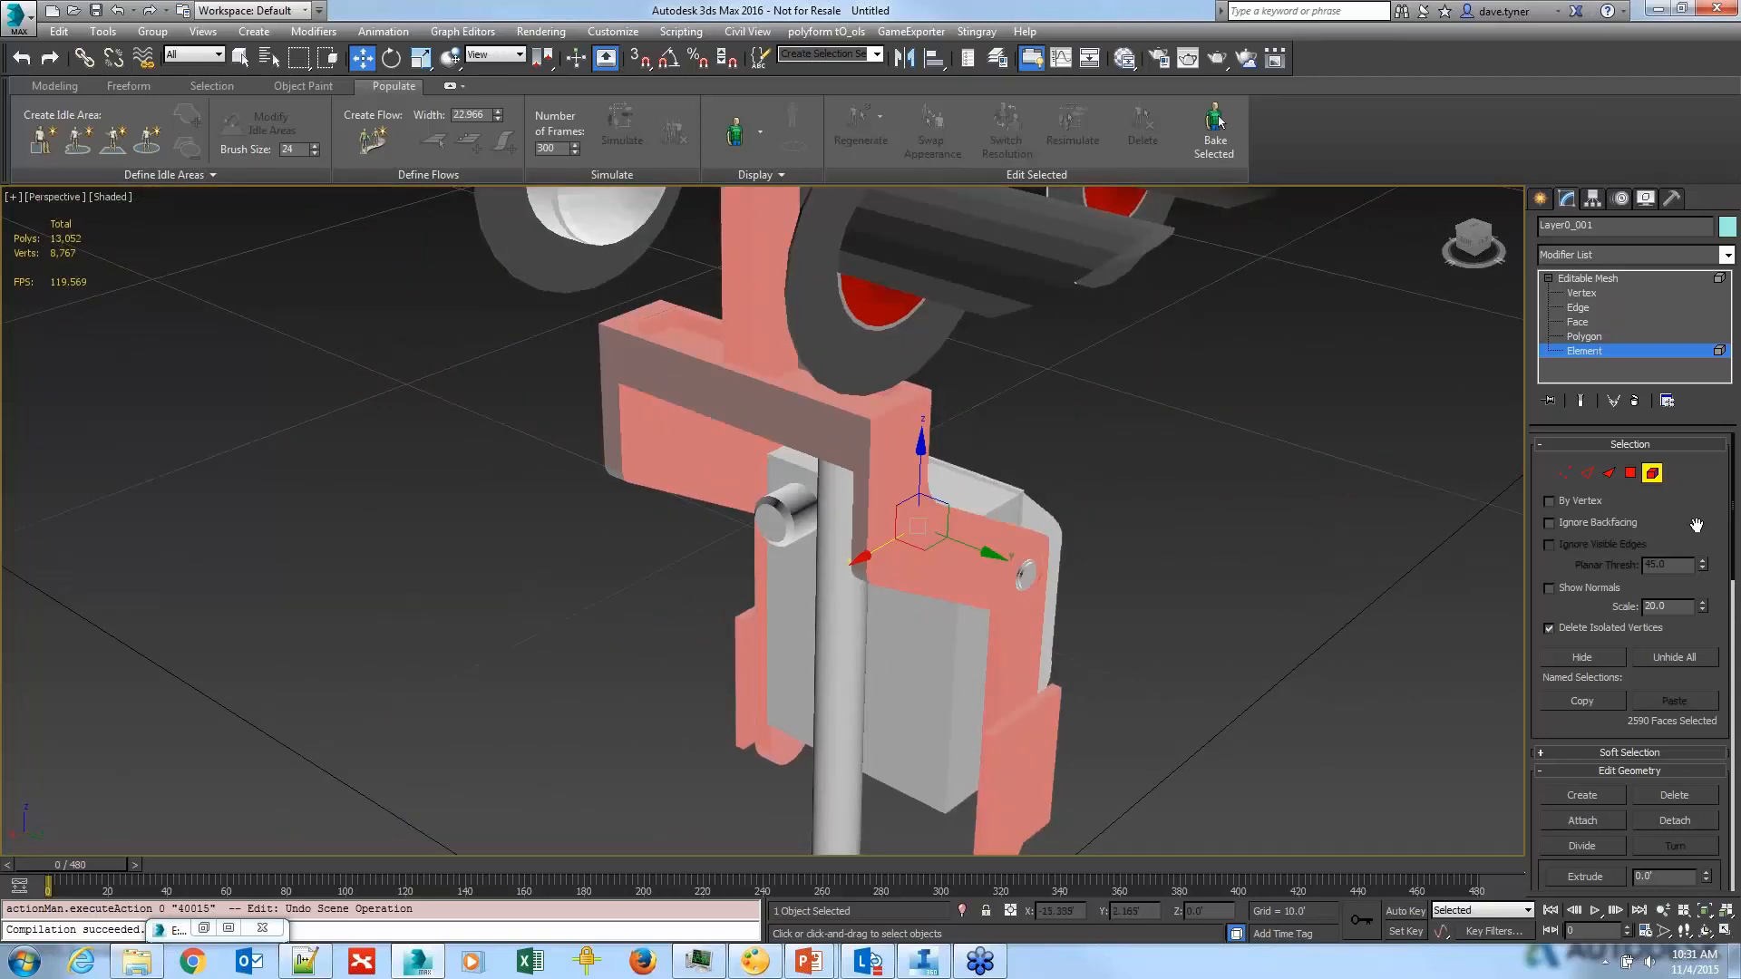
scroll(1612, 647, down, 3)
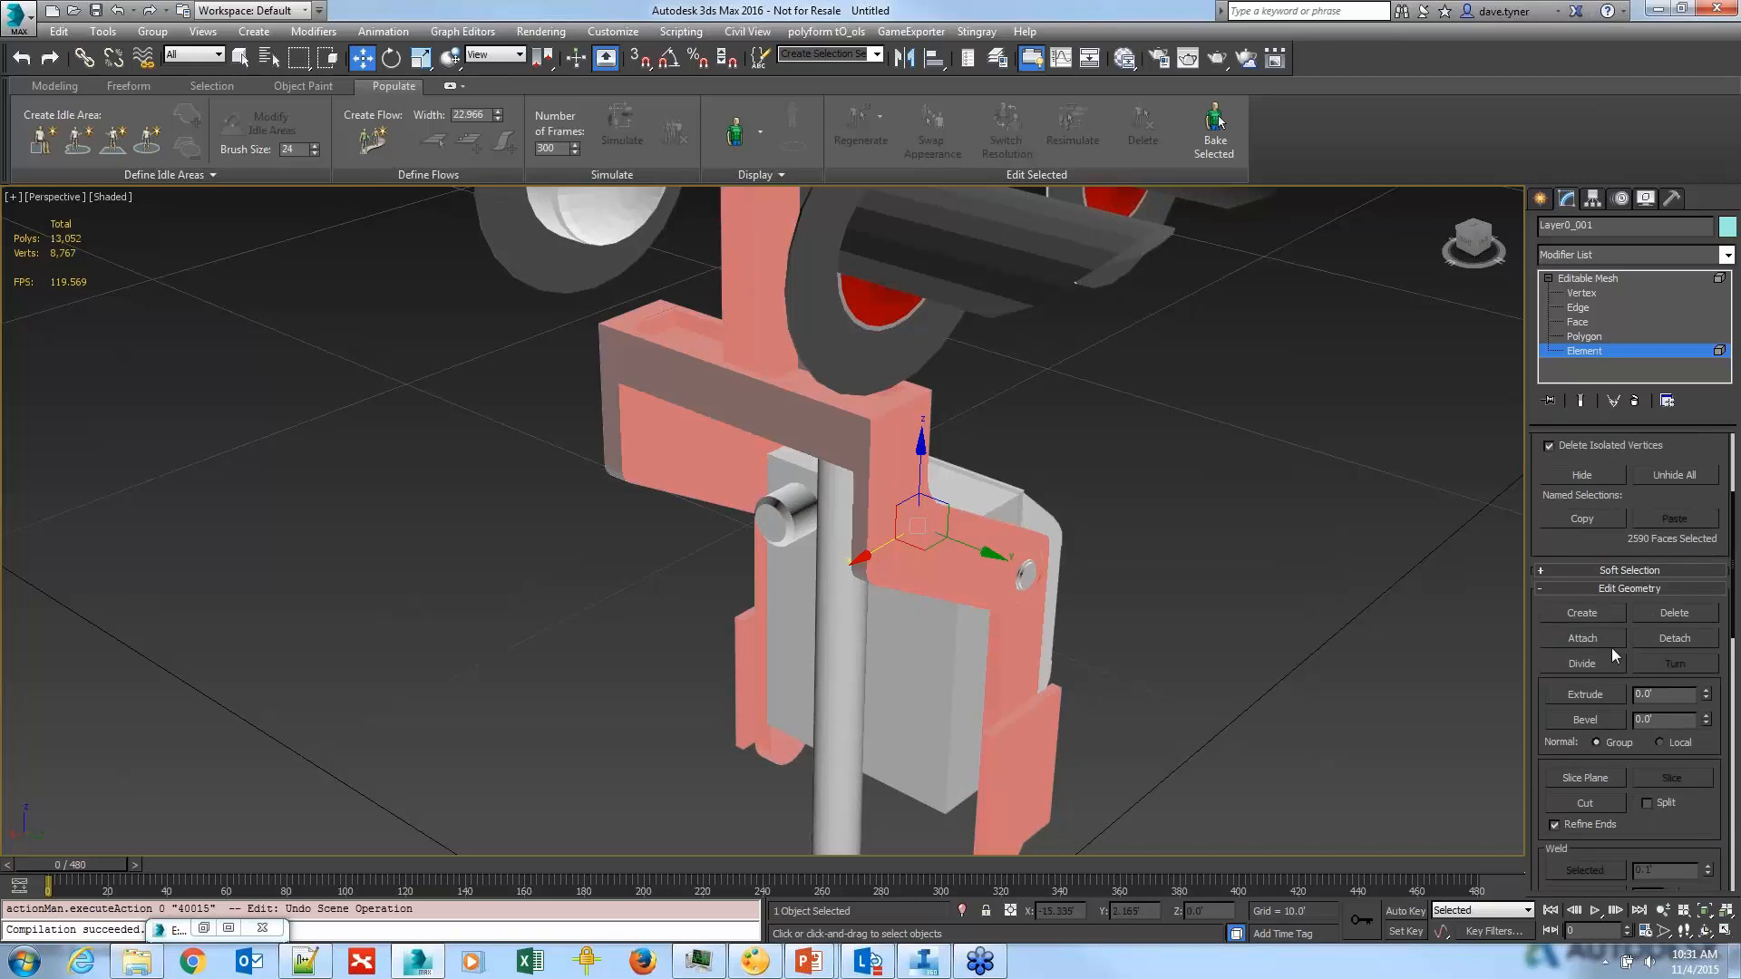
click(1673, 637)
drag(834, 415, 1266, 355)
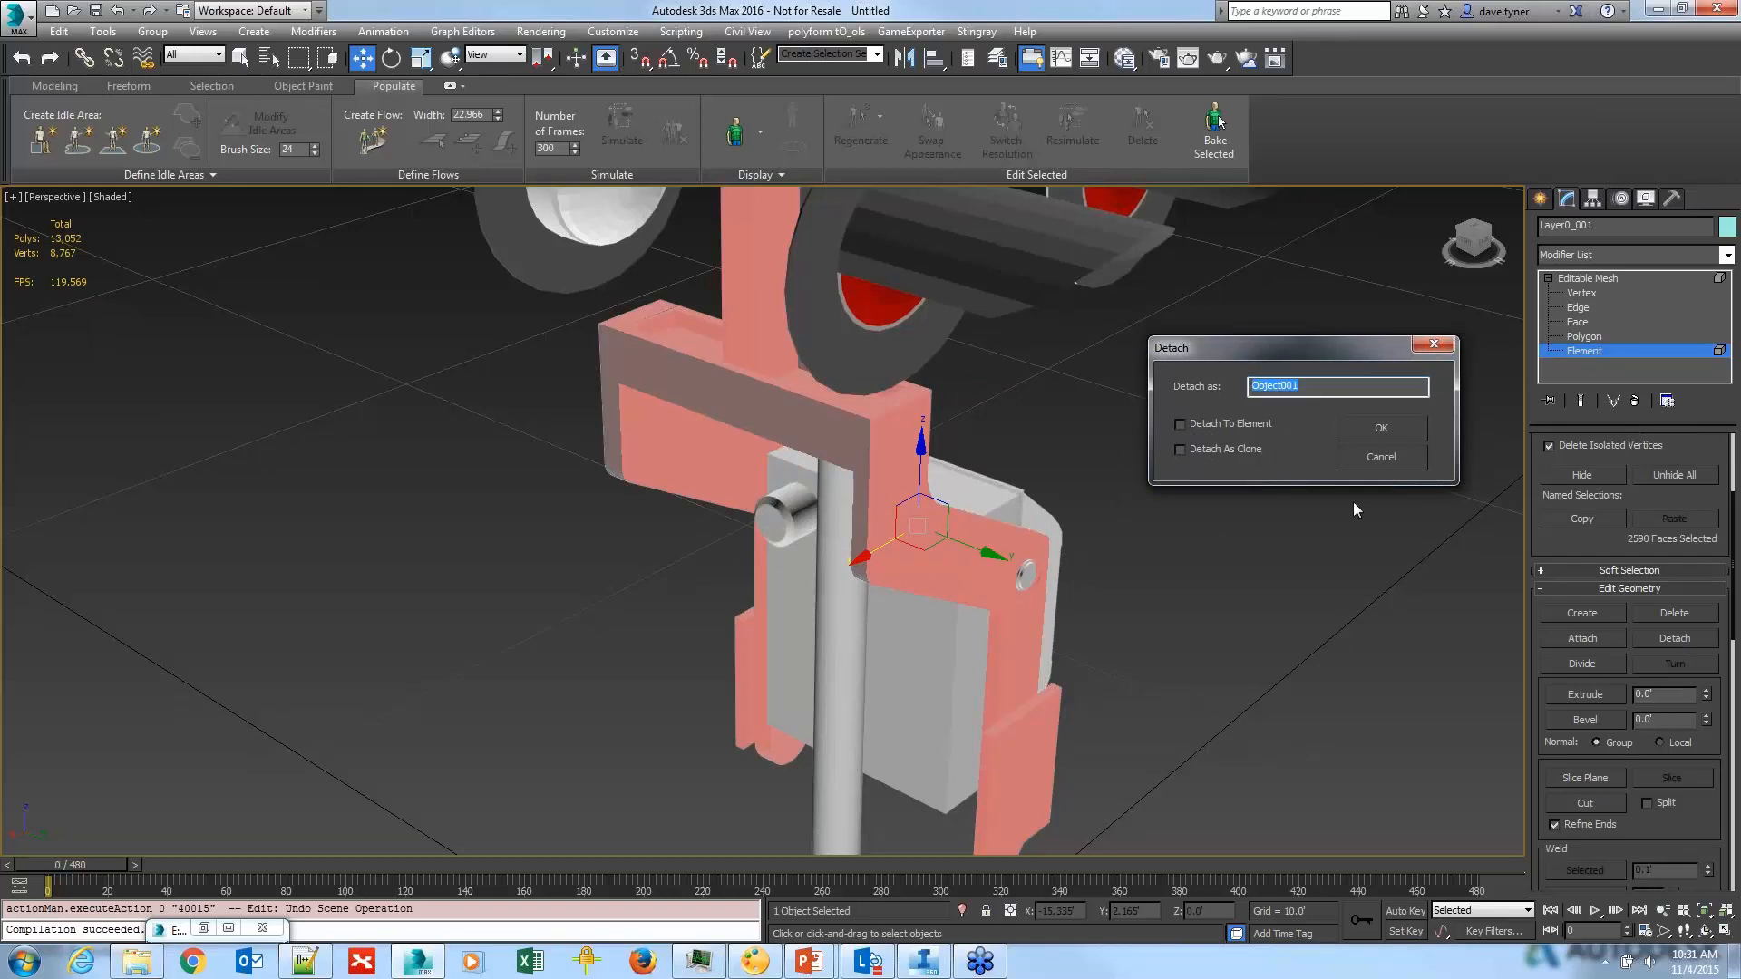
text(gateArm)
key(Return)
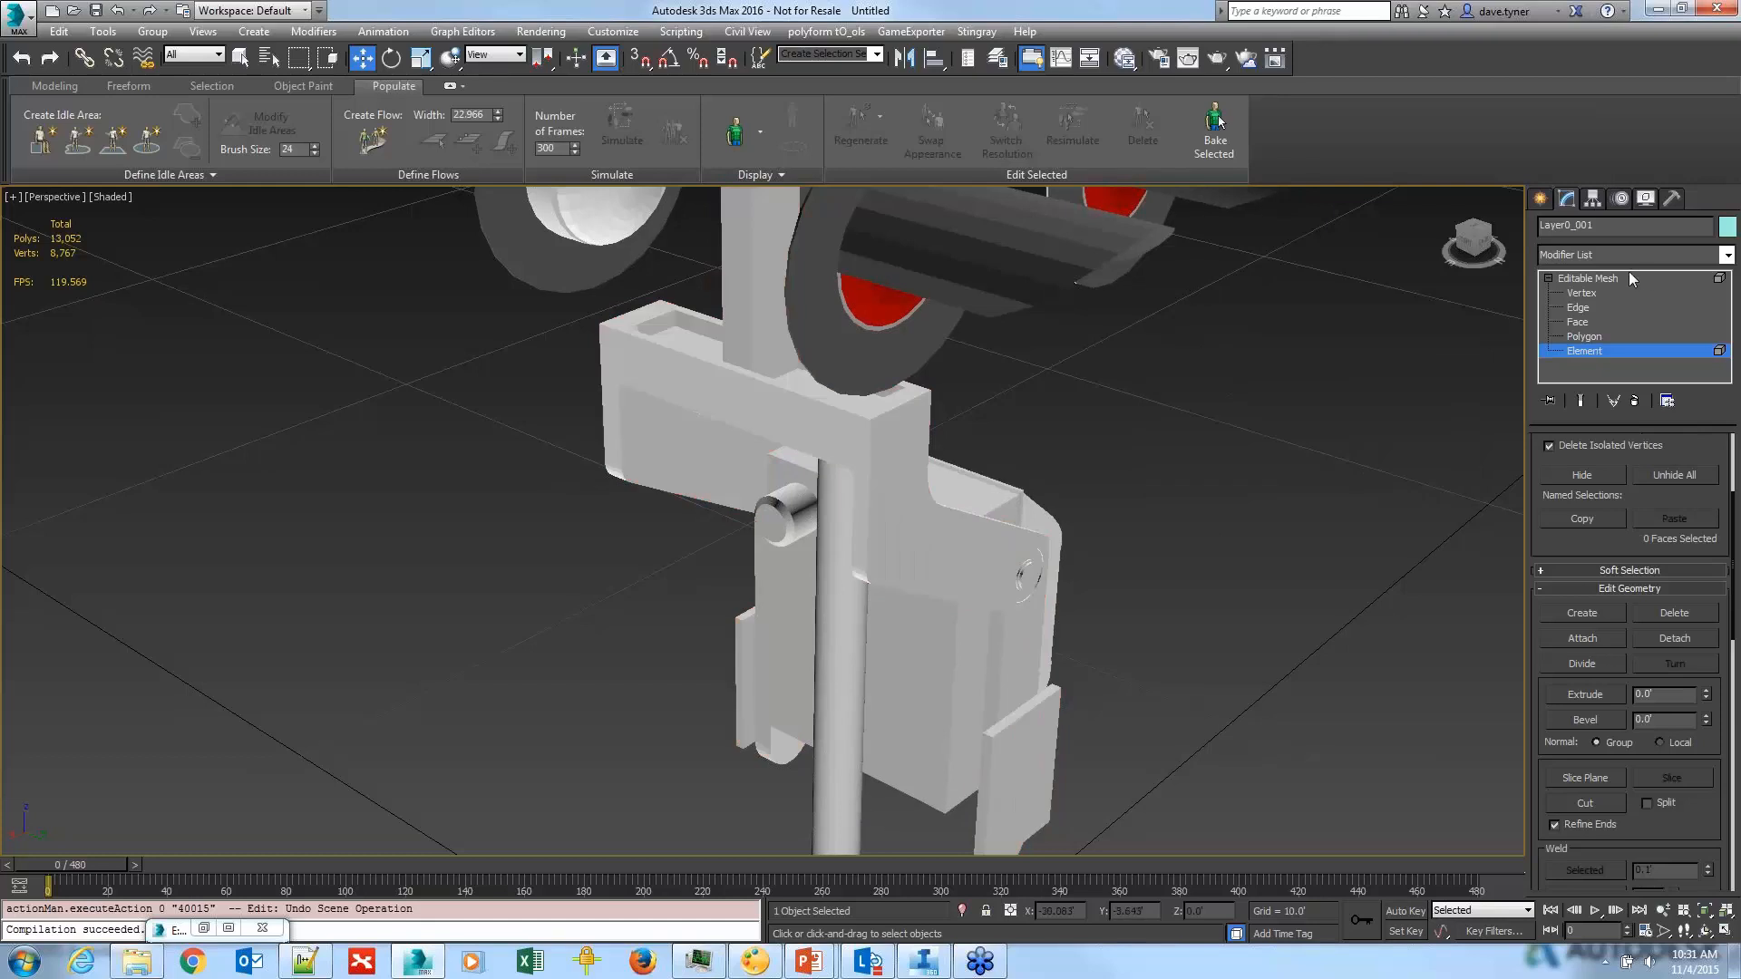
Step: Leave element editing, select the remaining Layer0_001 object, and frame the whole crossing gate in the Front view
click(1600, 279)
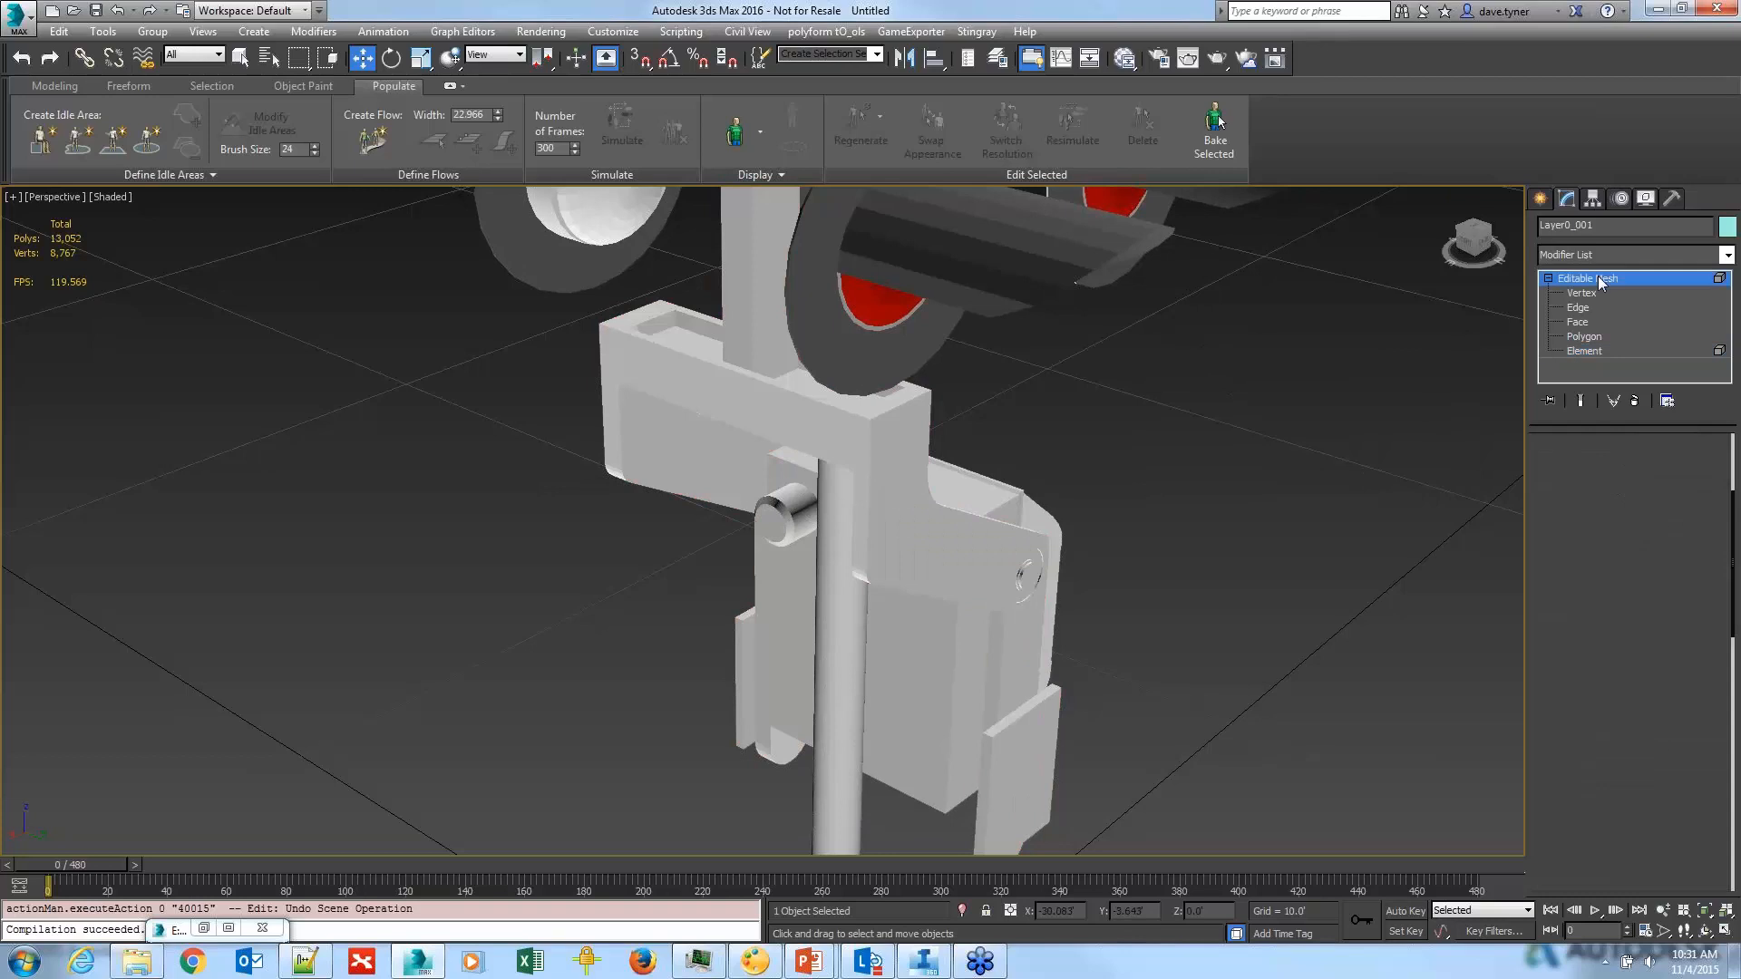
click(1206, 586)
click(1016, 580)
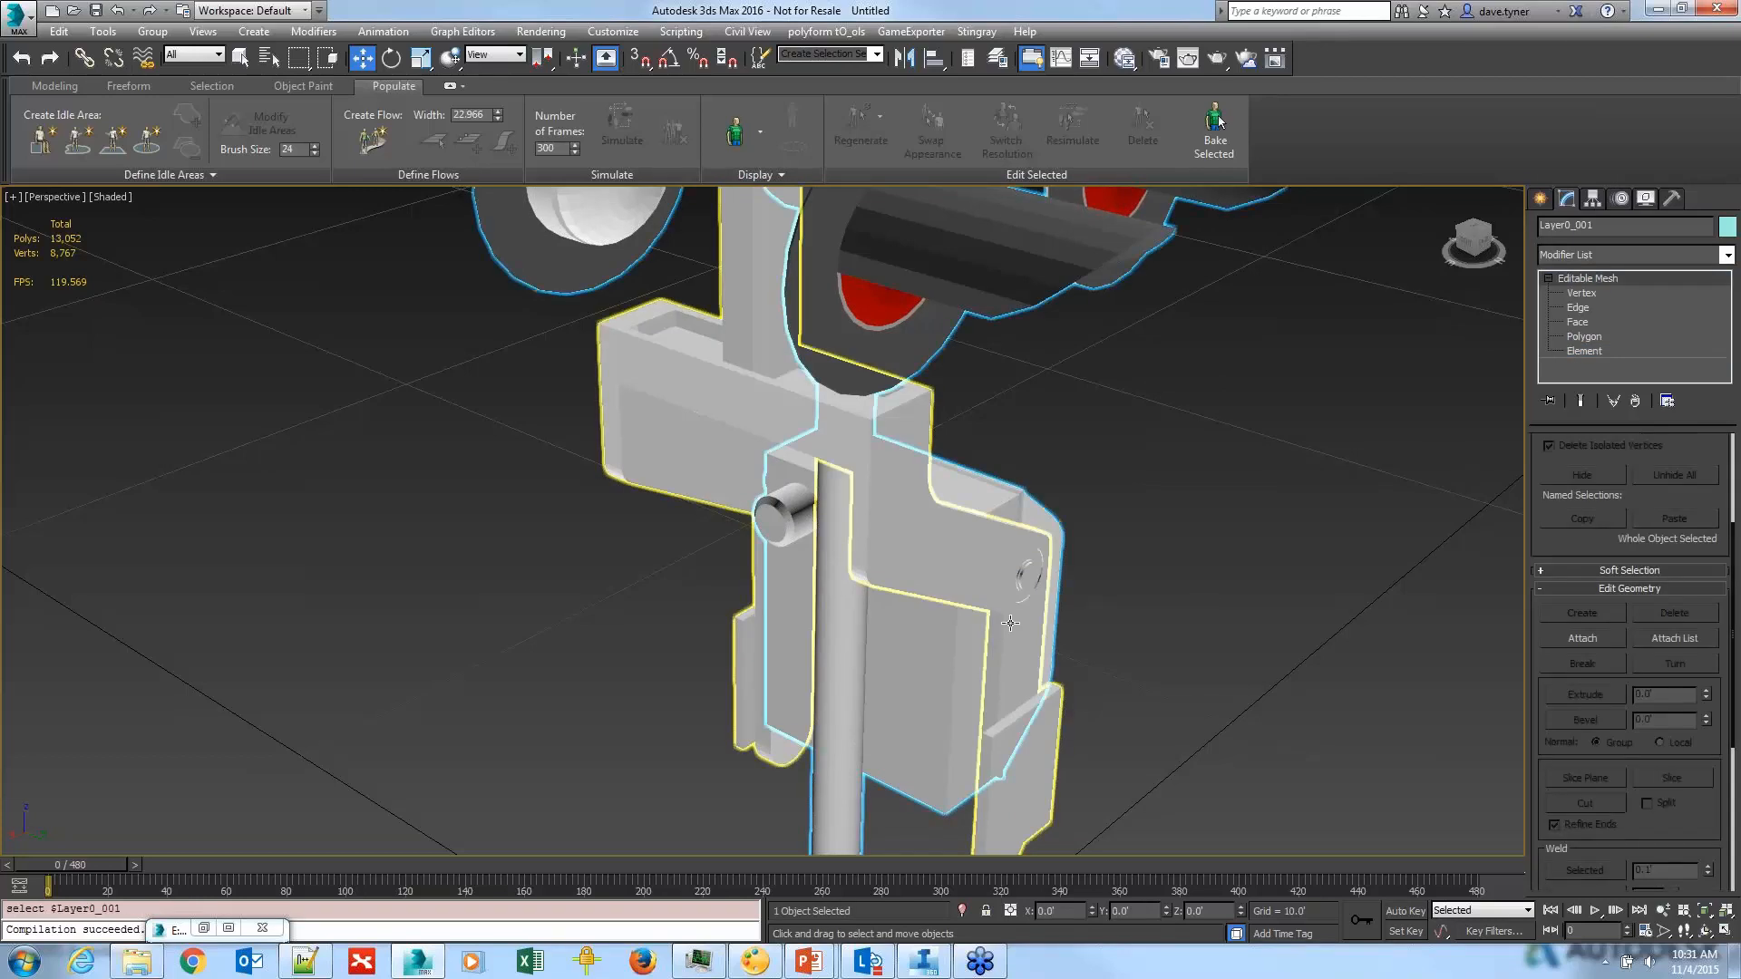
alt+middle_drag(1010, 623, 1009, 642)
scroll(1004, 629, down, 5)
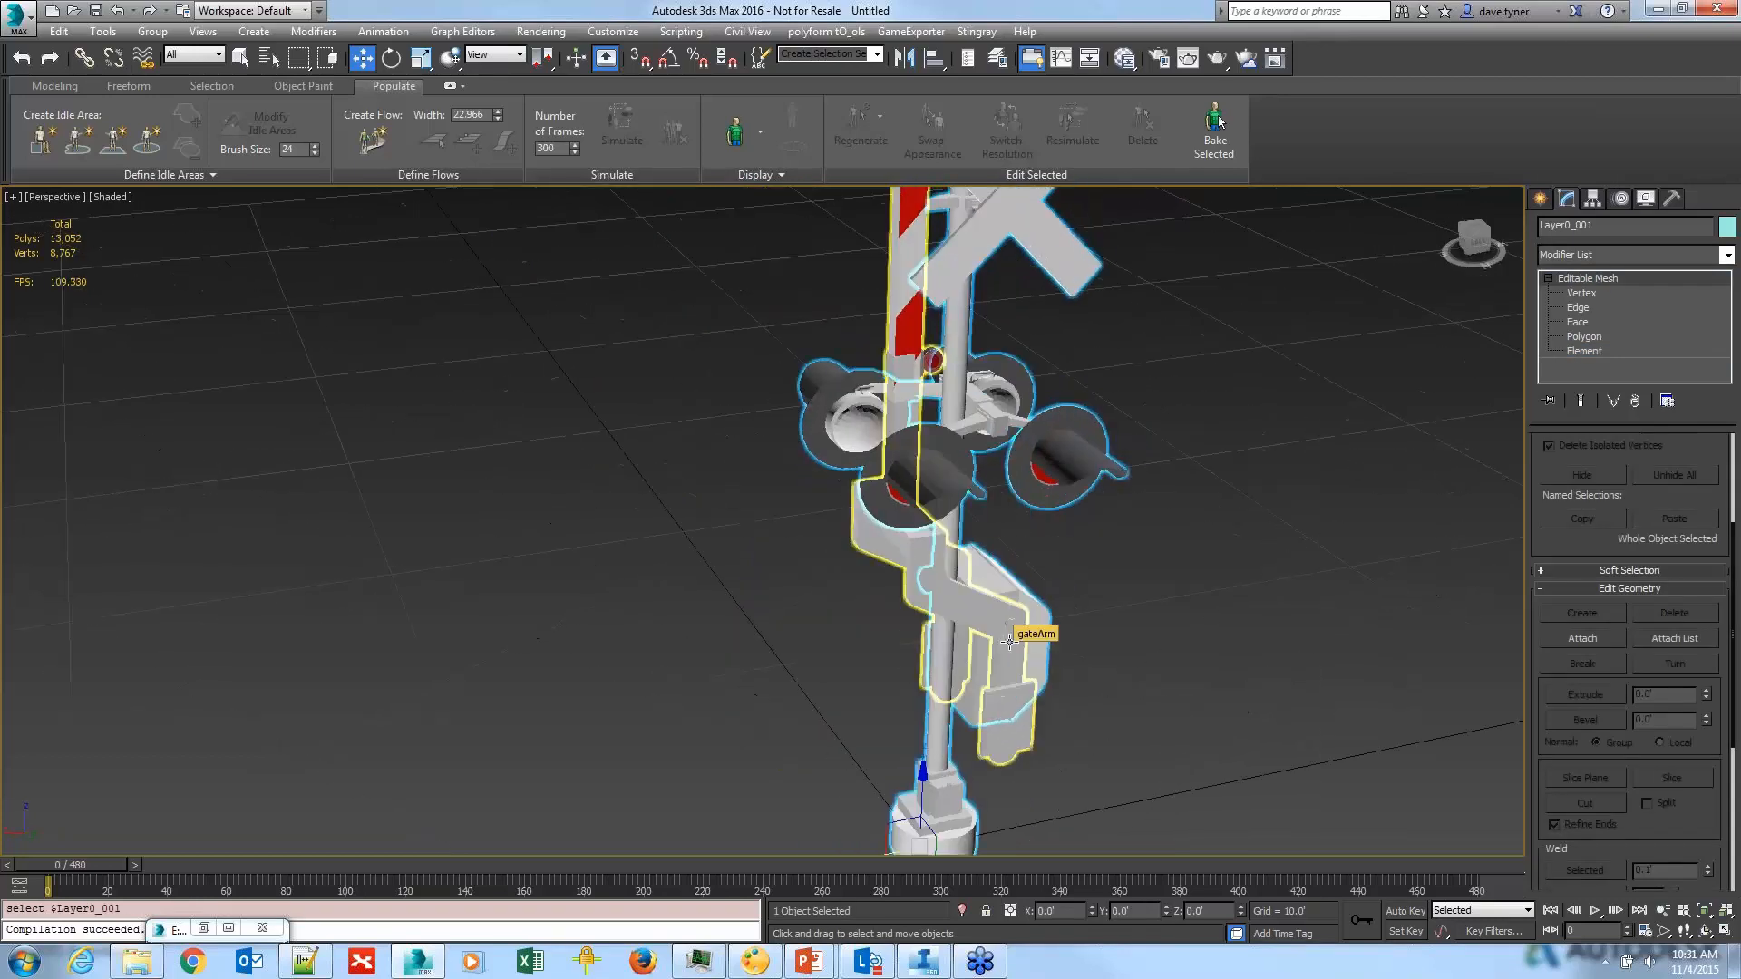
key(f)
key(z)
scroll(825, 600, up, 1)
middle_drag(825, 600, 807, 651)
scroll(812, 675, down, 1)
scroll(813, 676, down, 1)
scroll(809, 676, up, 1)
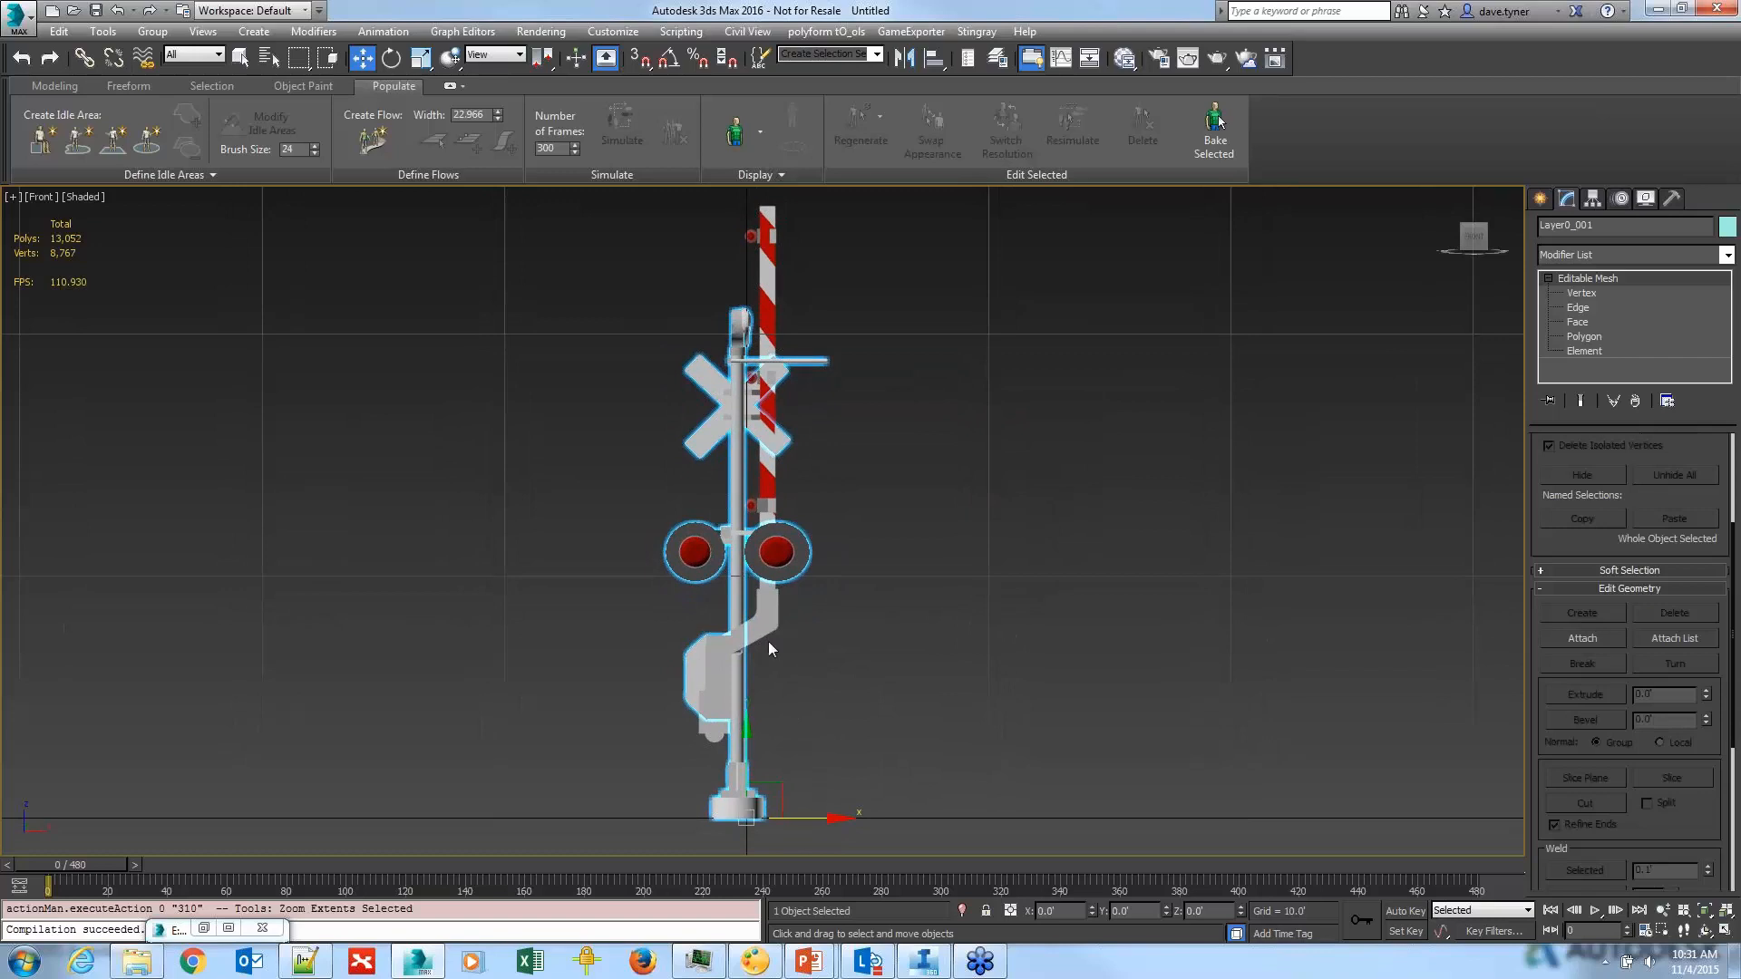
Step: Try rotating the crossing gate with the Rotate tool, undo the change, and select the detached gate arm
key(e)
drag(803, 764, 826, 798)
key(ctrl+z)
click(768, 354)
key(ctrl+z)
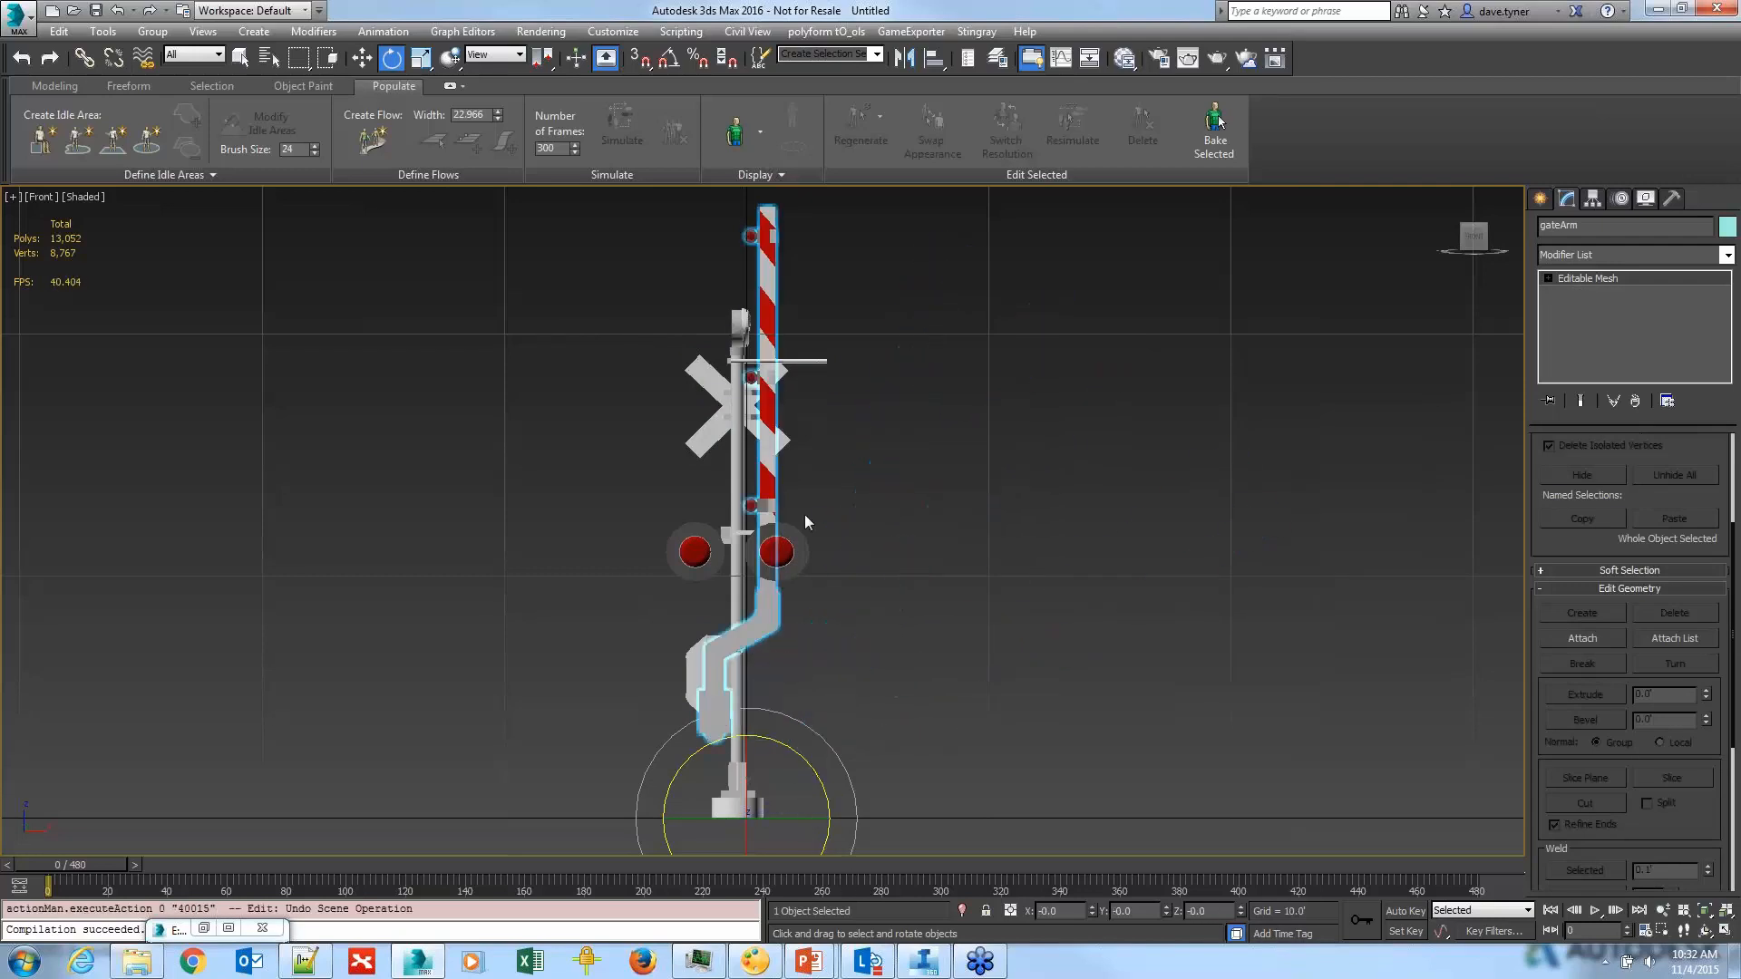
Step: Examine the gate arm's lower bend and bracket in the Front view to locate its hinge point
scroll(710, 700, up, 5)
scroll(741, 688, up, 2)
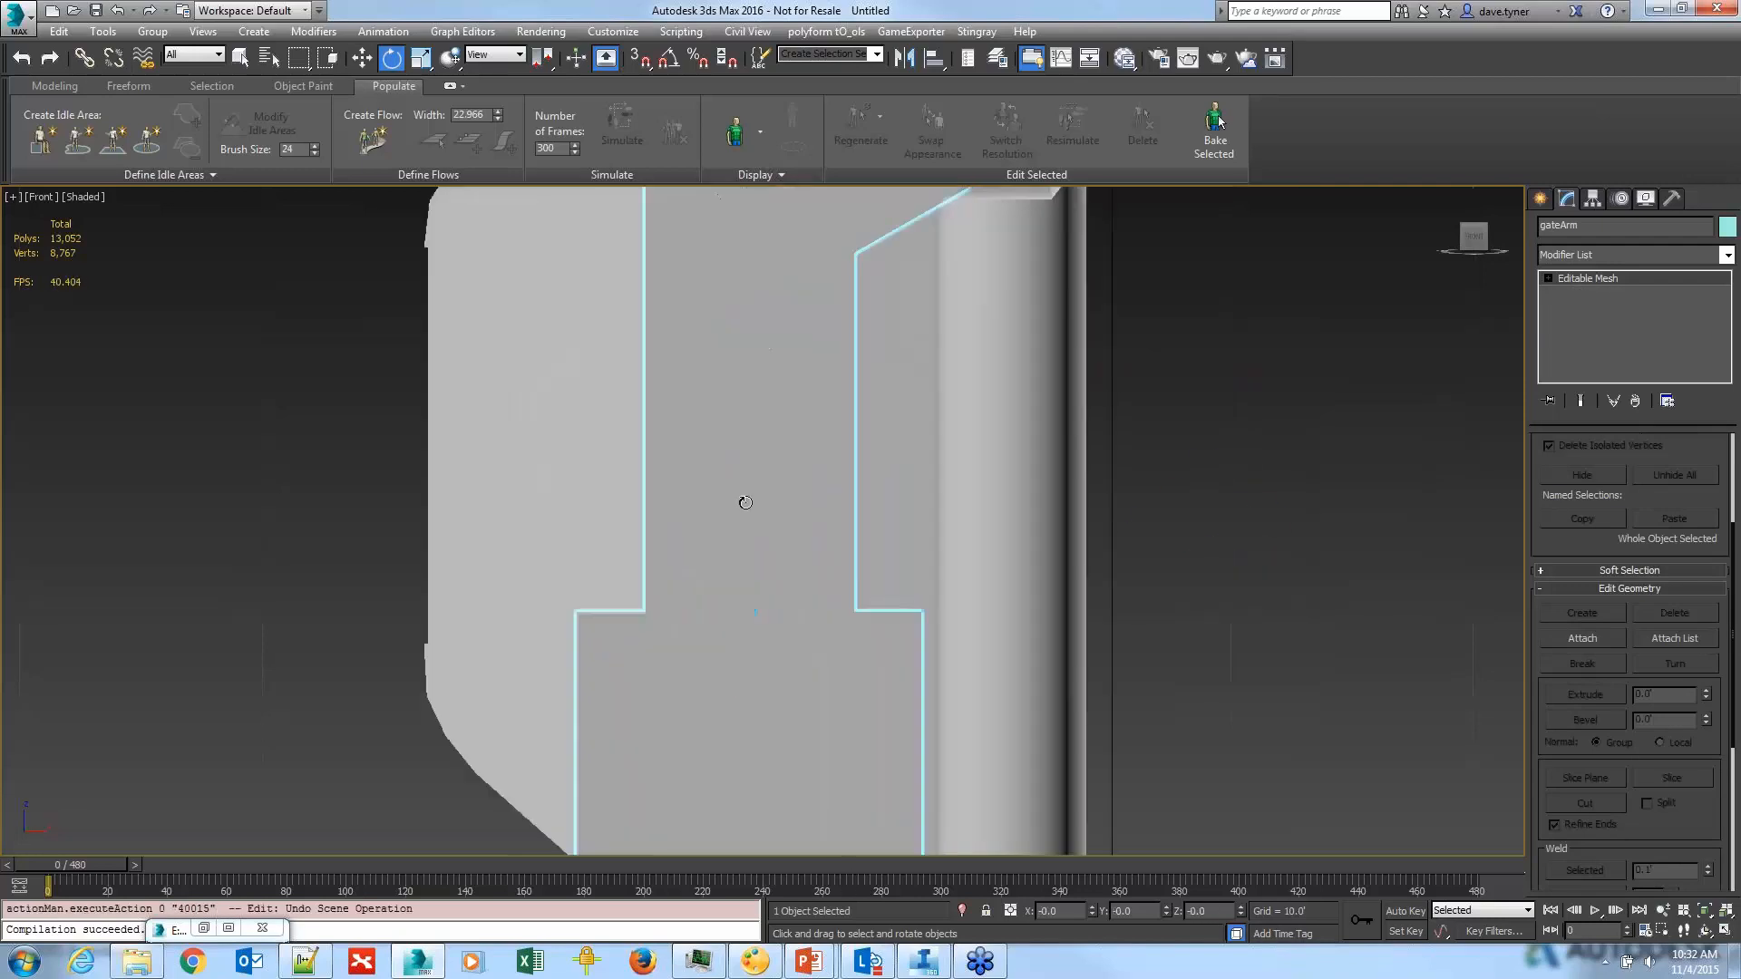
scroll(743, 497, down, 1)
middle_drag(738, 535, 701, 672)
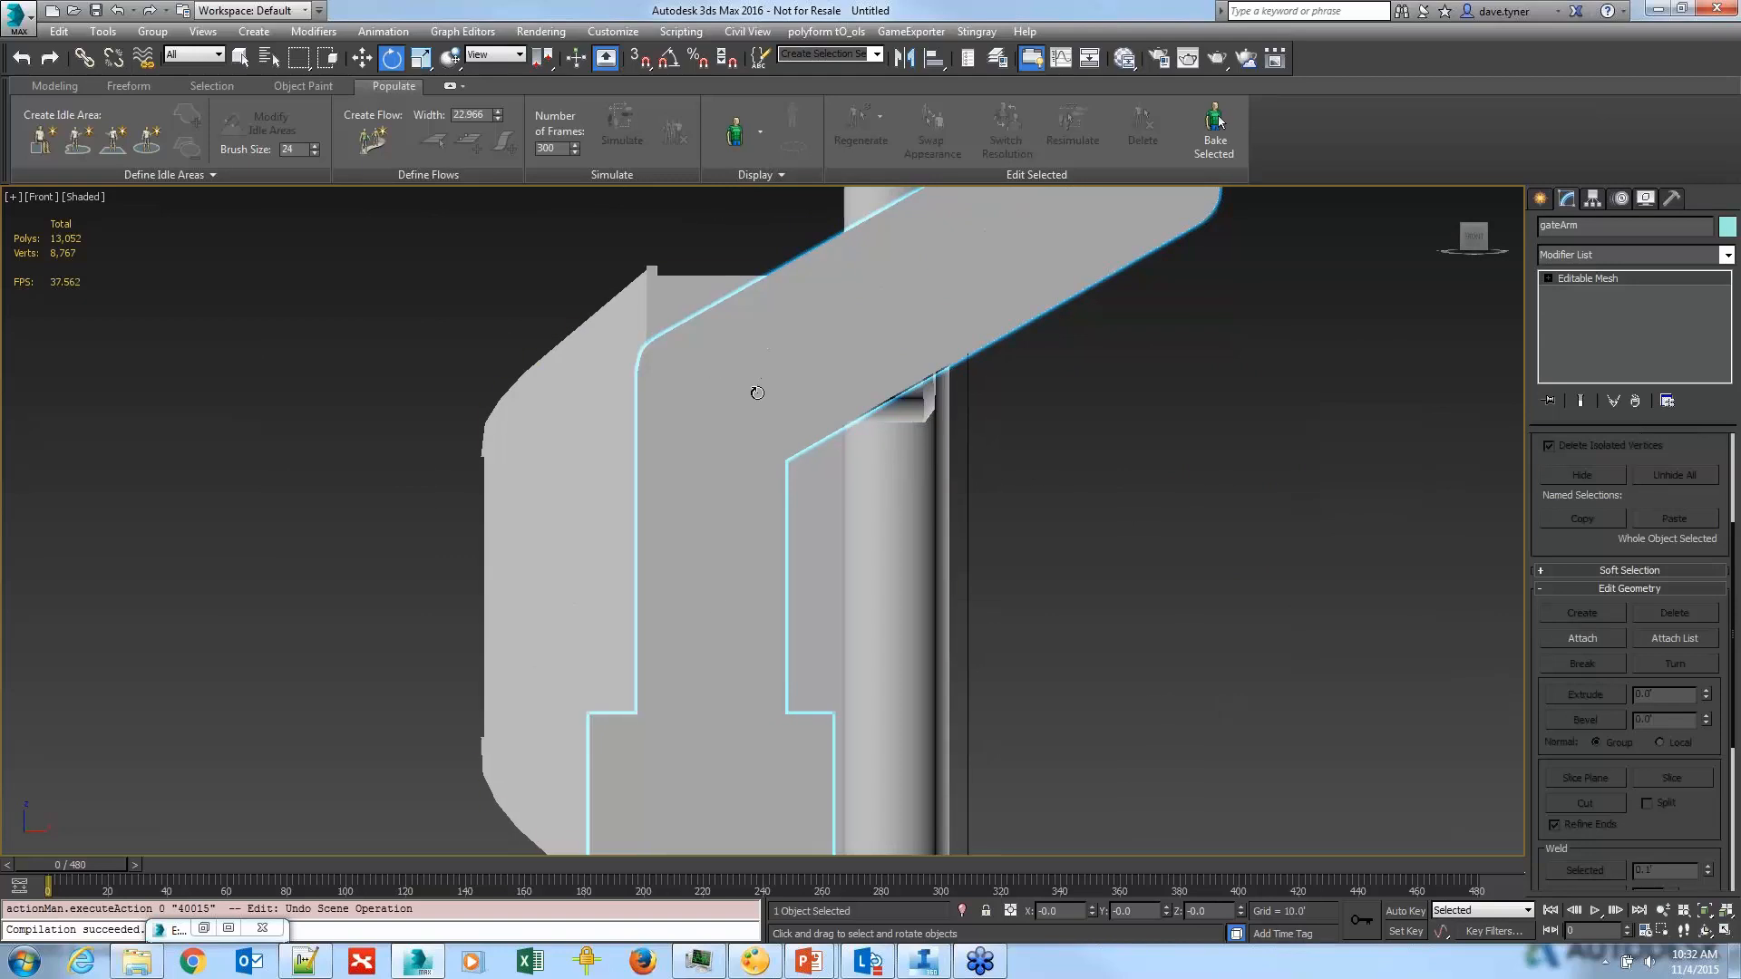
middle_drag(1073, 697, 889, 749)
scroll(937, 743, down, 2)
scroll(949, 744, down, 2)
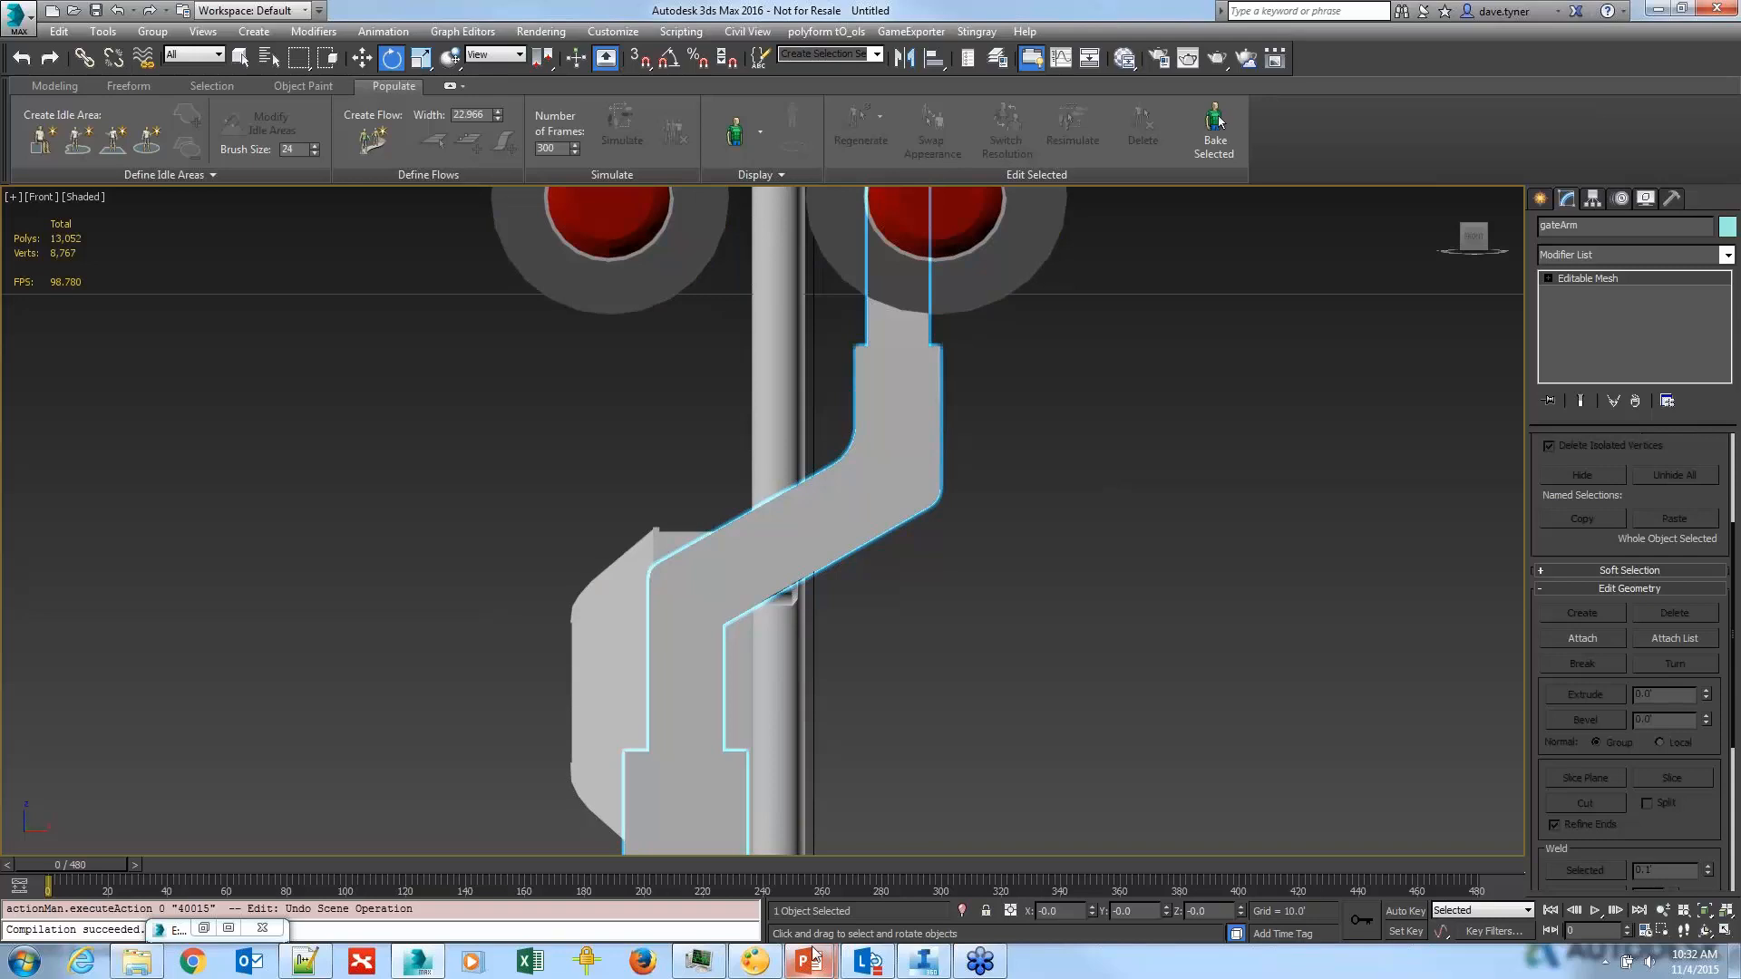
key(alt+Tab)
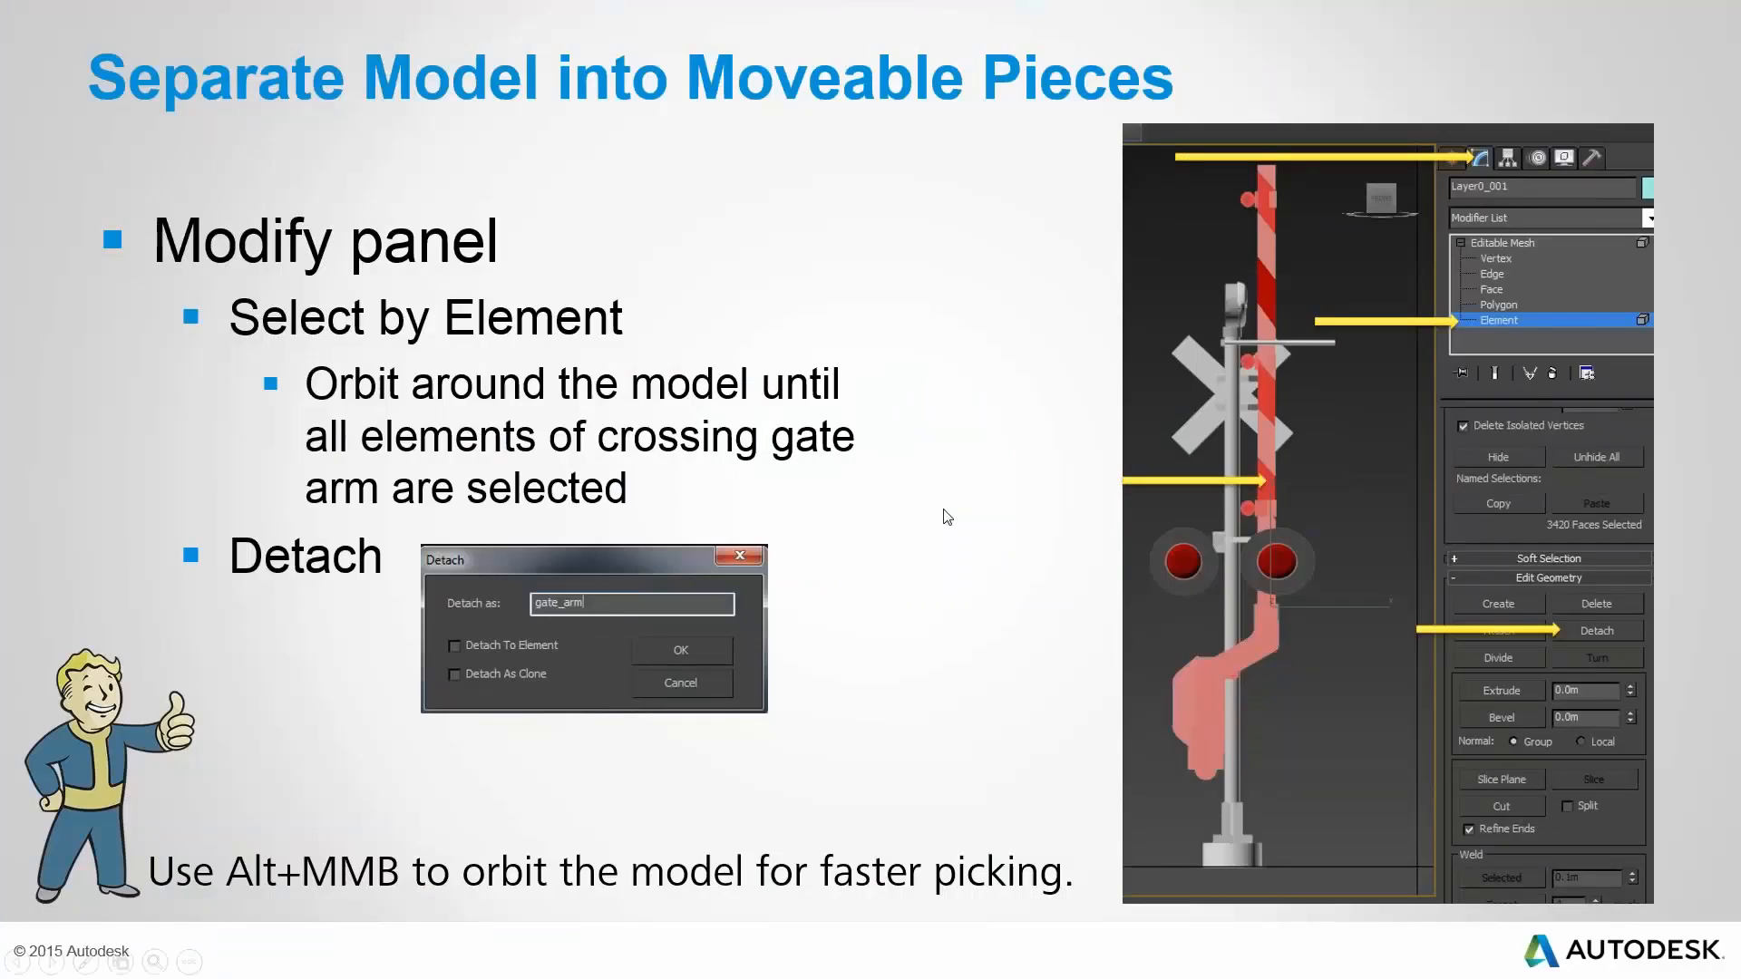
click(943, 515)
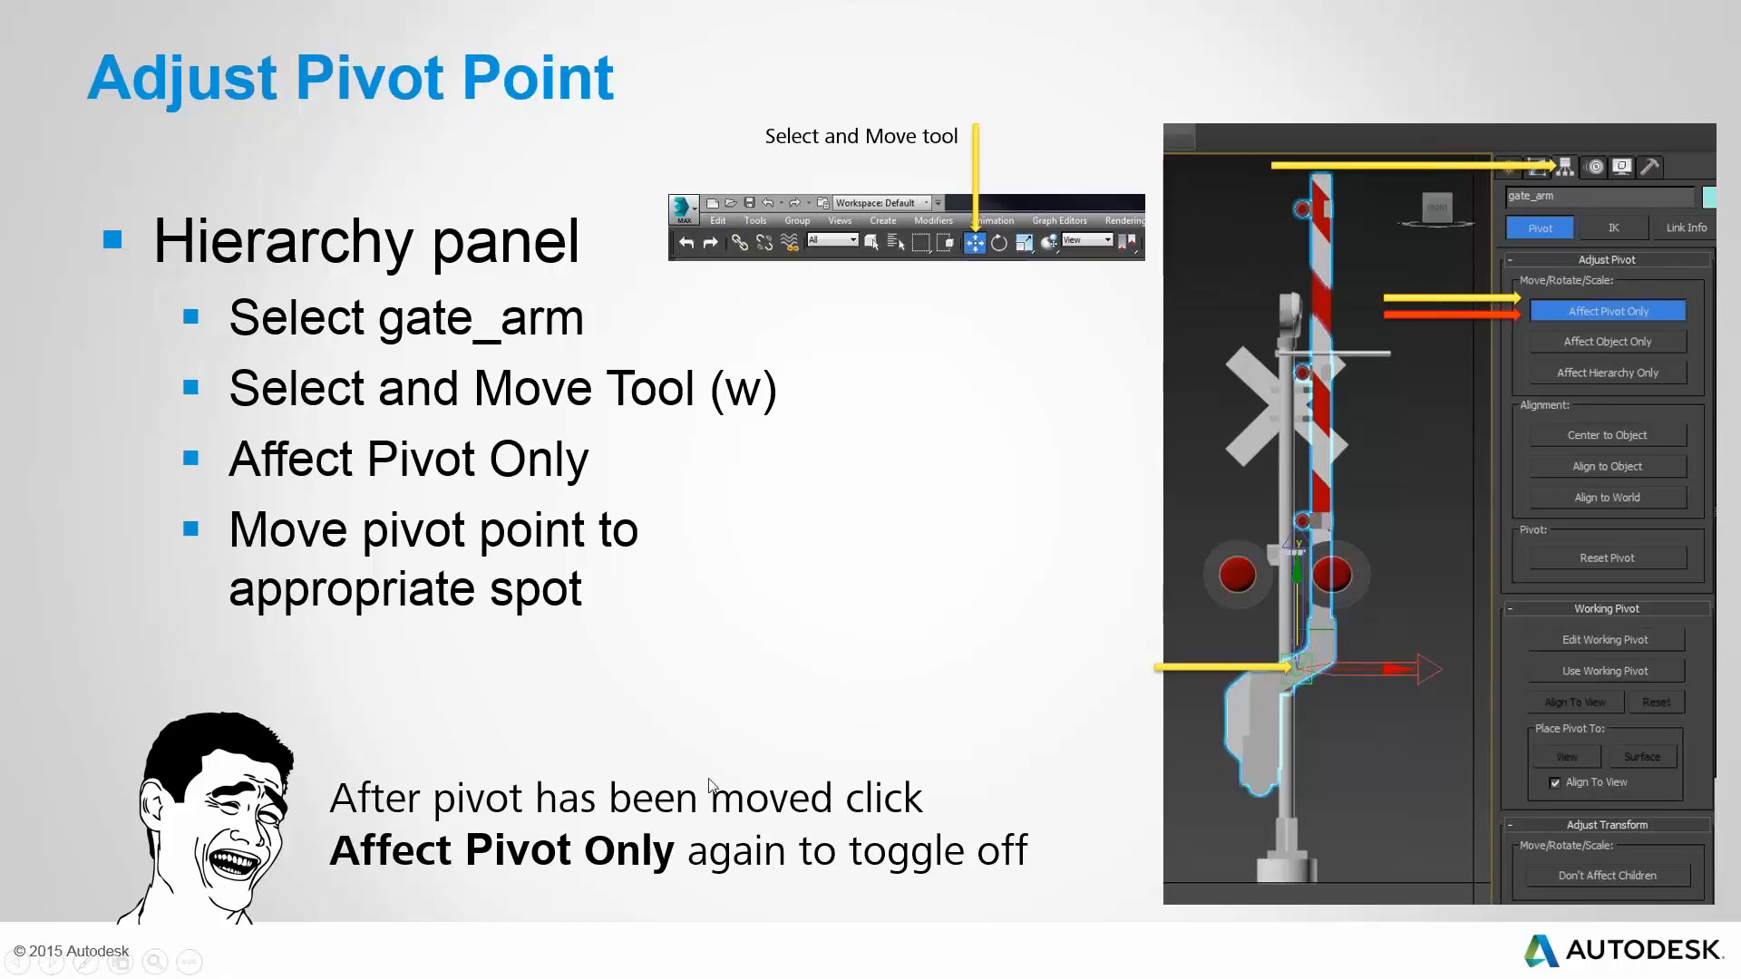
key(alt+Tab)
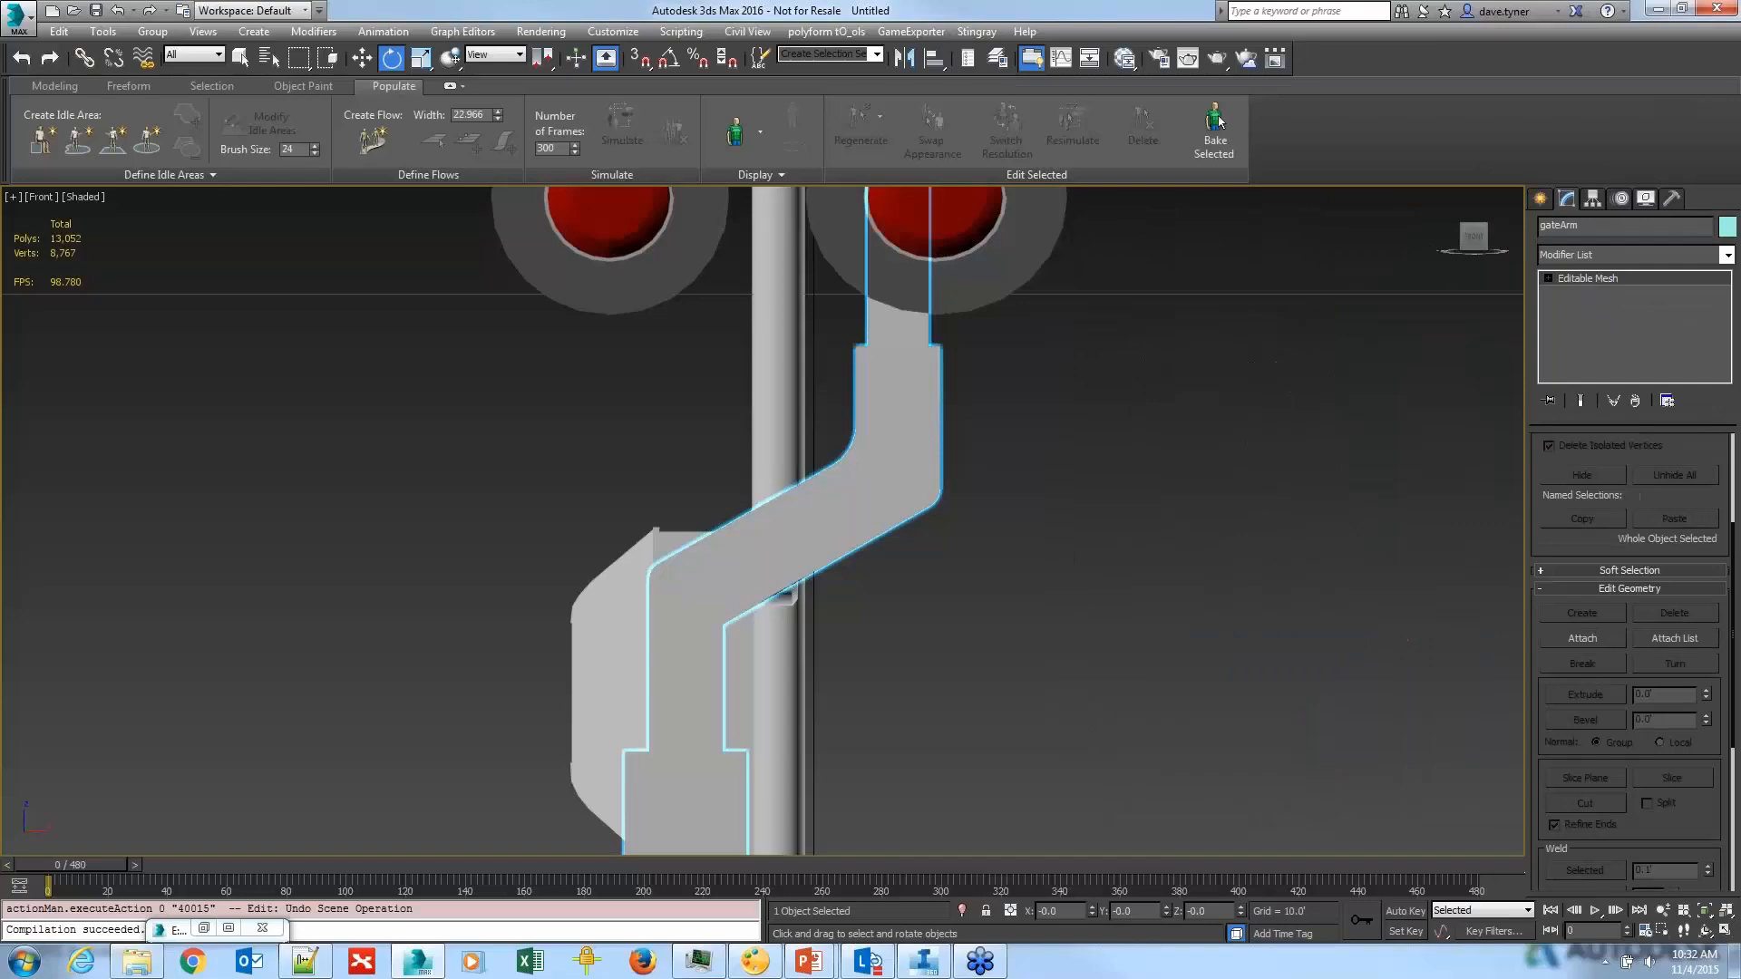
Step: Restrict transforms to the gate arm's pivot with Affect Pivot Only and activate Select and Move
scroll(1028, 687, down, 5)
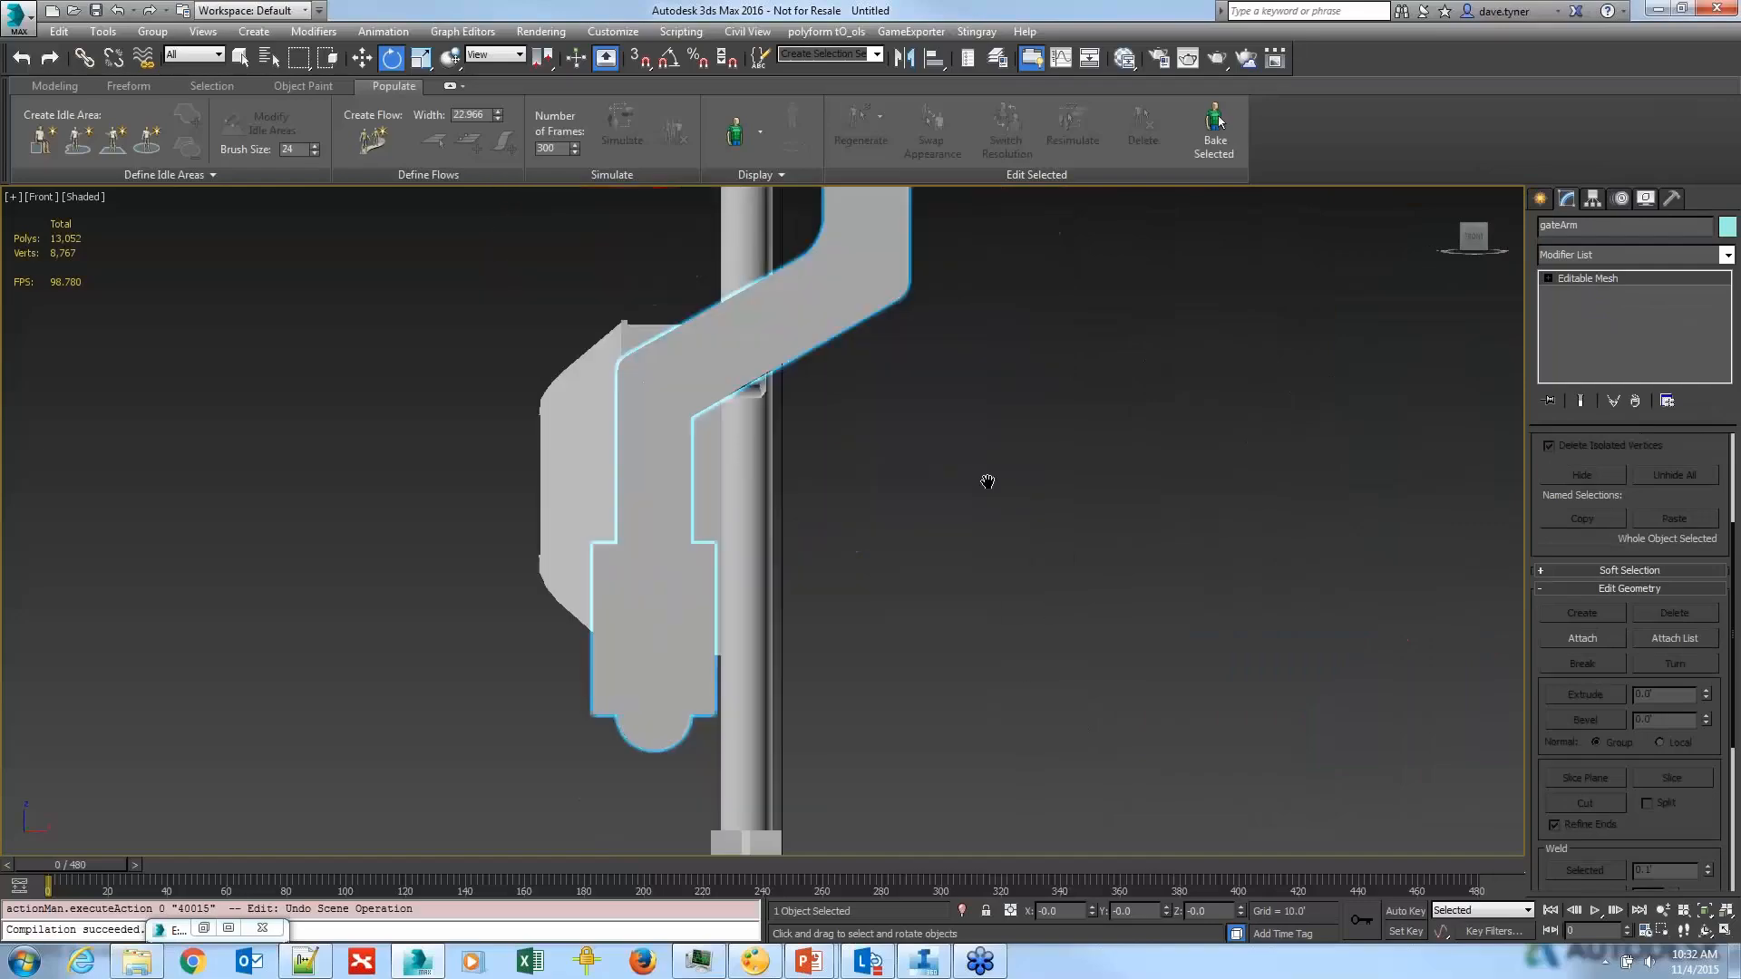
click(1593, 198)
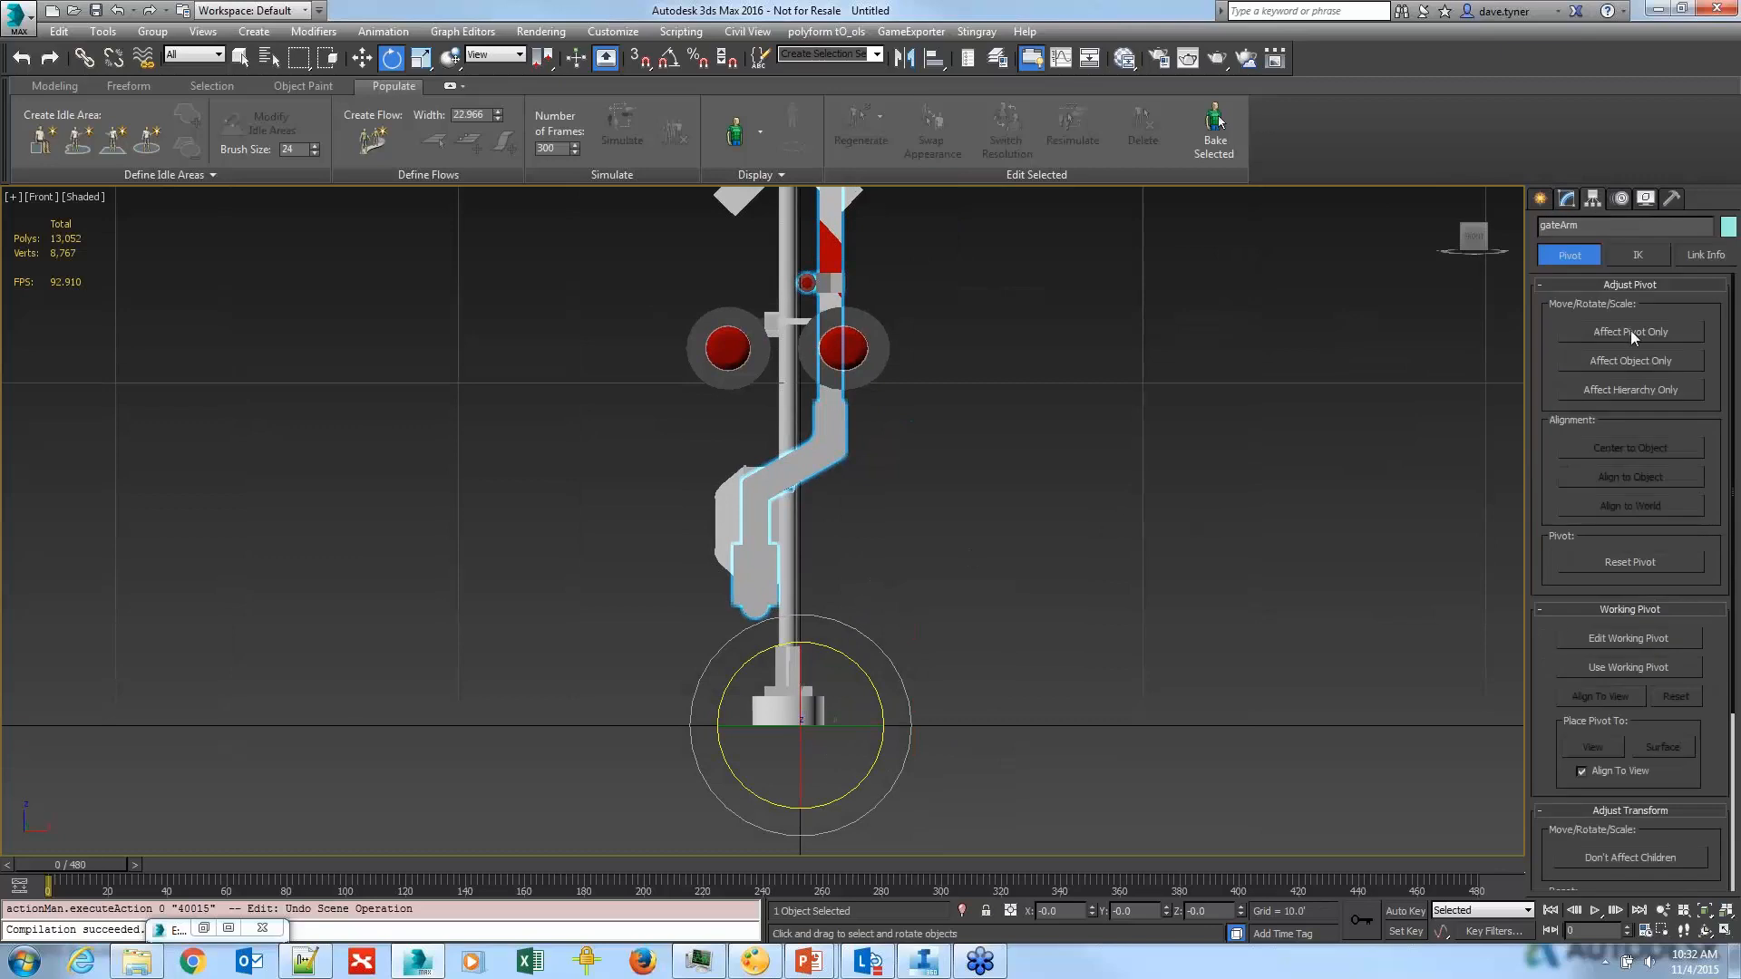
click(1630, 332)
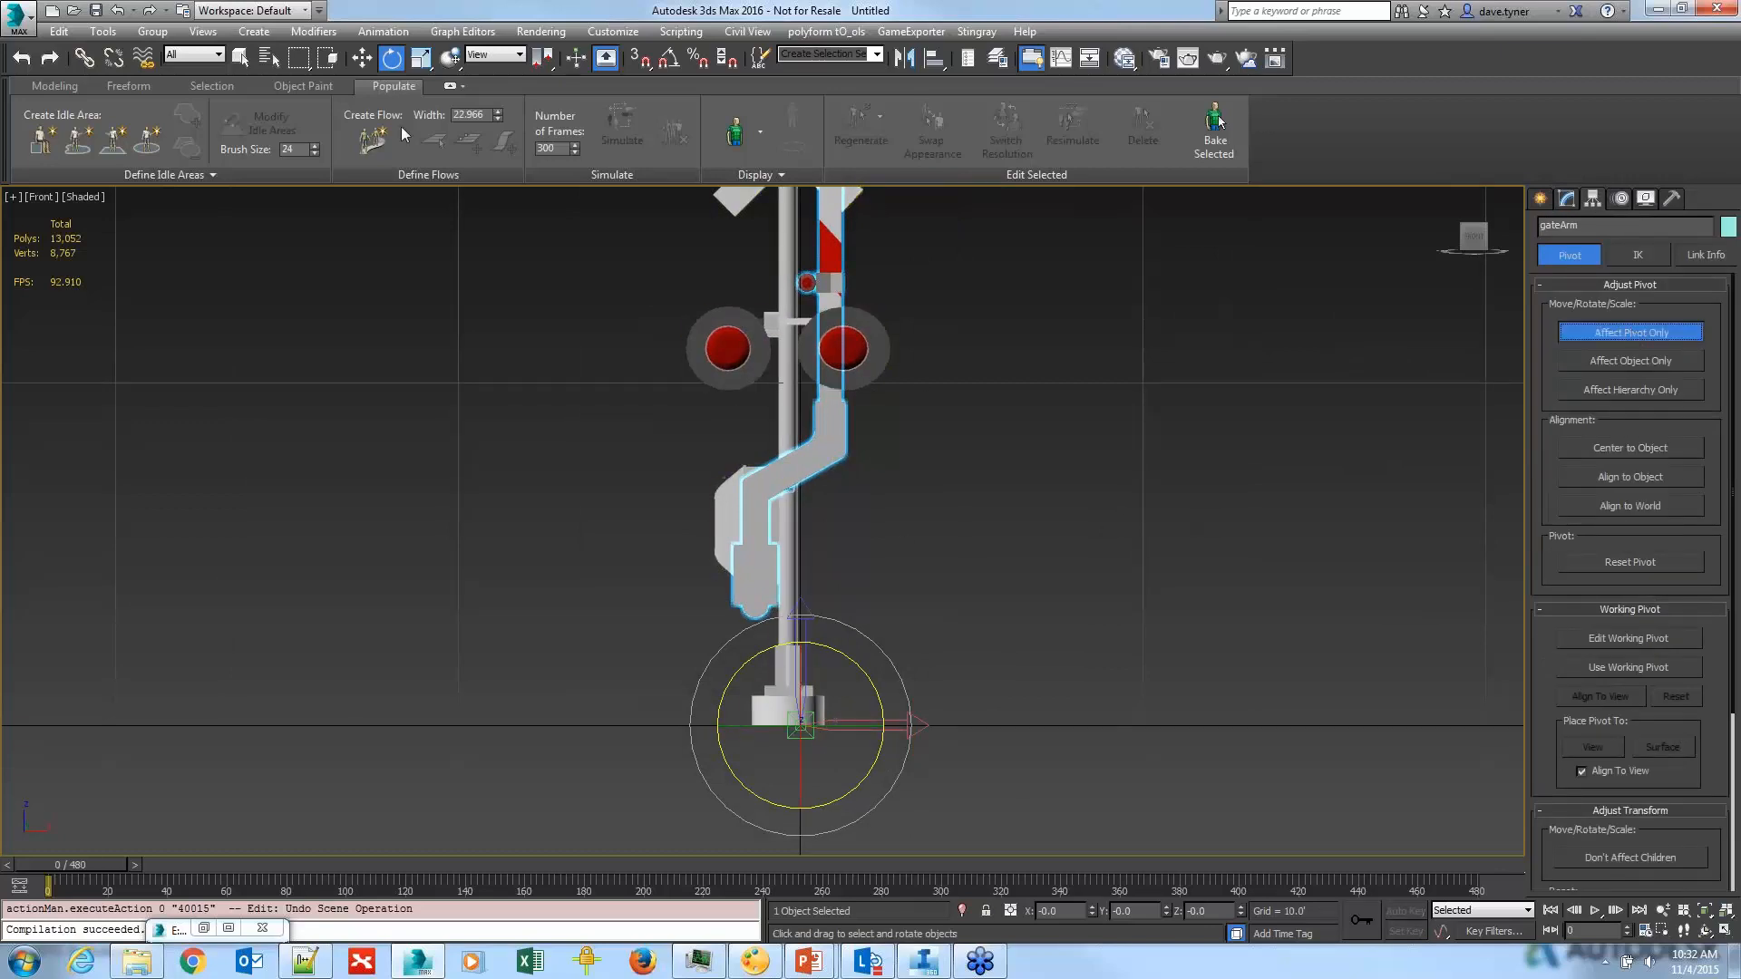
click(362, 58)
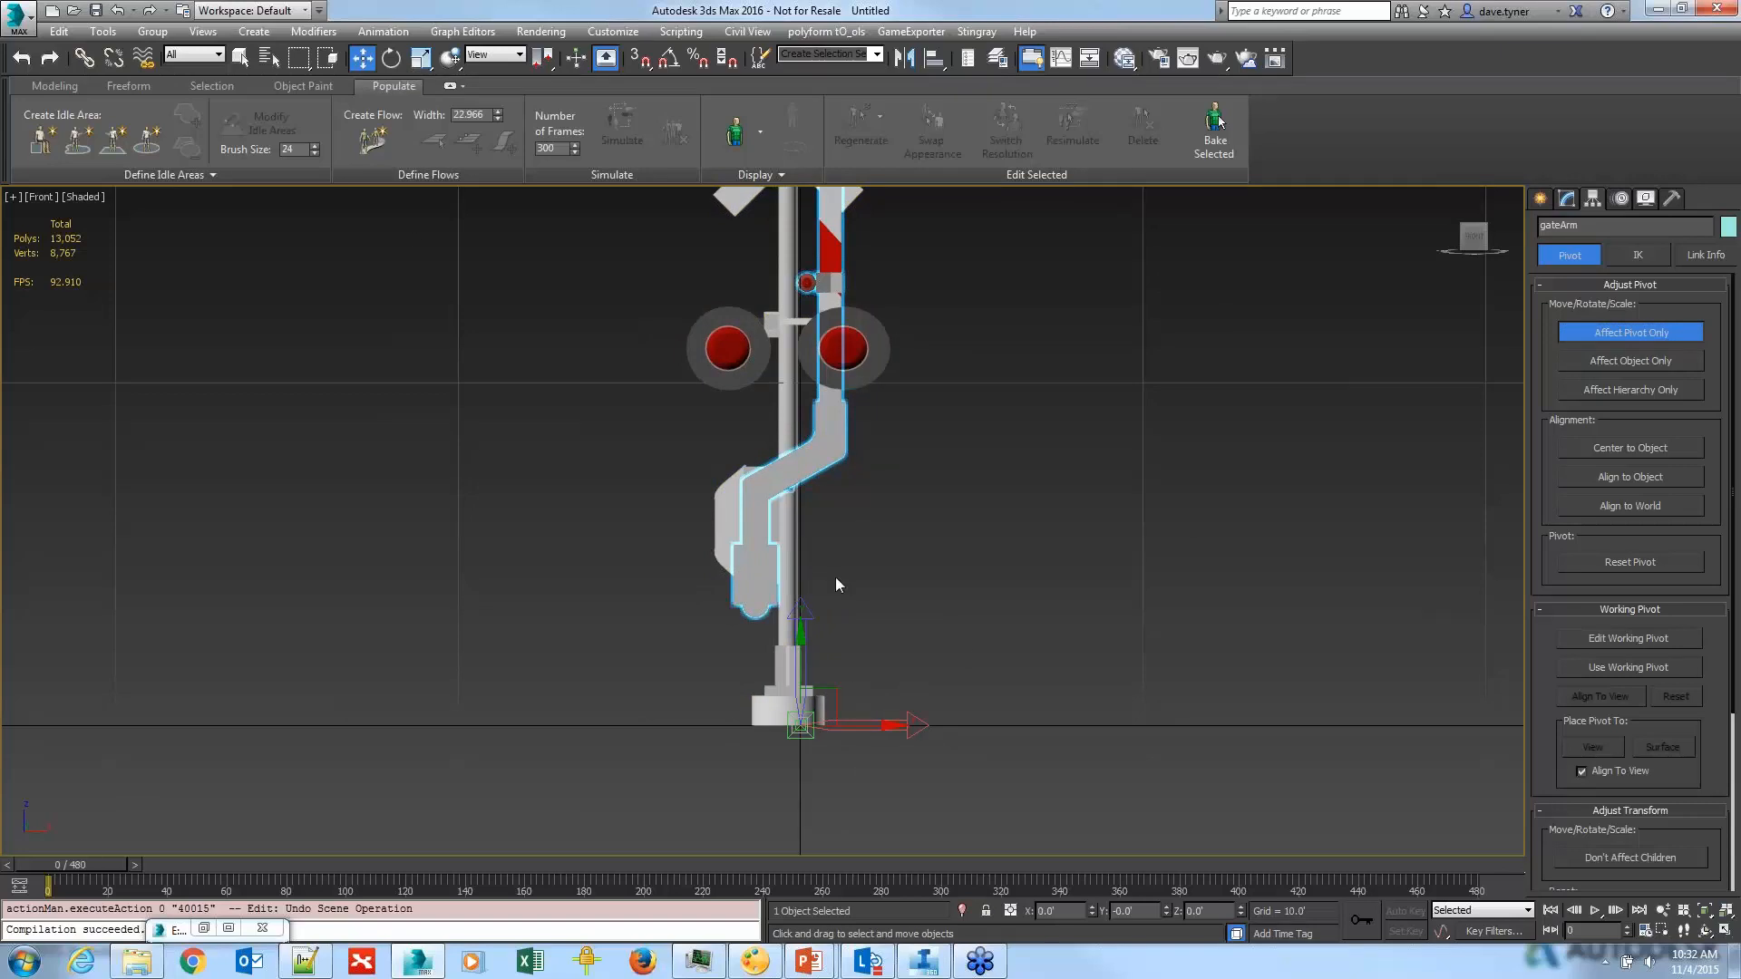
Step: Display edged faces and move the gate arm's pivot from the post base to the hinge circle, about X -1.285', Z 6.836'
scroll(835, 577, up, 2)
middle_drag(835, 577, 907, 689)
scroll(867, 607, up, 3)
middle_drag(866, 606, 839, 650)
scroll(859, 610, down, 3)
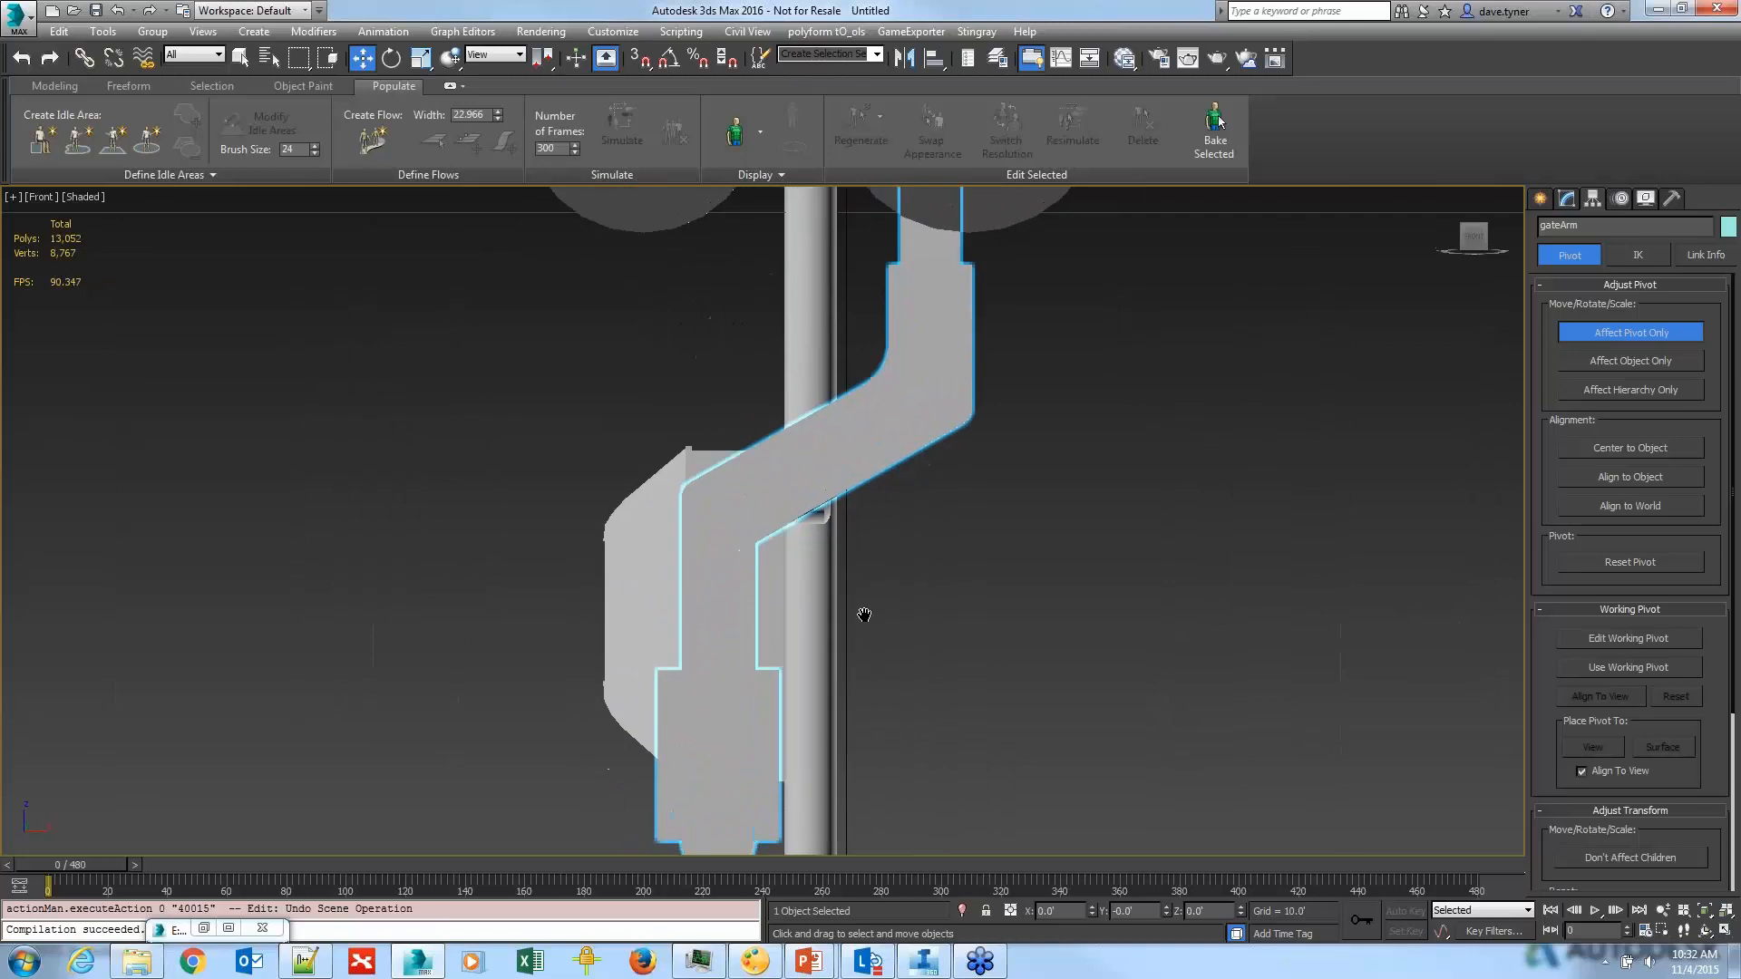
key(F4)
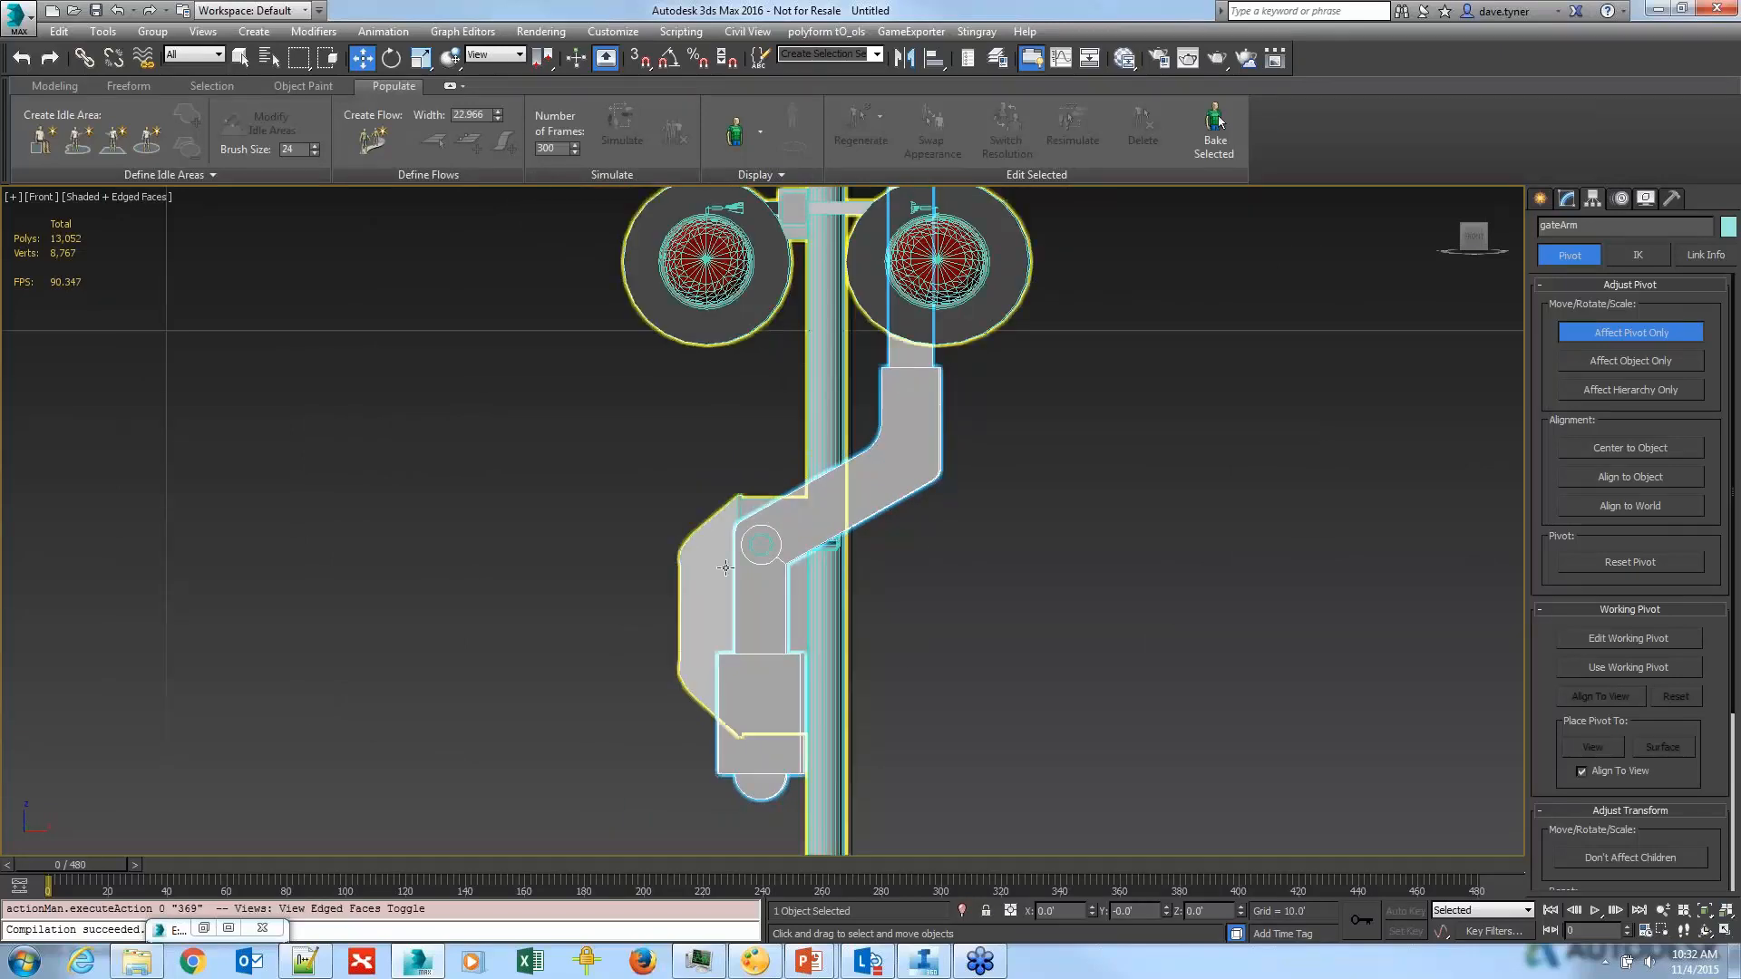
middle_drag(942, 754, 959, 516)
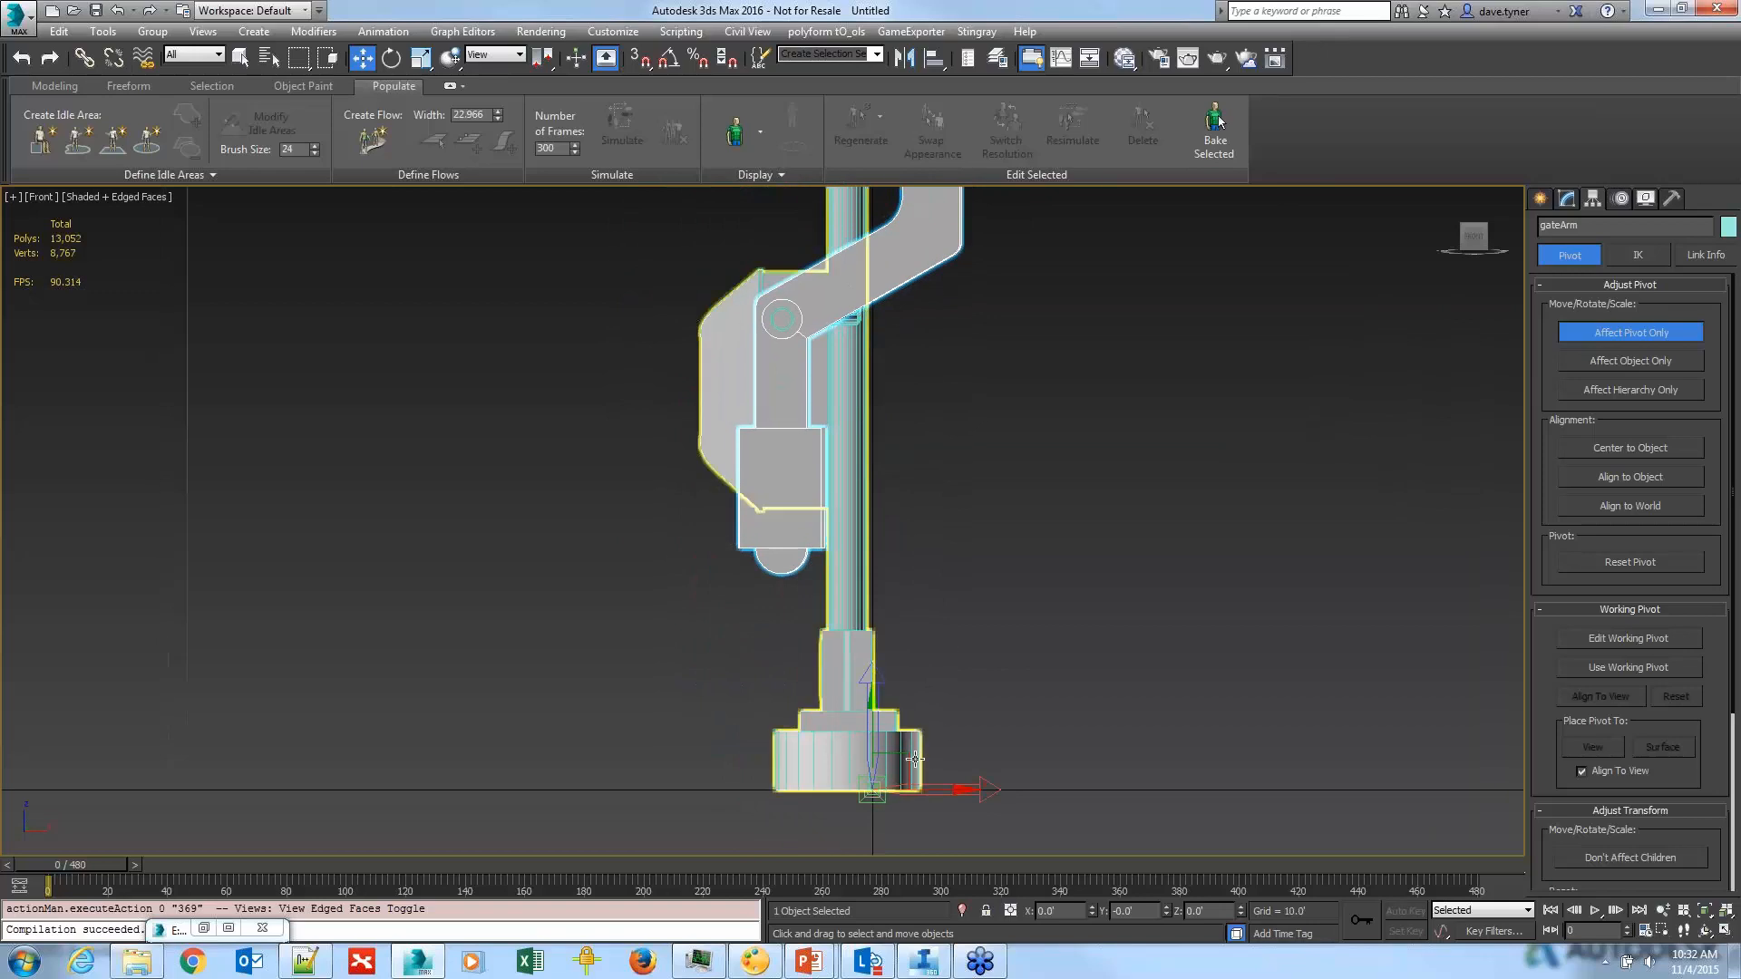
drag(906, 759, 816, 292)
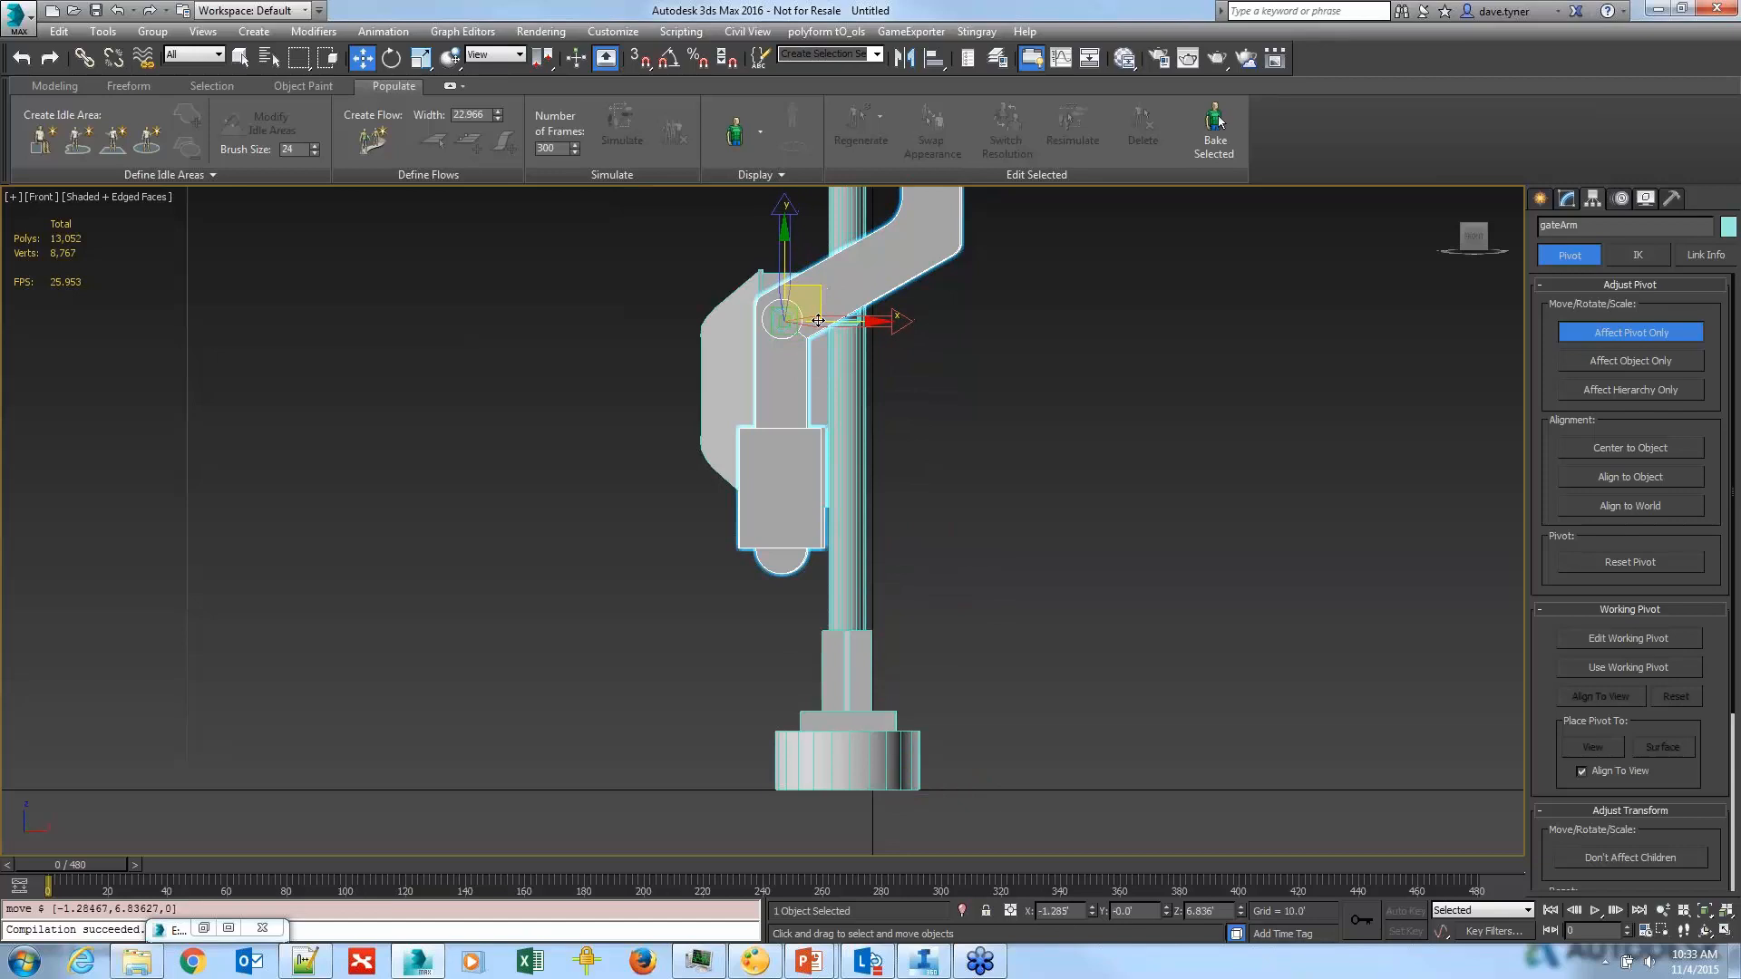
Step: Fine-tune the gate arm's pivot to the hinge circle's center, about X -1.321', Z 6.864', and turn off Affect Pivot Only
scroll(785, 329, up, 5)
scroll(905, 544, up, 4)
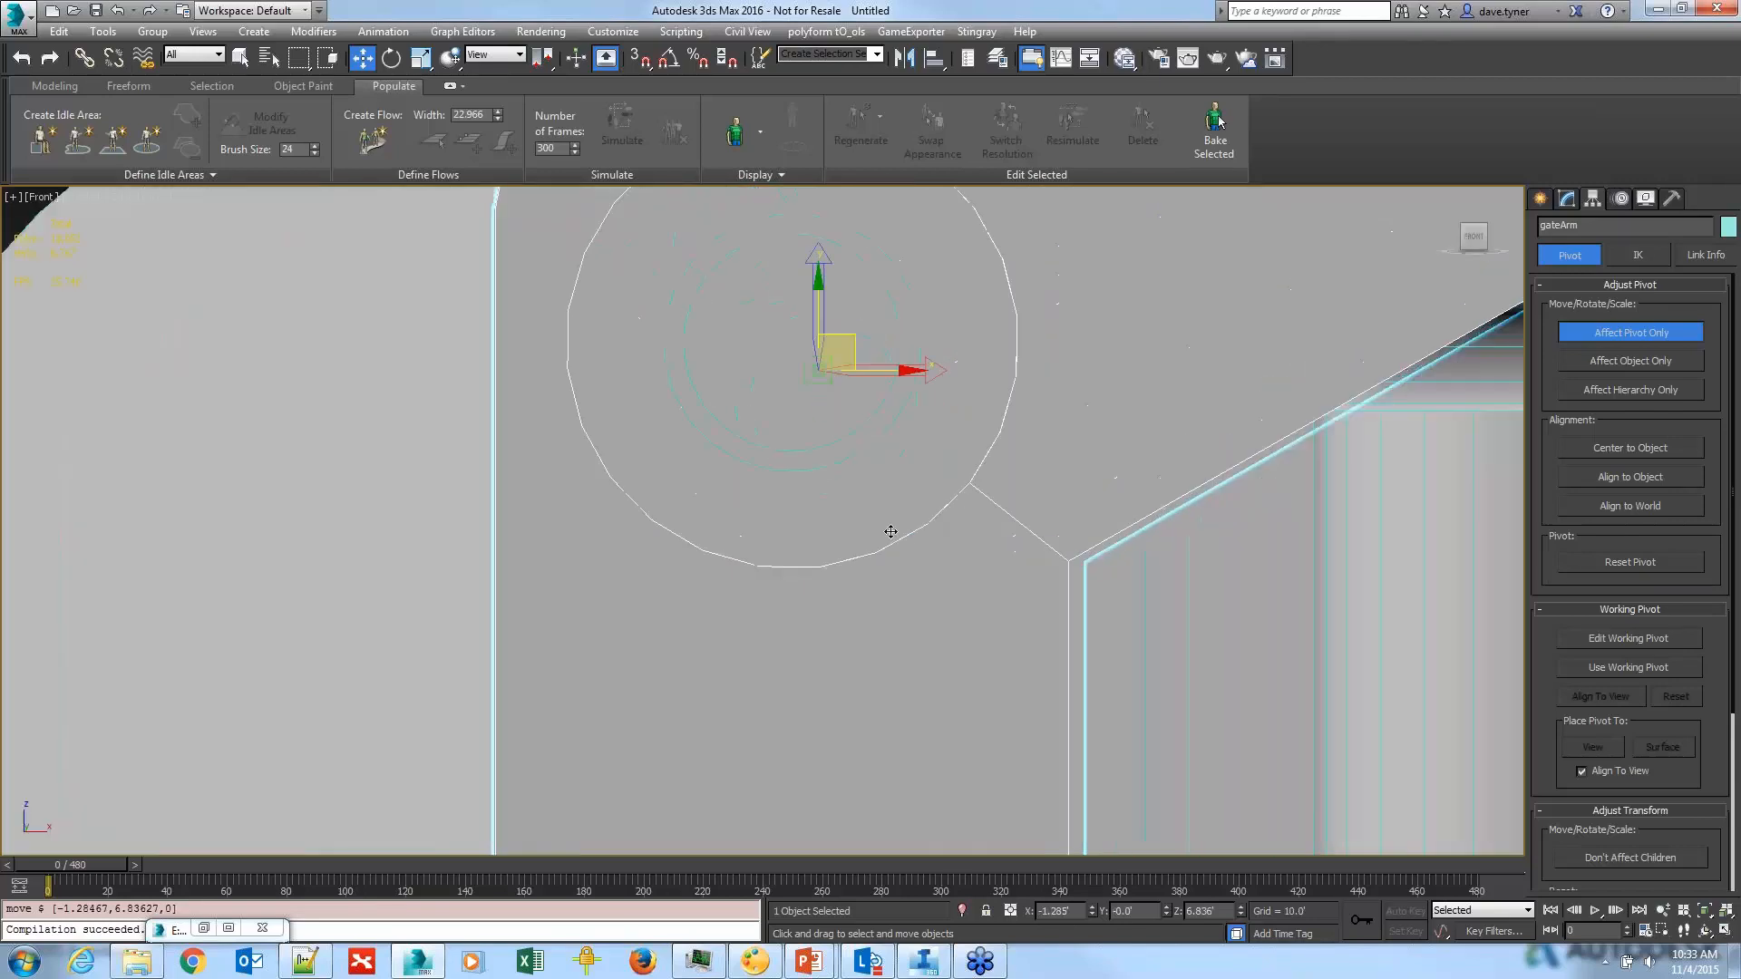
middle_drag(881, 529, 935, 653)
scroll(923, 510, down, 1)
scroll(923, 512, up, 3)
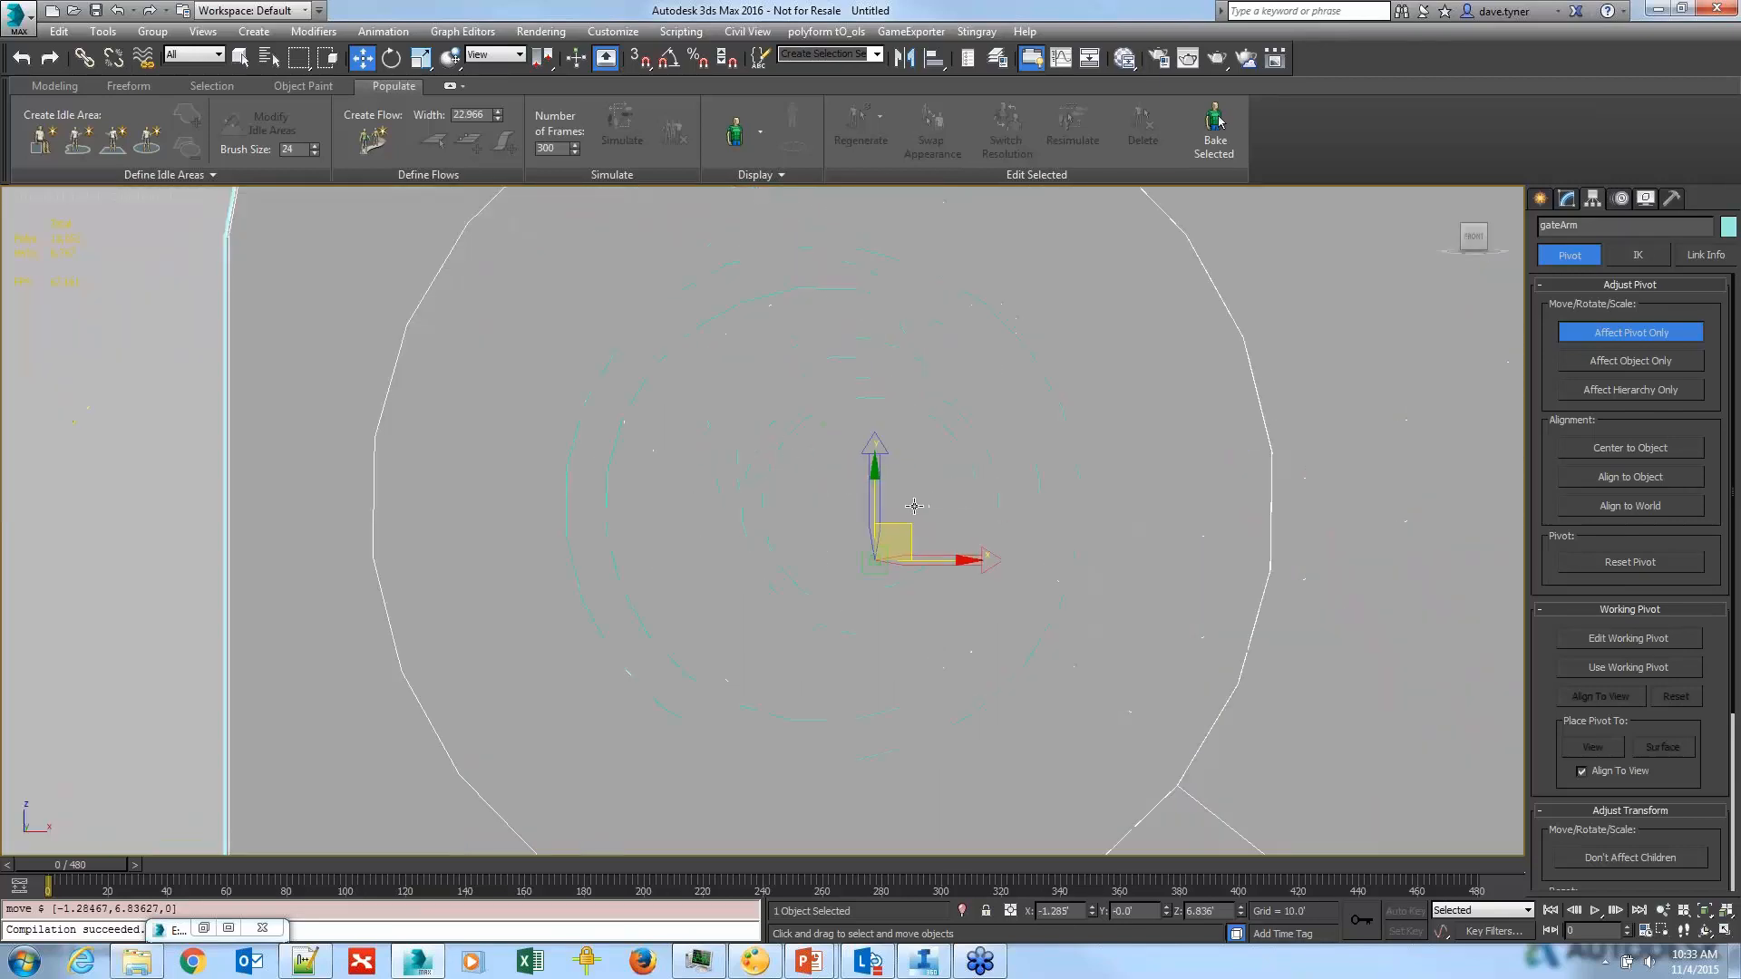
drag(919, 520, 879, 490)
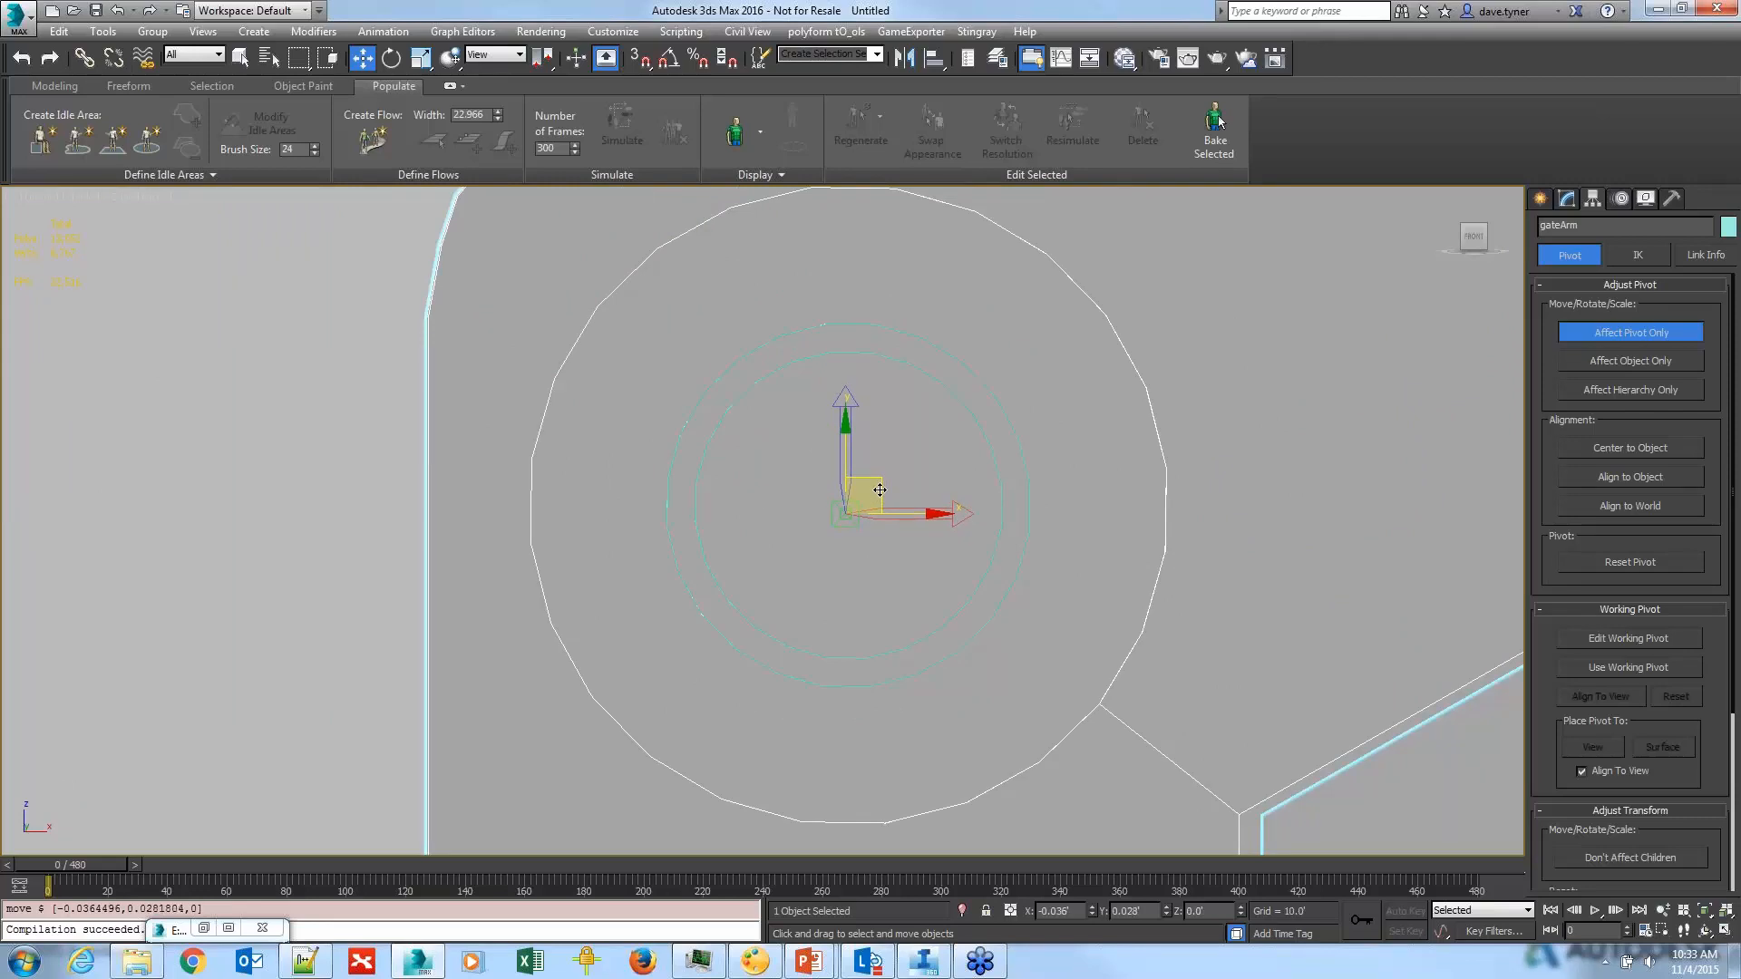
click(1645, 333)
Step: Try rotating the gate arm about 18 degrees clockwise around its hinge pivot in the Front view, and undo the rotation
scroll(1170, 494, down, 6)
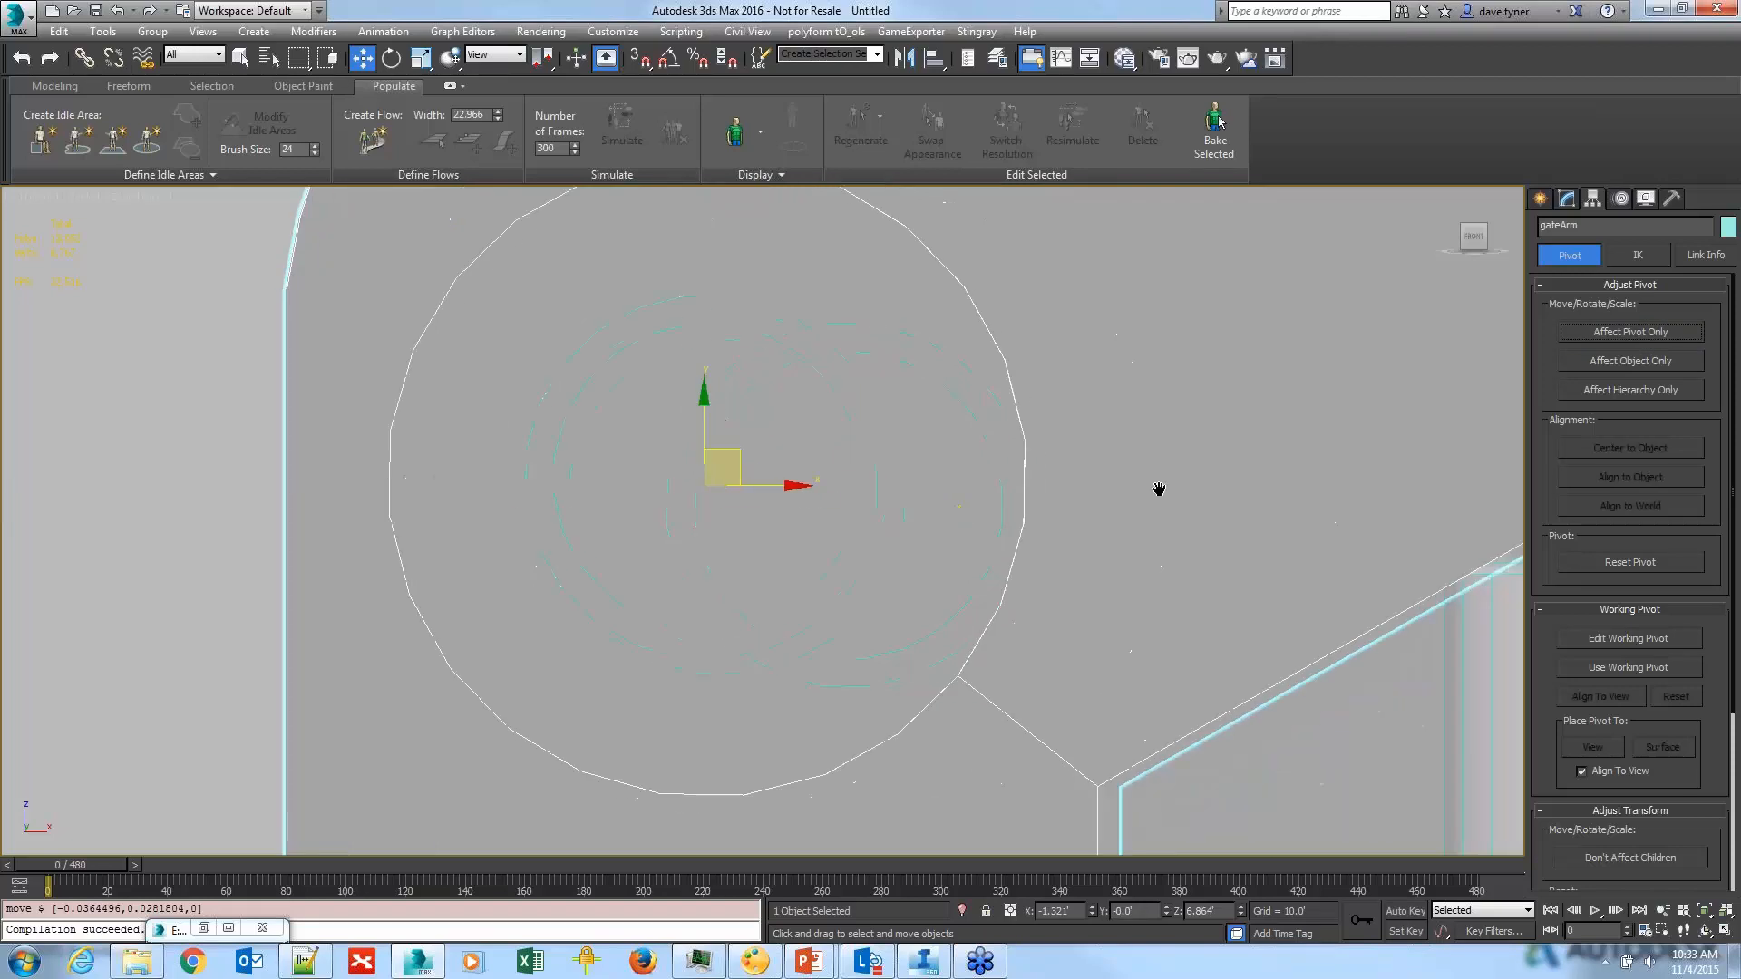
scroll(1237, 468, down, 8)
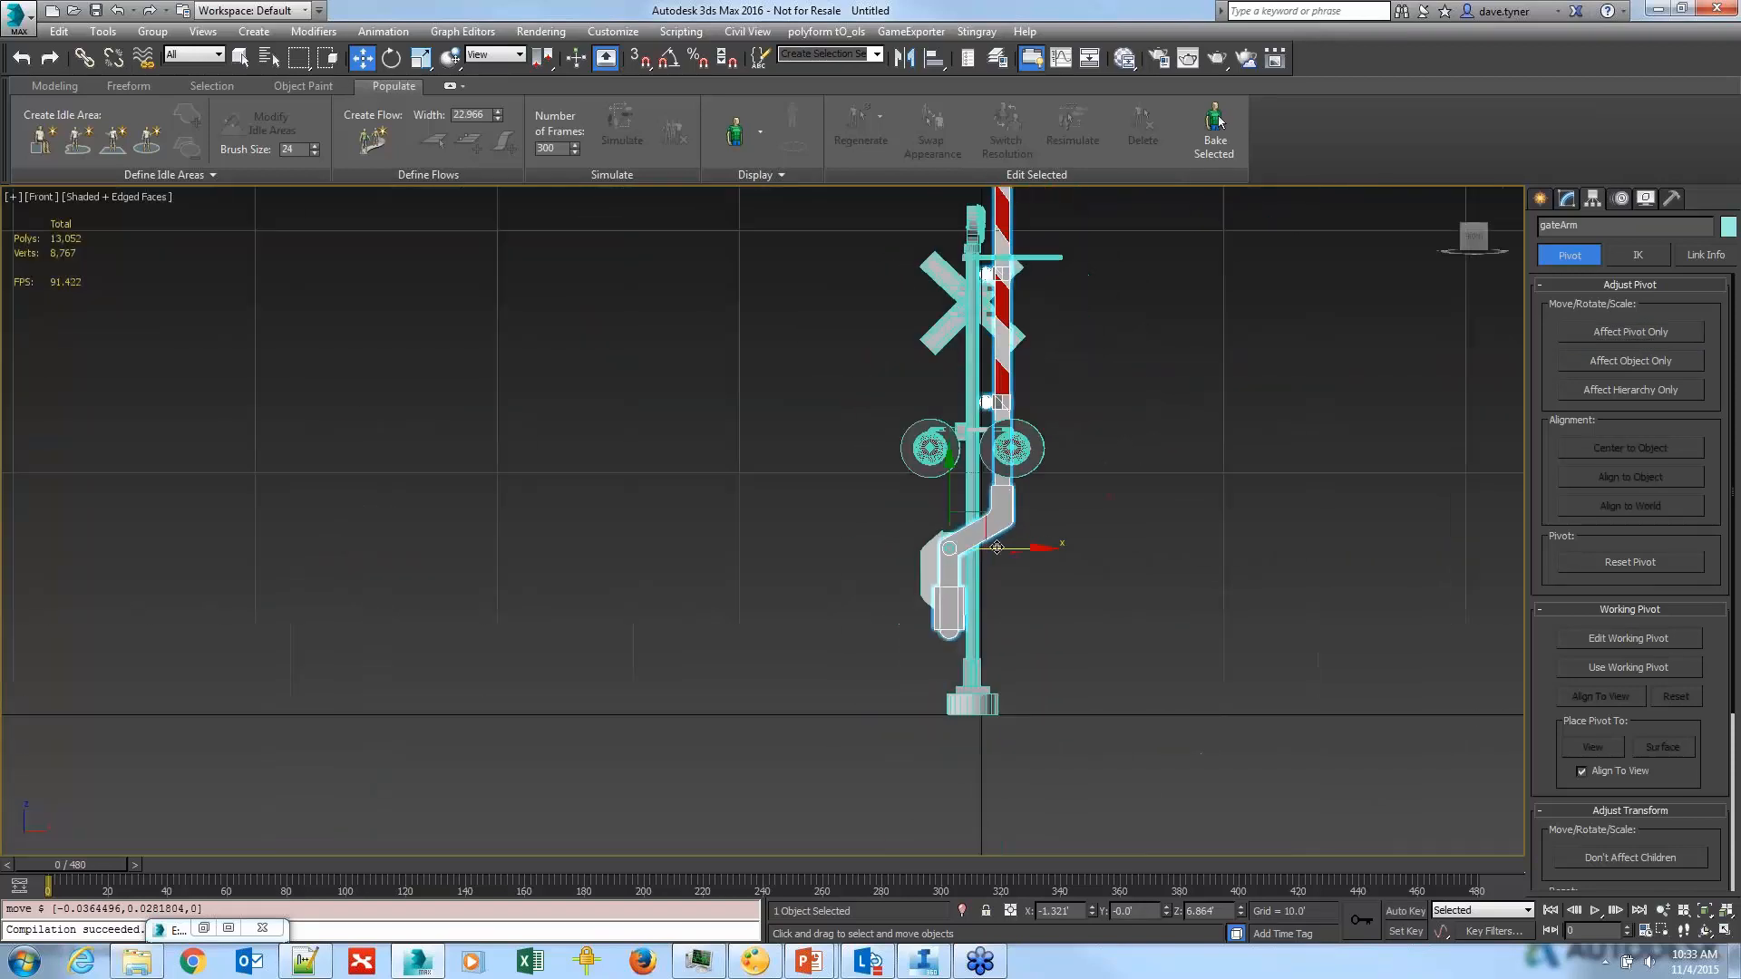
key(e)
drag(1043, 554, 1130, 289)
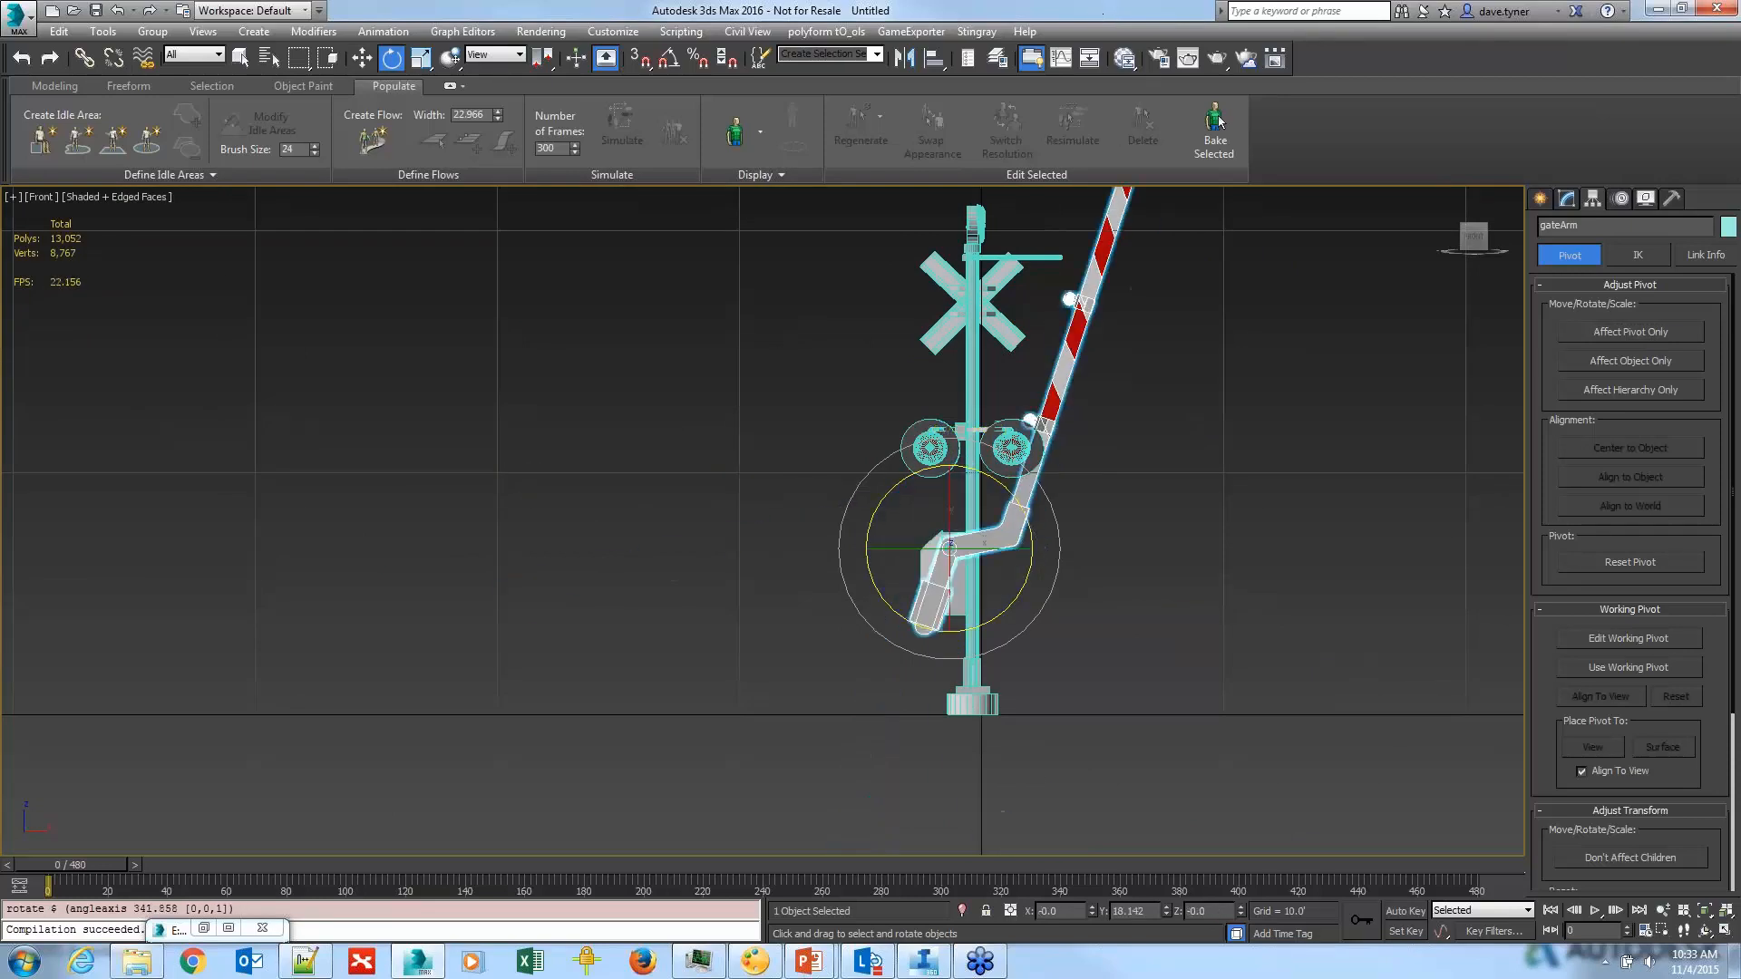
key(ctrl+z)
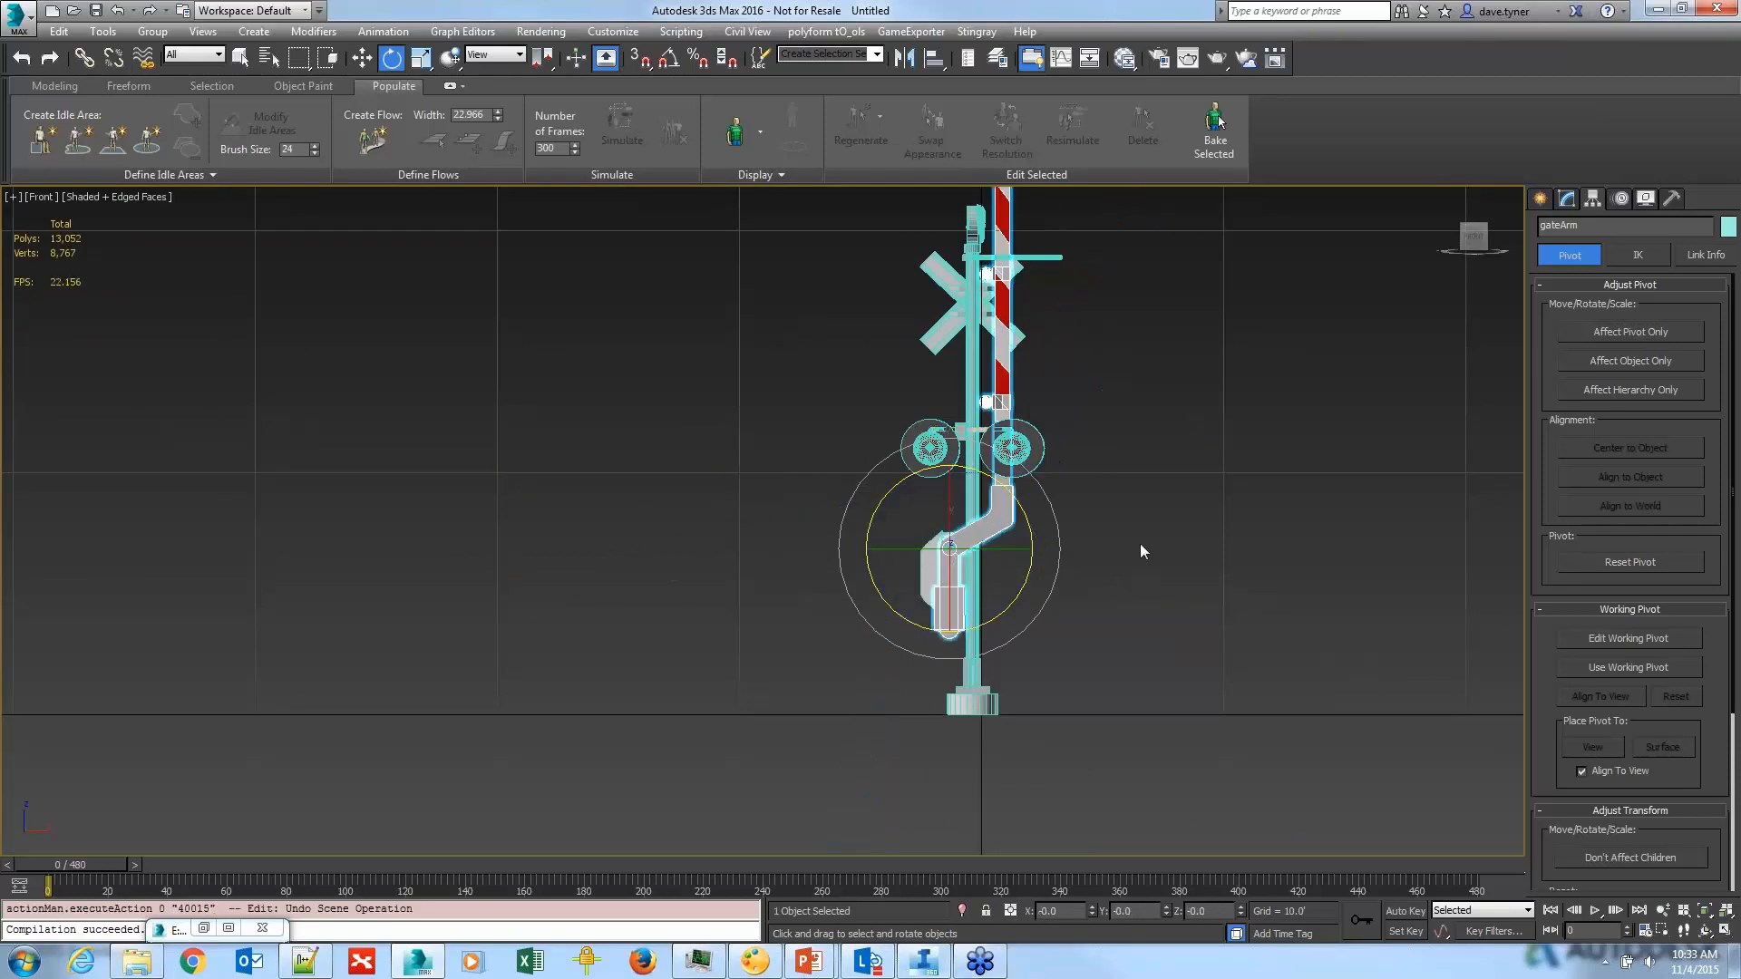
middle_drag(1200, 555, 1051, 600)
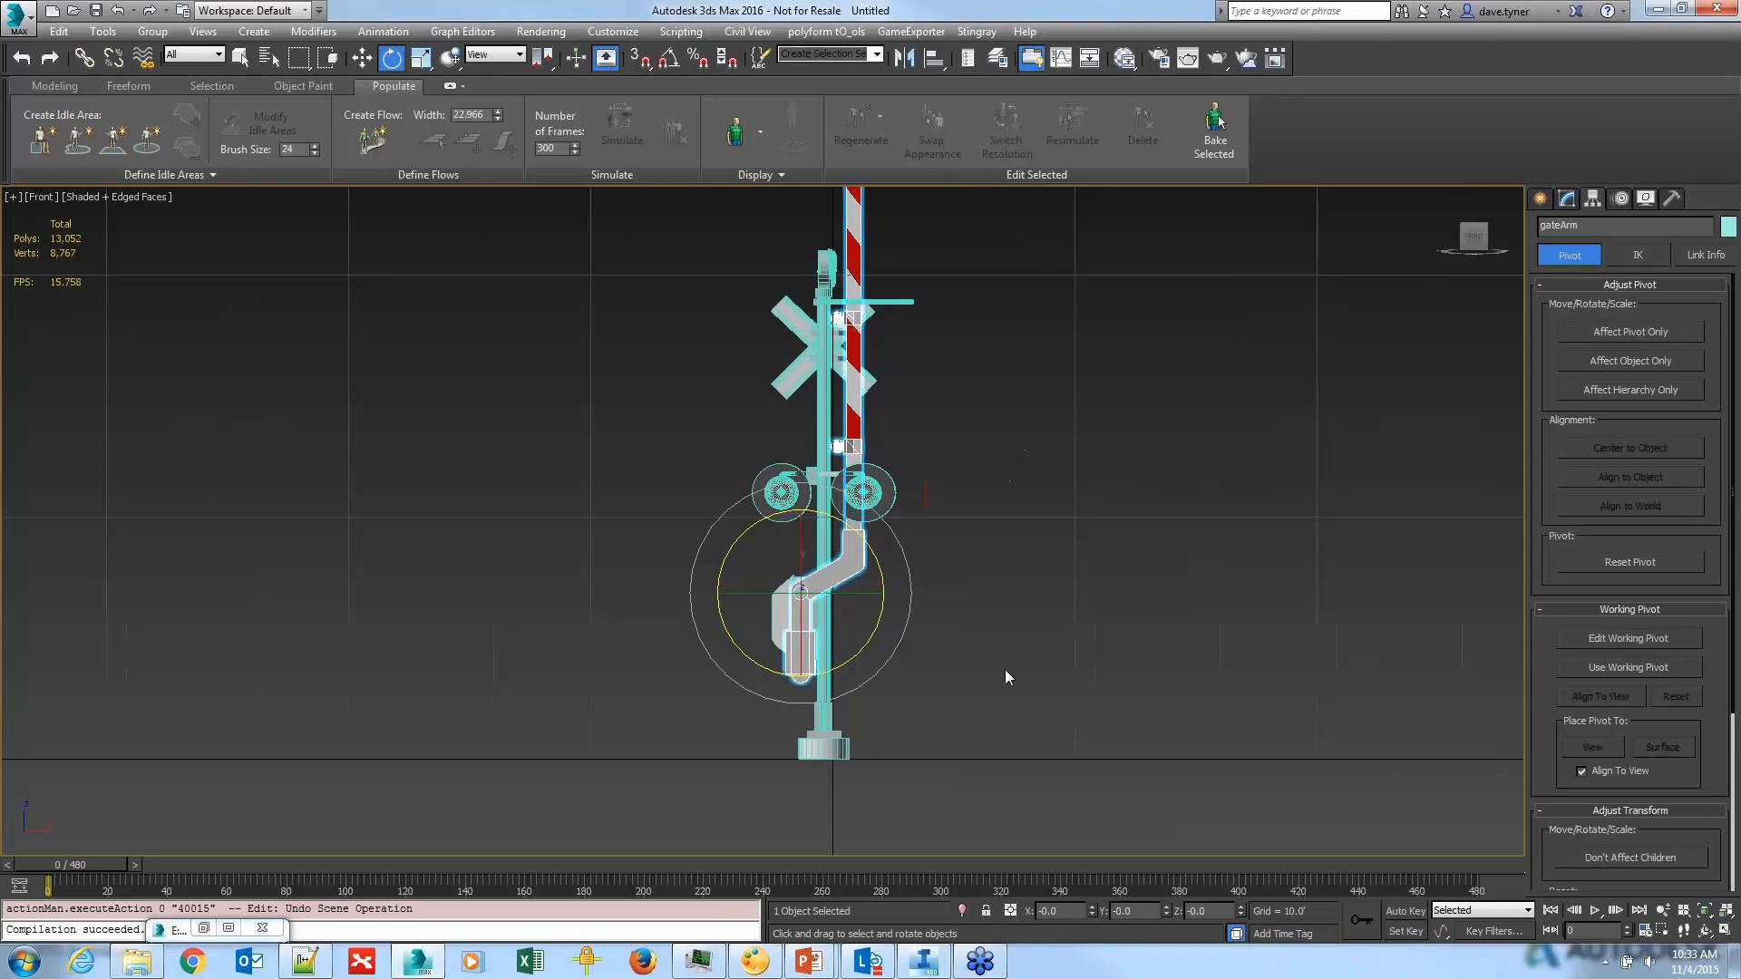
mouse_move(802, 974)
key(alt+Tab)
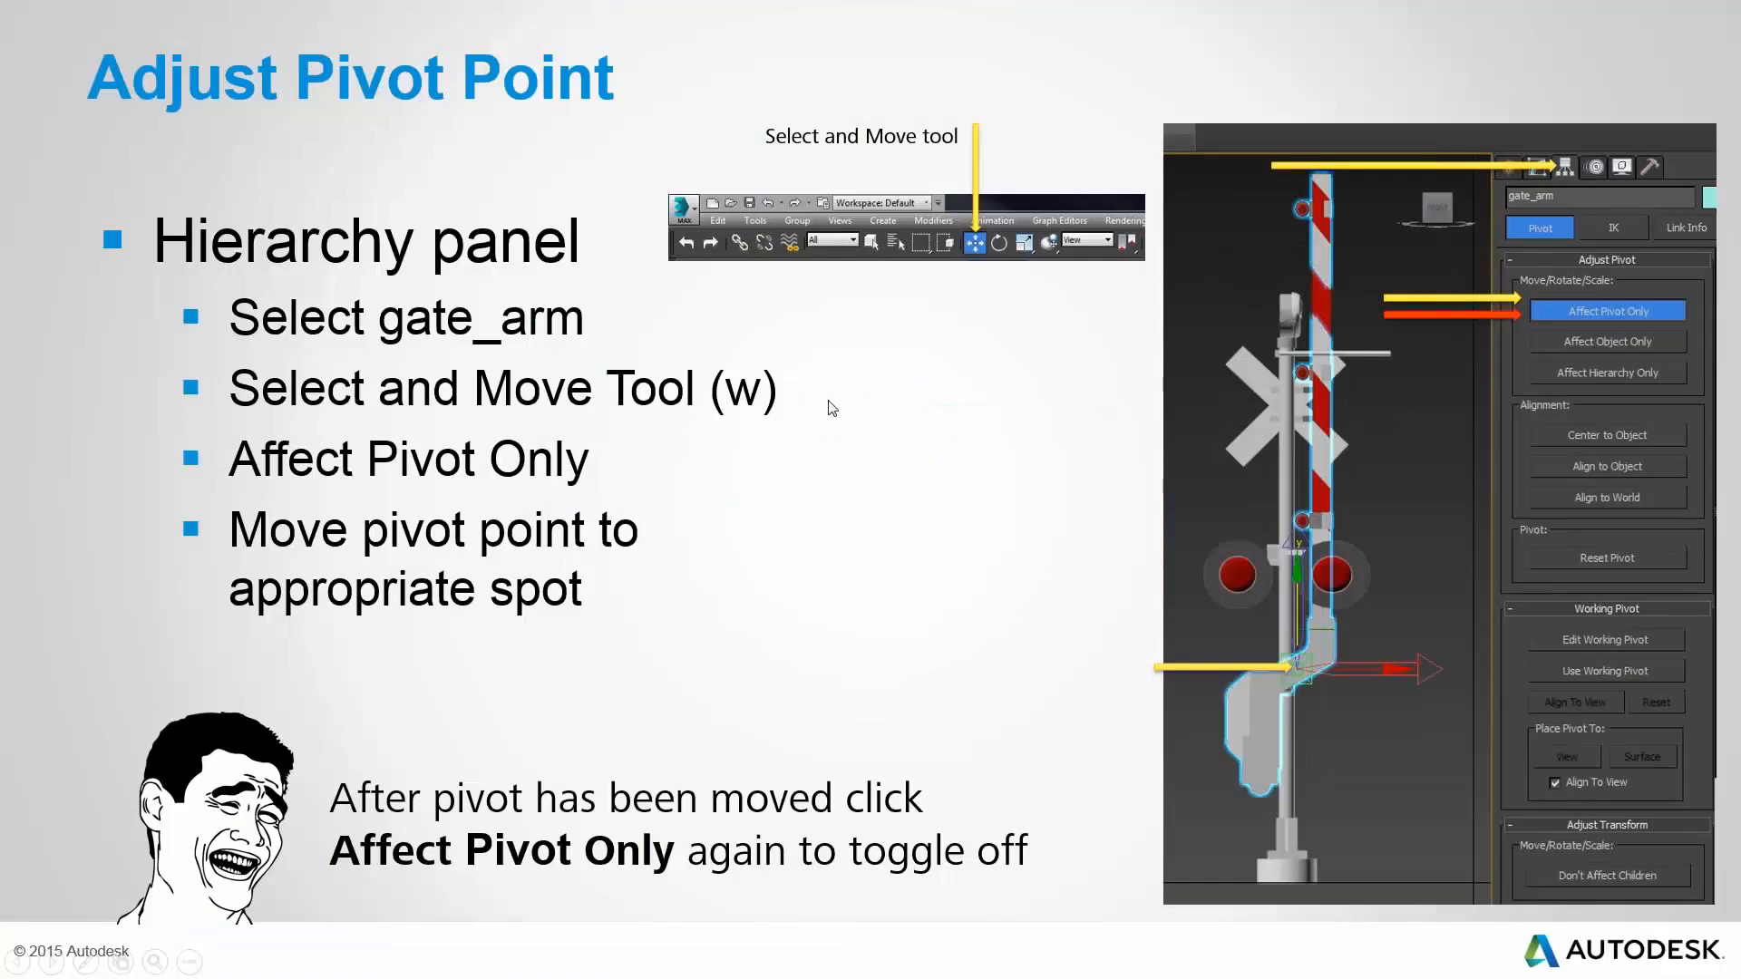
click(828, 400)
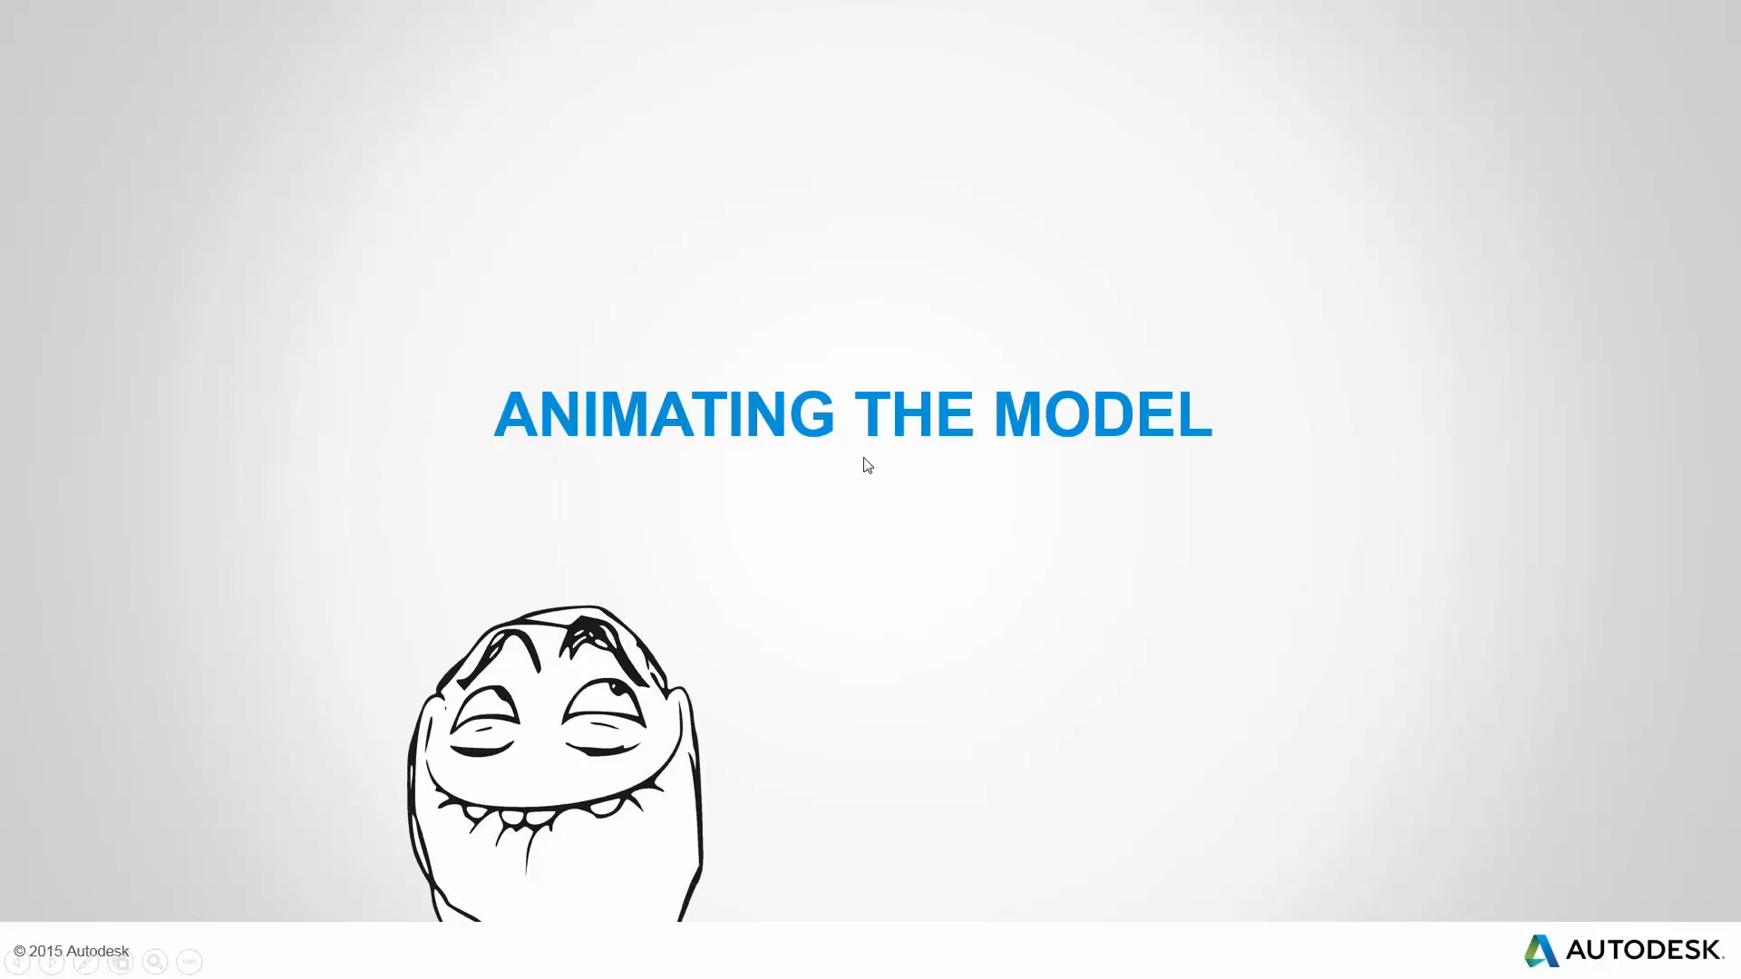
click(744, 458)
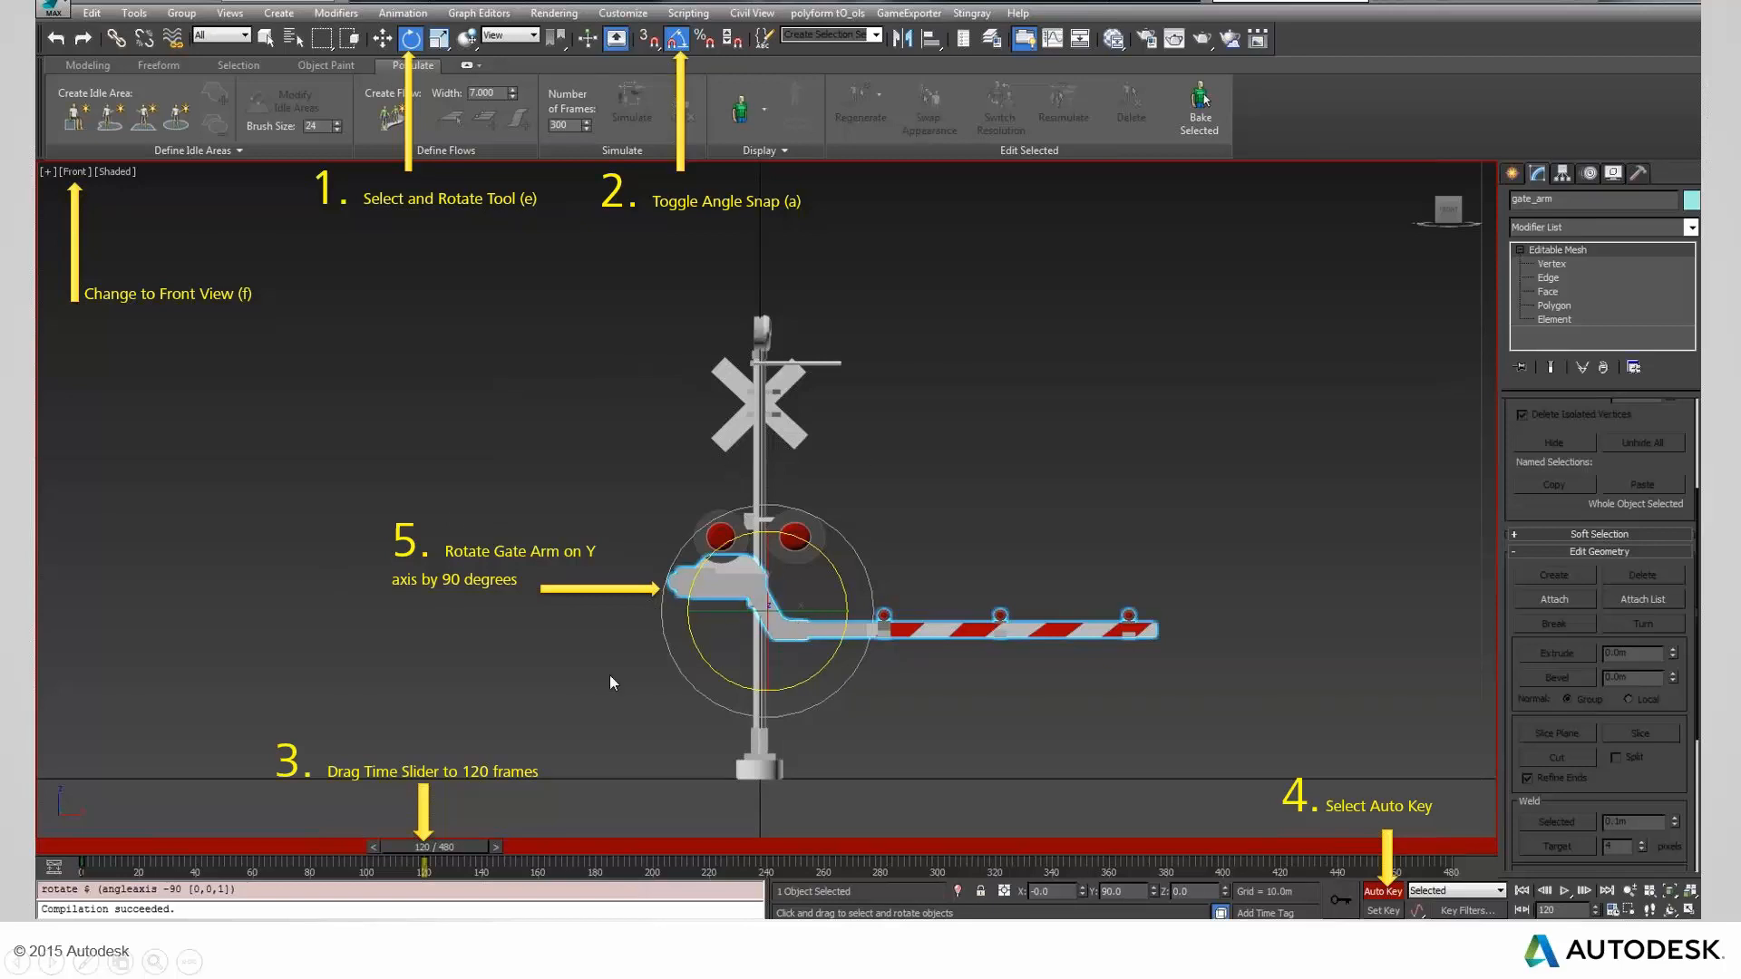
Step: Switch to 3ds Max, turn on Angle Snap, and enable Auto Key with the time slider at frame 120
key(alt+Tab)
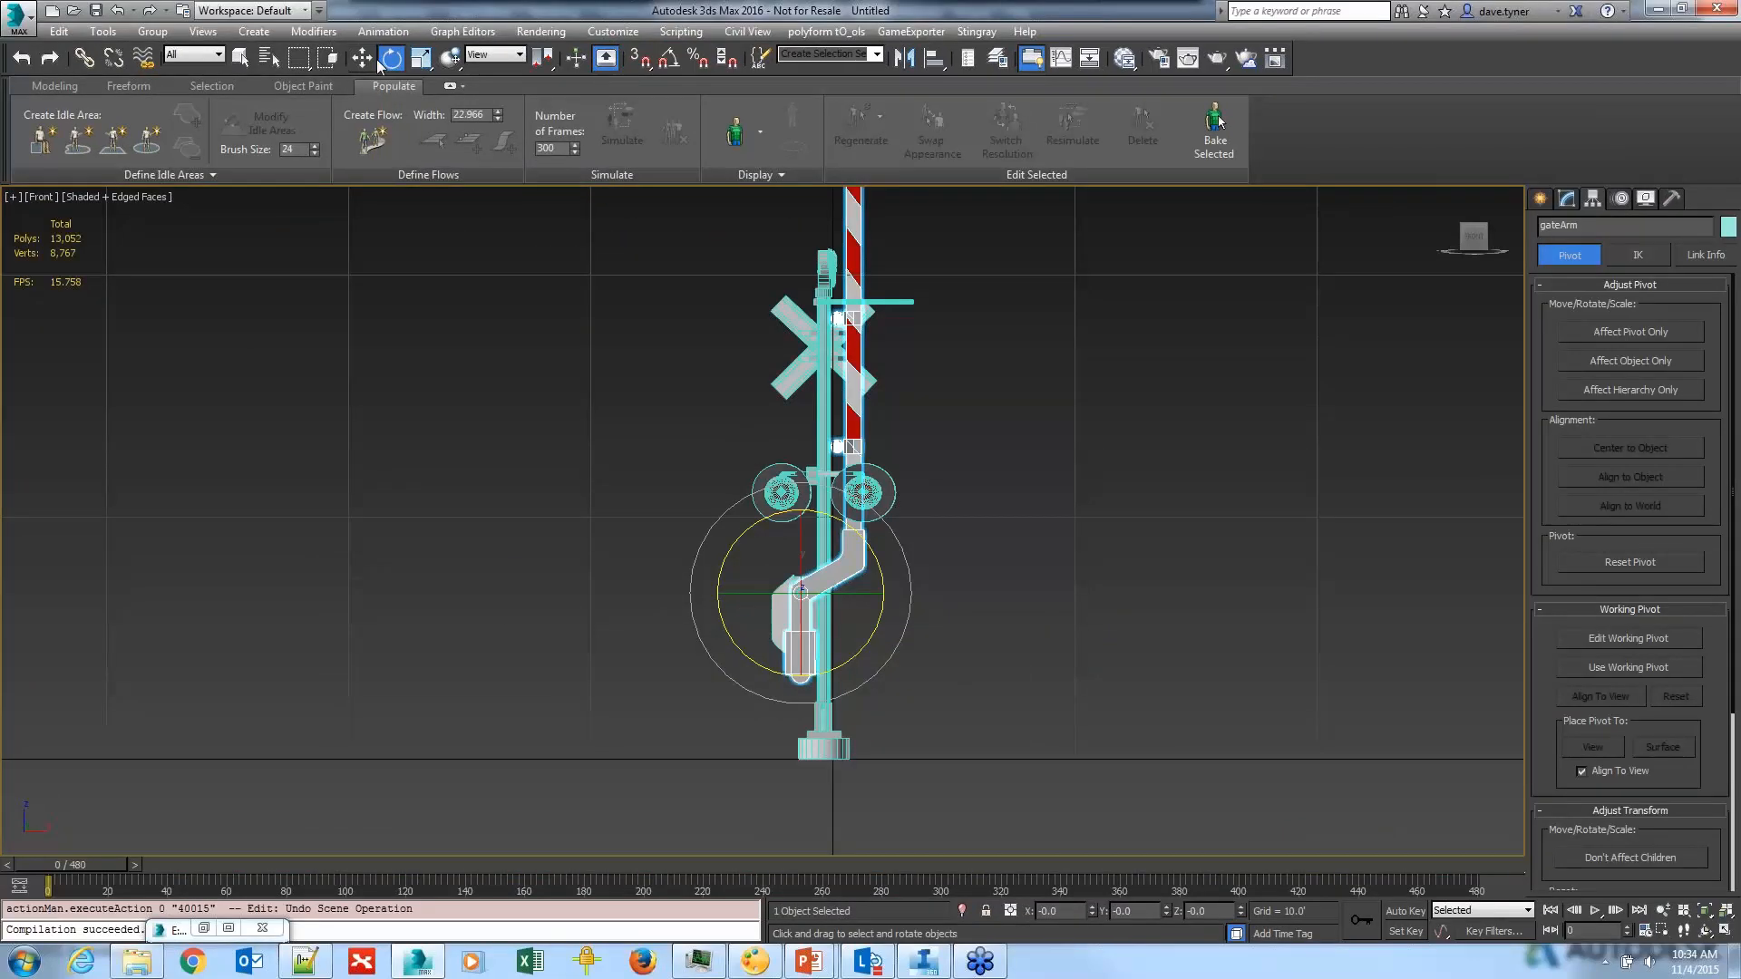
click(669, 62)
drag(79, 867, 317, 880)
double_click(1576, 930)
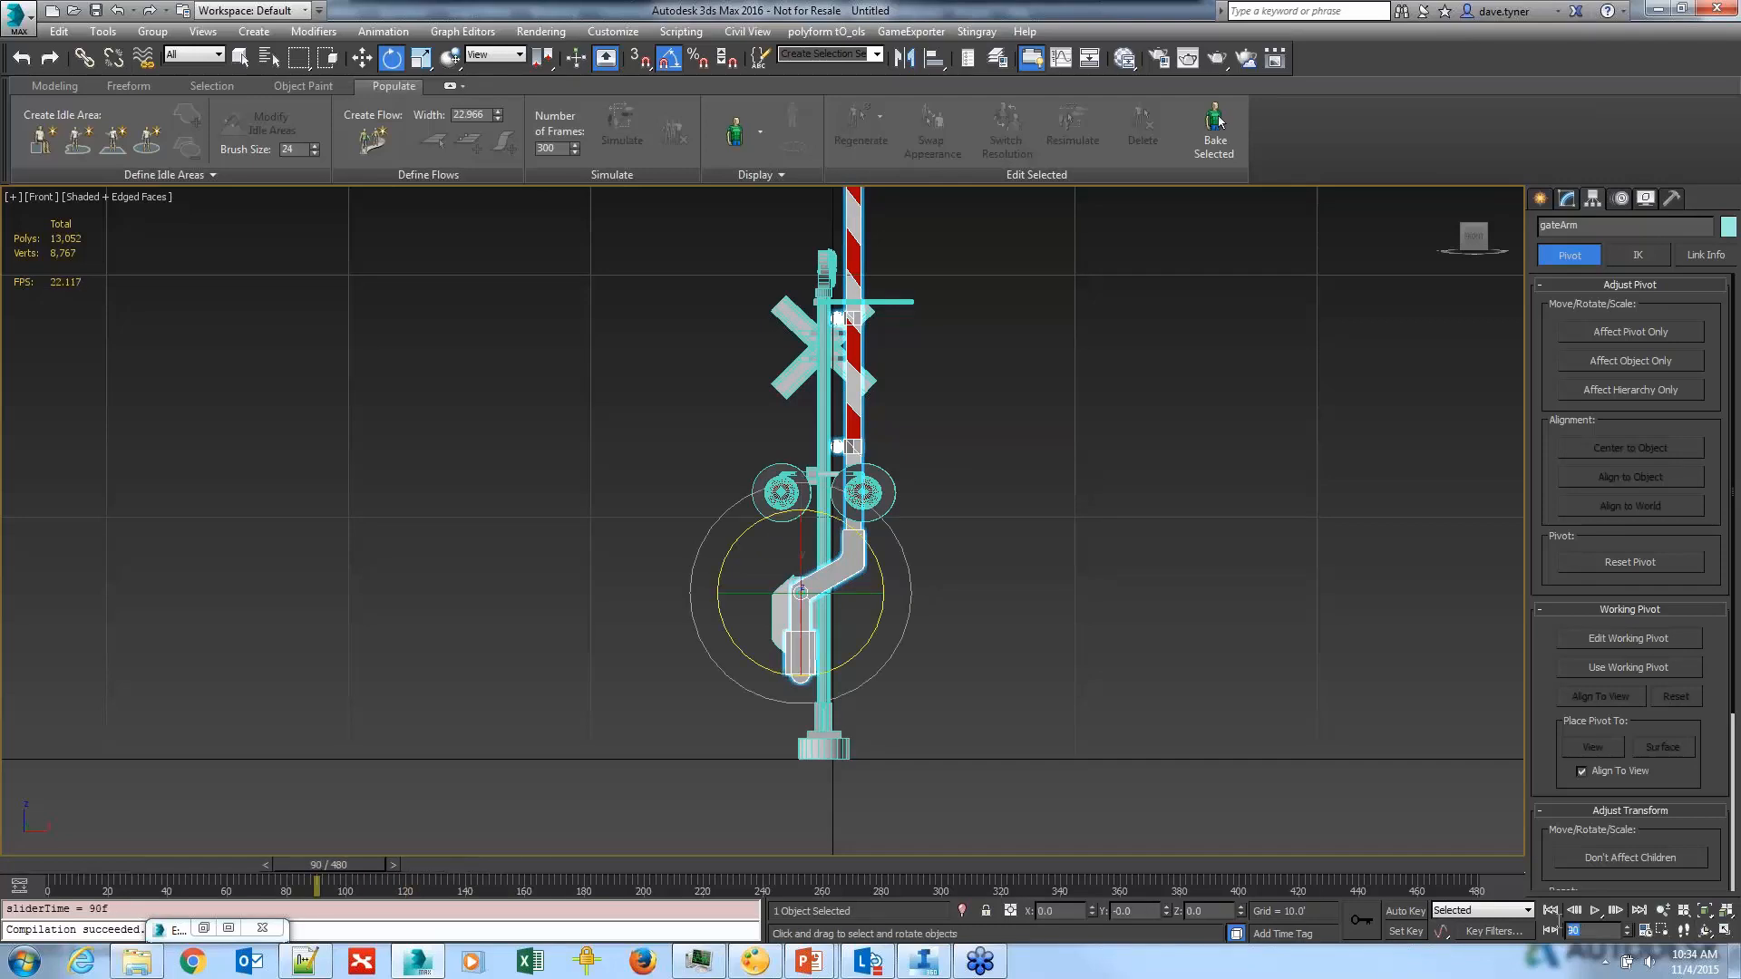
text(120)
key(Return)
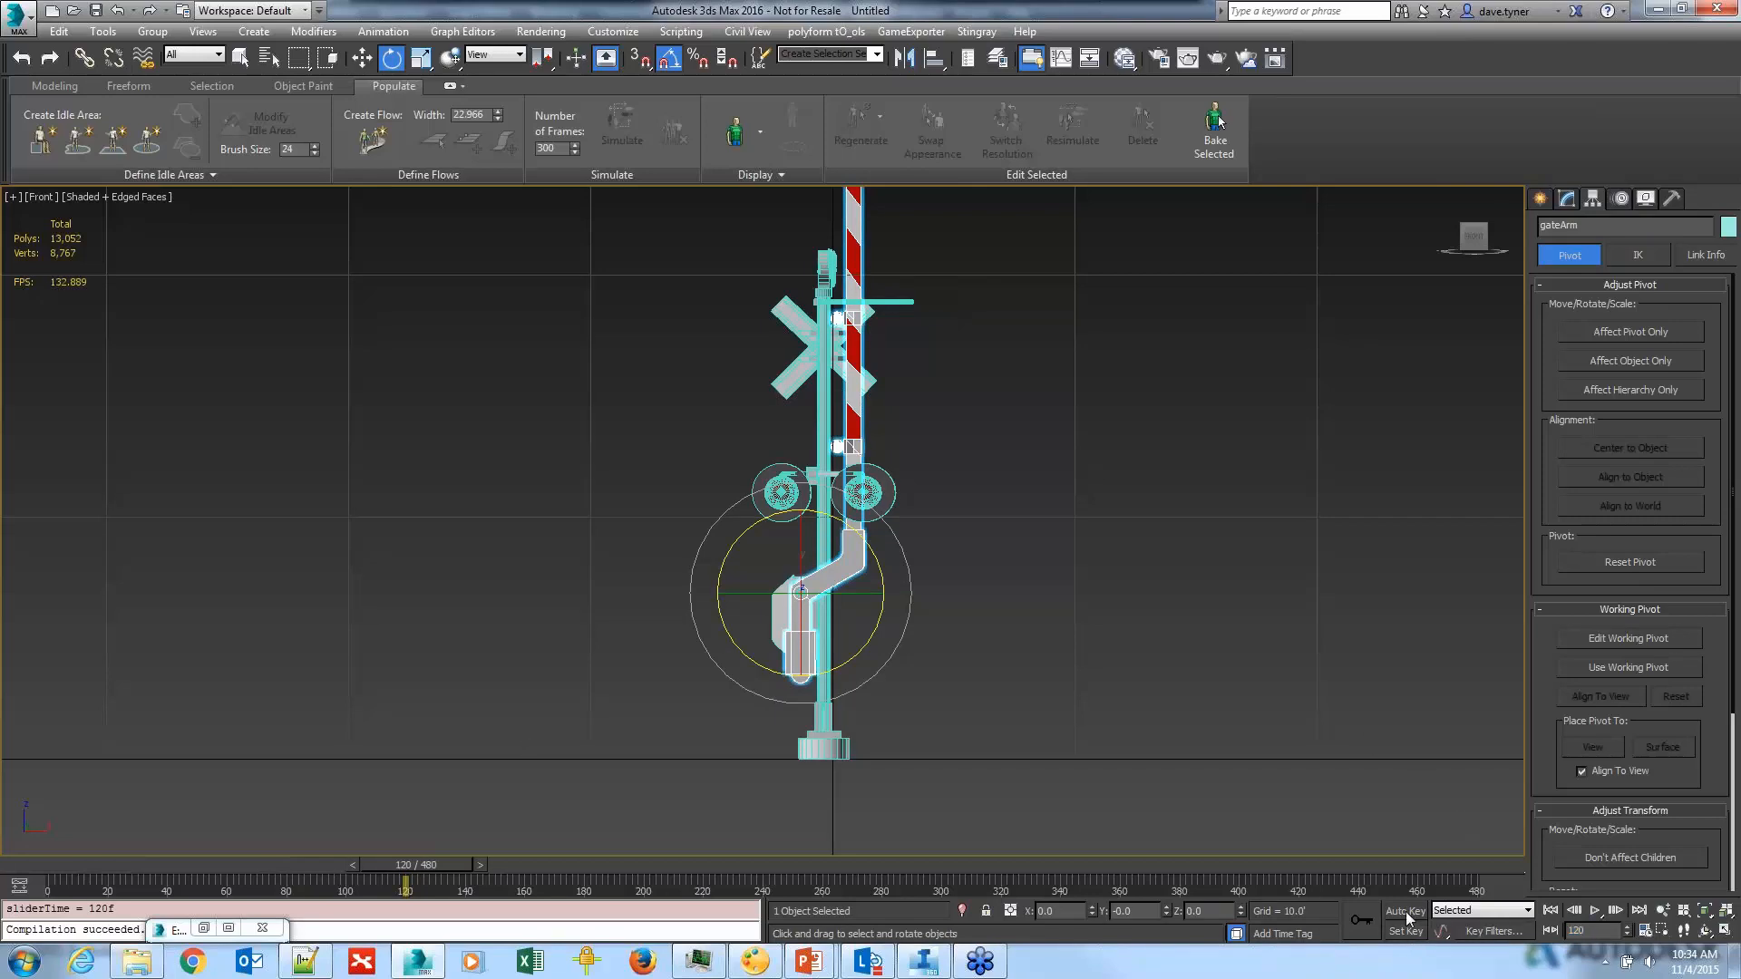
click(1406, 910)
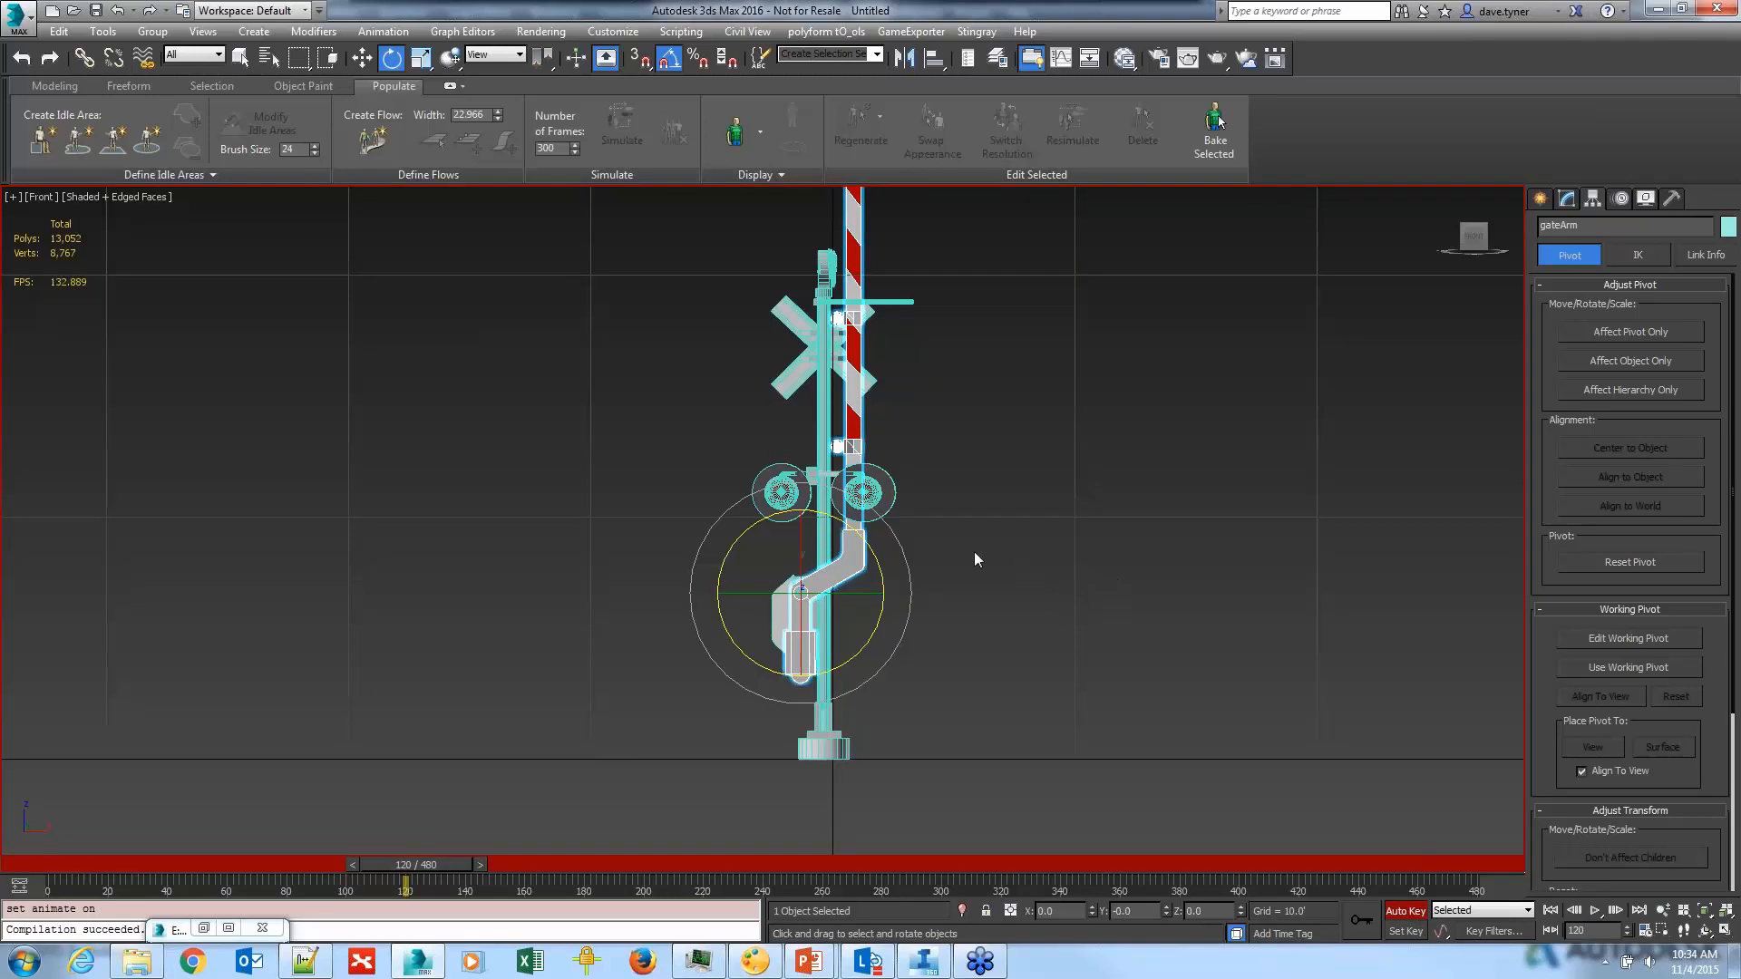
Step: Check the angle snap increment and rotate the gate arm 90 degrees clockwise to horizontal at frame 120 in the Front view
right_click(668, 61)
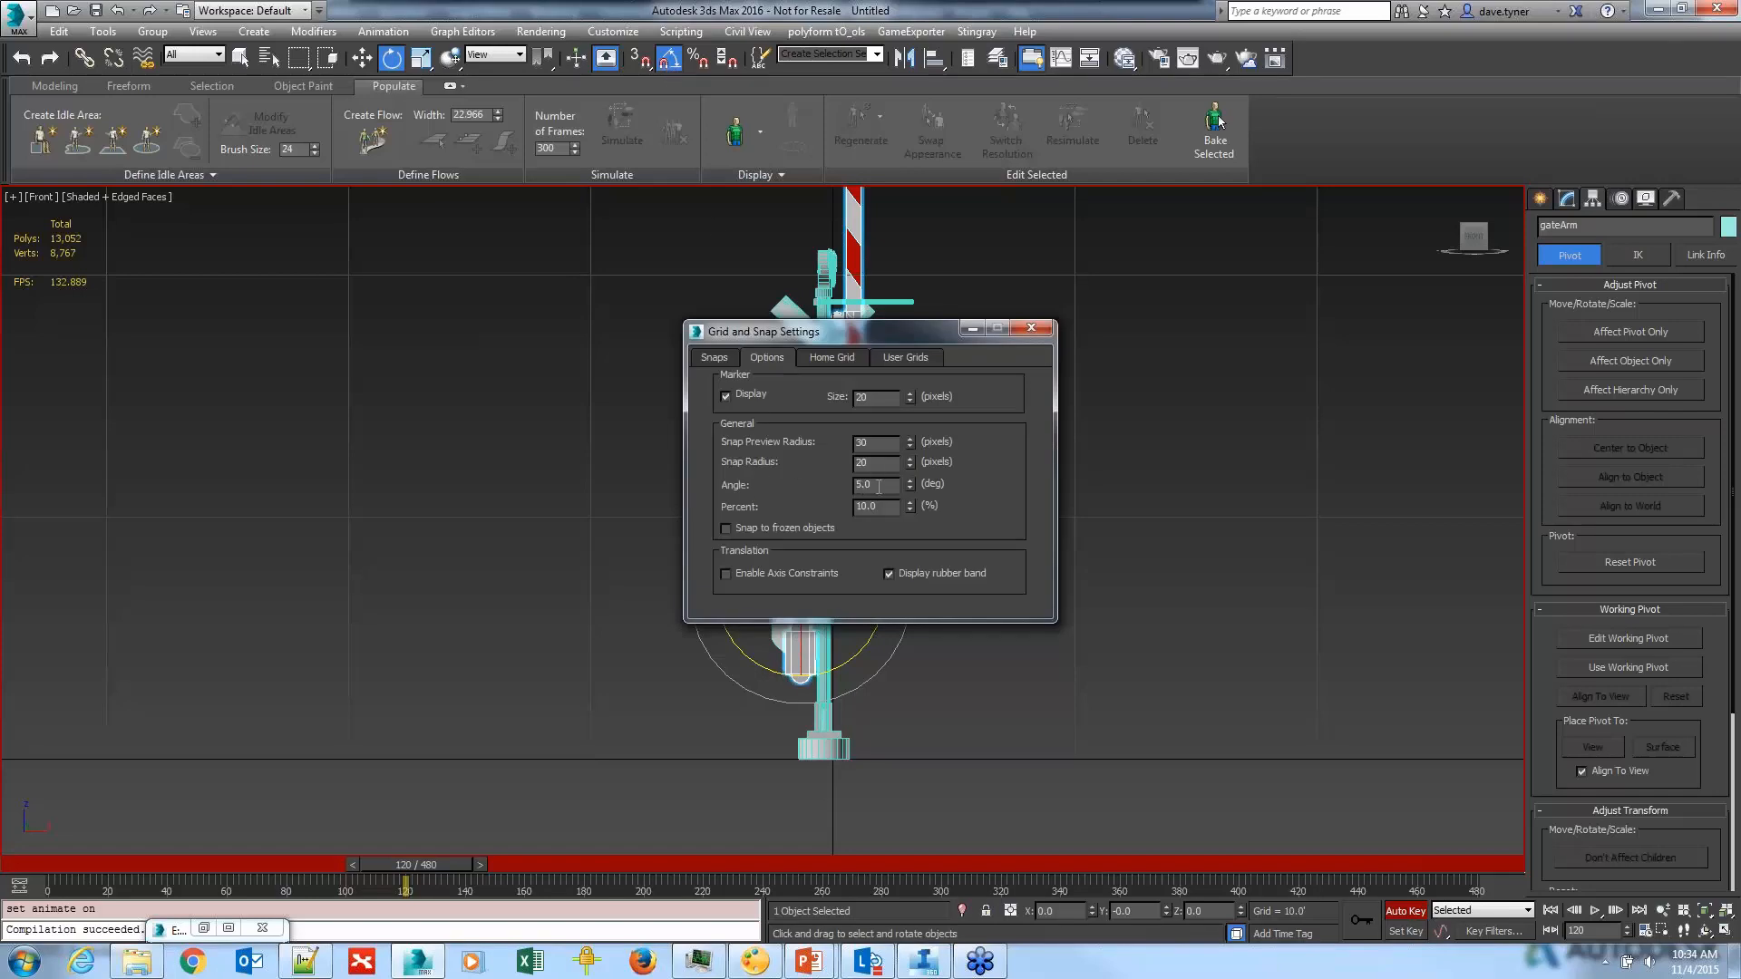
click(1031, 328)
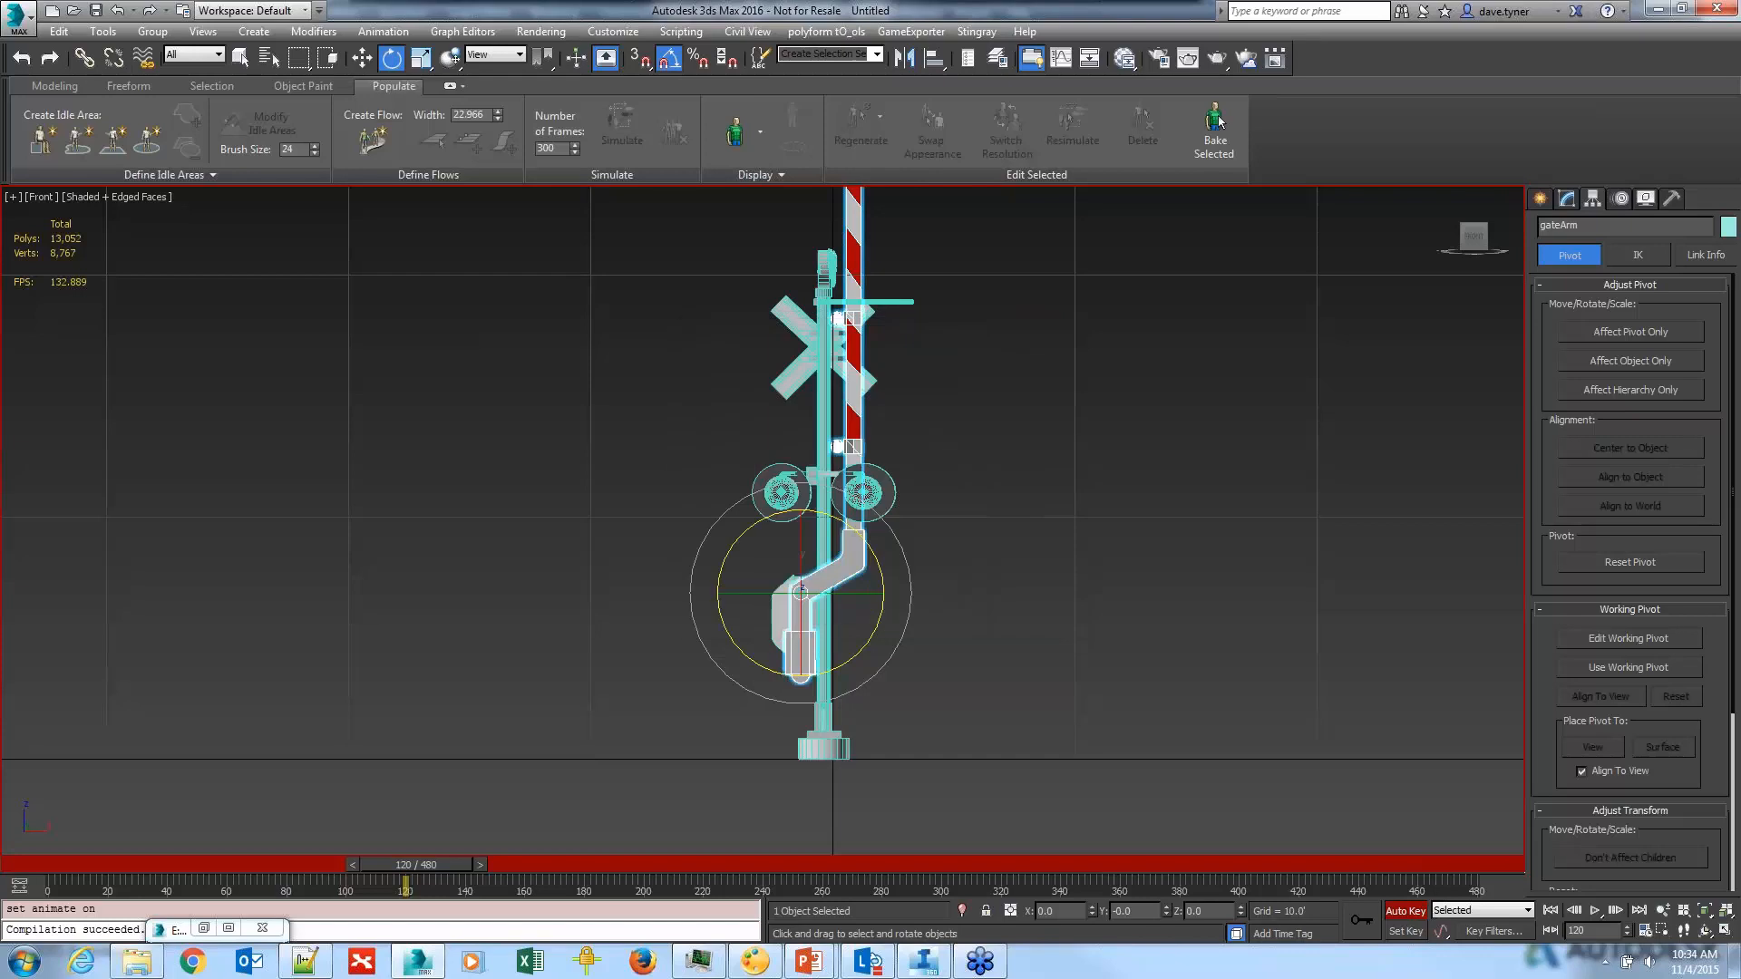
drag(873, 553, 898, 632)
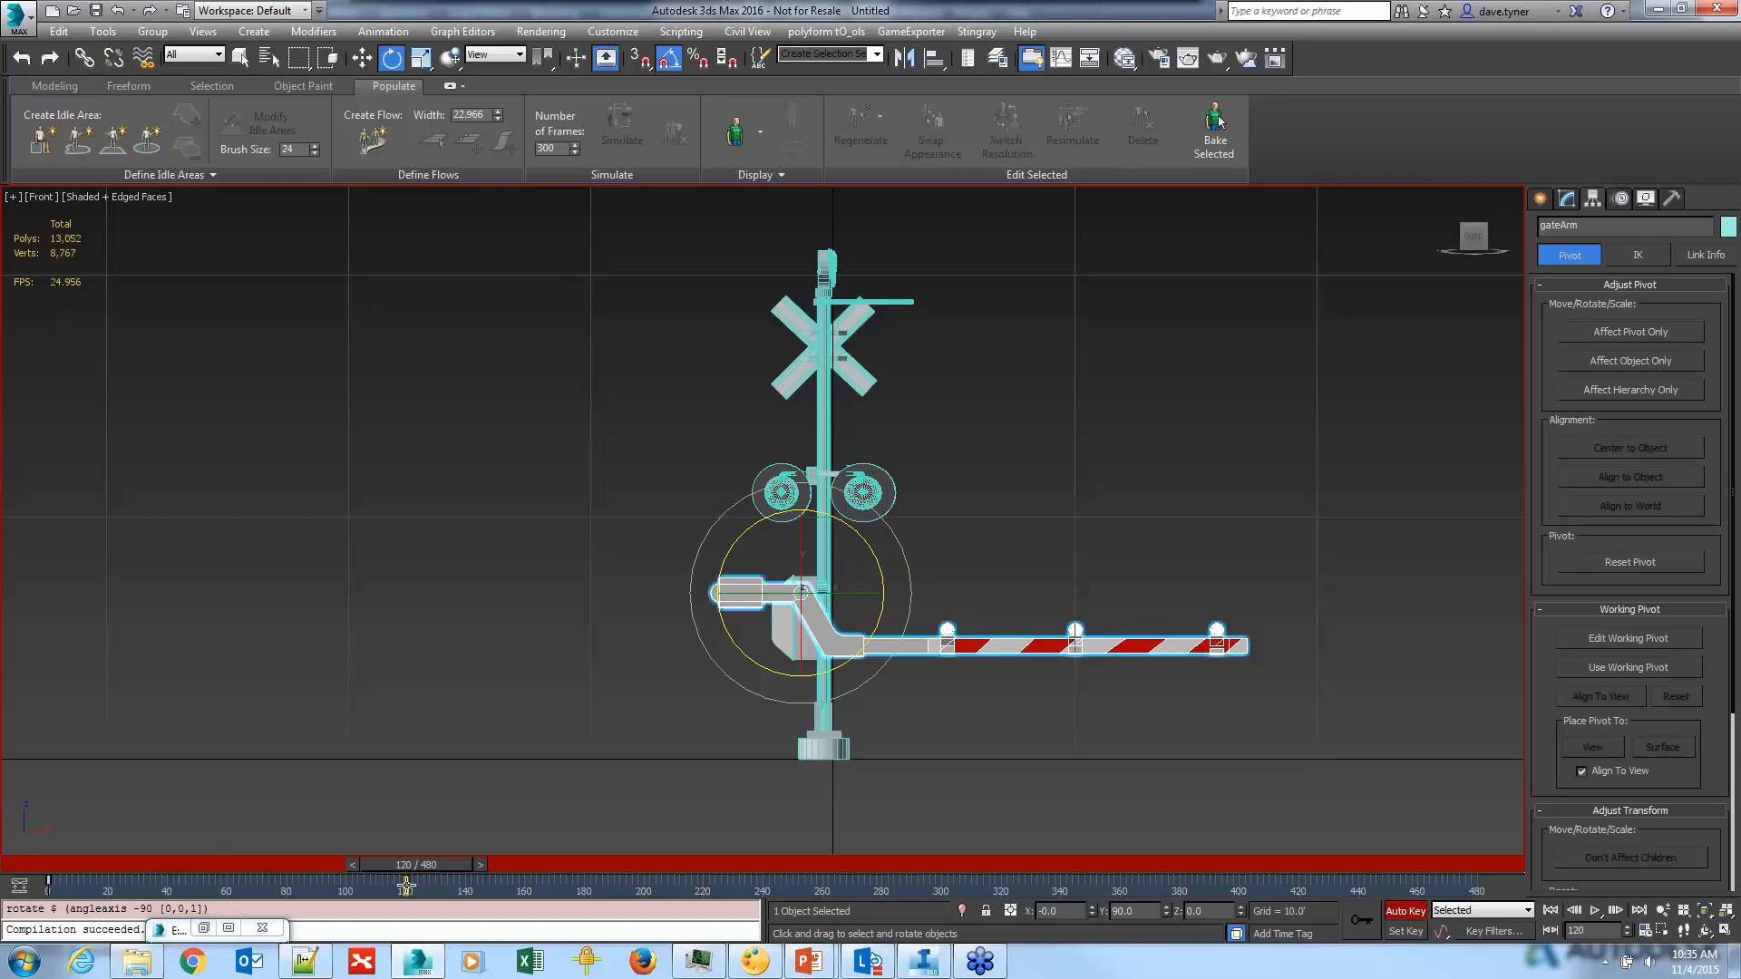
mouse_move(408, 884)
mouse_down()
mouse_move(105, 888)
mouse_move(432, 888)
mouse_up()
key(e)
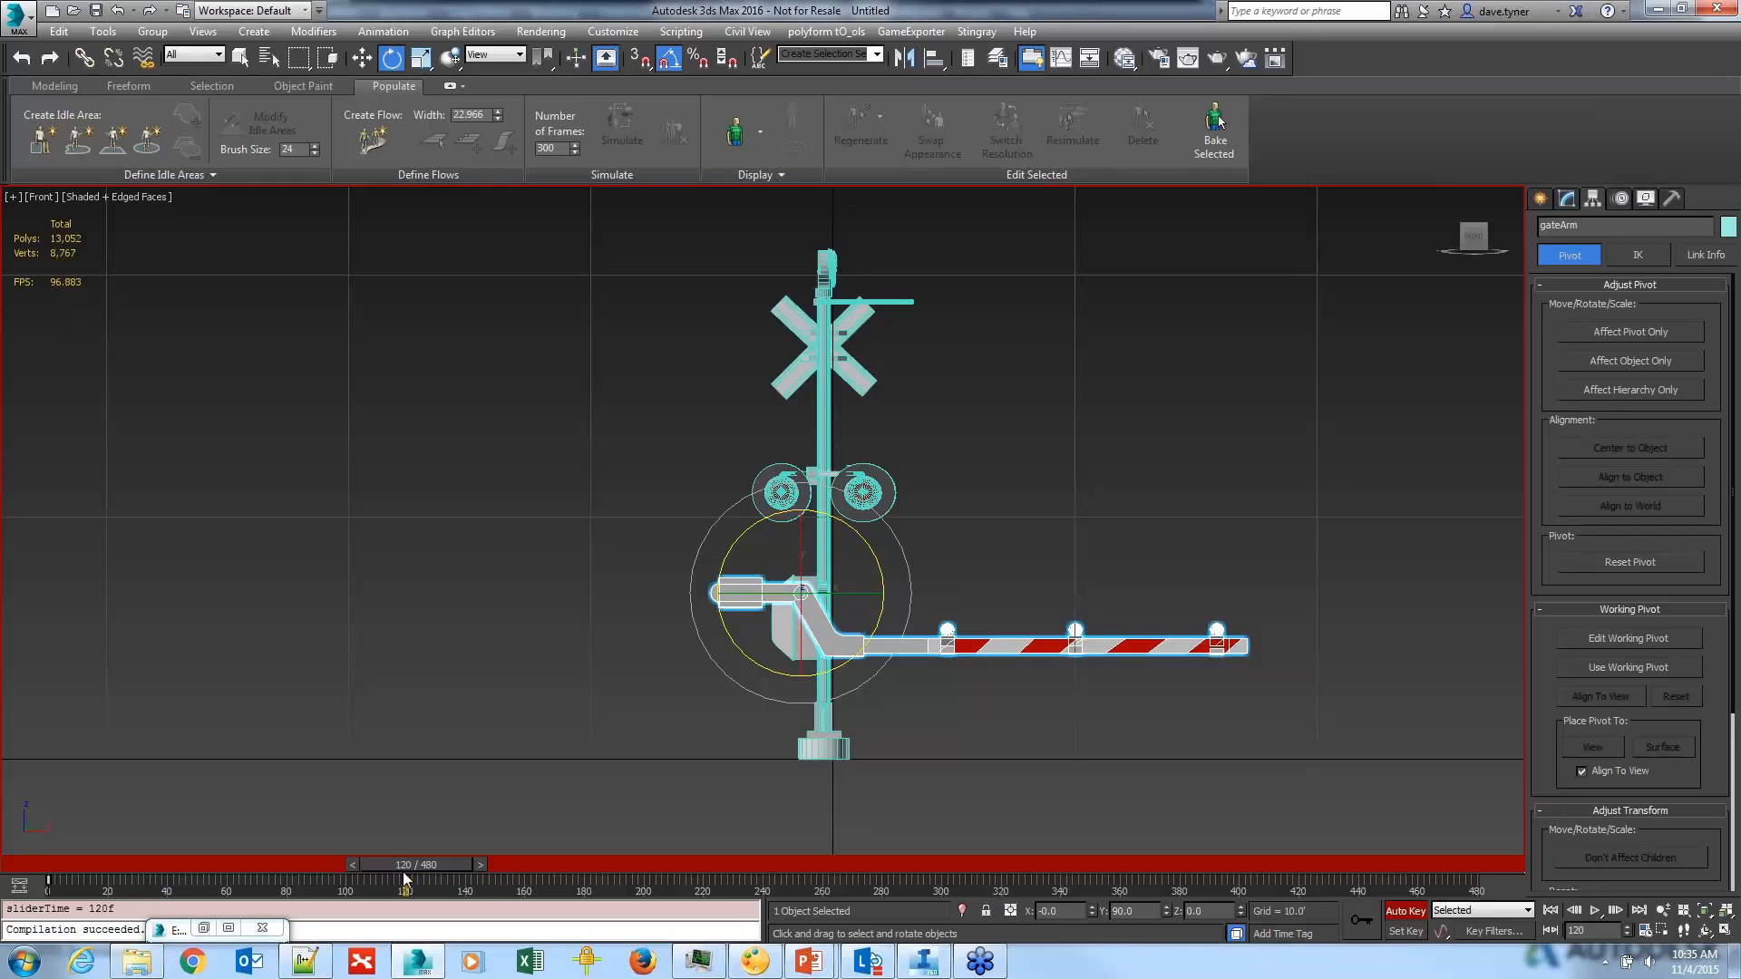
Step: Go to frame 360 and set a key that holds the gate arm in its lowered position
drag(1588, 930, 1556, 939)
text(360)
key(Return)
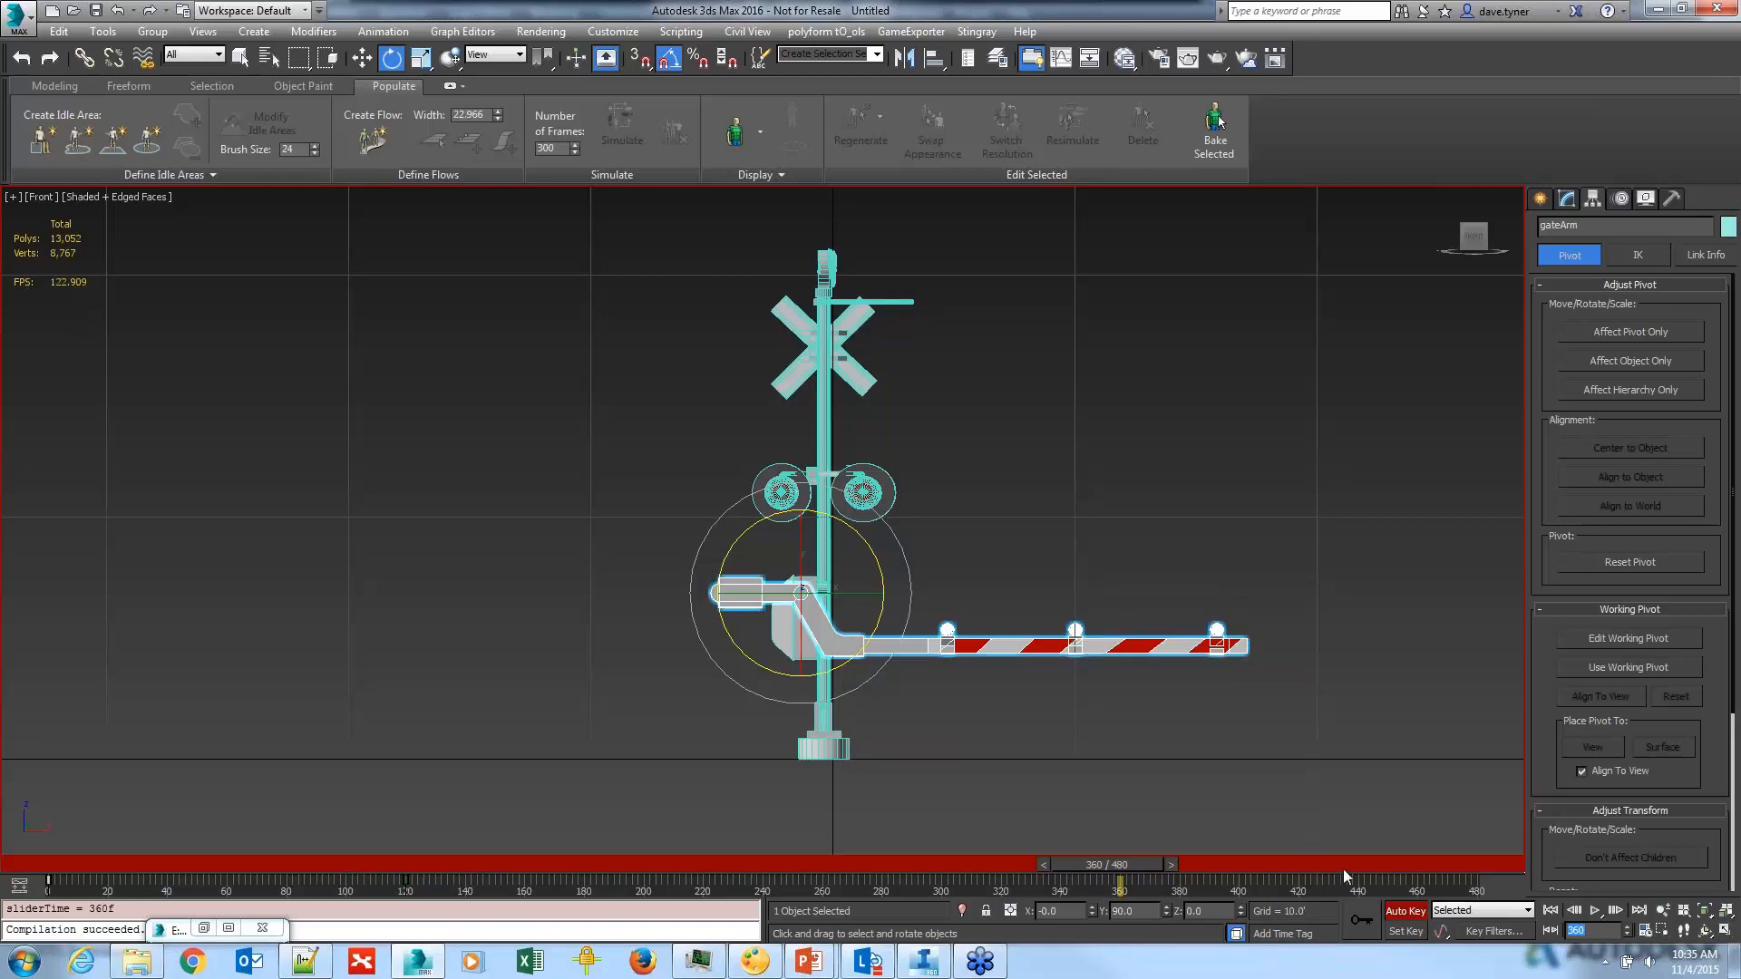
click(1358, 925)
Step: At frame 480, rotate the gate arm 90 degrees counterclockwise back to upright and turn off Auto Key
drag(1091, 865, 1520, 843)
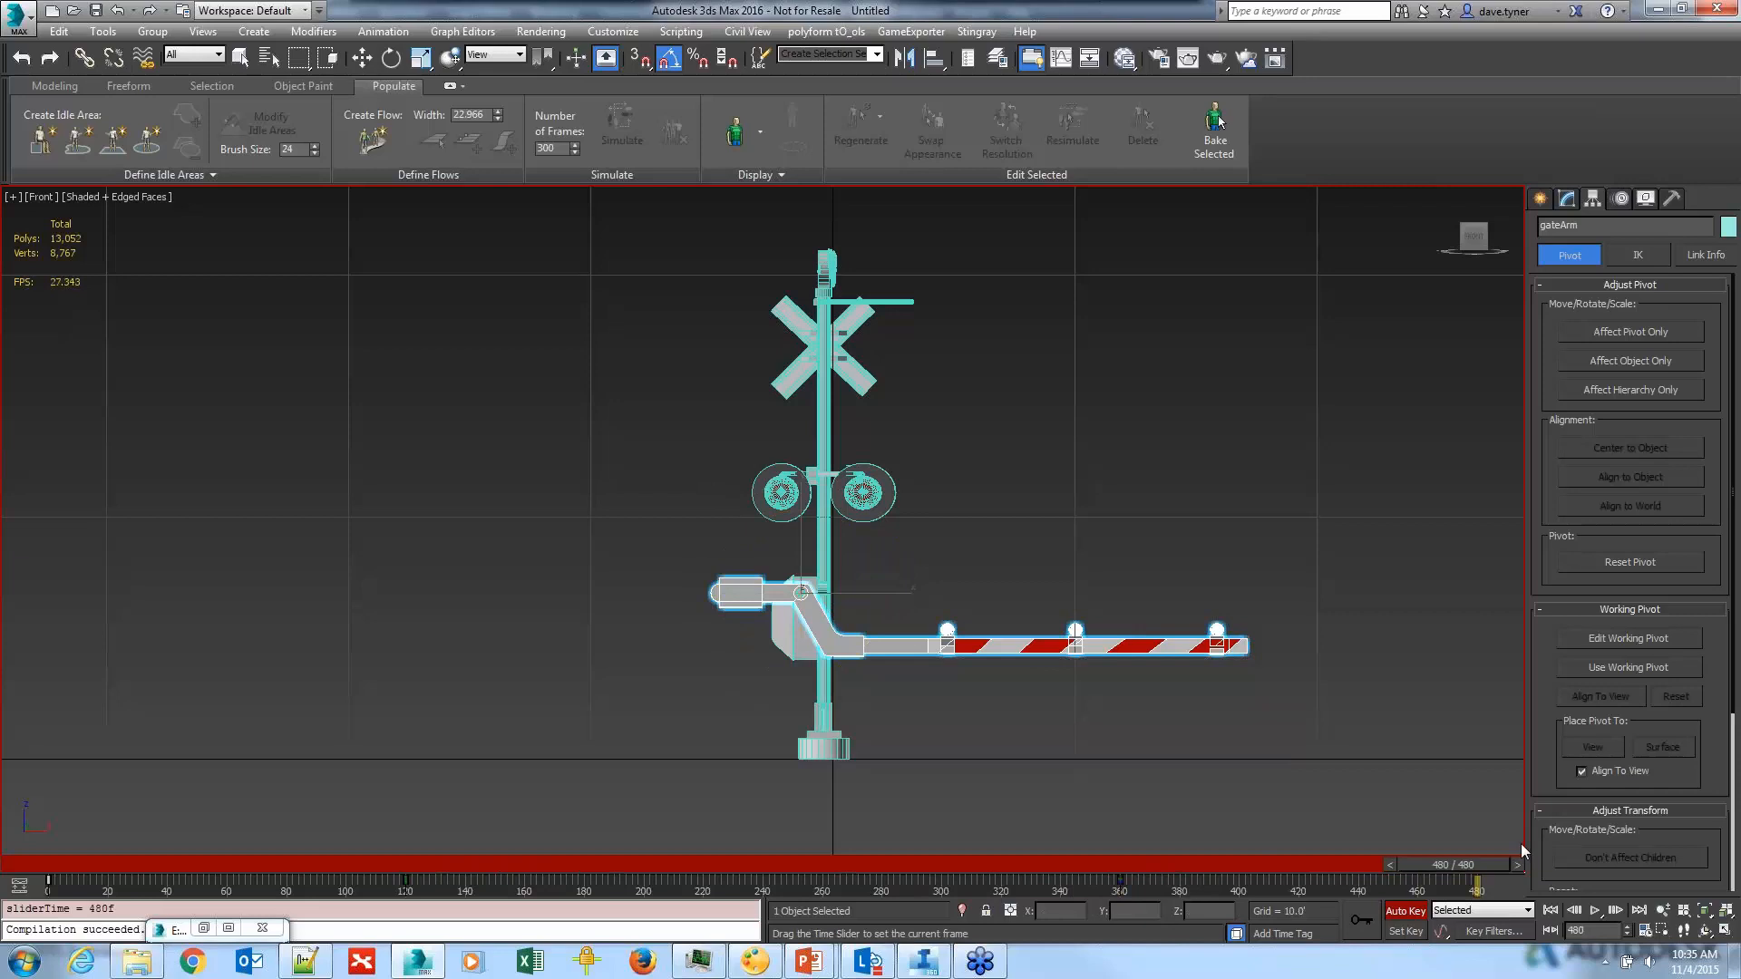
key(e)
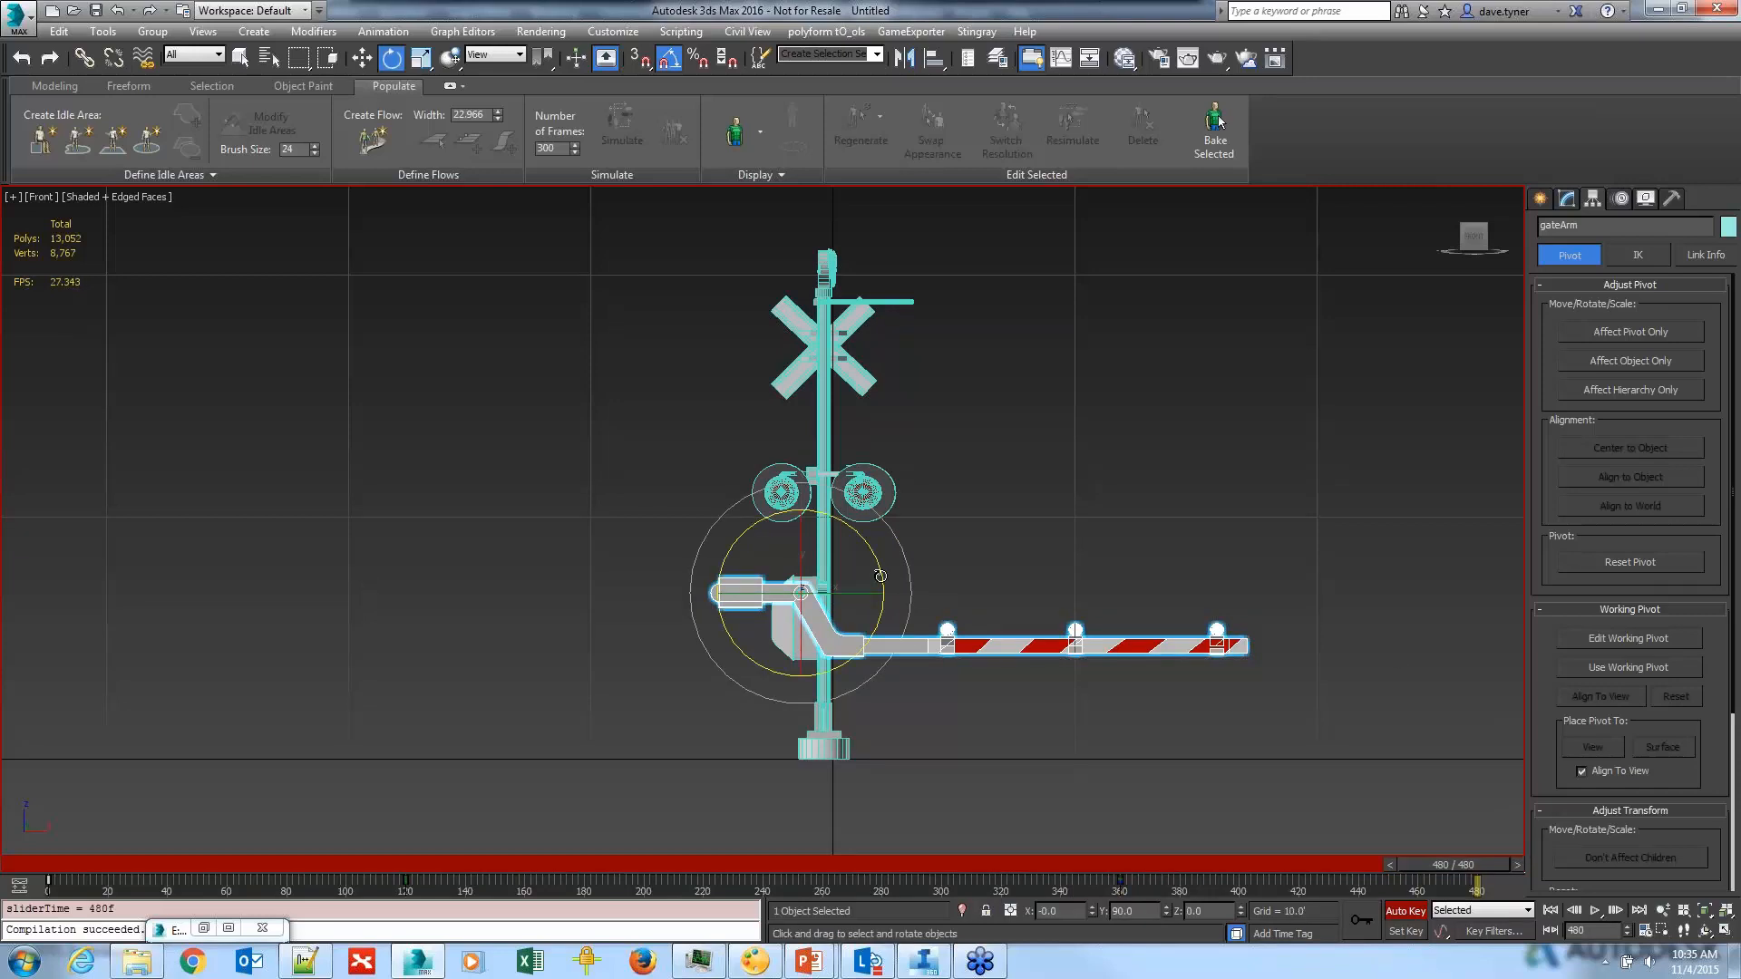
drag(881, 573, 837, 502)
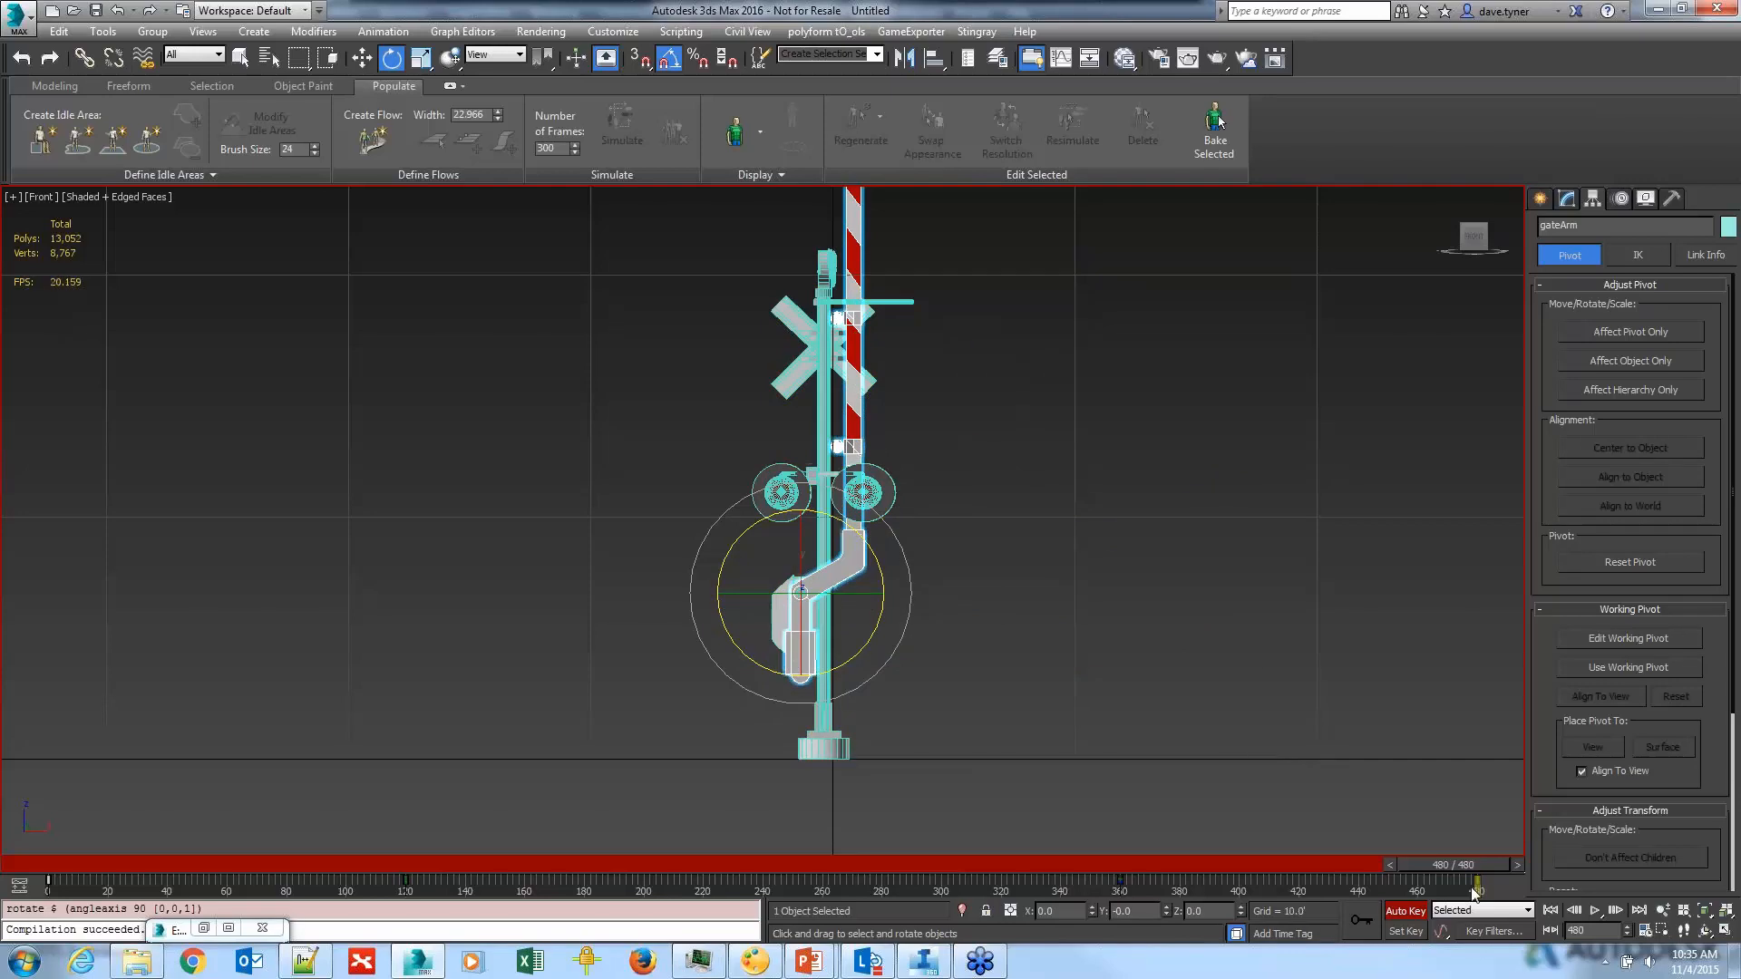
click(1406, 912)
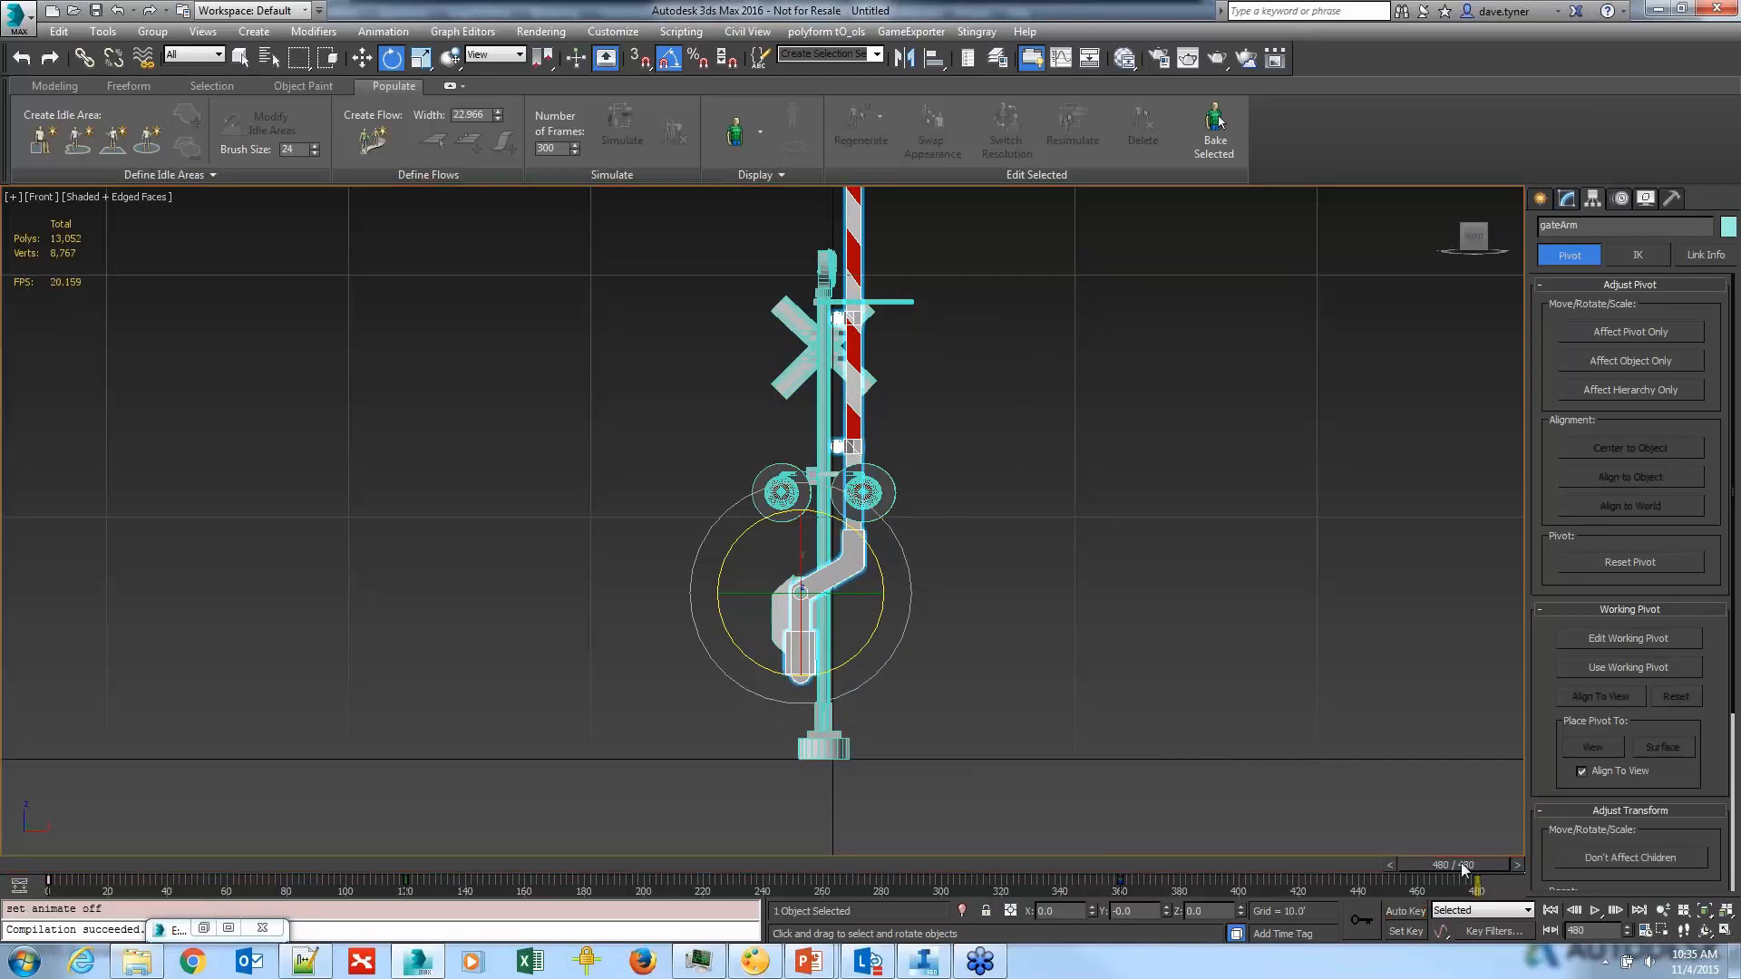
Step: Play the gate arm animation from frame 0, stop playback, and return to frame 0
drag(1453, 864, 54, 864)
key(e)
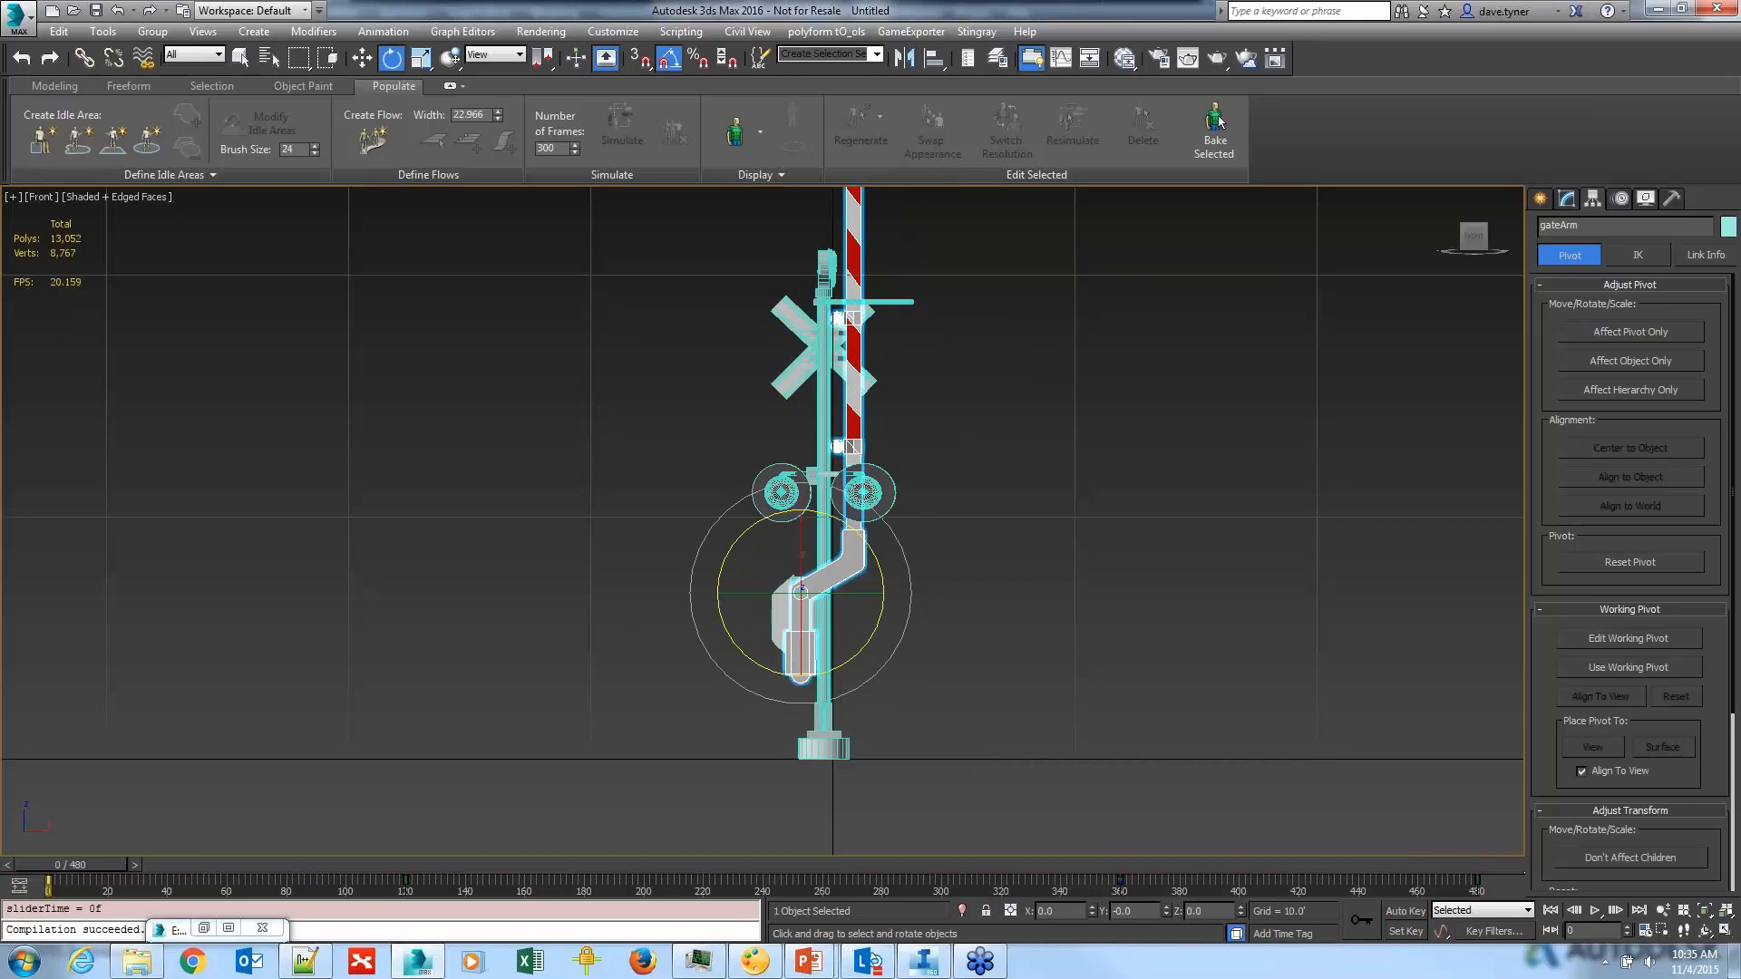
click(1595, 910)
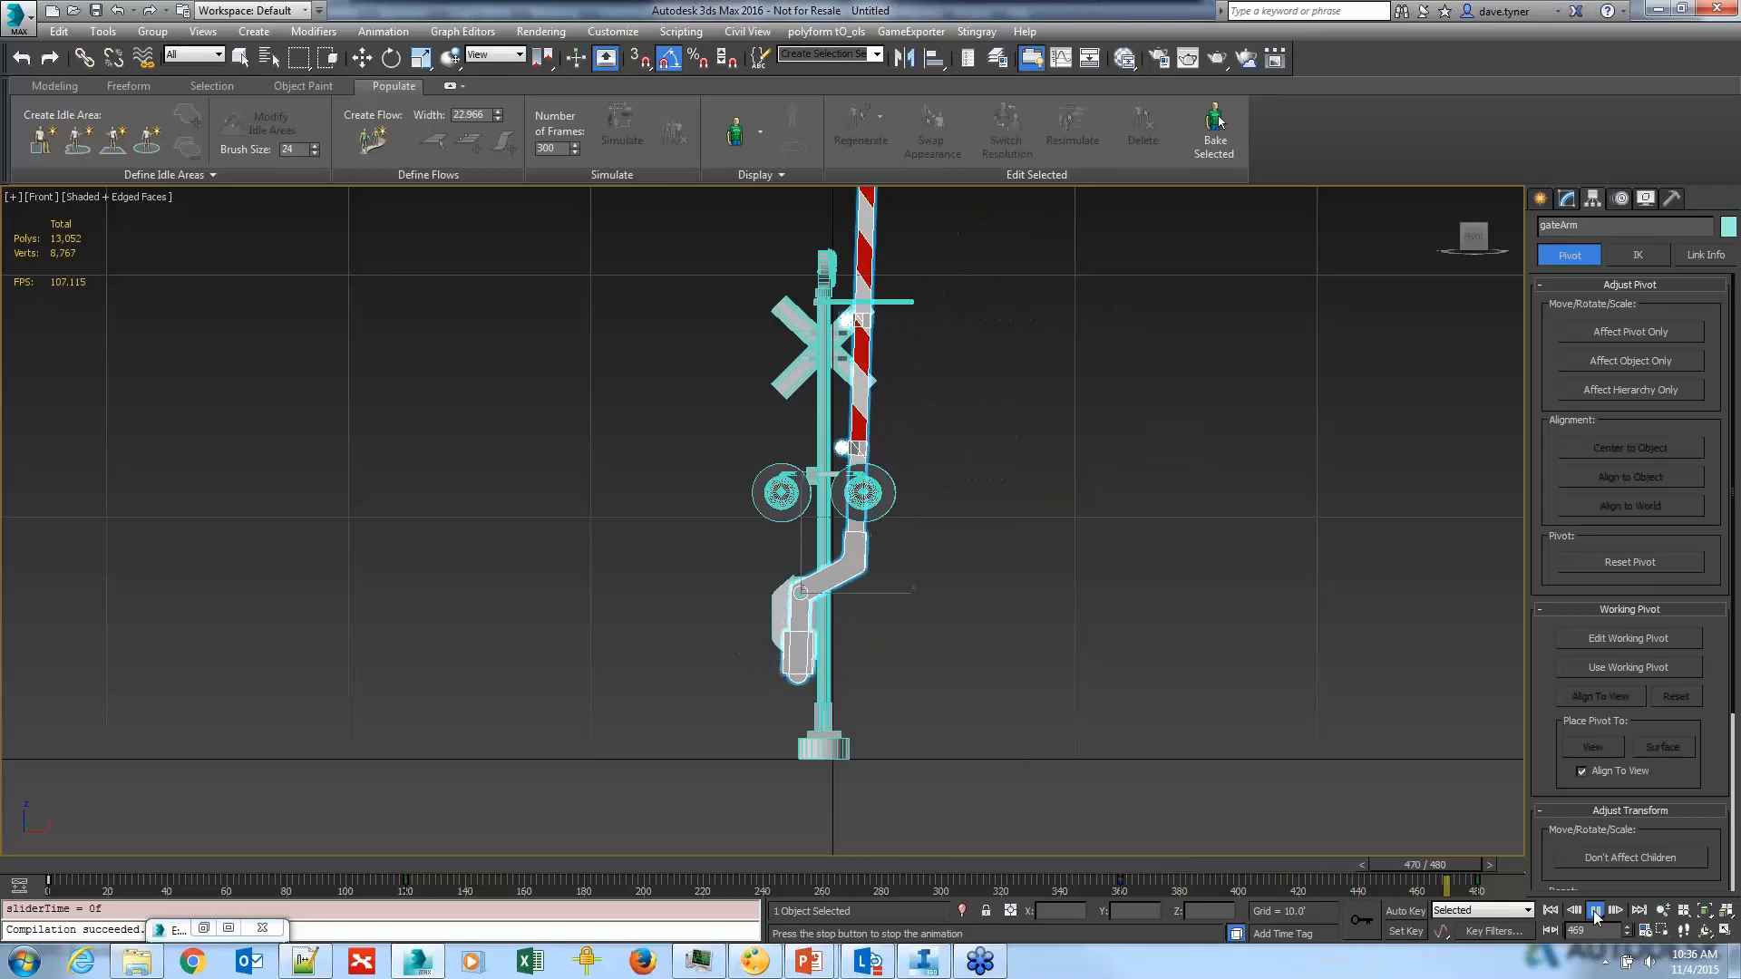
key(e)
click(1595, 918)
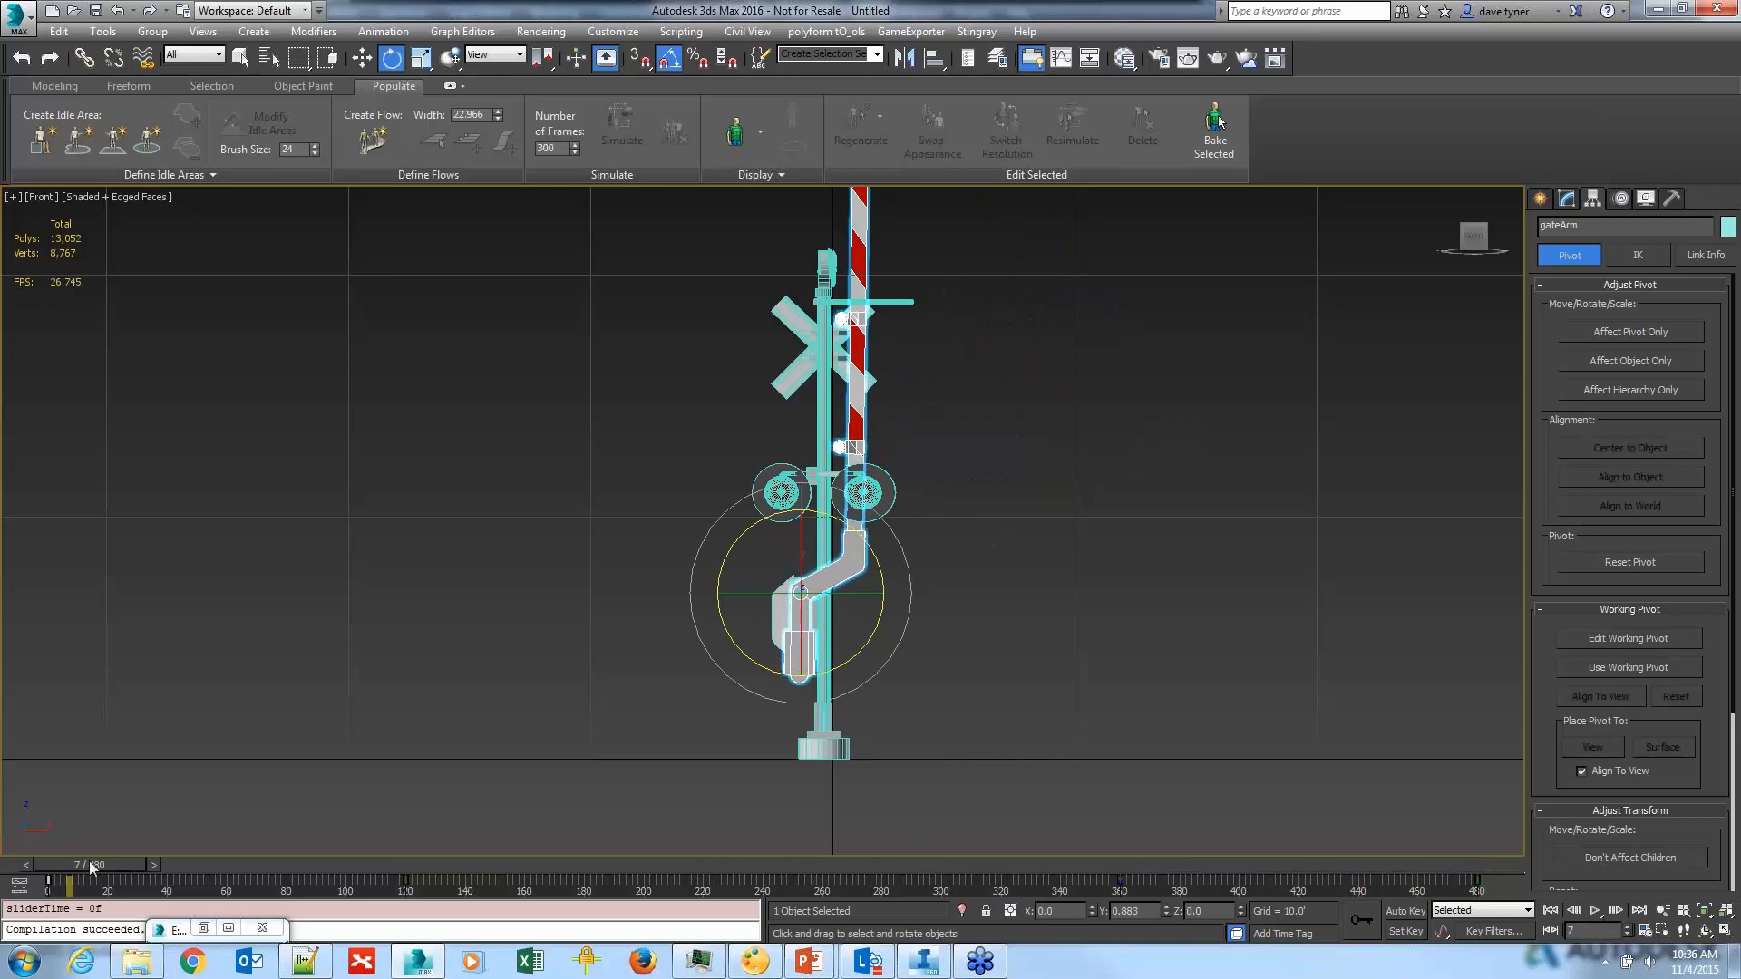
drag(91, 868, 70, 867)
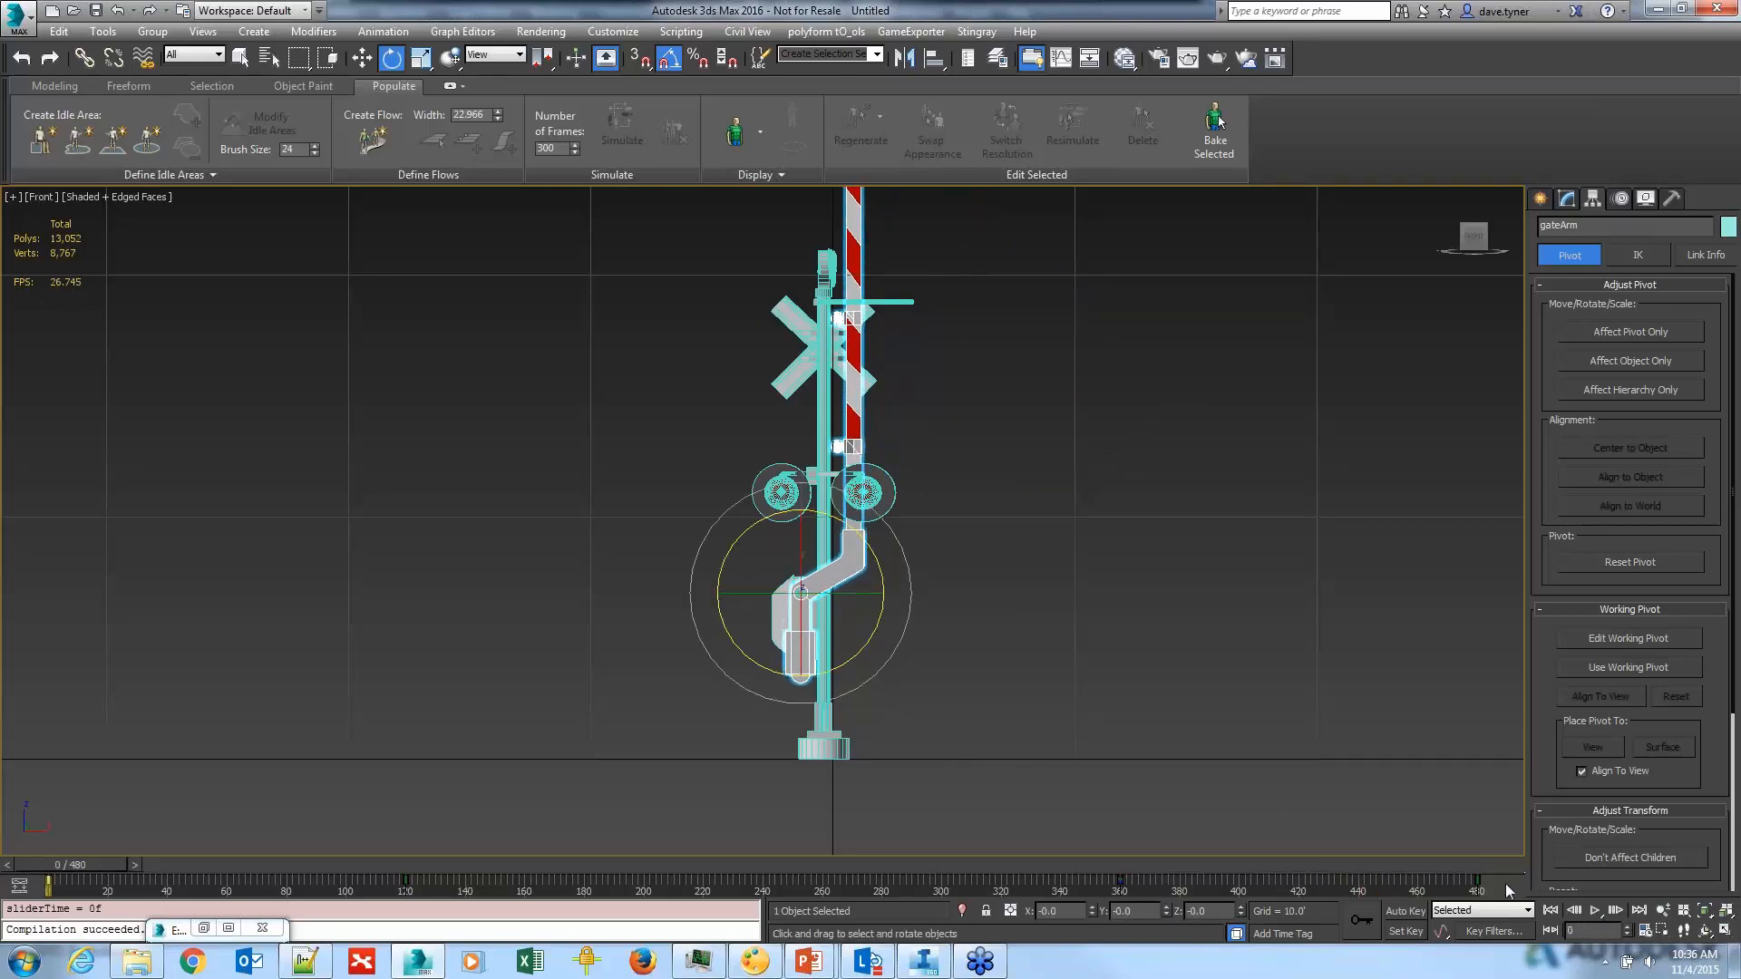
Step: Delete the gate arm's keys at frames 360 and 480 and scrub the timeline to check the lowering motion
drag(1509, 892, 1117, 887)
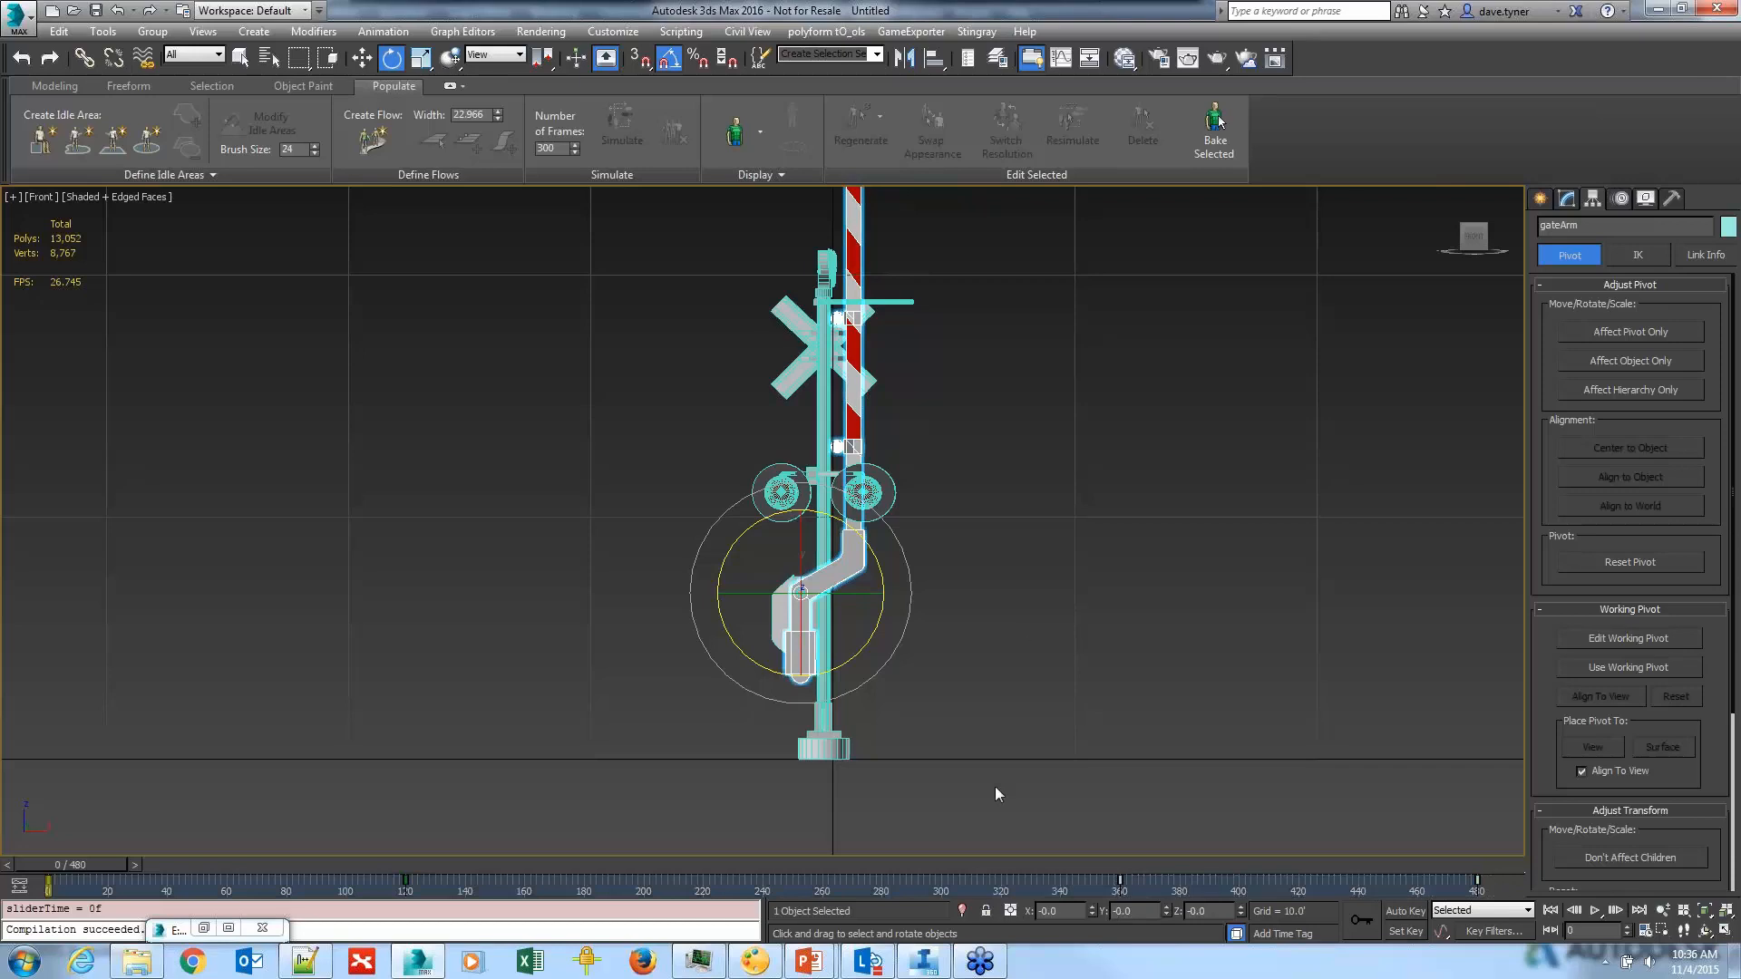
key(Delete)
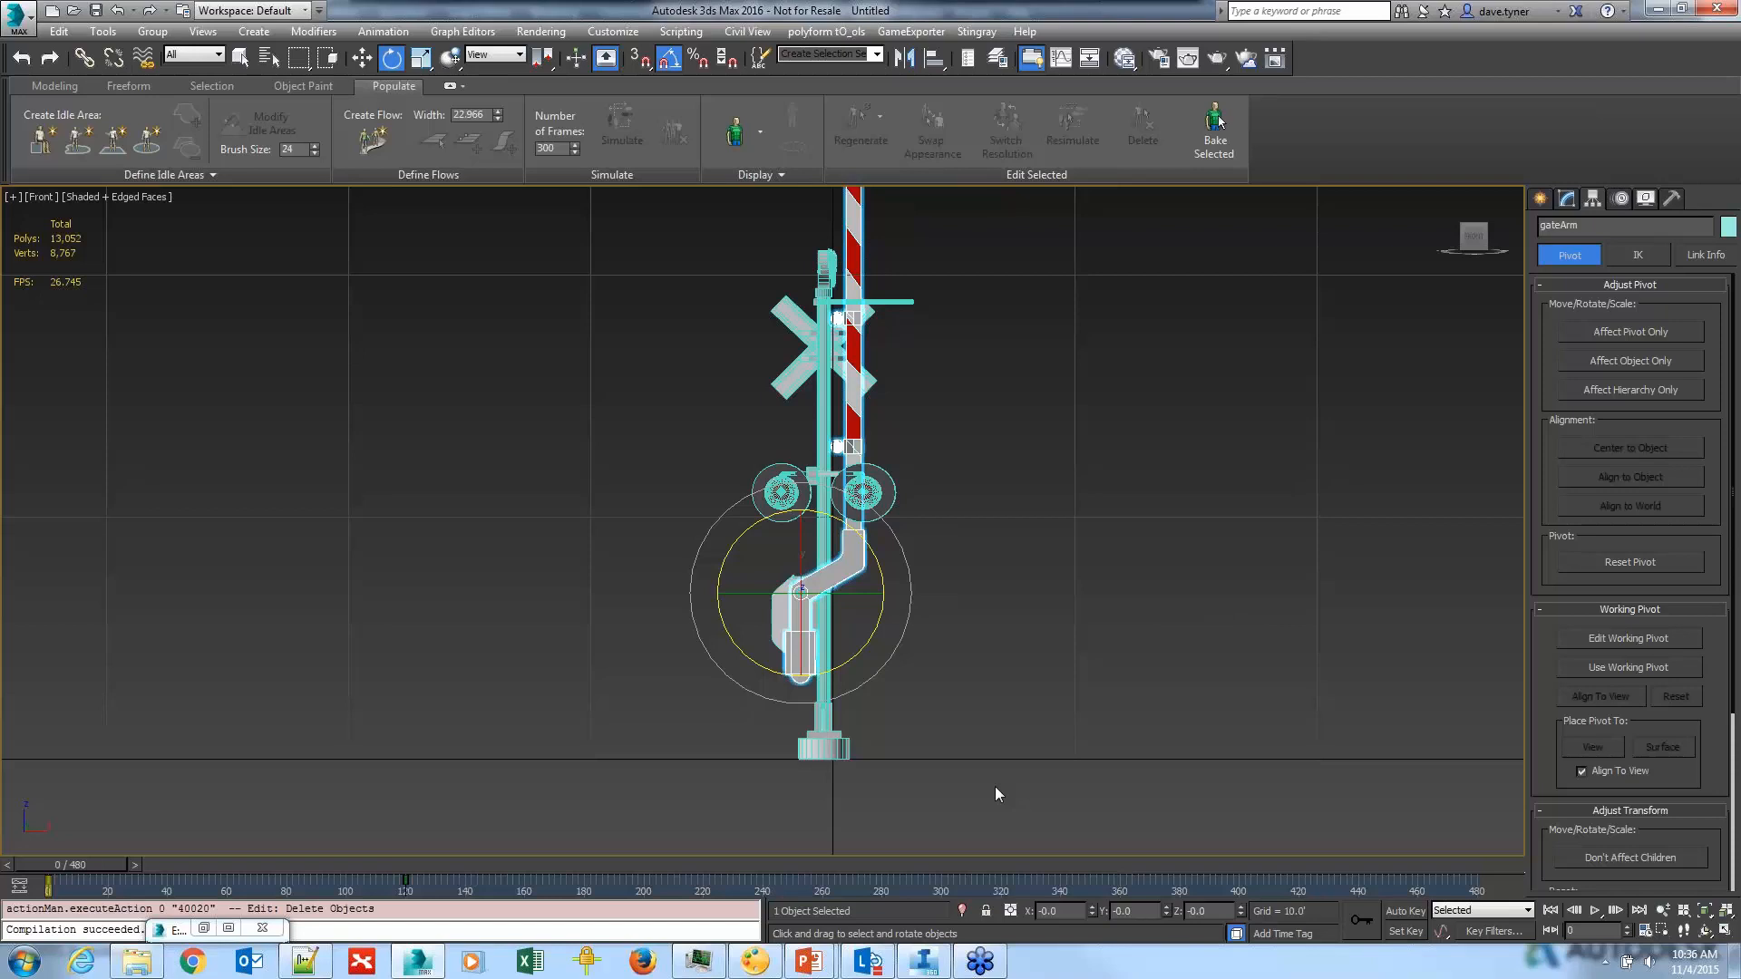
drag(69, 859, 205, 900)
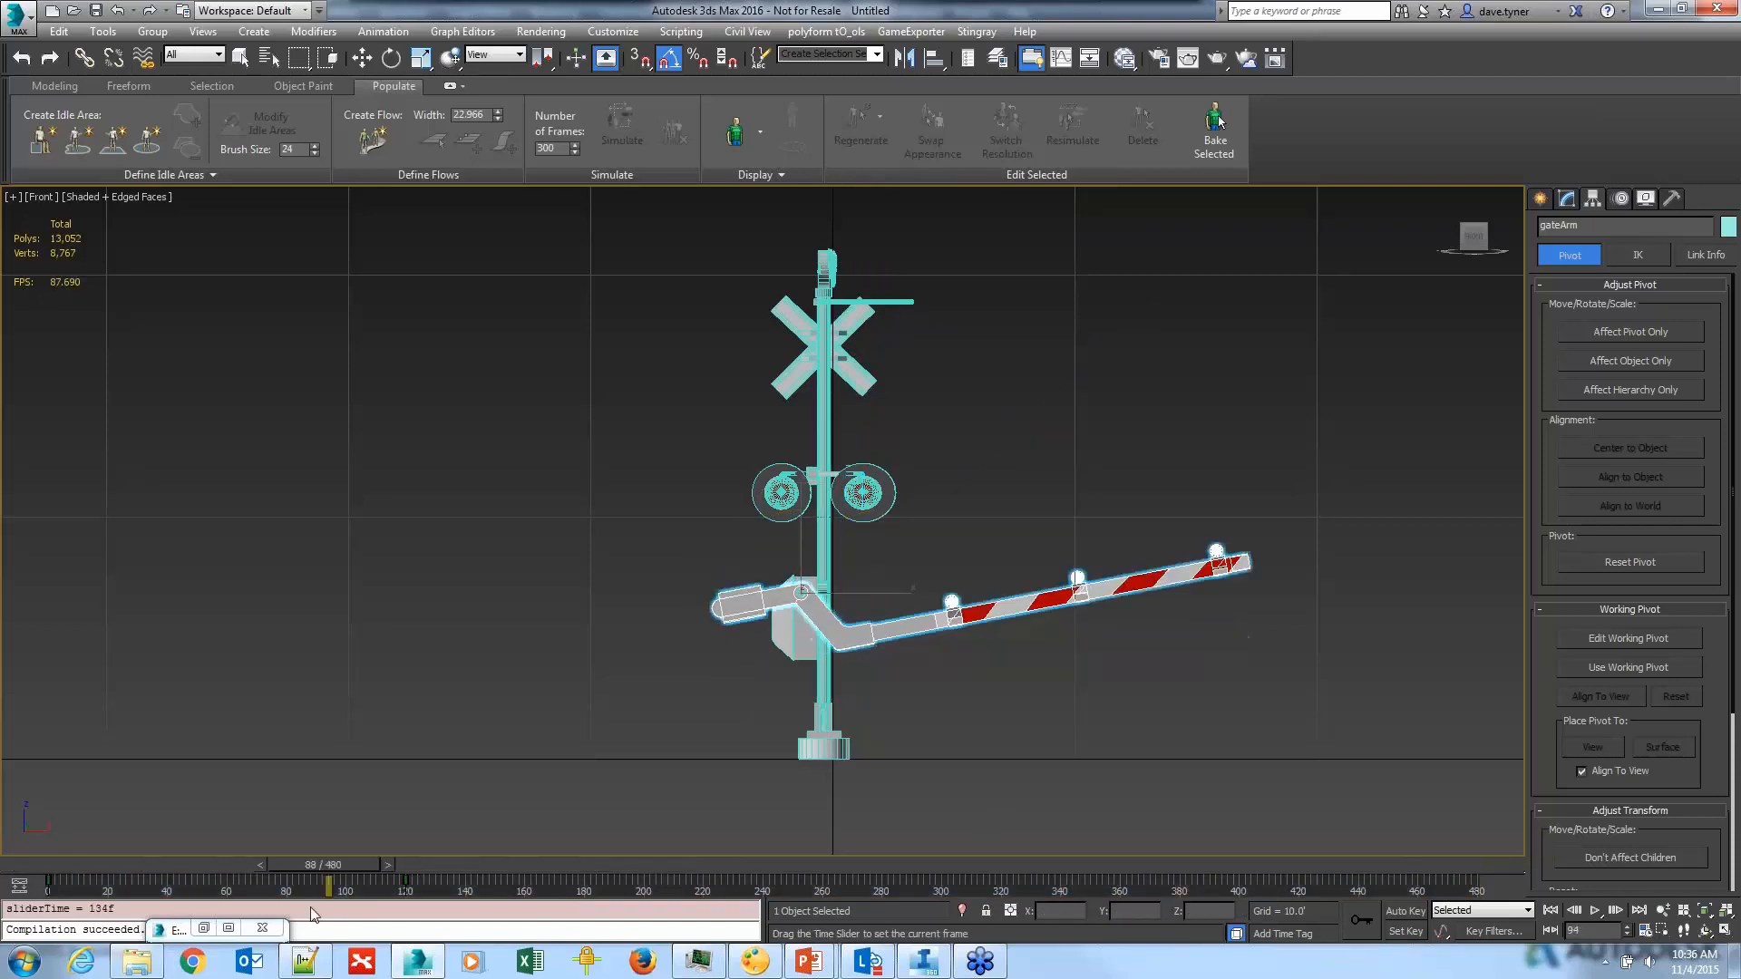
key(e)
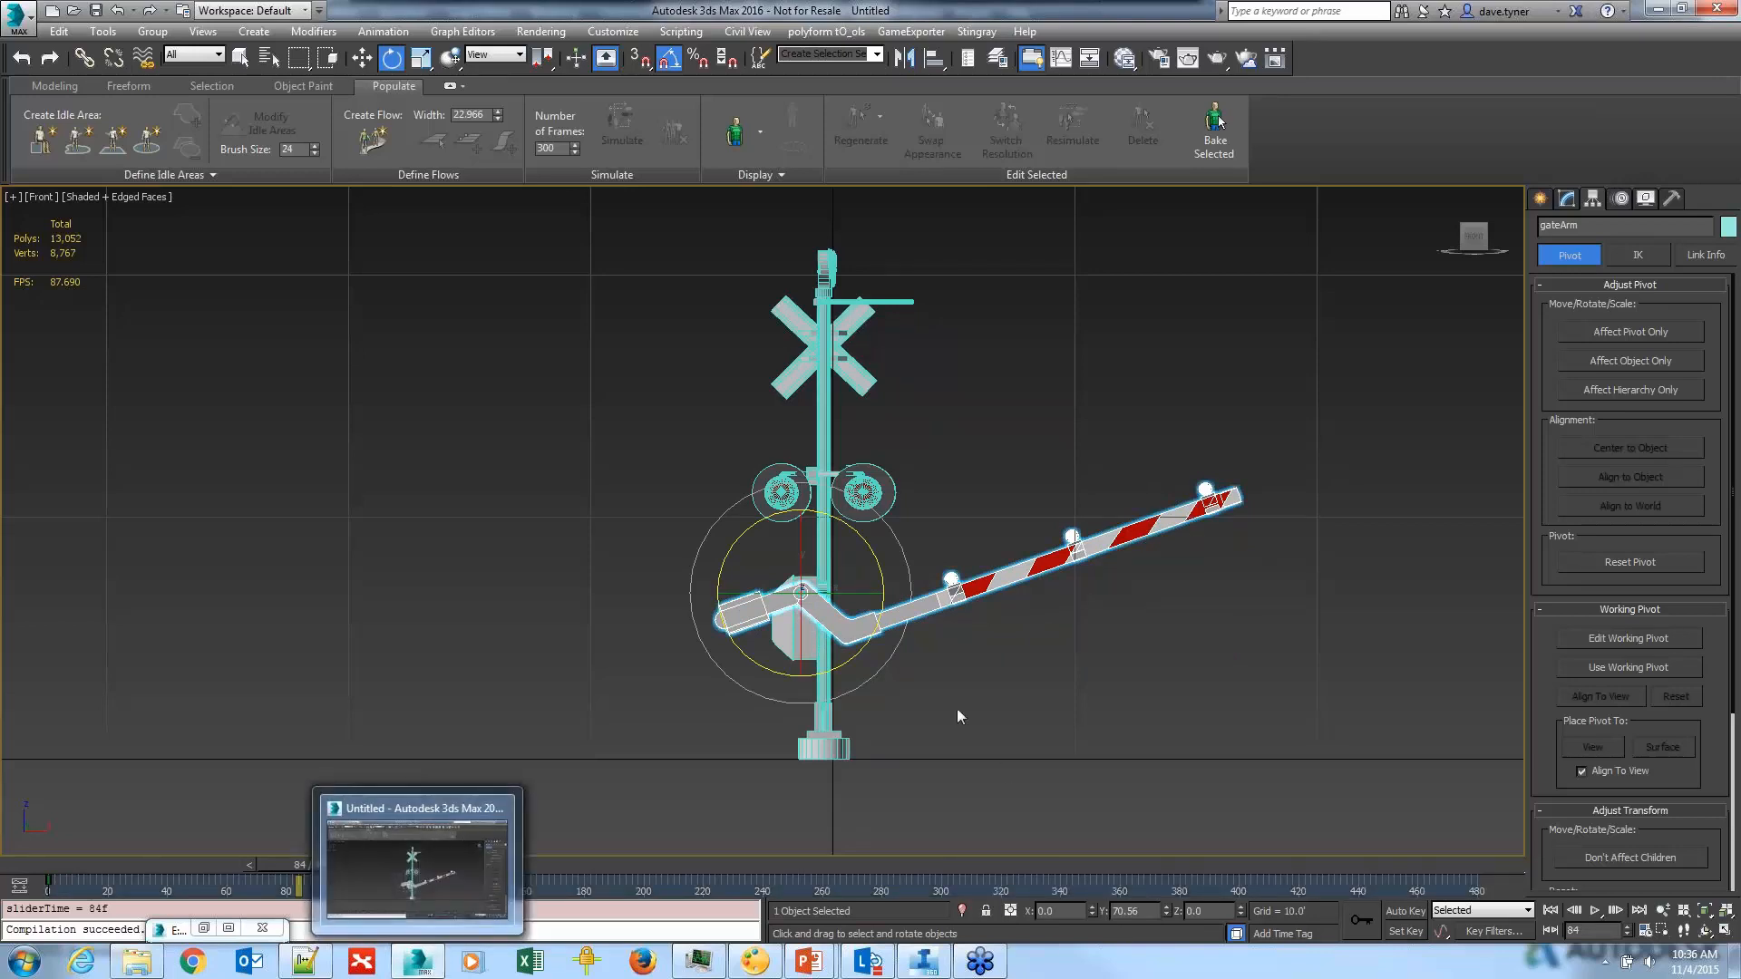
Step: Copy the gate arm's key from frame 120 to 360 and from frame 0 to 480, and scrub to frame 480
shift+drag(405, 880, 1120, 914)
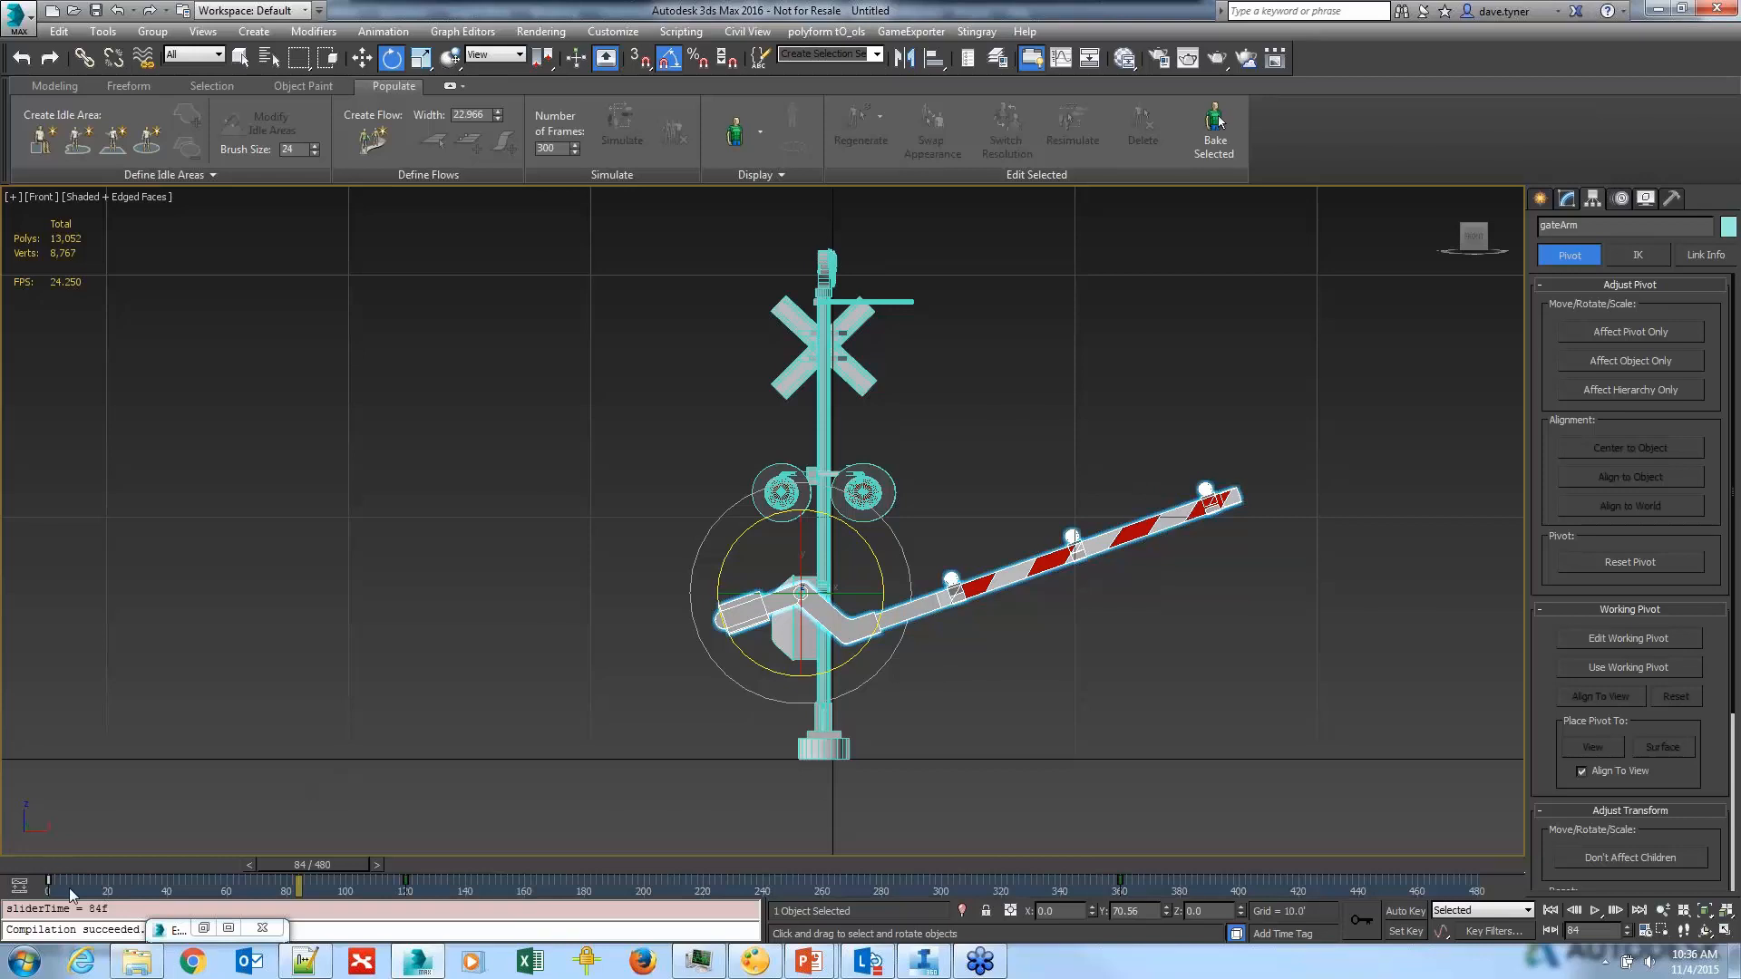
shift+drag(52, 886, 1478, 914)
drag(336, 862, 1469, 864)
key(e)
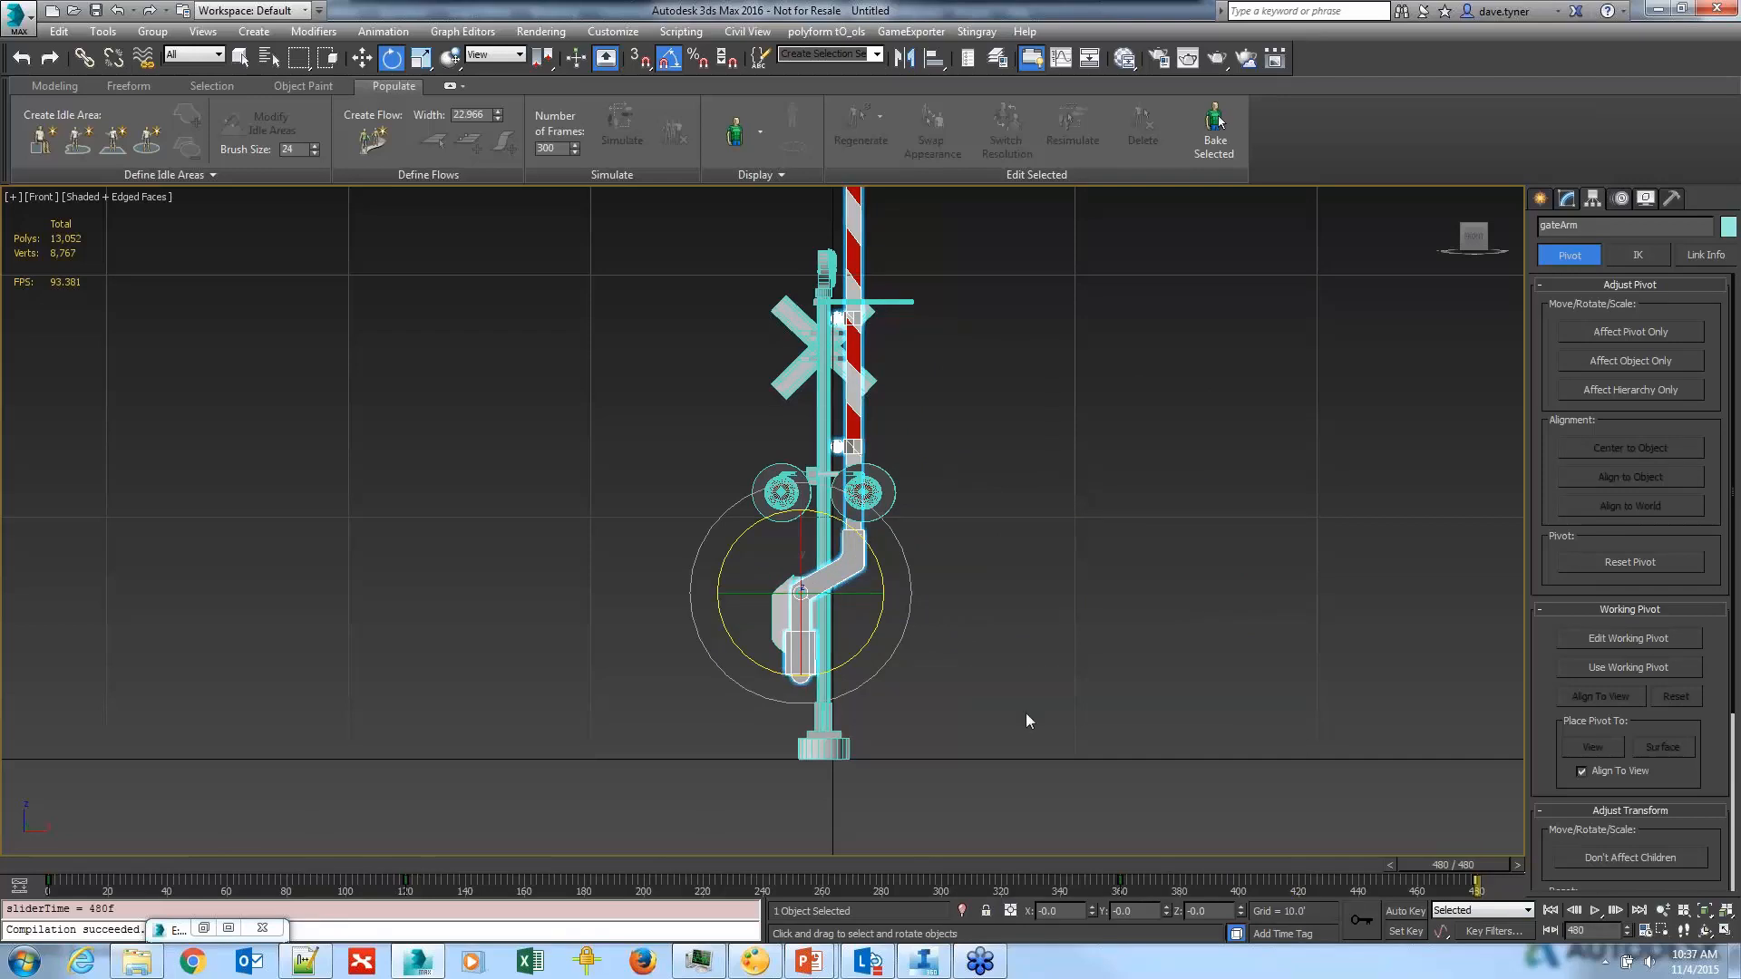
middle_drag(986, 656, 997, 688)
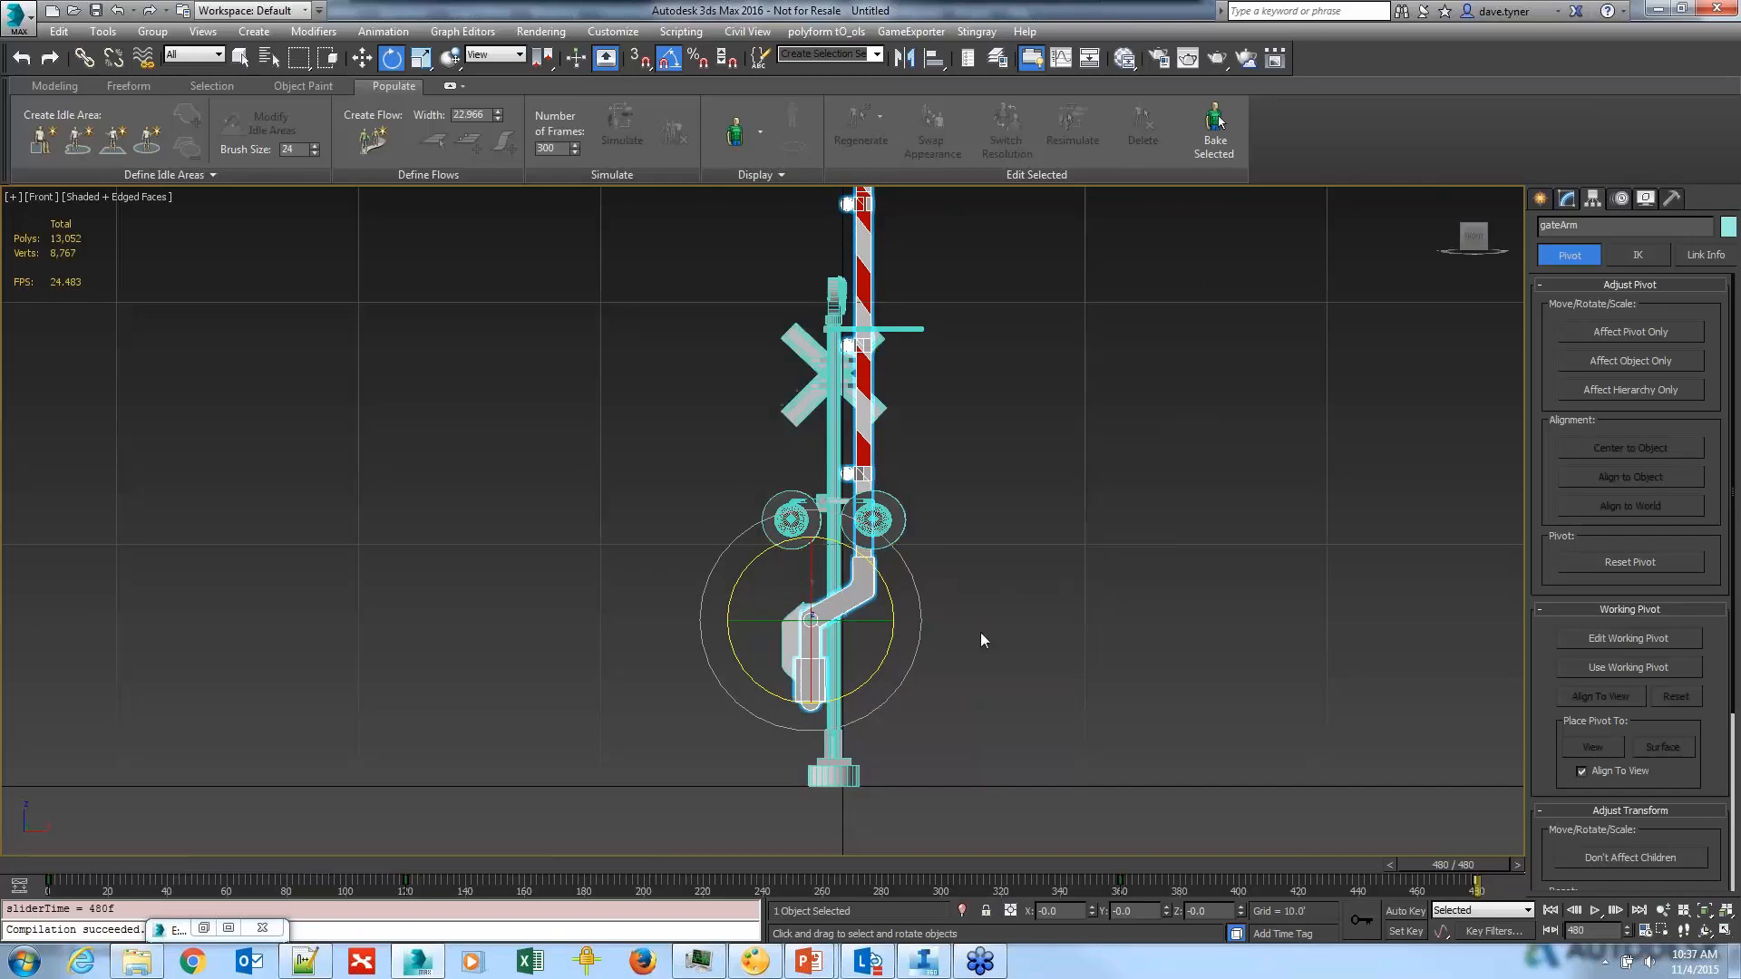
Step: Glance at the Exporting the Animation slide, return to 3ds Max, clear the selection and view the scene export options
key(alt+Tab)
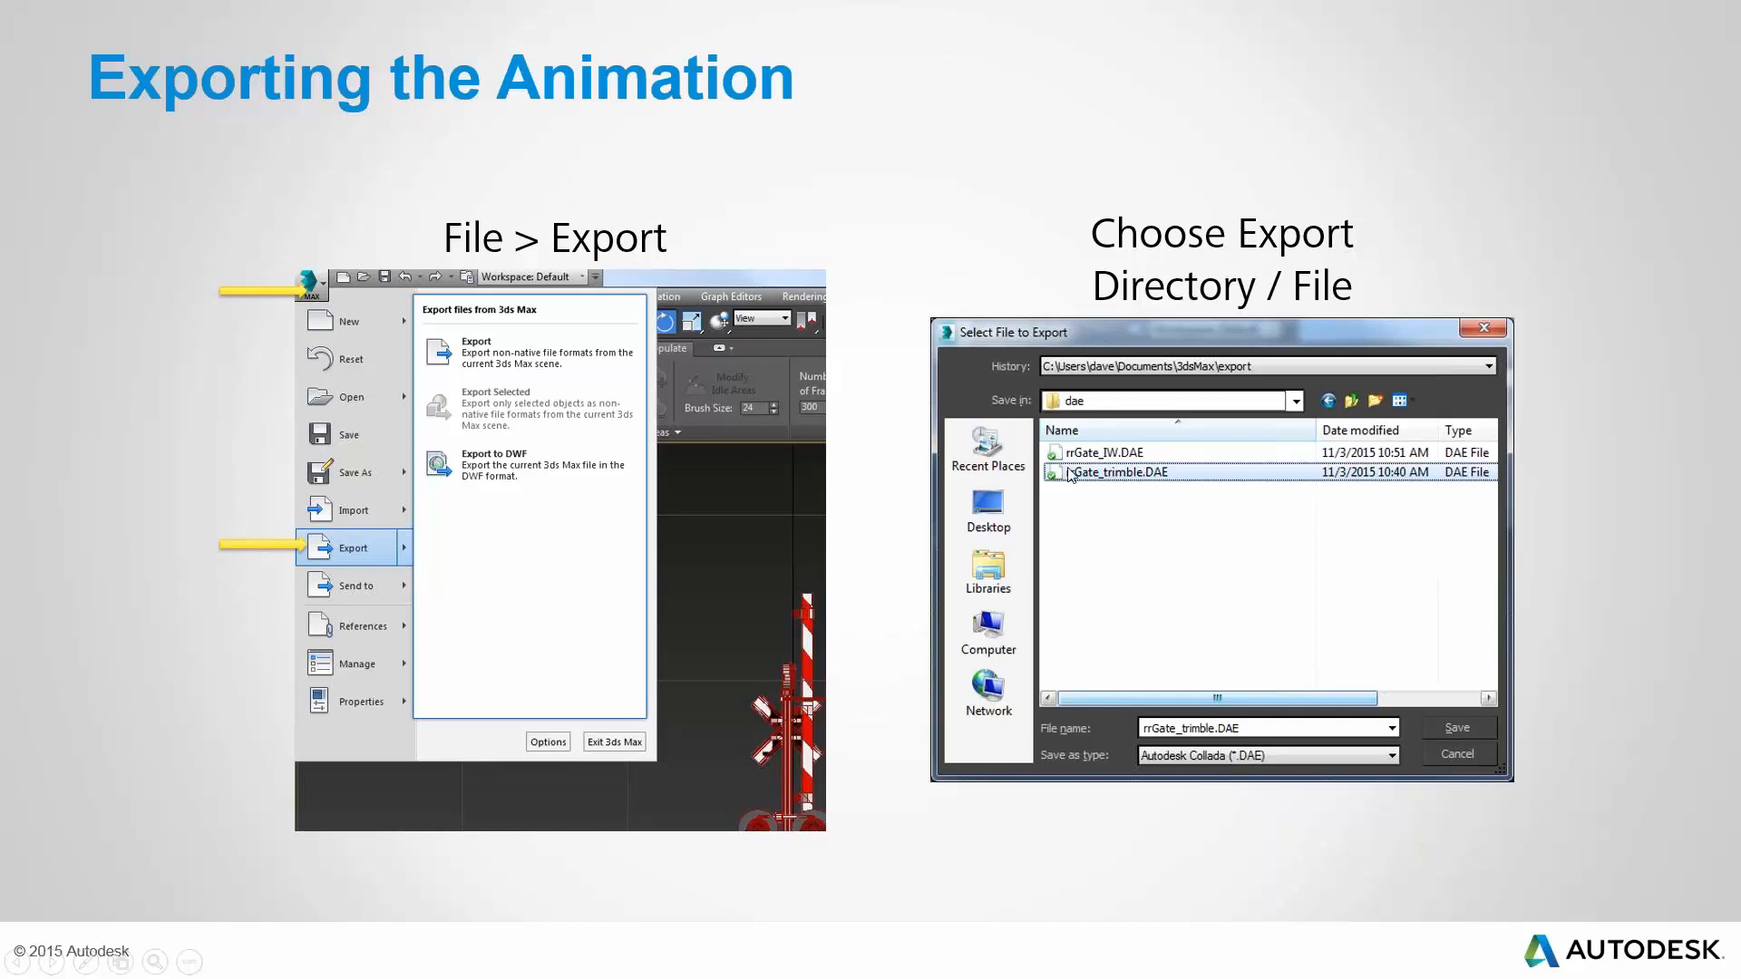
key(alt+Tab)
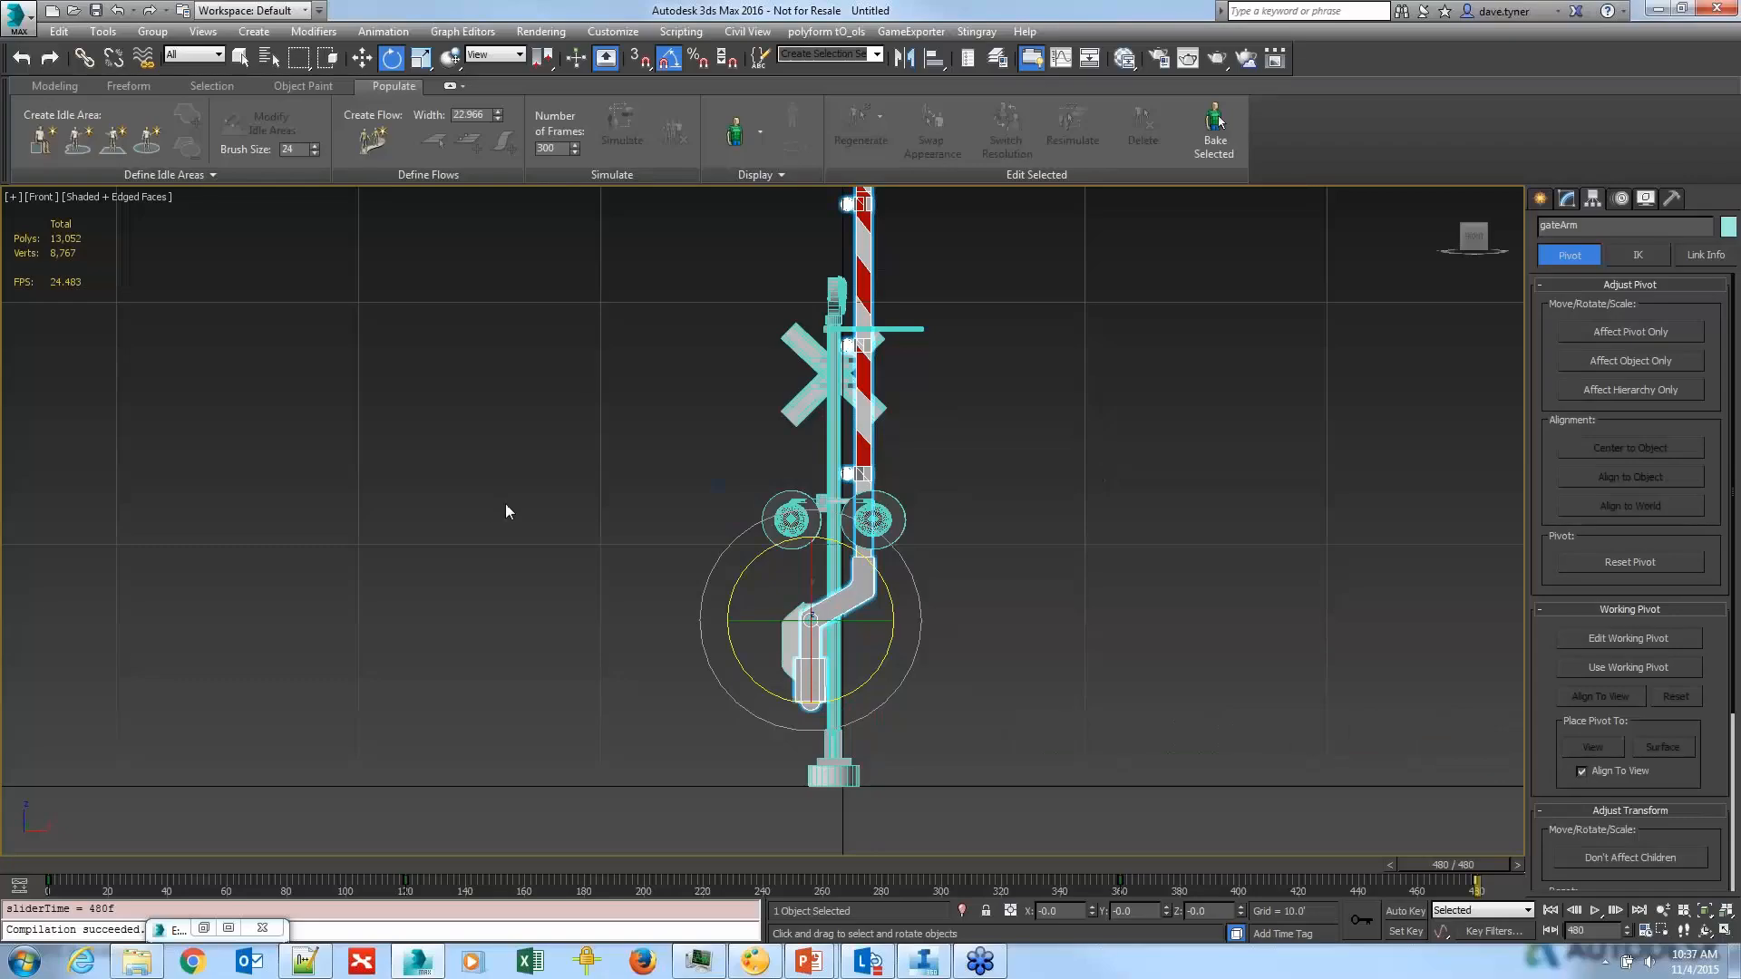
click(505, 510)
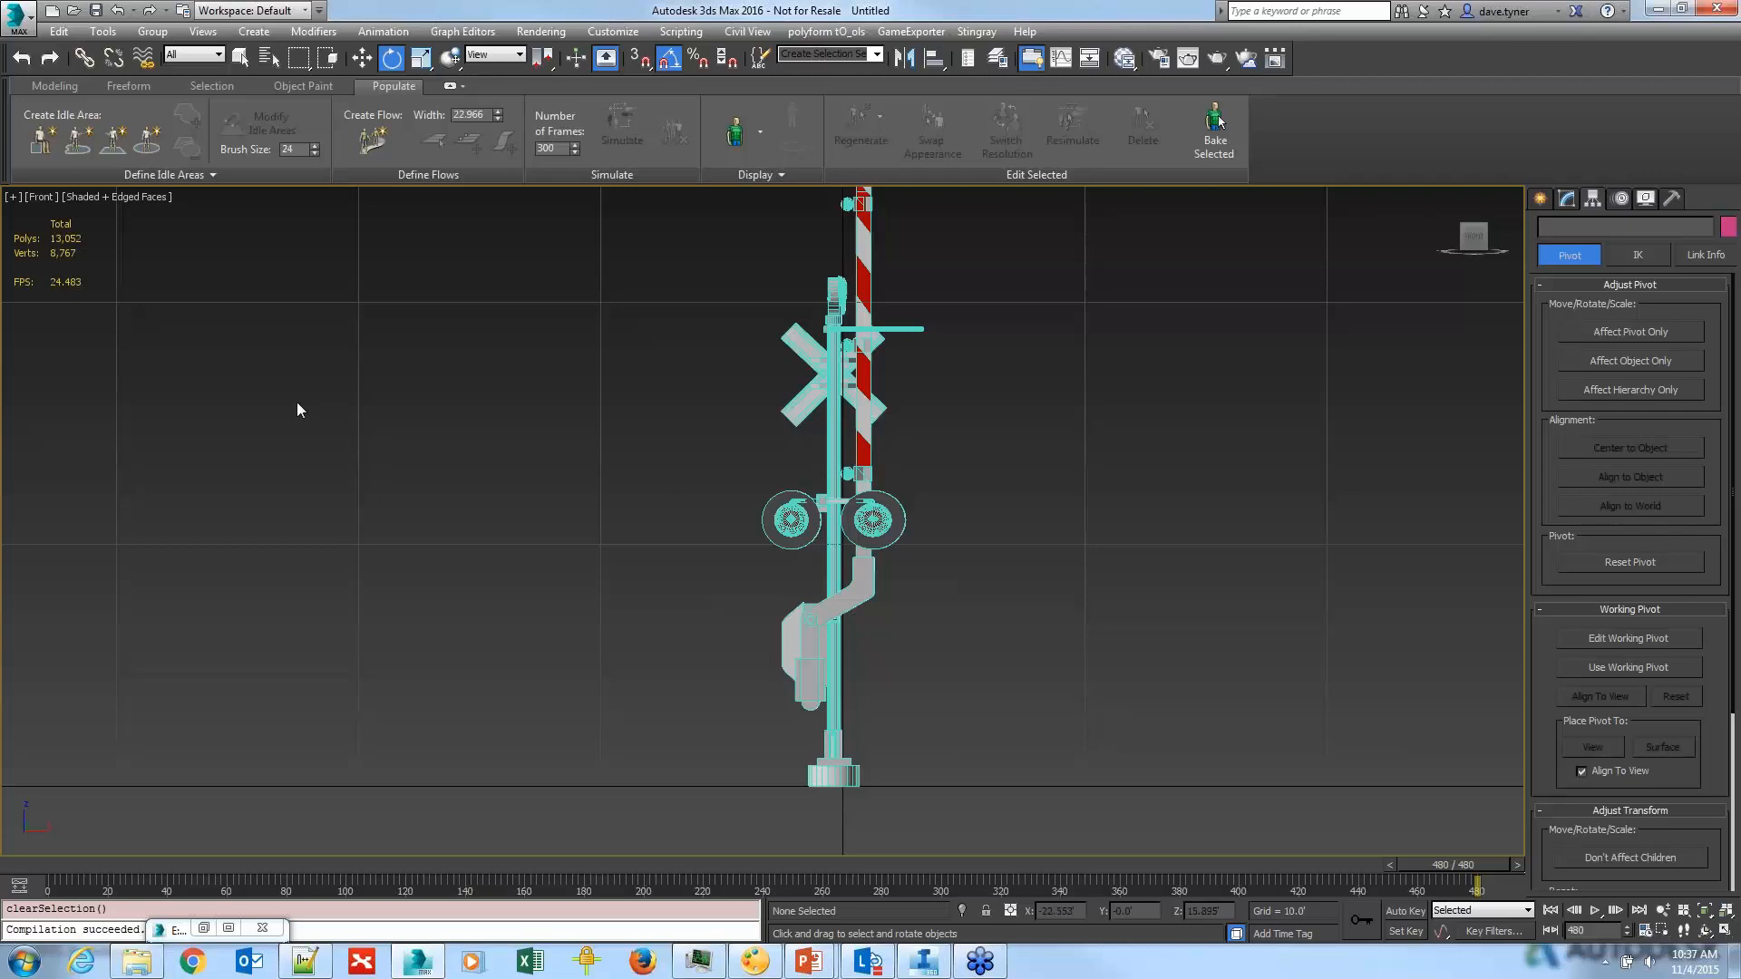
click(17, 16)
mouse_move(71, 303)
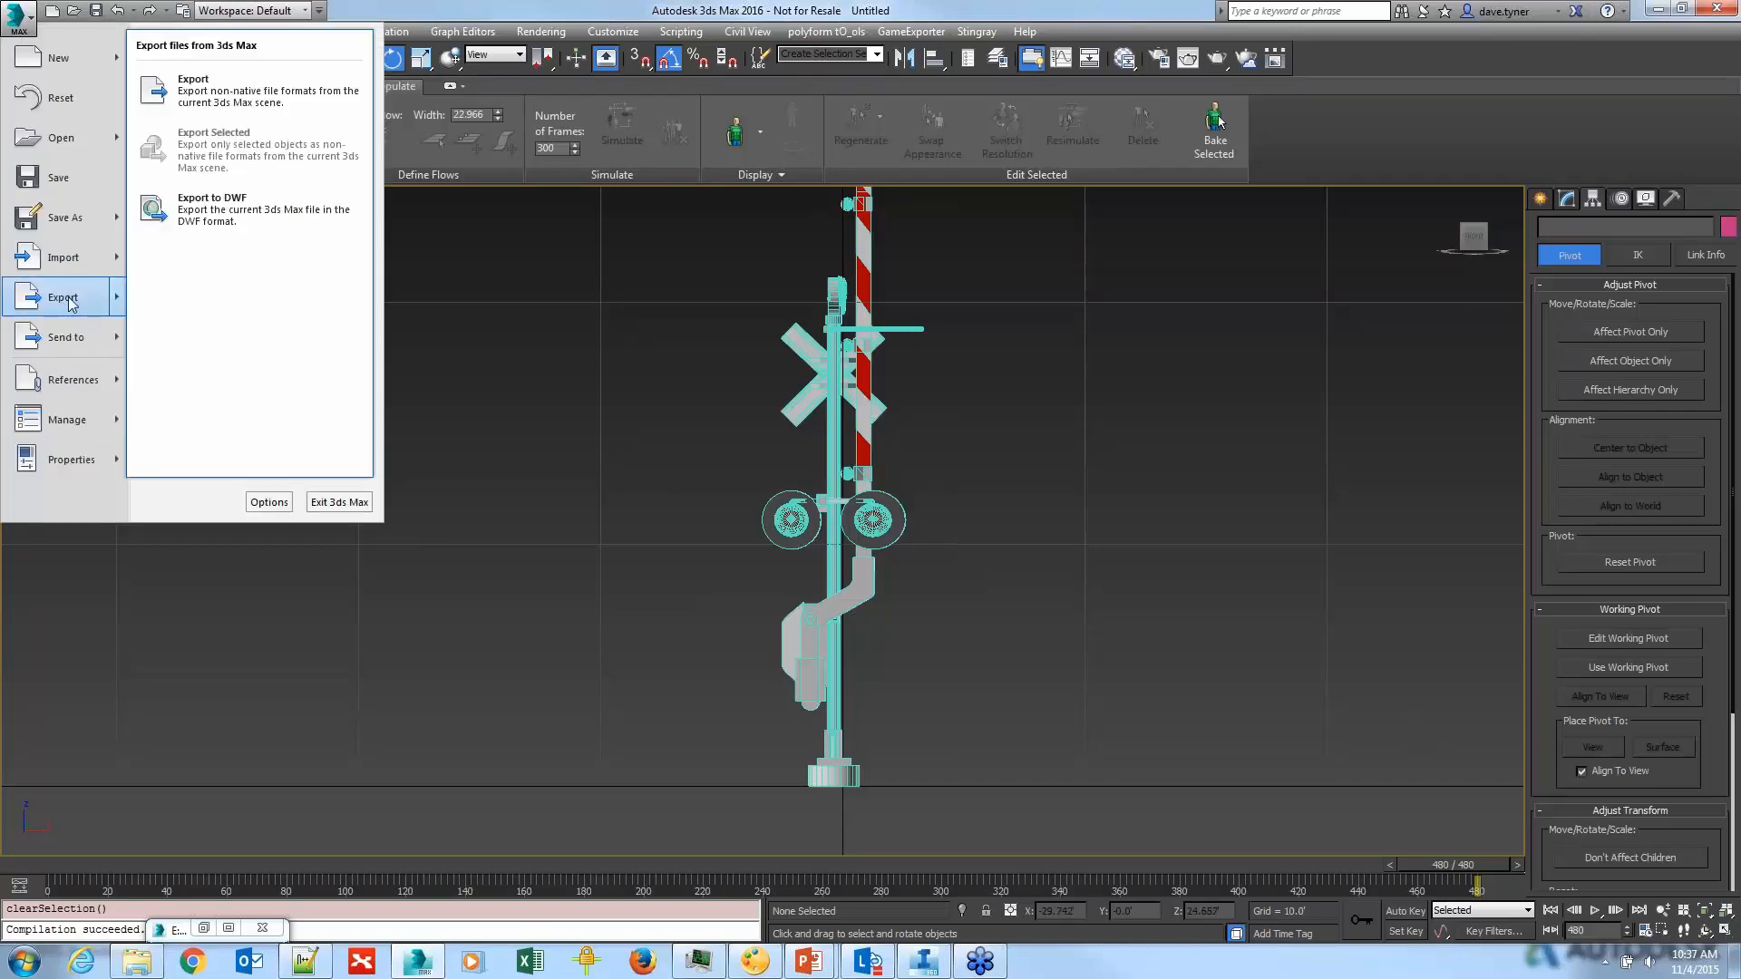
click(640, 675)
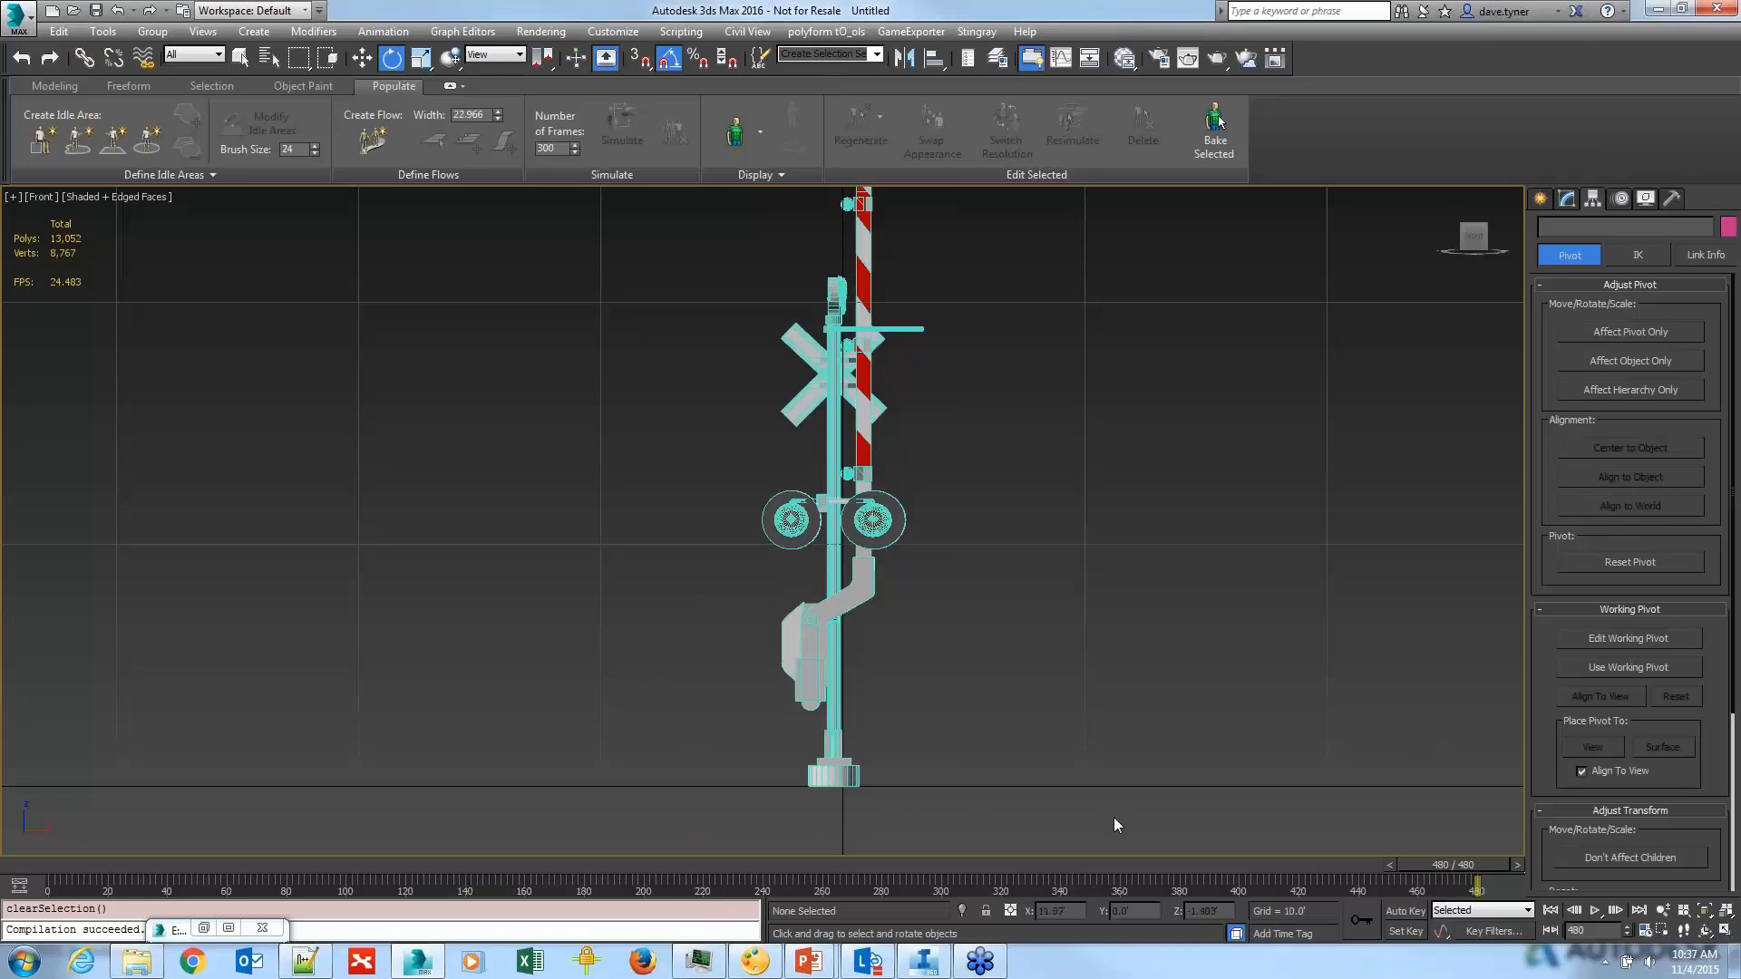
Step: Select both the gate arm and the crossing post and look at the Export Selected option
drag(1095, 807, 602, 450)
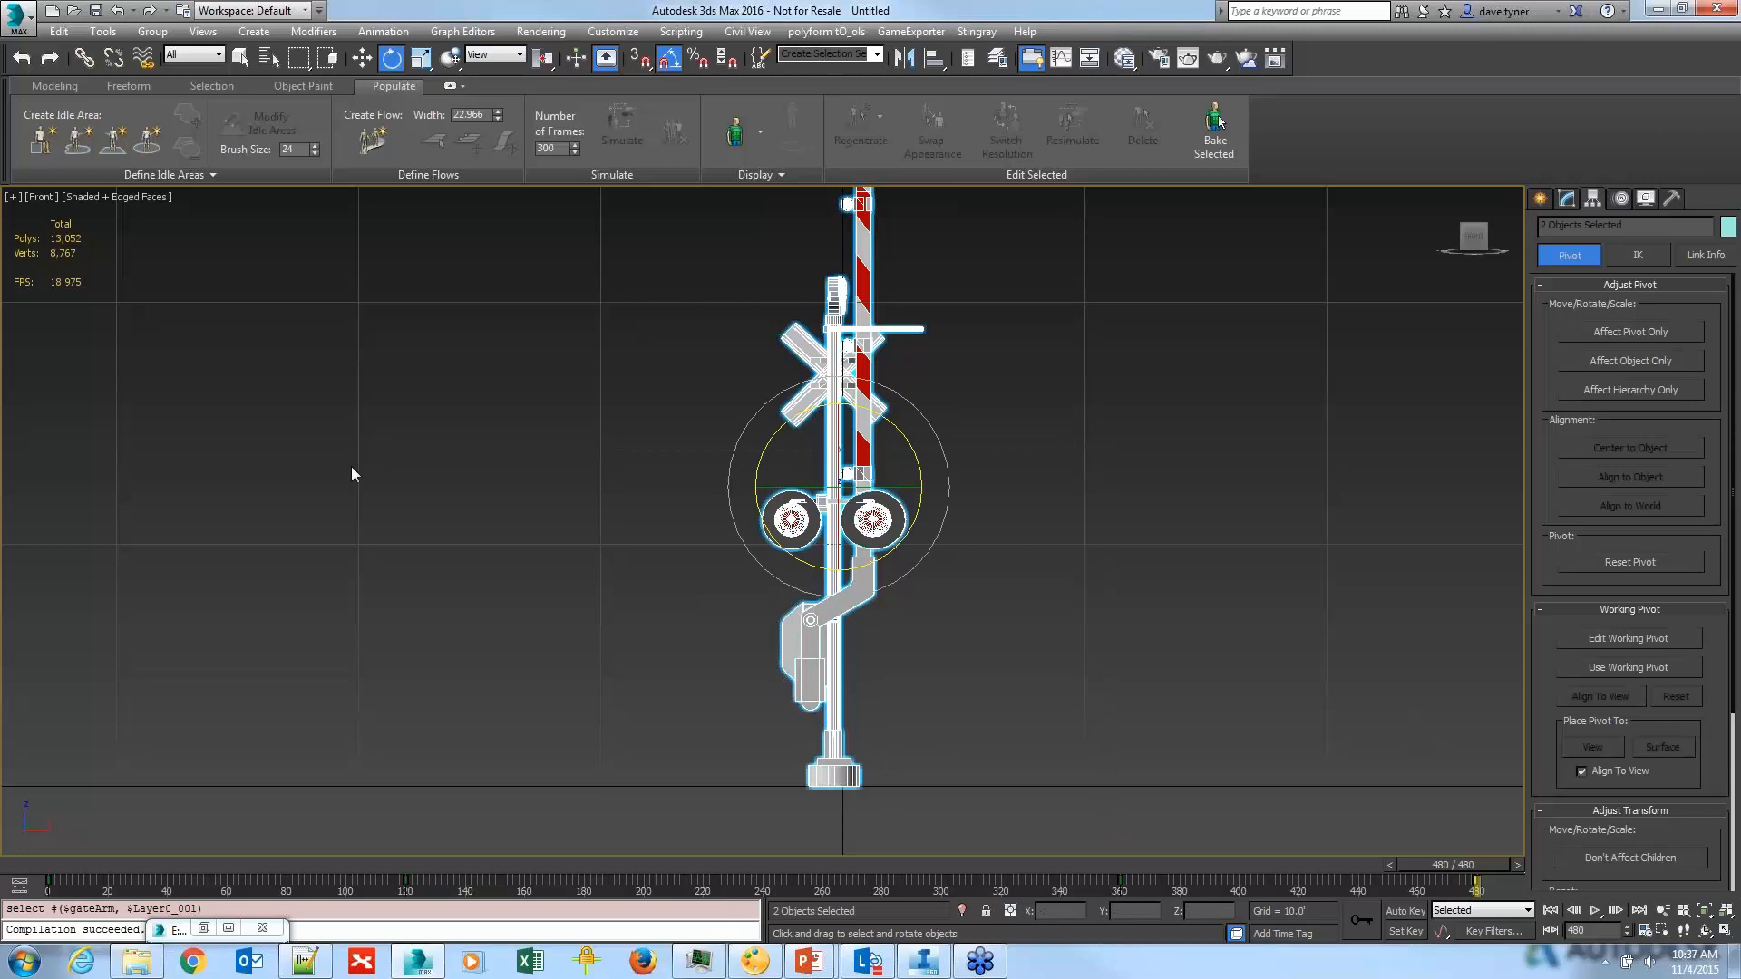
key(q)
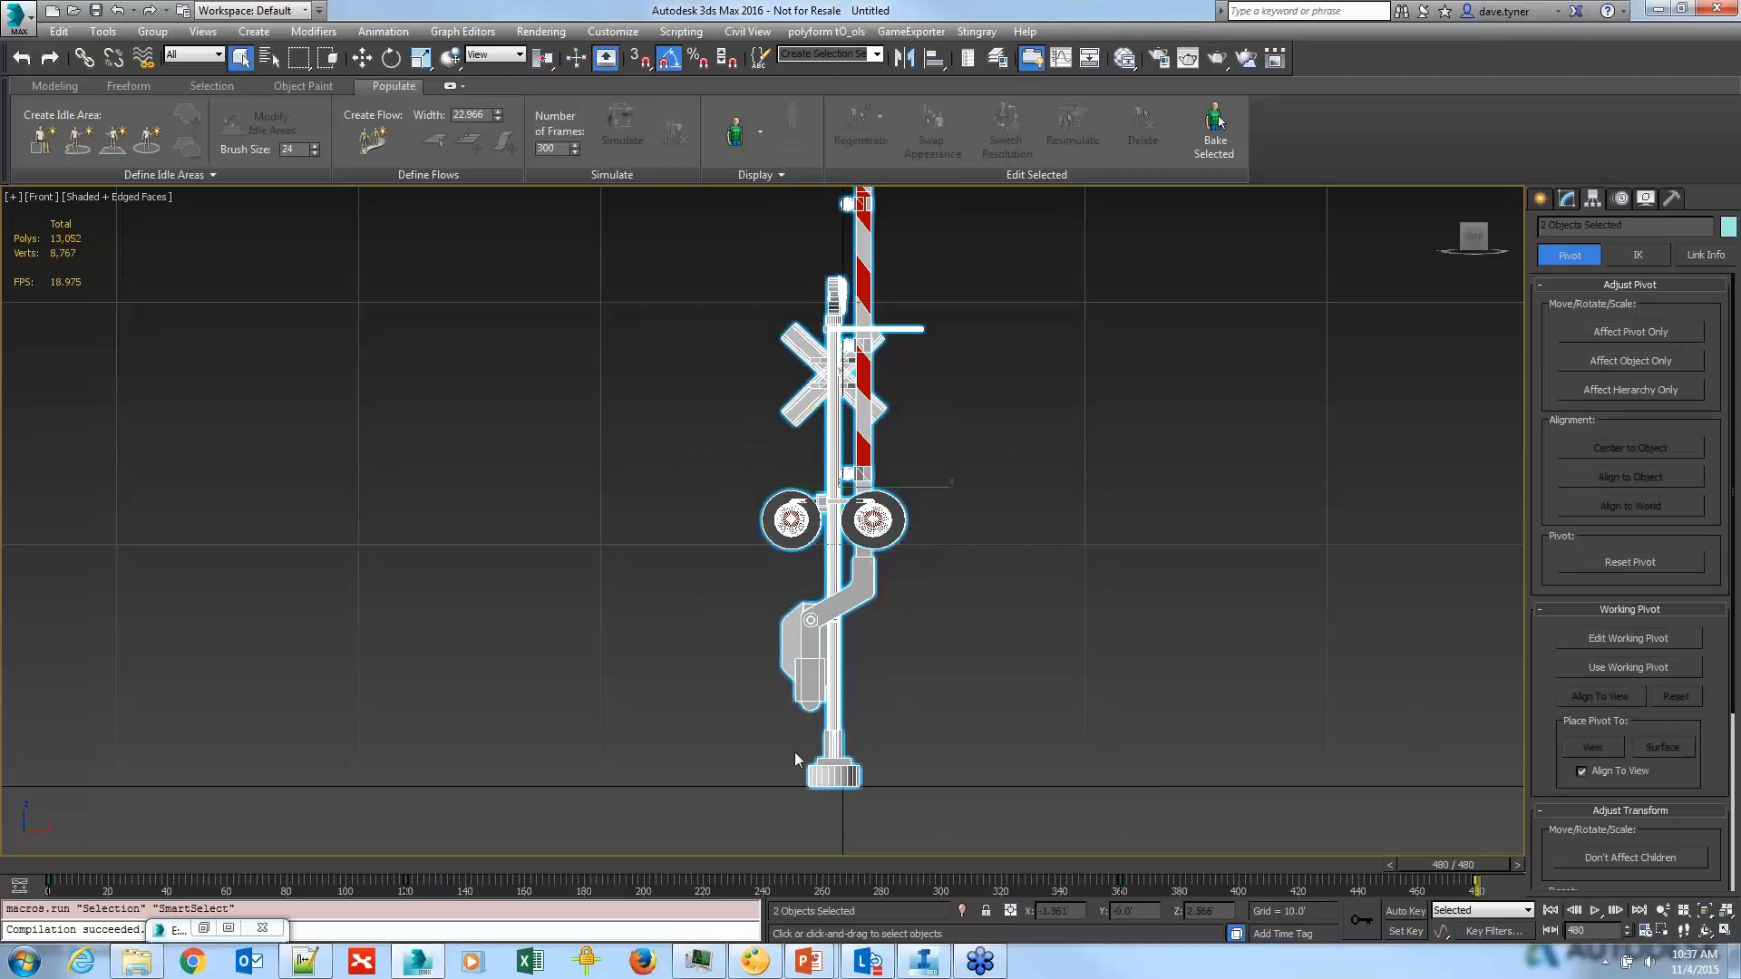
click(25, 22)
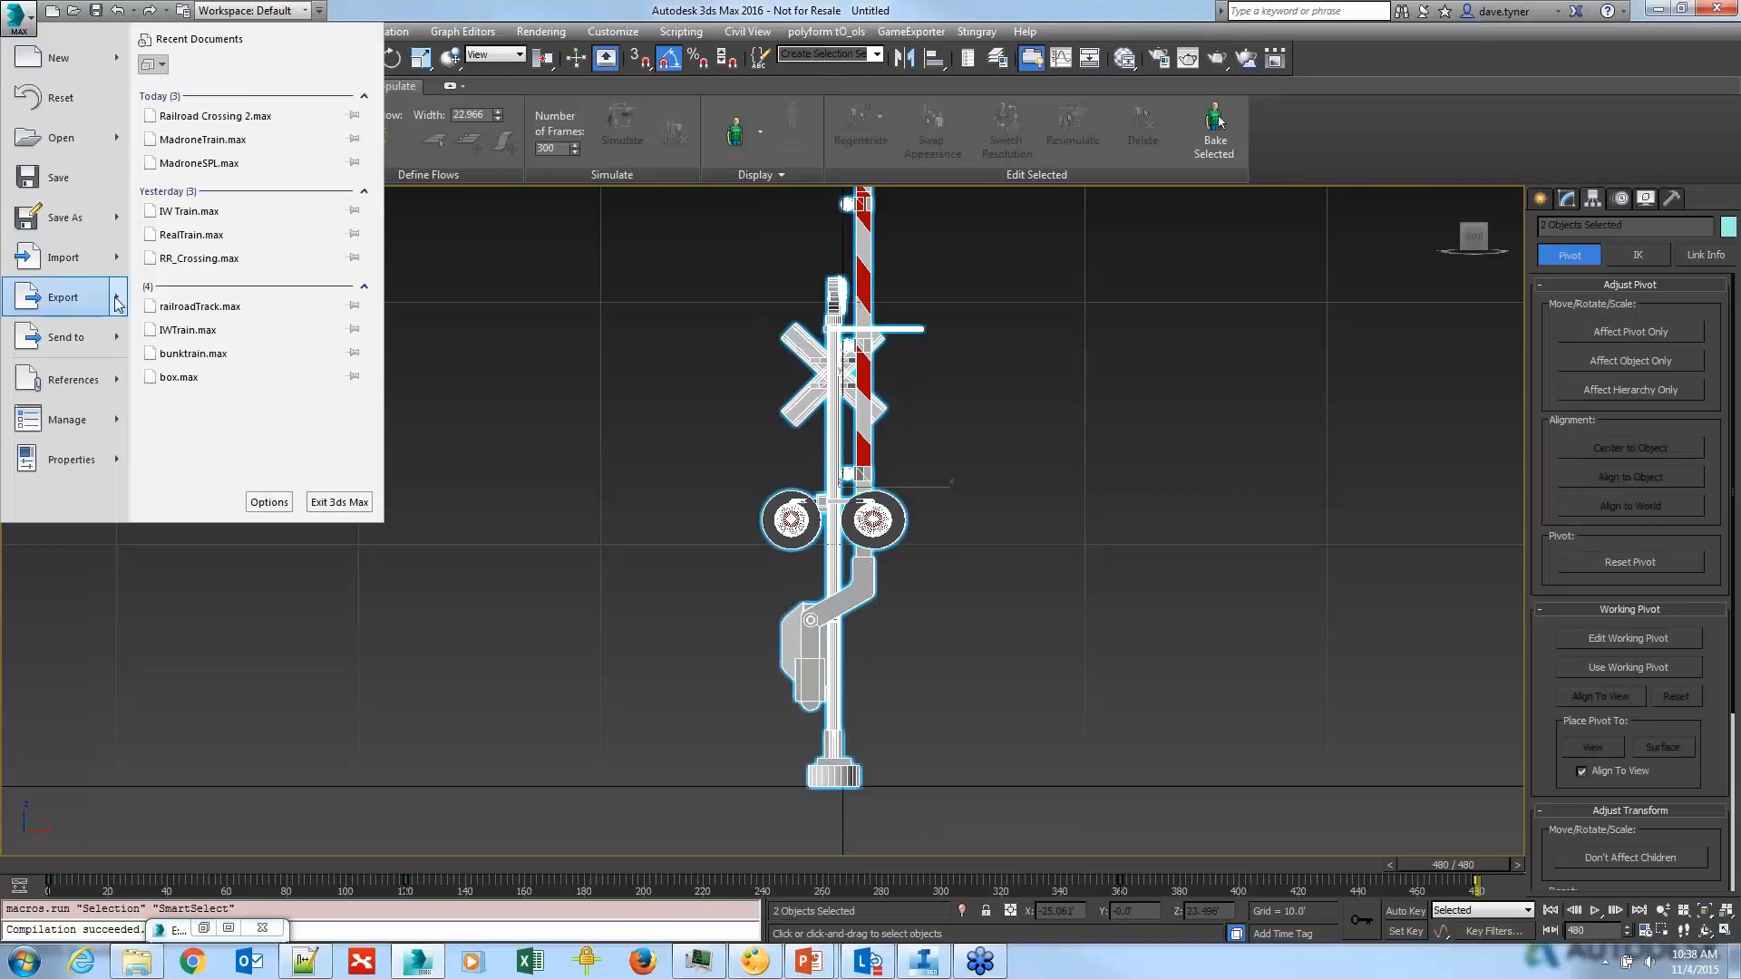
mouse_move(111, 302)
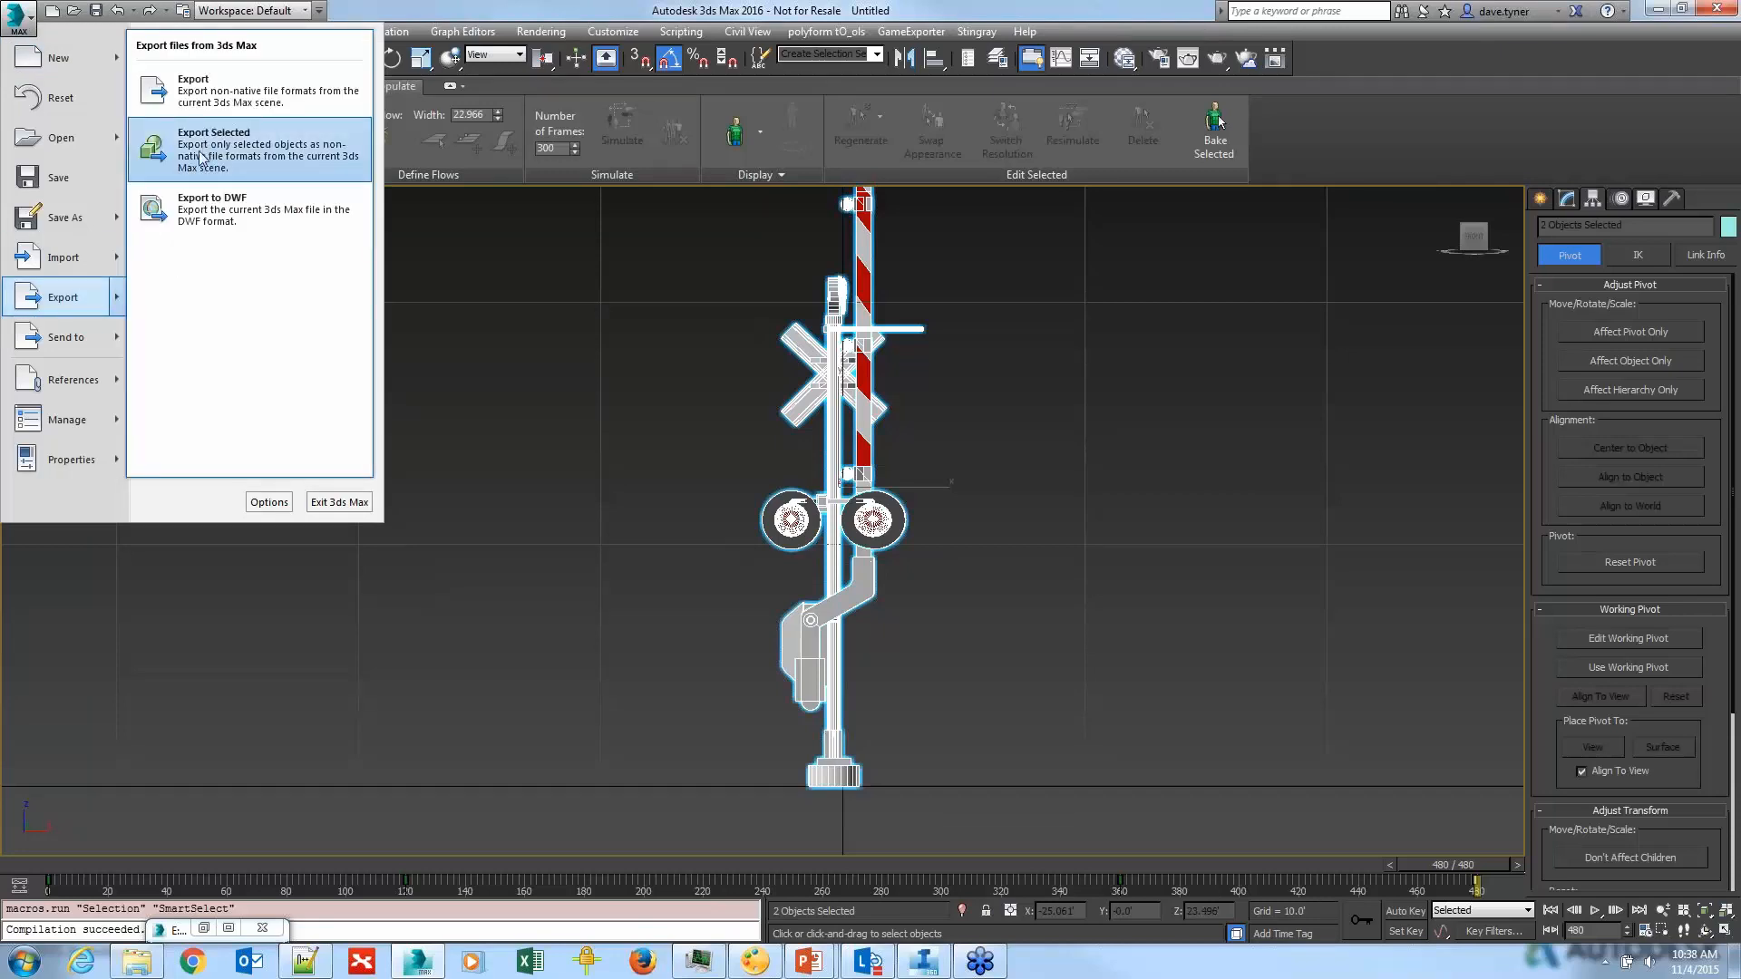
click(552, 569)
Step: Clear the selection and start exporting the whole scene in the Autodesk Collada (*.DAE) format
click(1145, 709)
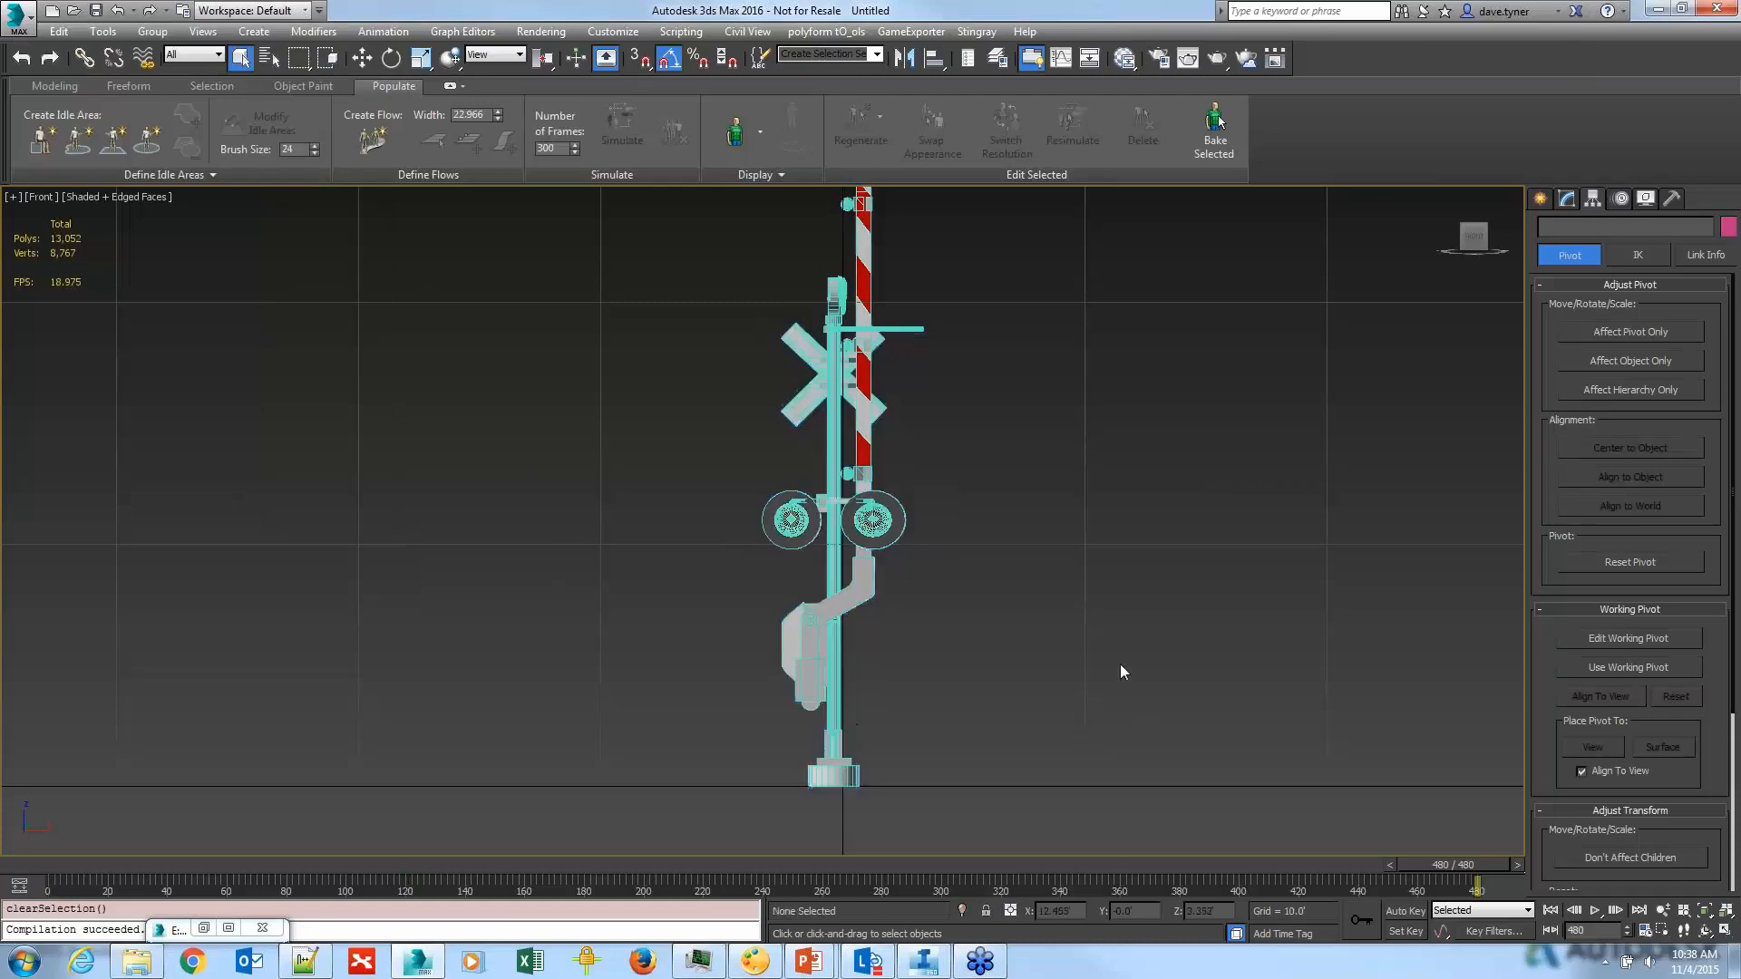
click(16, 16)
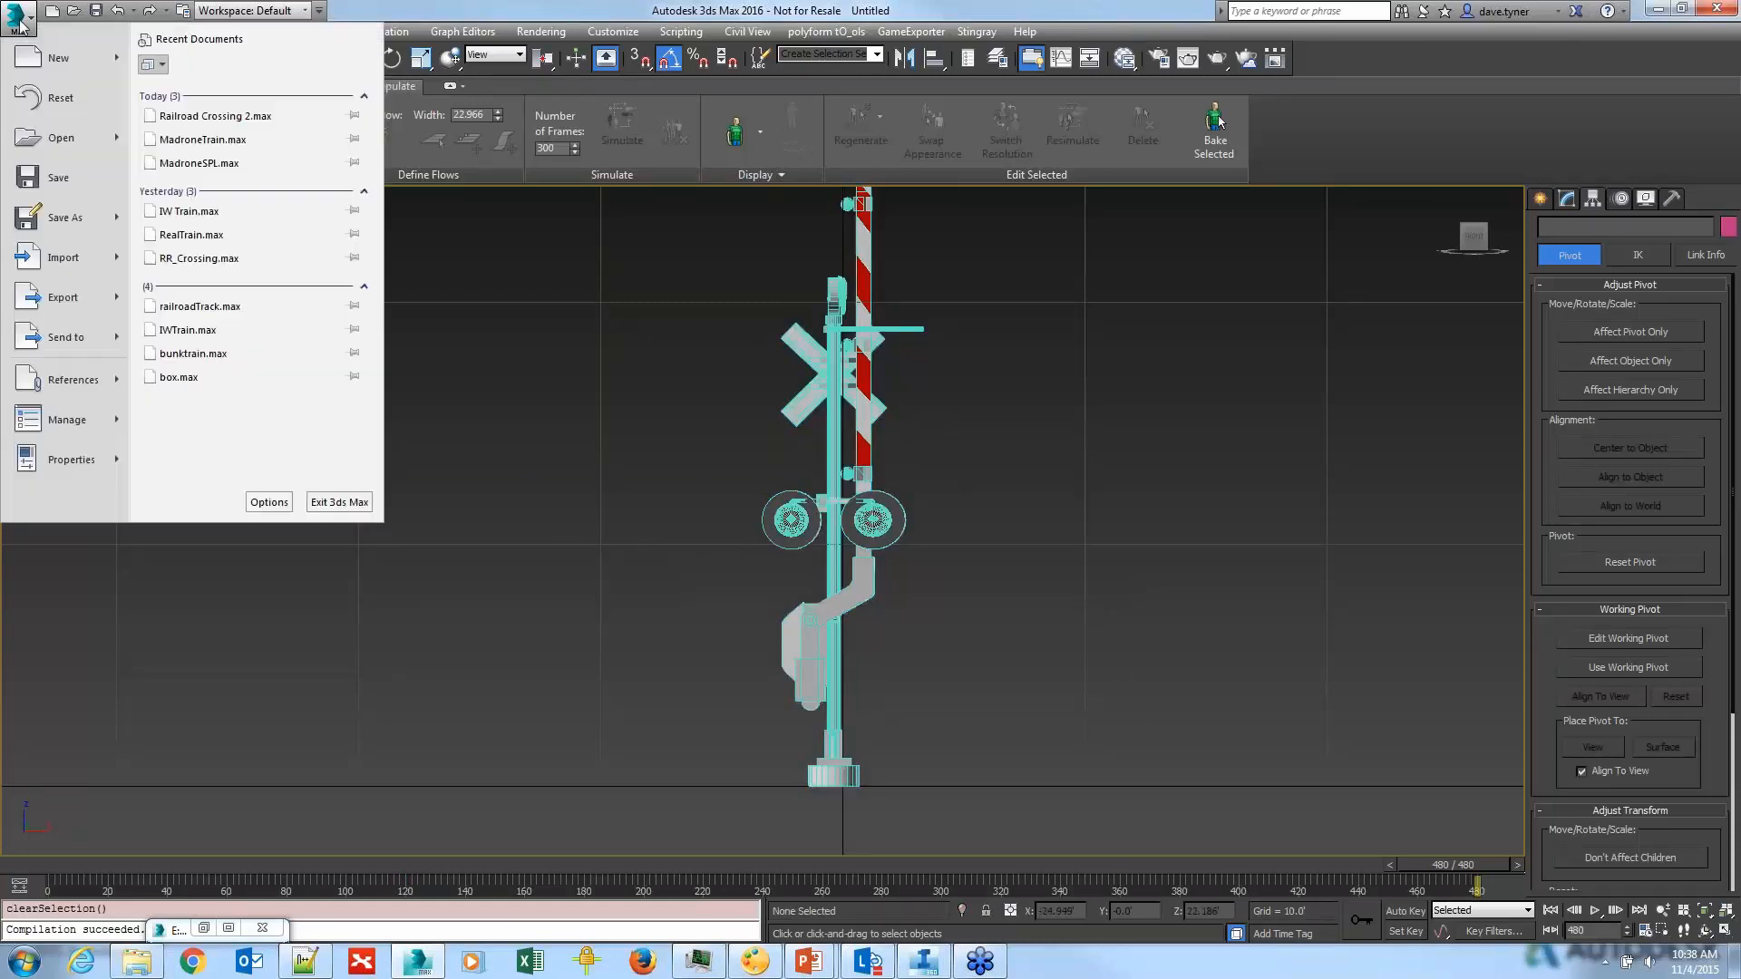
click(50, 306)
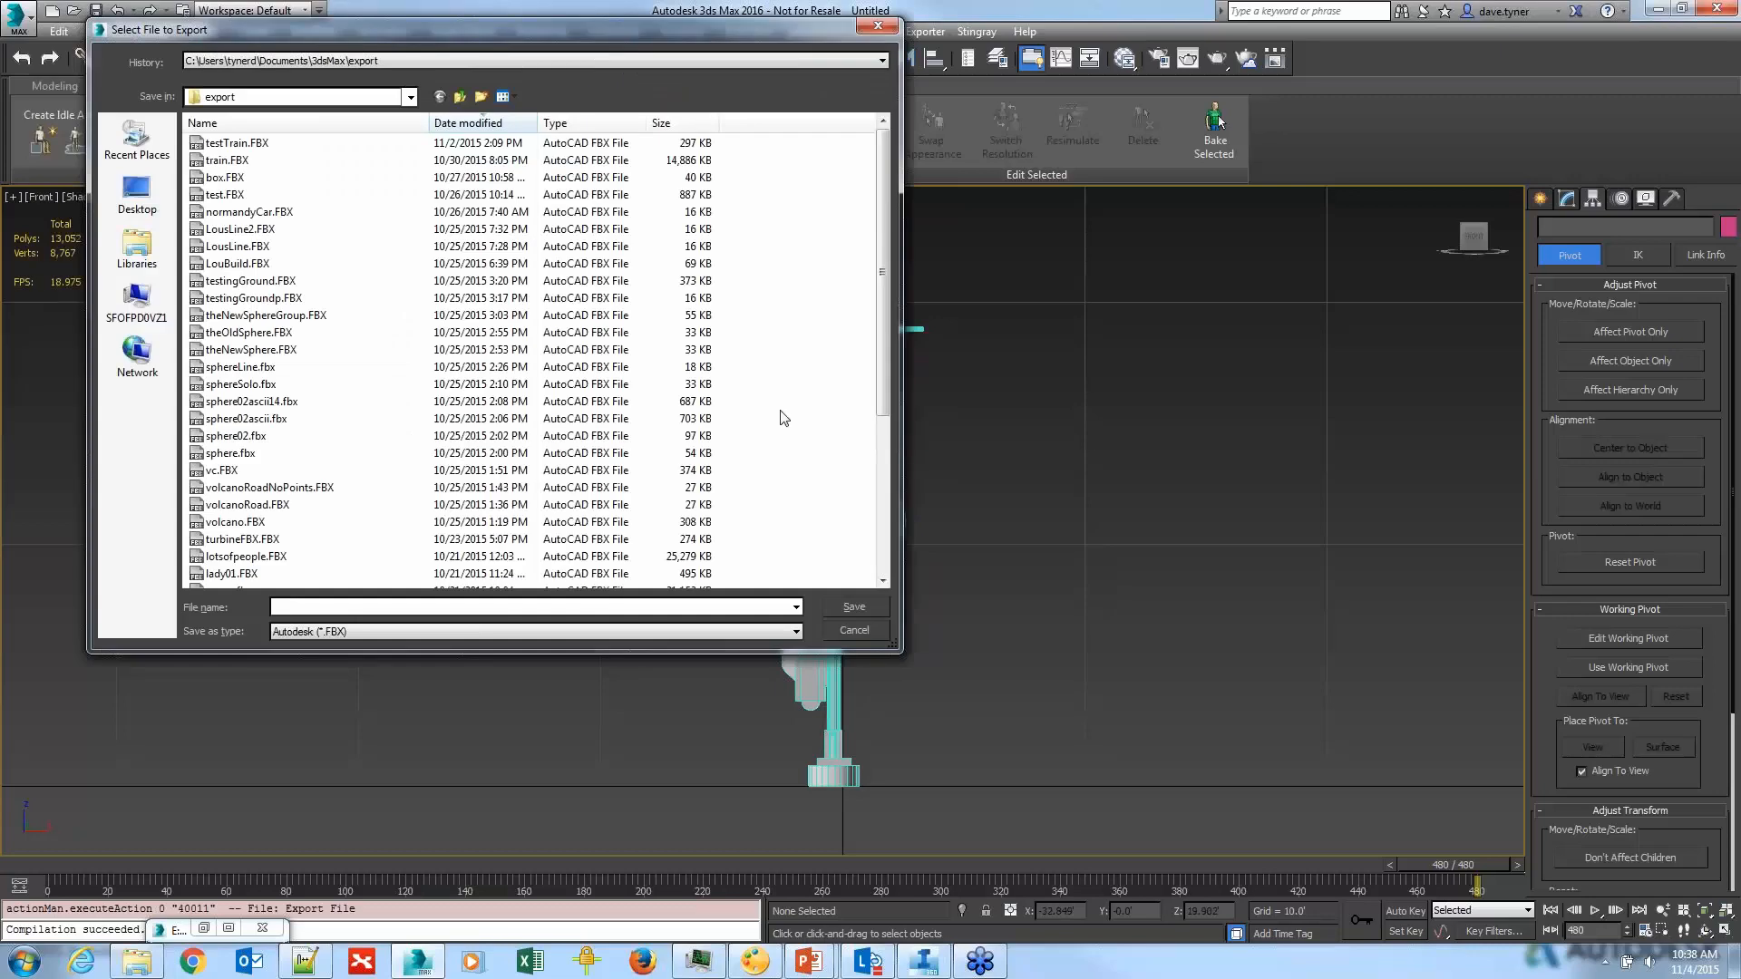
click(450, 64)
click(450, 65)
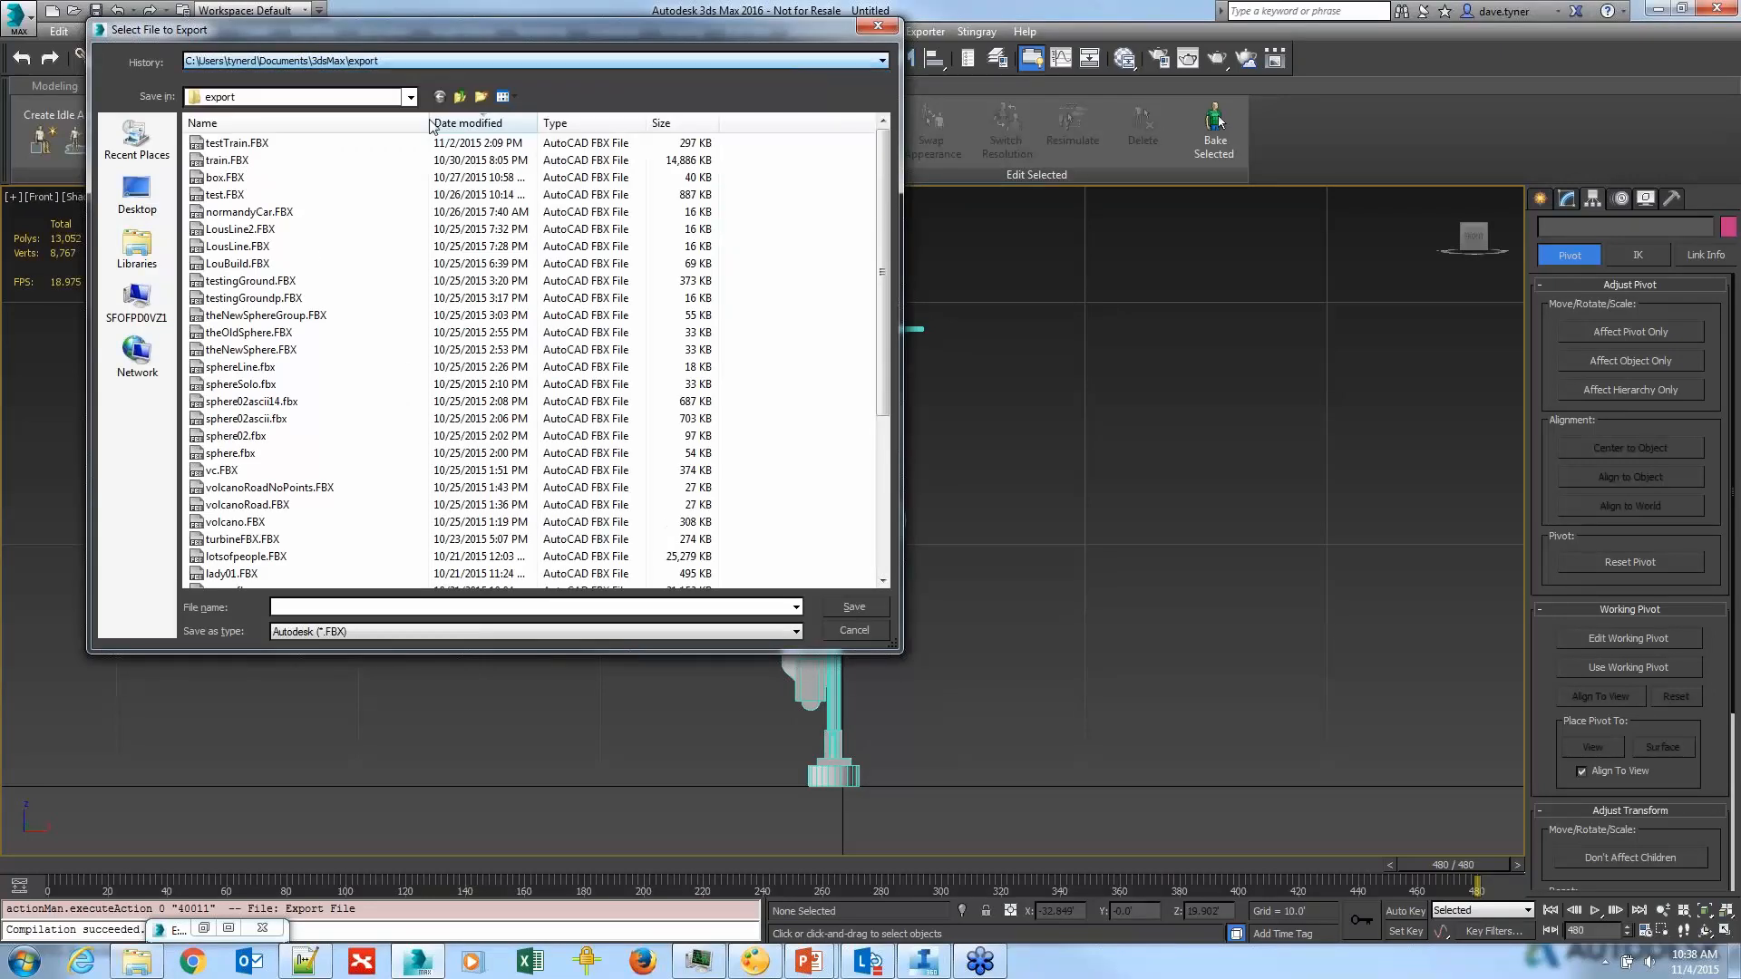
click(498, 632)
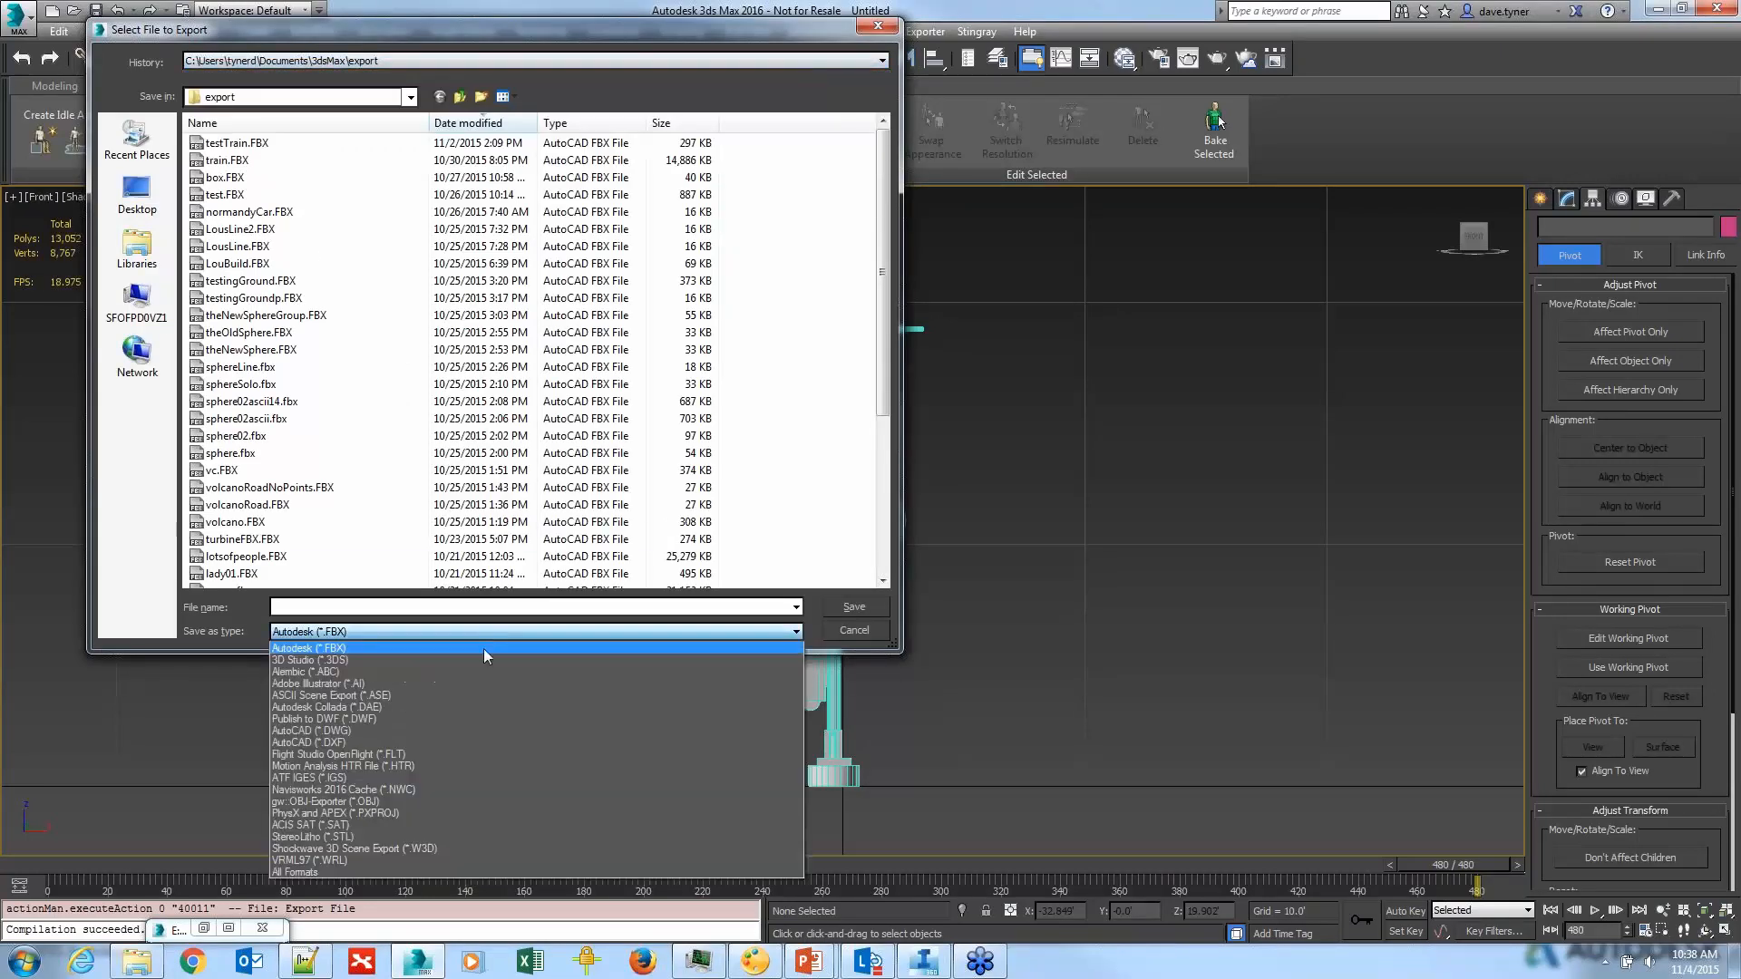
click(479, 706)
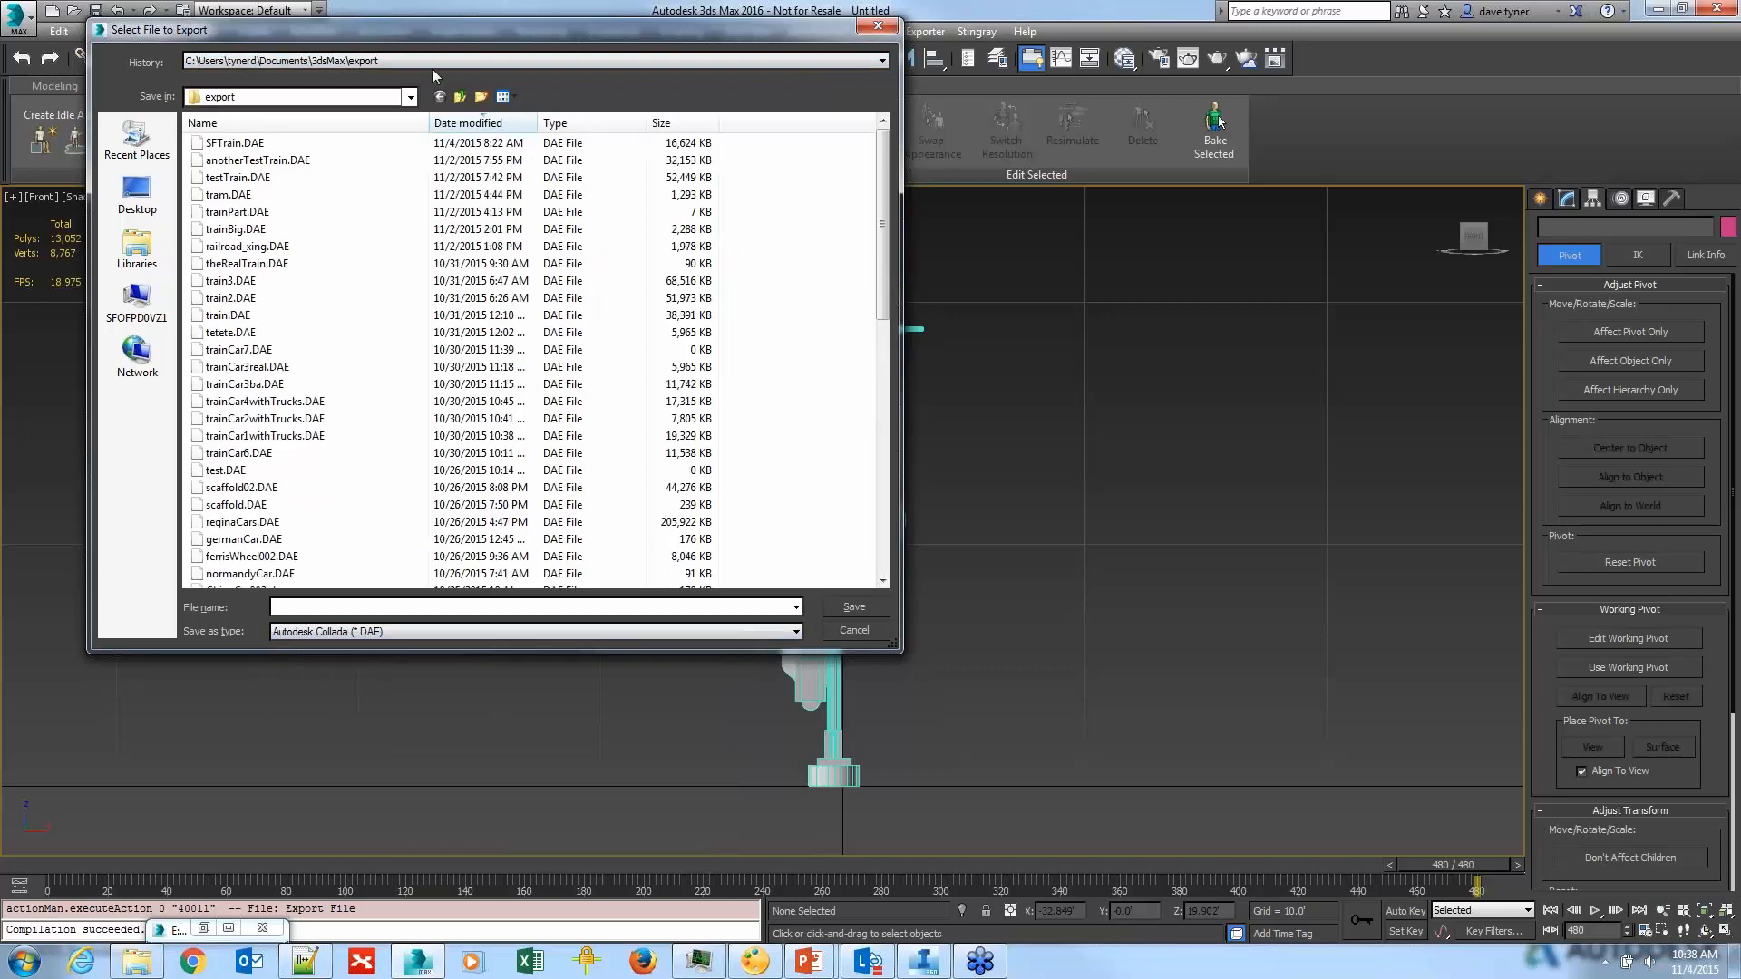
Step: Save the export in the workflow webinar\Final Presentation\dae folder under the file name rrGate_trimbleWebnar02.DAE
click(372, 58)
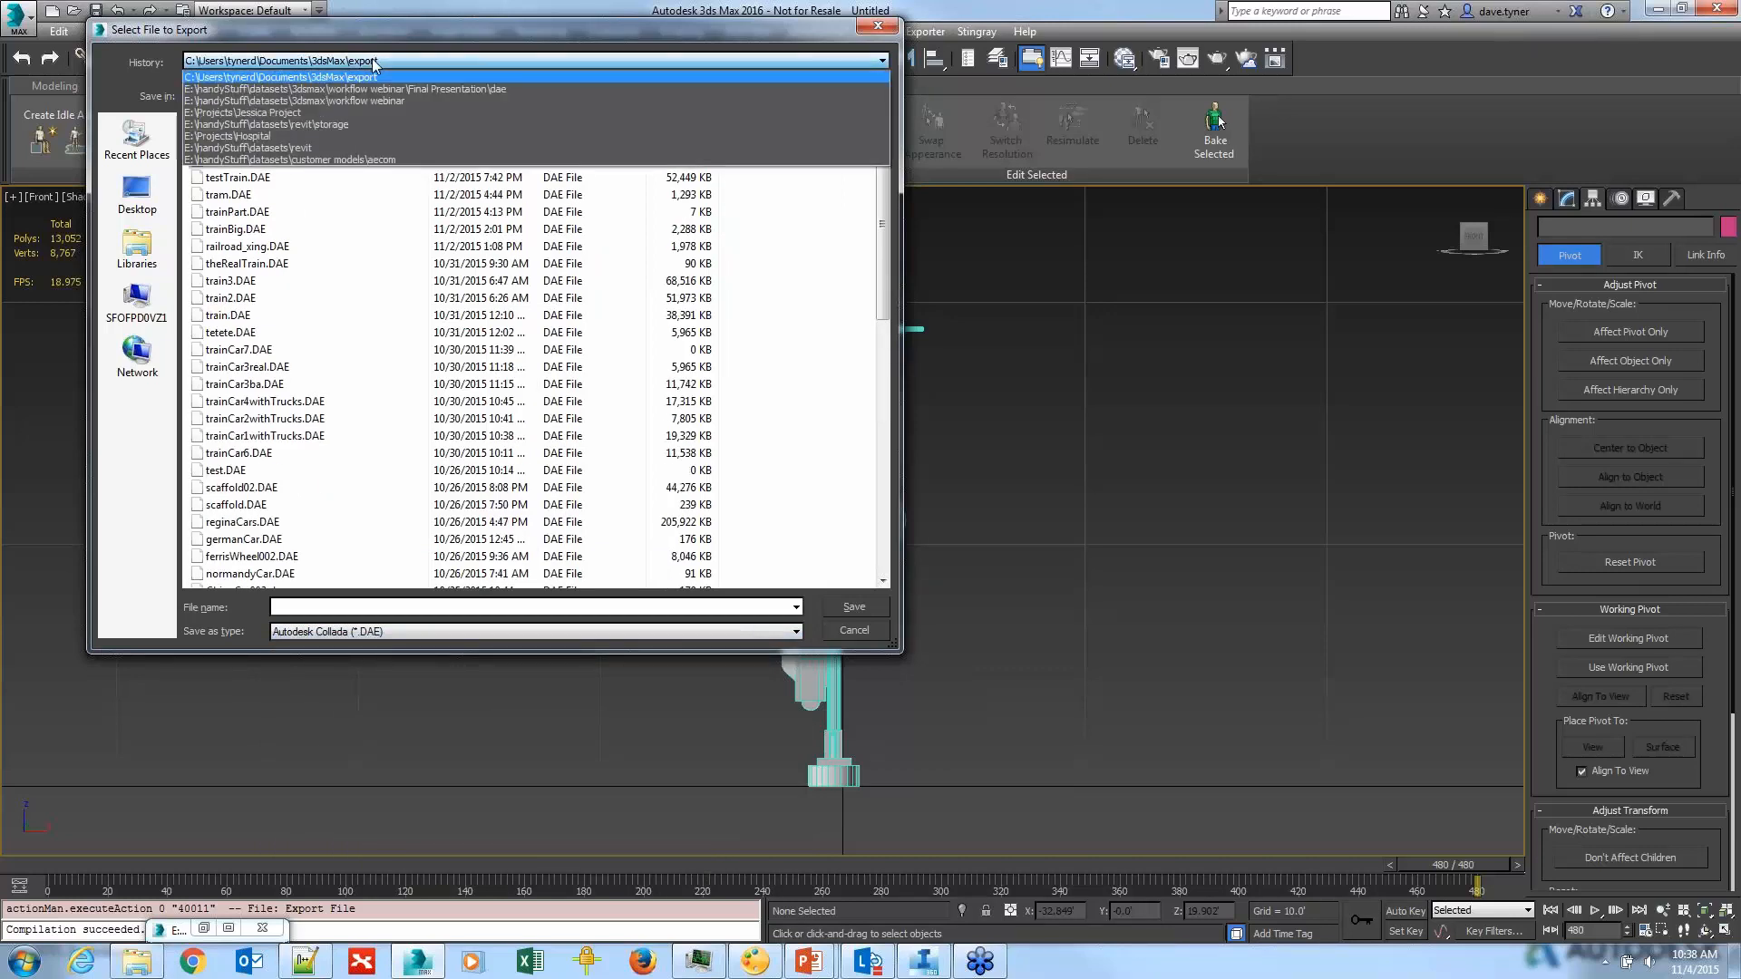
click(379, 89)
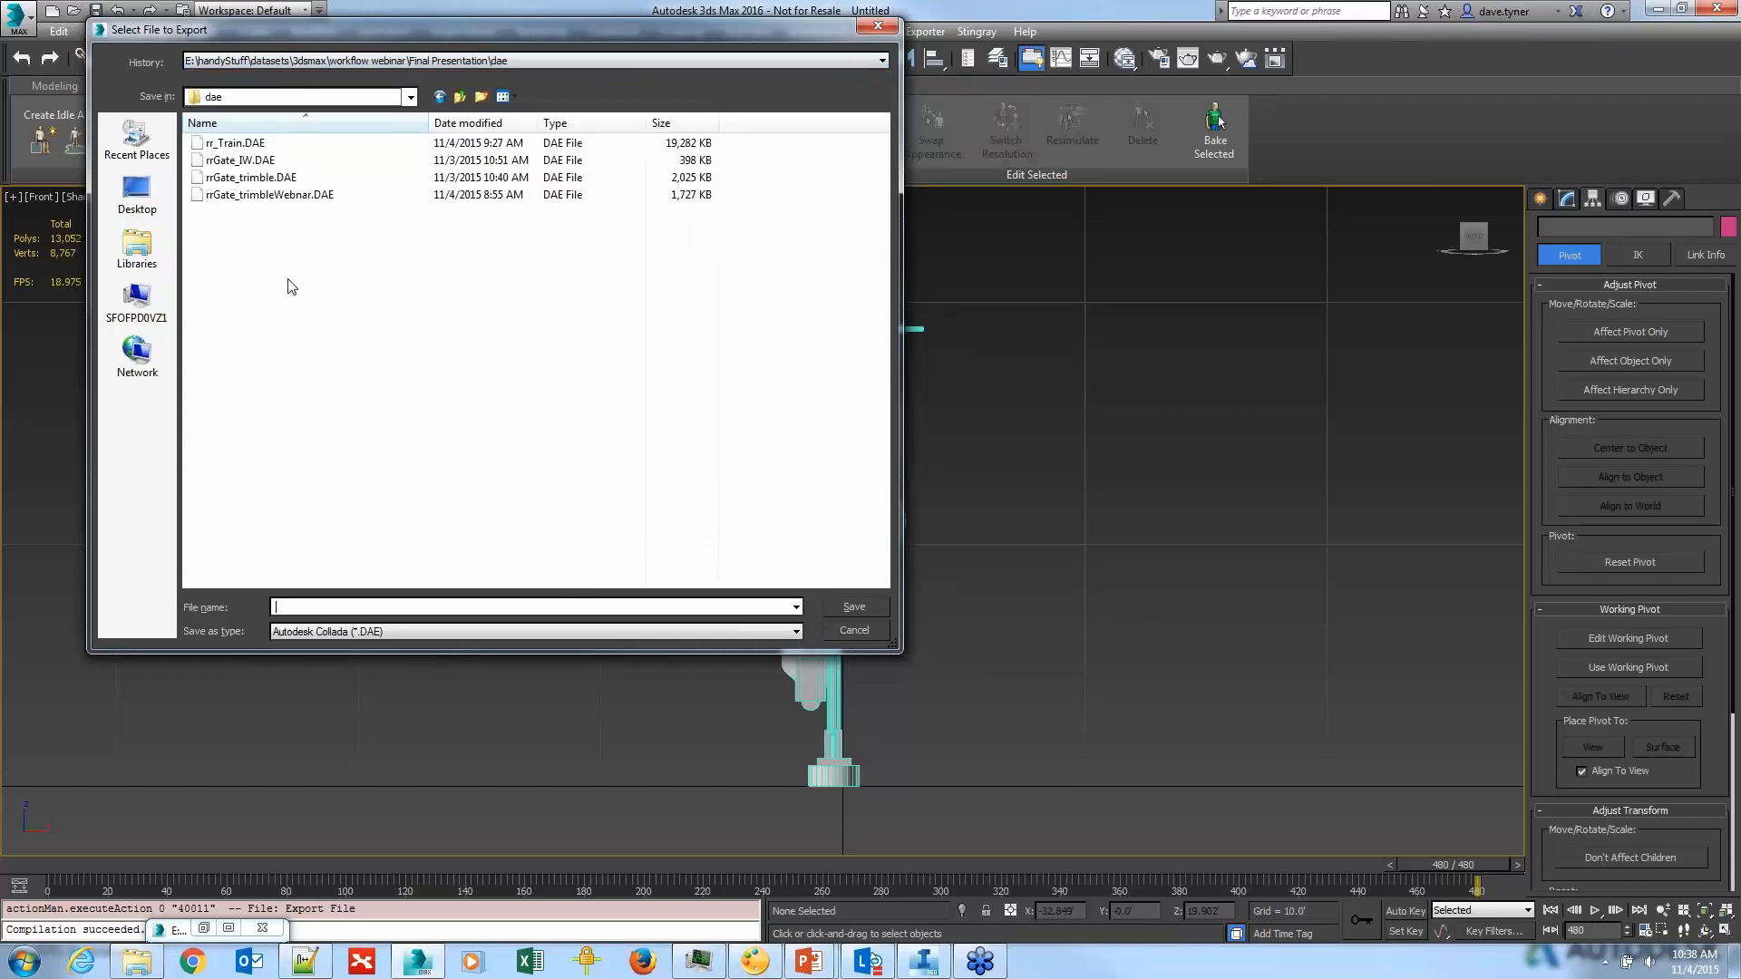
click(288, 196)
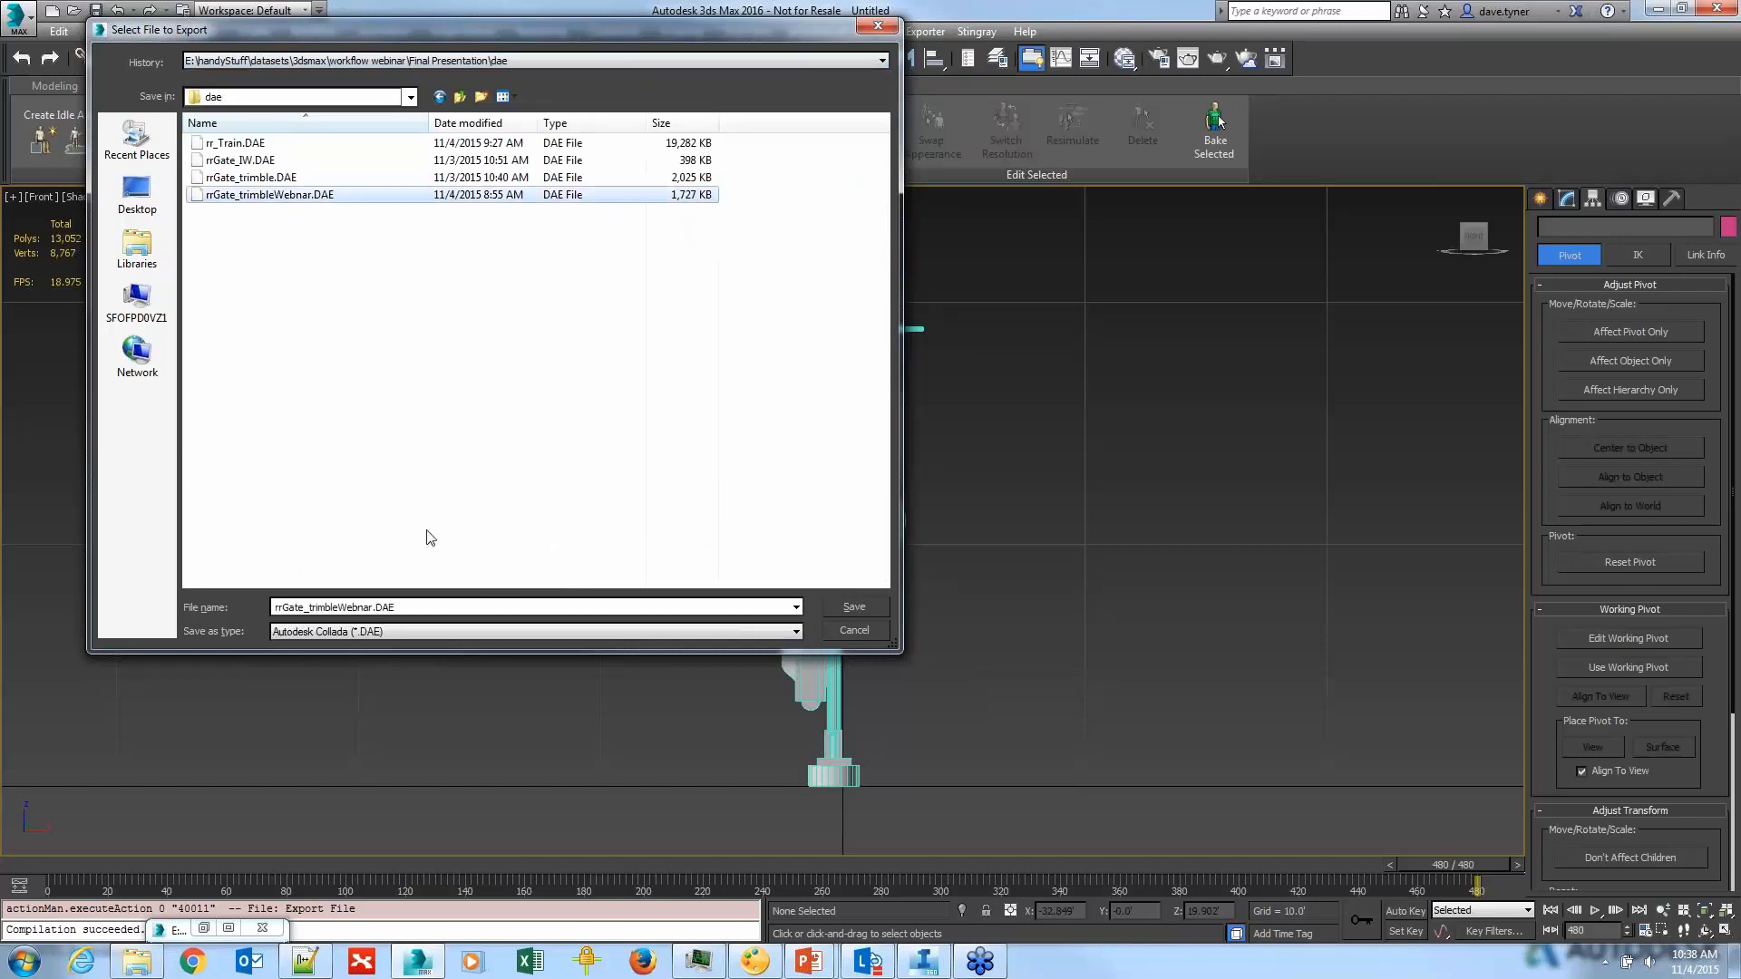
click(370, 606)
click(370, 607)
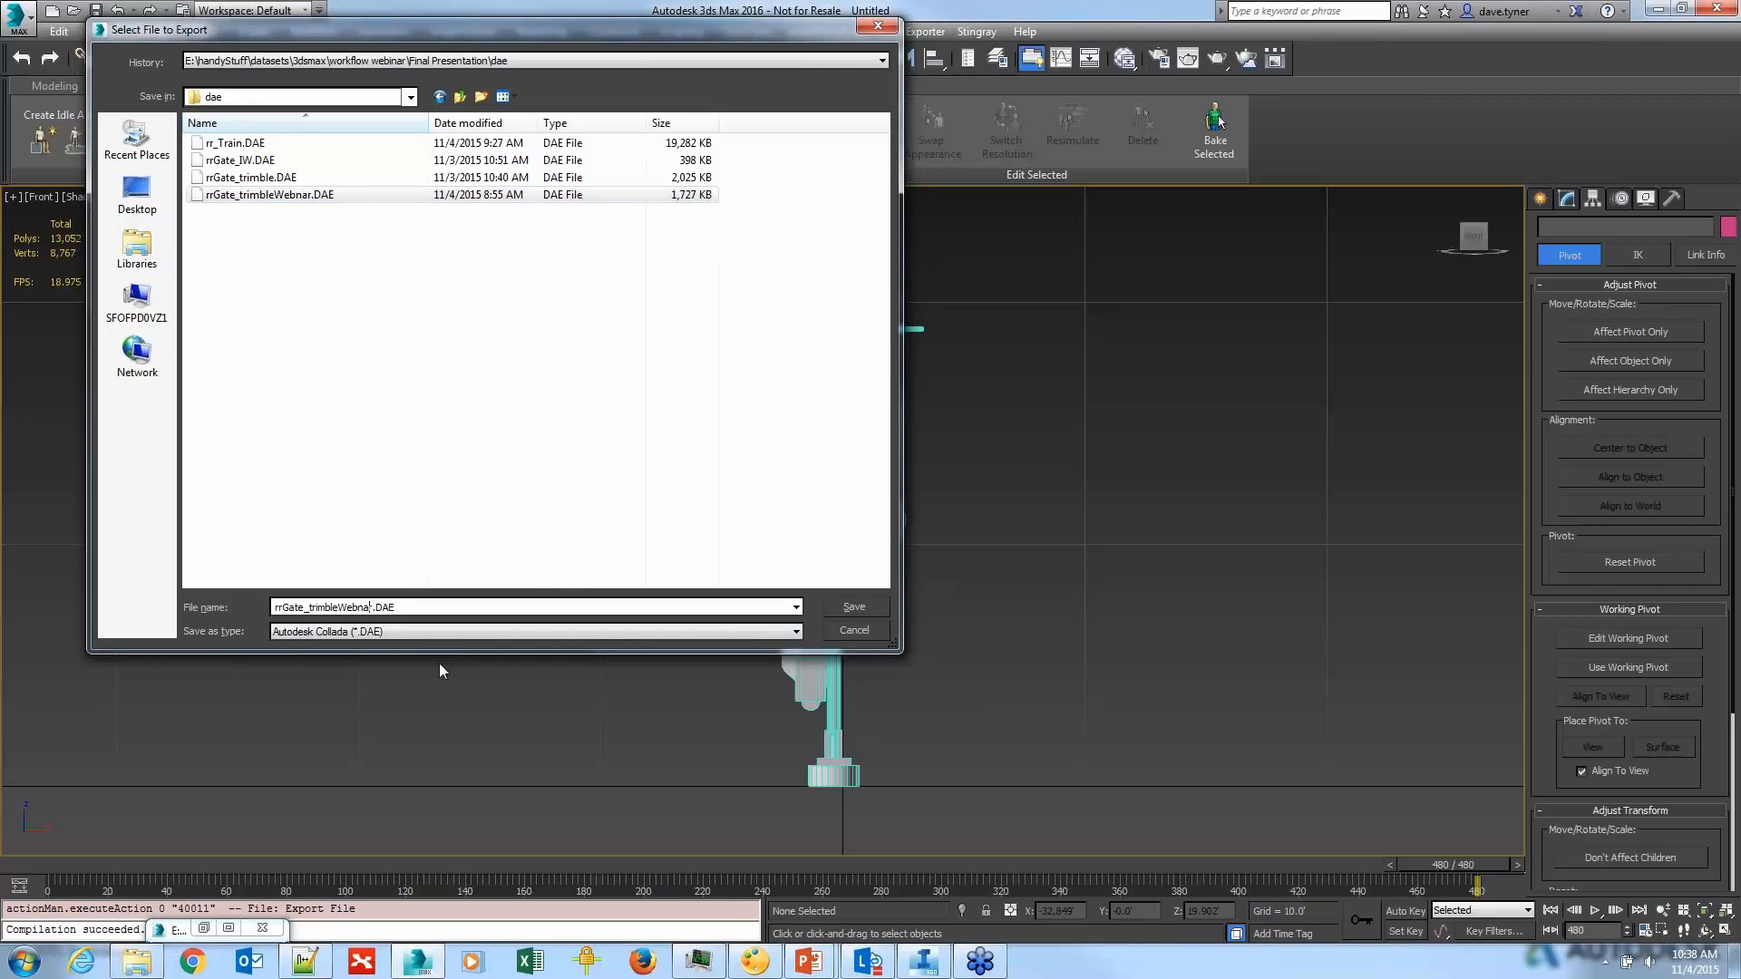
text(02)
key(Return)
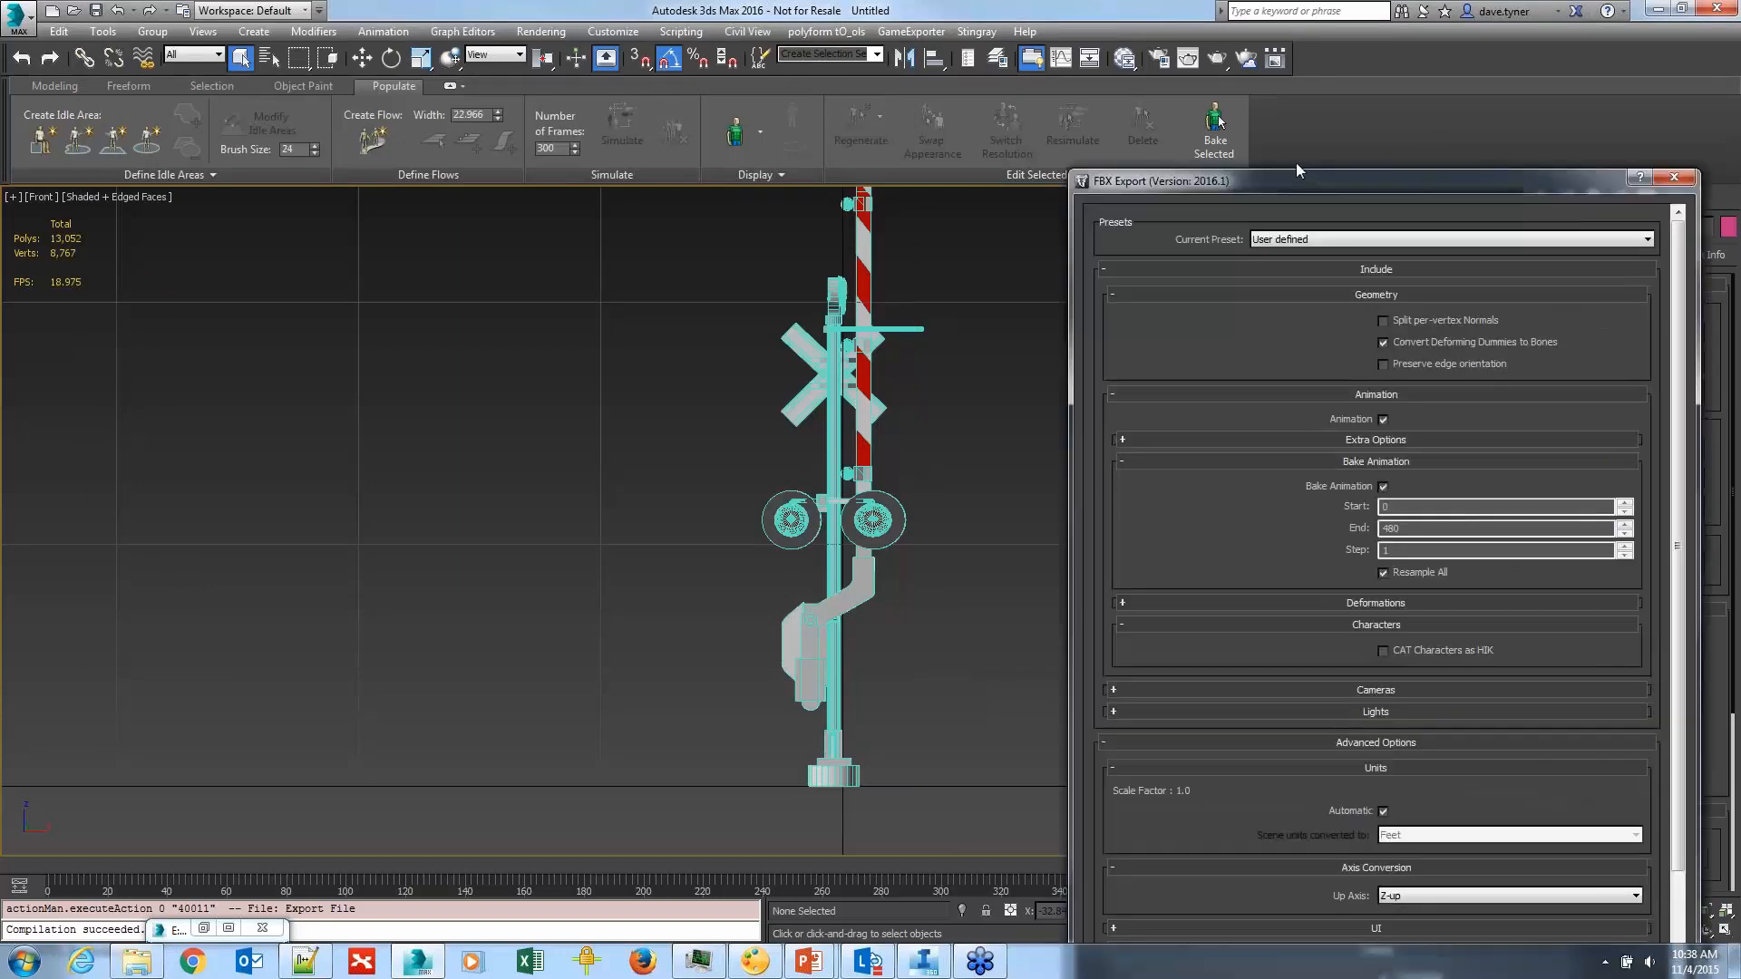
Step: Apply the Autodesk Media & Entertainment preset to the export settings
drag(1297, 161, 1039, 26)
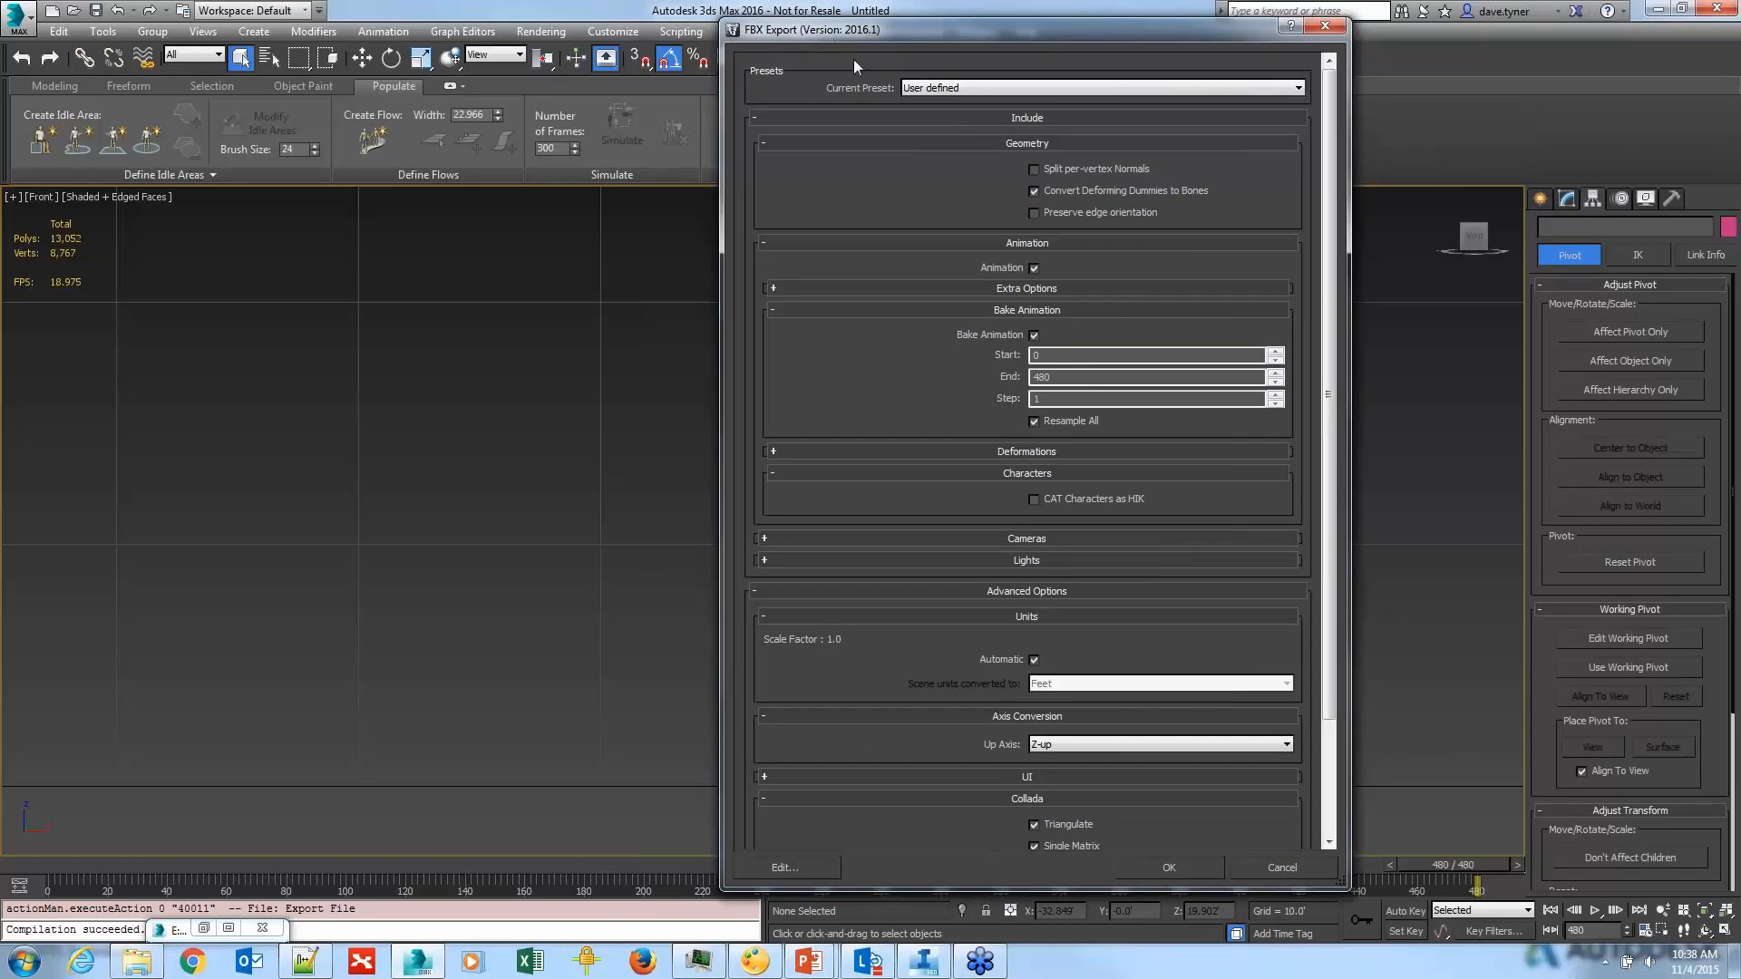
drag(894, 29, 977, 32)
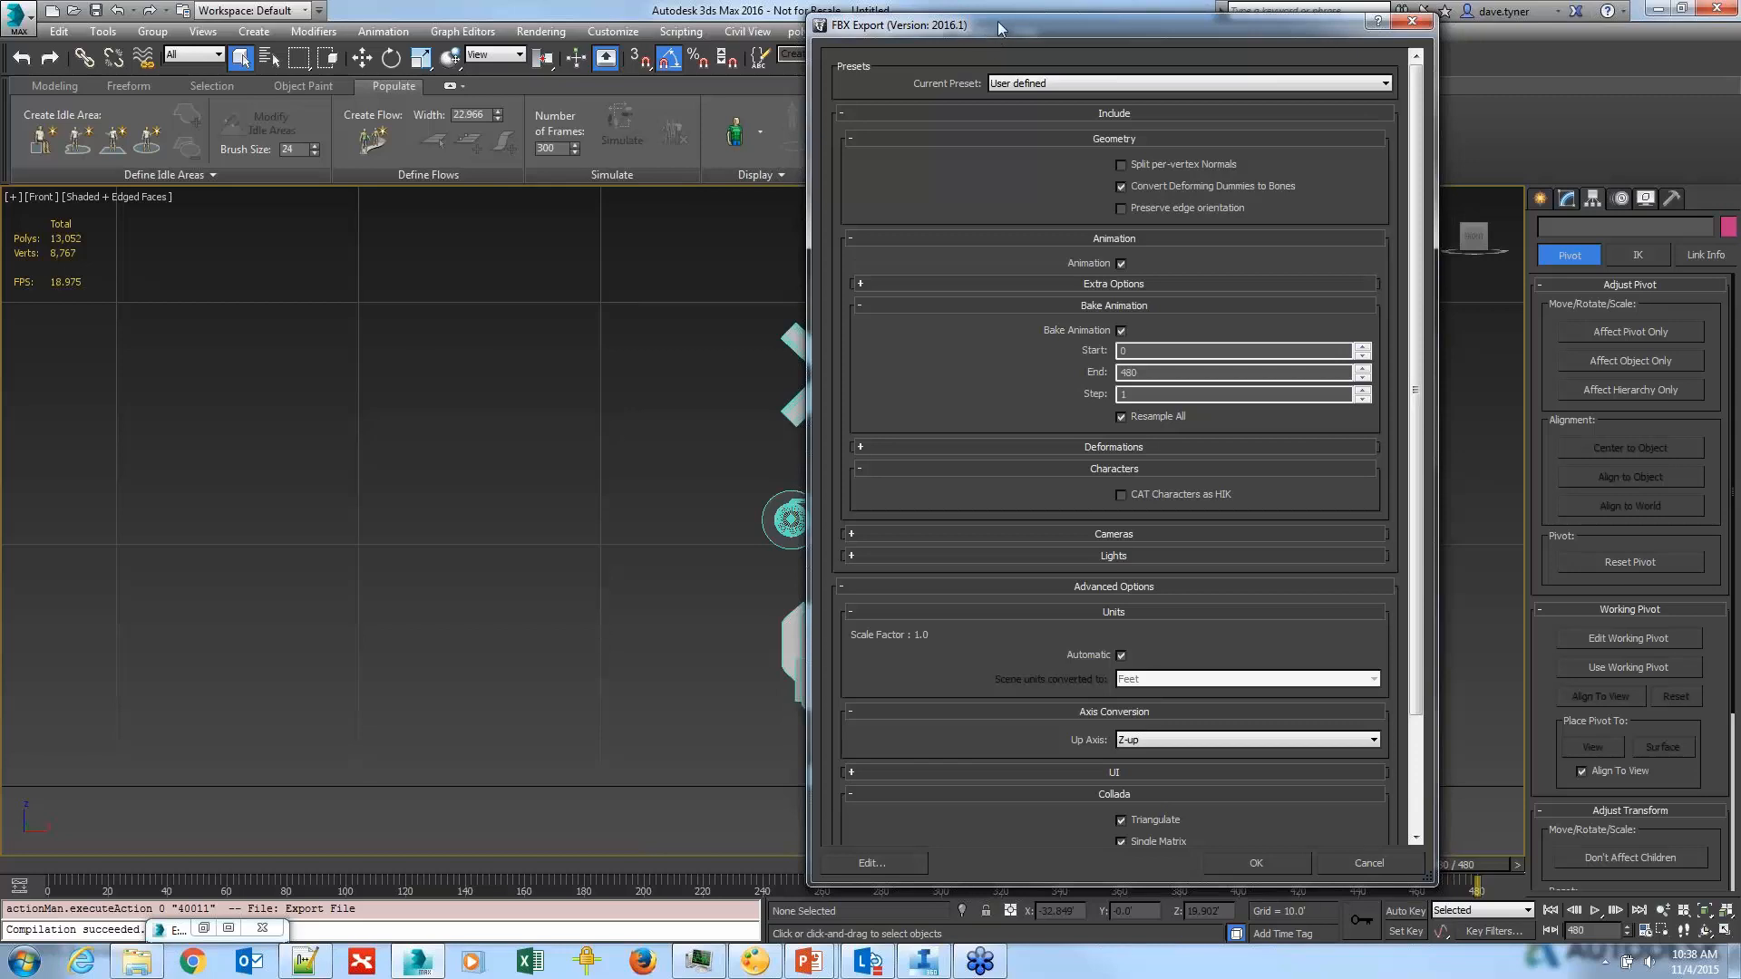
drag(993, 23, 1002, 21)
click(1043, 81)
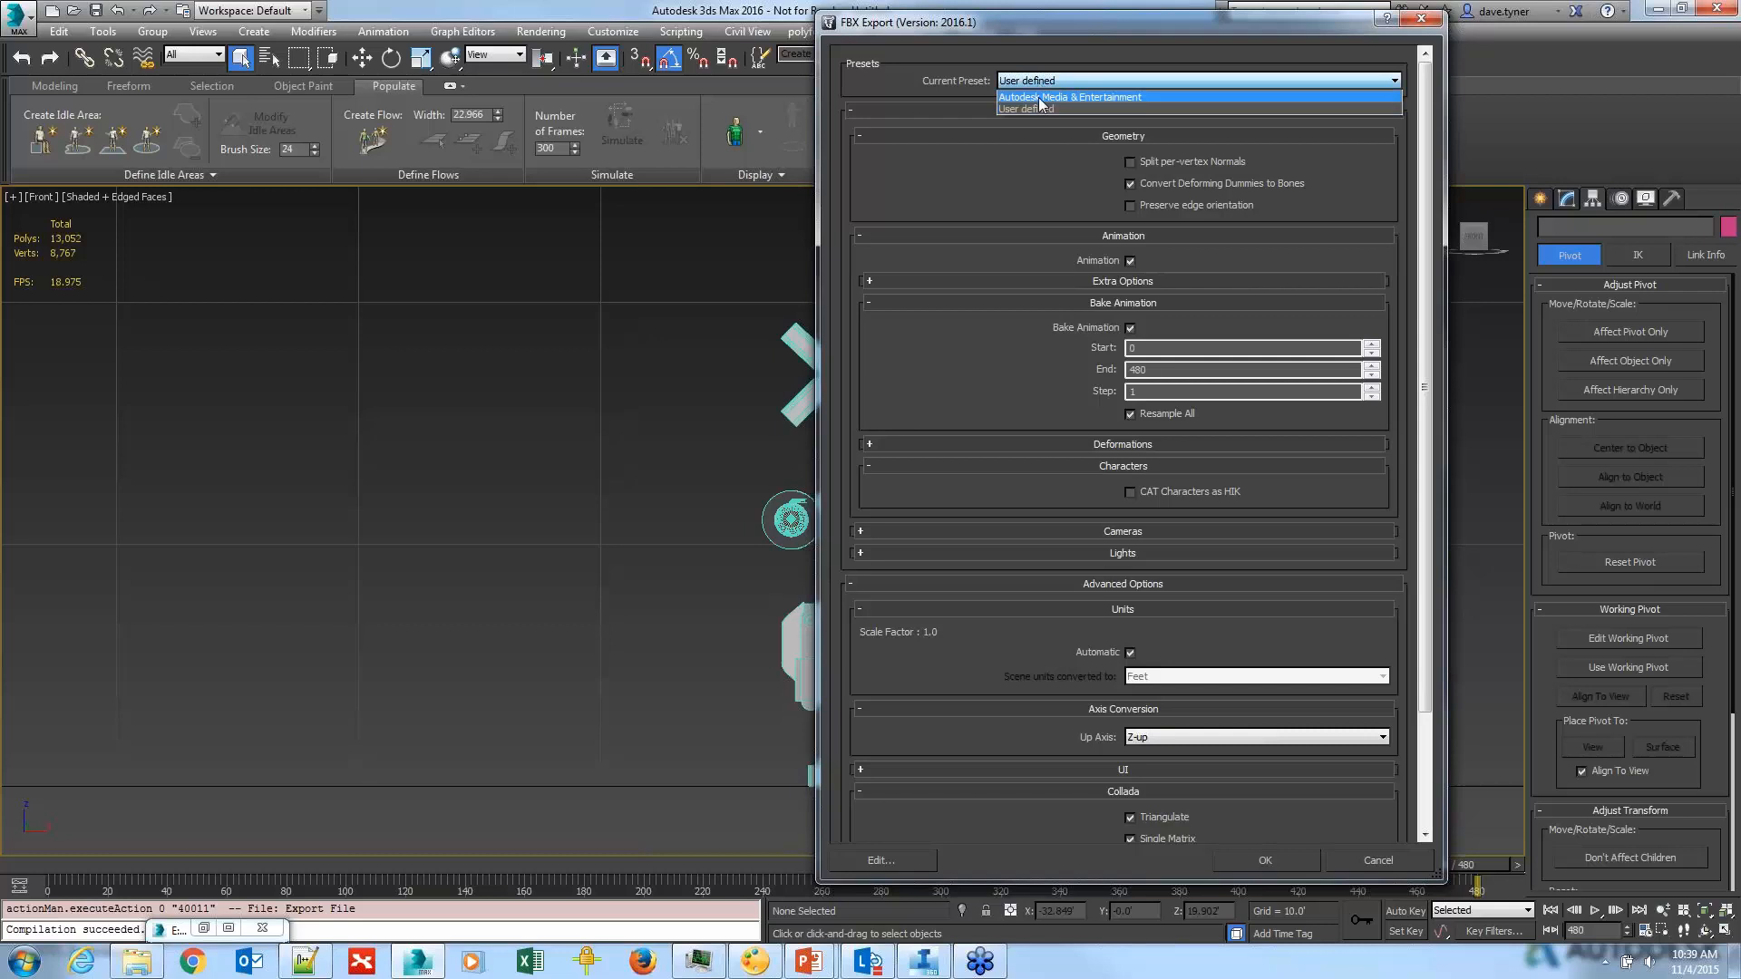
click(1043, 97)
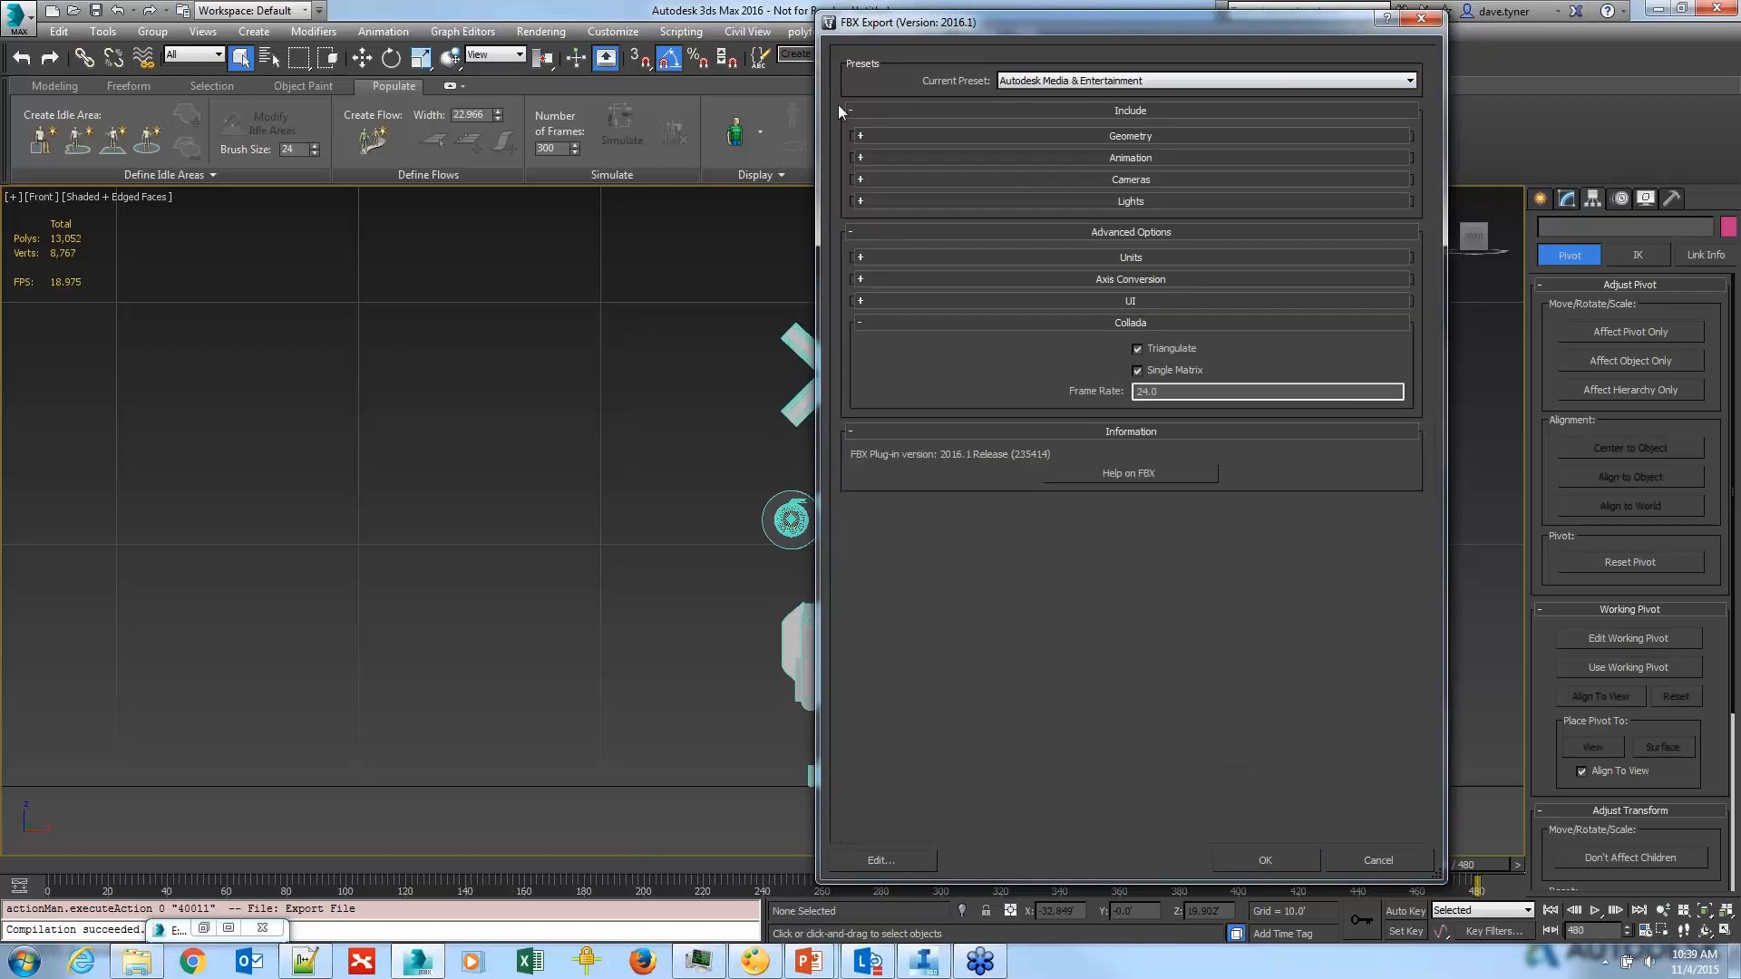
Step: Enable Bake Animation together with Resample All in the export's animation settings
click(860, 157)
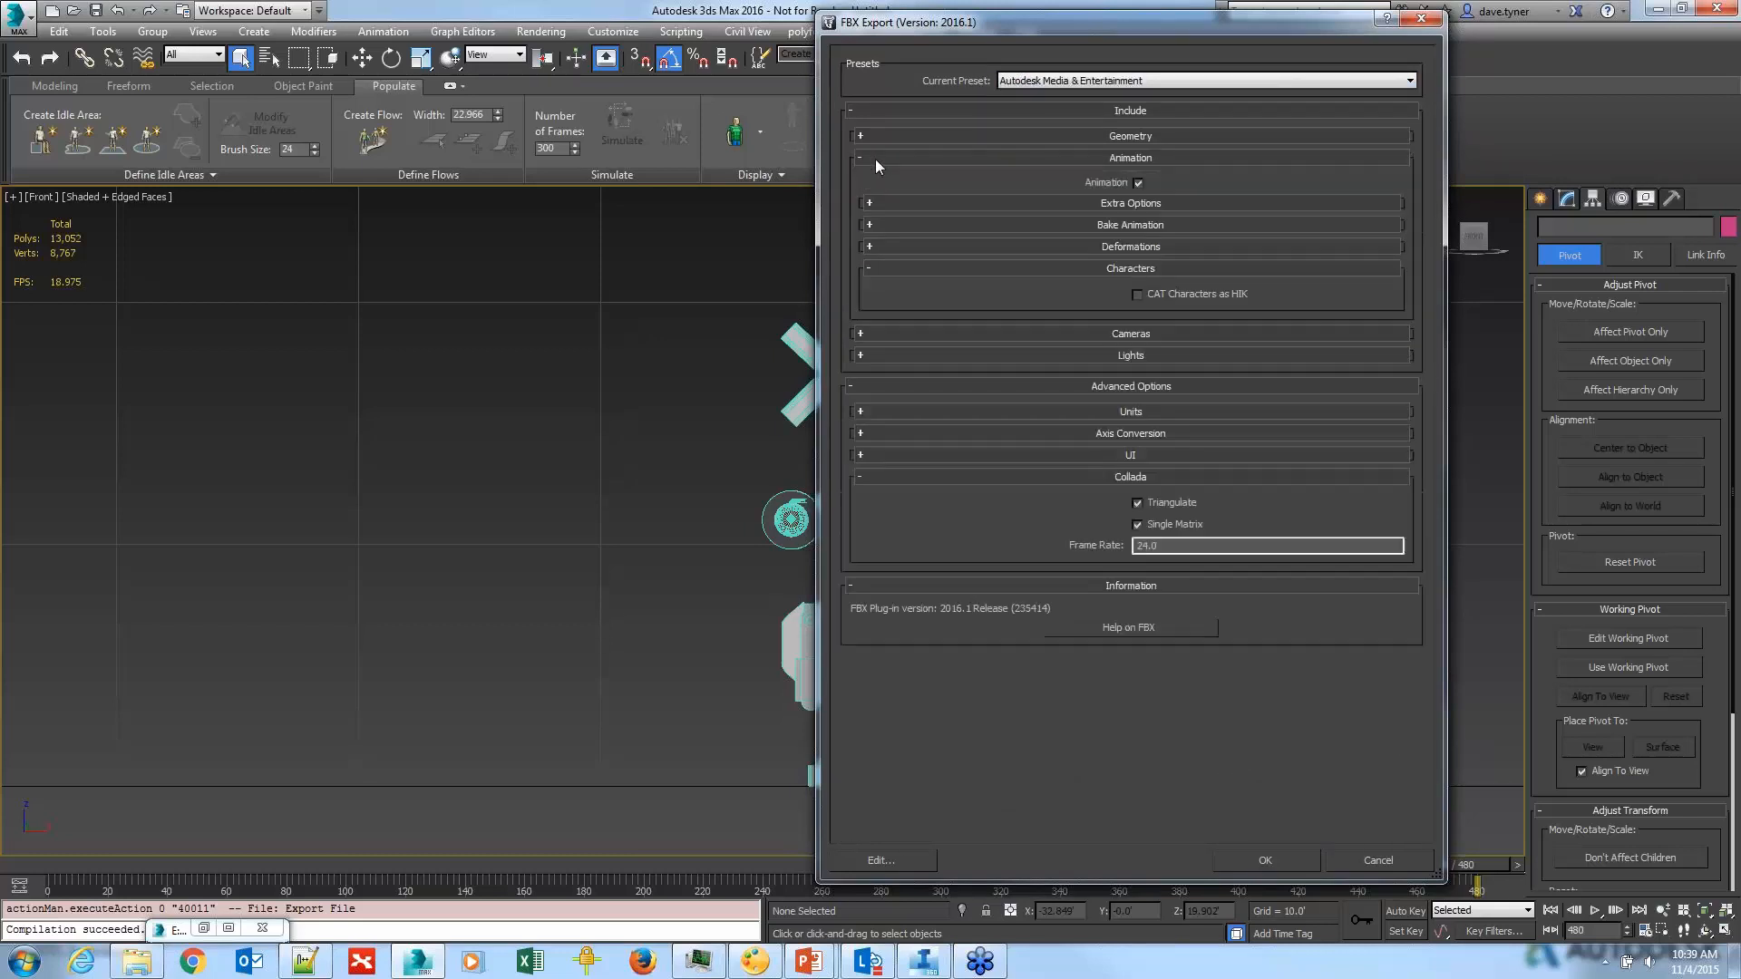
click(1086, 224)
click(1138, 249)
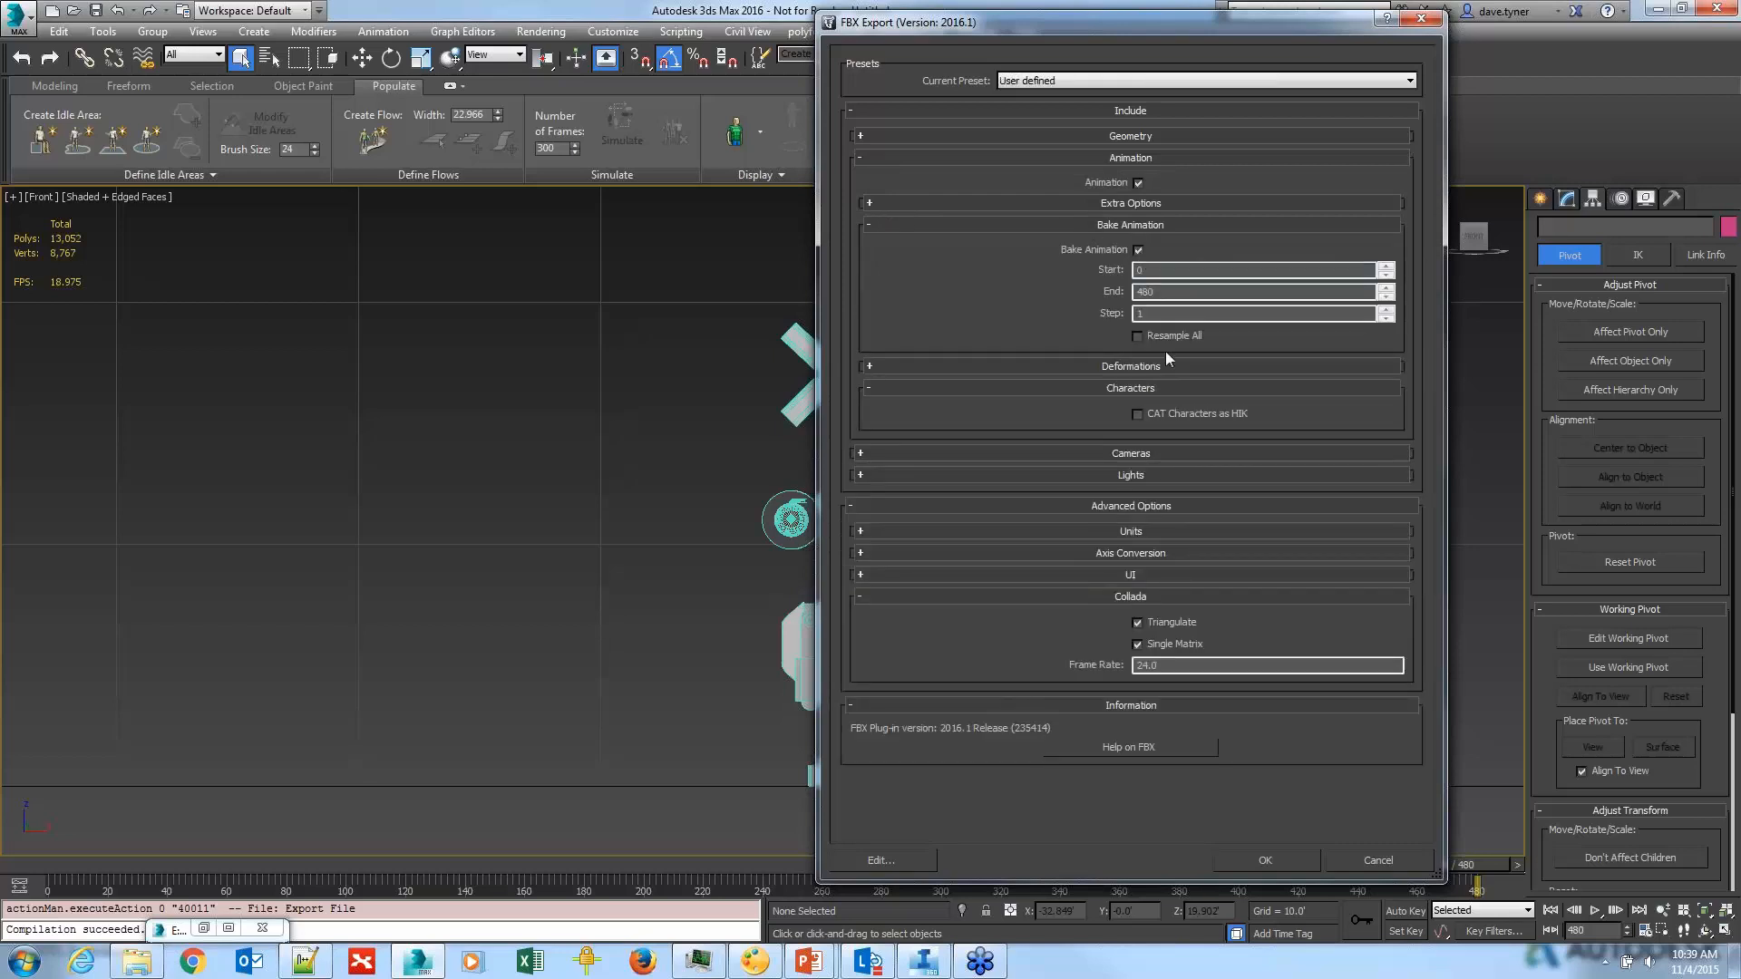
click(1139, 336)
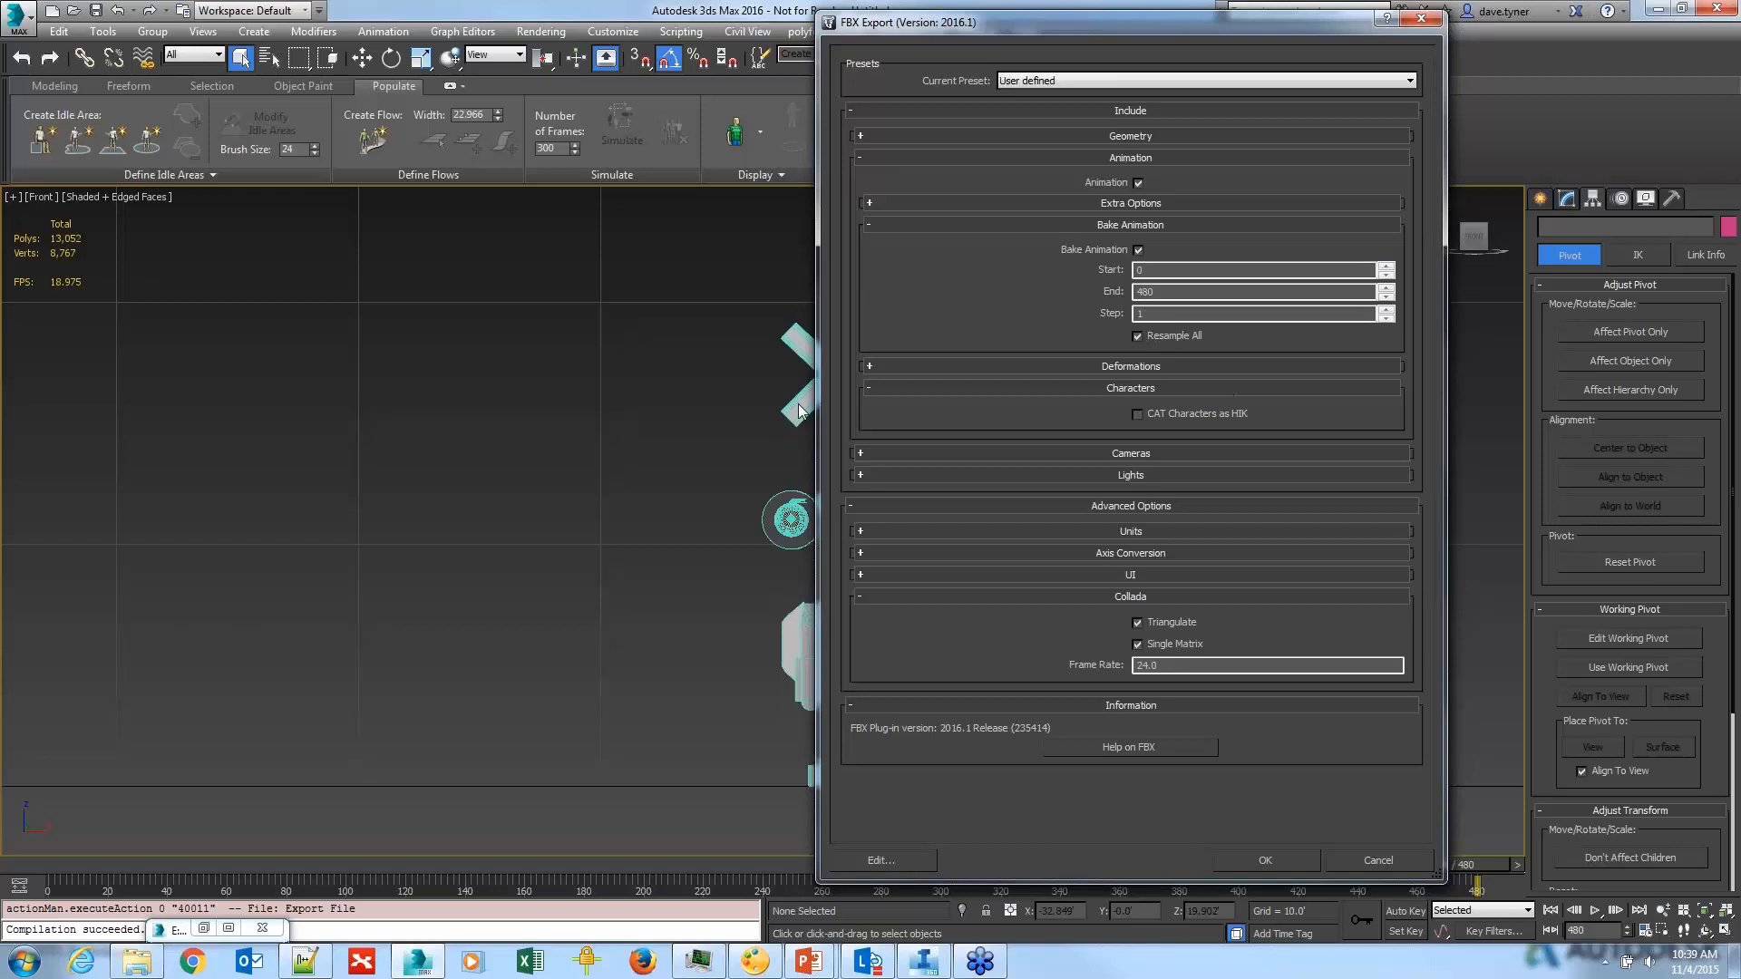
Step: Open the Axis Conversion options of the export
click(899, 553)
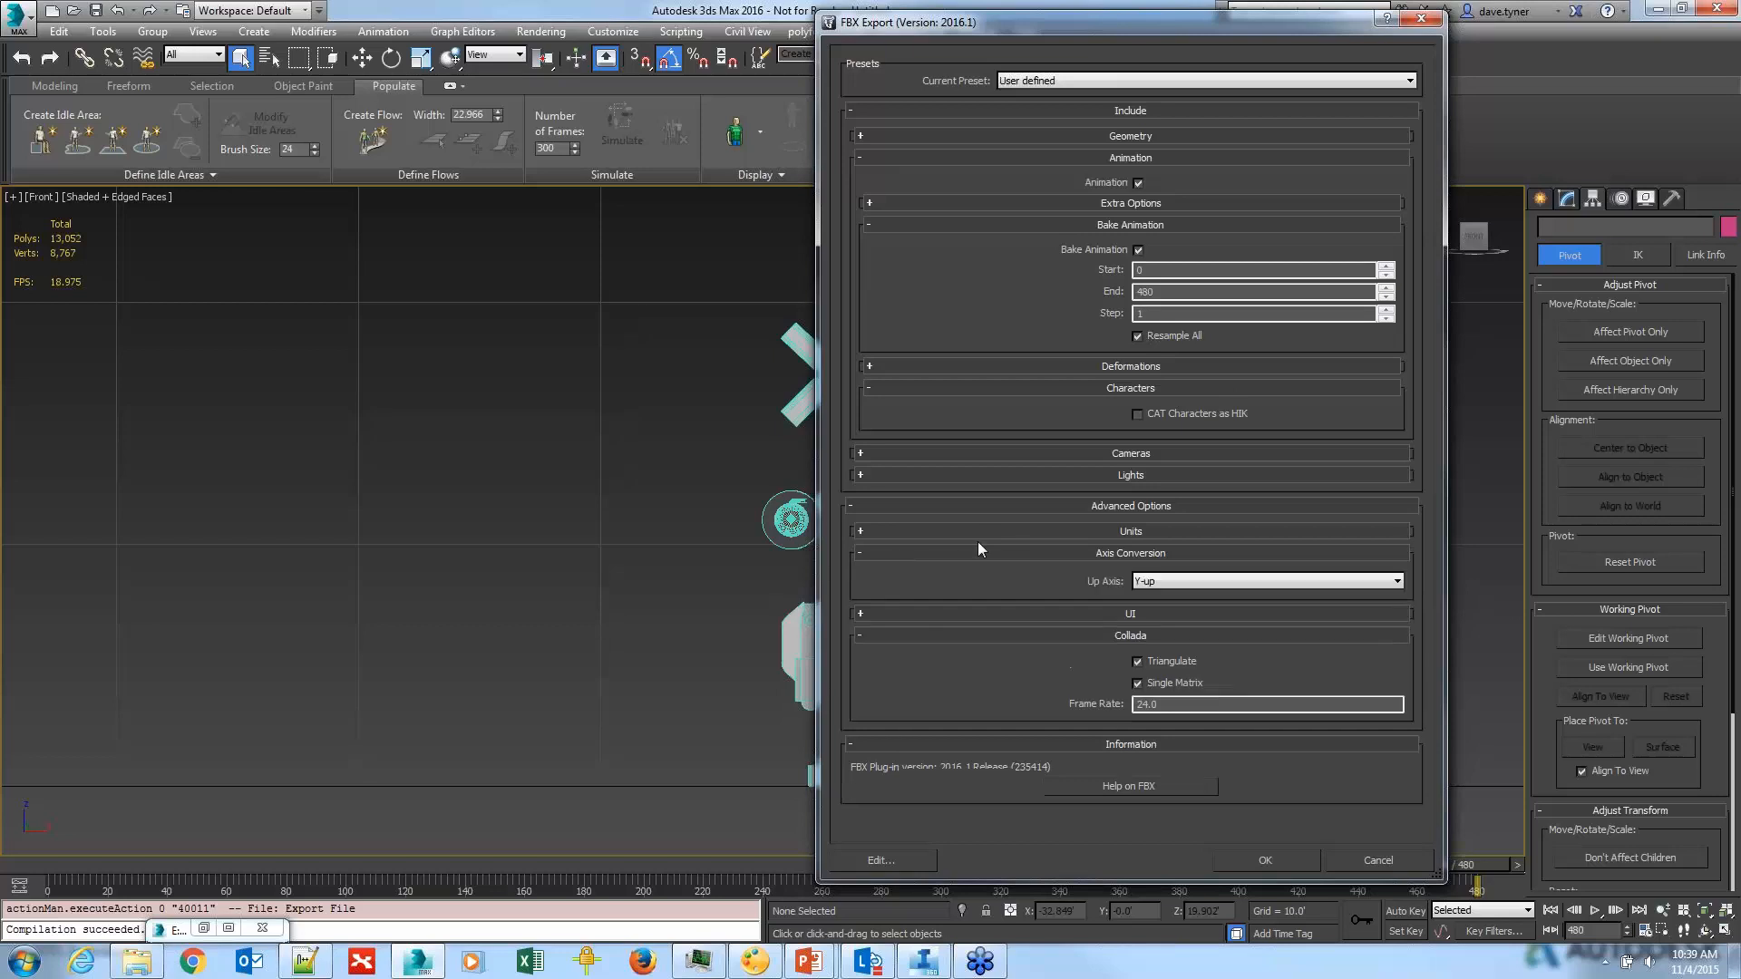
Step: Set the export's up axis to Z-up, run the Collada export and dismiss the material warnings
click(1189, 581)
click(1184, 611)
click(1264, 861)
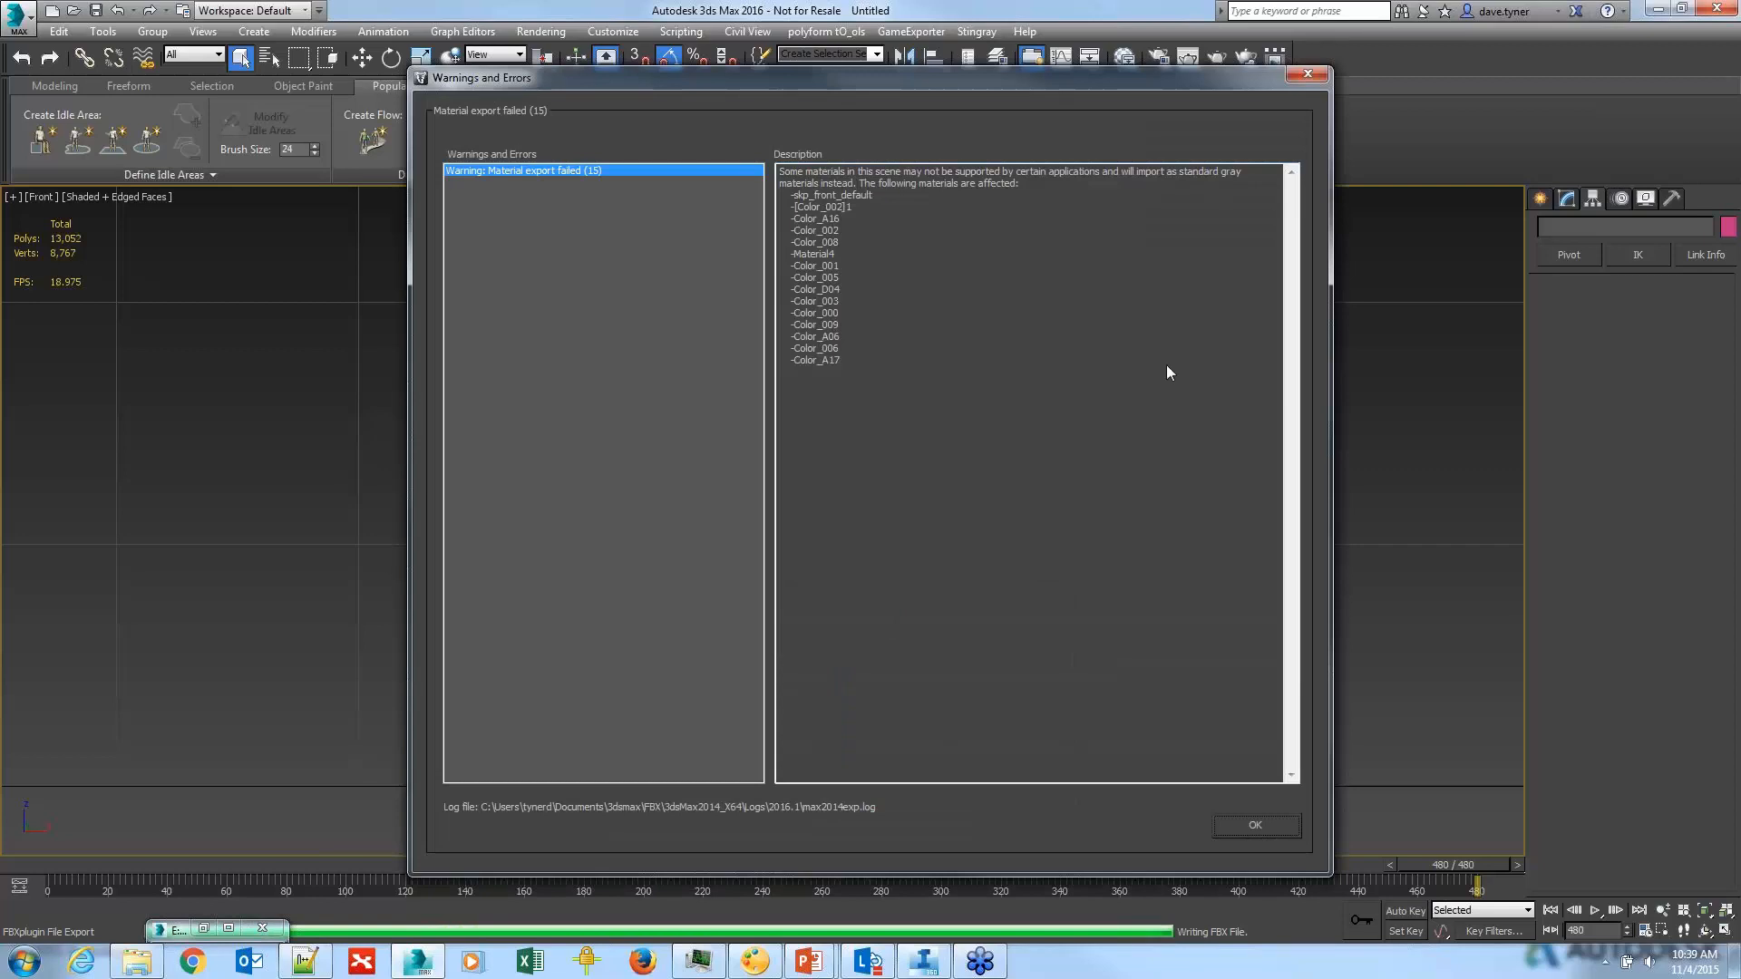
click(1272, 825)
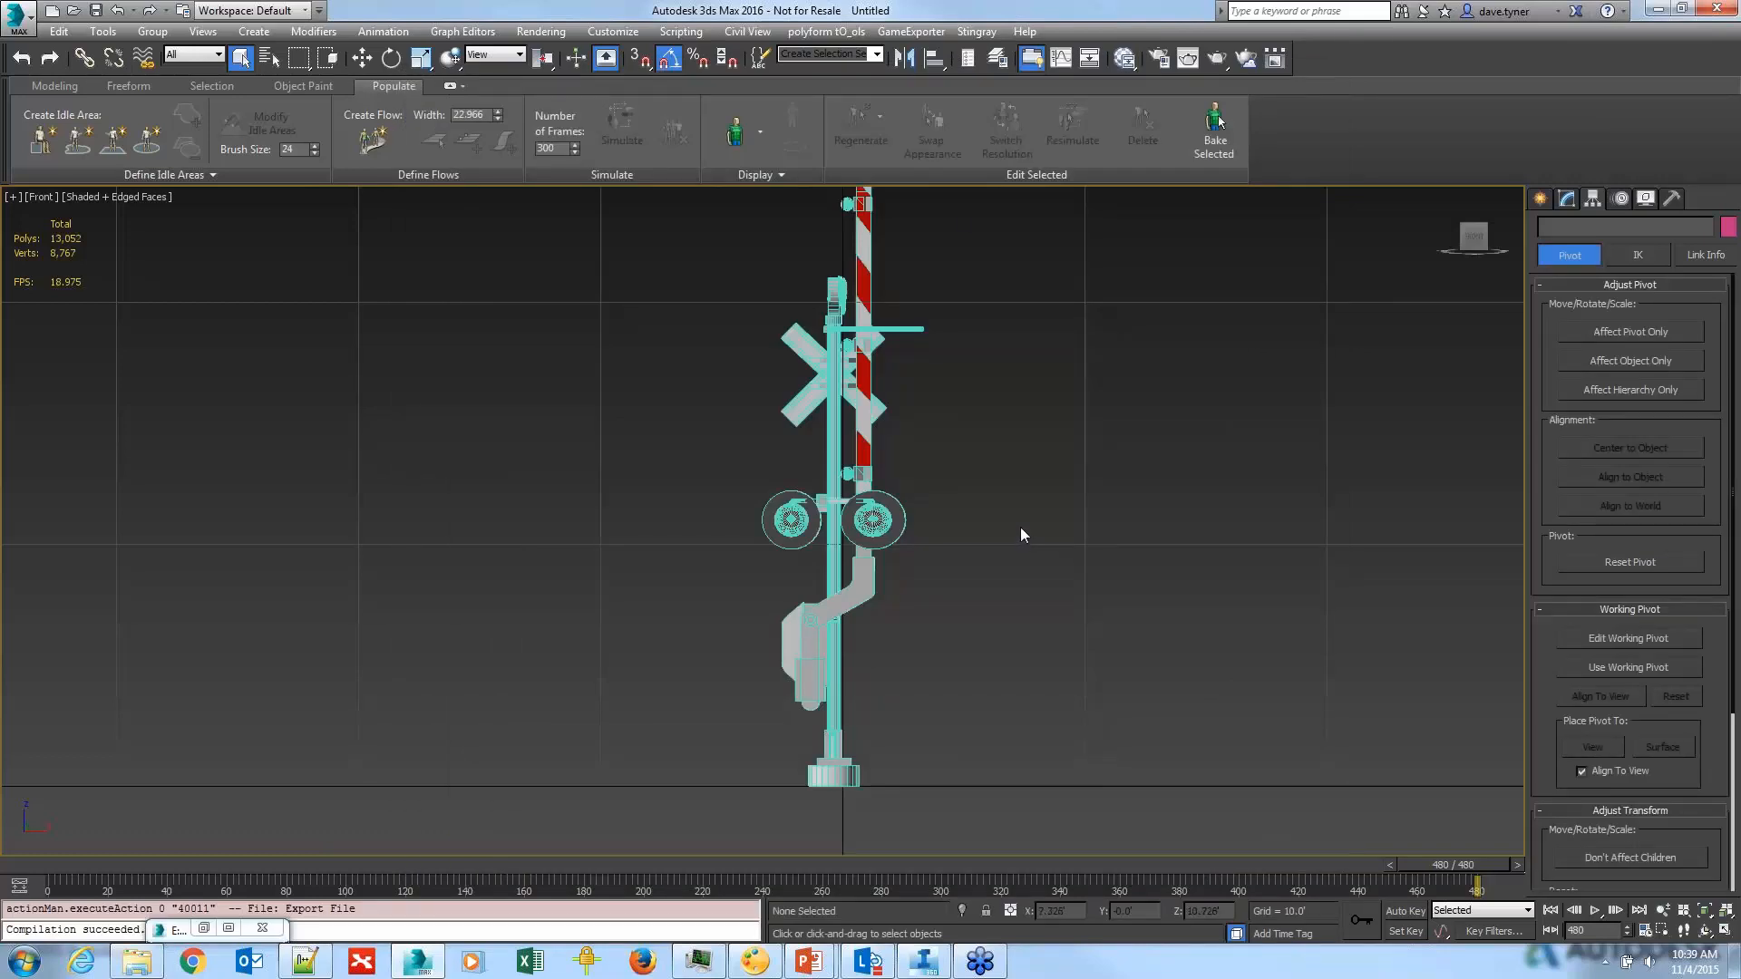
Step: Open the Slate Material Editor, enlarge it and move it clear of the railroad crossing model
key(m)
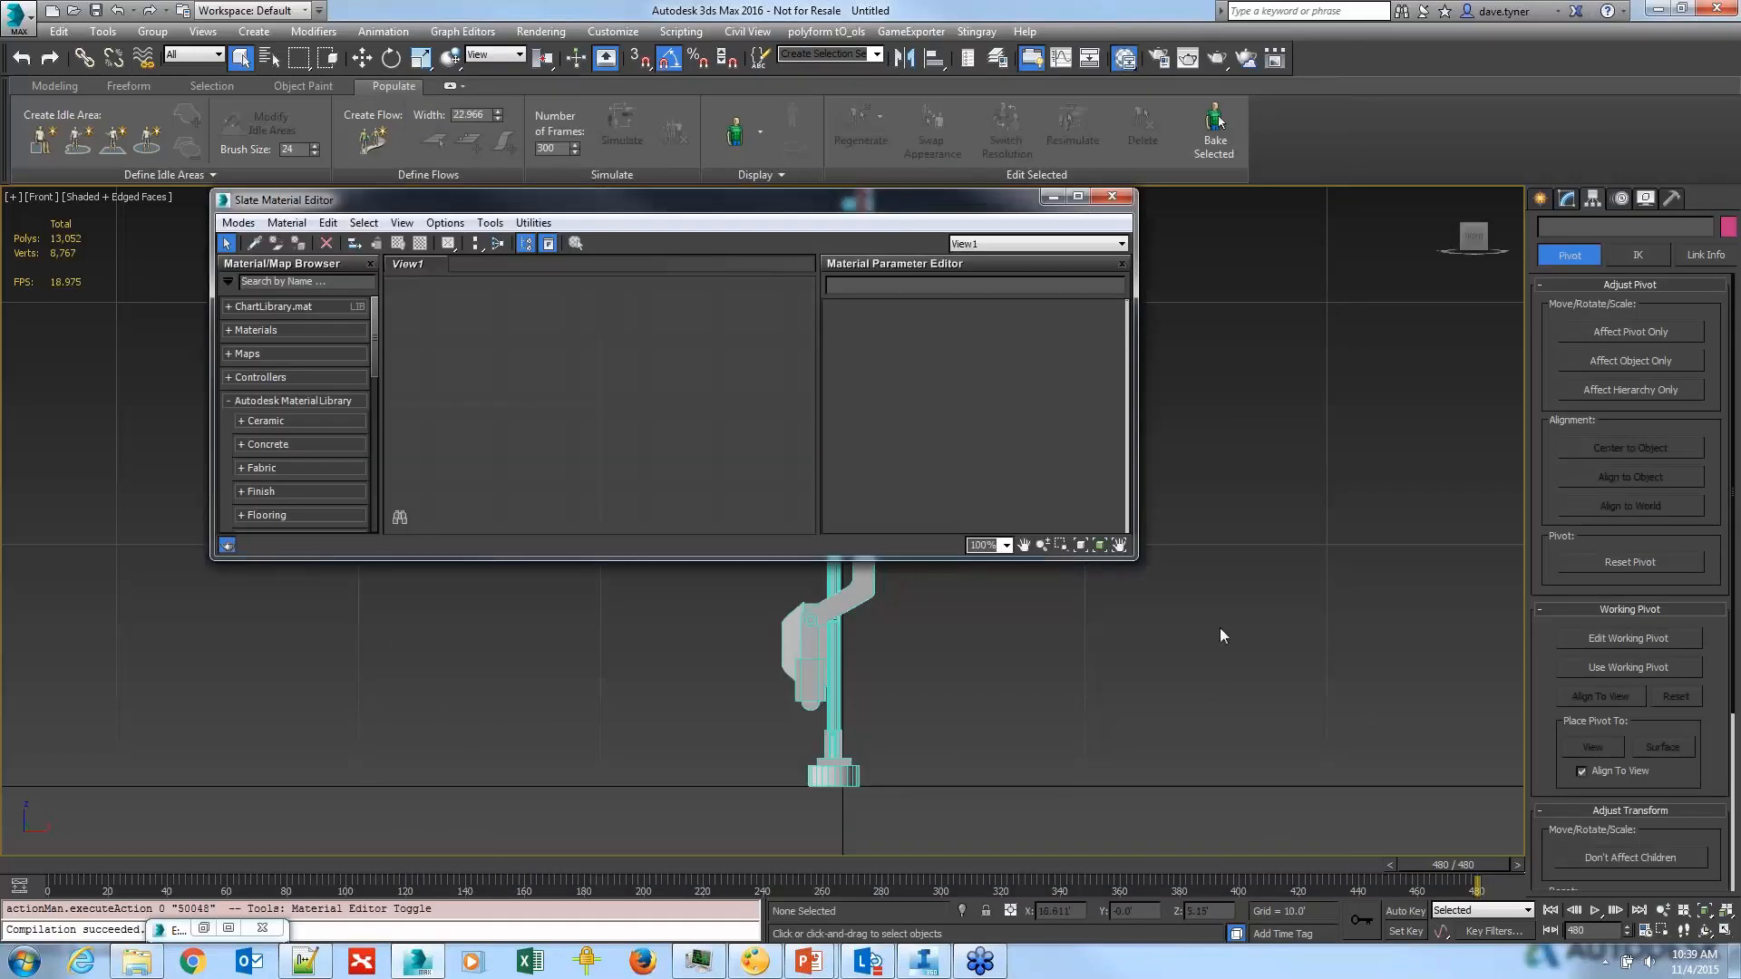
drag(1131, 562, 1149, 832)
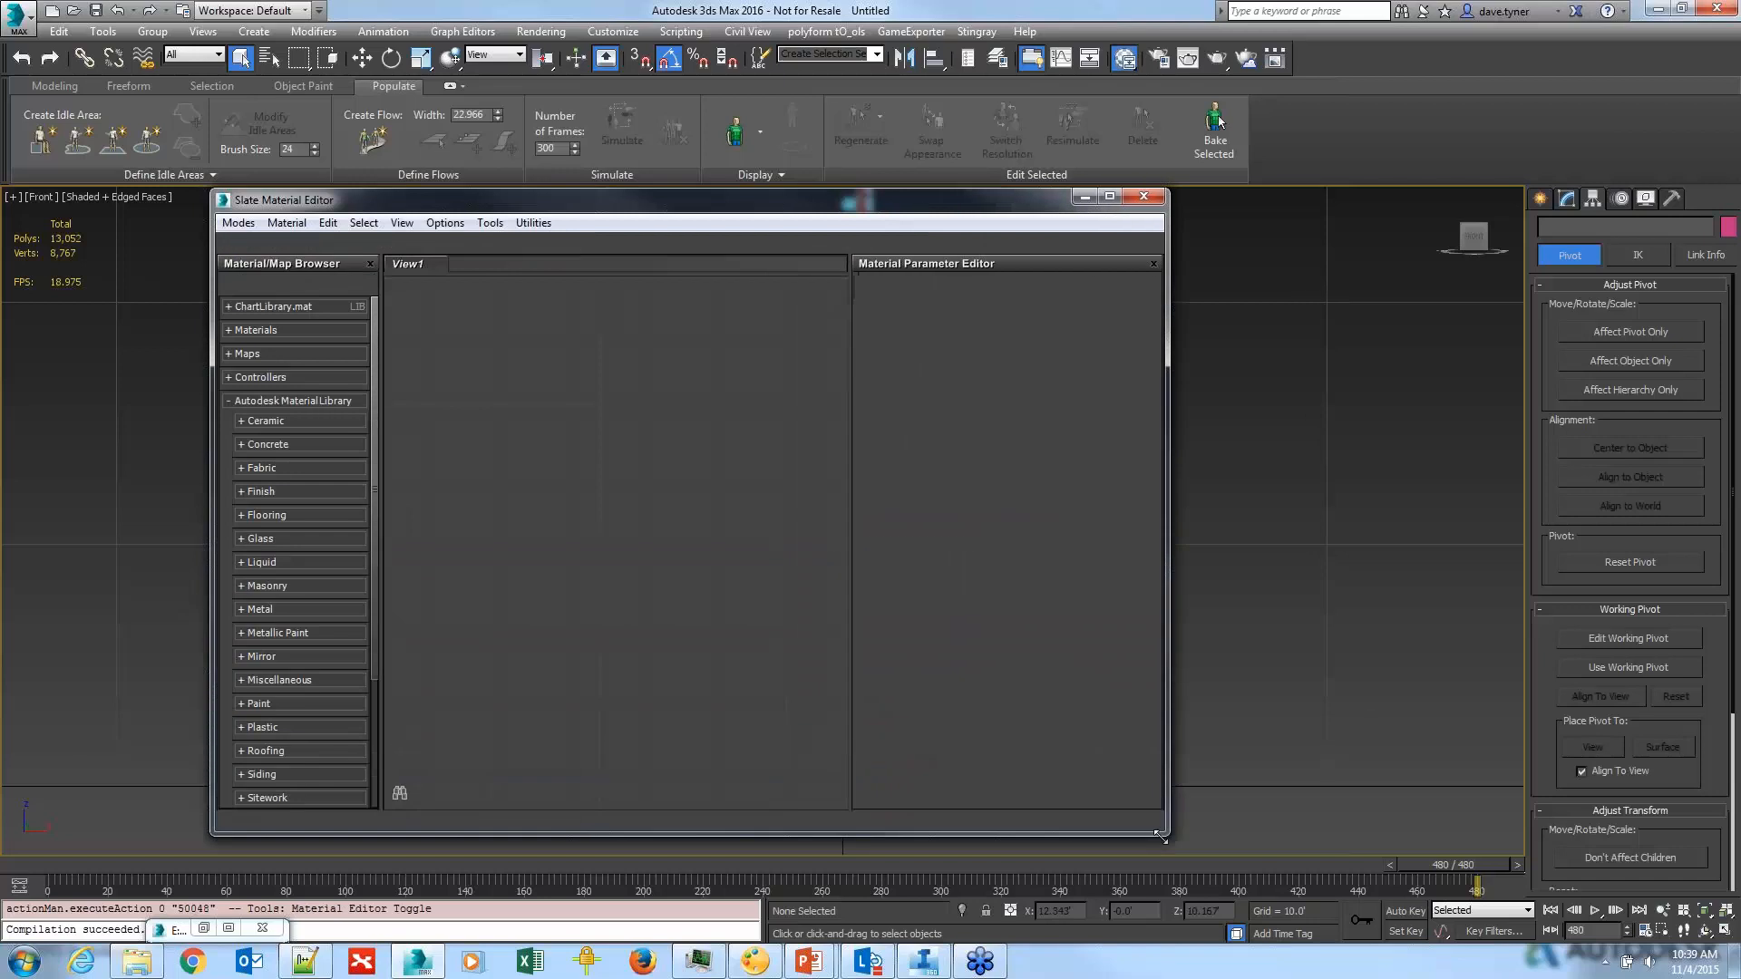
drag(682, 210, 972, 203)
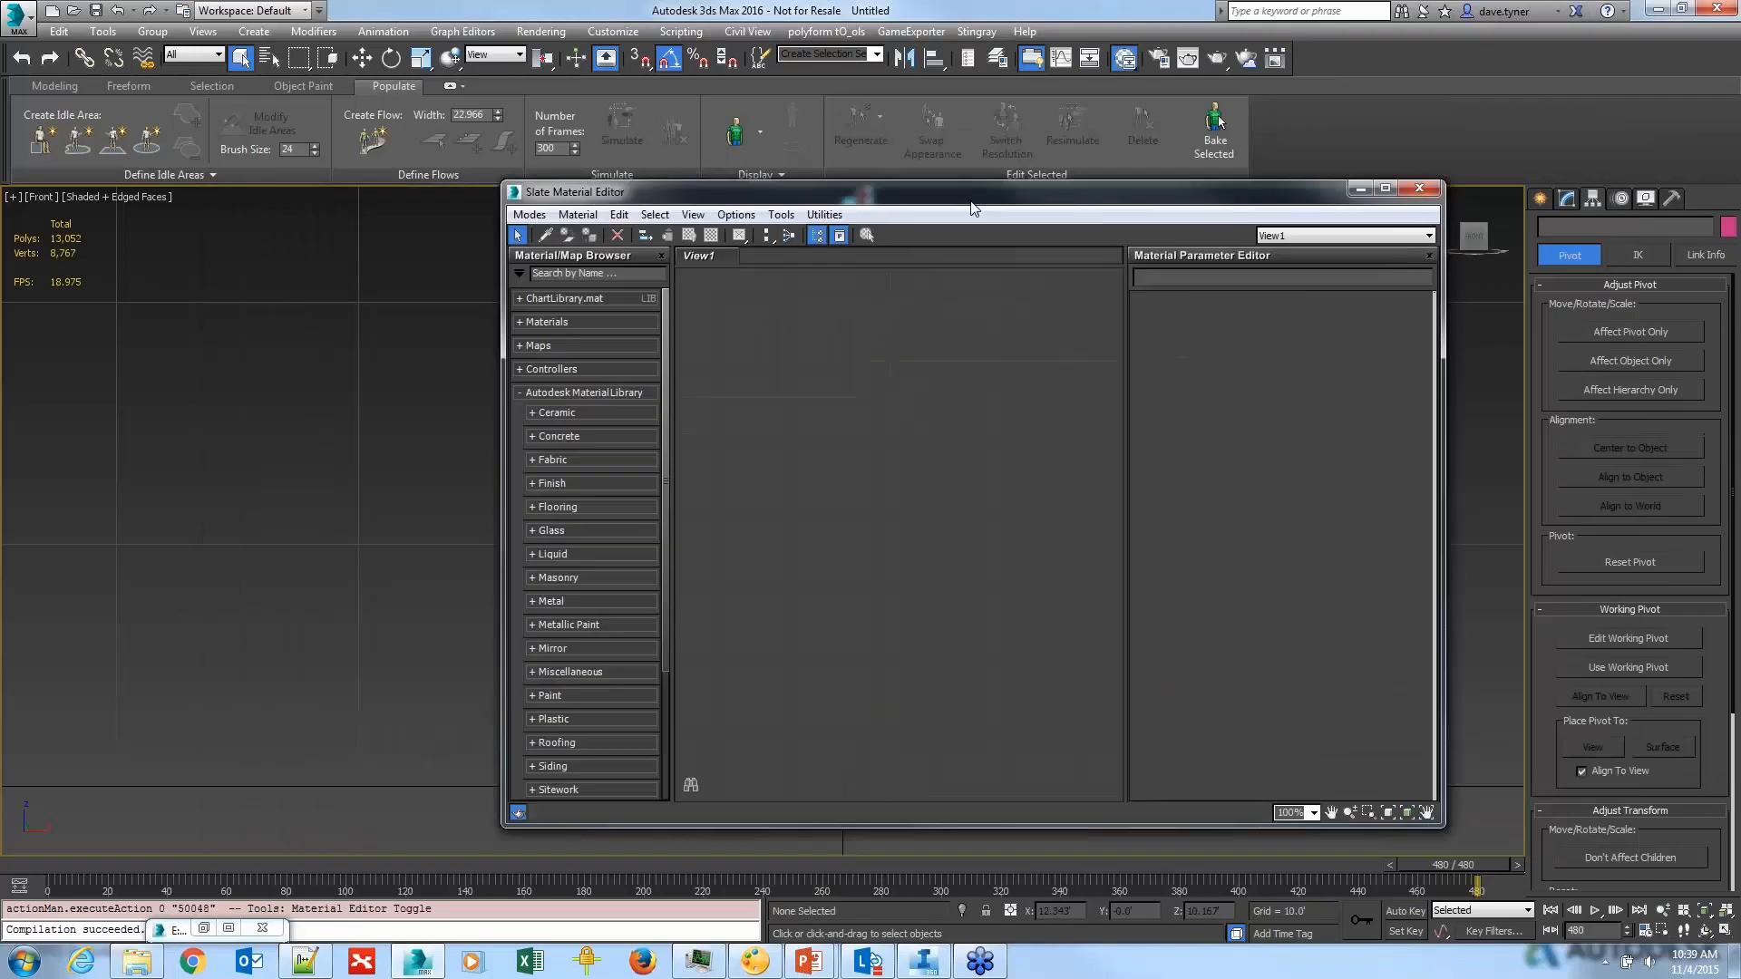
key(m)
click(1126, 58)
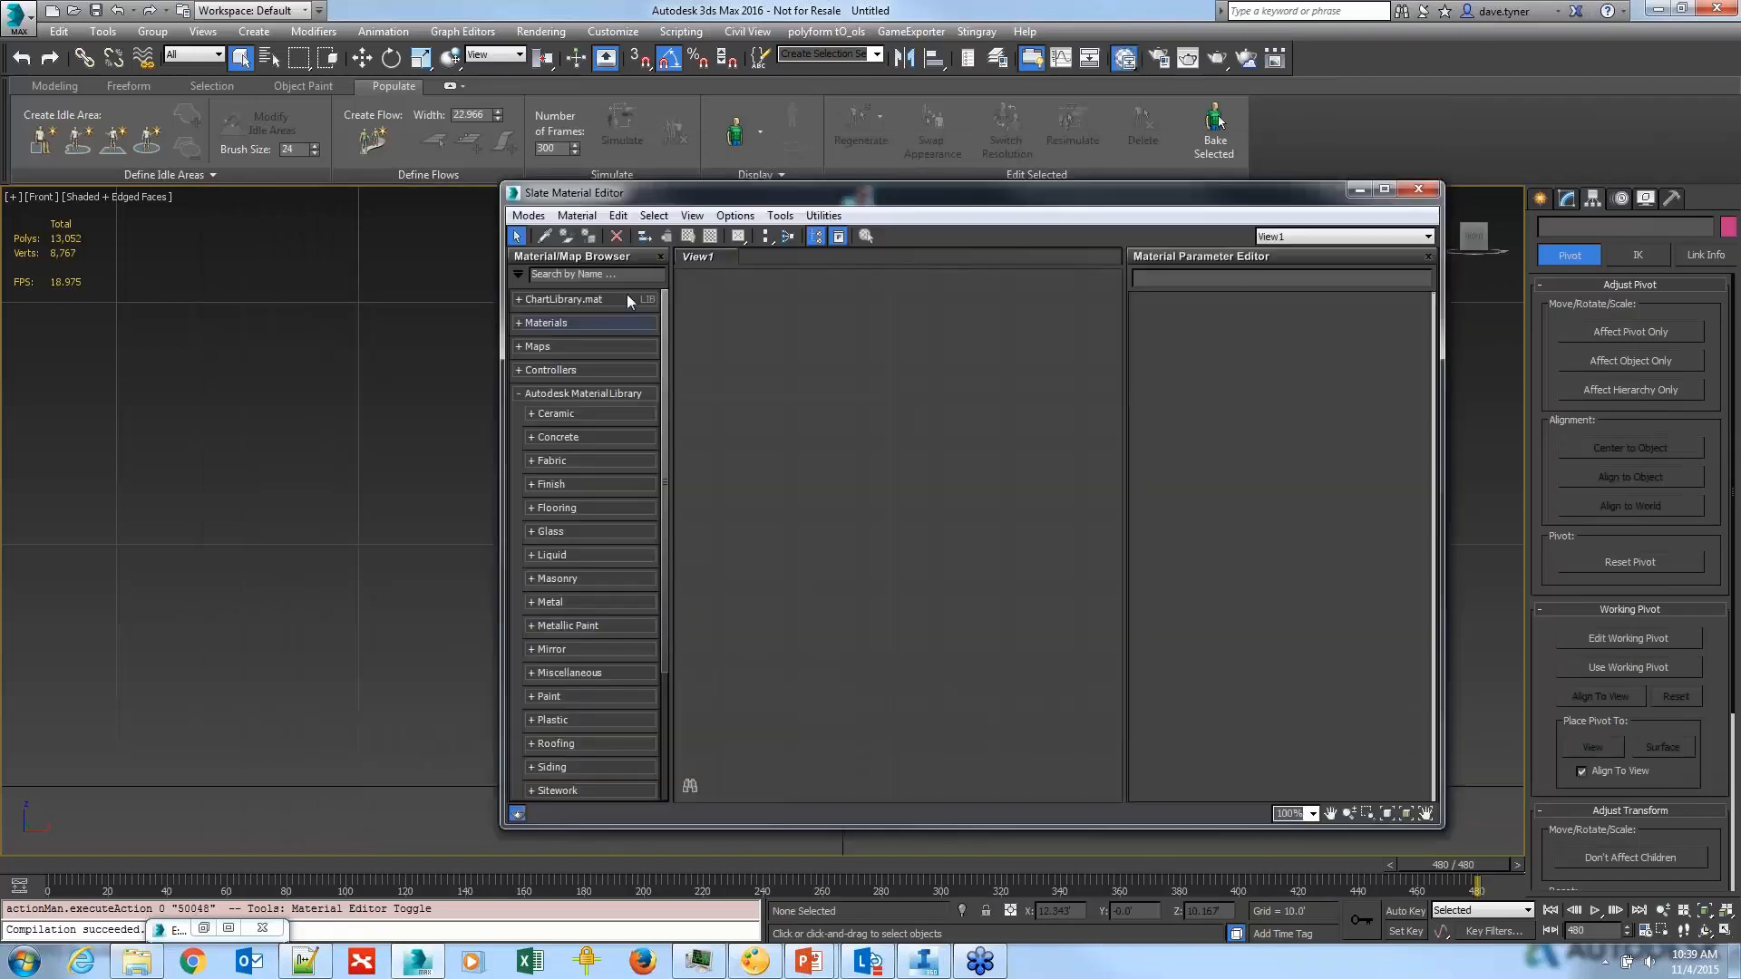
drag(942, 193, 1391, 175)
Step: Pick the crossing sign's material into View1 and move its Multi/Sub-Object node away from the Arch & Design nodes
click(993, 219)
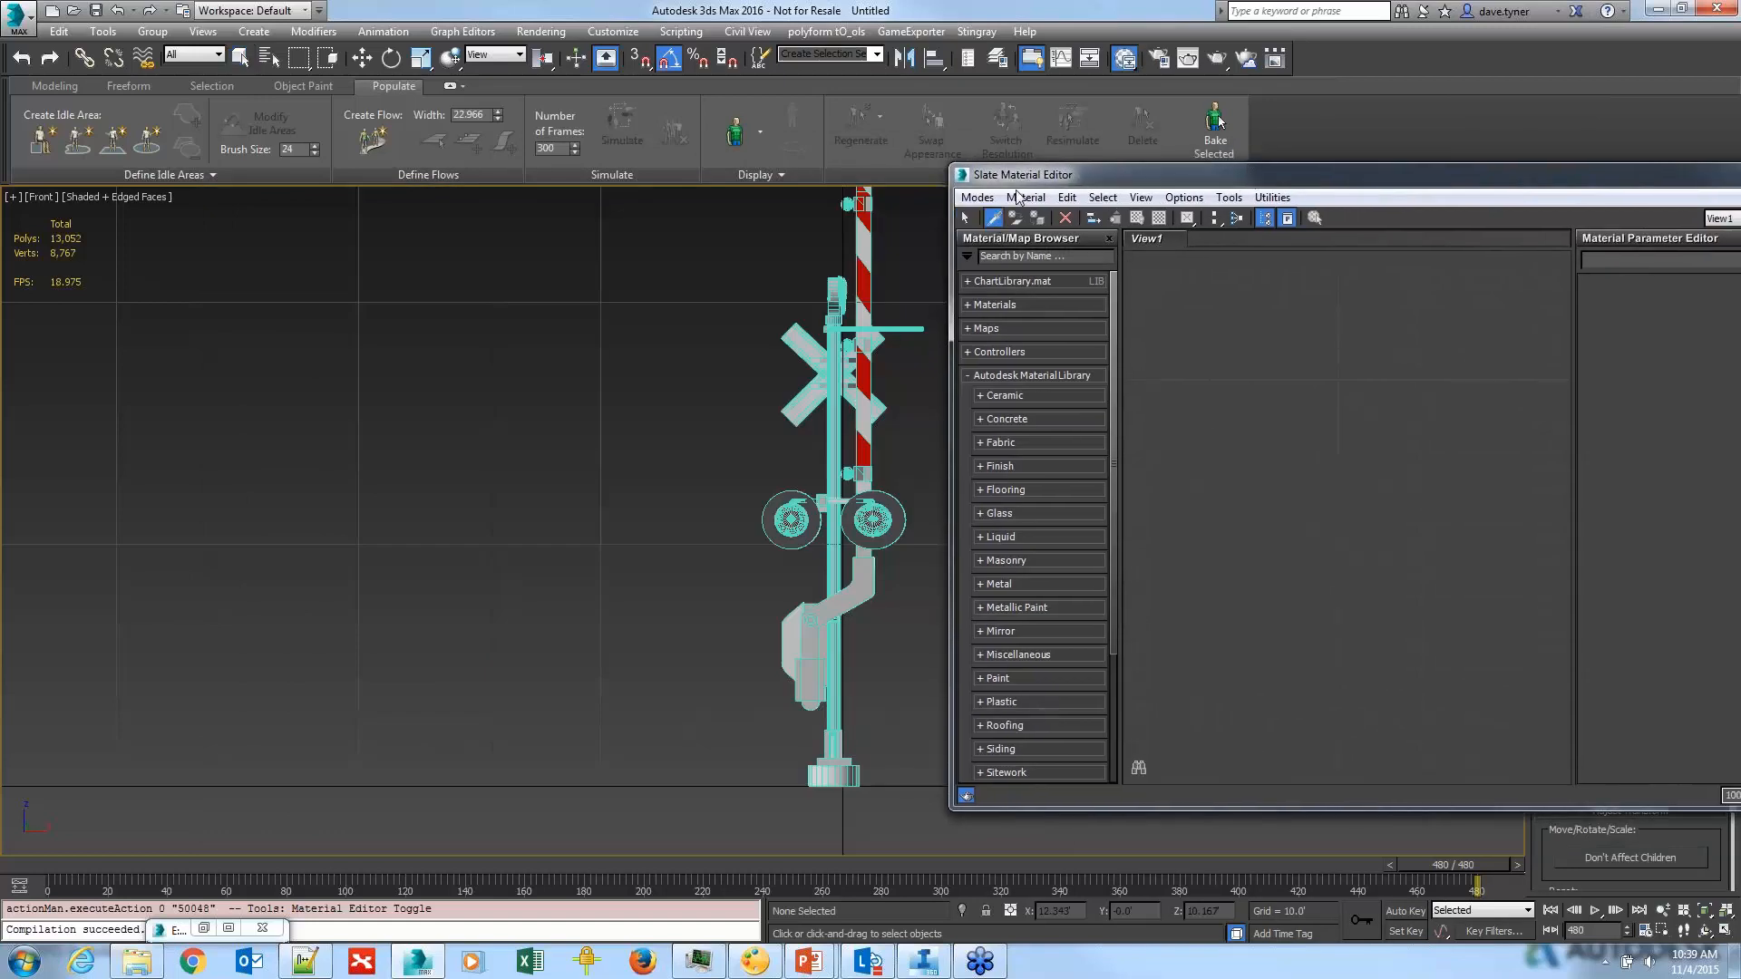
click(854, 359)
middle_drag(1194, 450, 1310, 507)
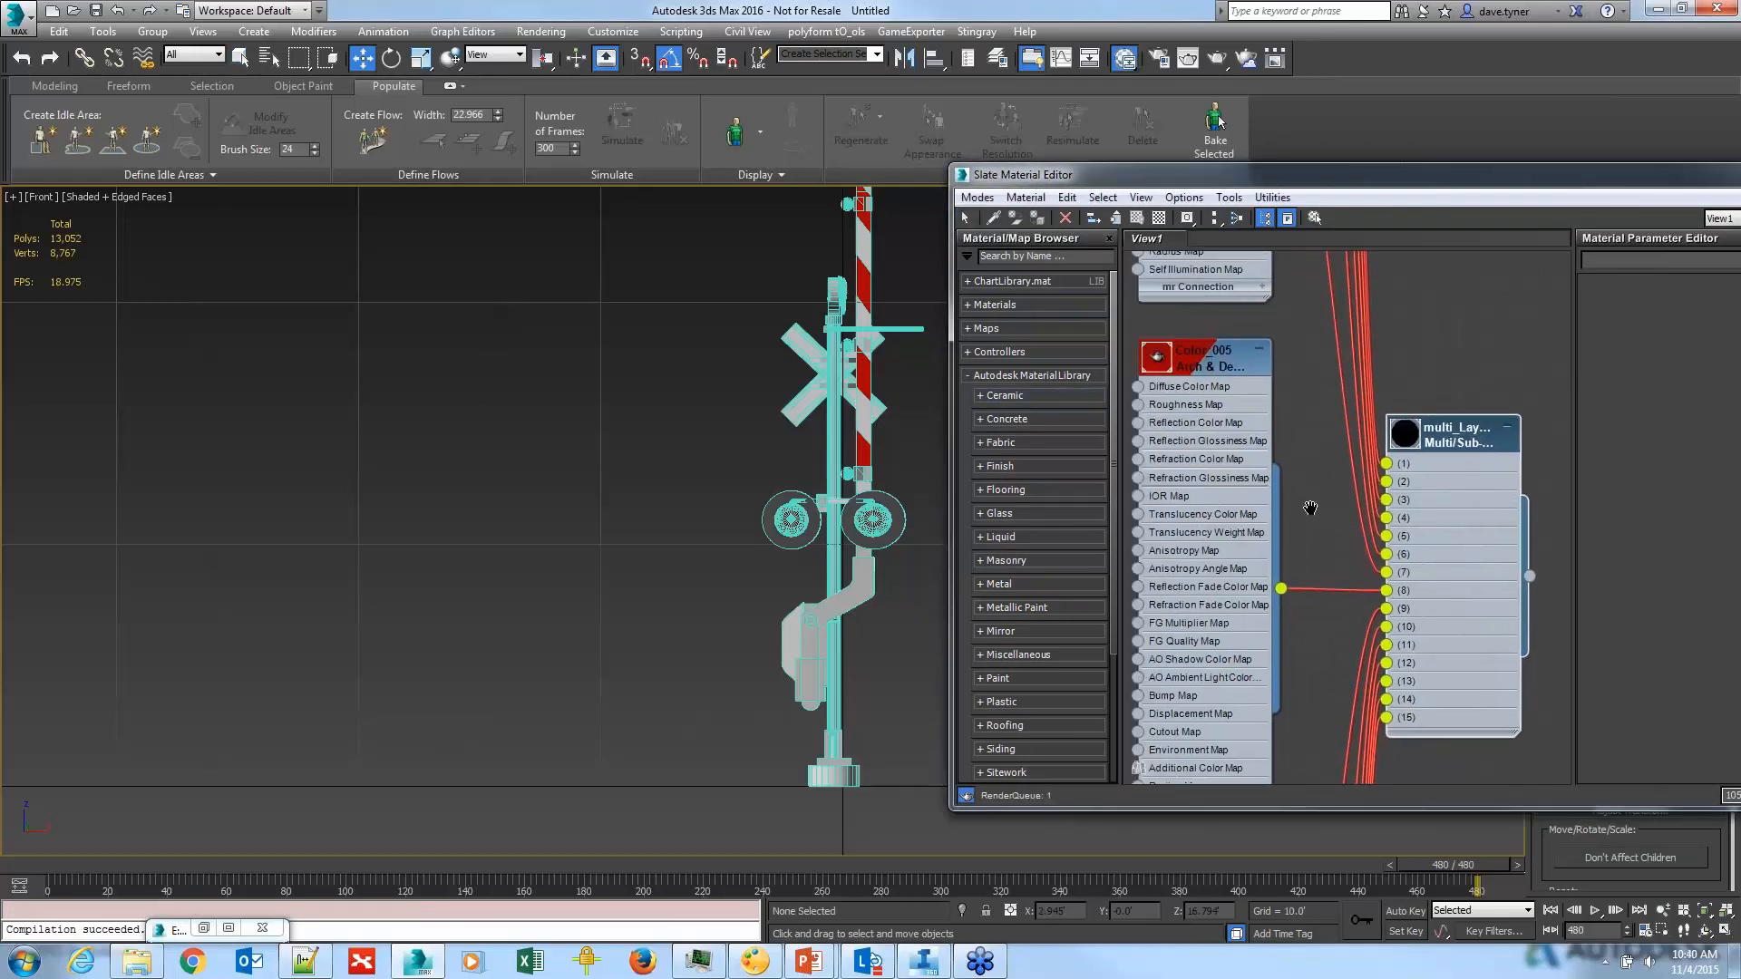
scroll(1310, 507, down, 3)
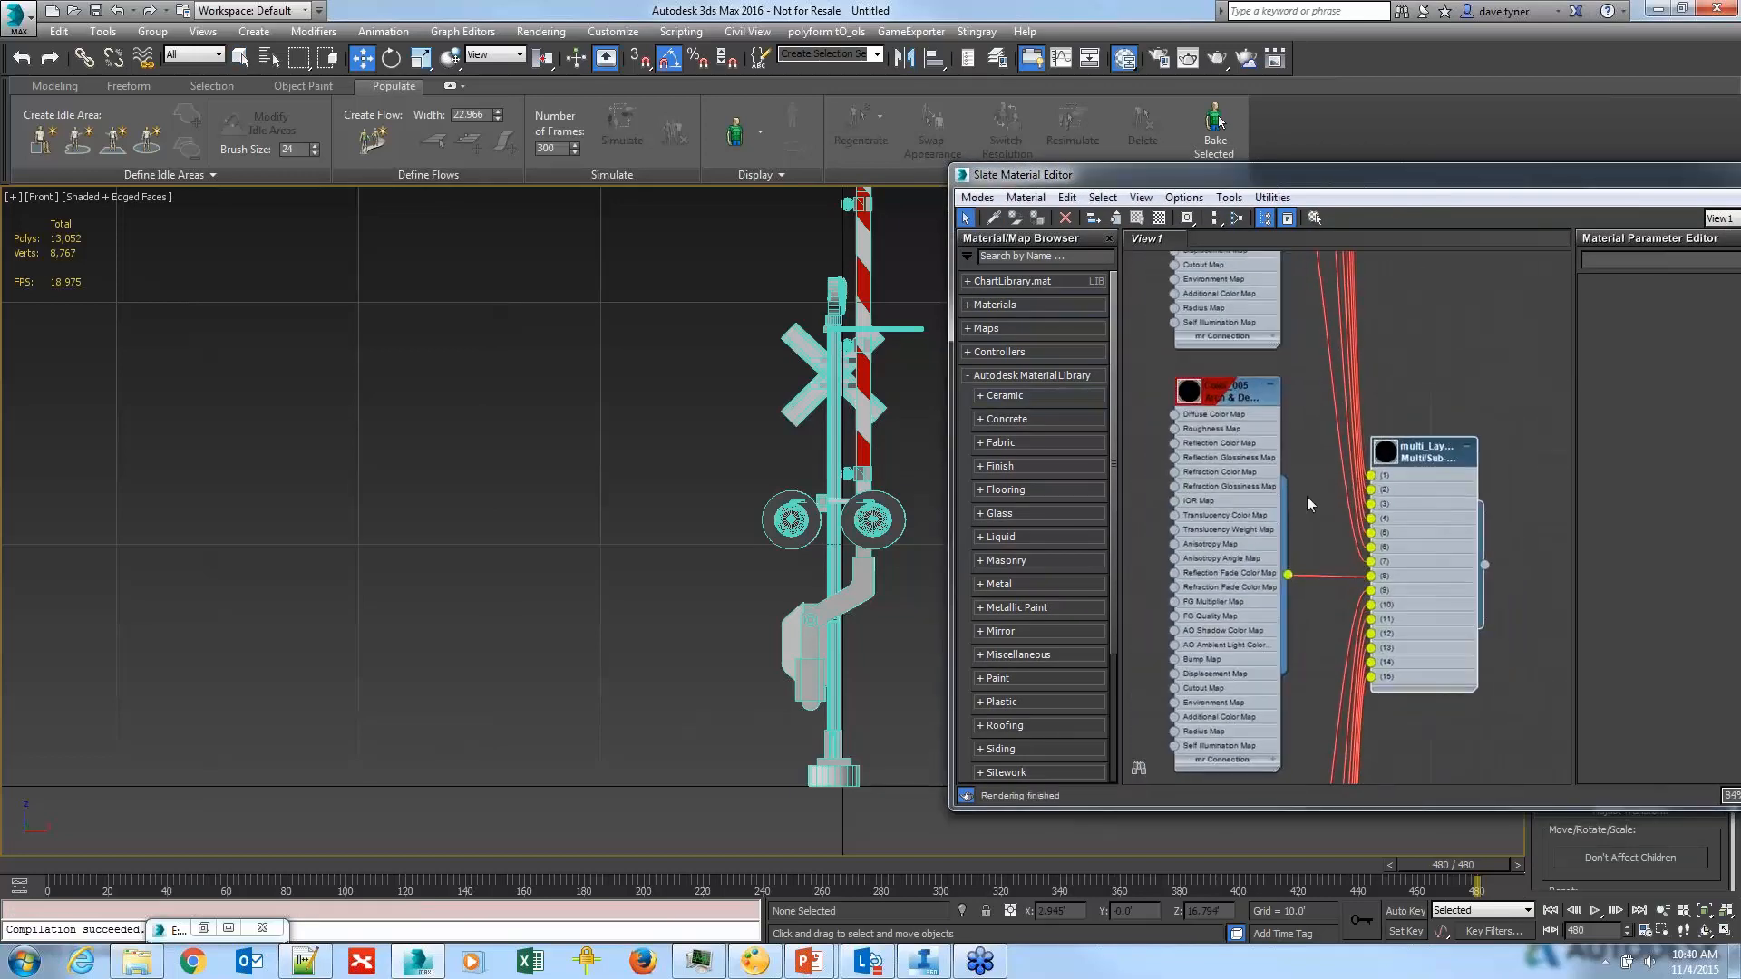
scroll(1296, 484, down, 8)
scroll(1293, 482, up, 7)
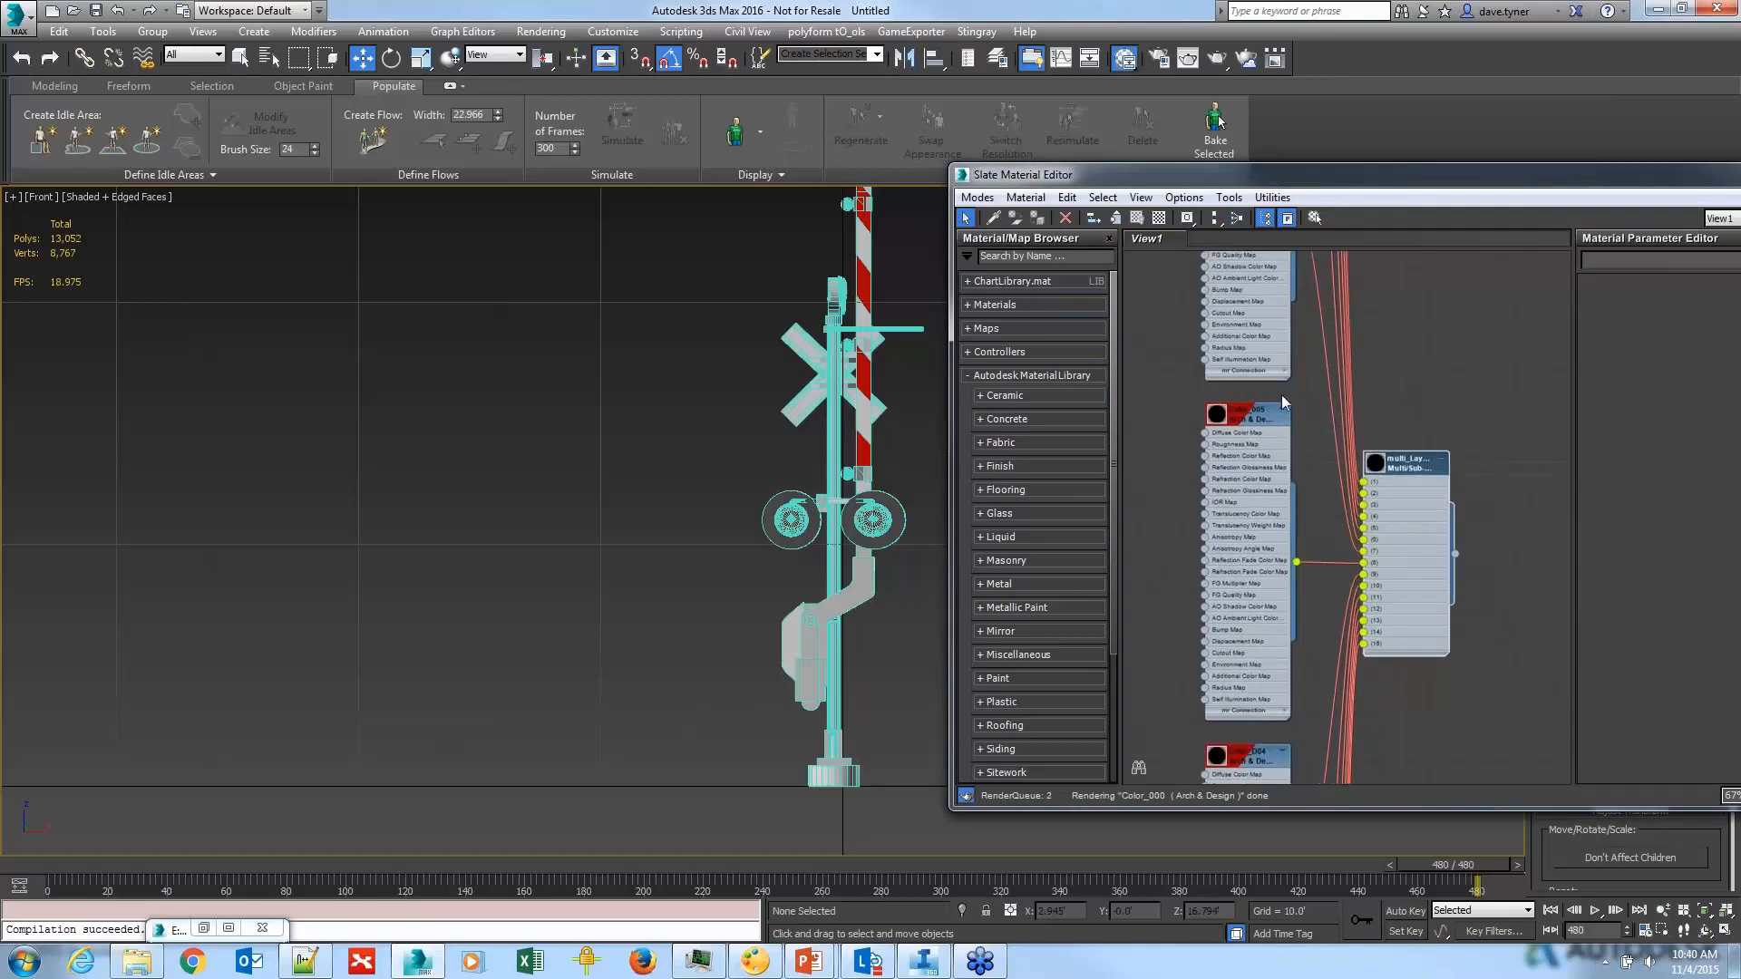
drag(1416, 470, 1453, 458)
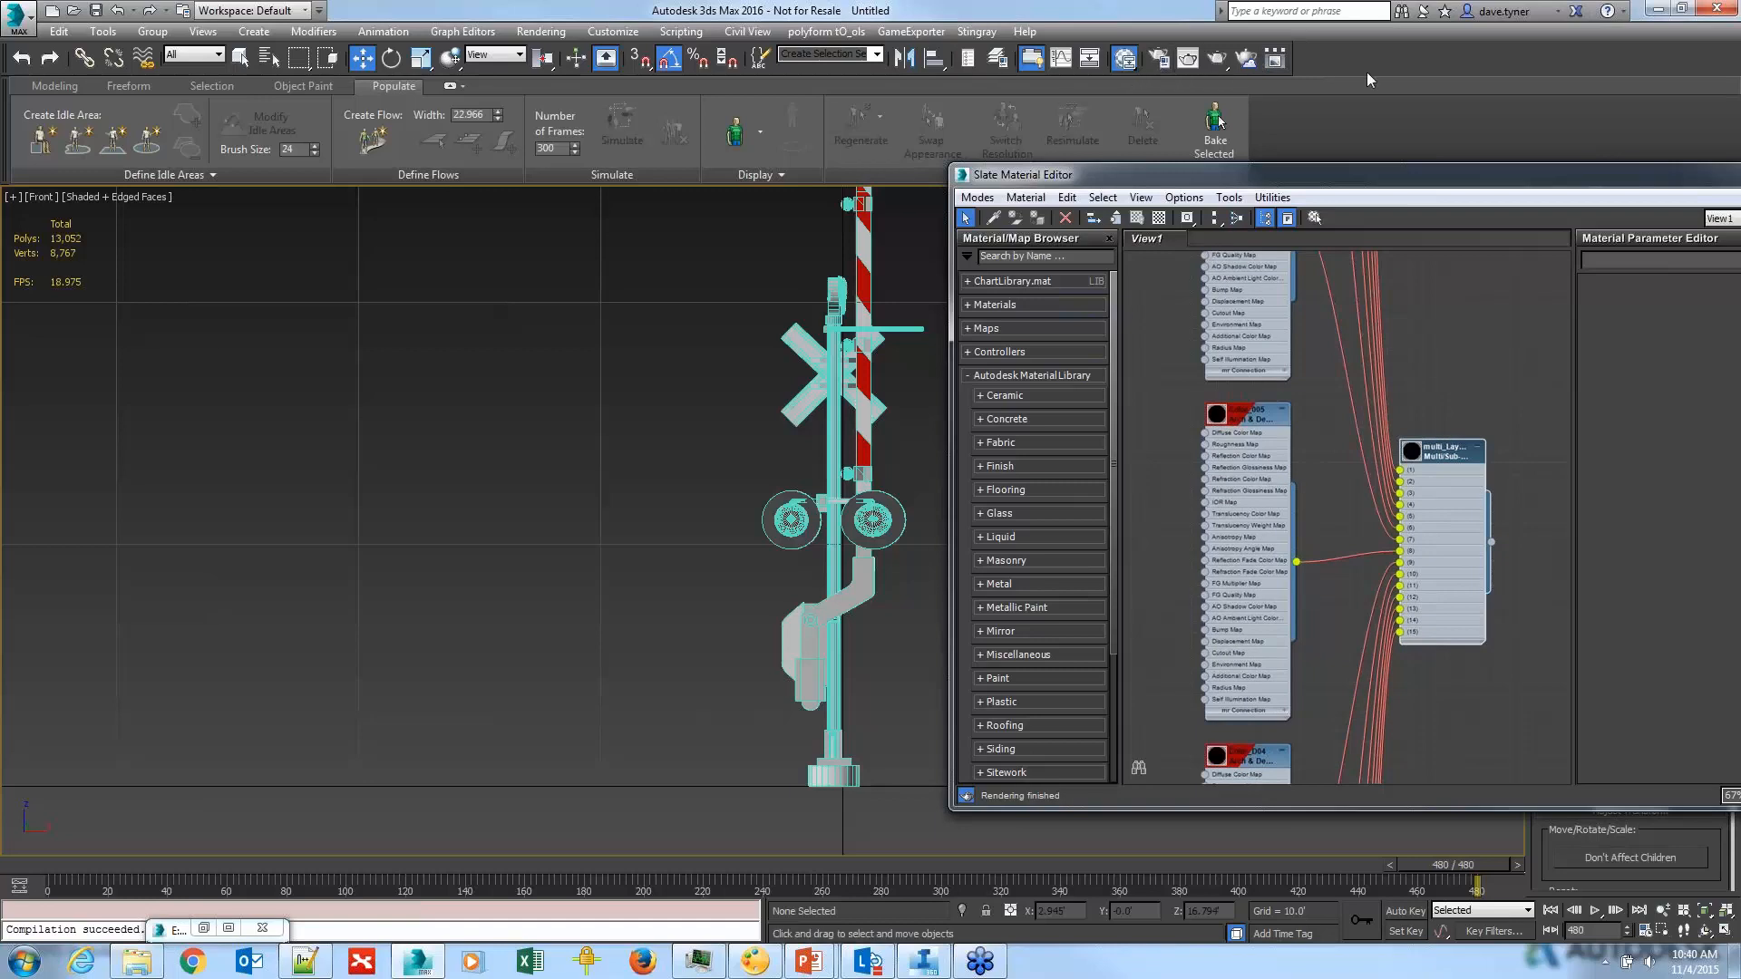
drag(1443, 459, 1467, 459)
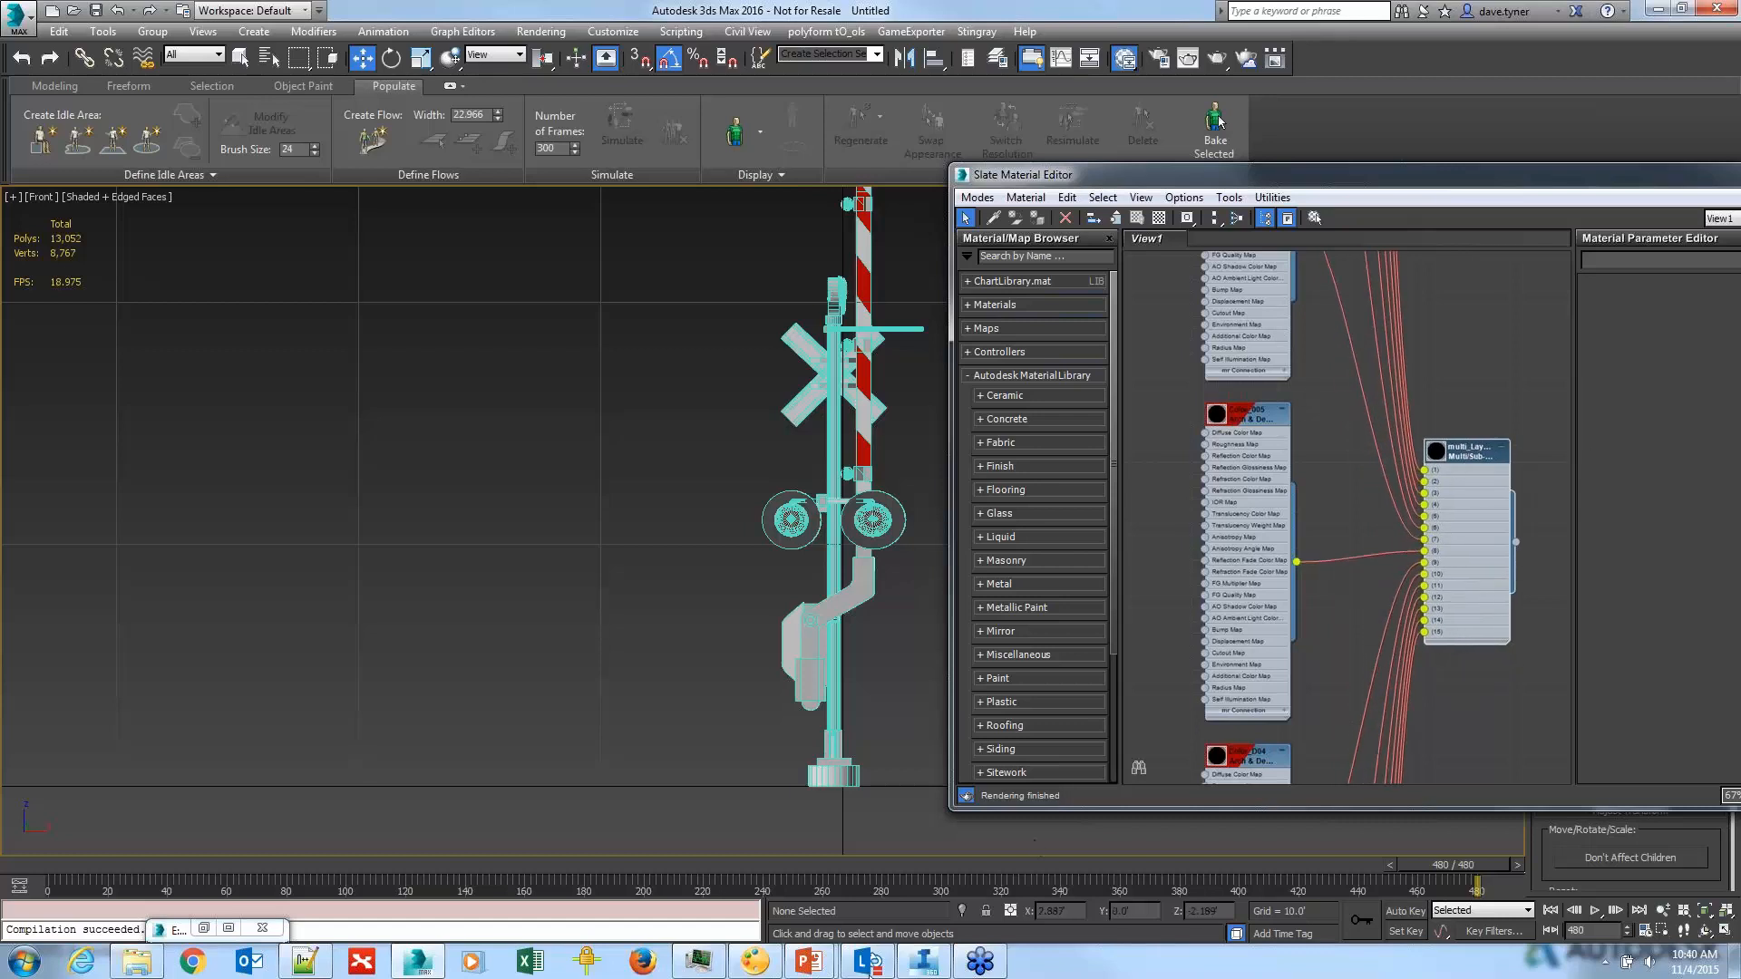
Step: Run Material Convert to Standard.ms from the Final Presentation script folder on the 3ds Max scene
click(138, 965)
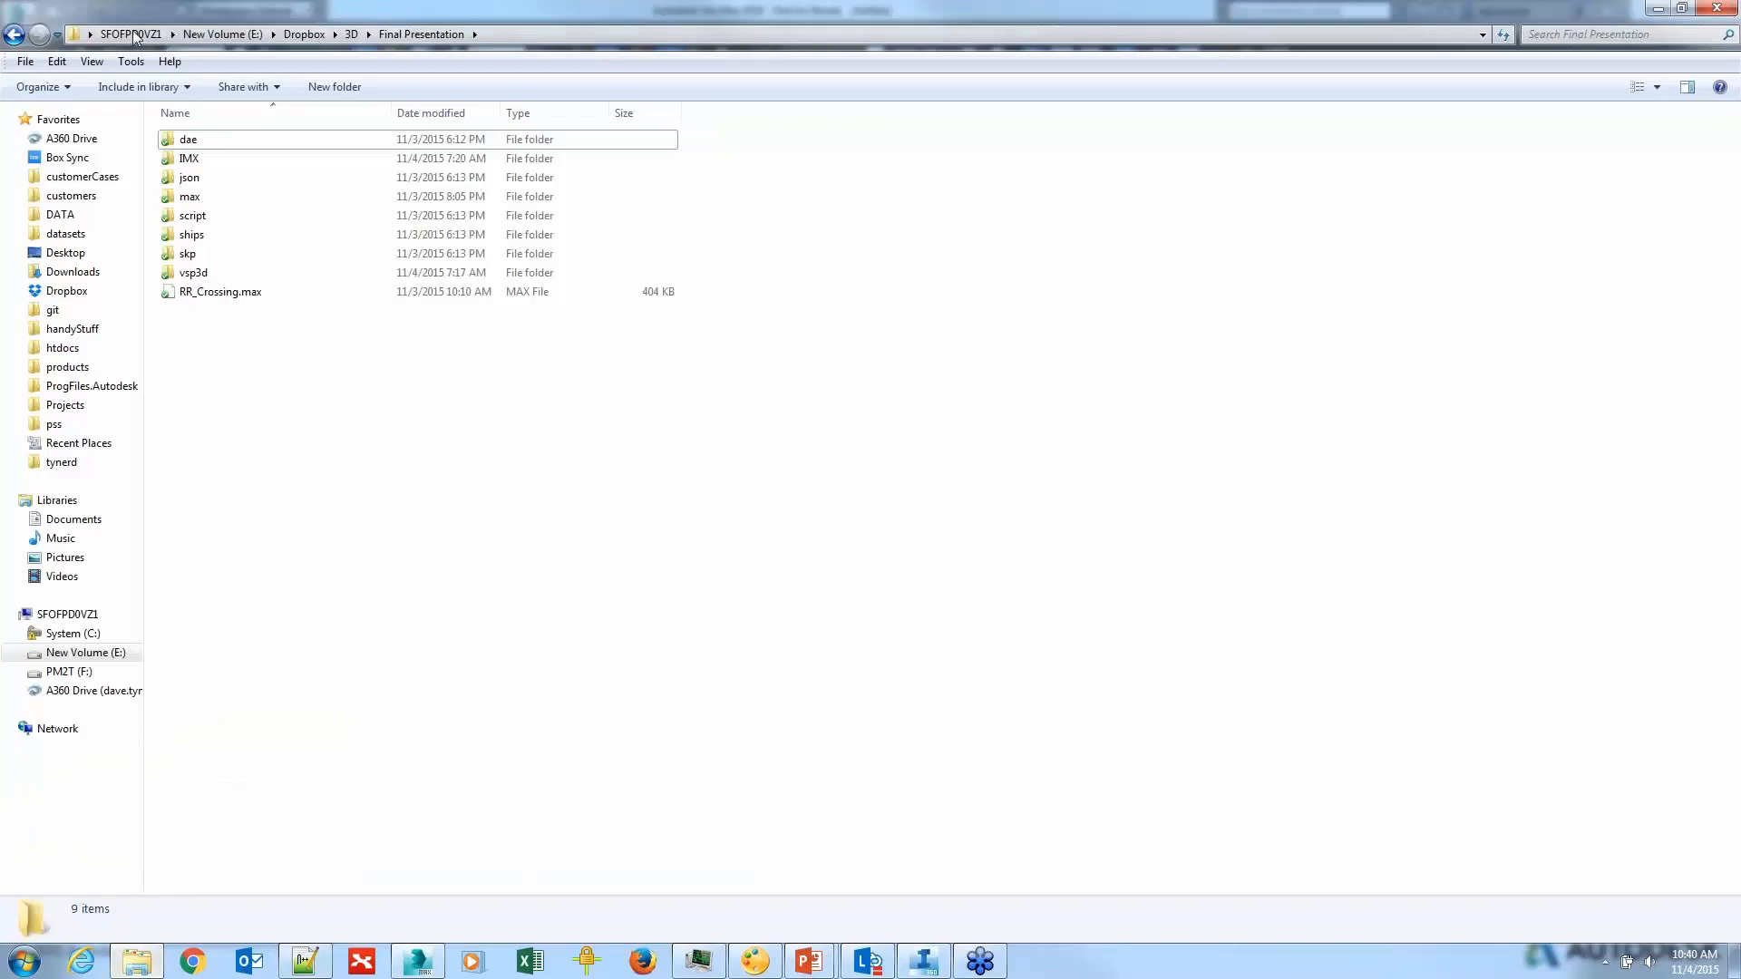
double_click(194, 218)
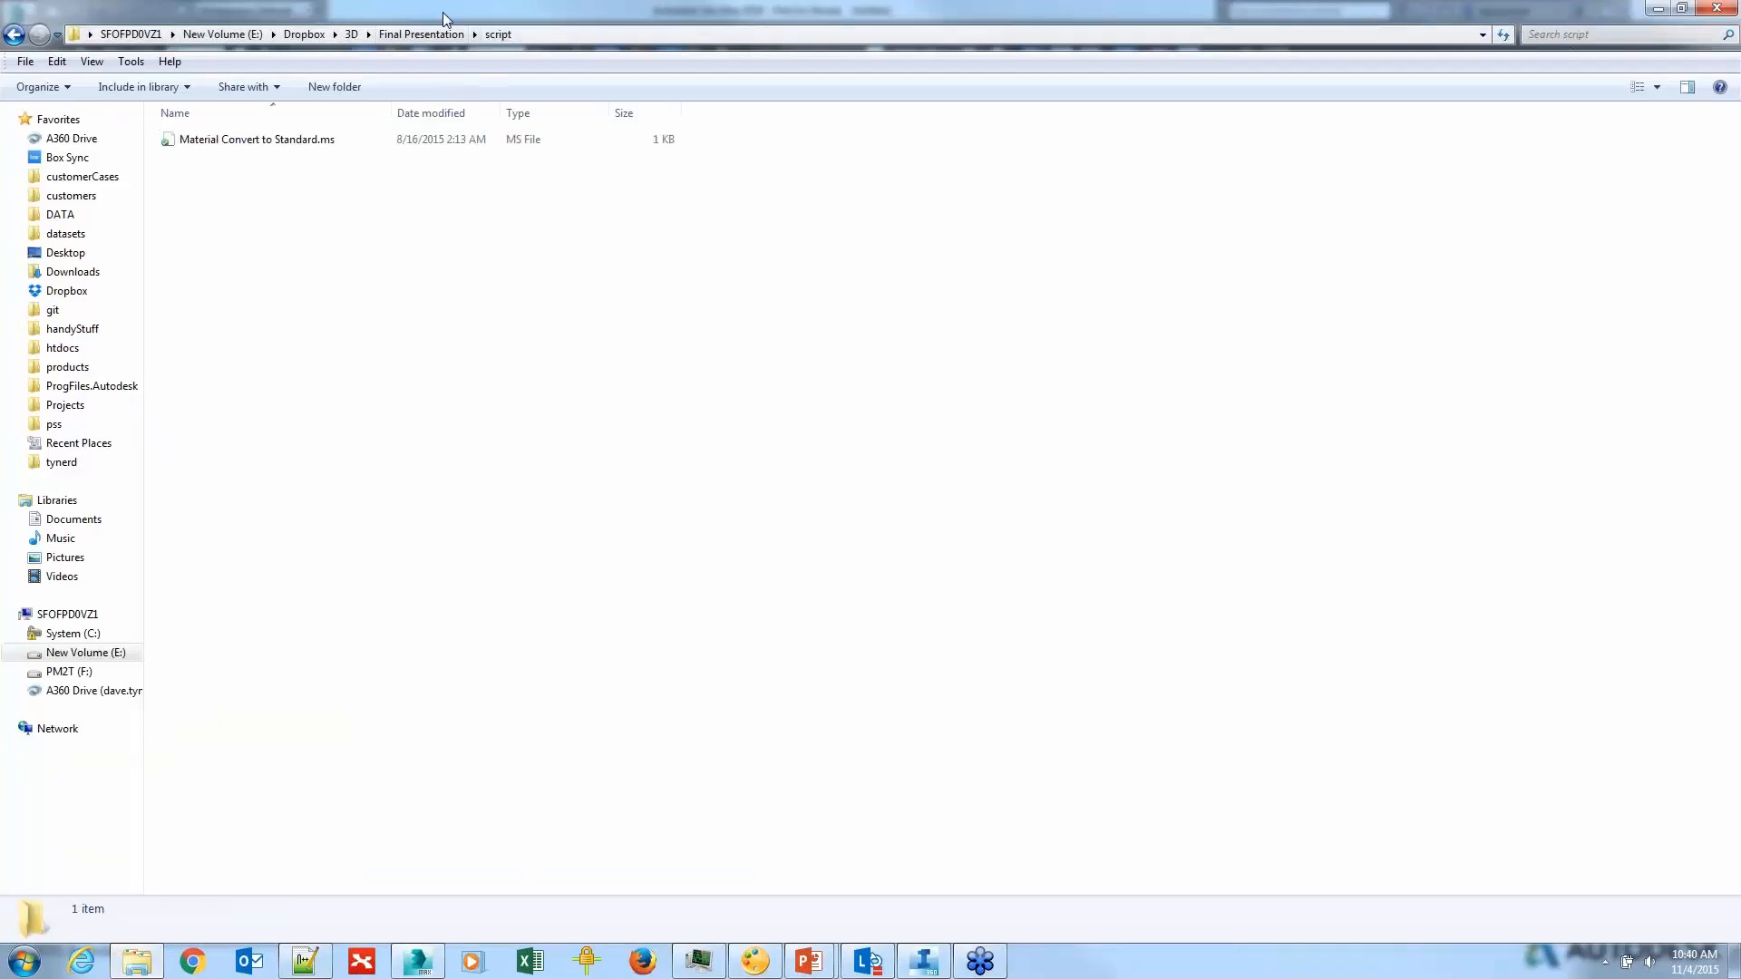
drag(444, 19, 1415, 109)
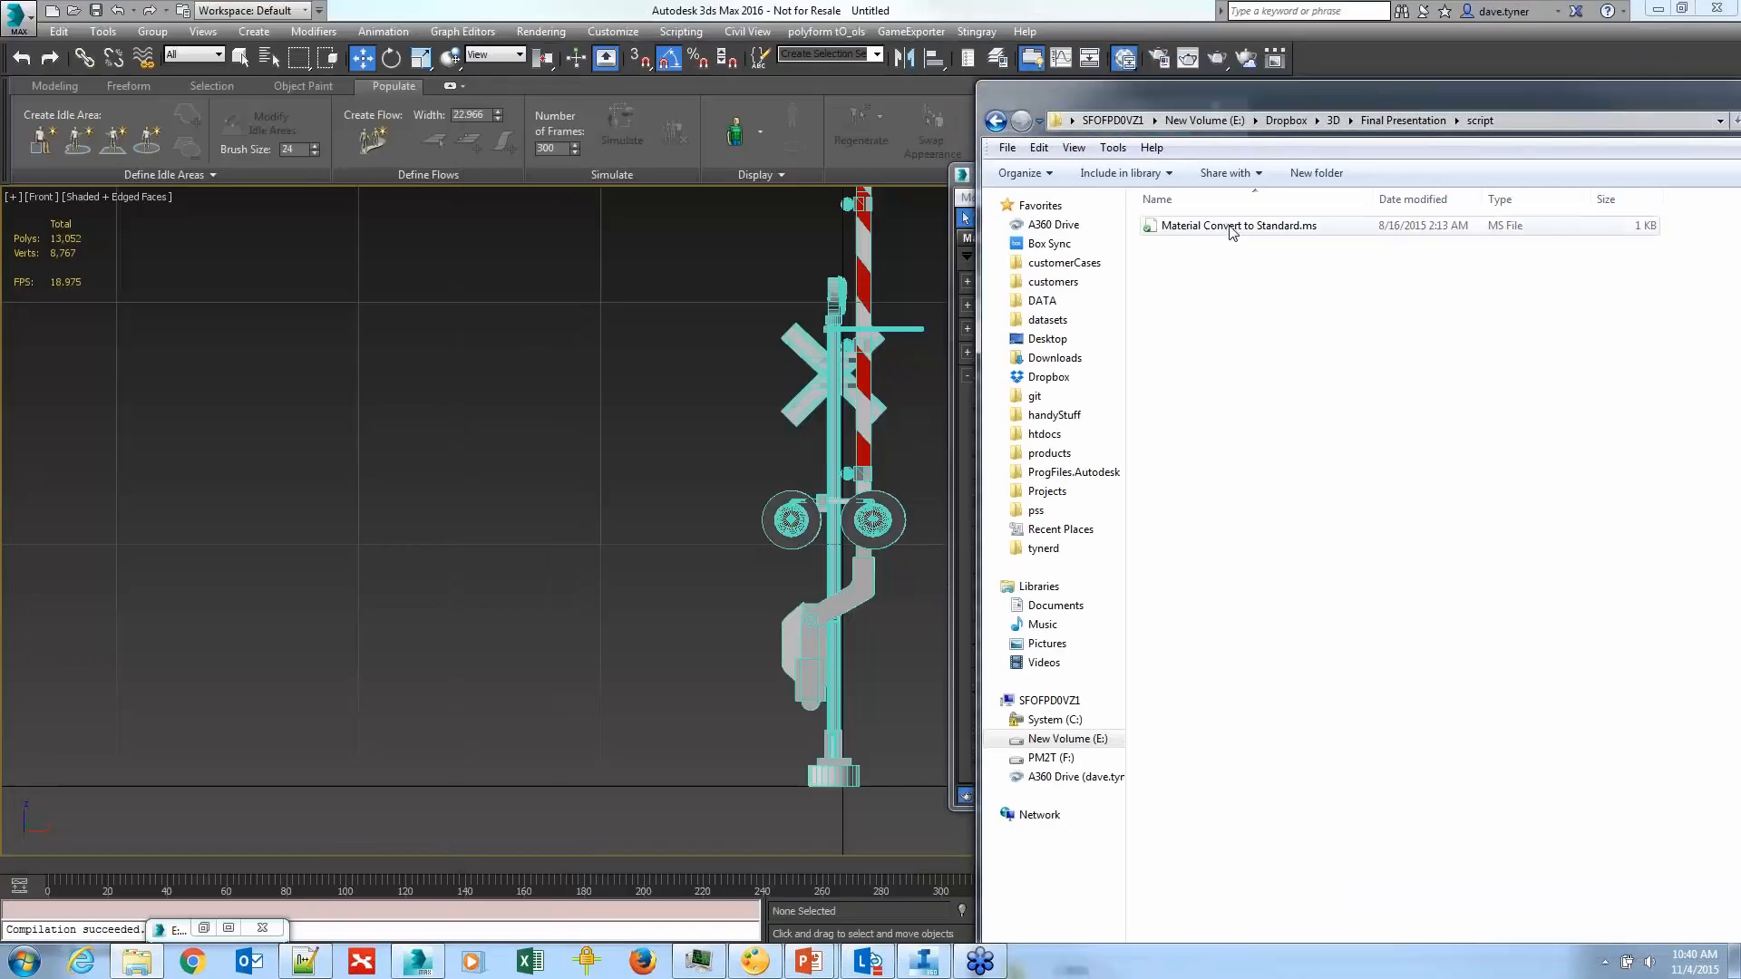
drag(1202, 227, 516, 439)
drag(1657, 95, 1623, 104)
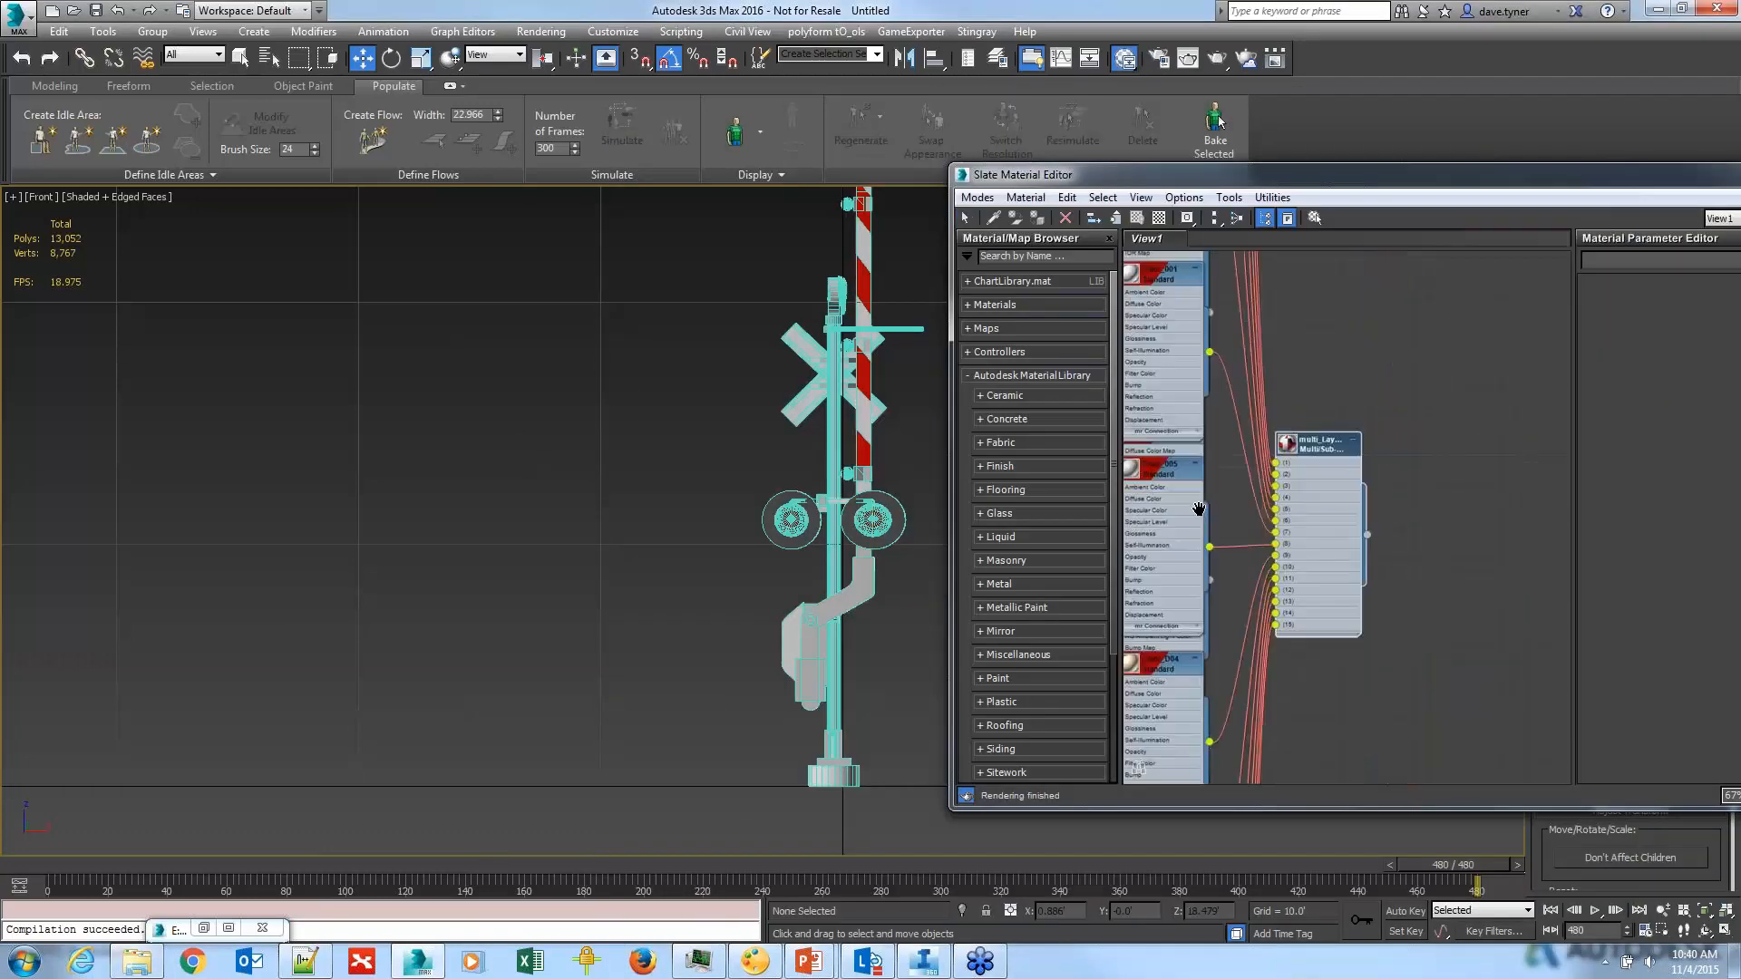
Step: Examine the Multi/Sub-Object material's child nodes in View1, comparing the converted materials with the original ones
scroll(1198, 510, down, 3)
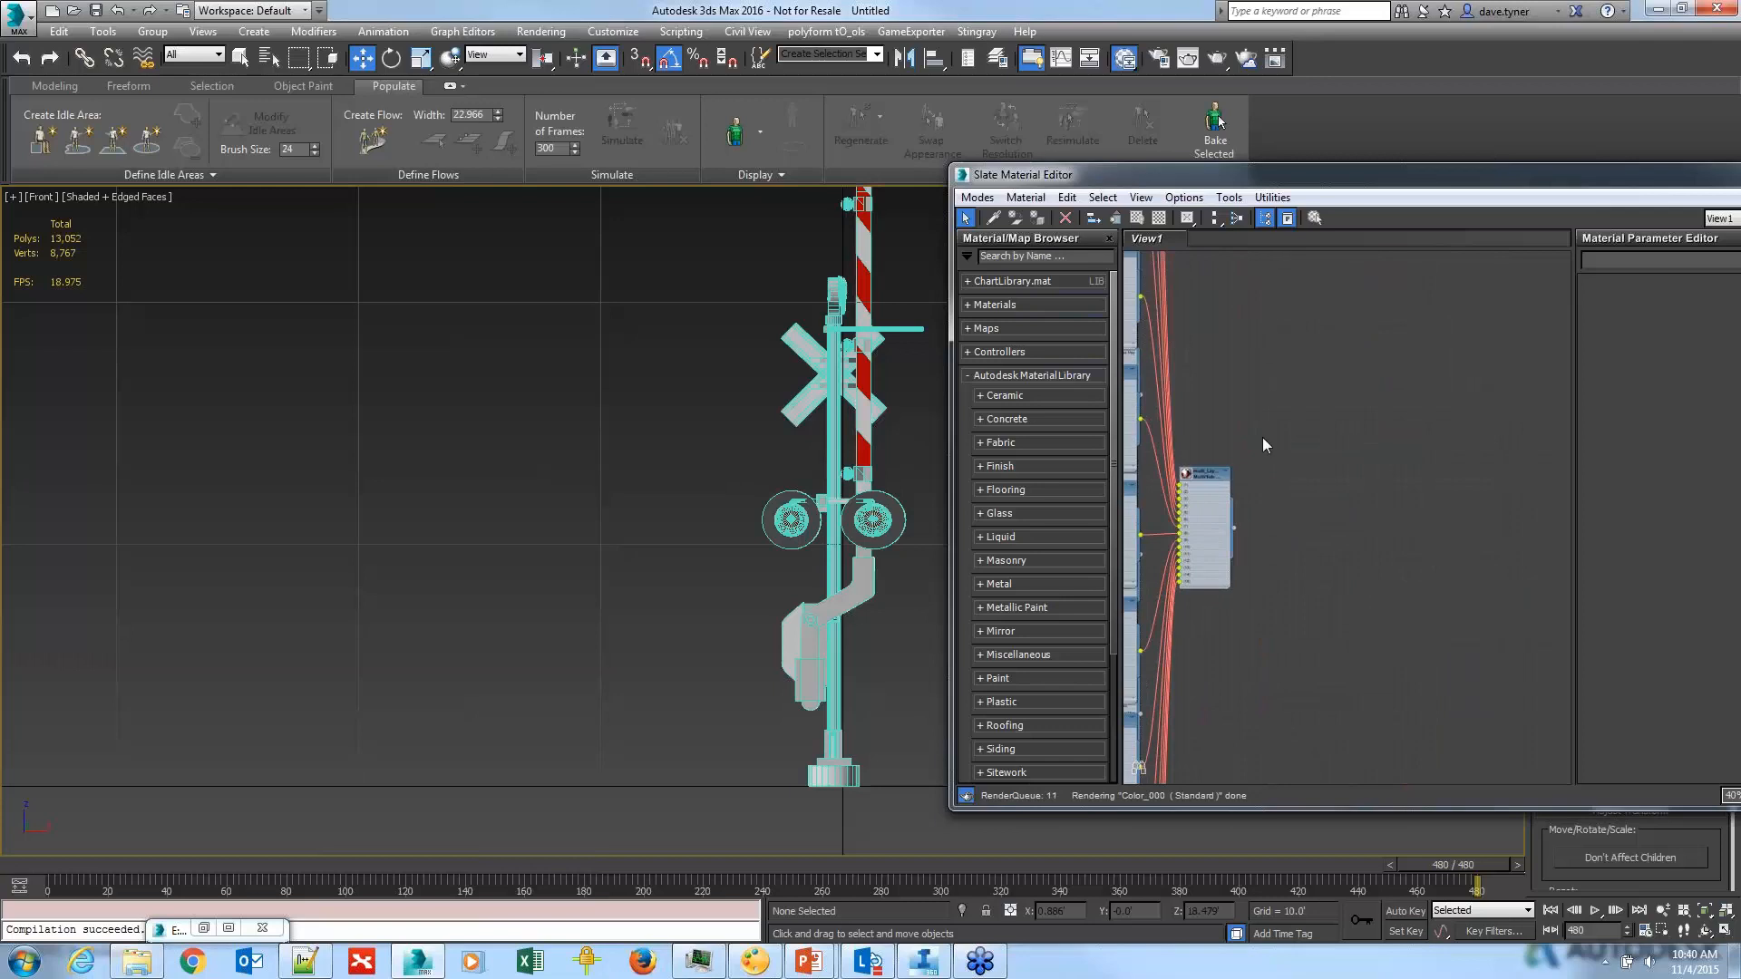
click(1229, 472)
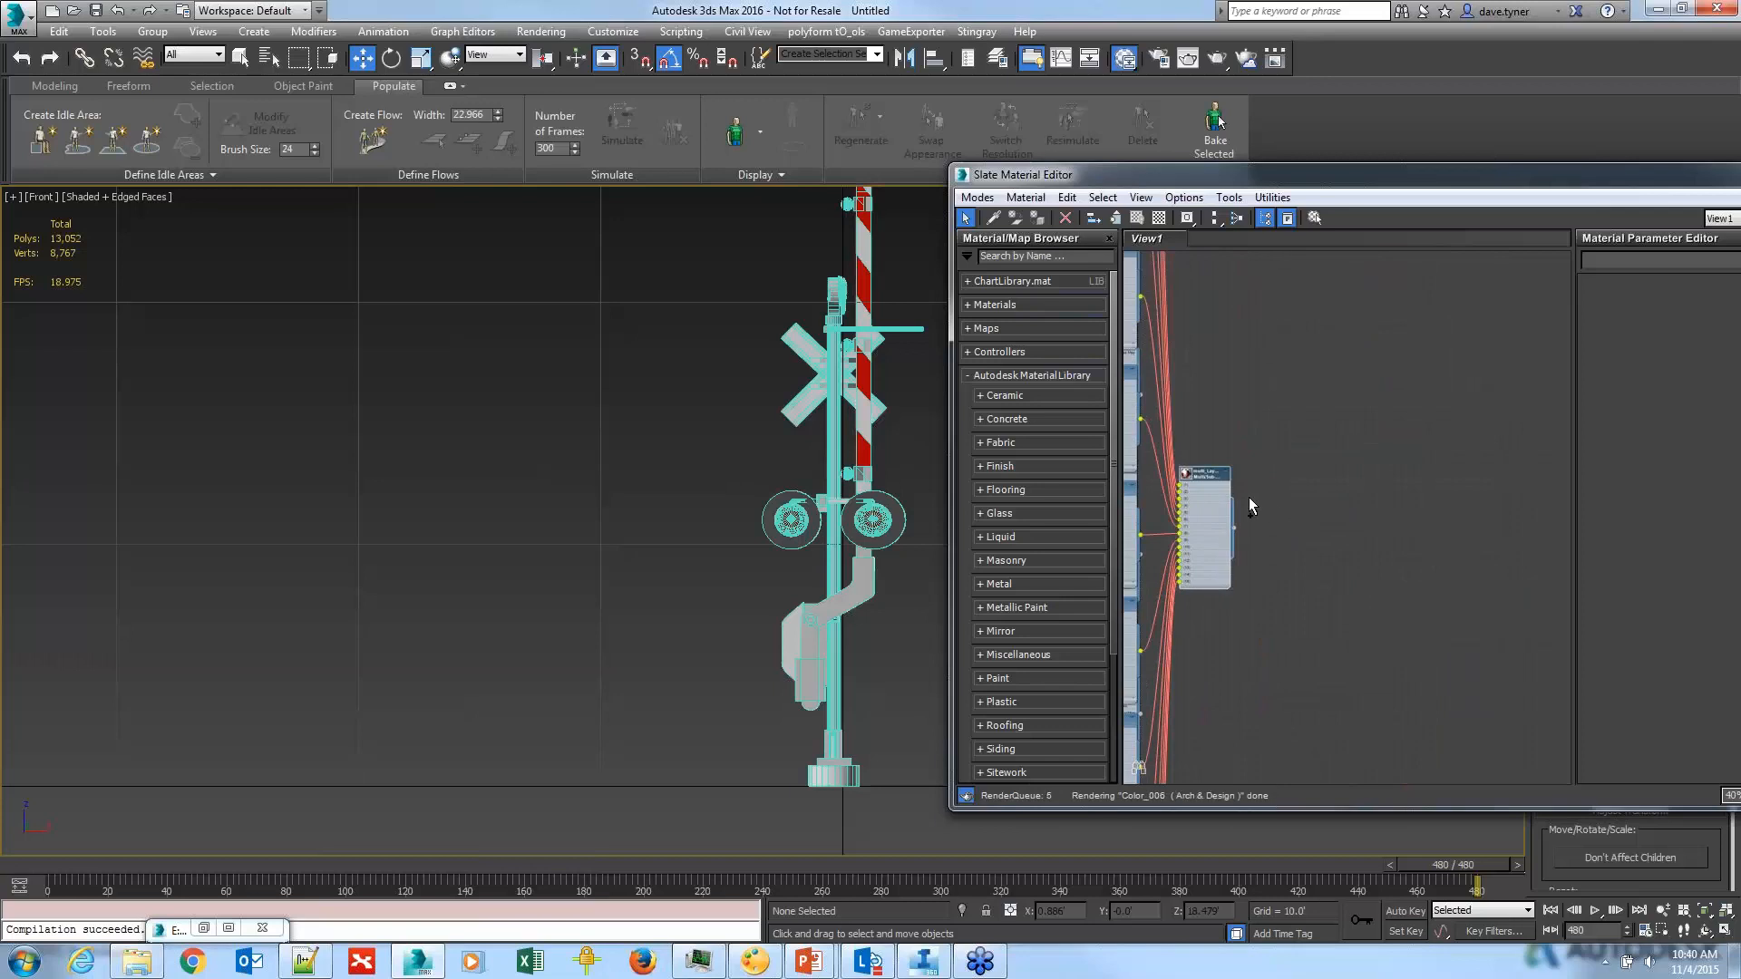
key(ctrl+c)
middle_drag(1228, 471, 1417, 471)
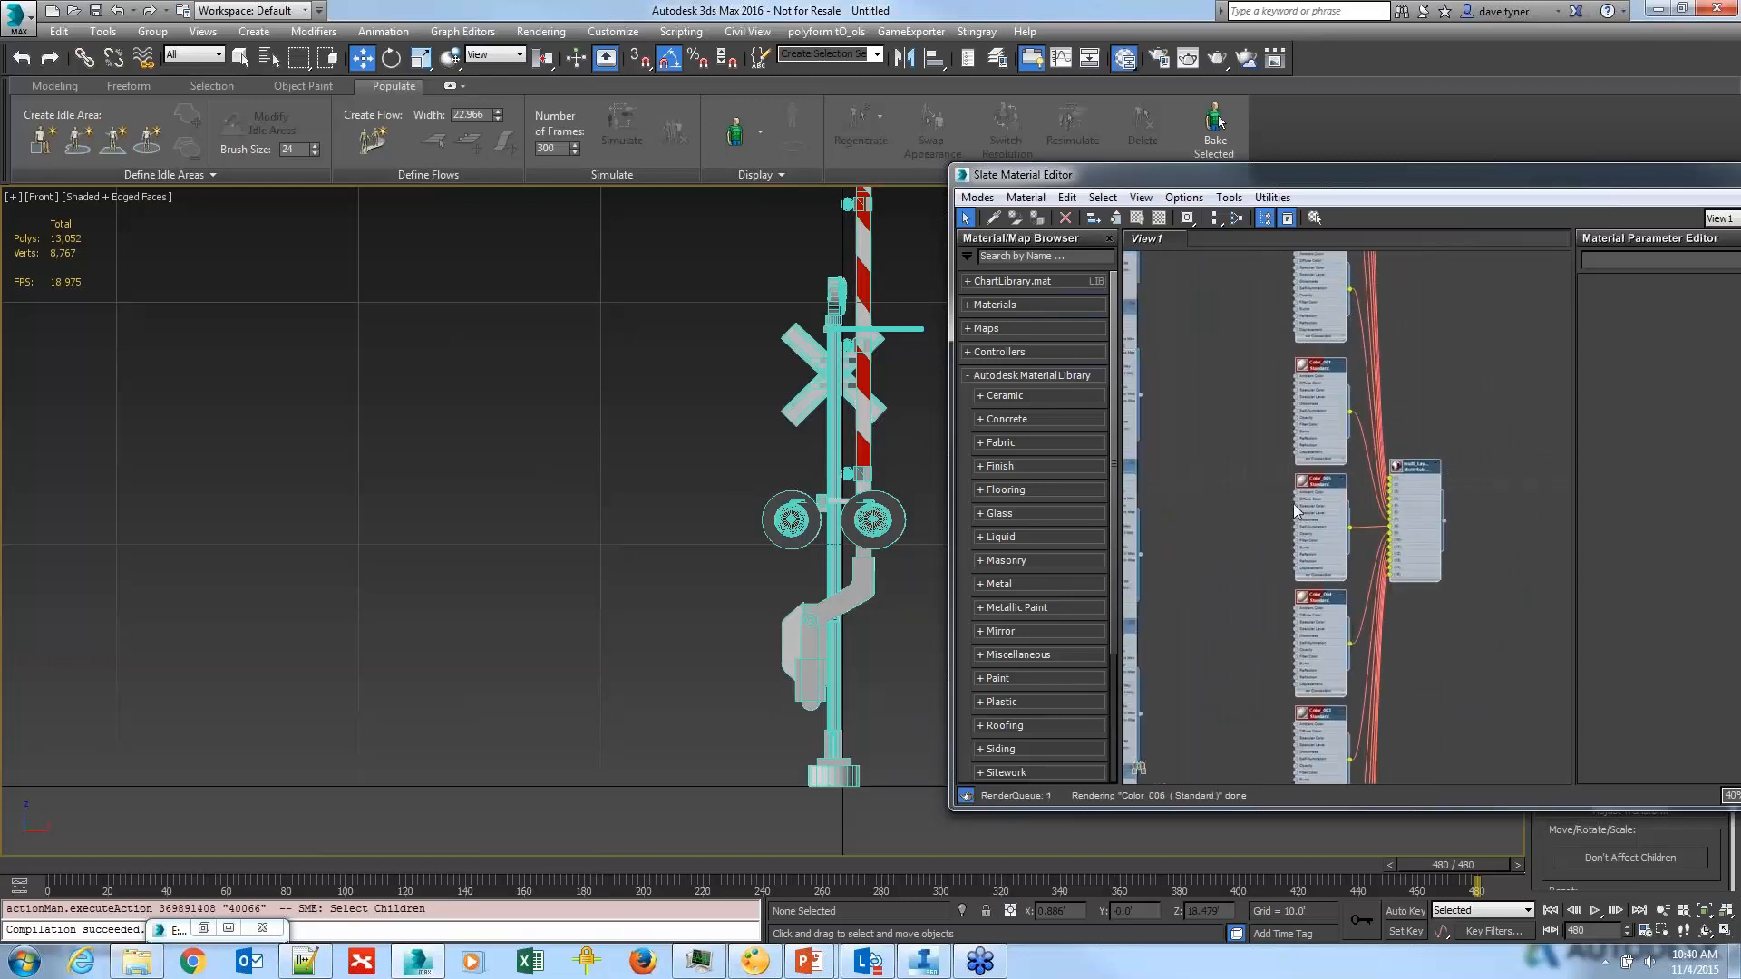
scroll(1282, 501, up, 4)
middle_drag(1231, 516, 1481, 489)
scroll(1274, 505, down, 2)
middle_drag(1274, 506, 1468, 508)
scroll(1324, 435, up, 3)
scroll(1347, 419, down, 8)
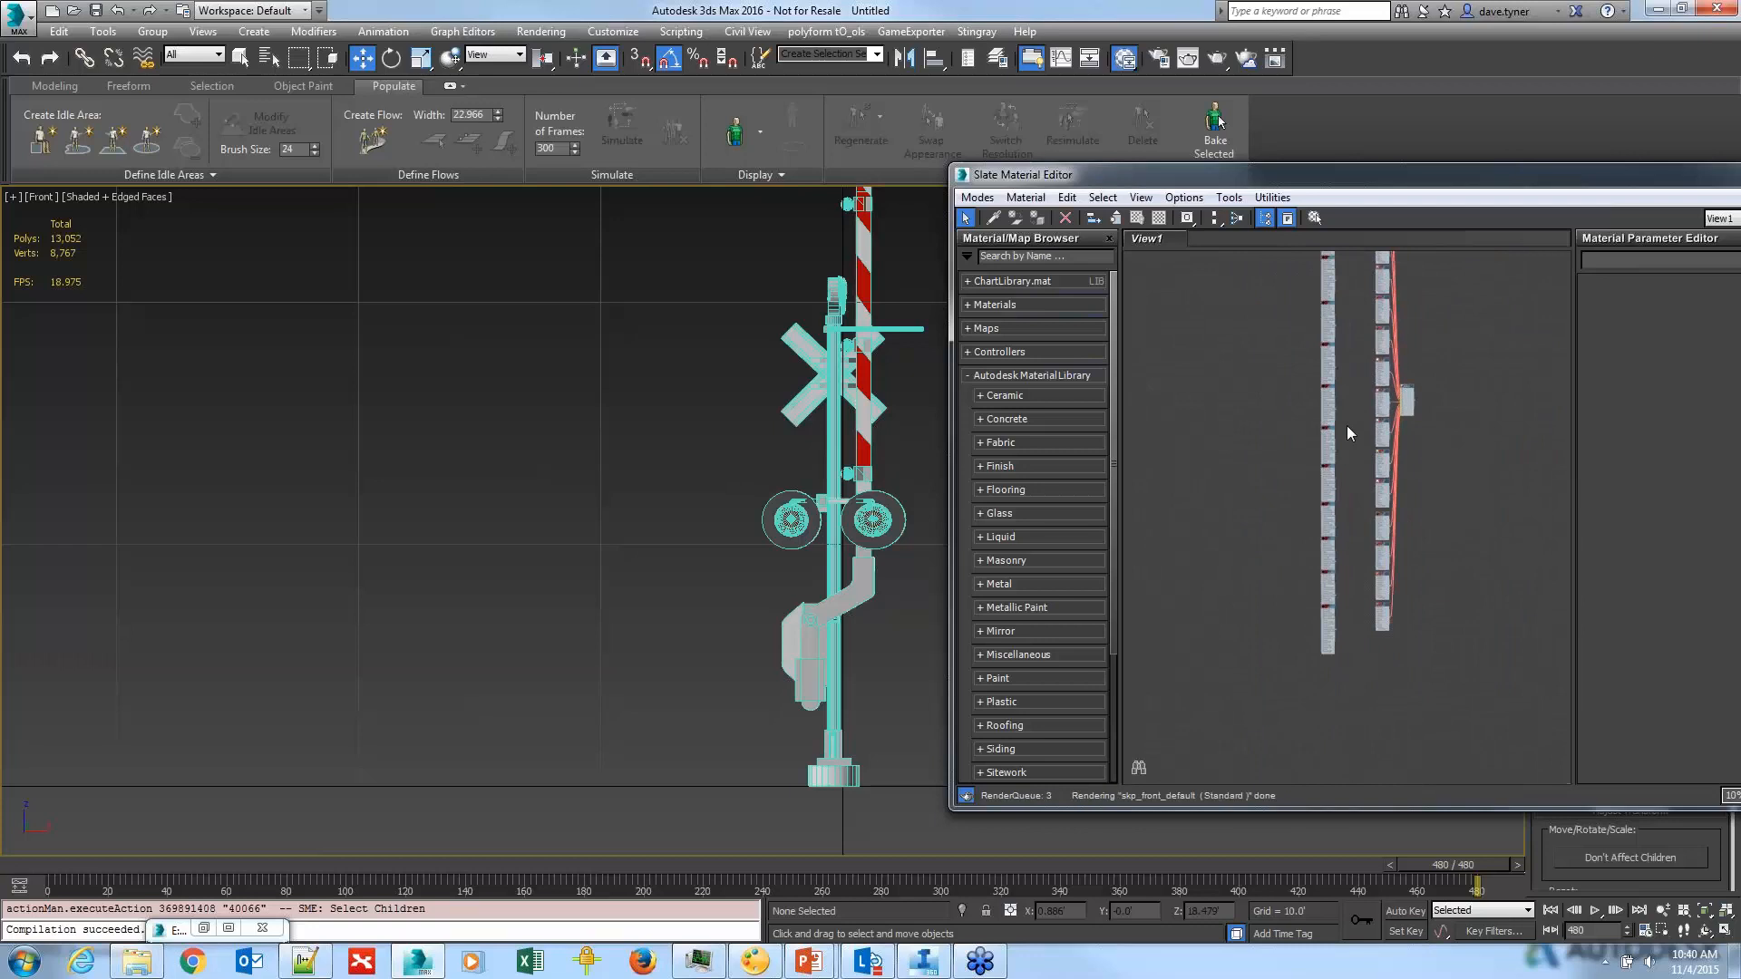
scroll(1348, 427, up, 1)
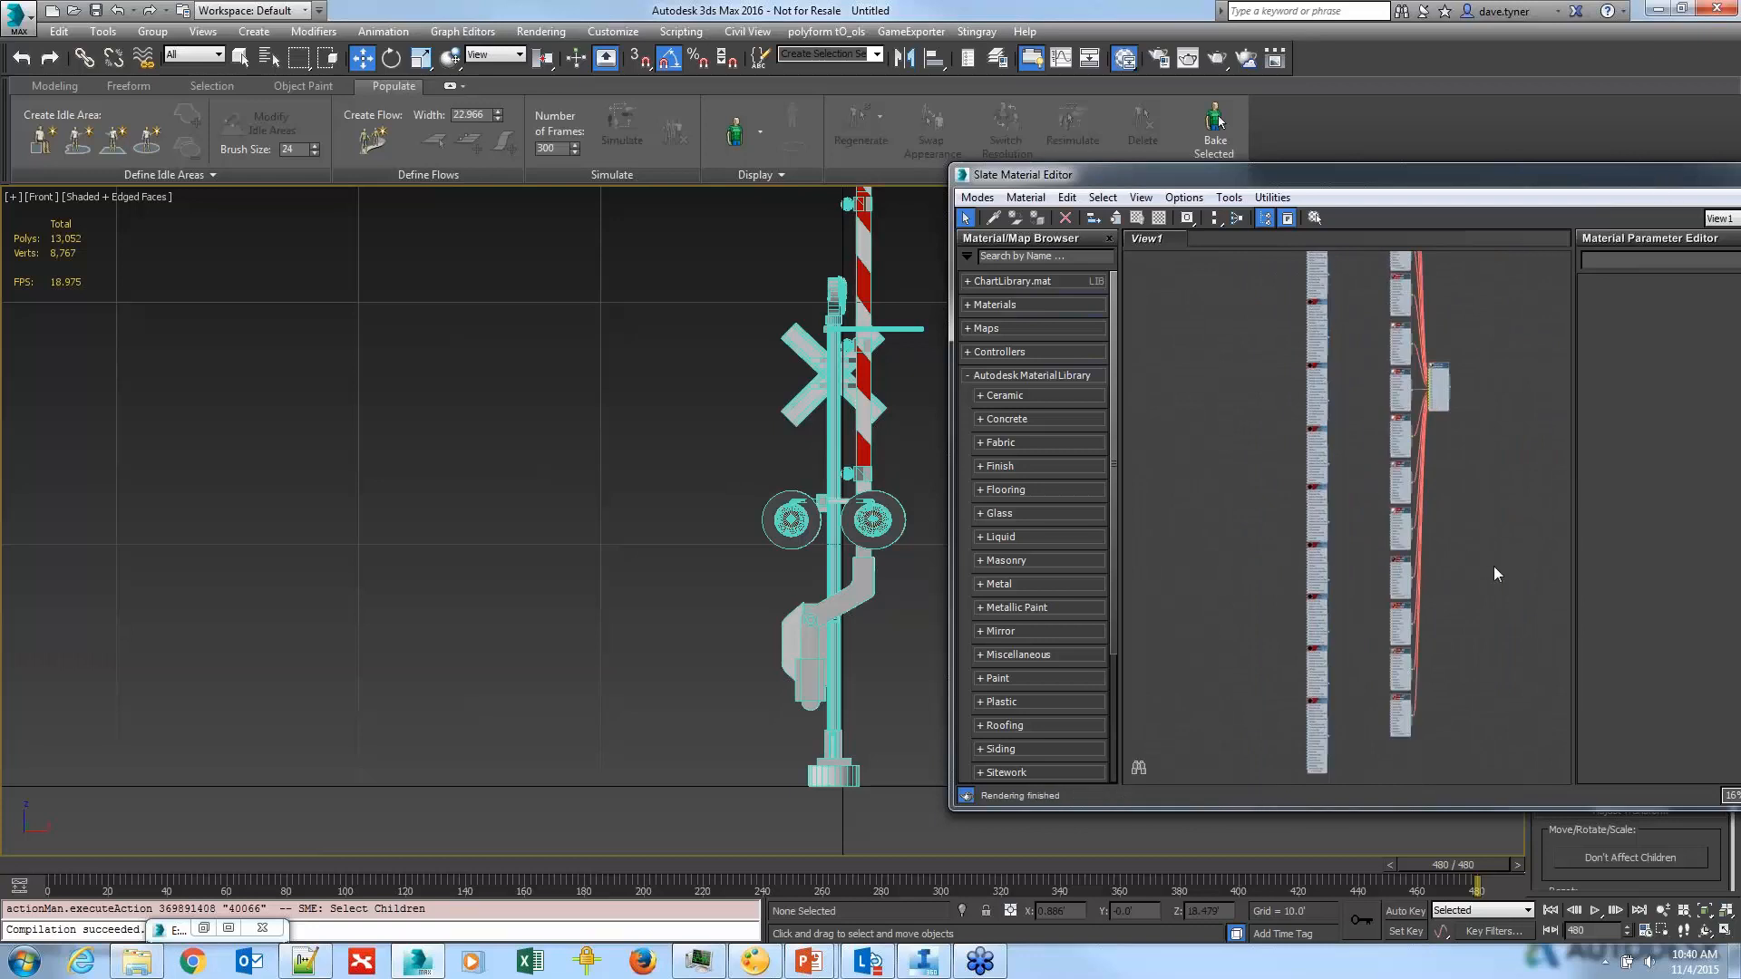
Step: Clear all material nodes from View1 and close the Slate Material Editor
key(ctrl+a)
key(Delete)
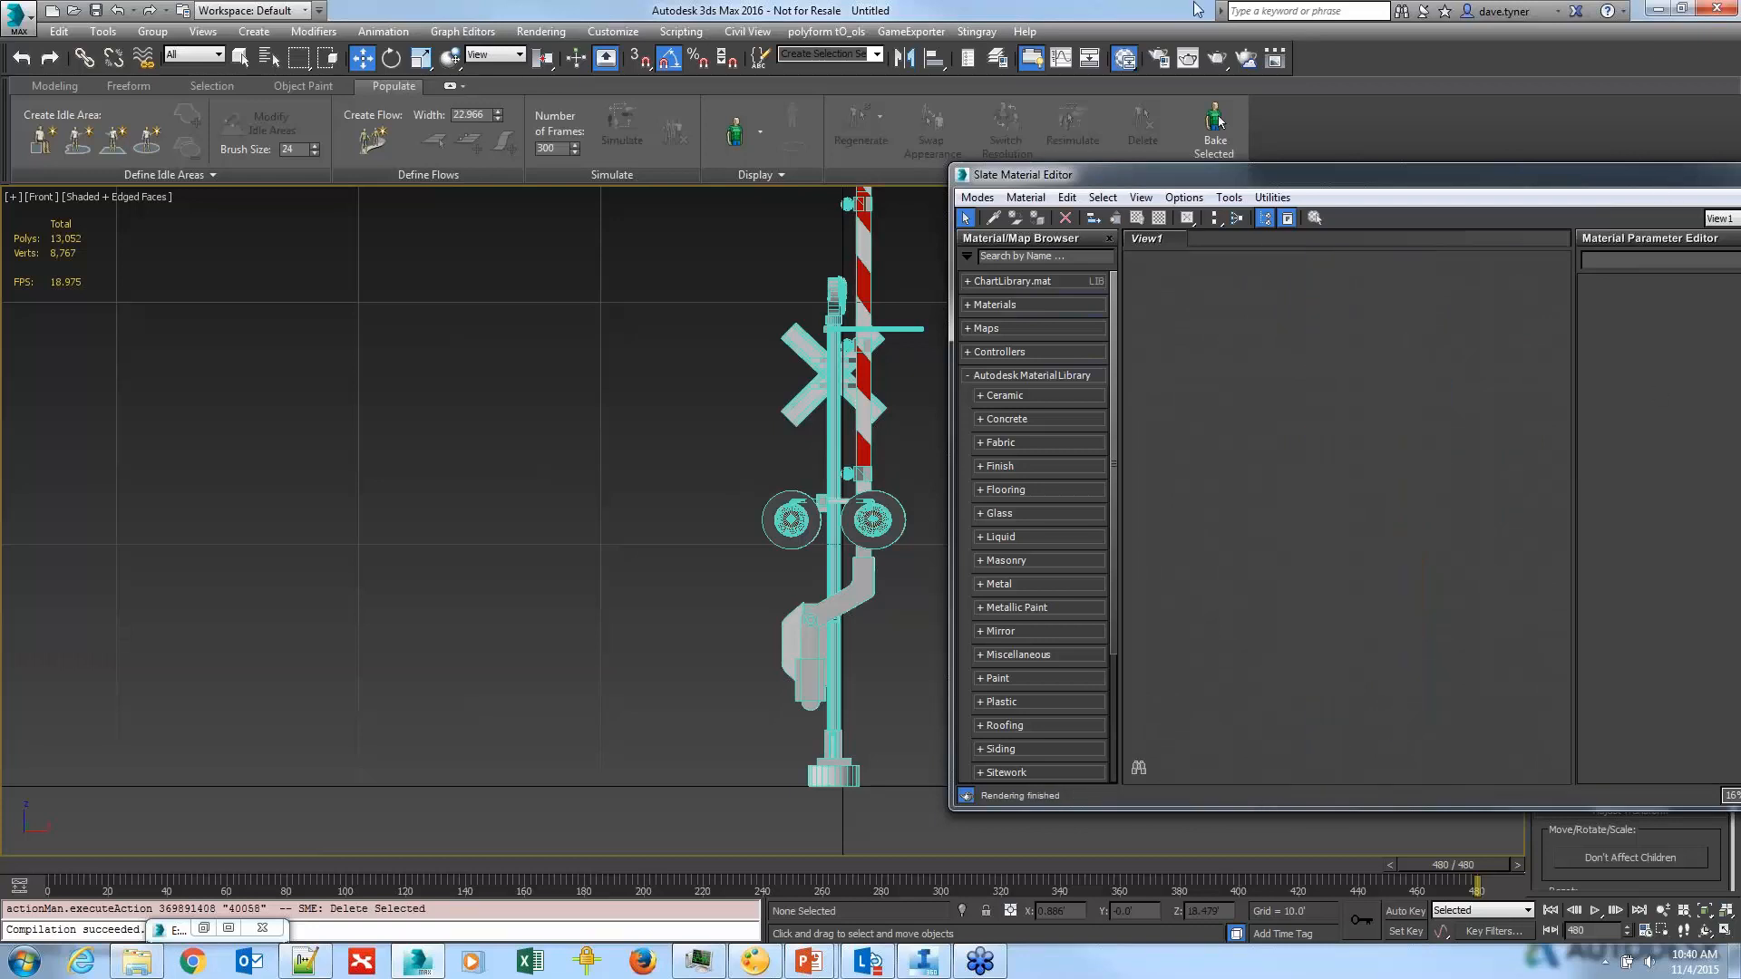
drag(1460, 185, 1086, 201)
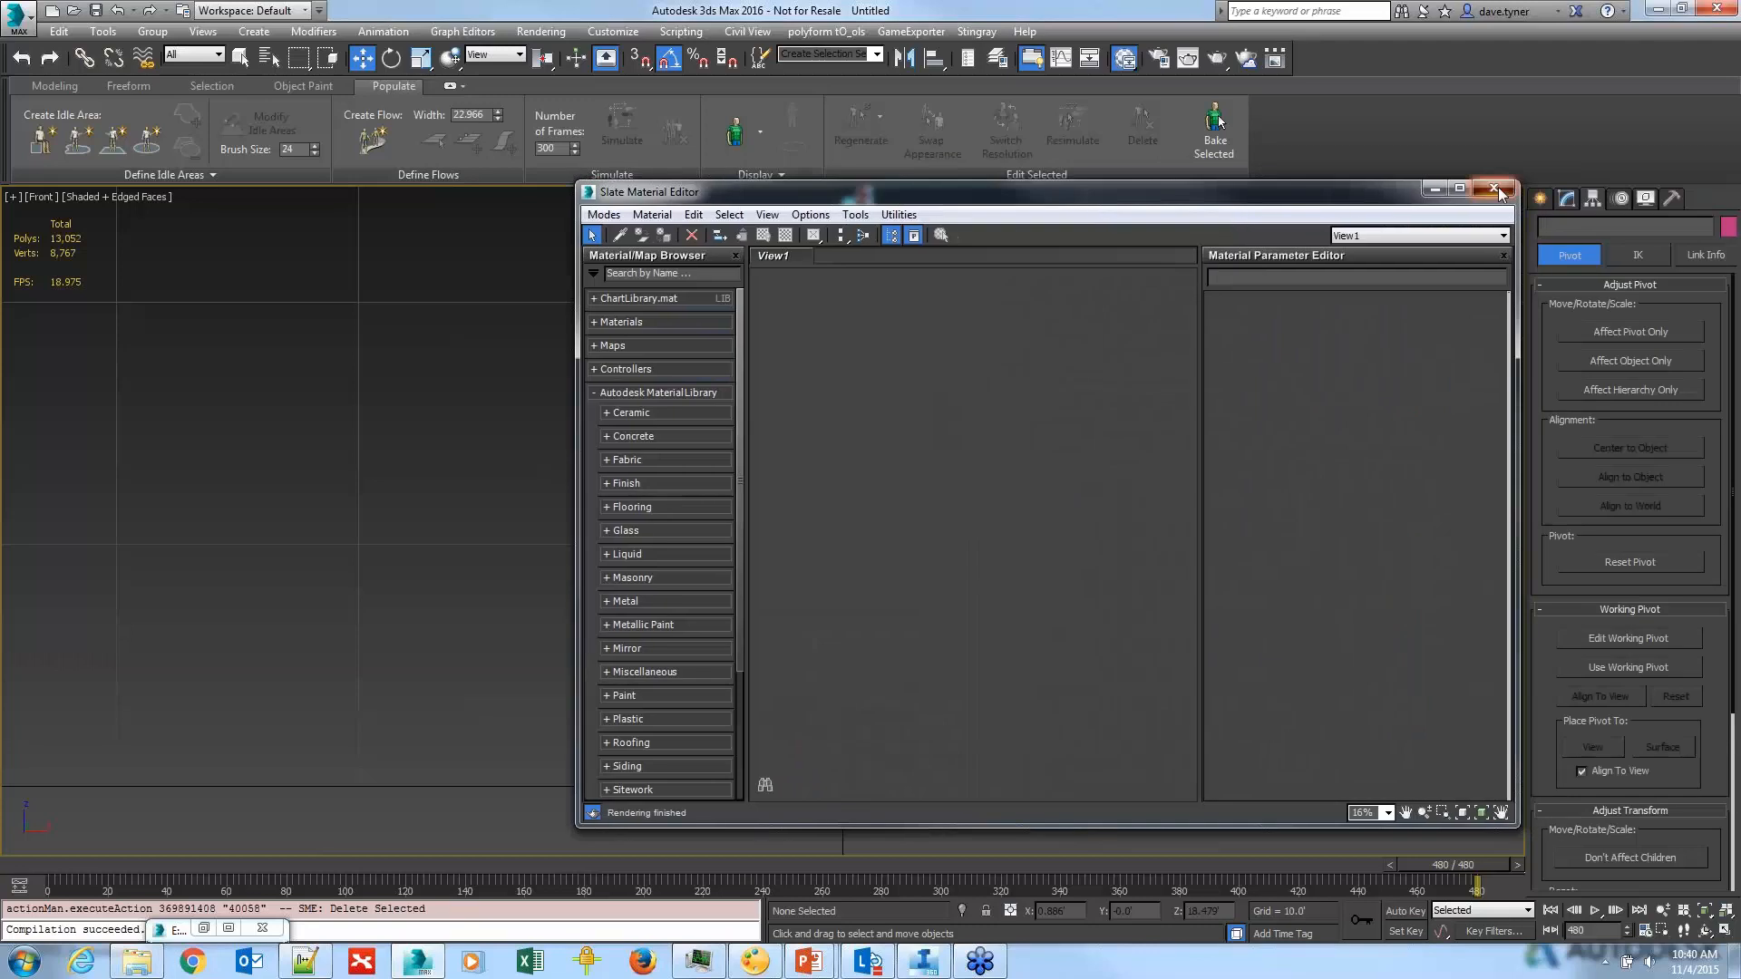
click(1493, 189)
Step: Export the scene as Autodesk Collada again, replacing rrGate_trimbleWebnar02.DAE and keeping the Z-up export settings
click(18, 20)
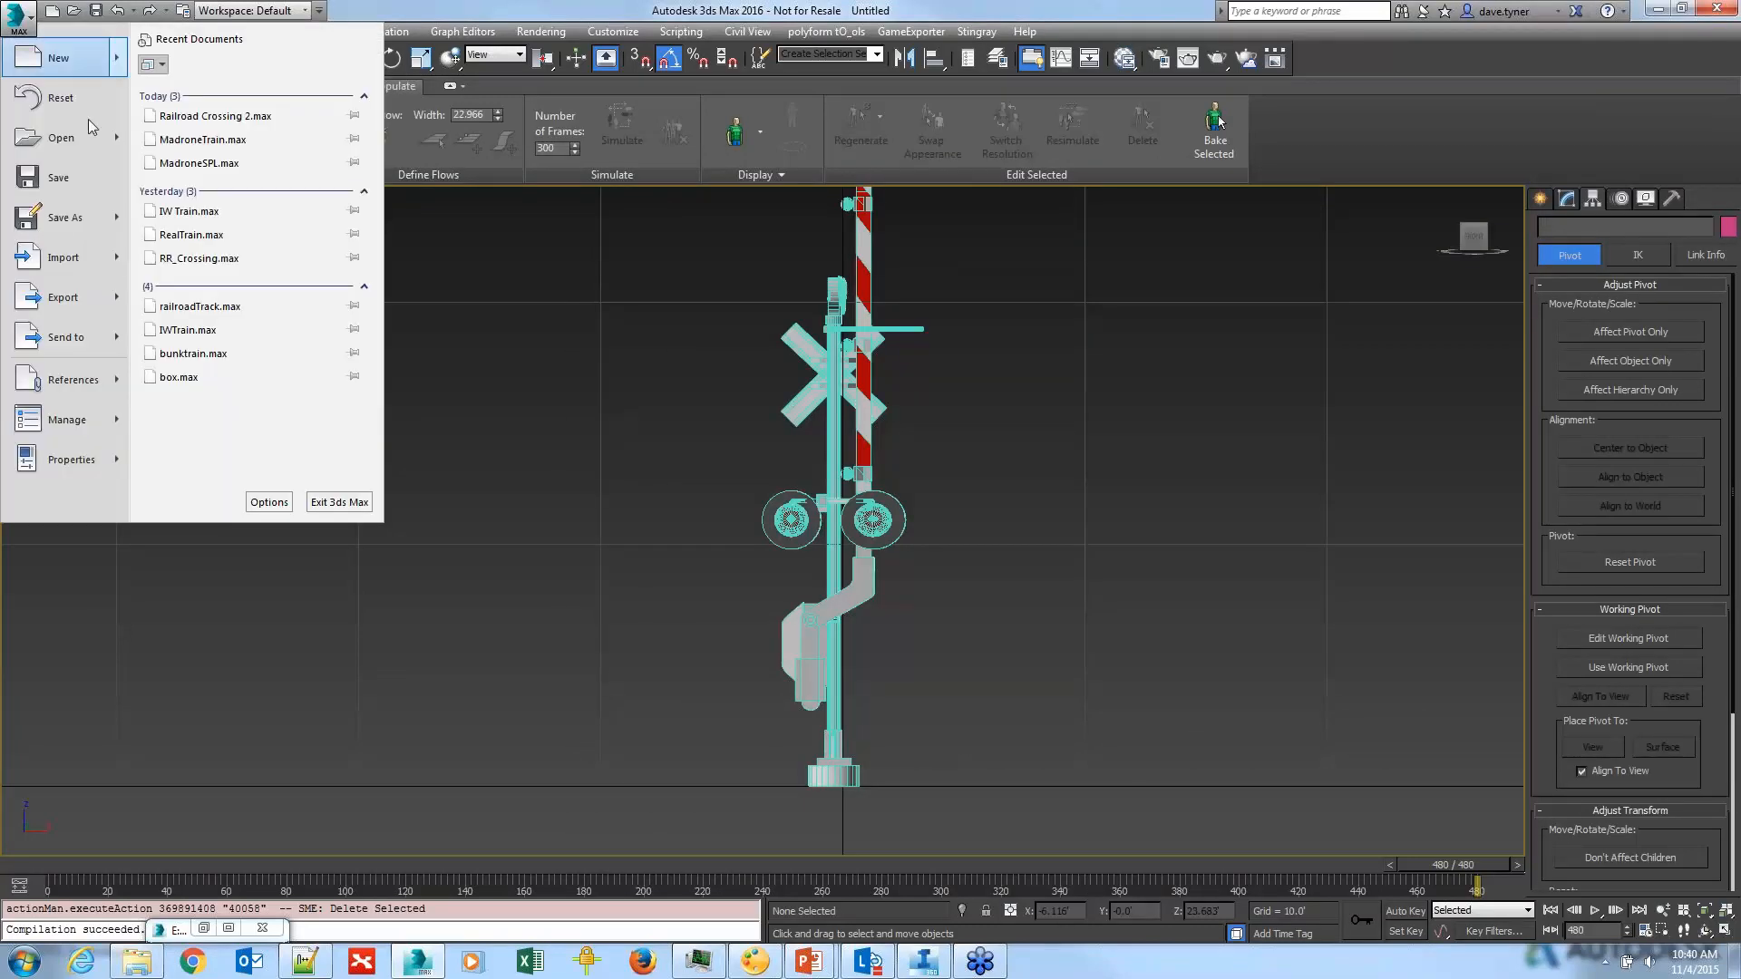
click(56, 300)
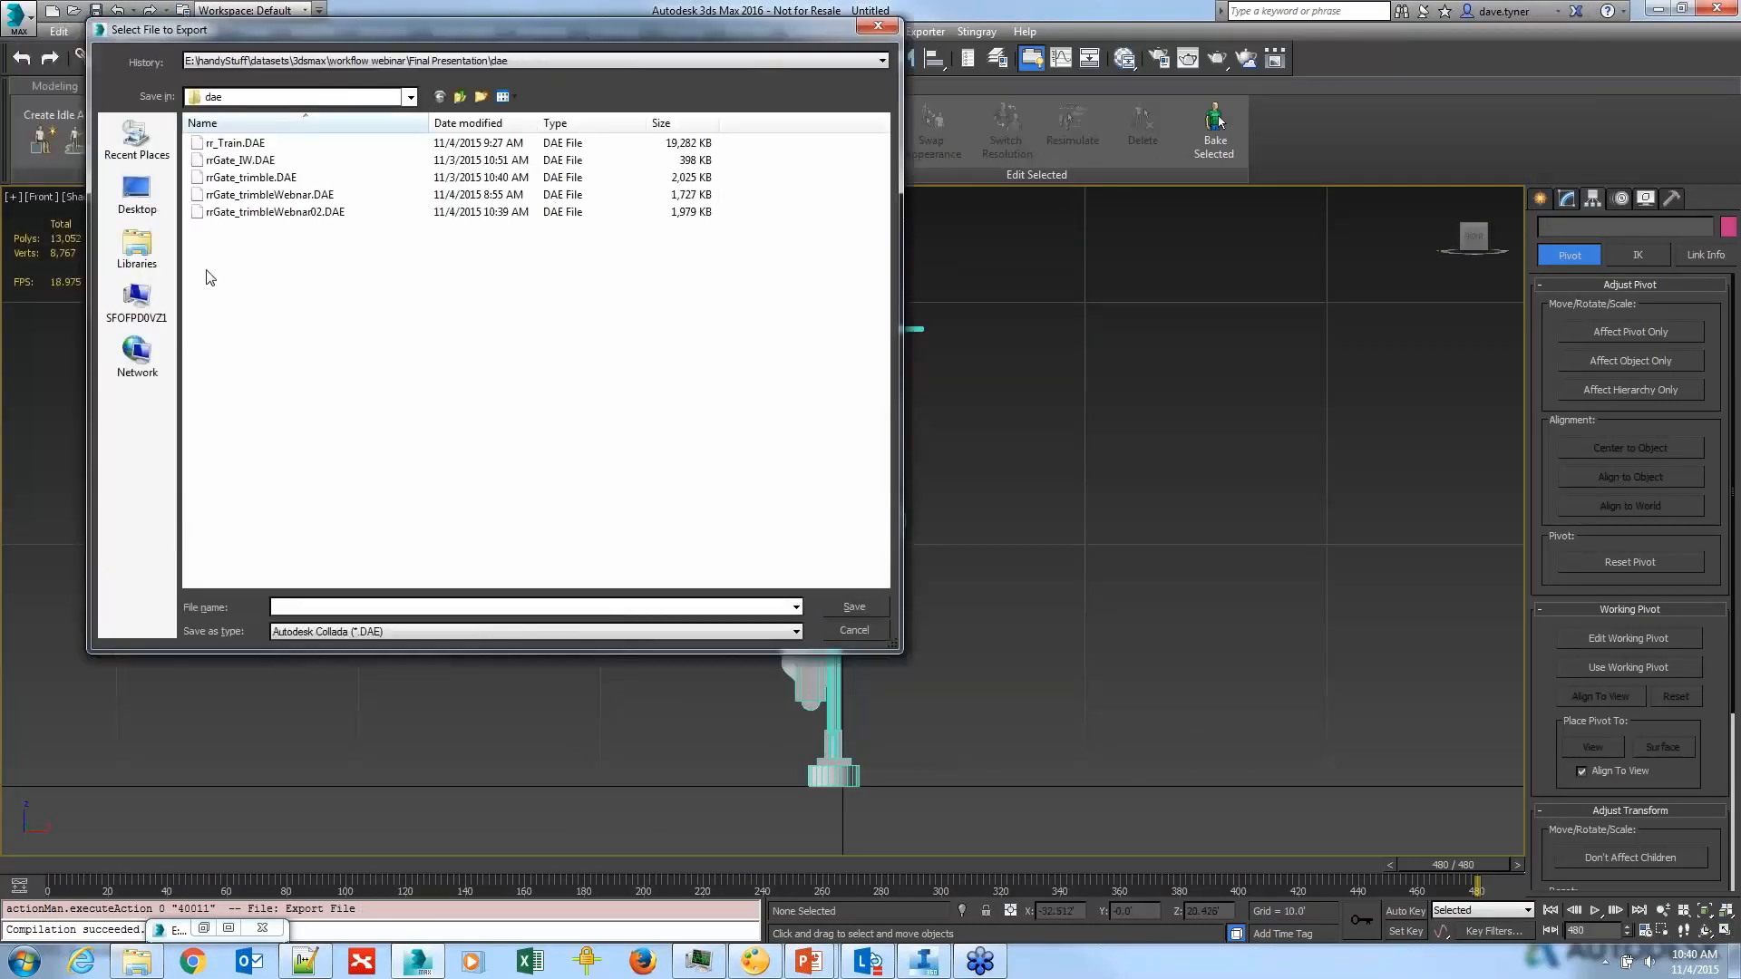
double_click(293, 208)
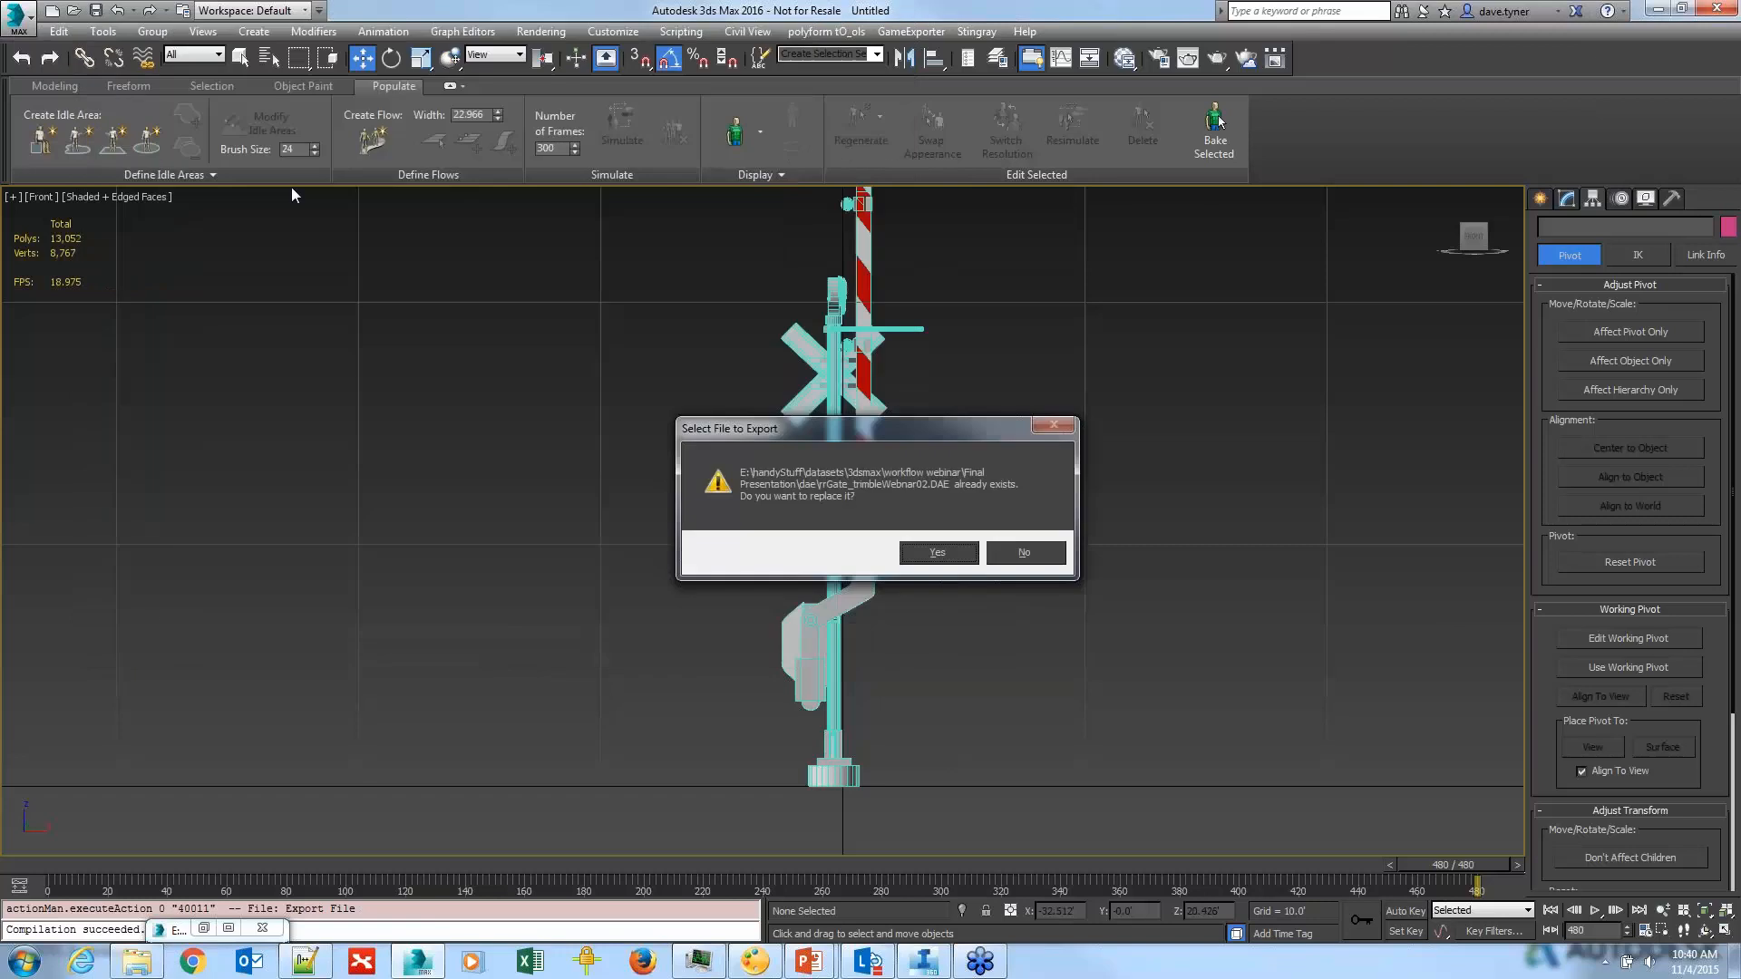
click(937, 553)
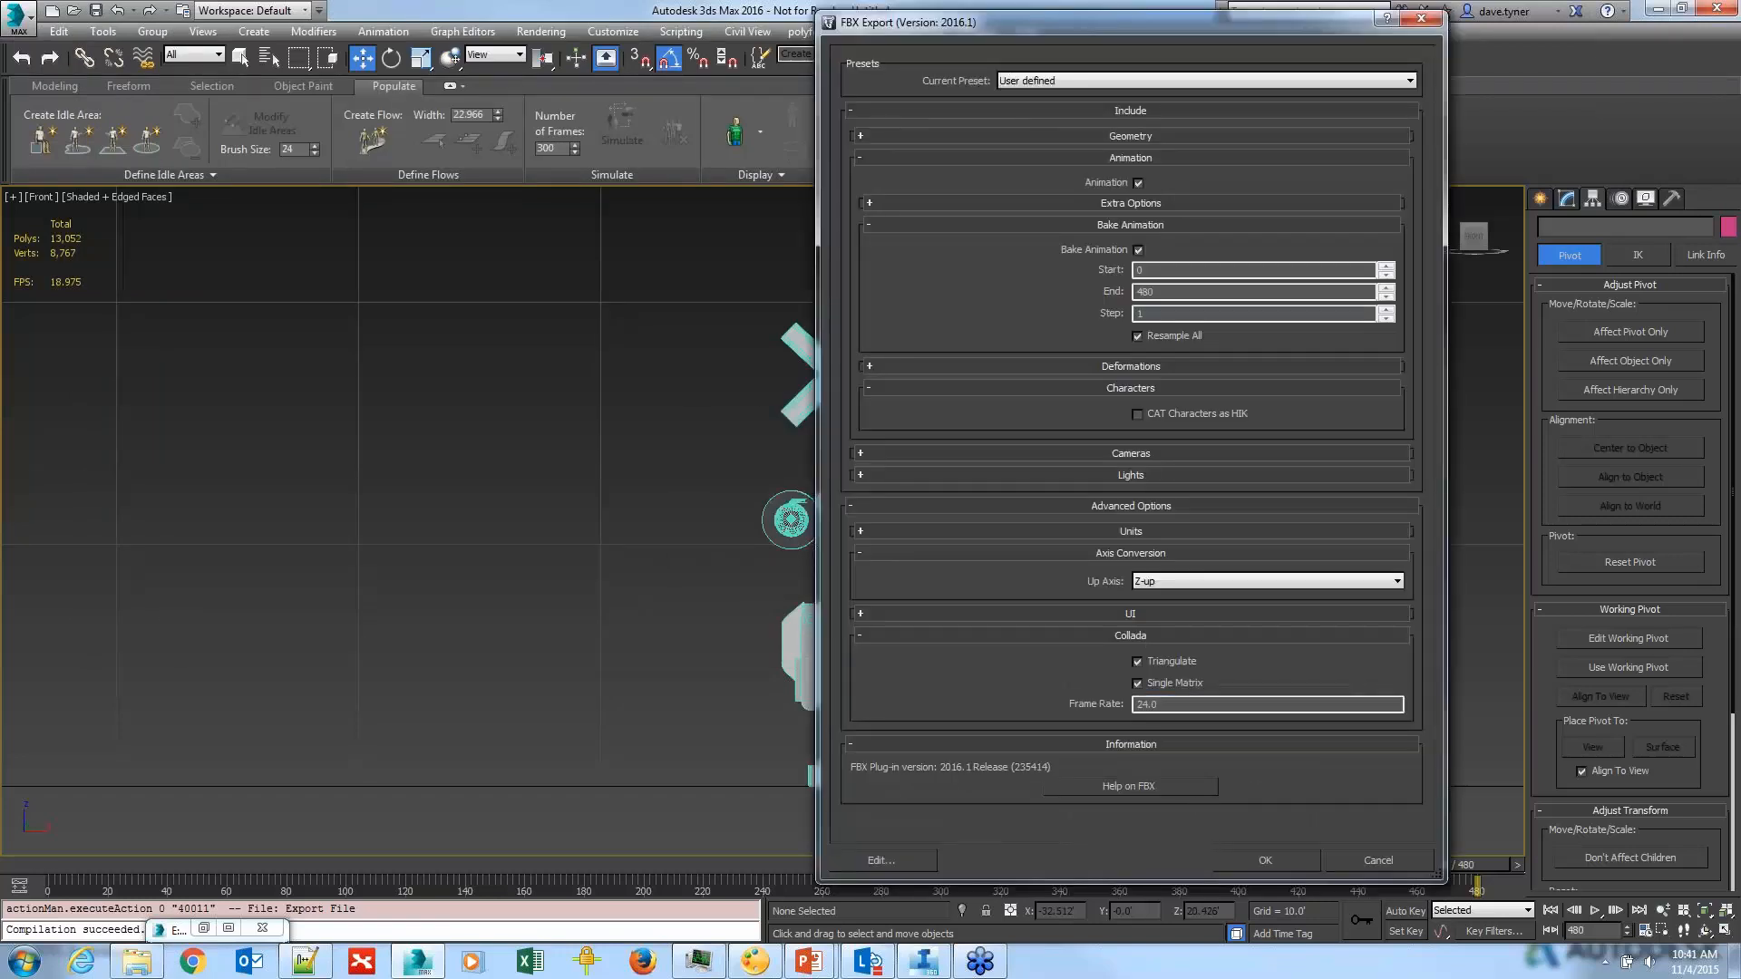
click(1269, 858)
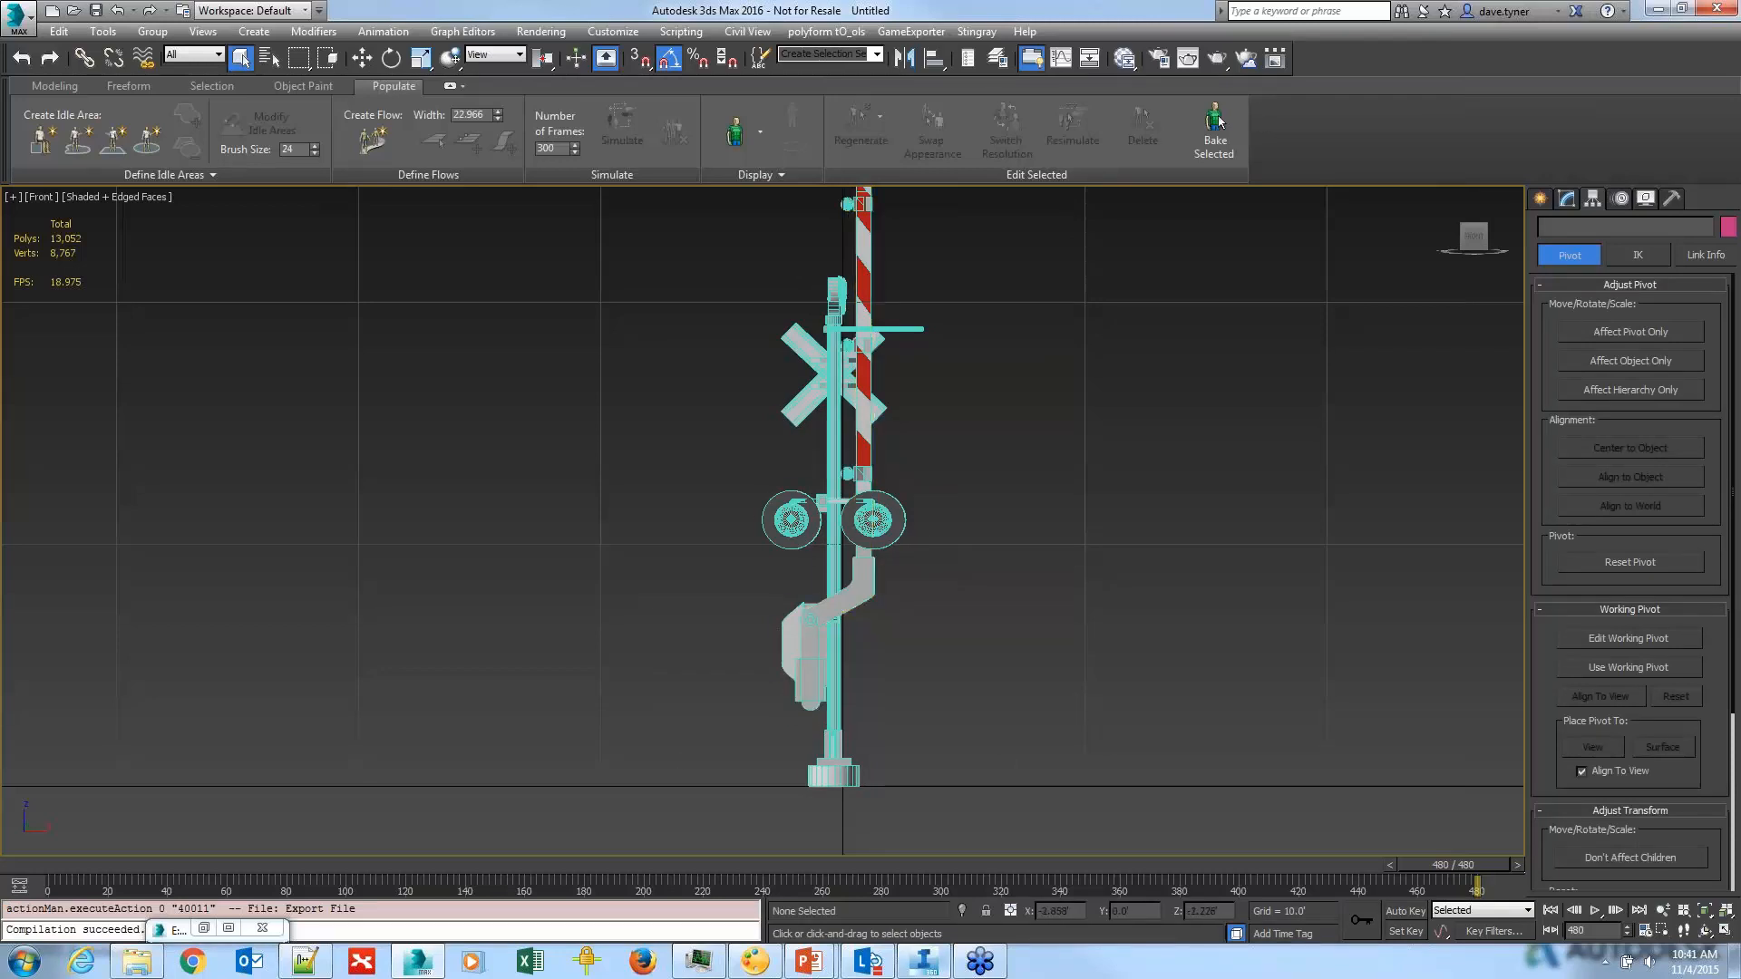
Step: Switch to the Madrone model in InfraWorks 360, maximize its window and frame the road intersection beside the grass area up close
mouse_move(933, 969)
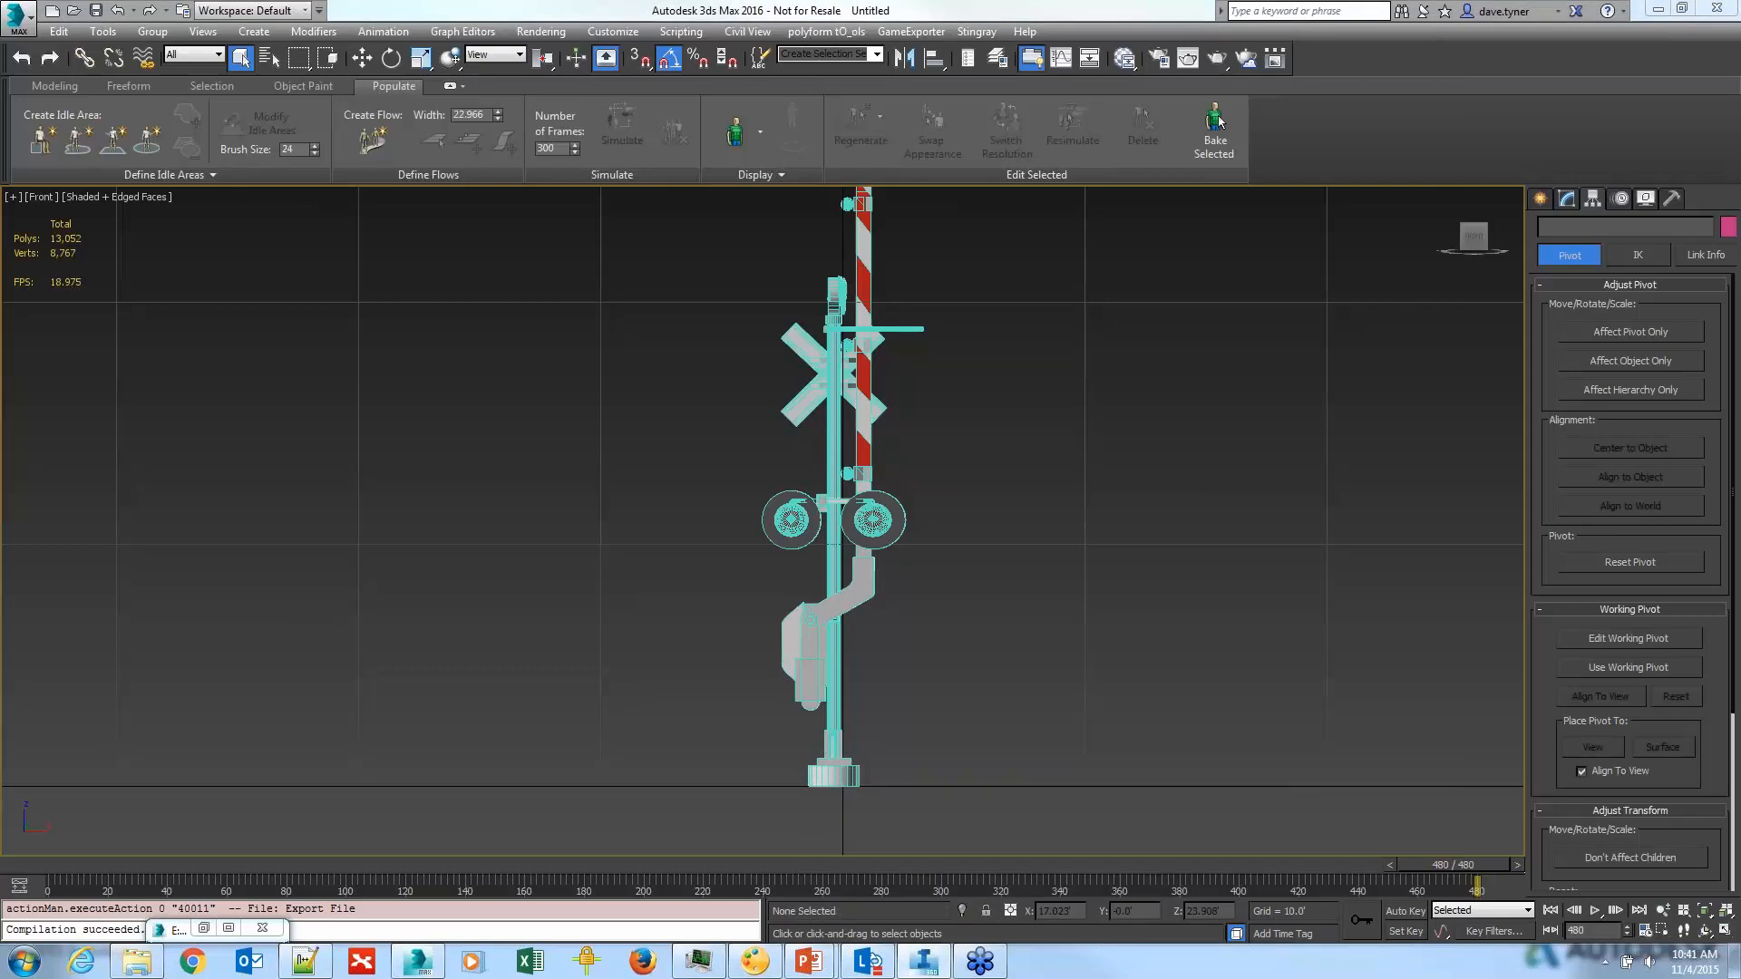
drag(1740, 176, 705, 106)
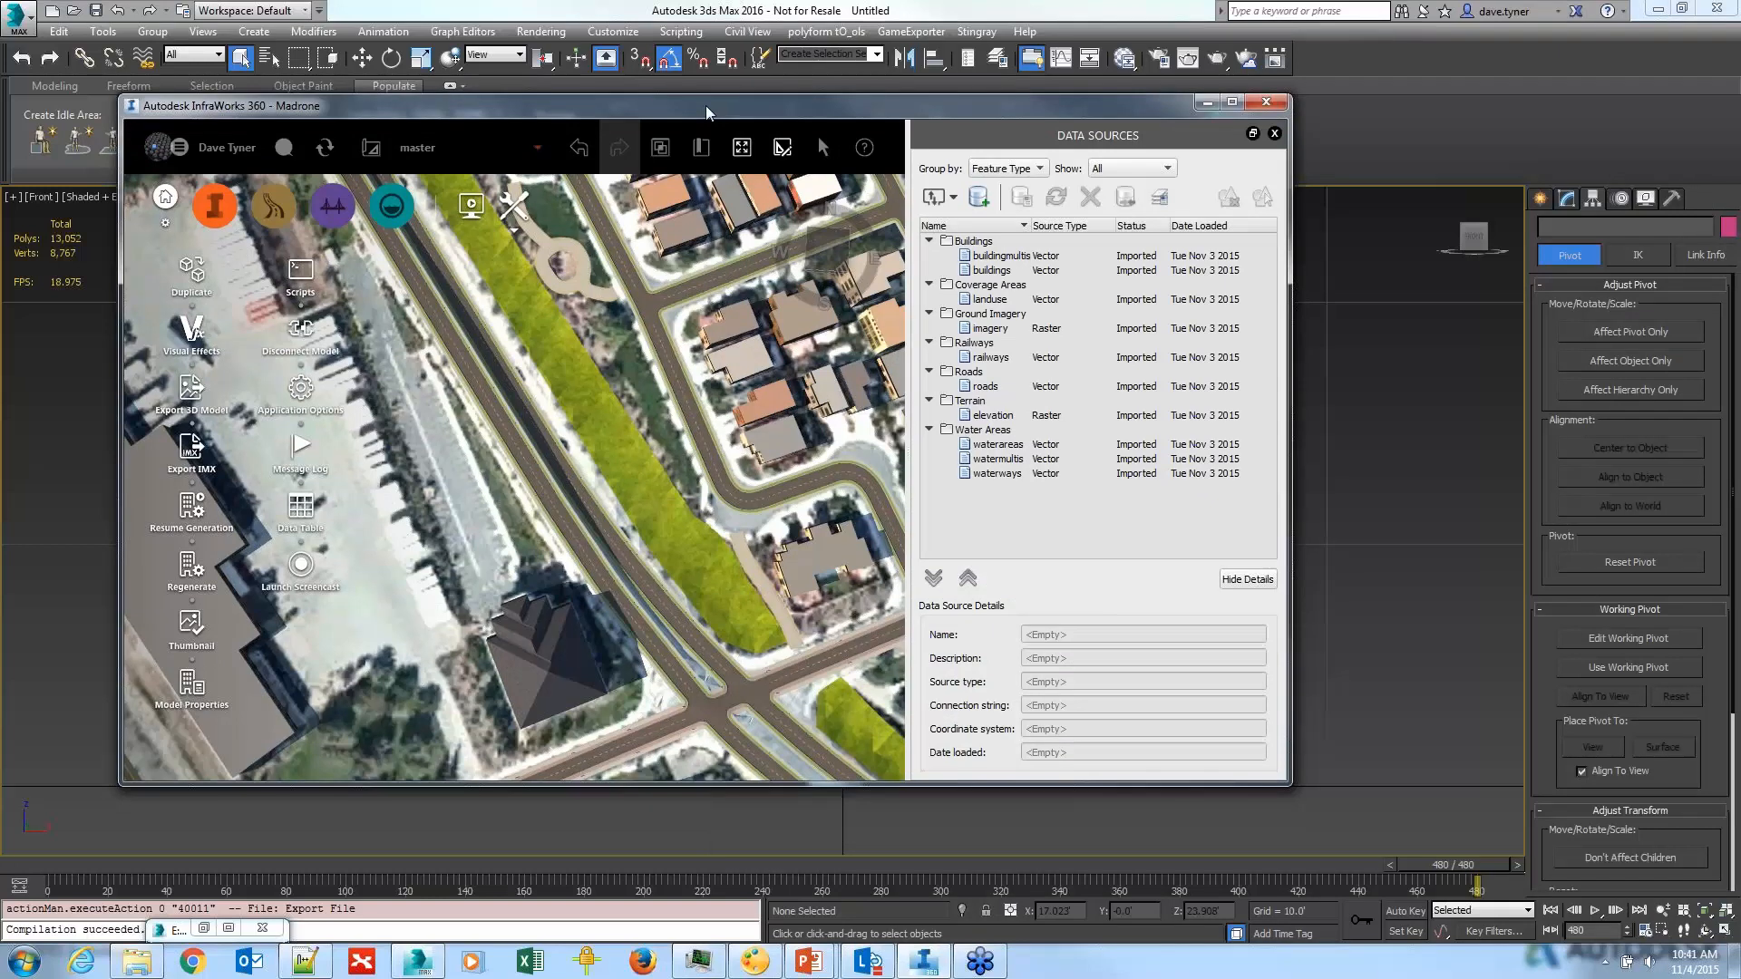
double_click(705, 106)
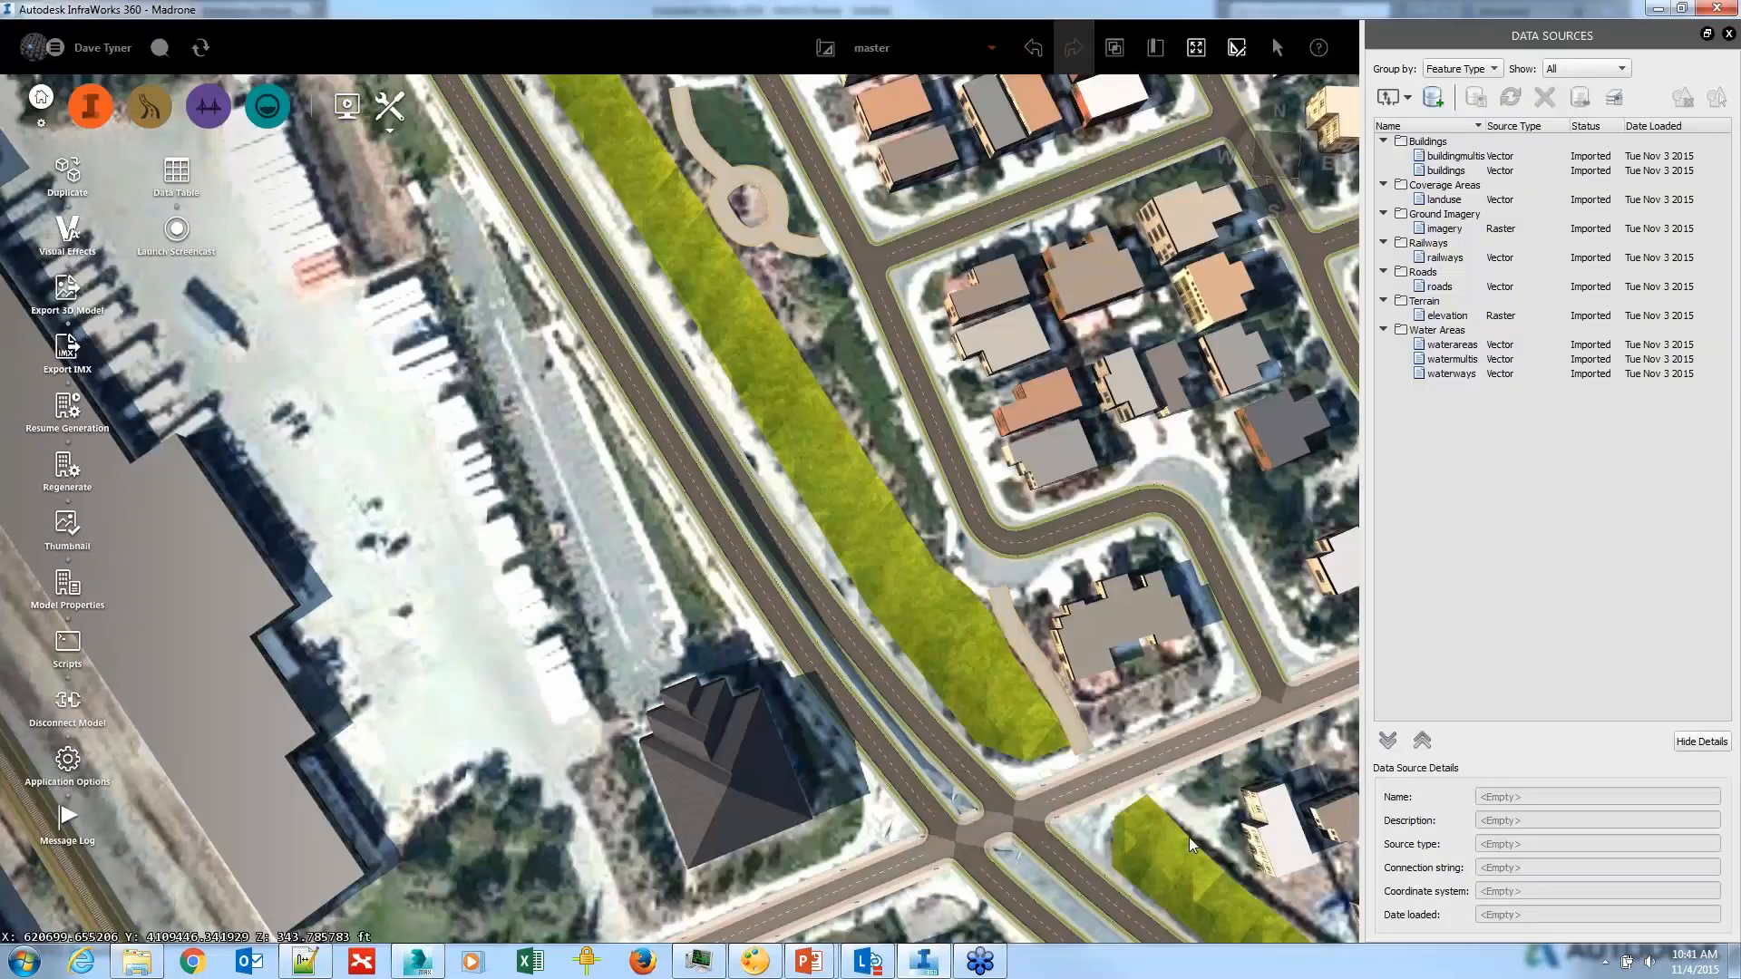
middle_drag(1138, 850, 897, 742)
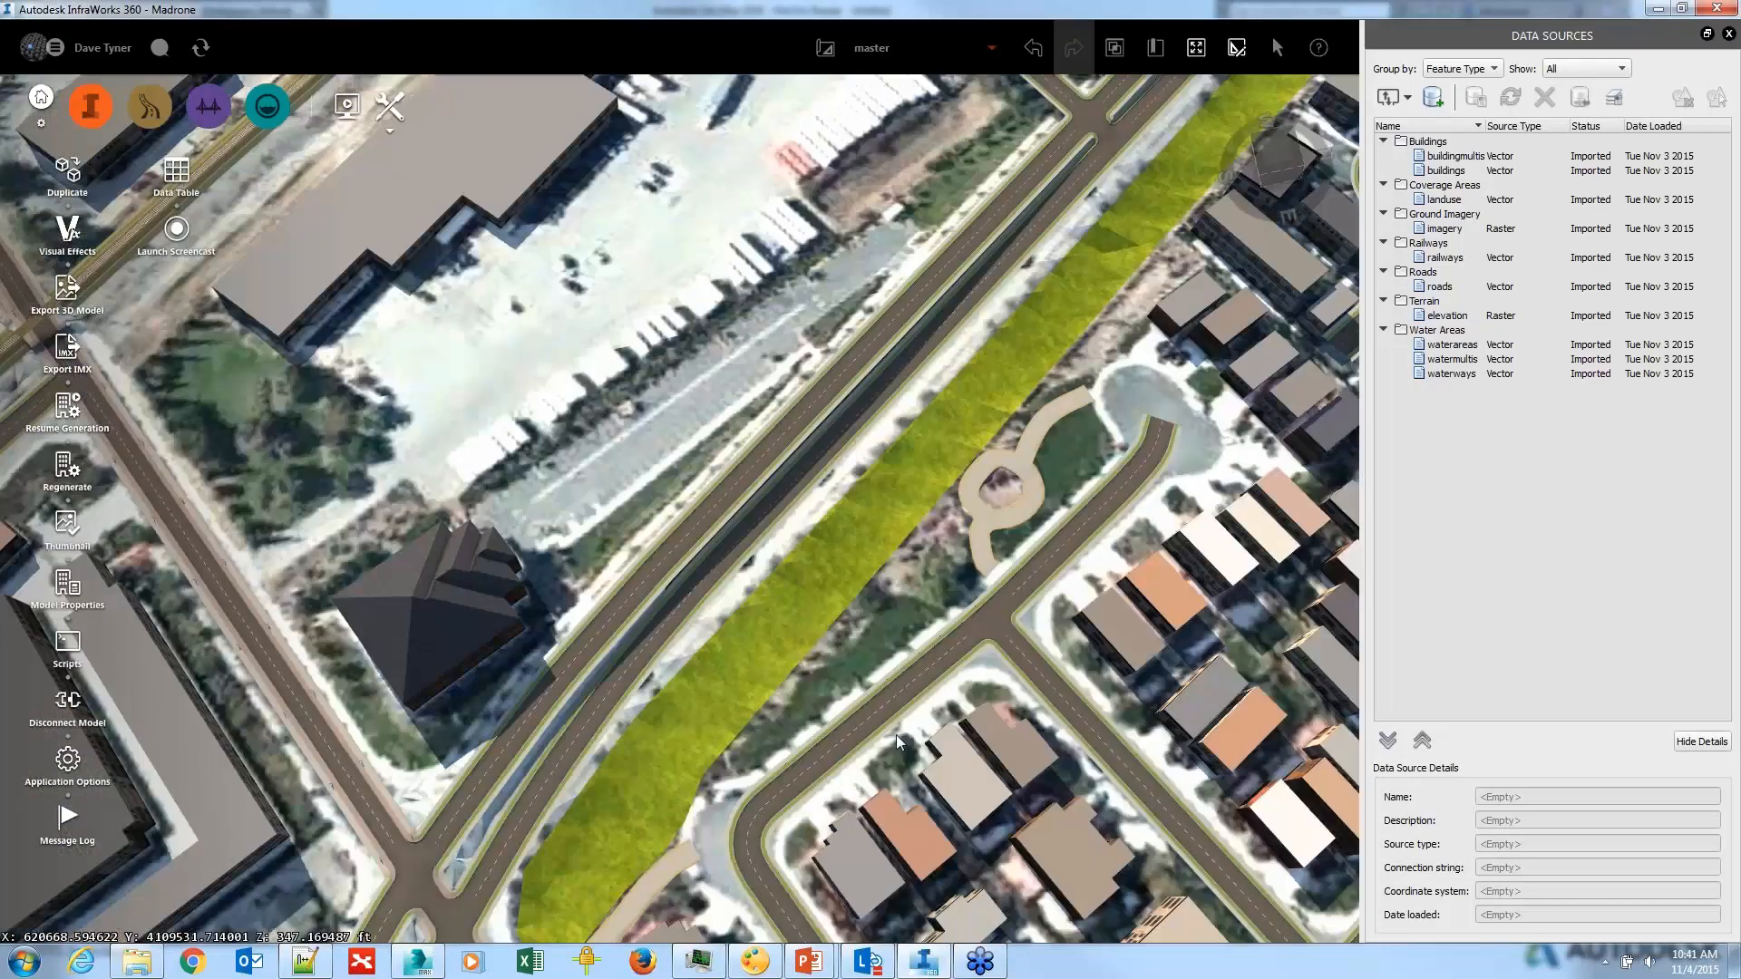
drag(896, 736, 574, 751)
middle_drag(574, 751, 835, 607)
scroll(752, 631, up, 5)
scroll(887, 542, up, 3)
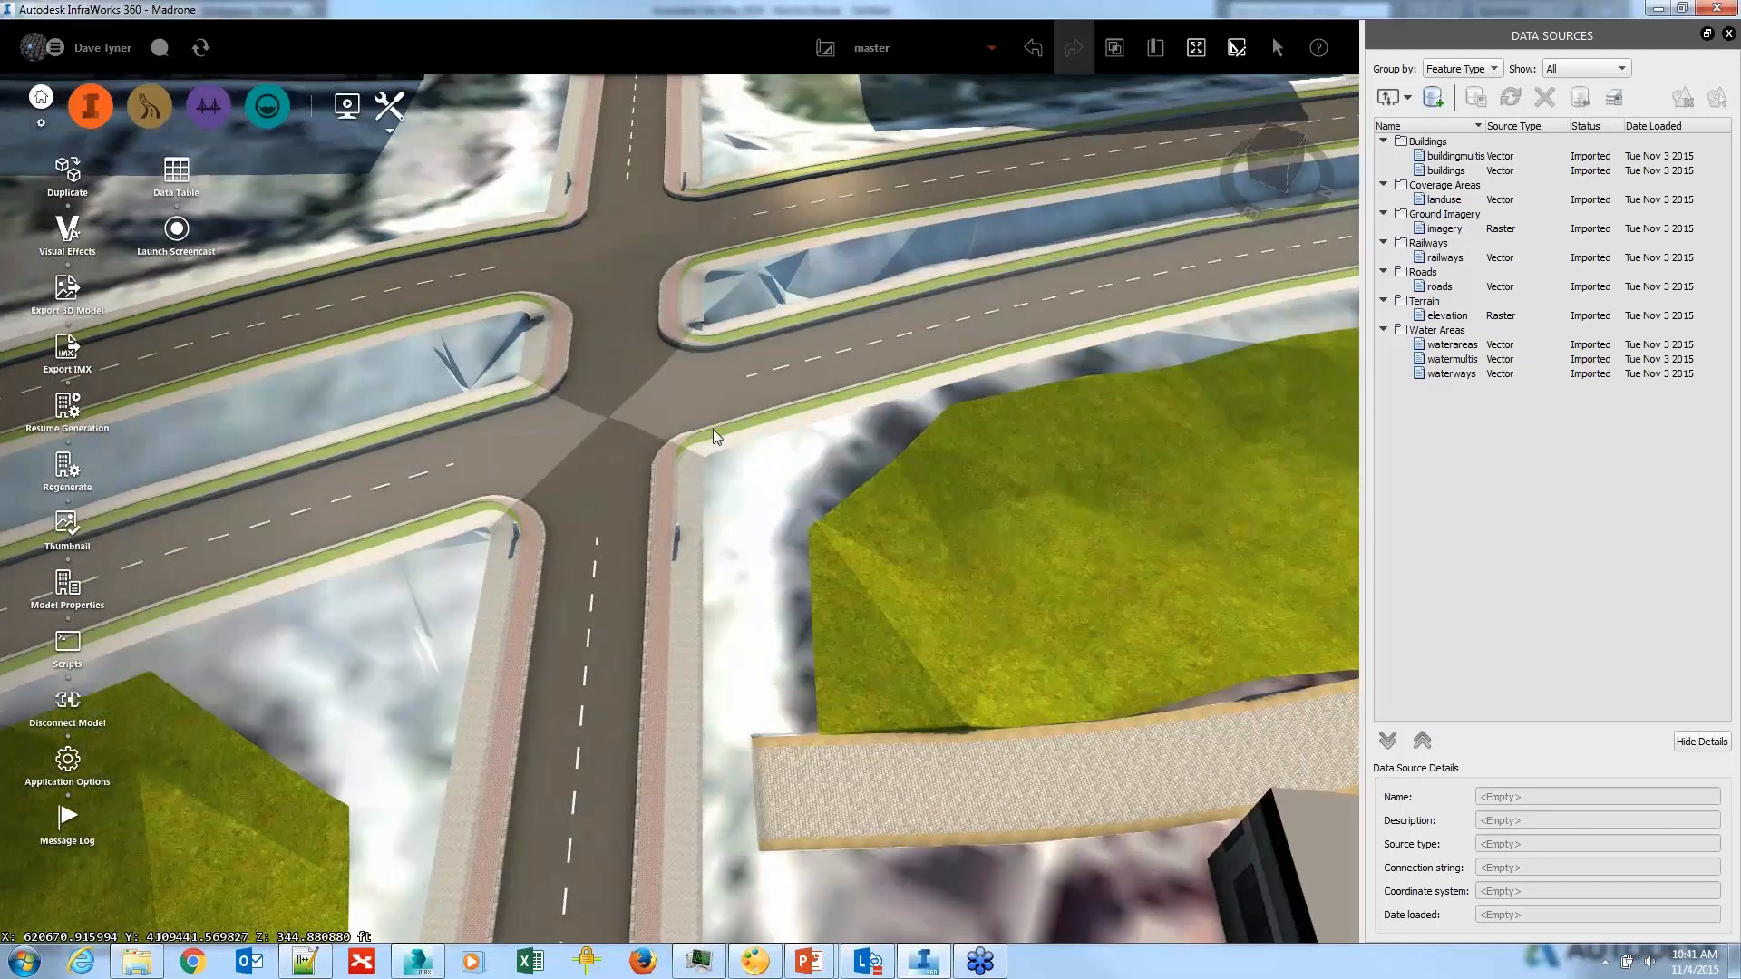
Step: Add rrGate_trimbleWebnar02.DAE from the dae folder to the Madrone model as a 3D Model data source
click(1409, 102)
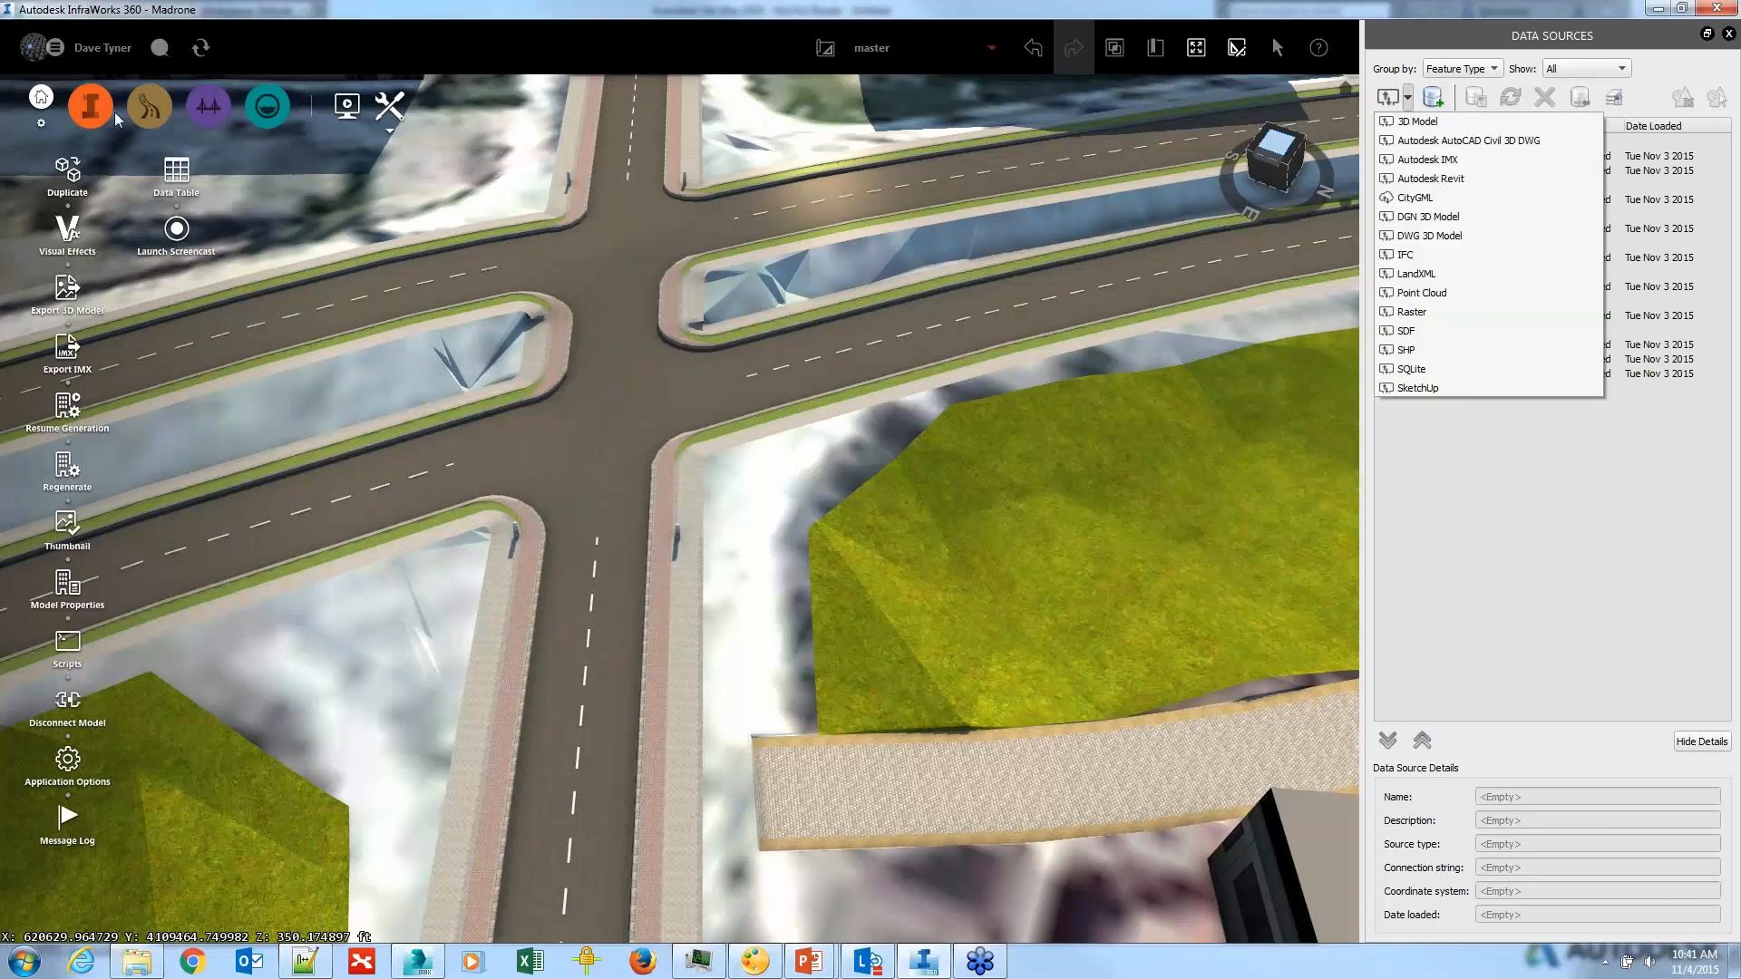
click(92, 125)
click(90, 125)
click(91, 121)
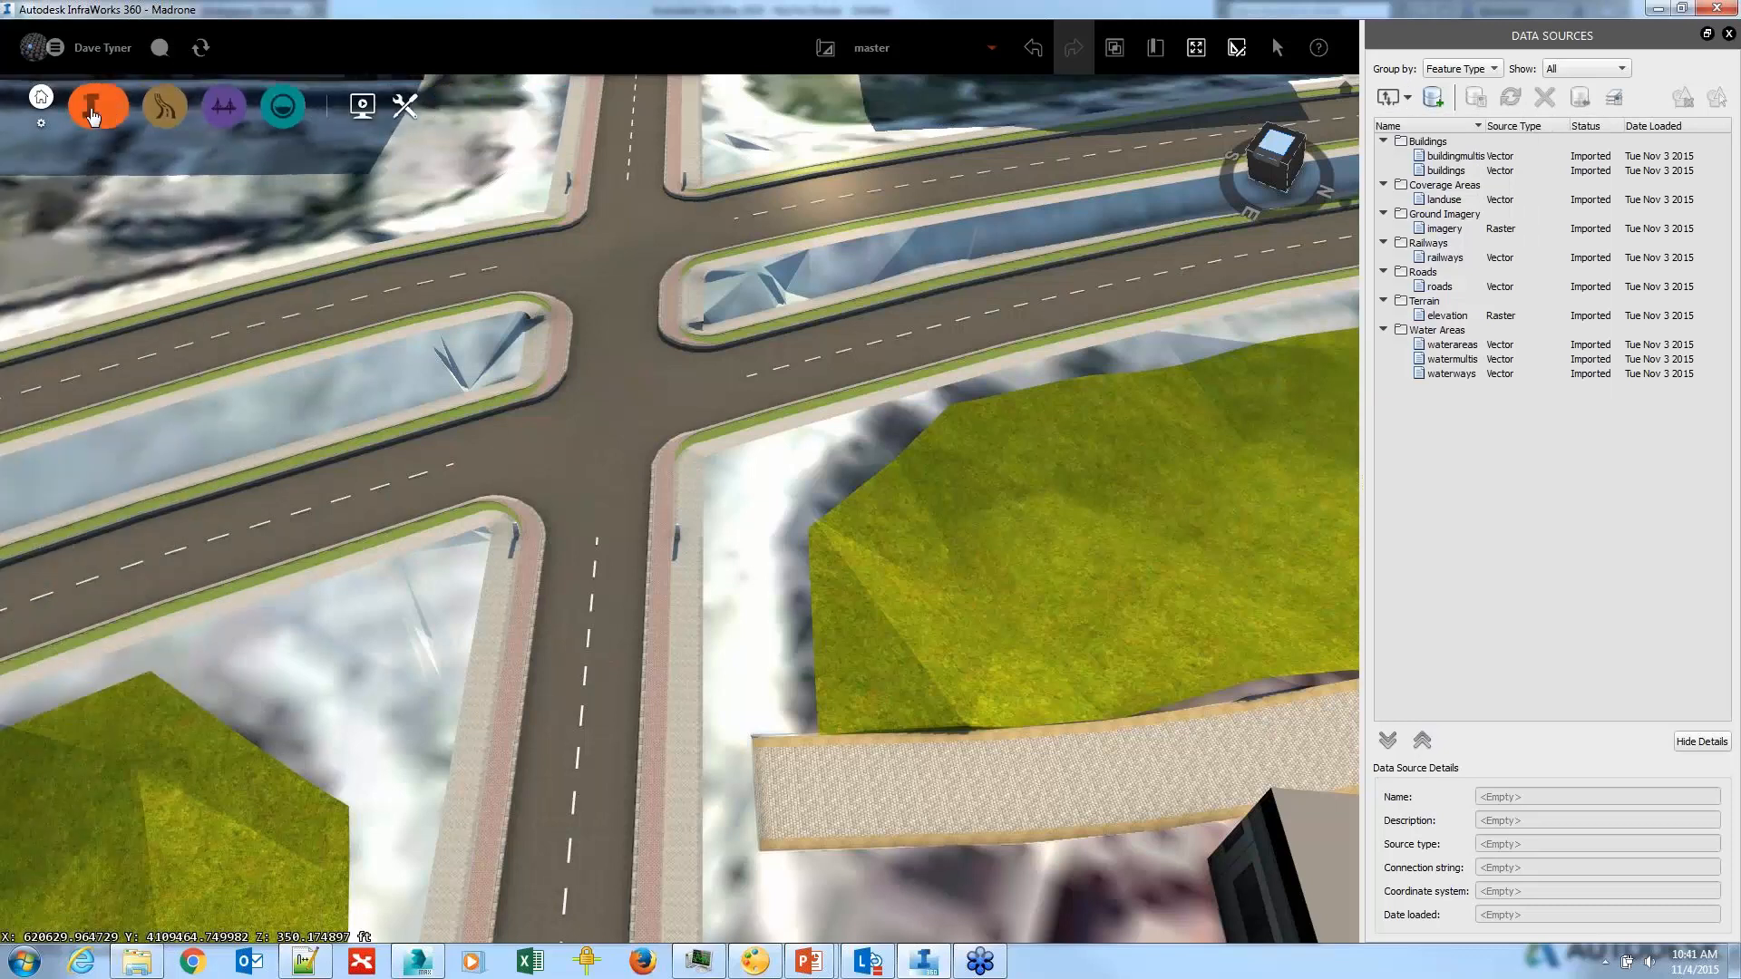
click(91, 120)
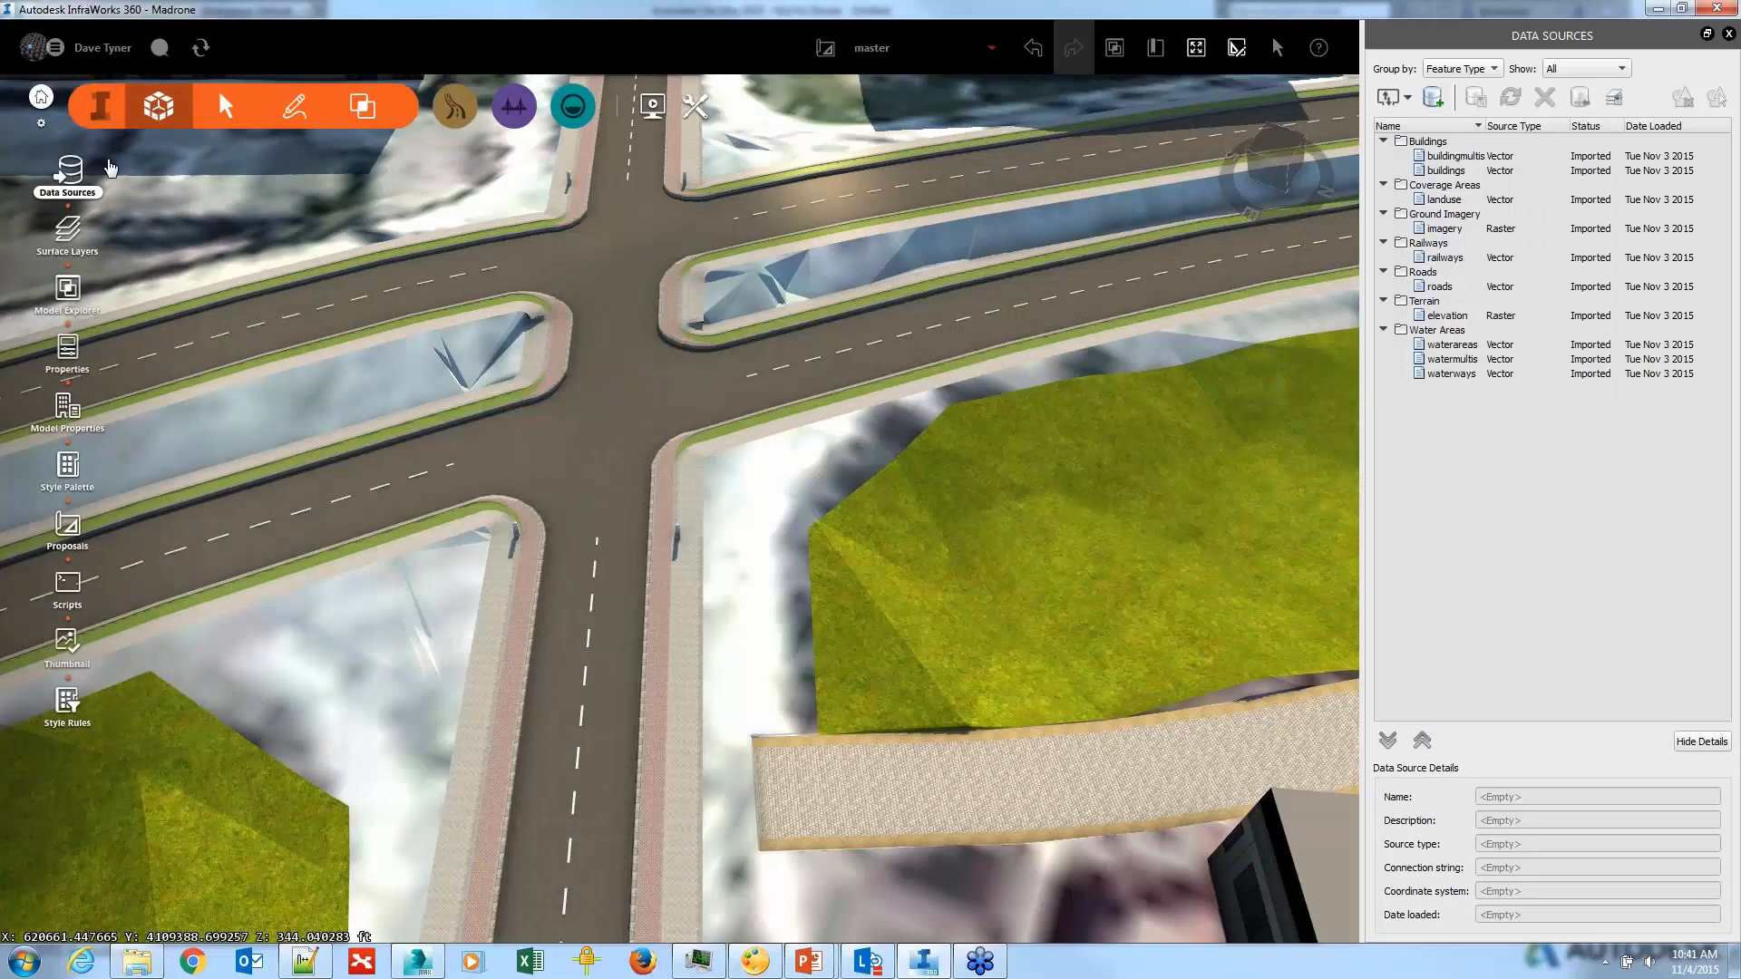
click(1410, 101)
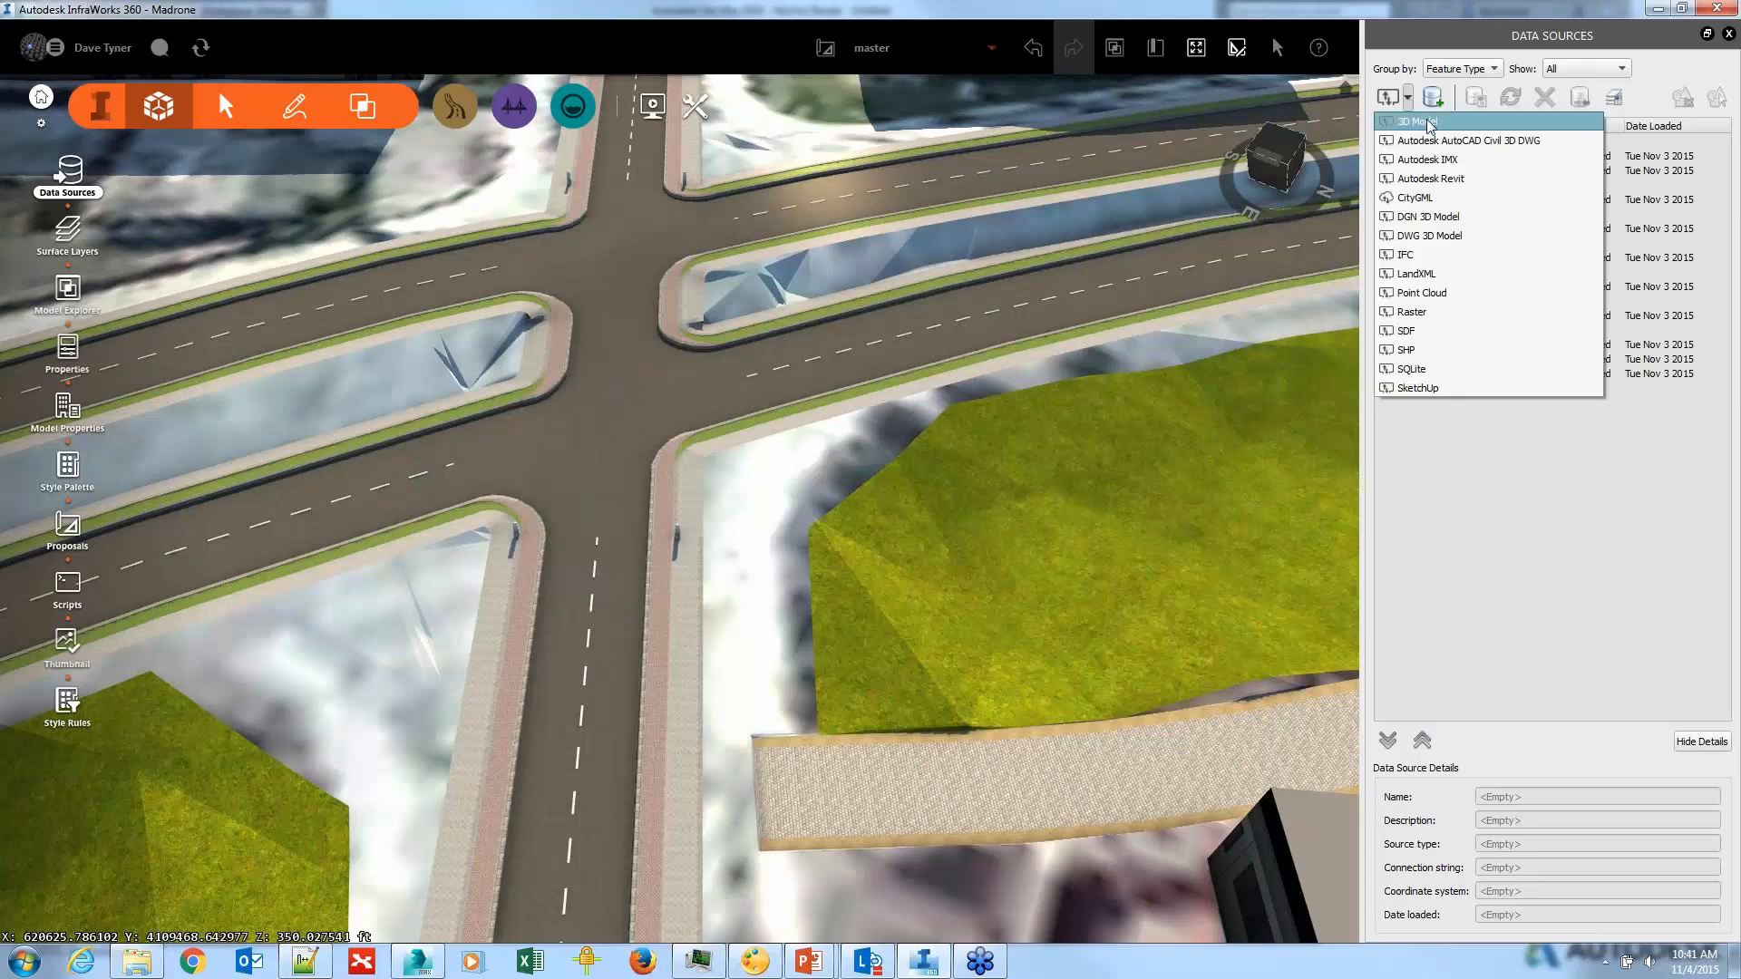
click(1429, 123)
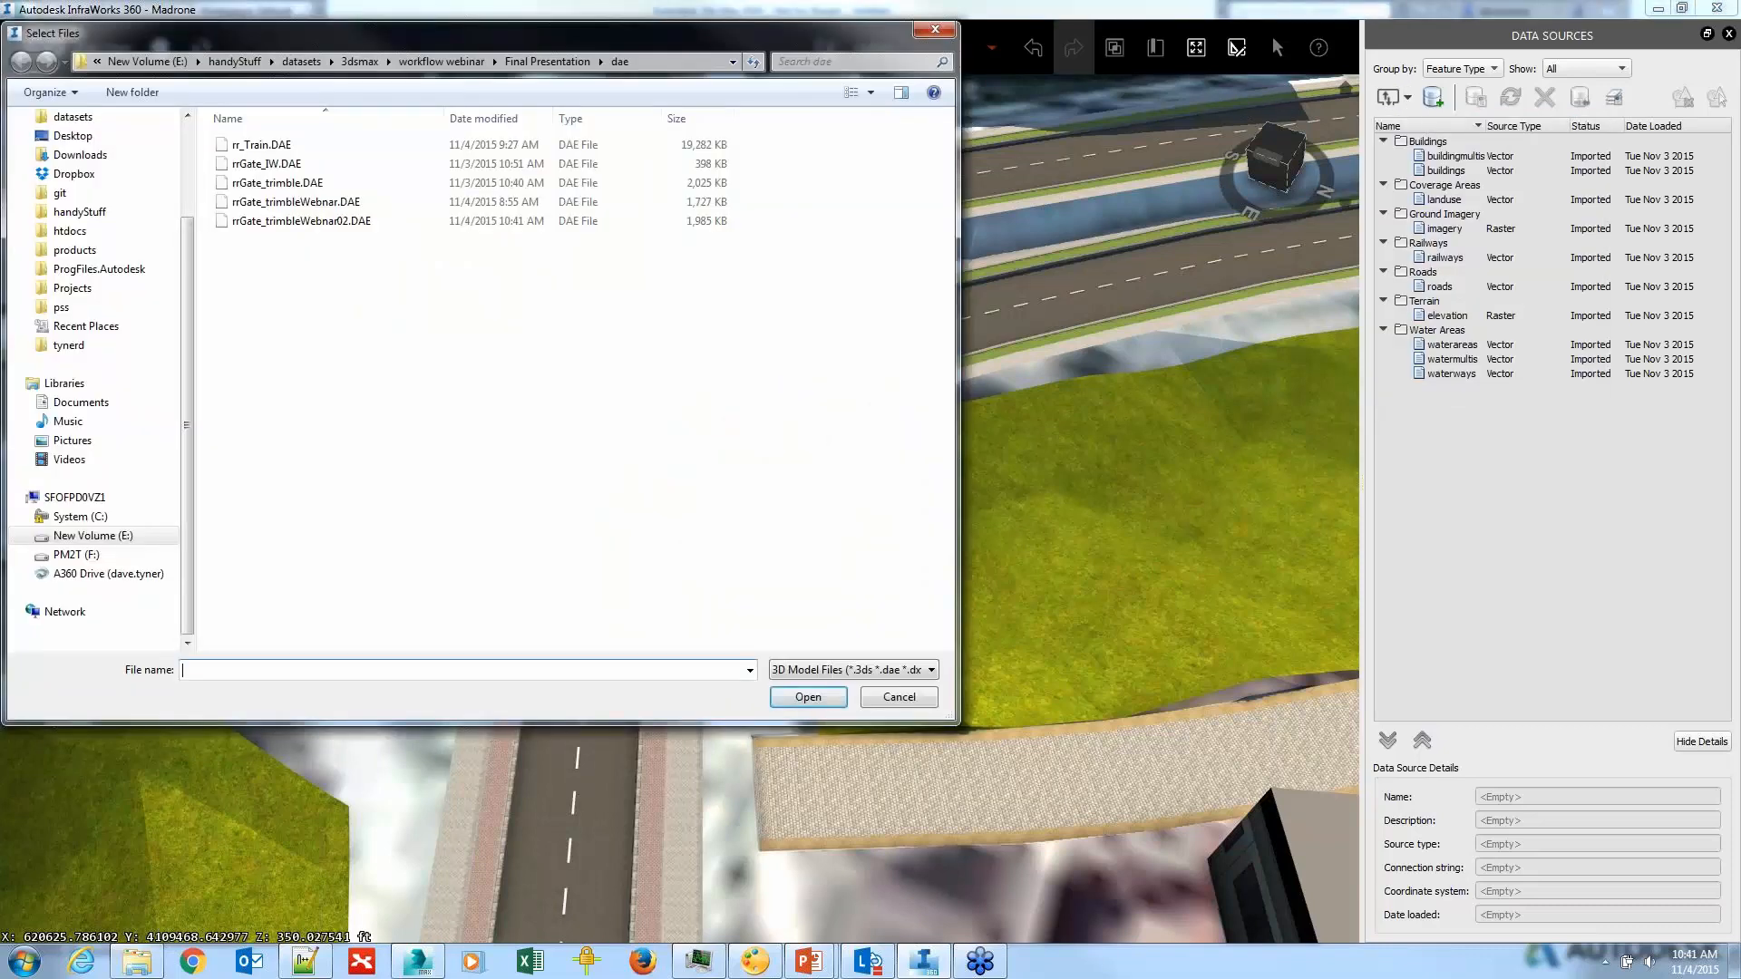
double_click(304, 223)
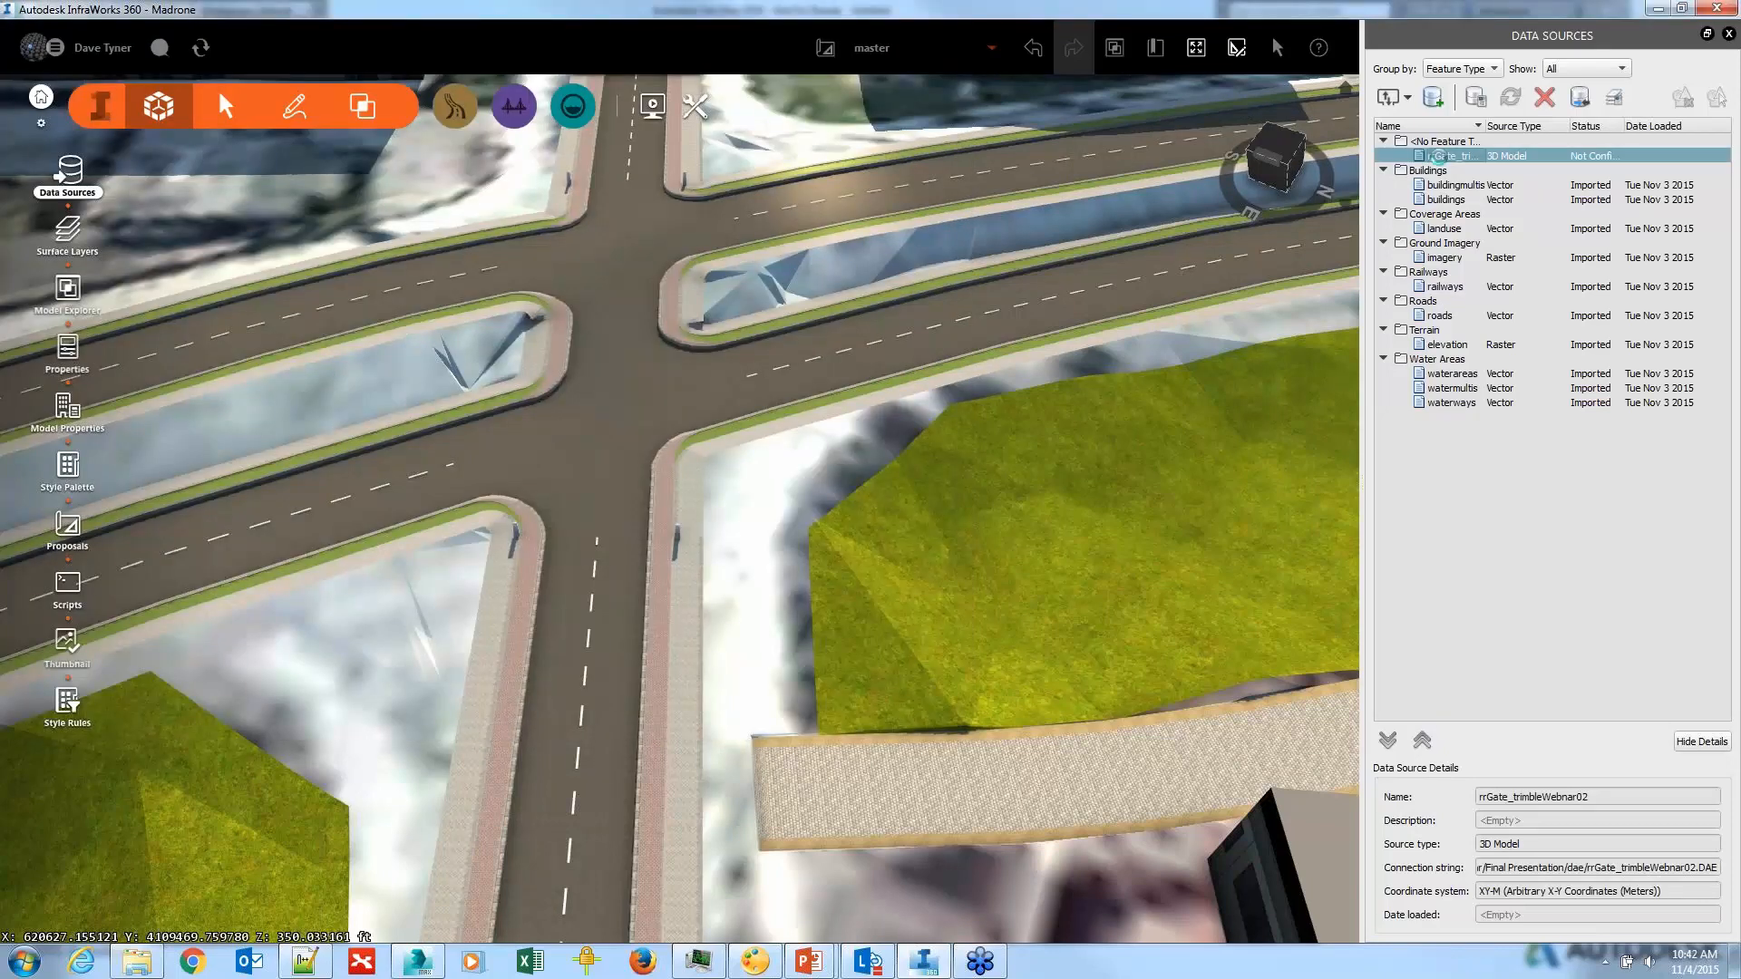
Step: Configure the rrGate_trimbleWebnar02 data source as City Furniture with its X, Y and Z position set to 0
double_click(1436, 156)
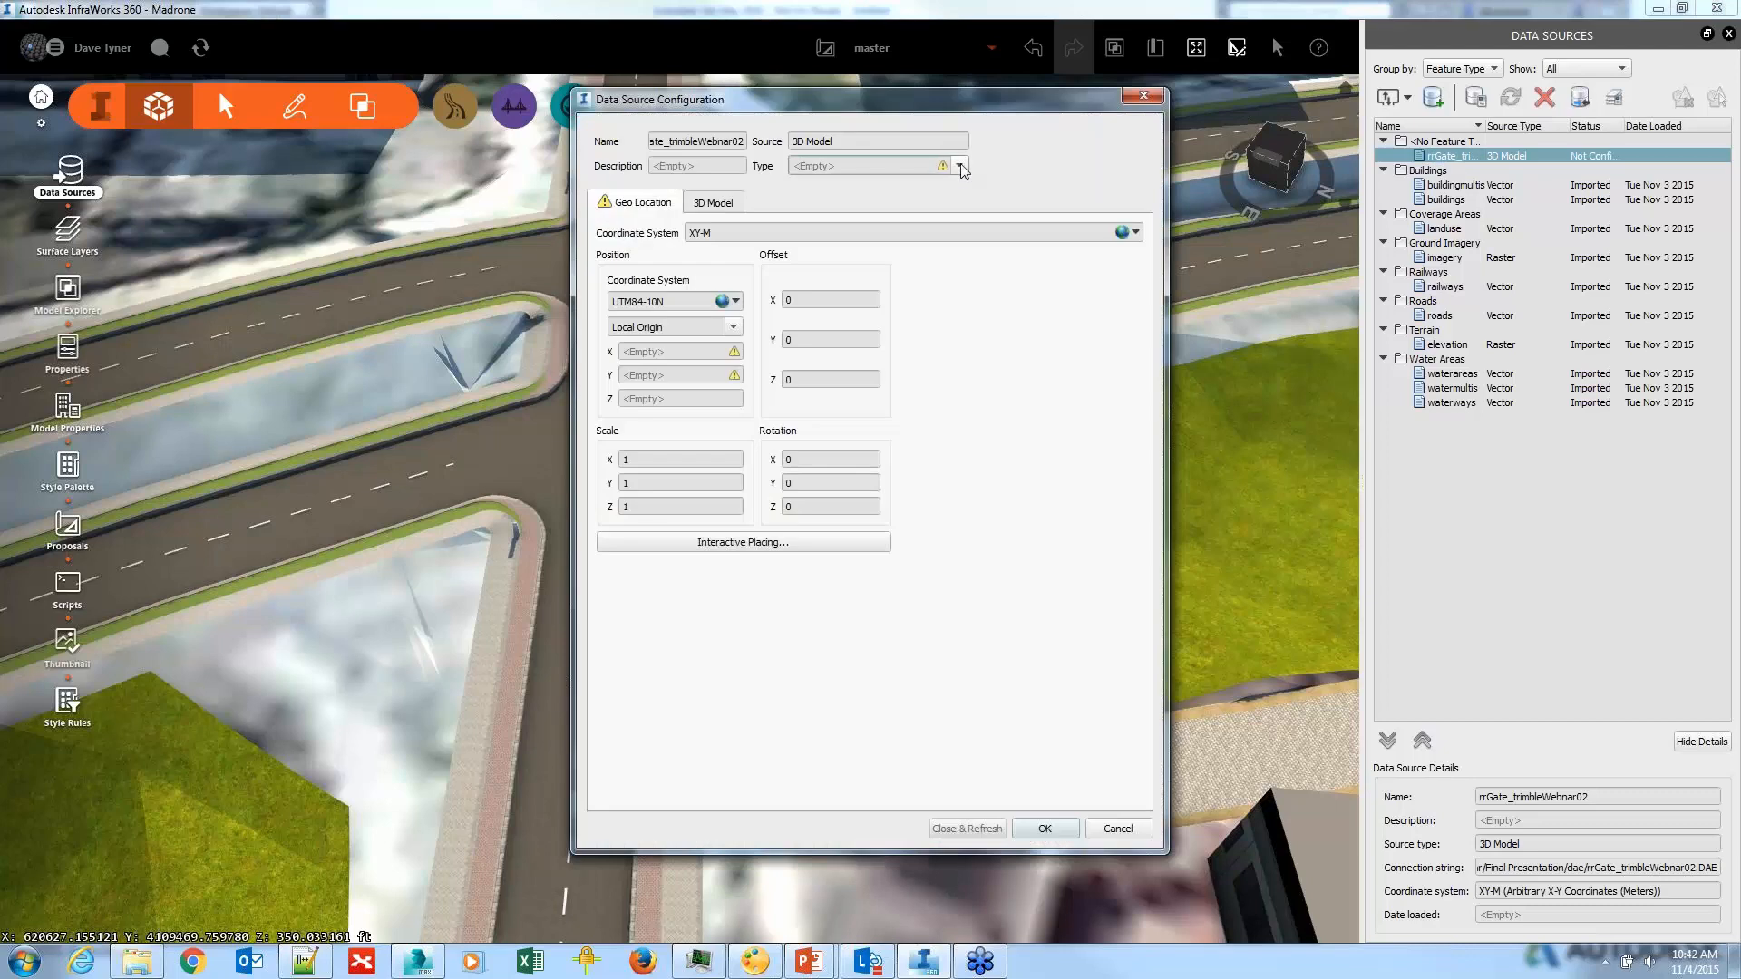
click(958, 166)
click(843, 228)
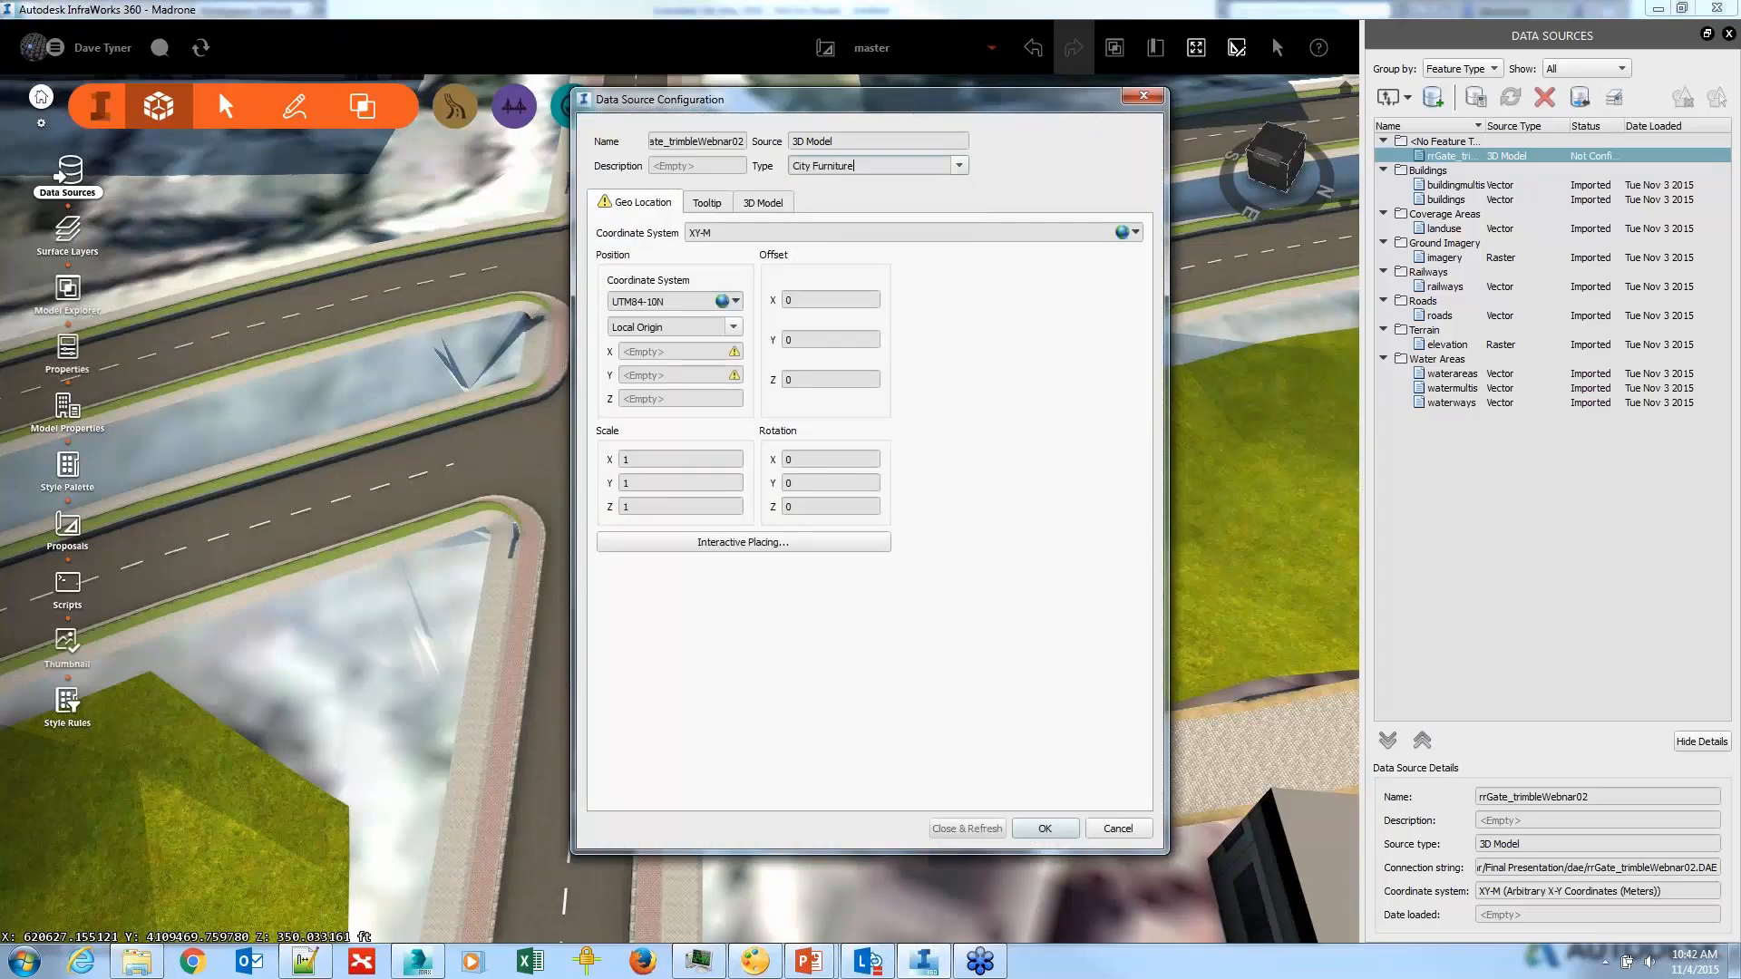
click(689, 352)
text(0)
key(Tab)
text(0)
key(Tab)
text(0)
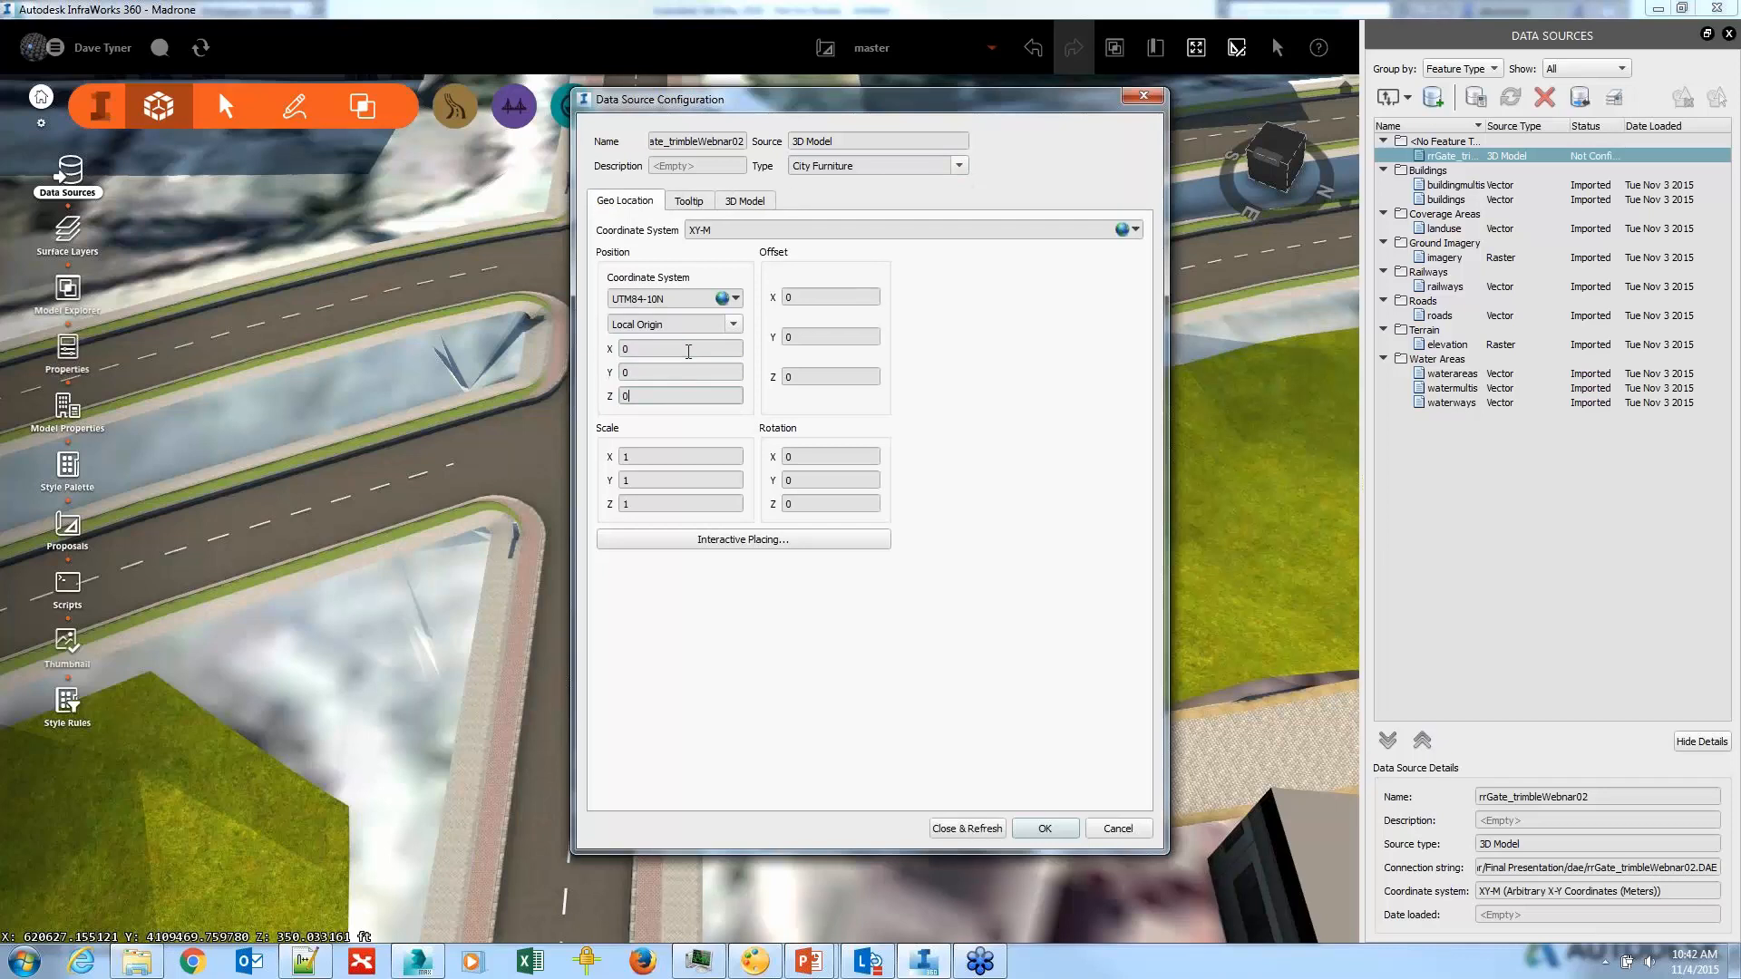
Step: Place the crossing gate interactively beside the road near the intersection corner, and close and refresh its data source configuration
click(750, 542)
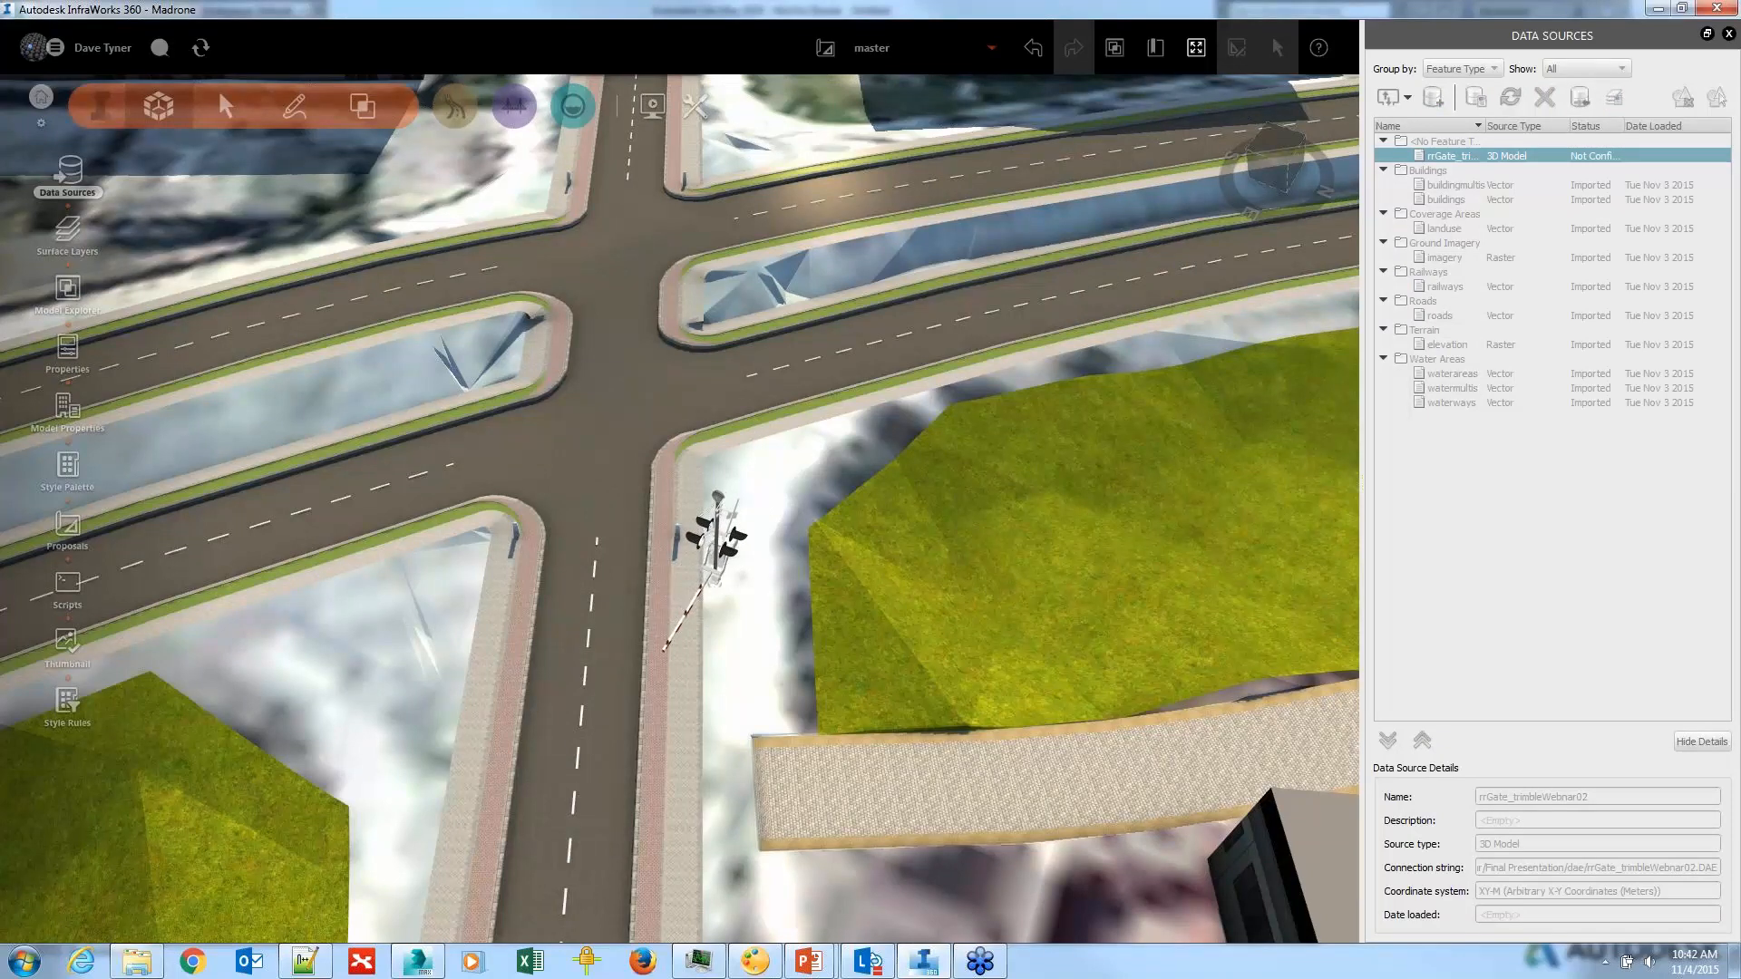
double_click(715, 573)
click(971, 827)
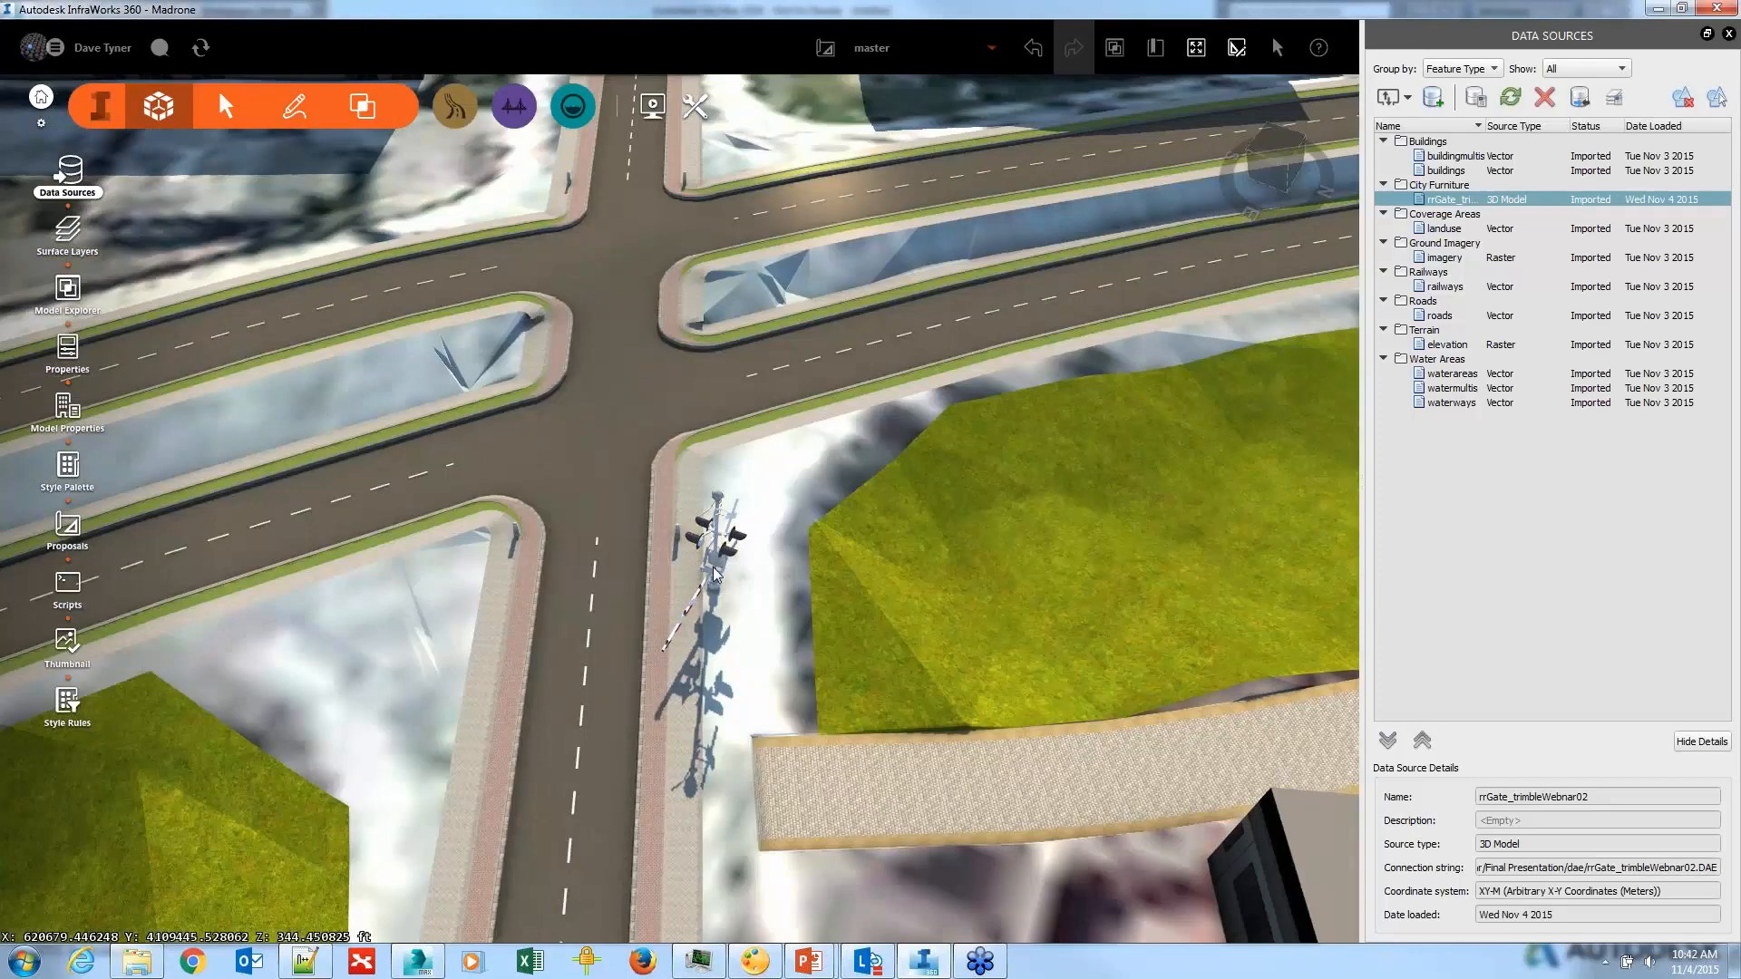
Step: Rotate the placed gate until its arm points across the road, and shift it toward the intersection so the arm reaches over the lane
right_click(715, 570)
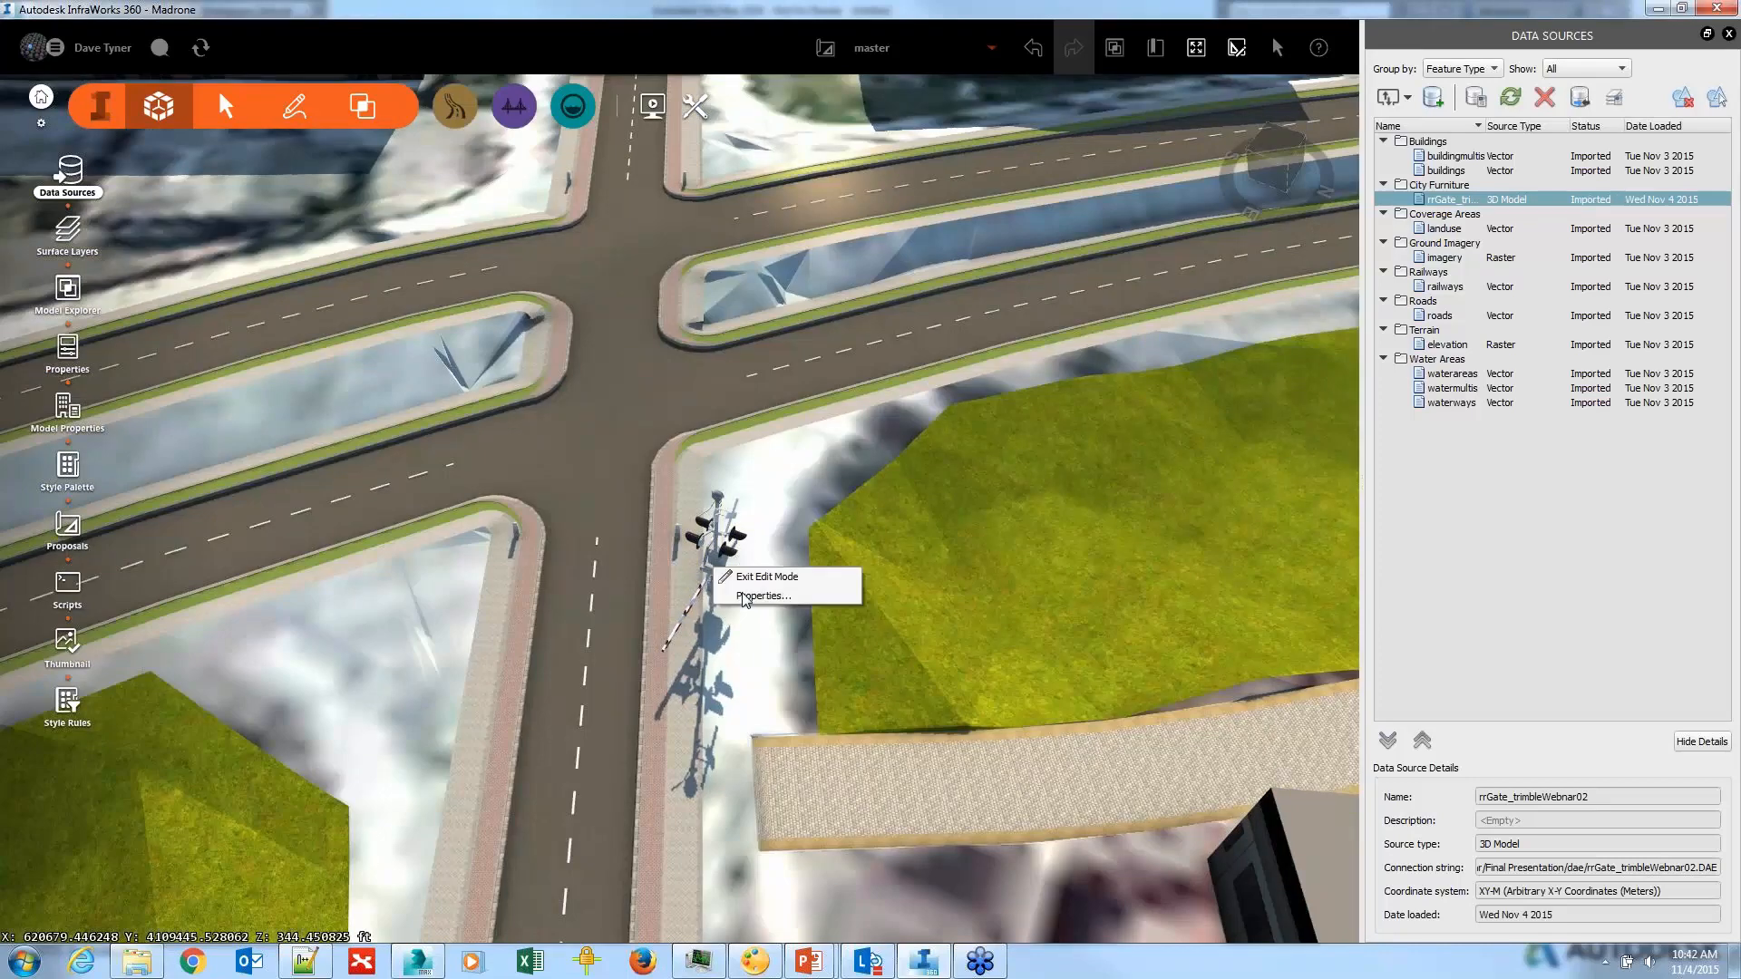
click(760, 578)
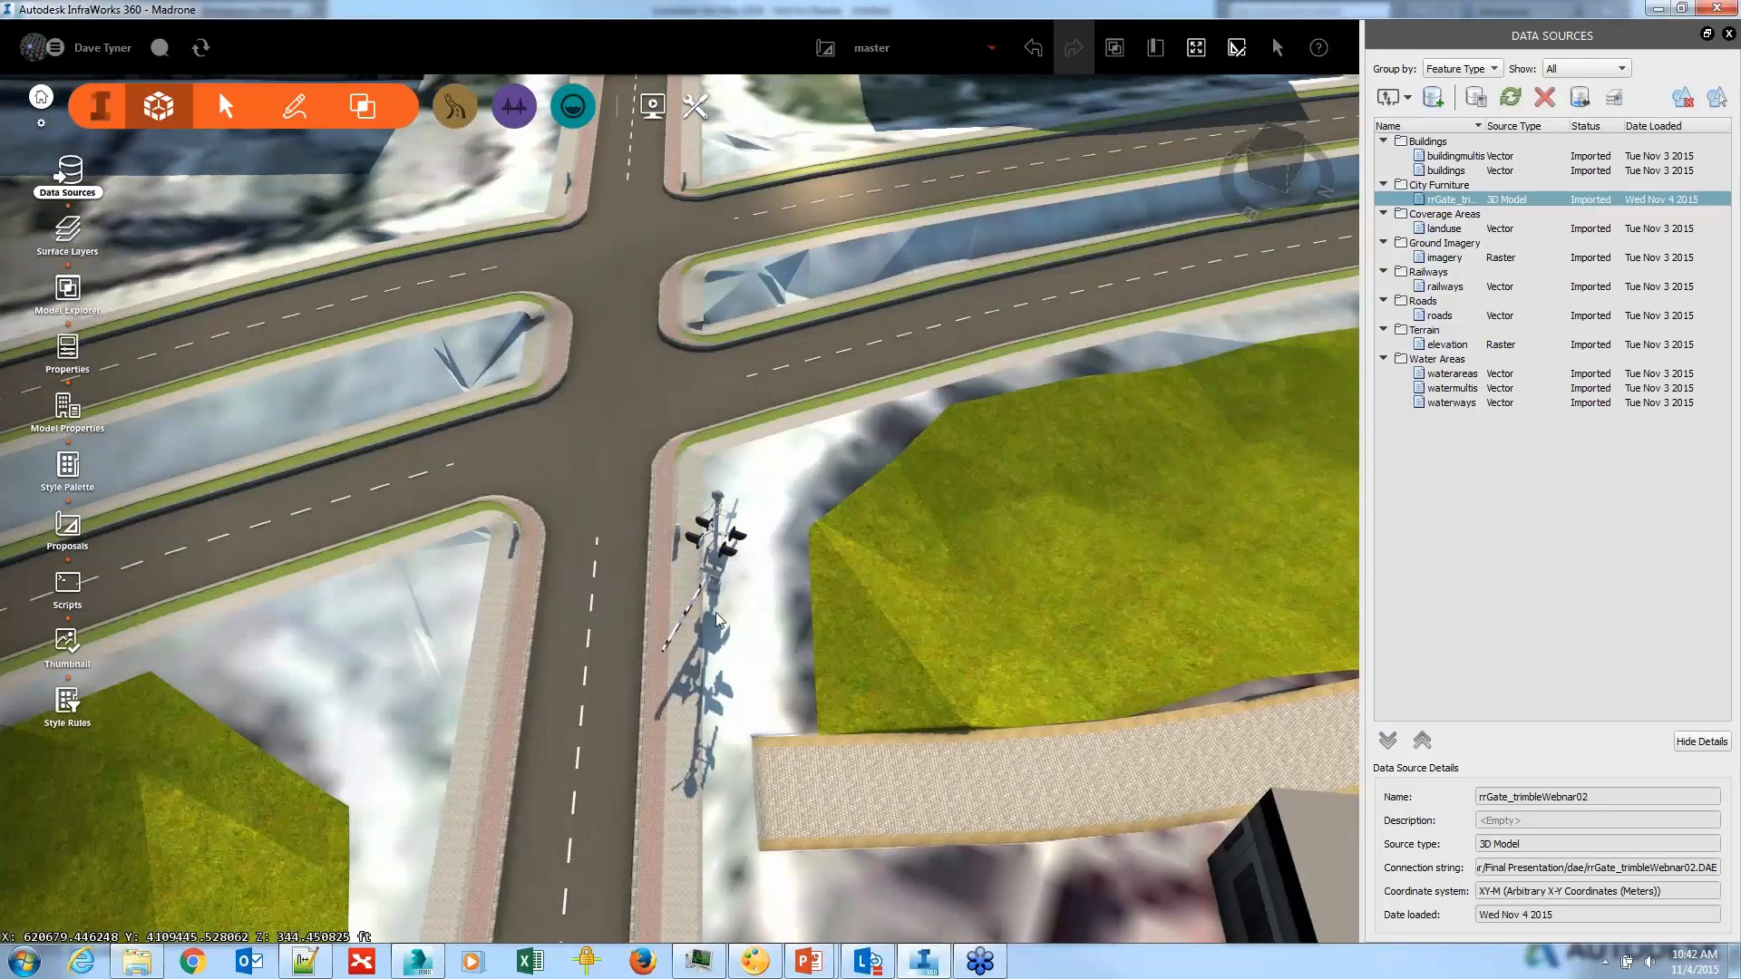
click(728, 634)
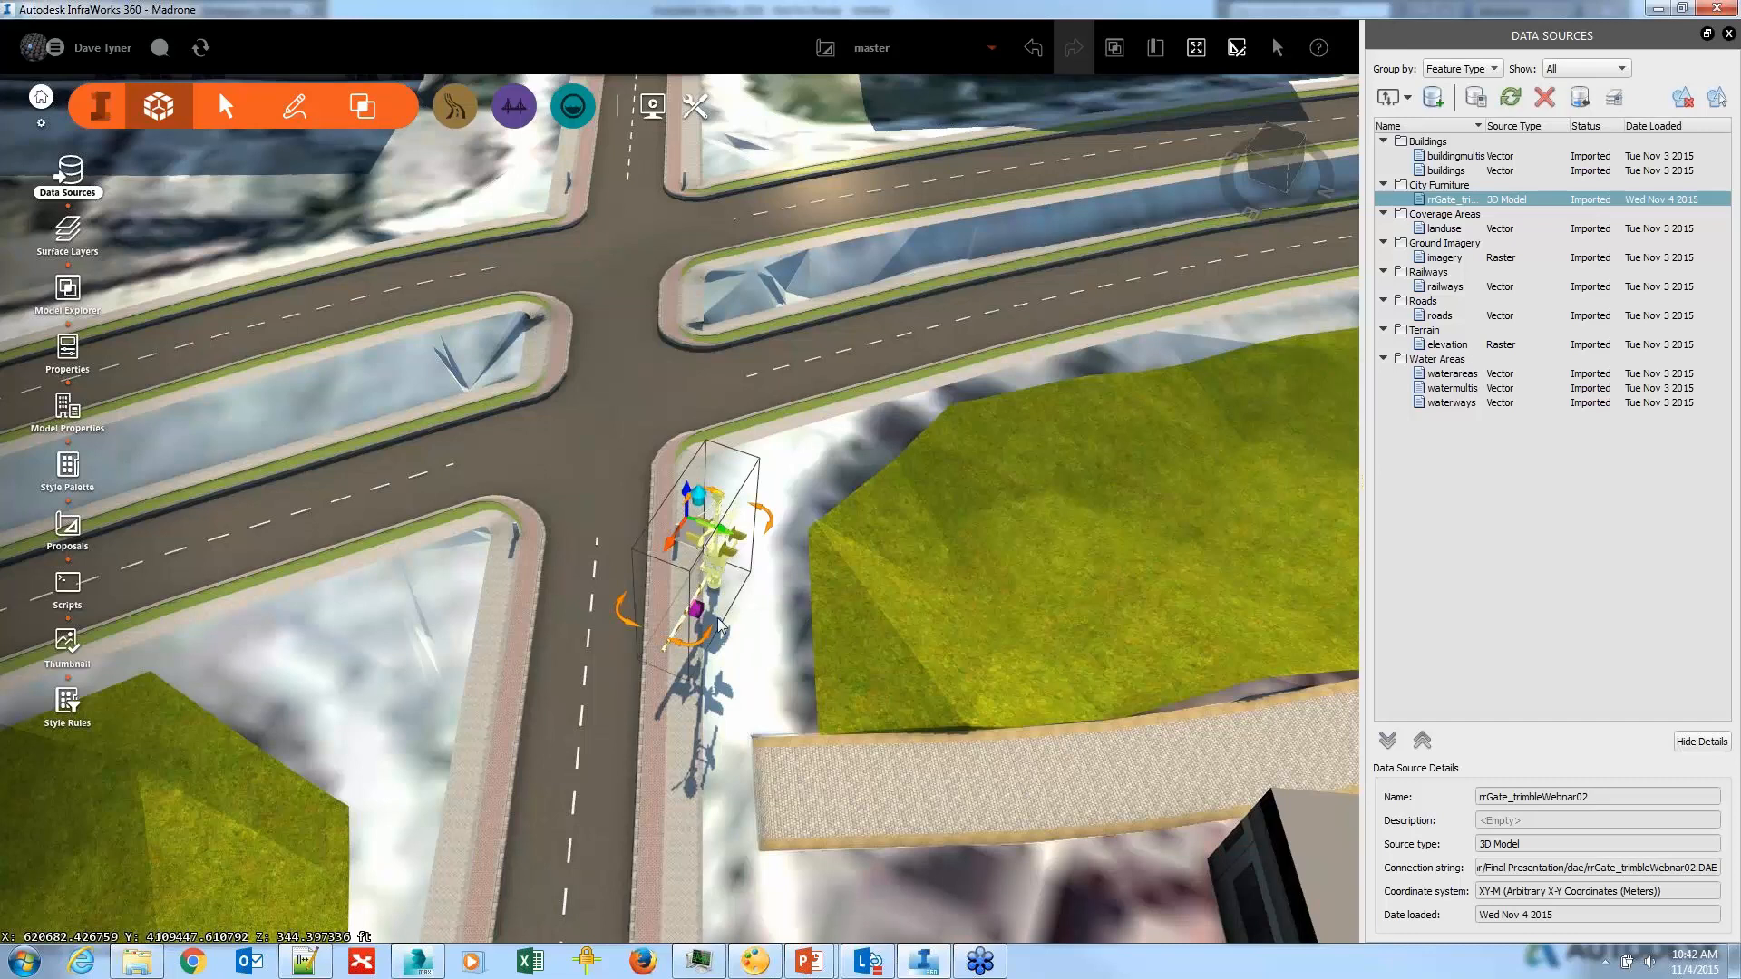
scroll(720, 626, up, 1)
scroll(720, 626, up, 1)
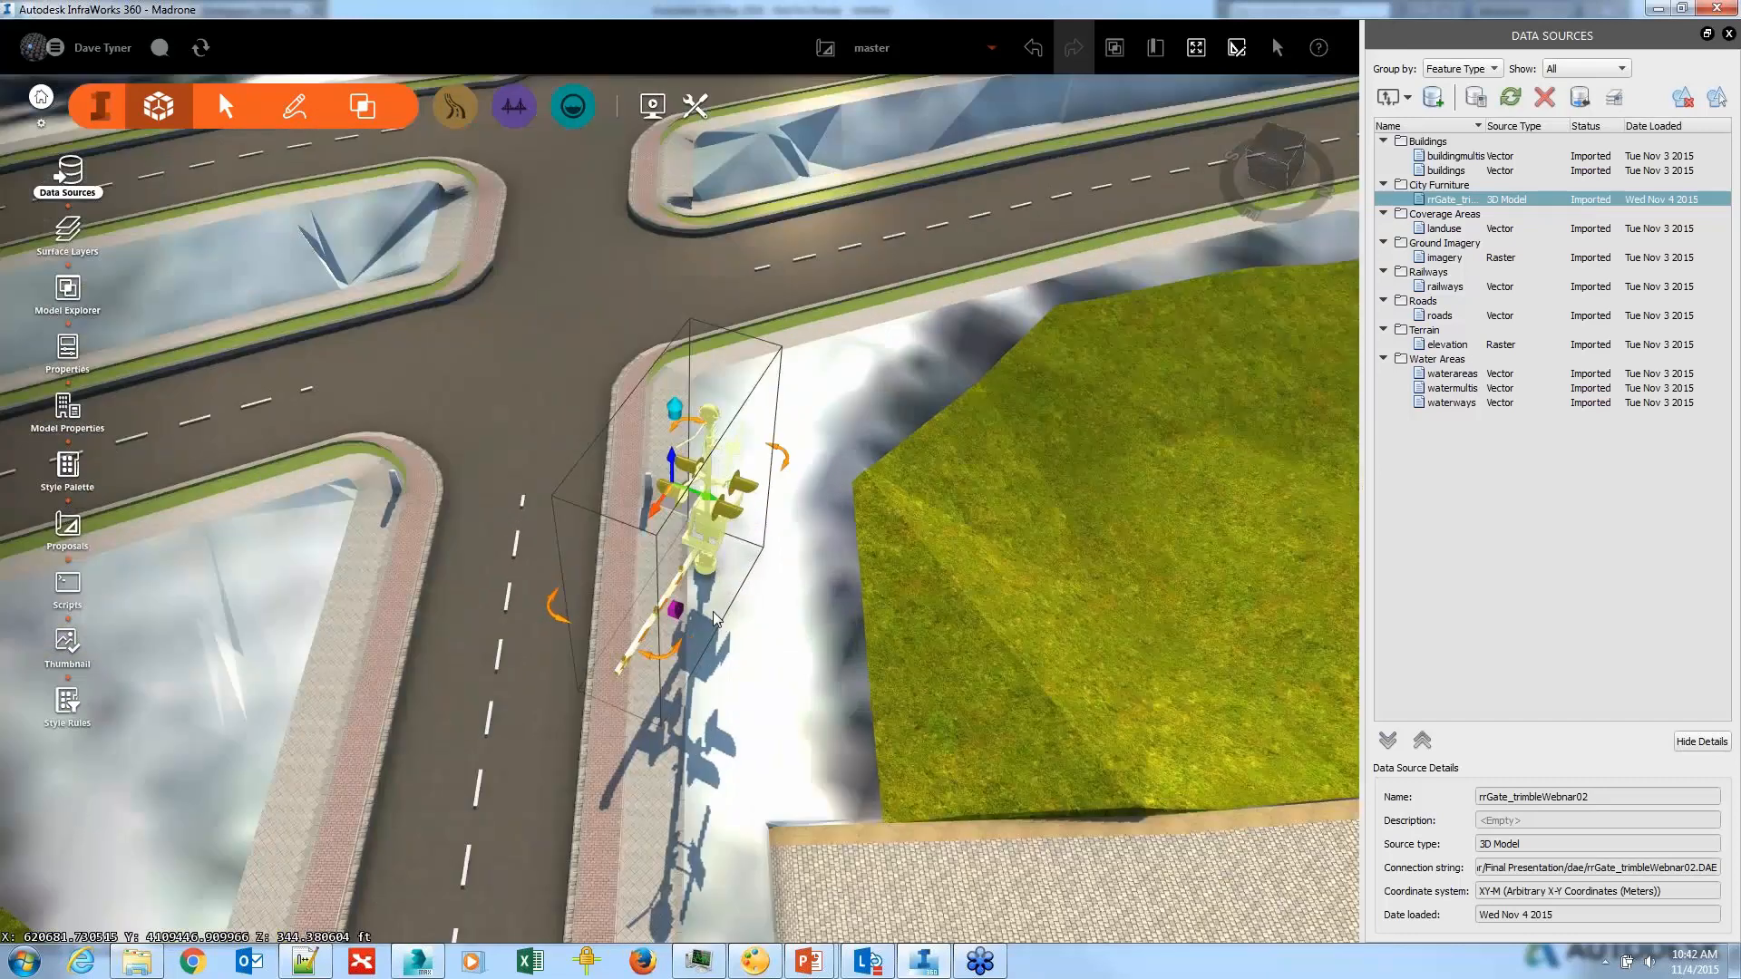
scroll(715, 619, up, 1)
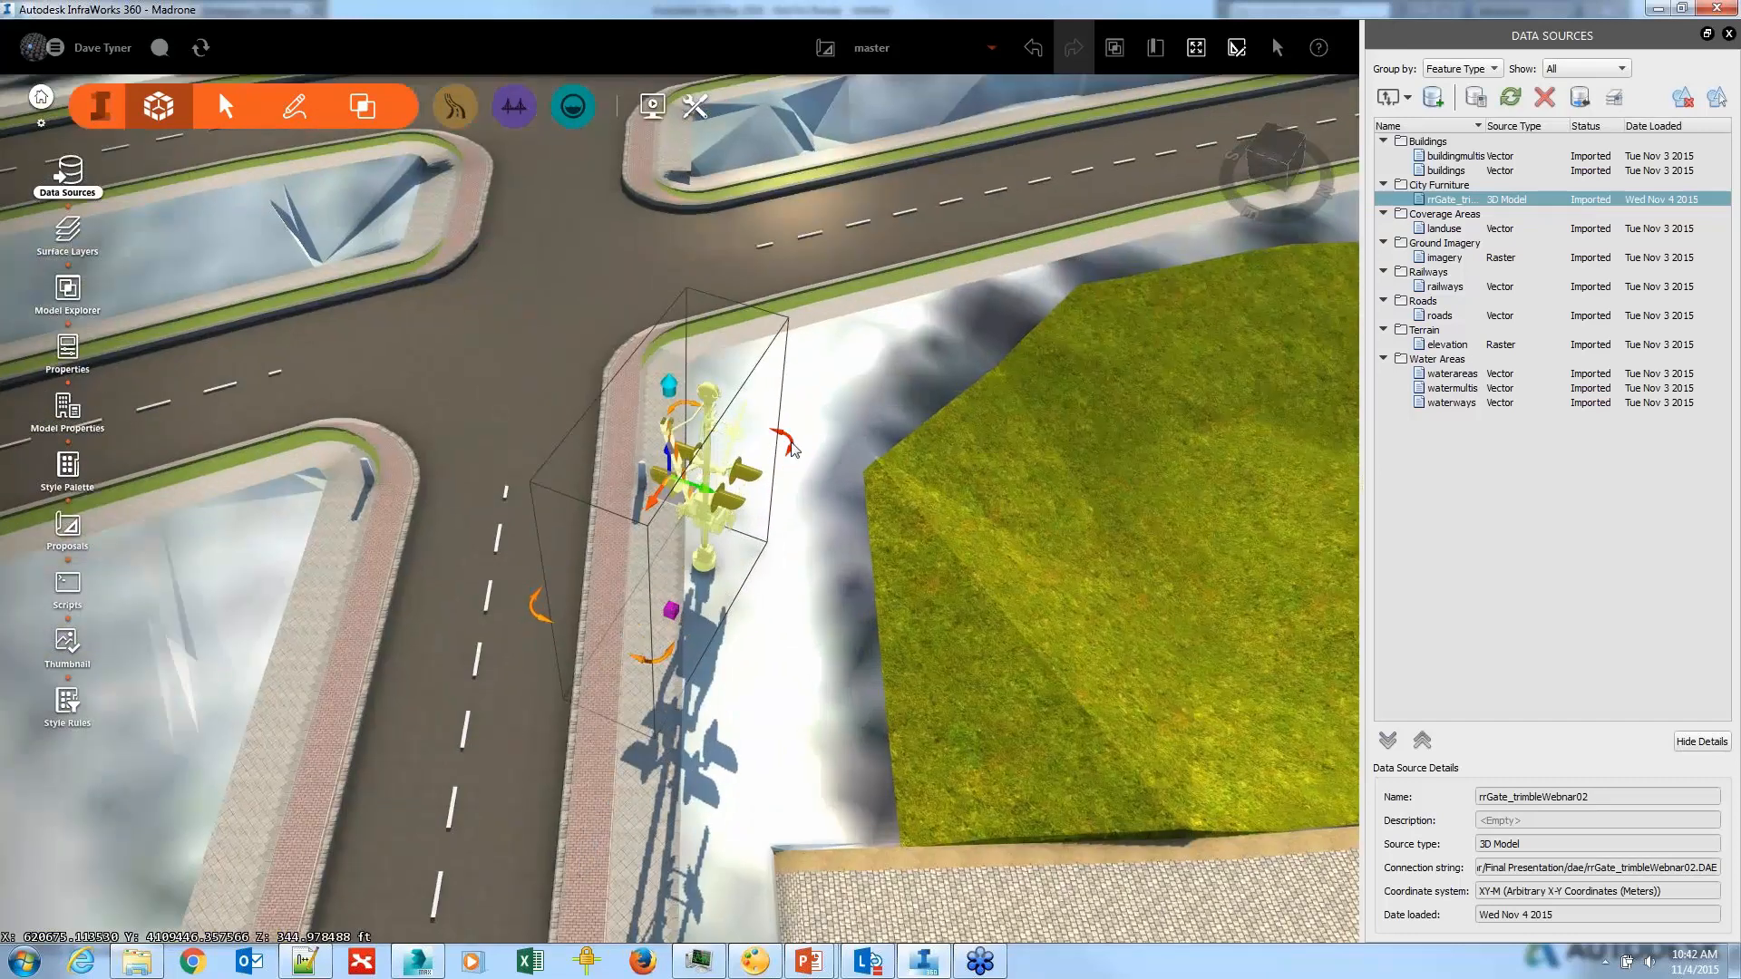
drag(778, 440, 894, 510)
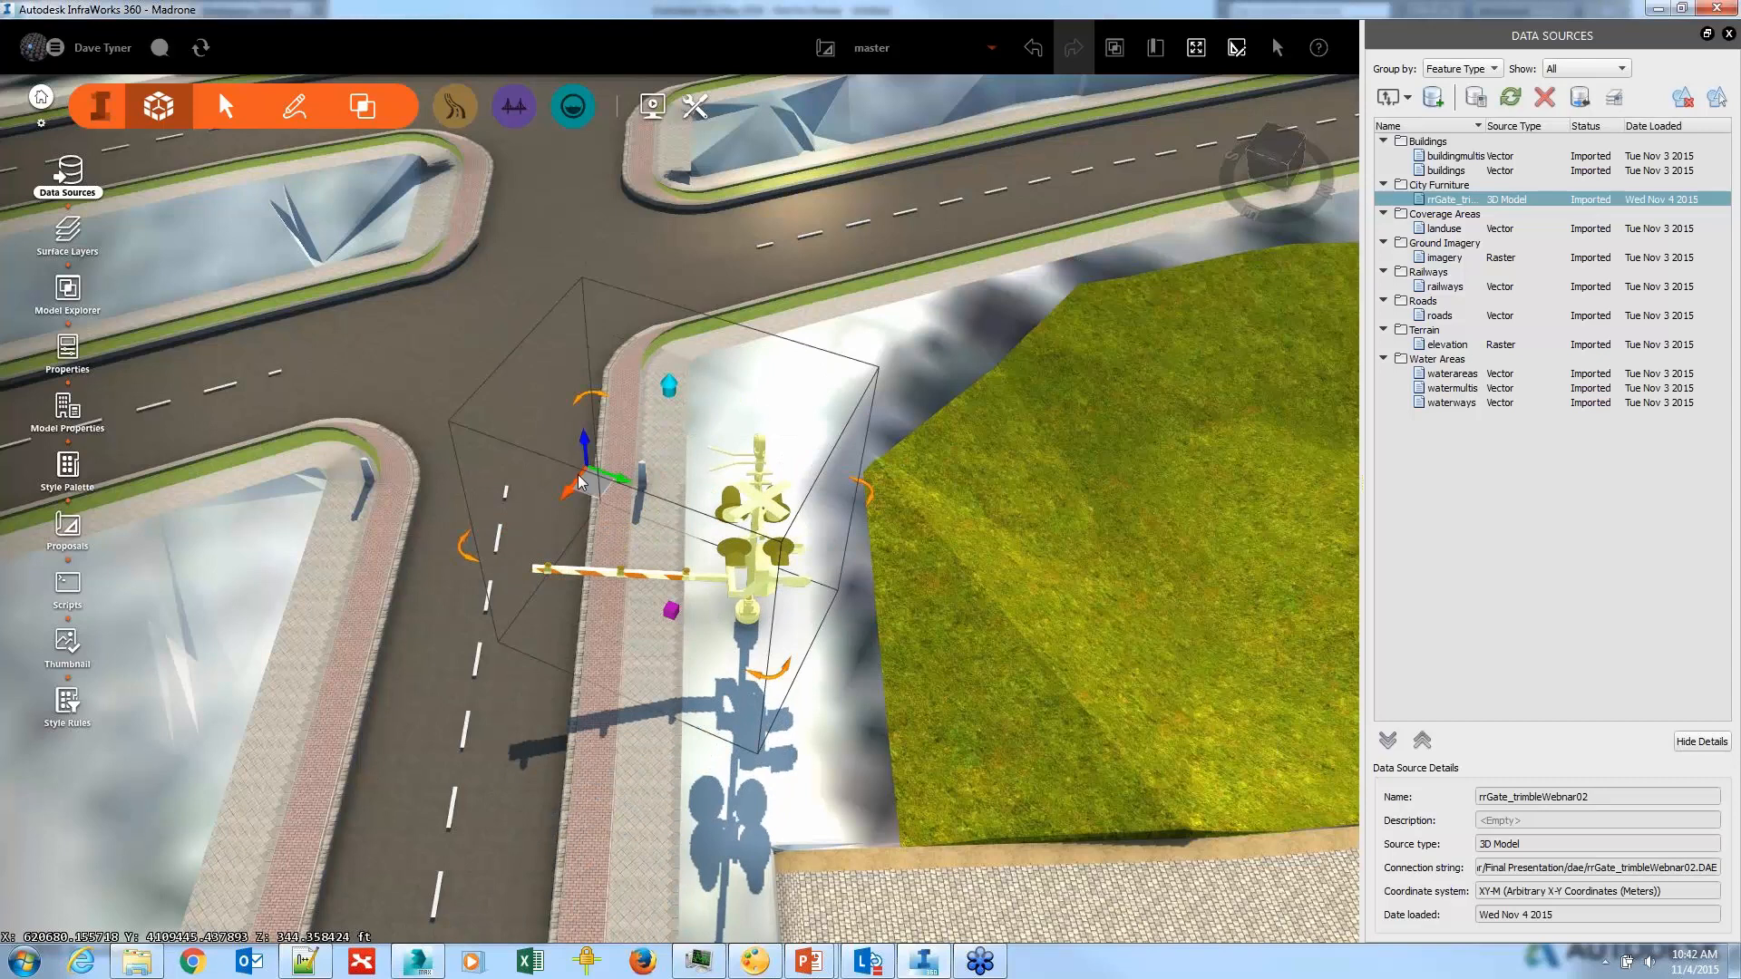
drag(584, 479, 562, 432)
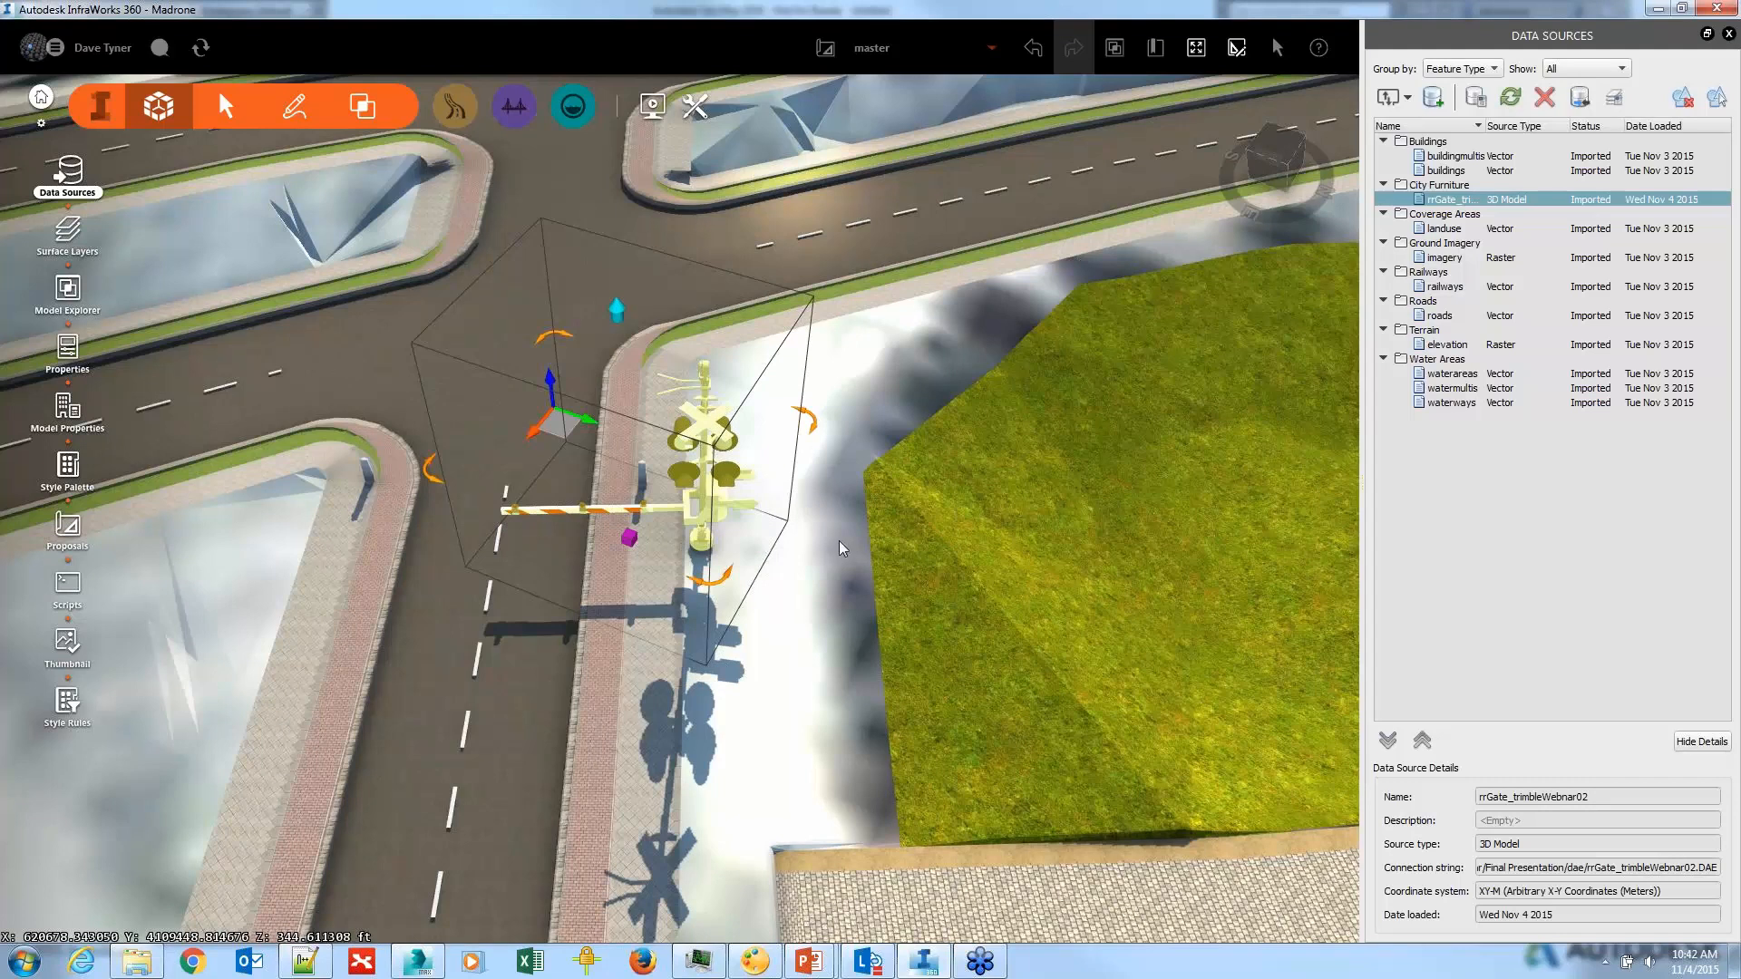
drag(845, 533, 1023, 526)
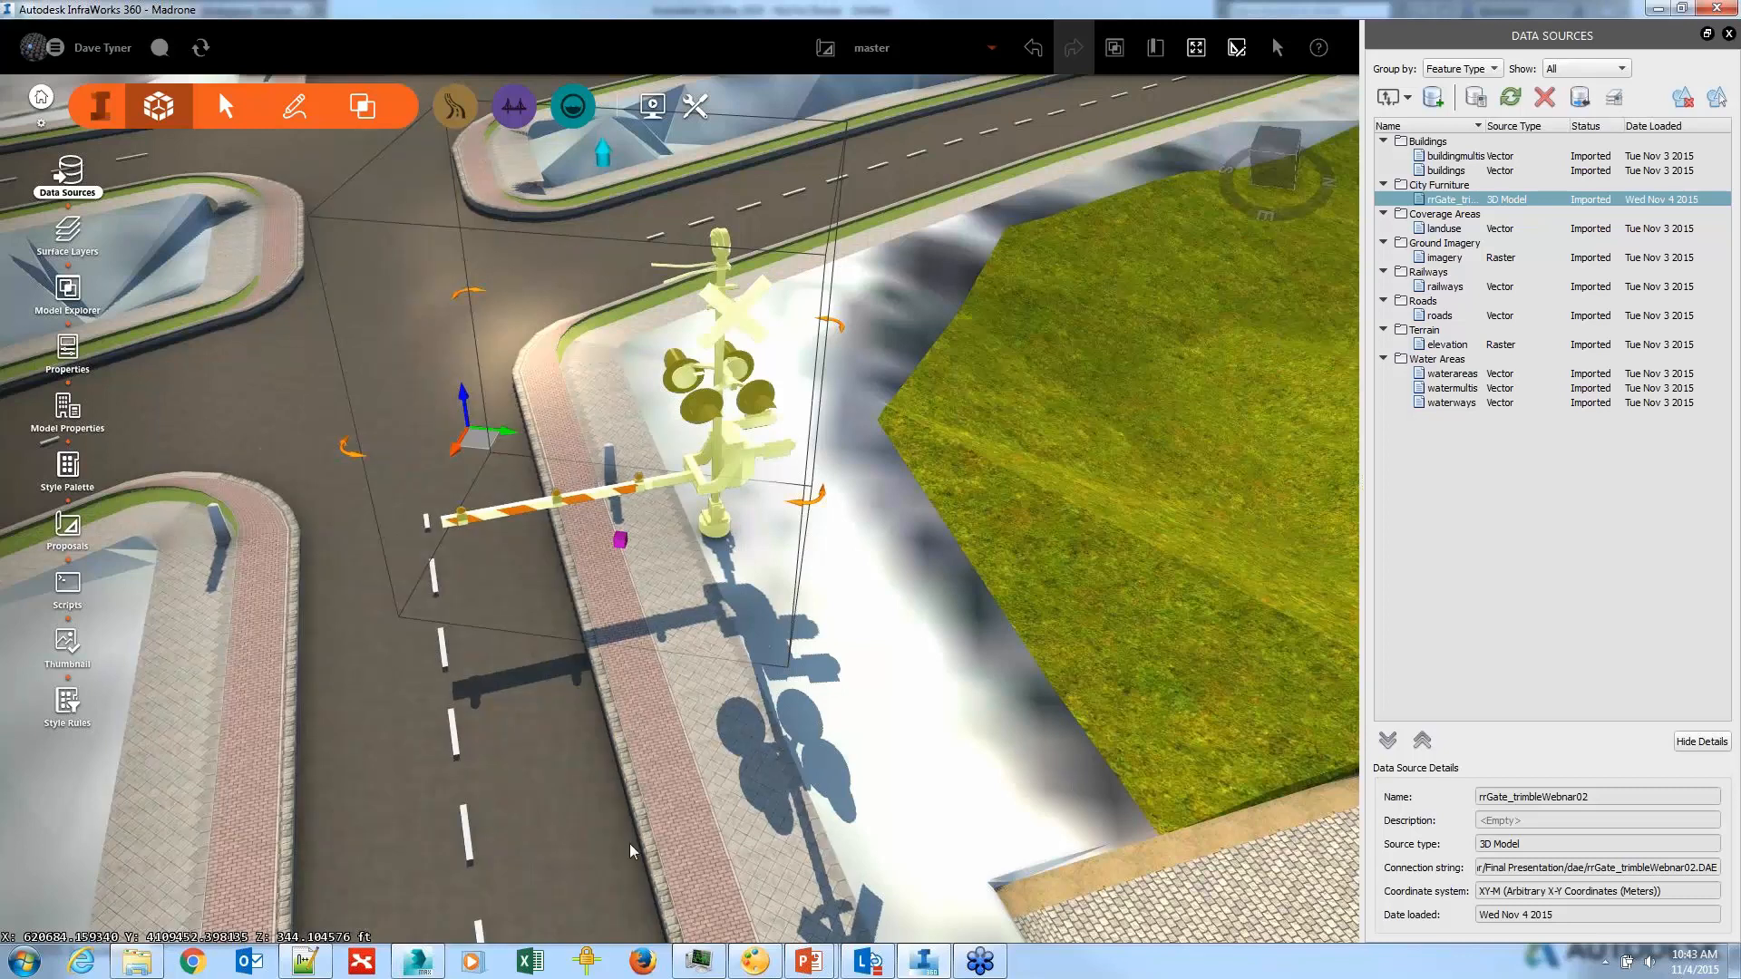
Step: Switch to the 3ds Max scene, set the animation end time to 1200 and return the timeline to frame 0
click(420, 962)
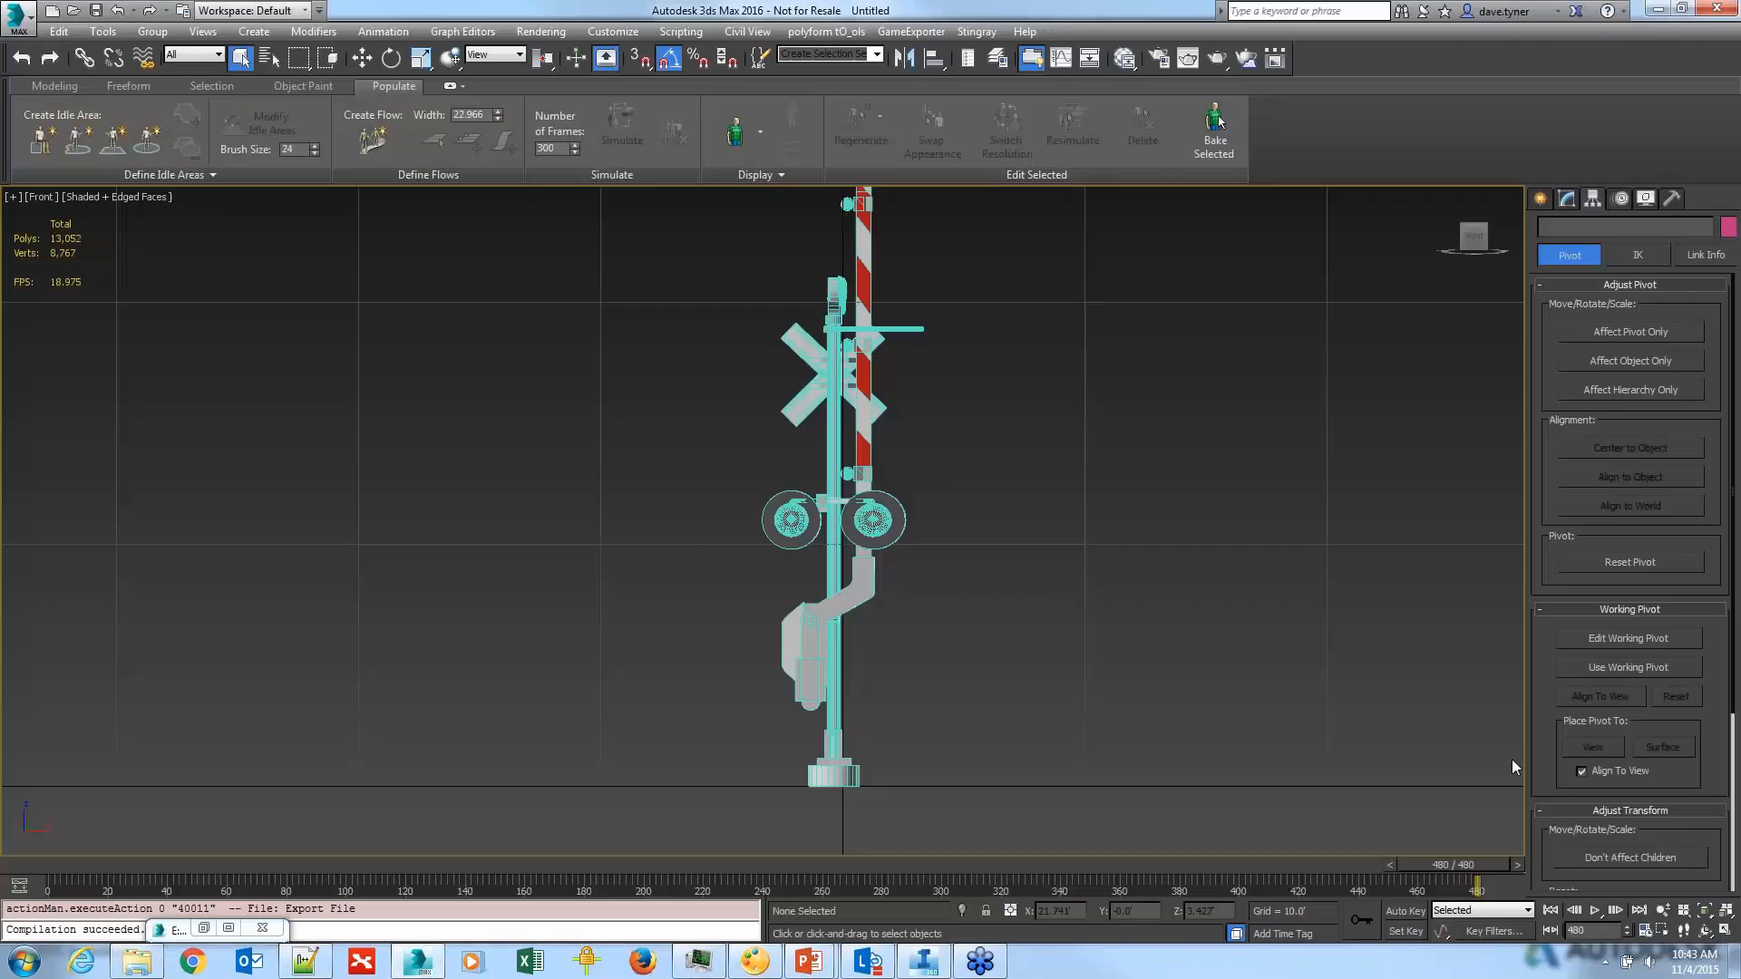
click(1645, 930)
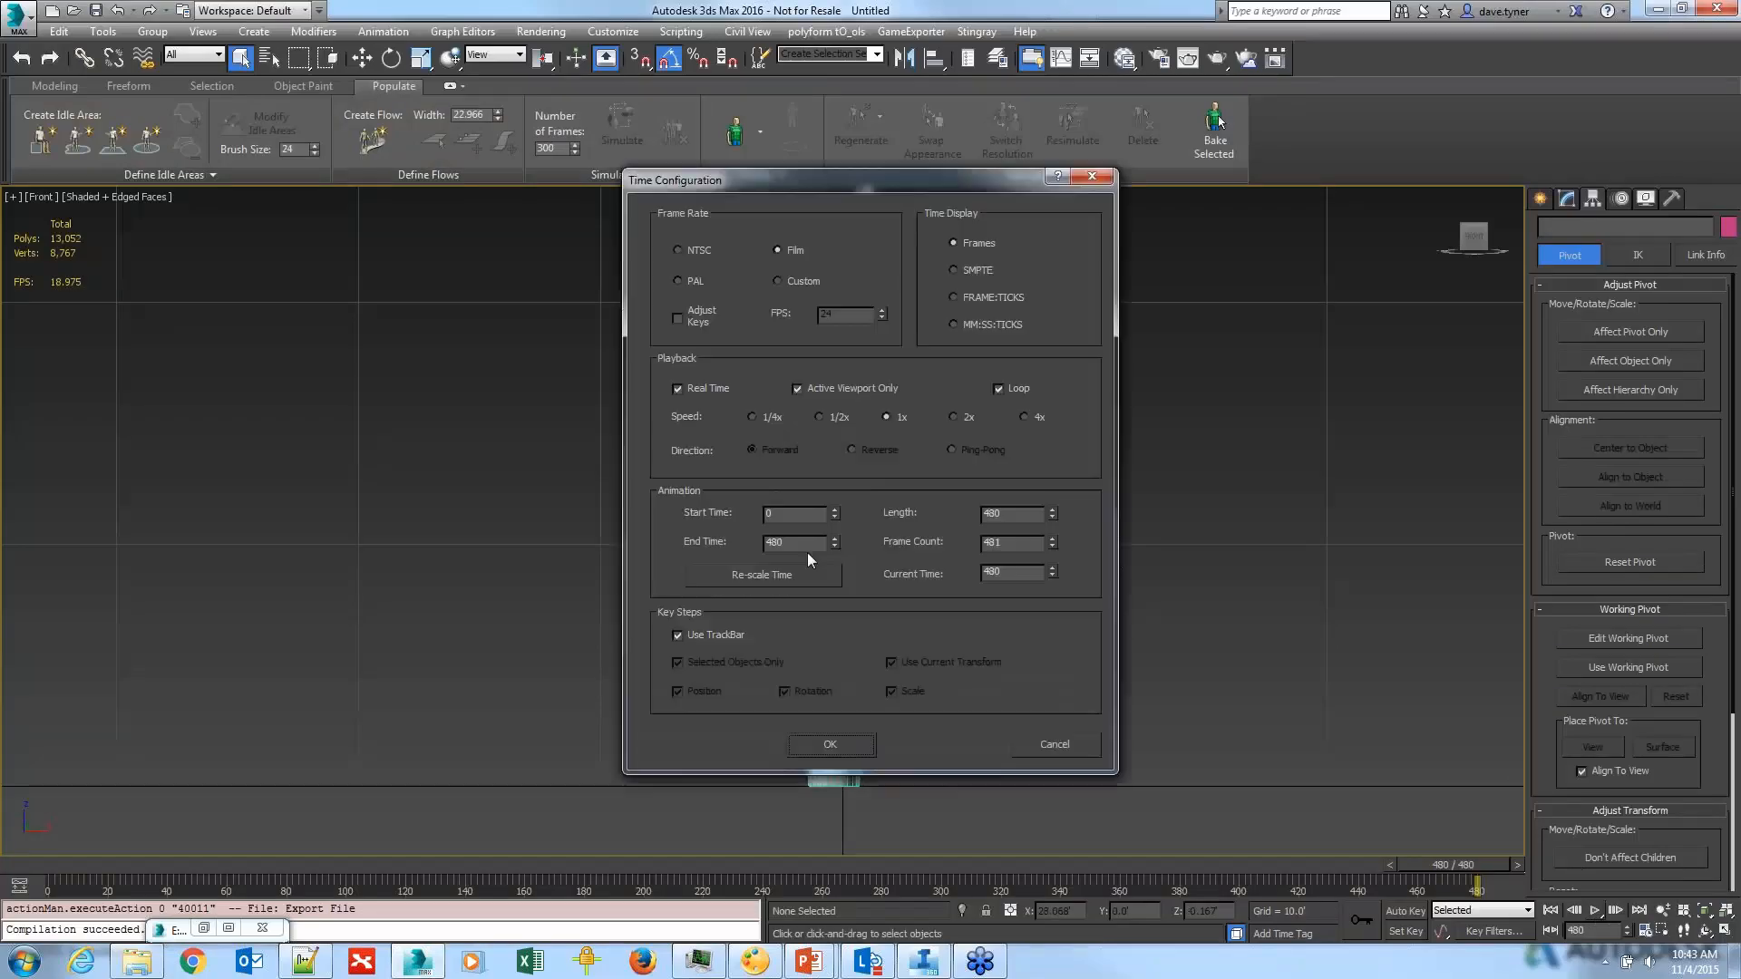
double_click(789, 542)
text(1200)
click(832, 743)
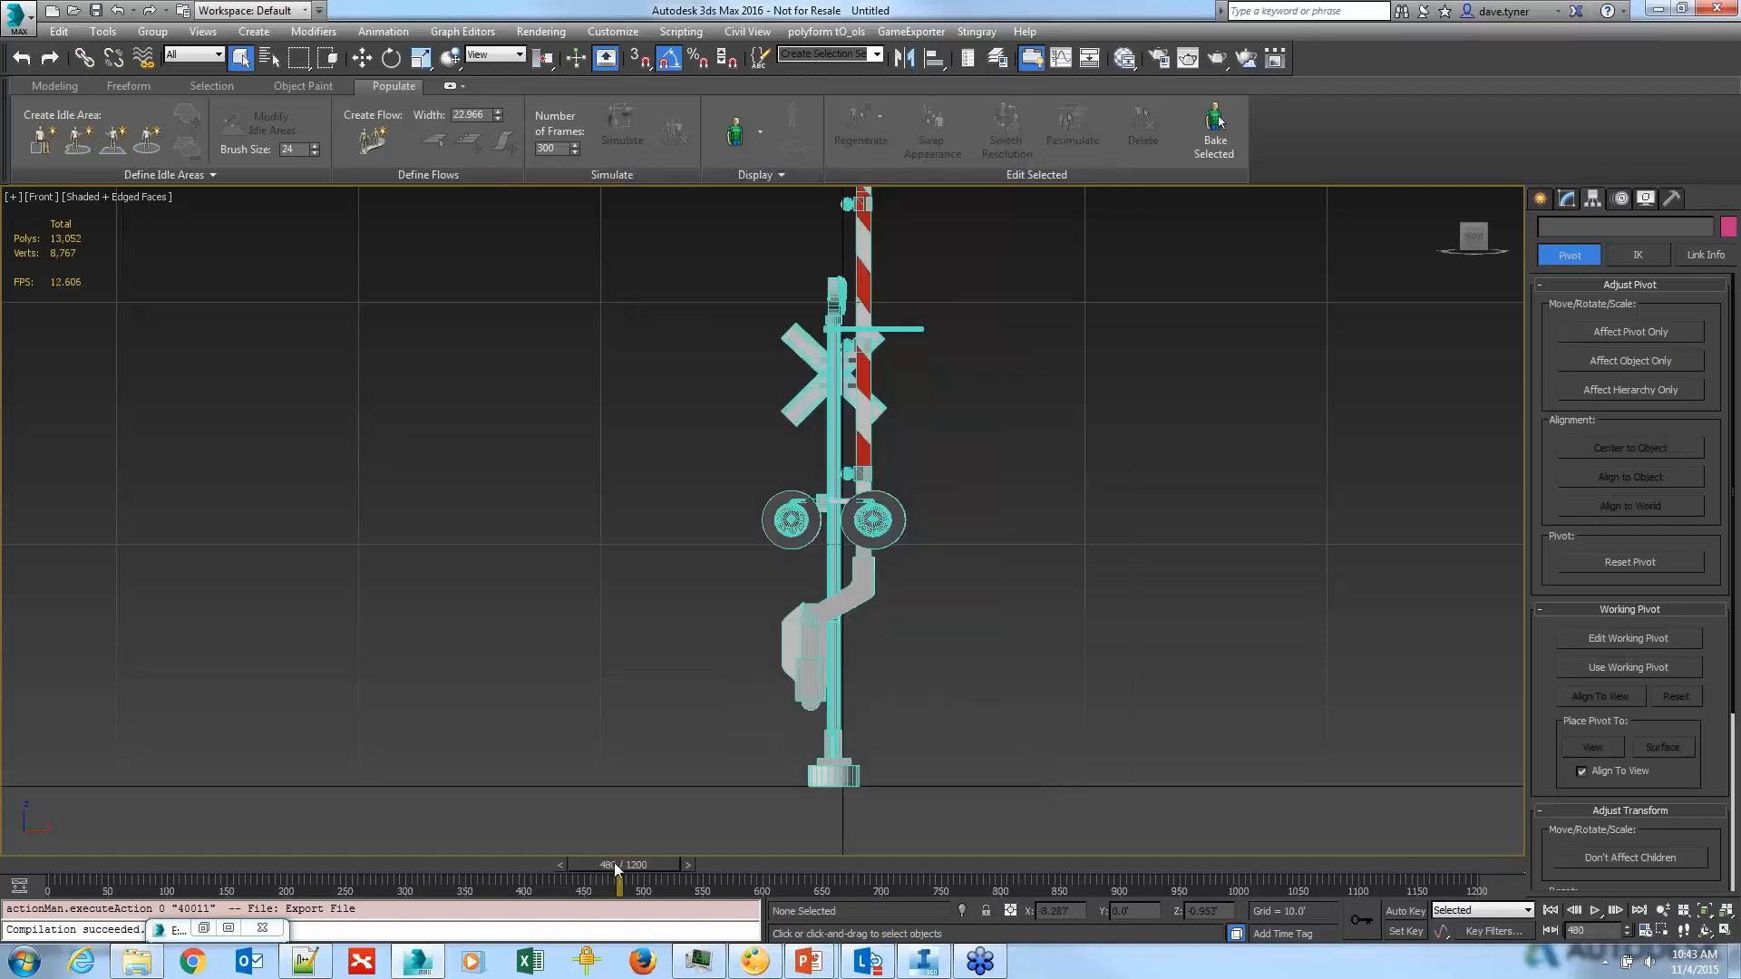
drag(640, 873, 54, 770)
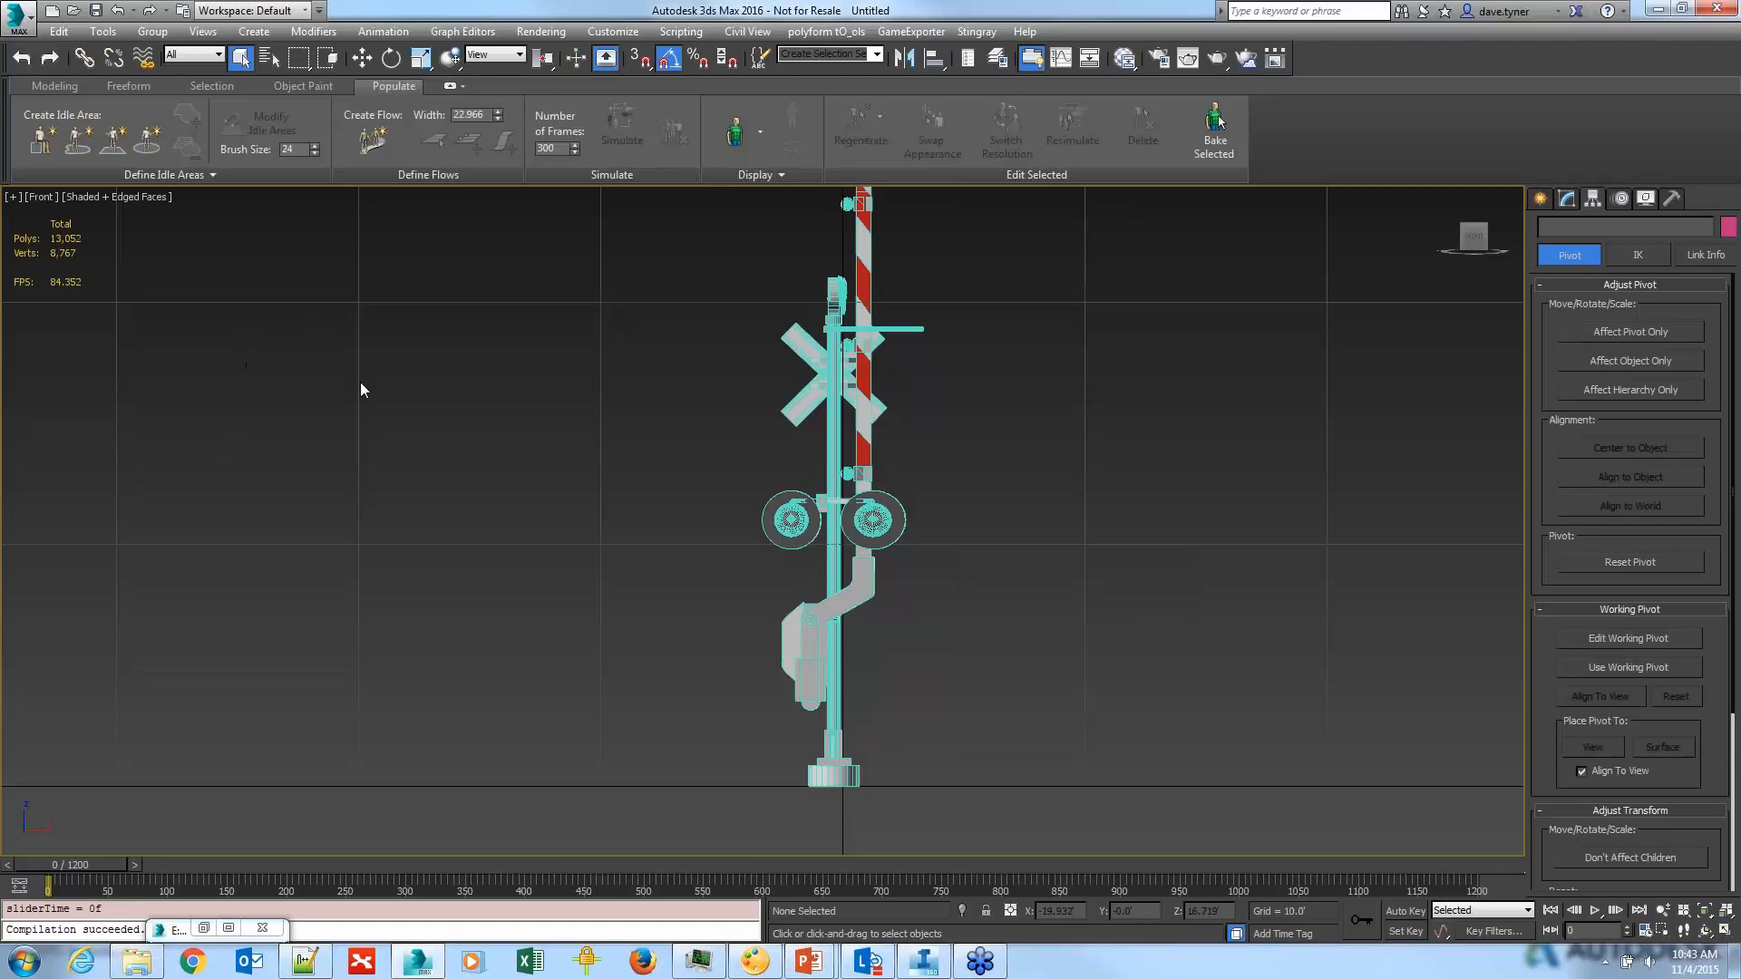
Step: Merge Mesh 1 from RR_Crossing.max in the Final Presentation folder and move it about 14.3 feet along X, clear of the existing gate
click(20, 18)
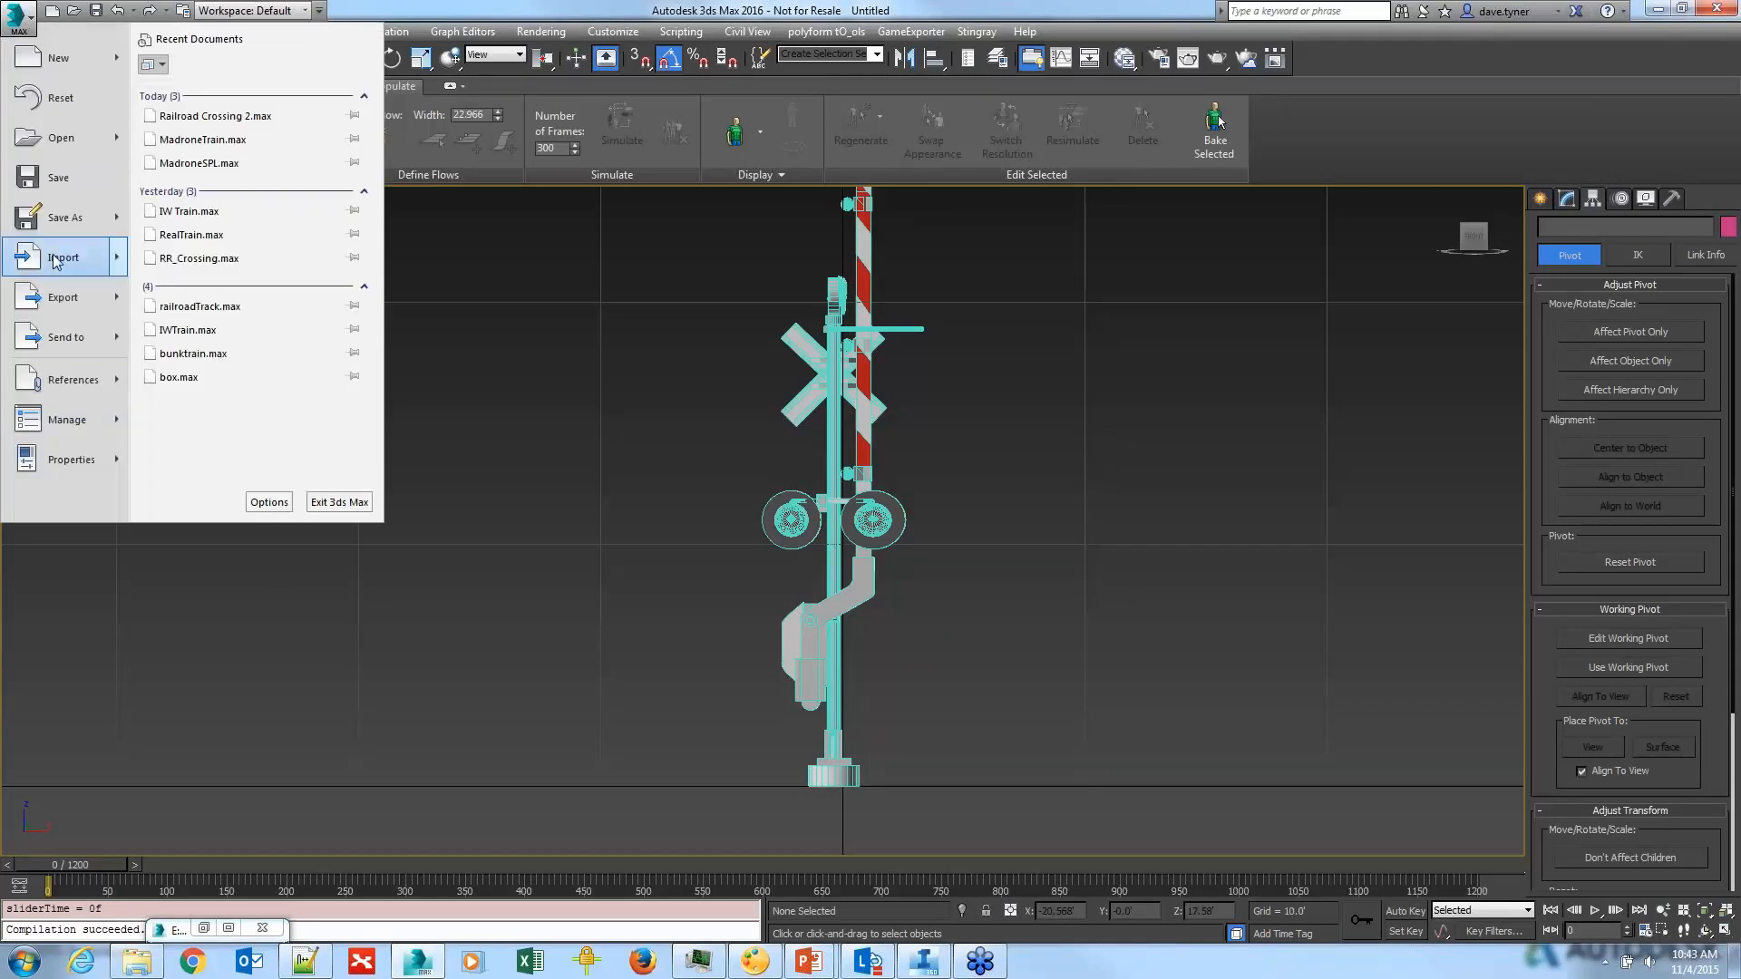
mouse_move(54, 261)
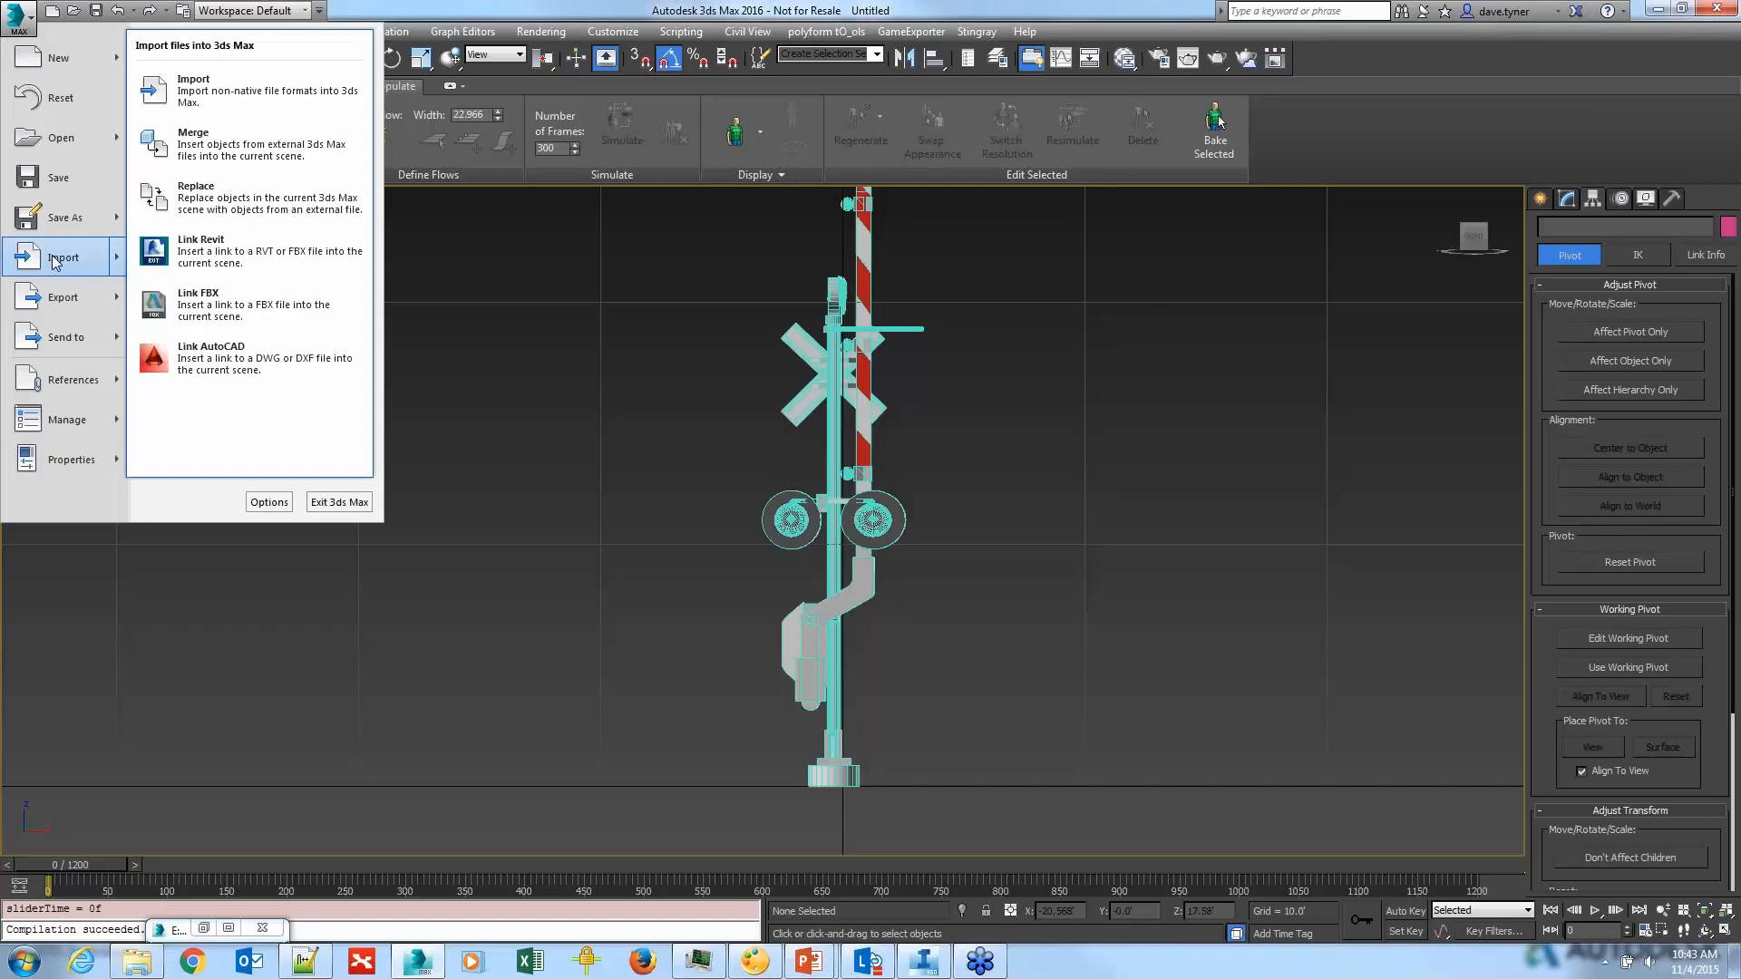
click(221, 151)
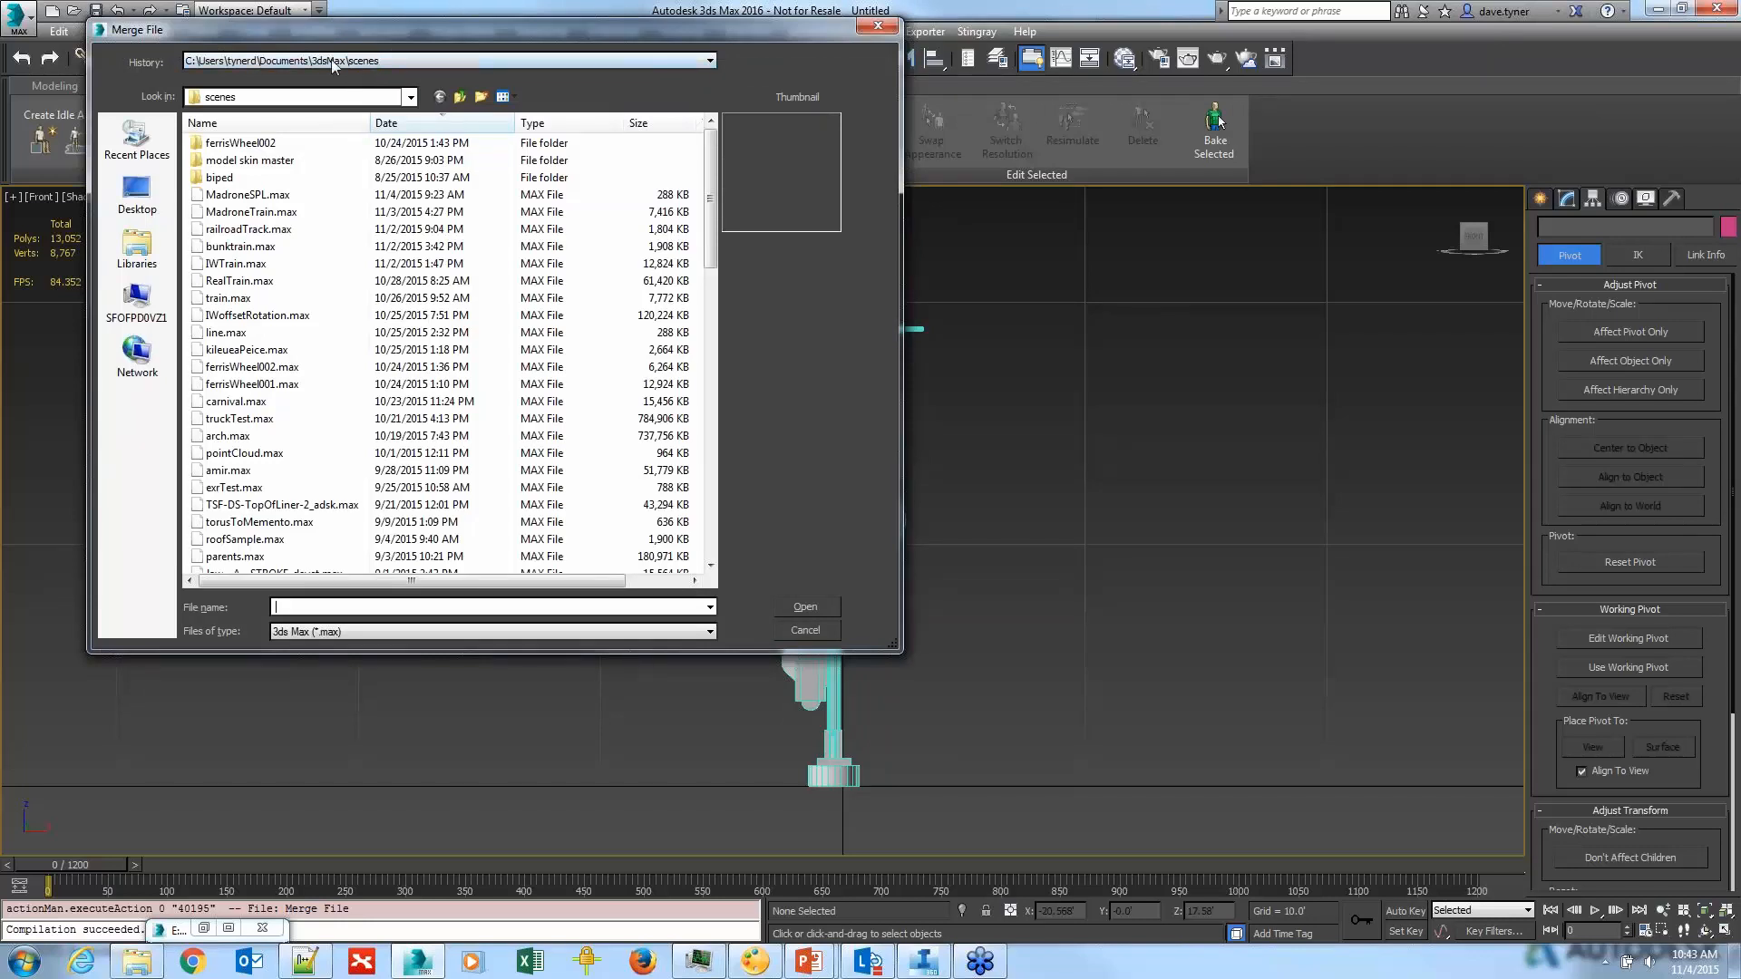
click(336, 62)
click(342, 89)
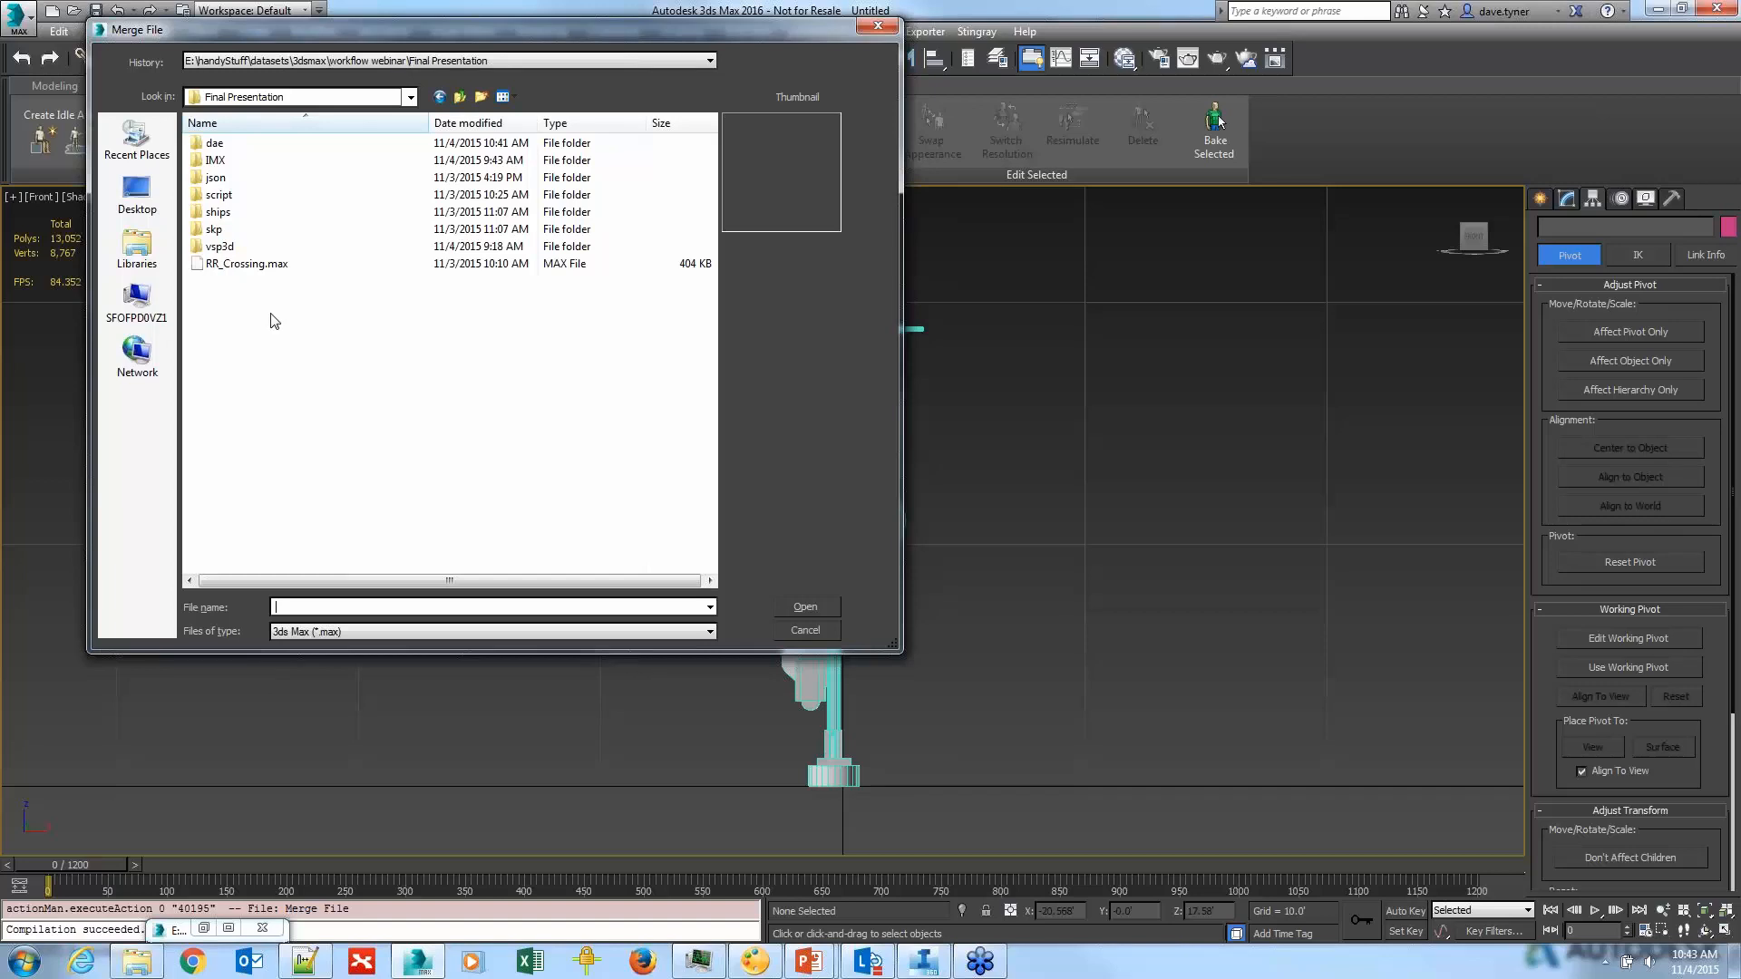
click(249, 264)
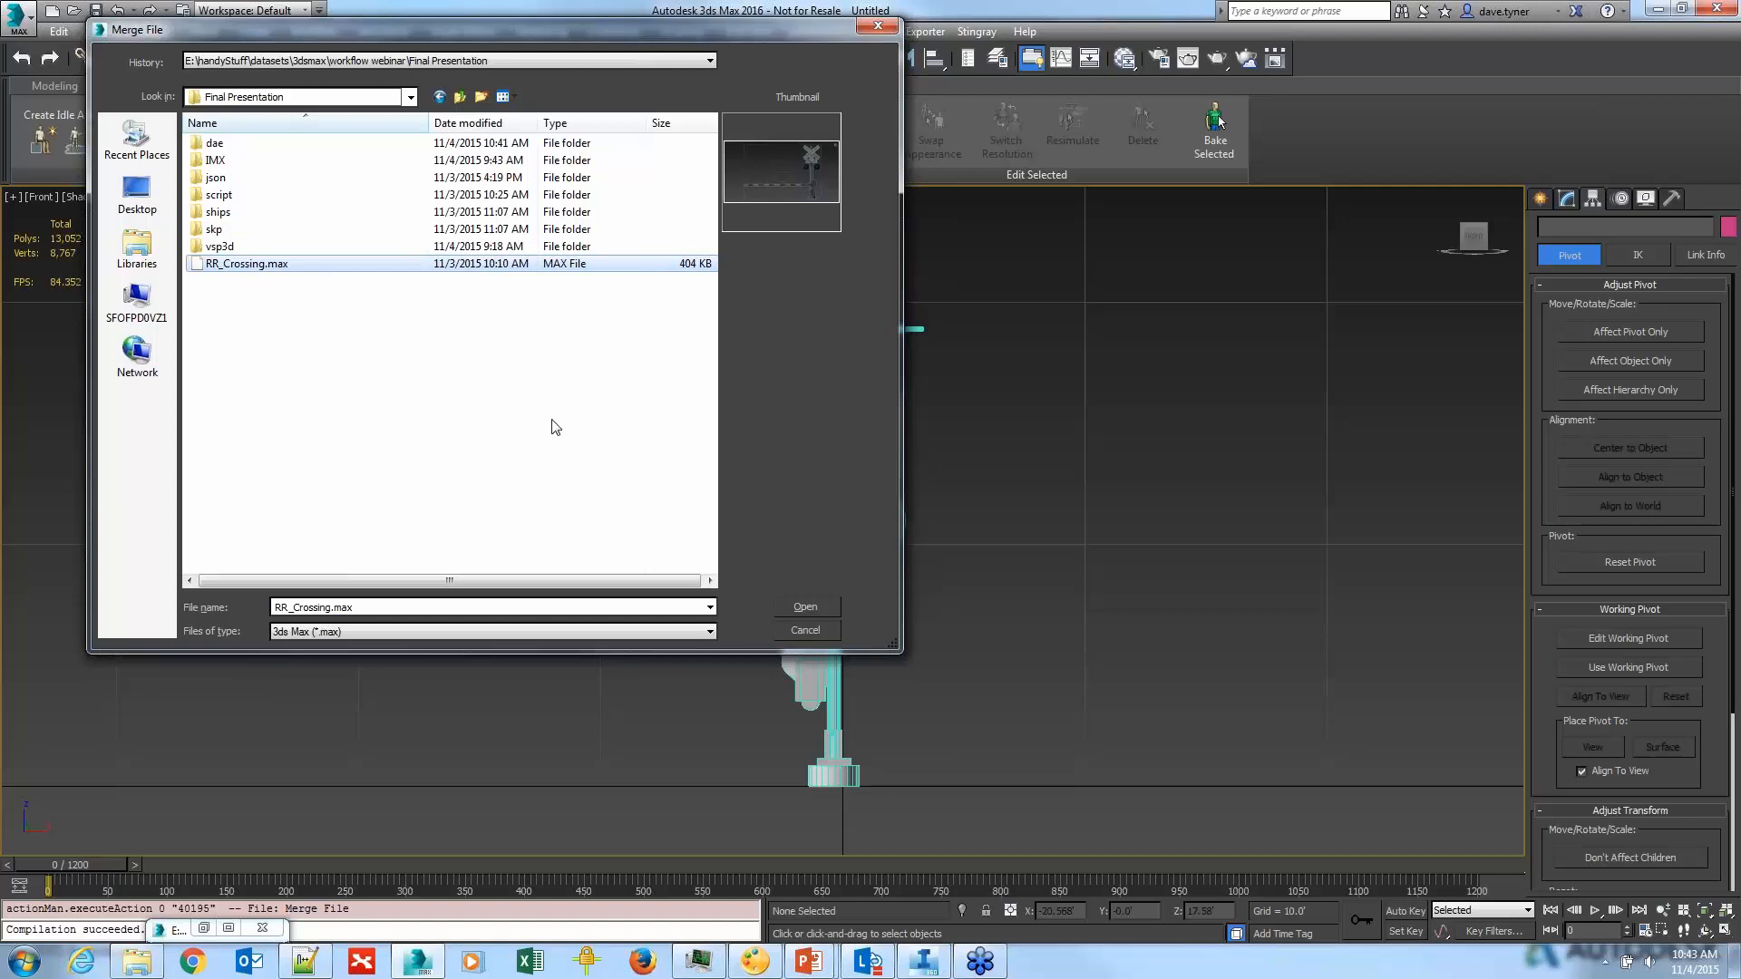
click(808, 606)
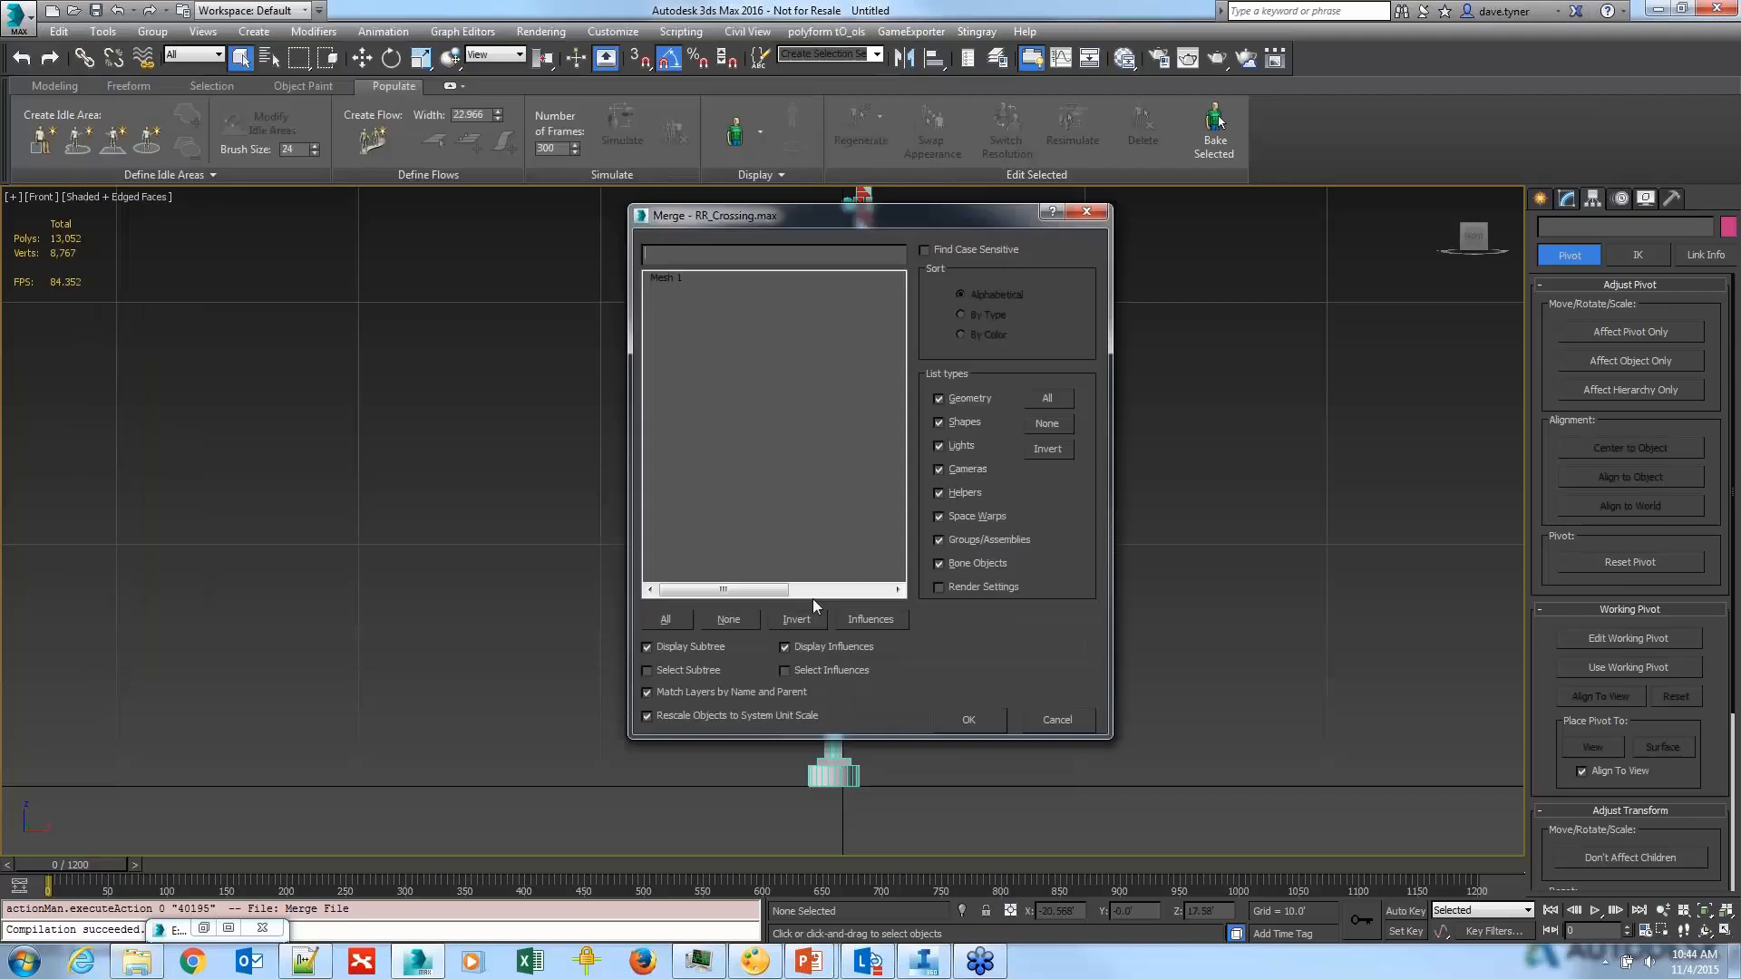
double_click(666, 280)
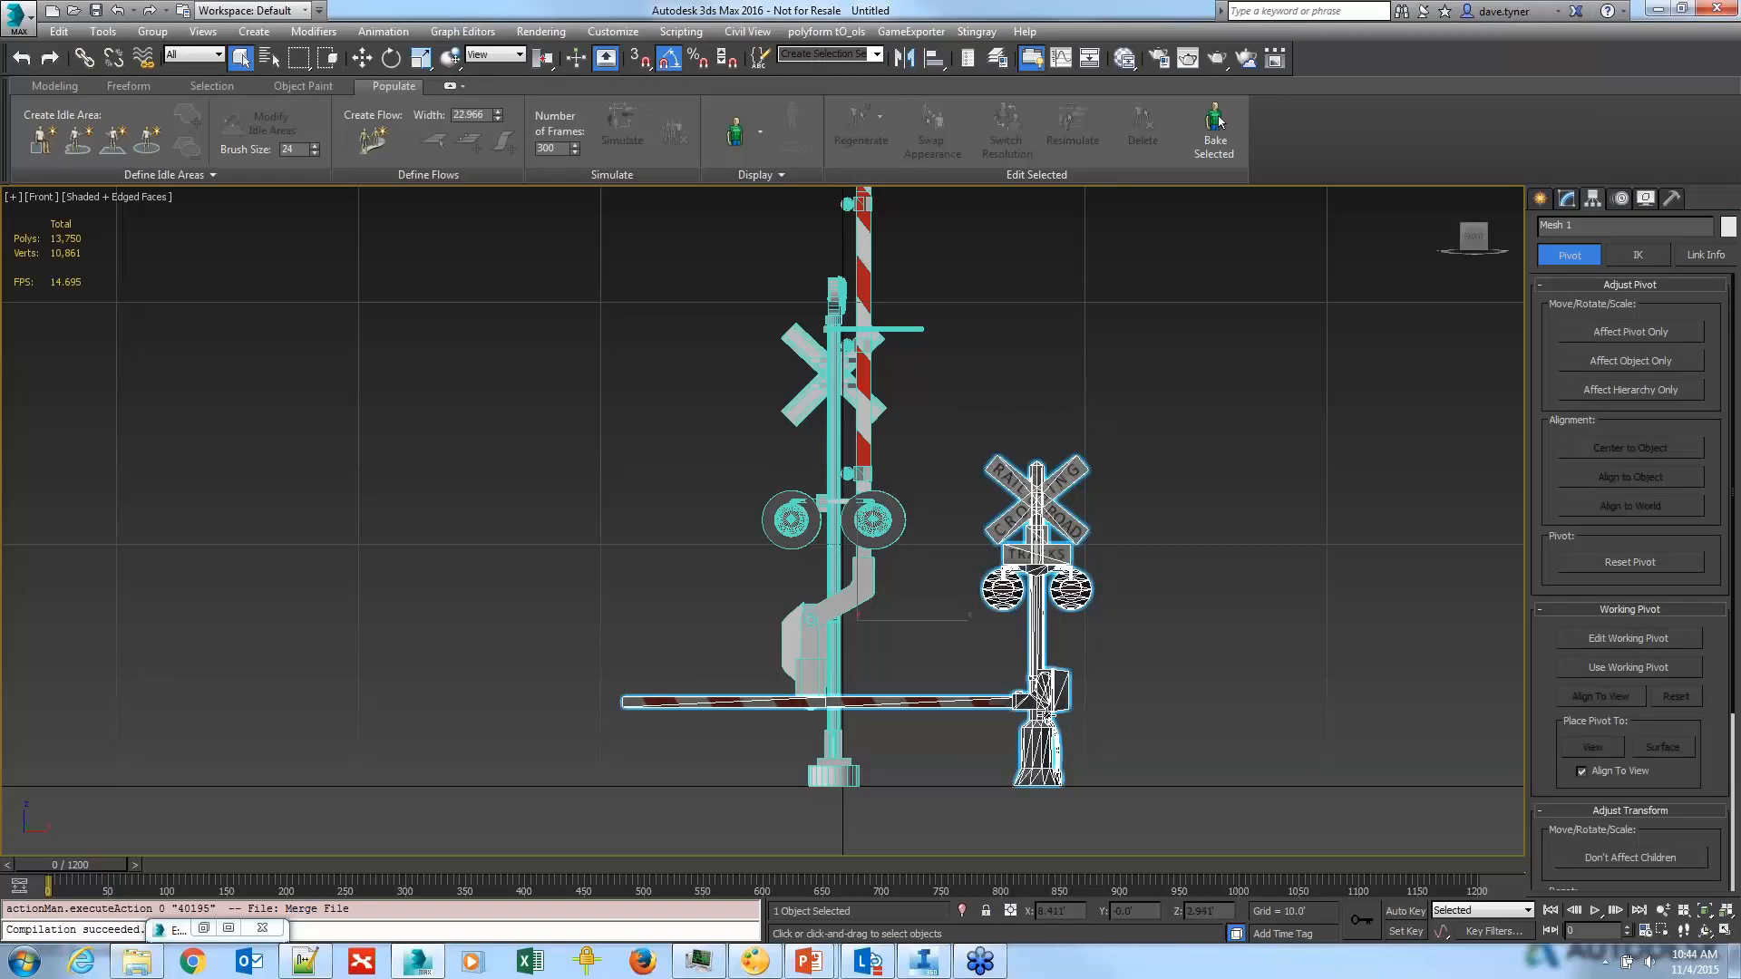
key(w)
drag(948, 622, 1292, 630)
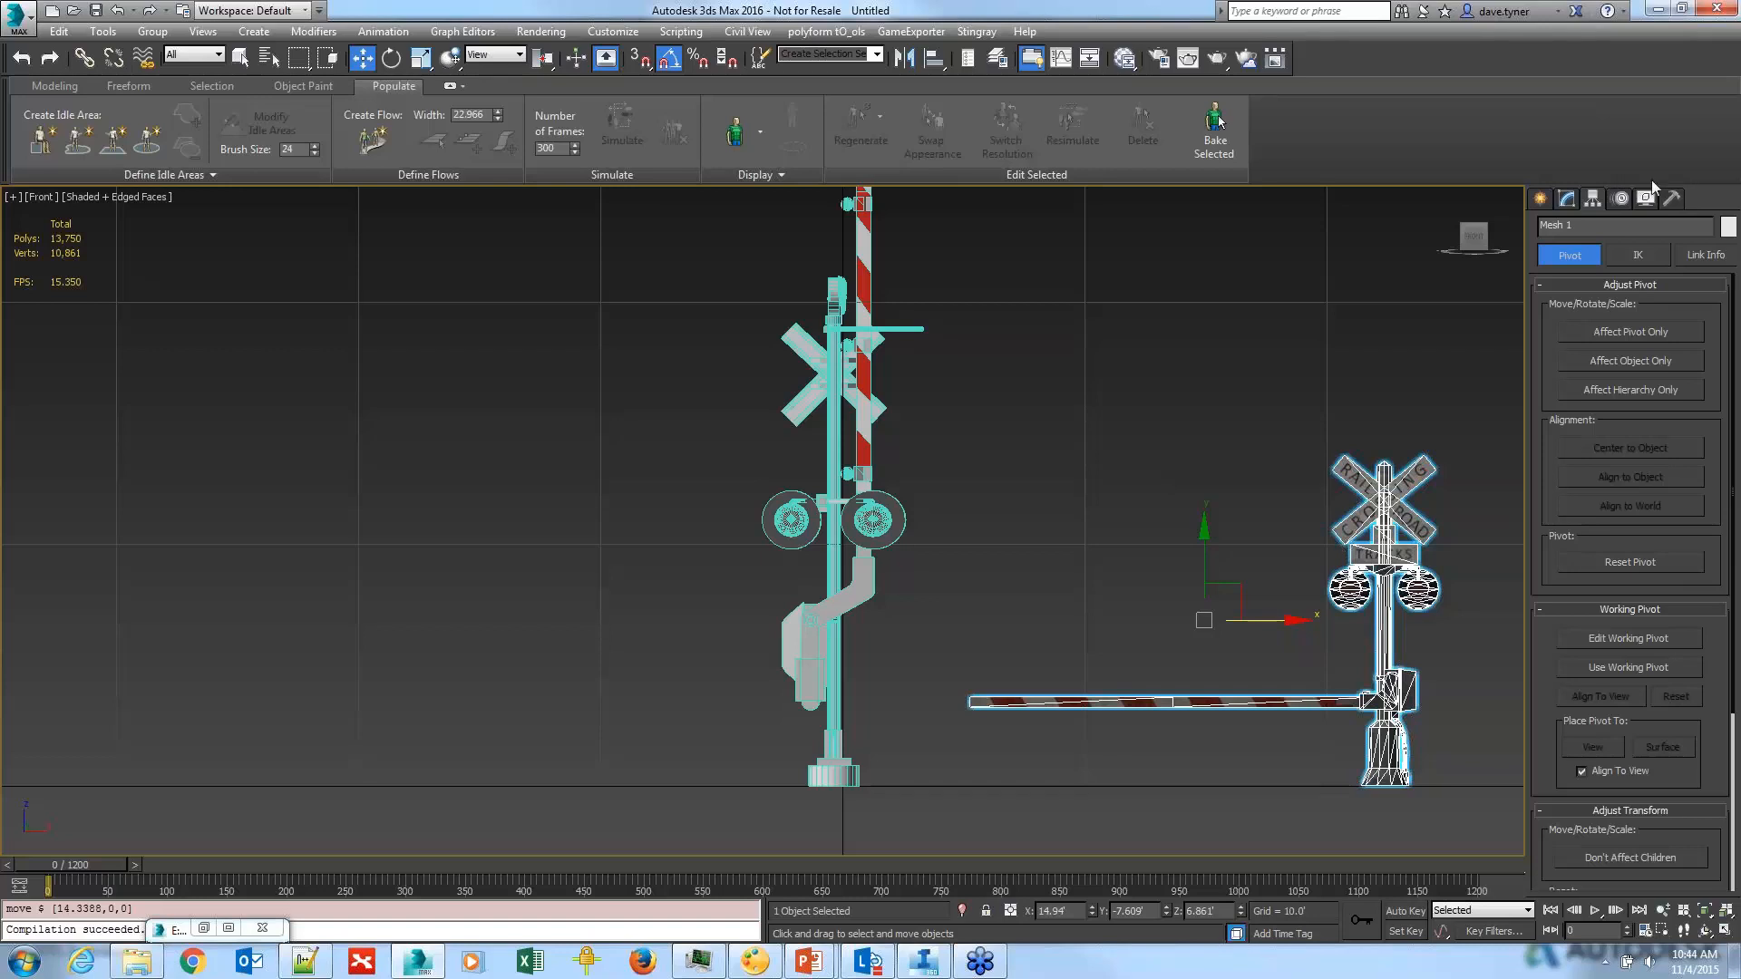
Step: Measure the dimensions of Mesh 1 and of the selected original gate and arm with the Measure utility to compare their sizes
click(1673, 199)
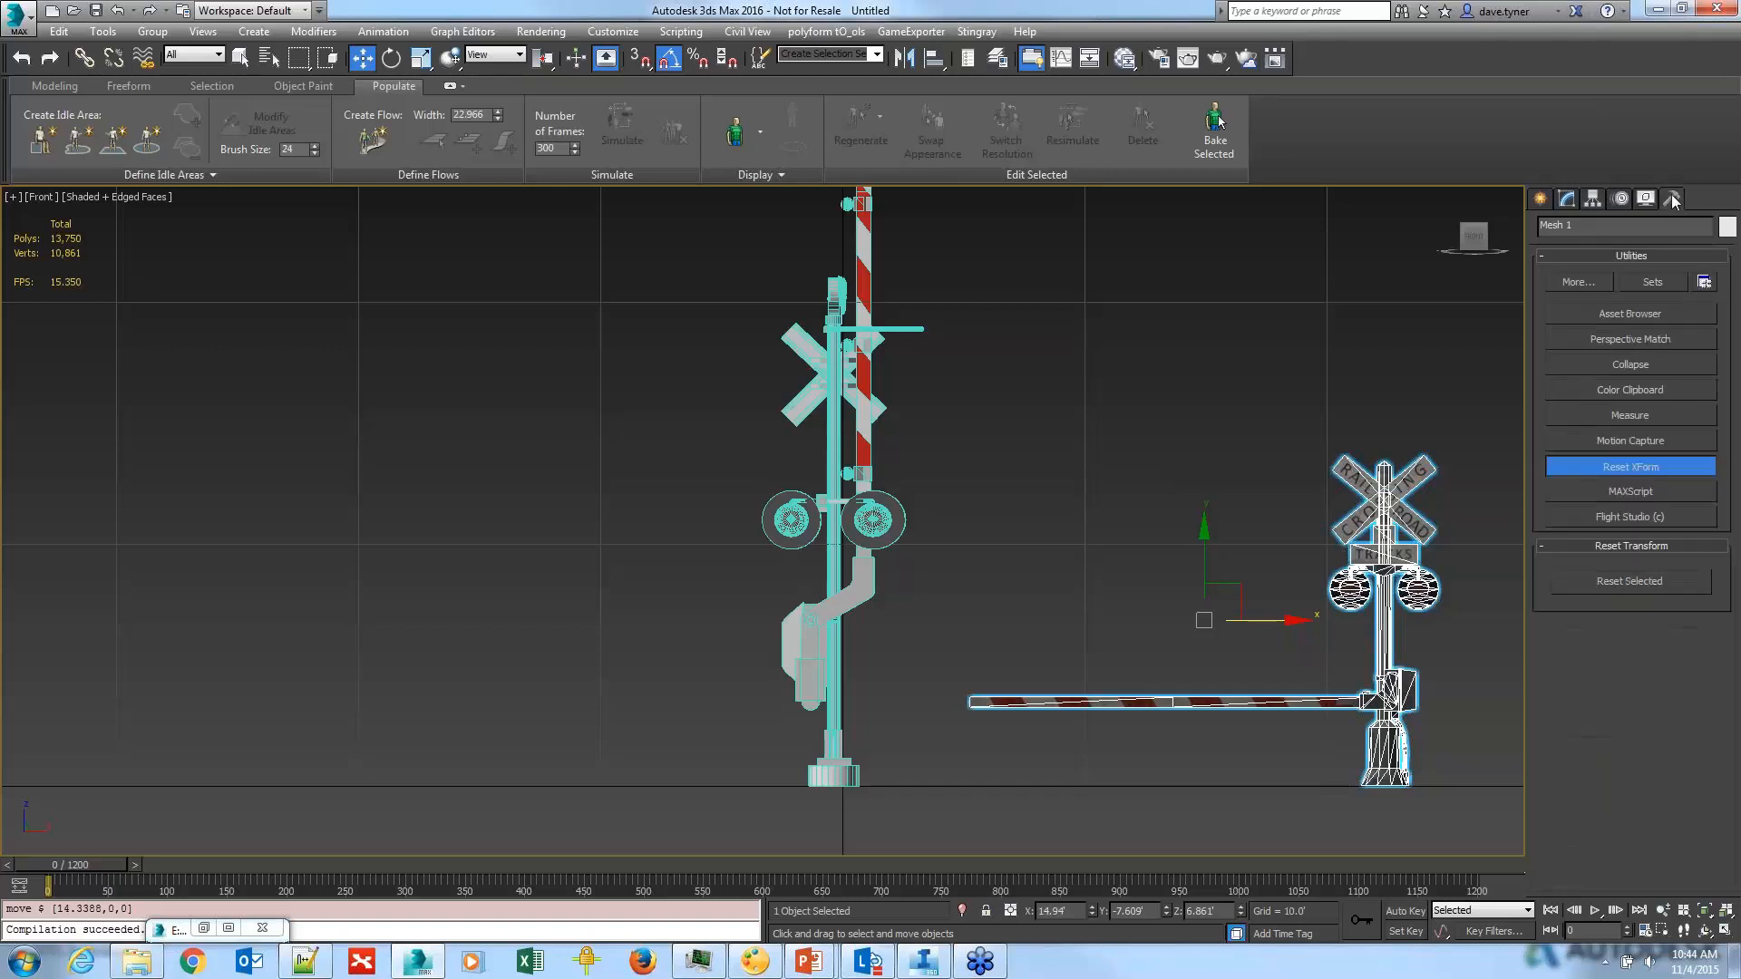
click(1645, 415)
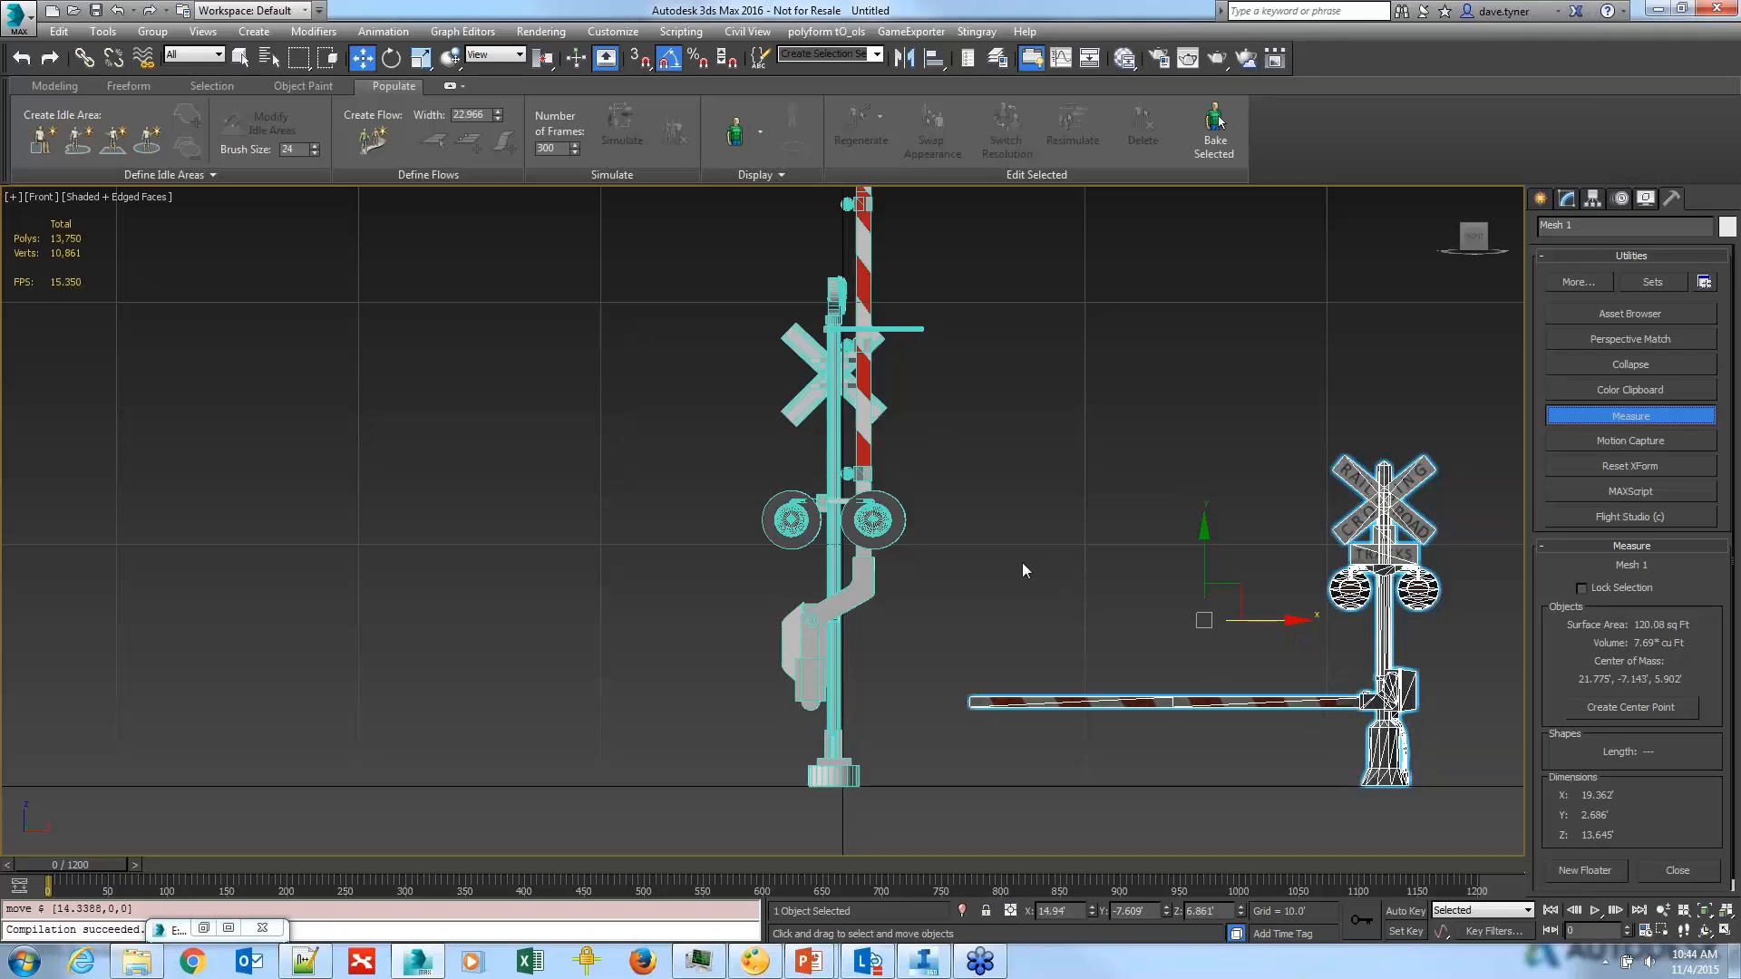
middle_drag(1009, 591, 772, 616)
scroll(721, 595, down, 3)
scroll(669, 509, up, 5)
scroll(679, 526, down, 2)
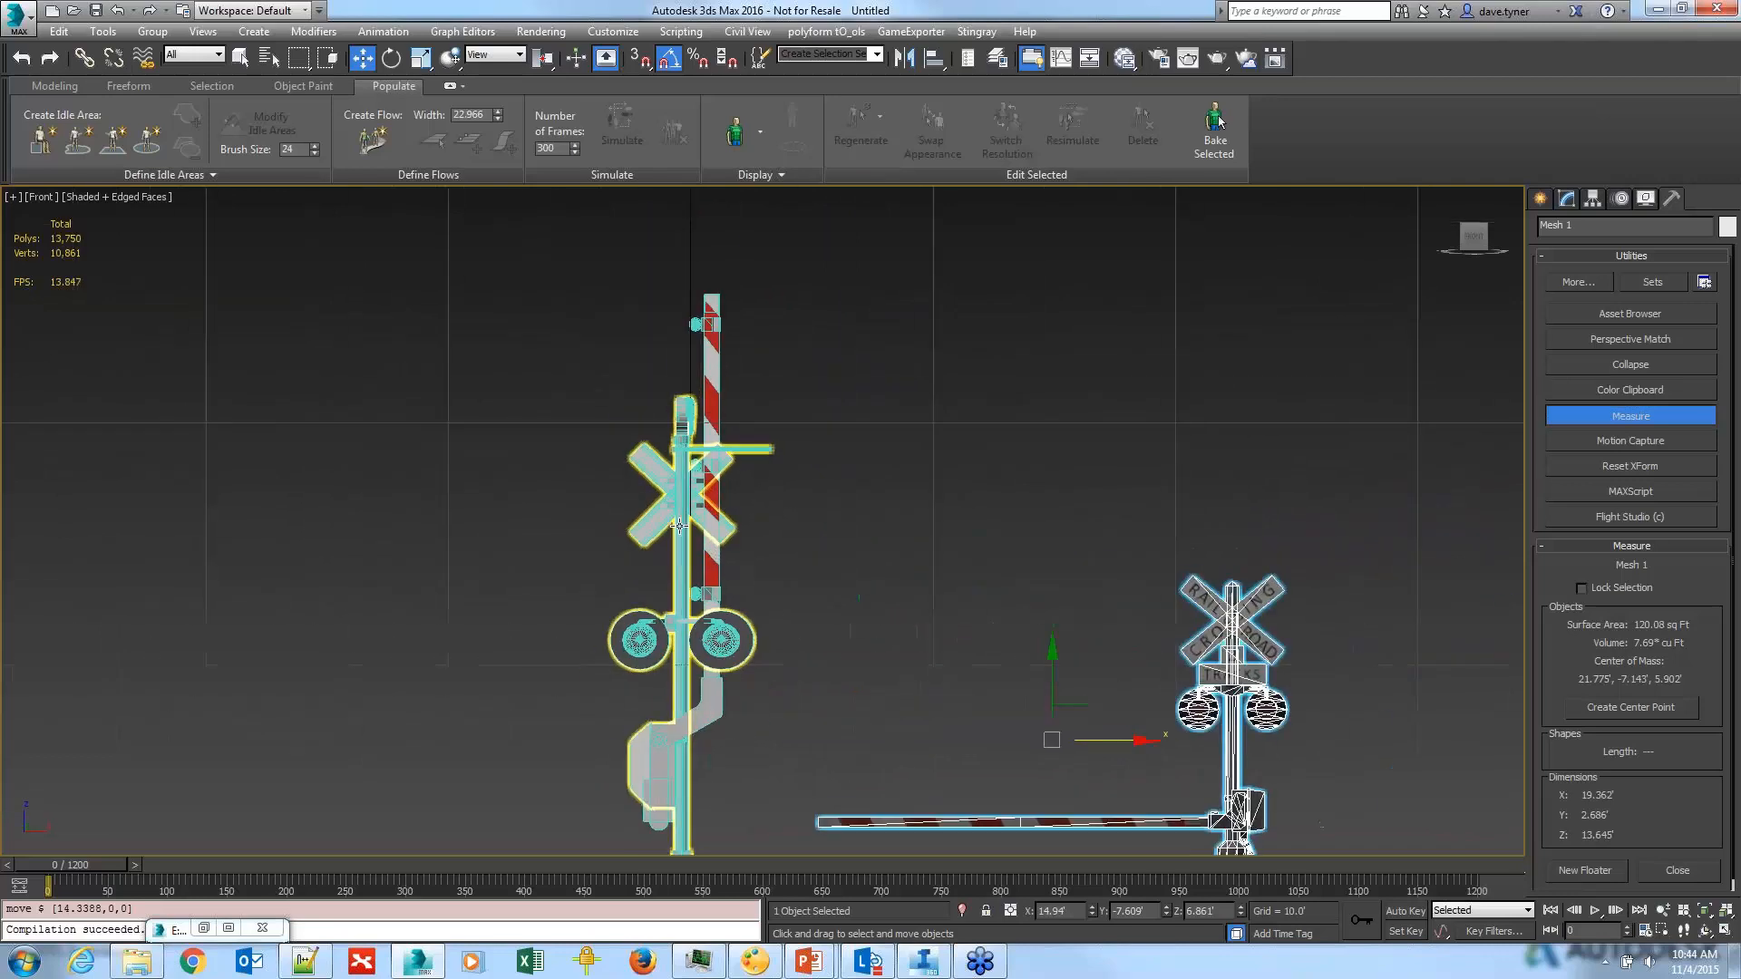
scroll(679, 526, down, 2)
drag(732, 825, 530, 461)
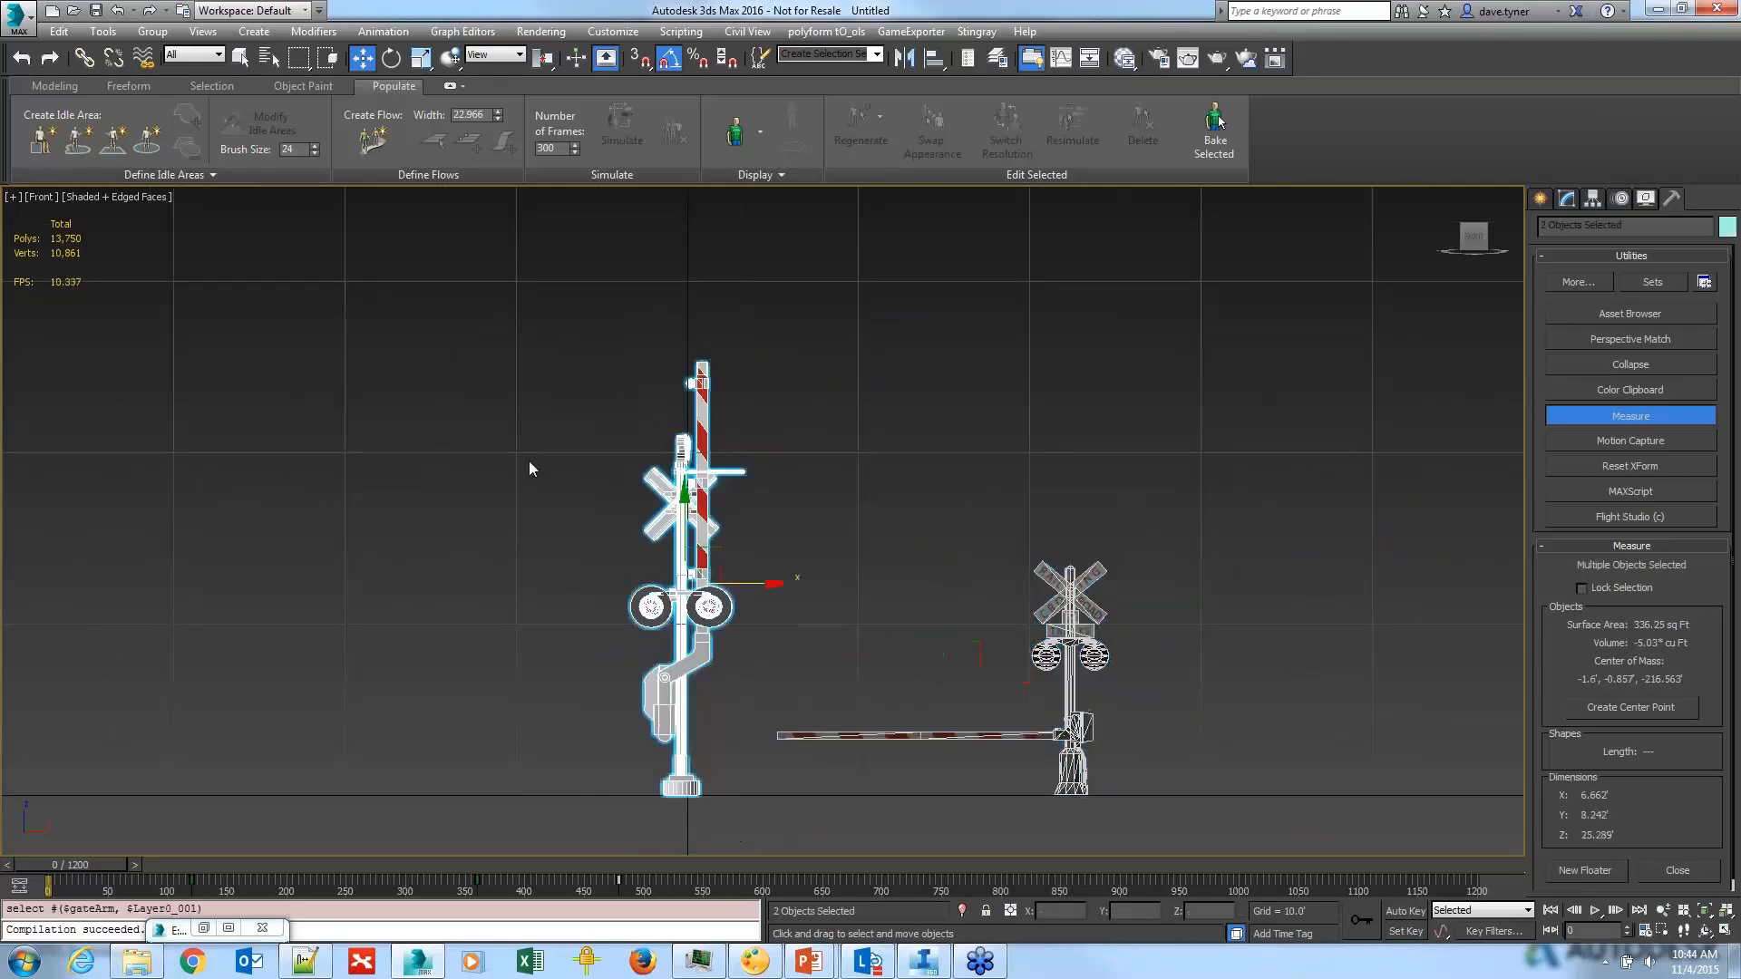
Step: Hide the selected original gate and arm, and move Mesh 1 about 22.5 feet along negative X to the grid's vertical axis
right_click(677, 511)
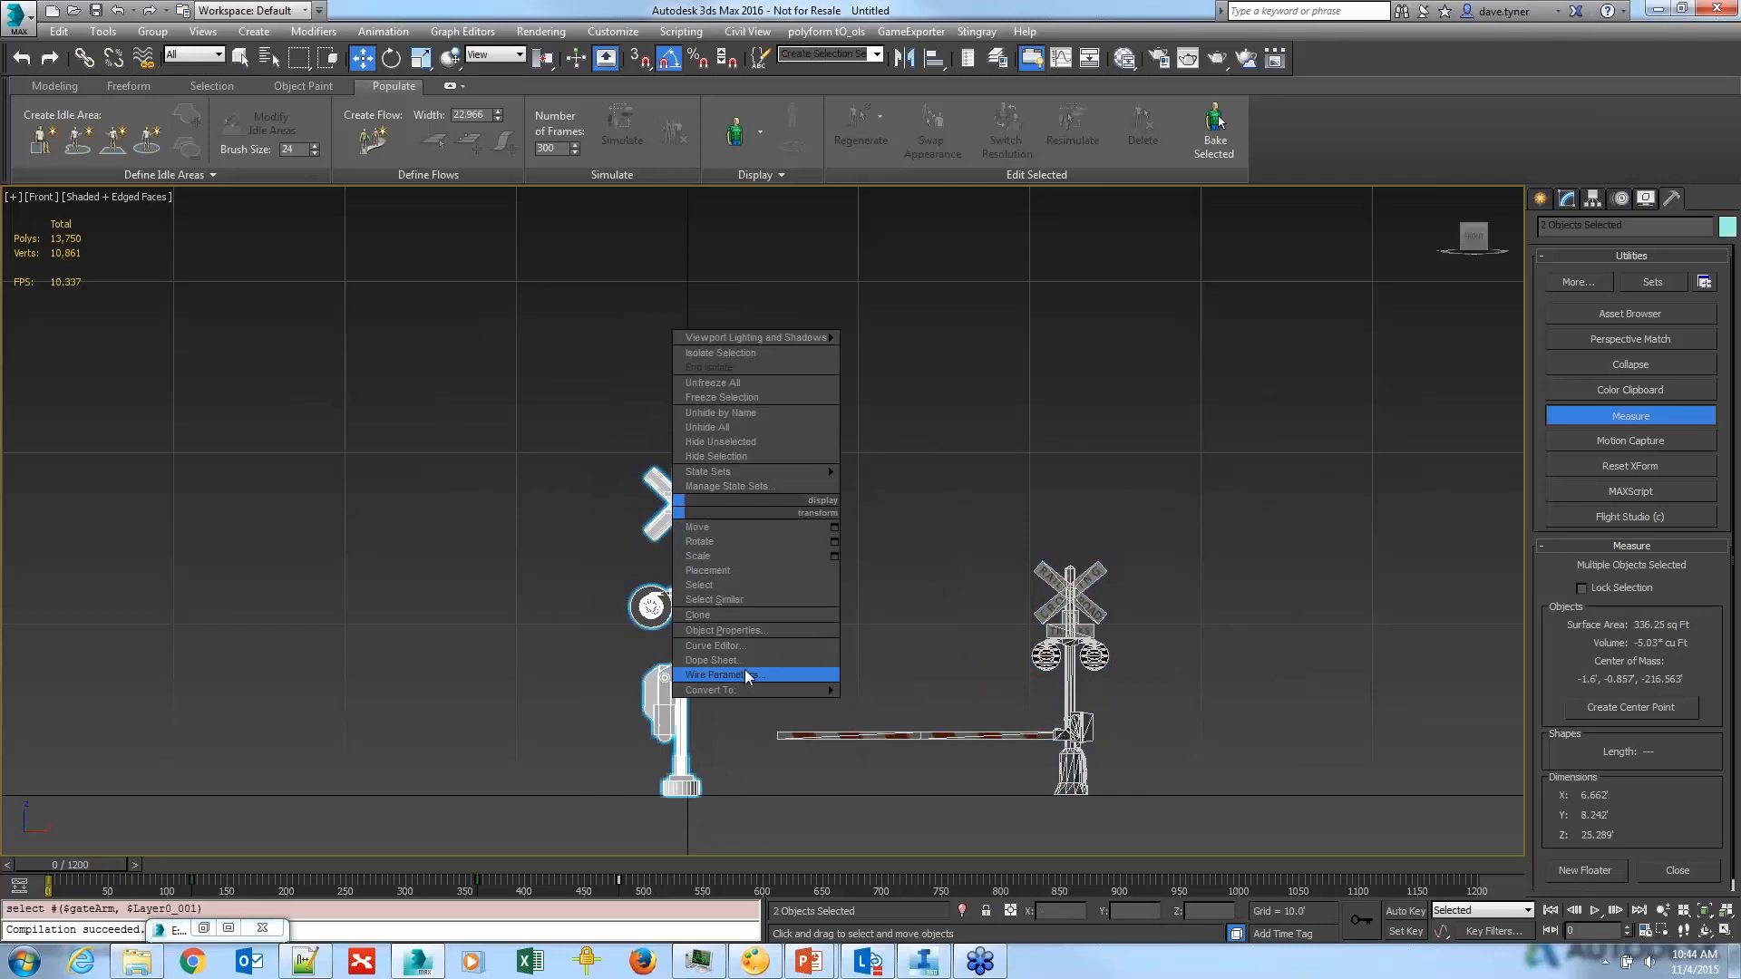
click(716, 456)
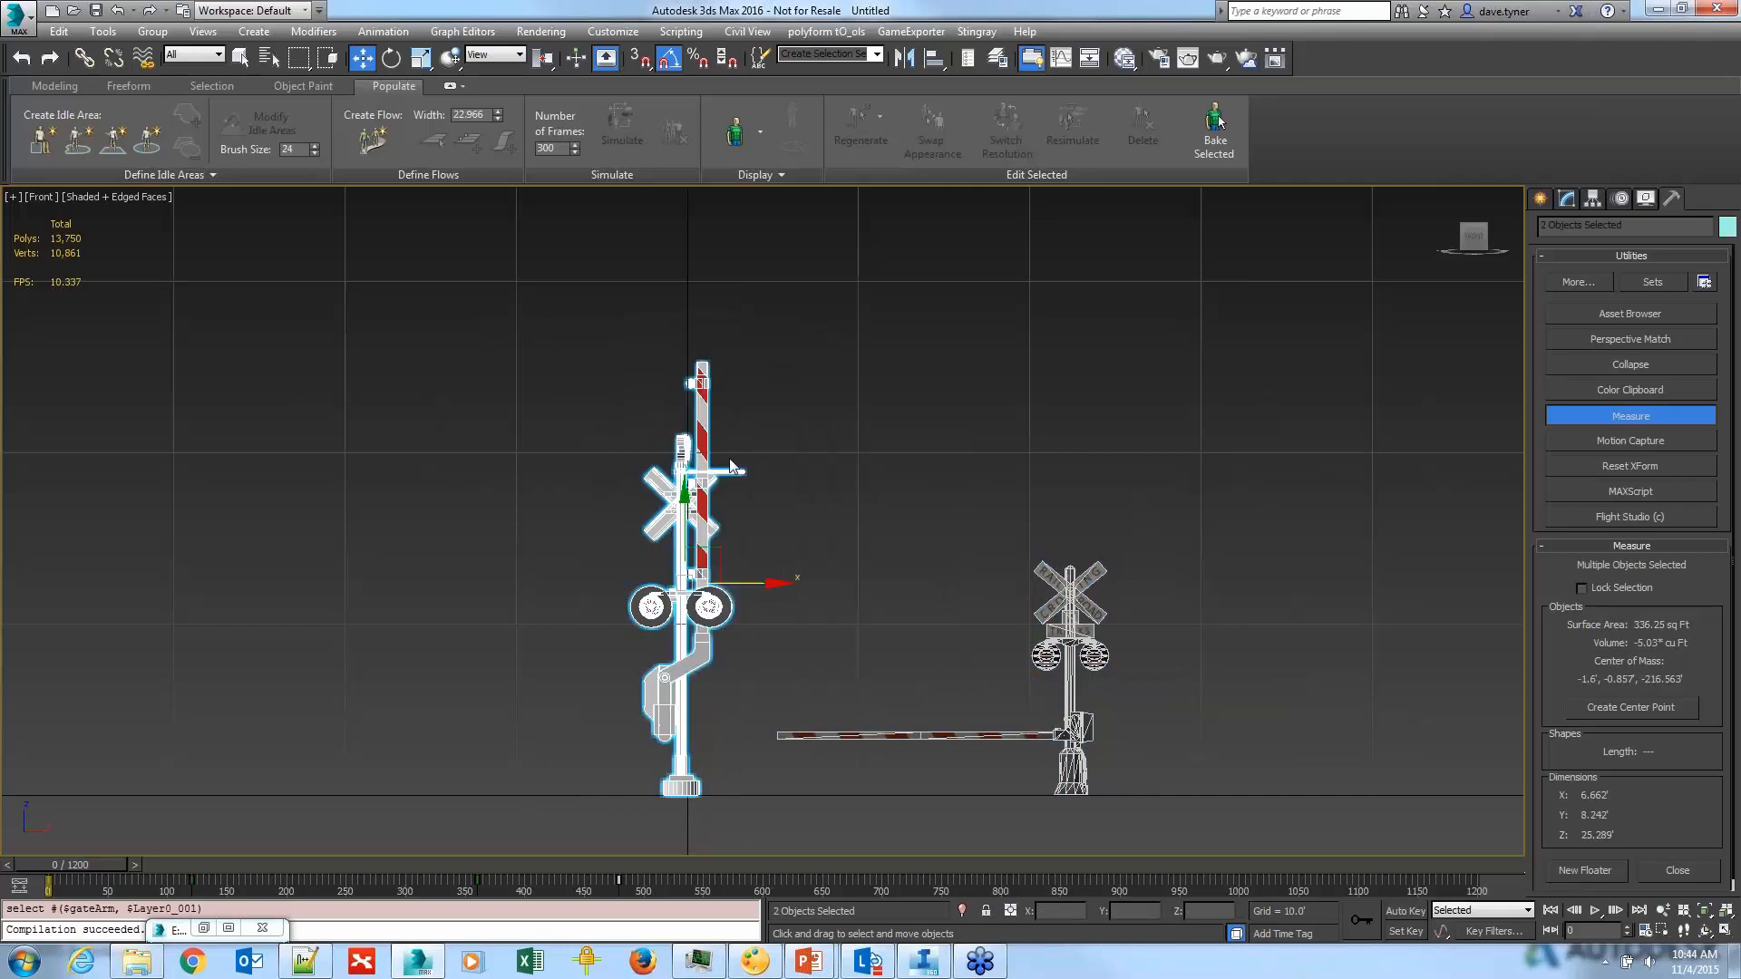
click(1088, 736)
key(w)
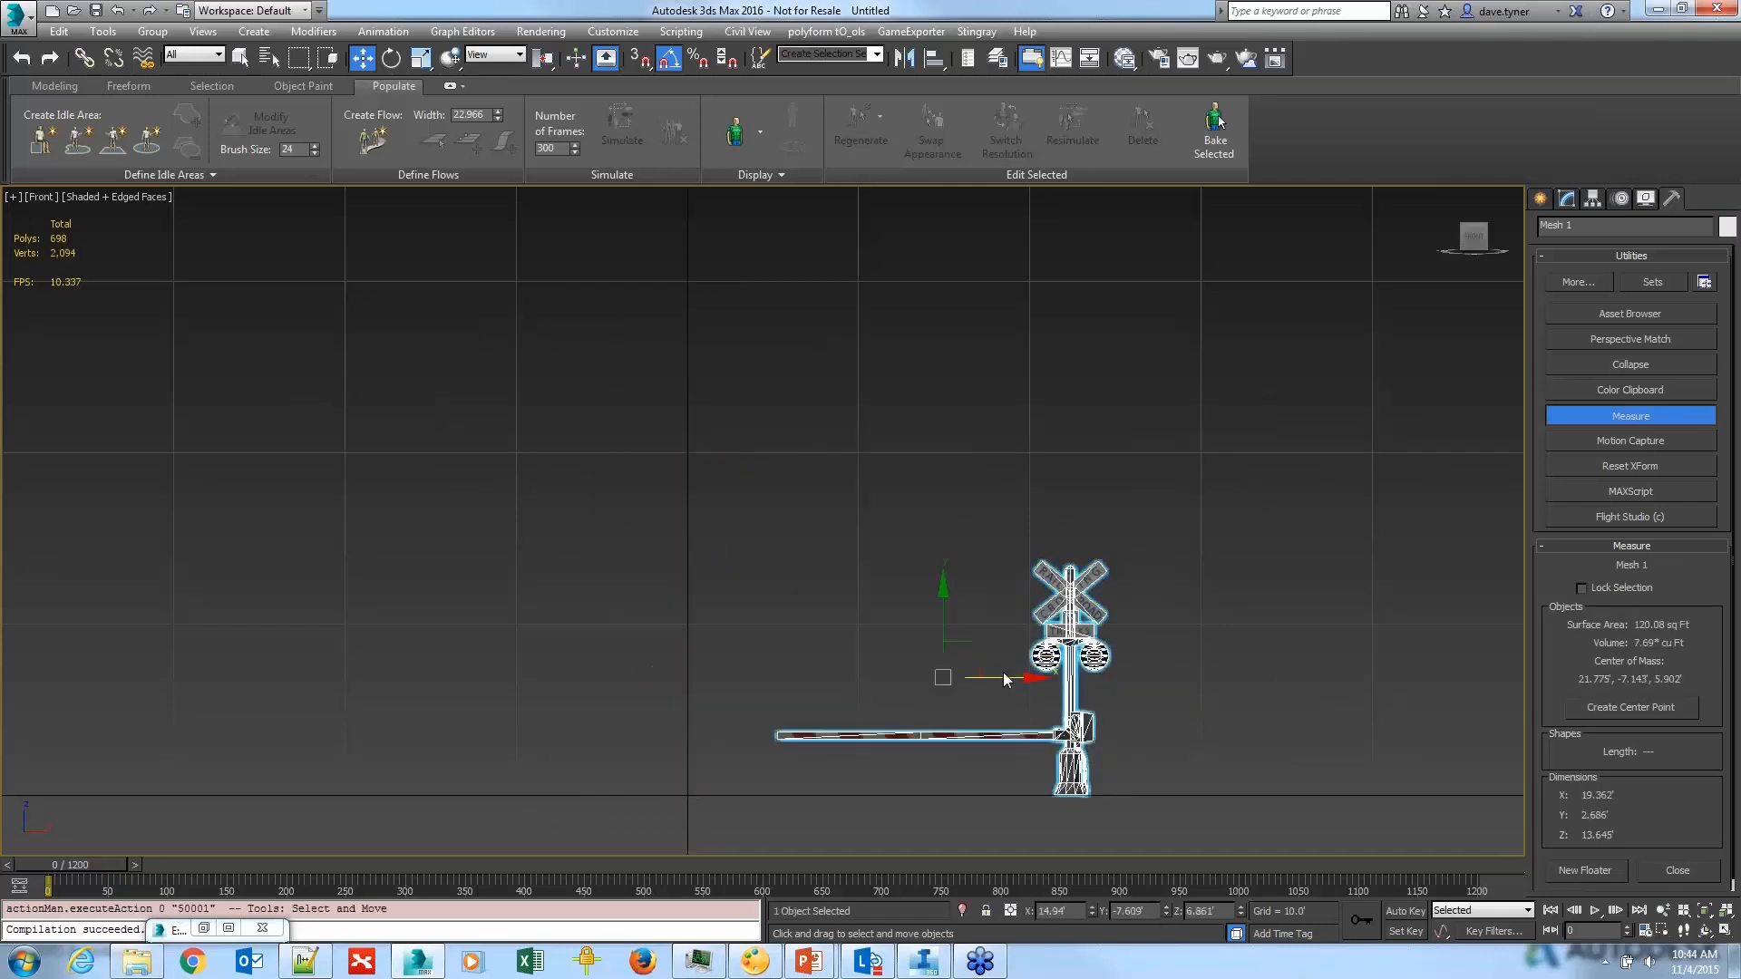
drag(1005, 679, 622, 703)
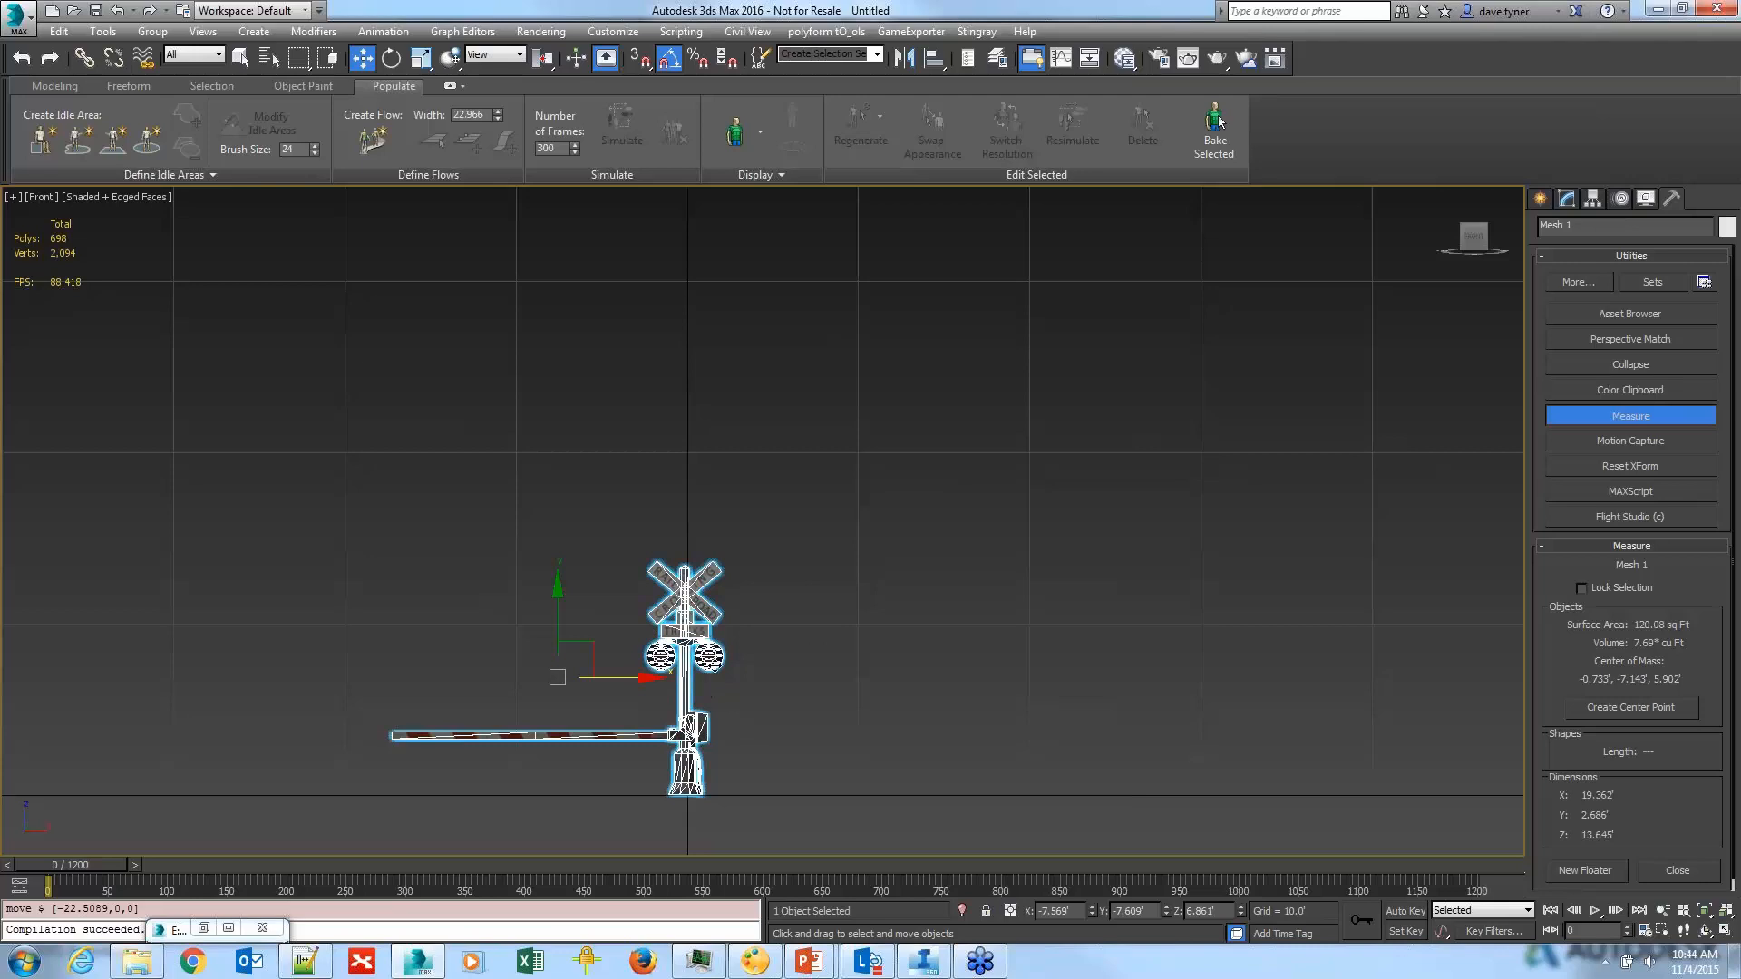
click(736, 744)
Step: Move only the pivot of Mesh 1 to the foot of its post and set the pivot's Z position to 0
scroll(676, 746, up, 6)
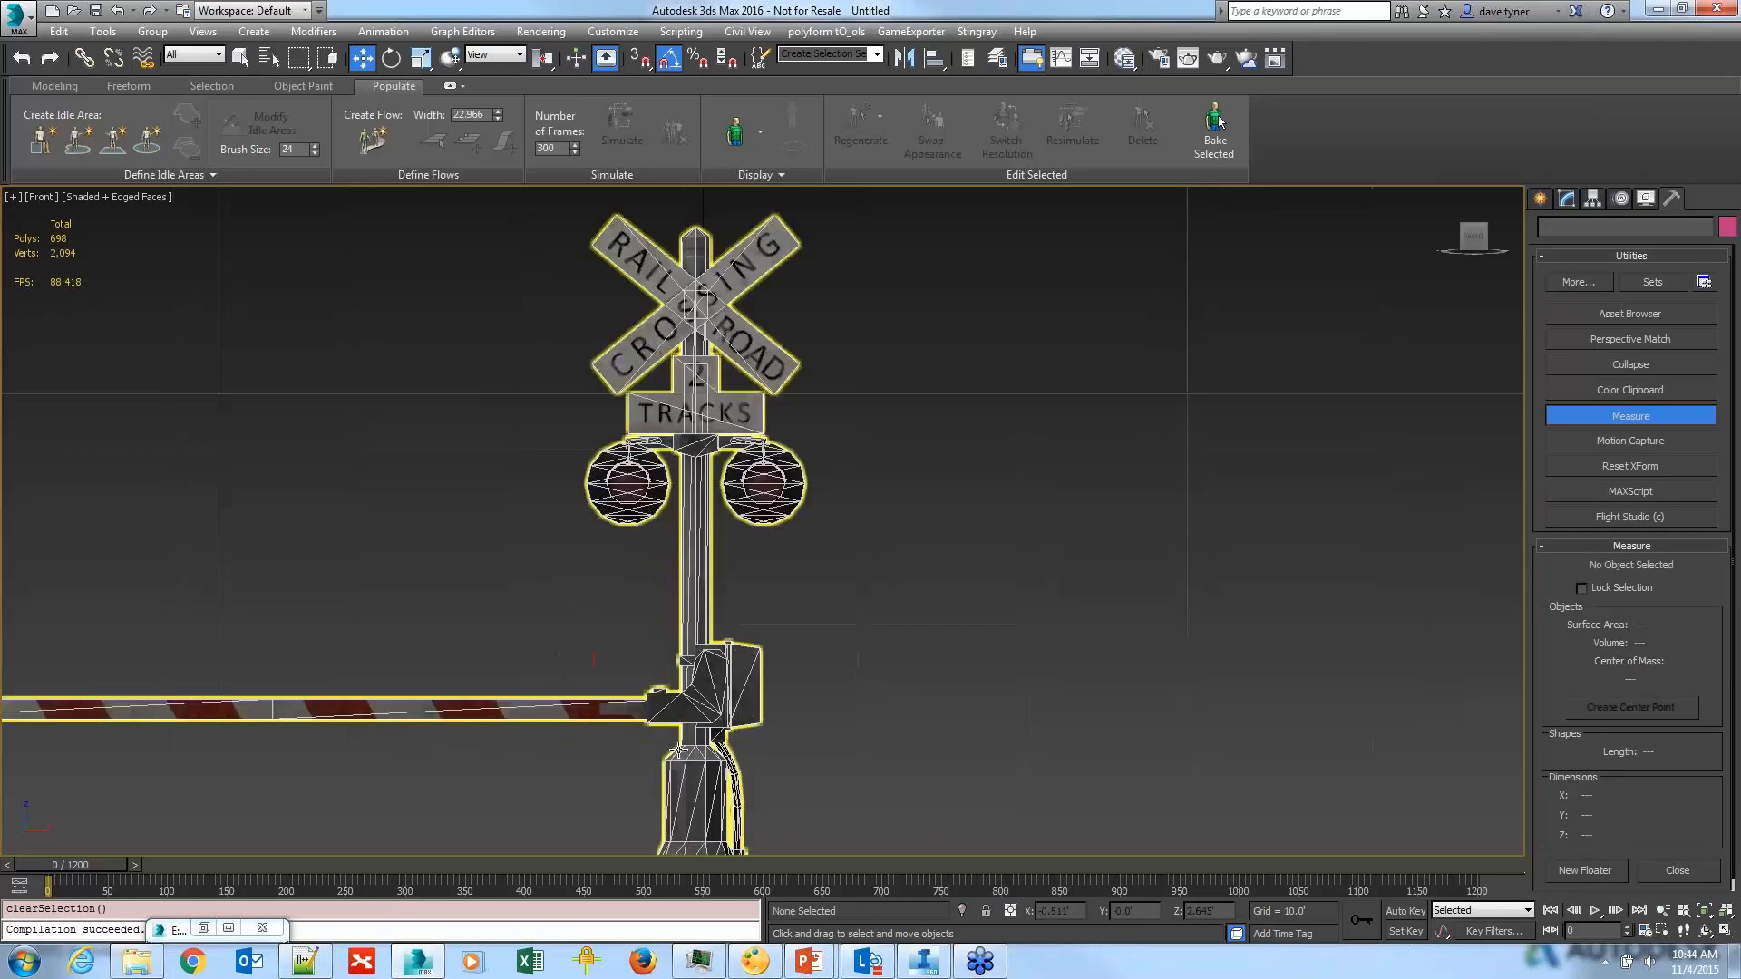
scroll(673, 746, down, 6)
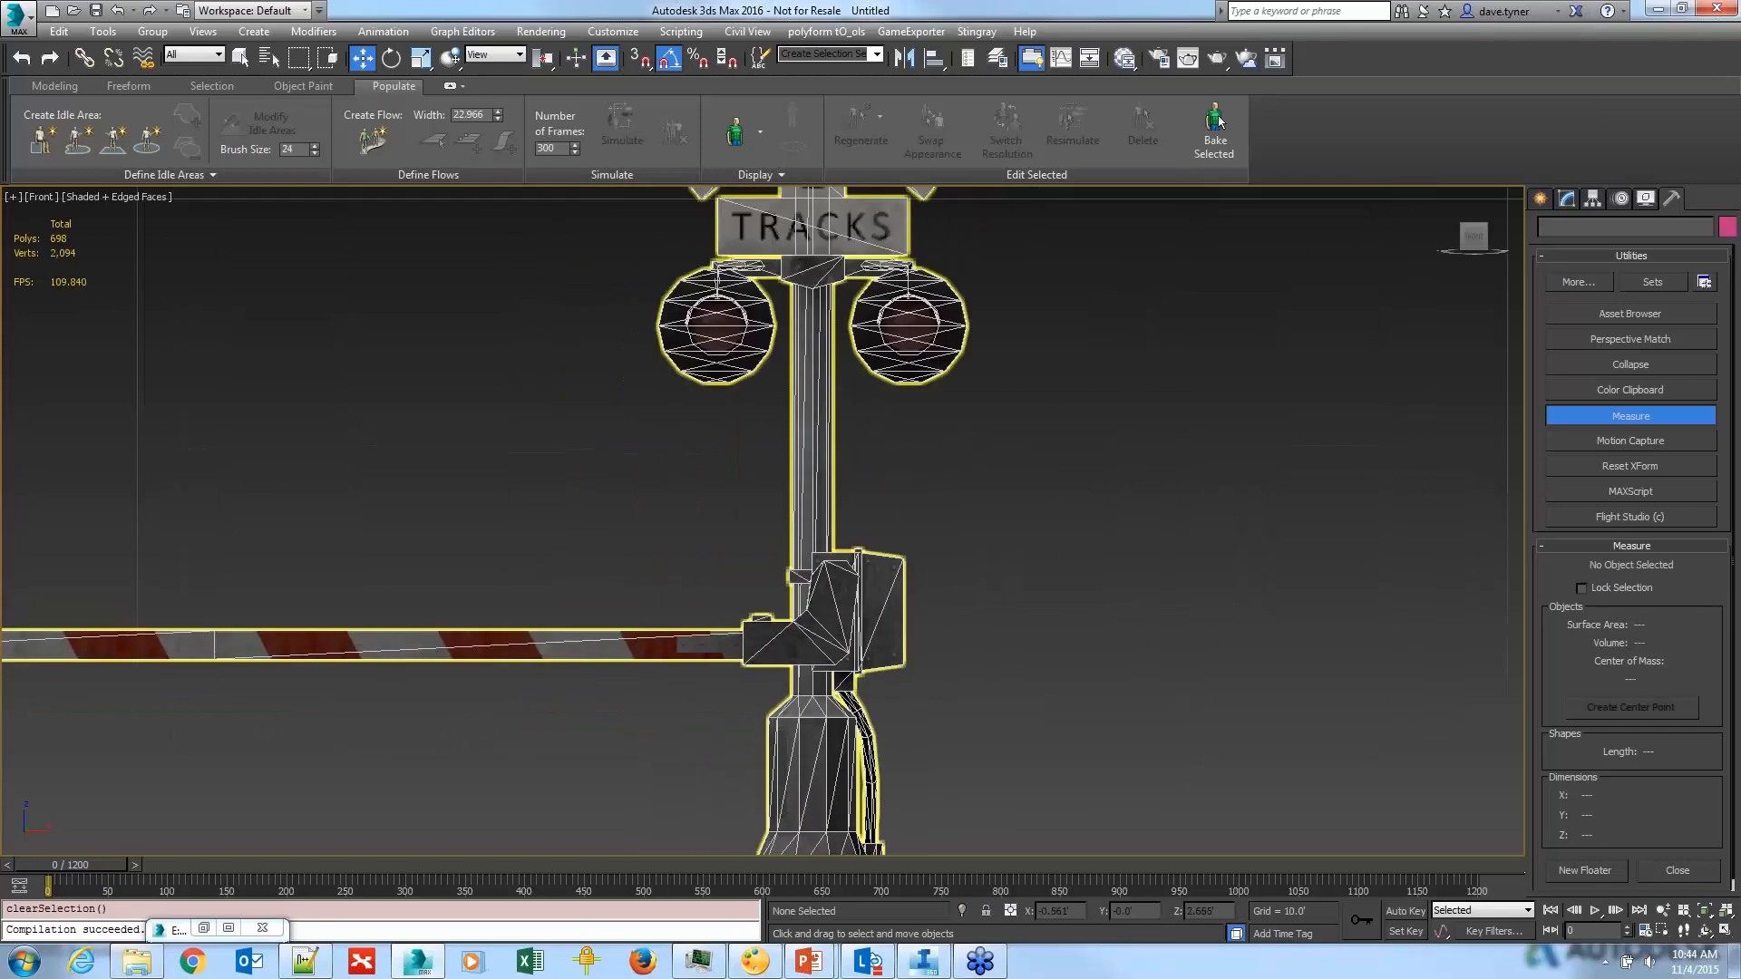
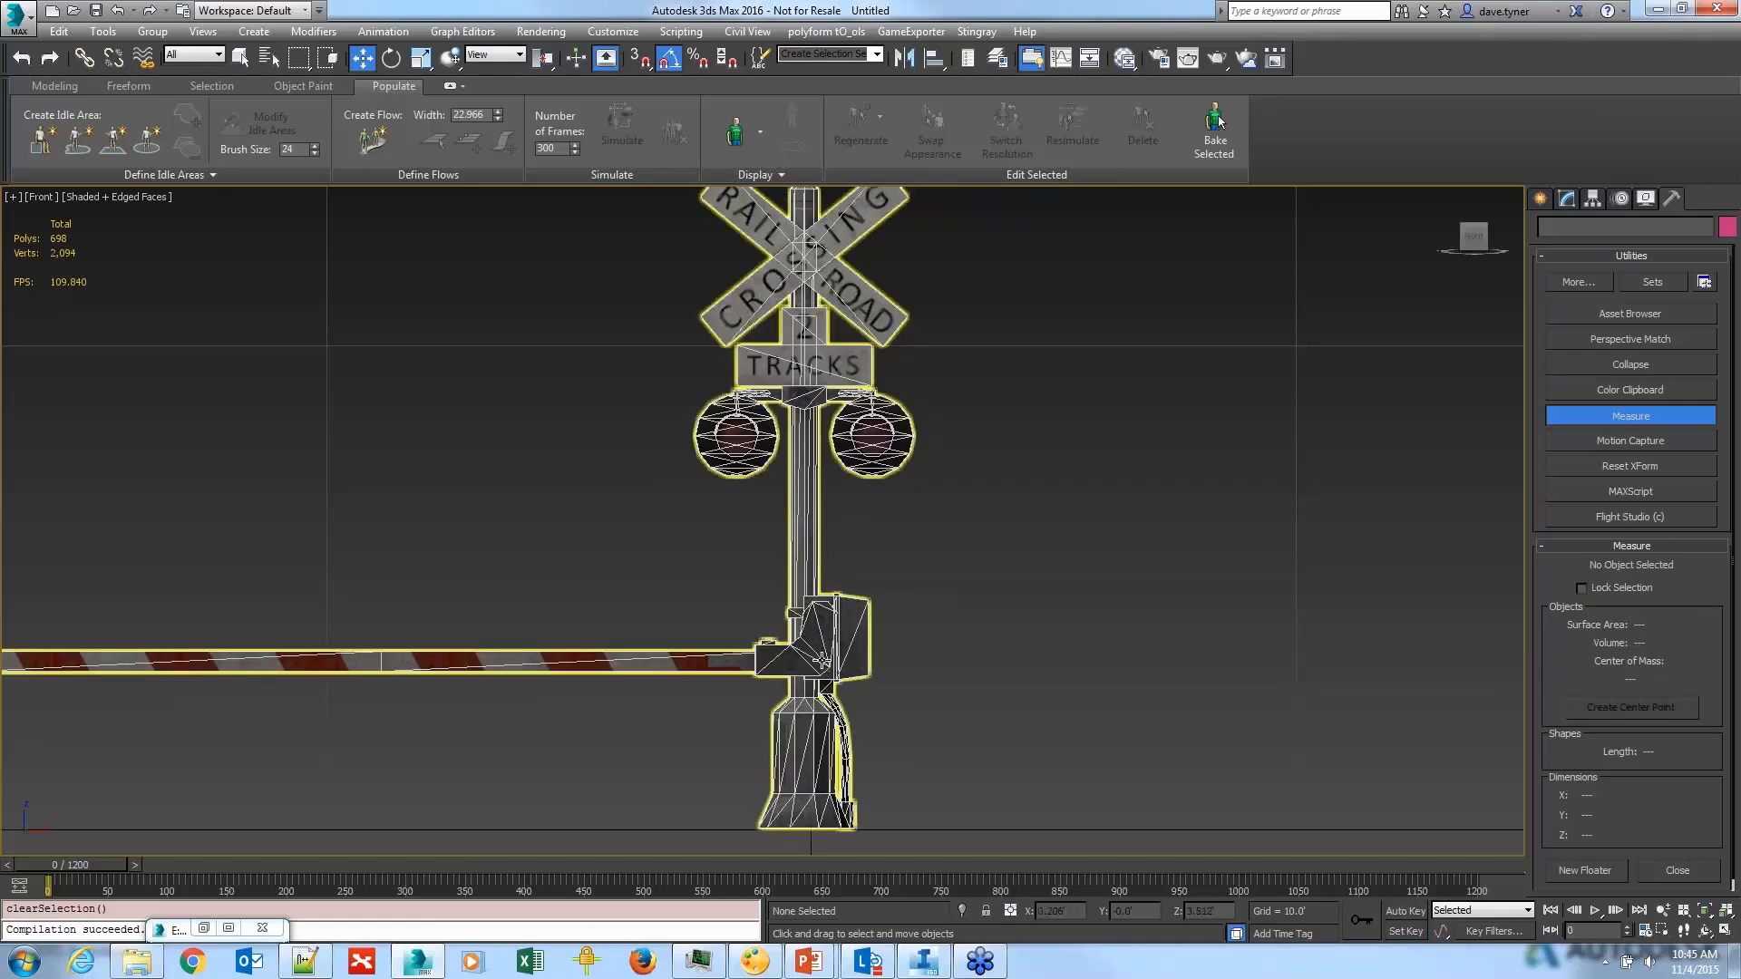
click(821, 660)
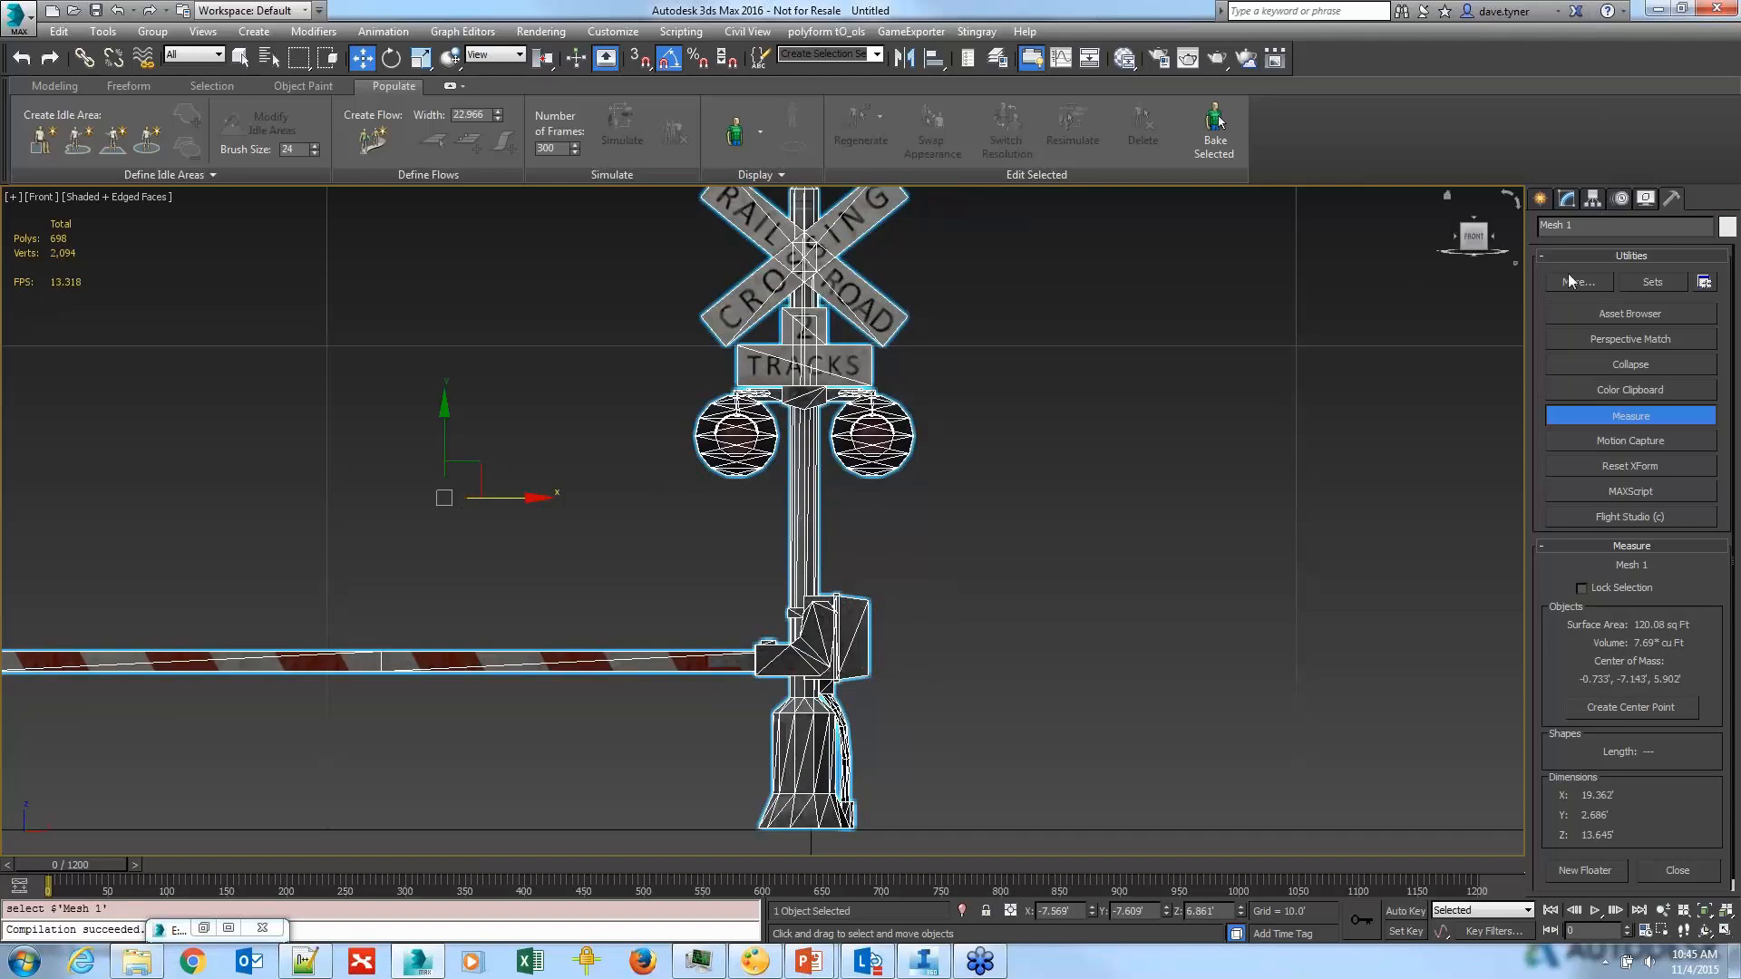
click(1592, 200)
click(1628, 332)
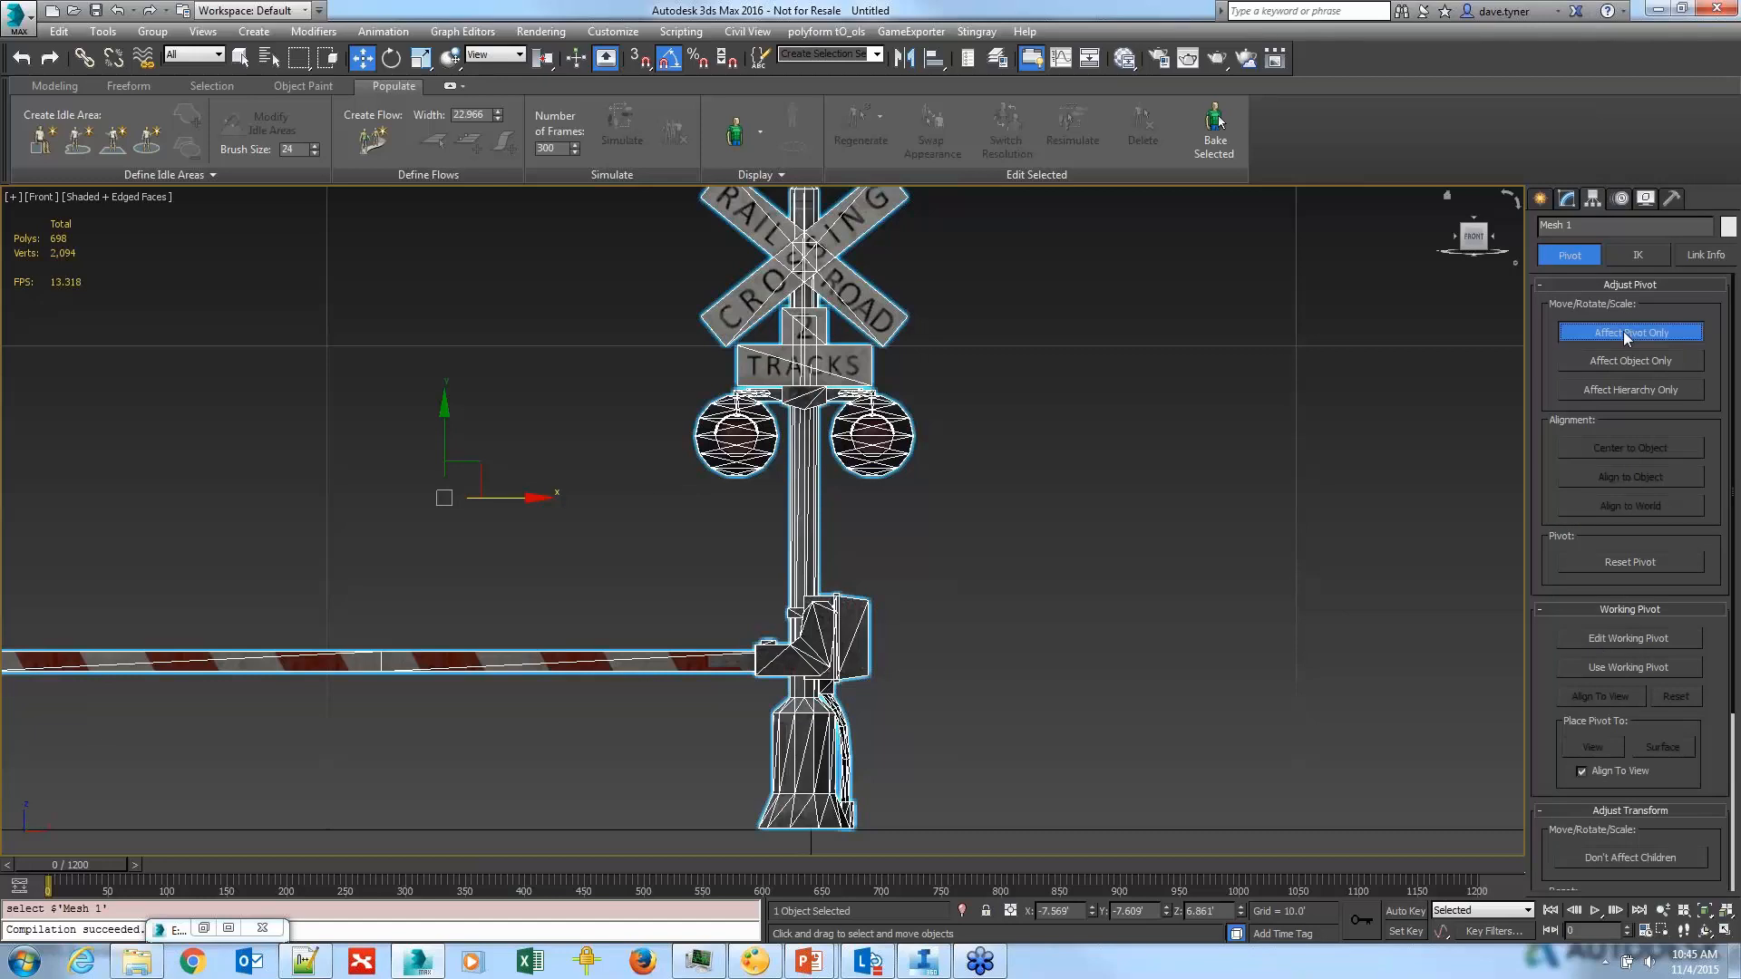
drag(472, 471, 843, 803)
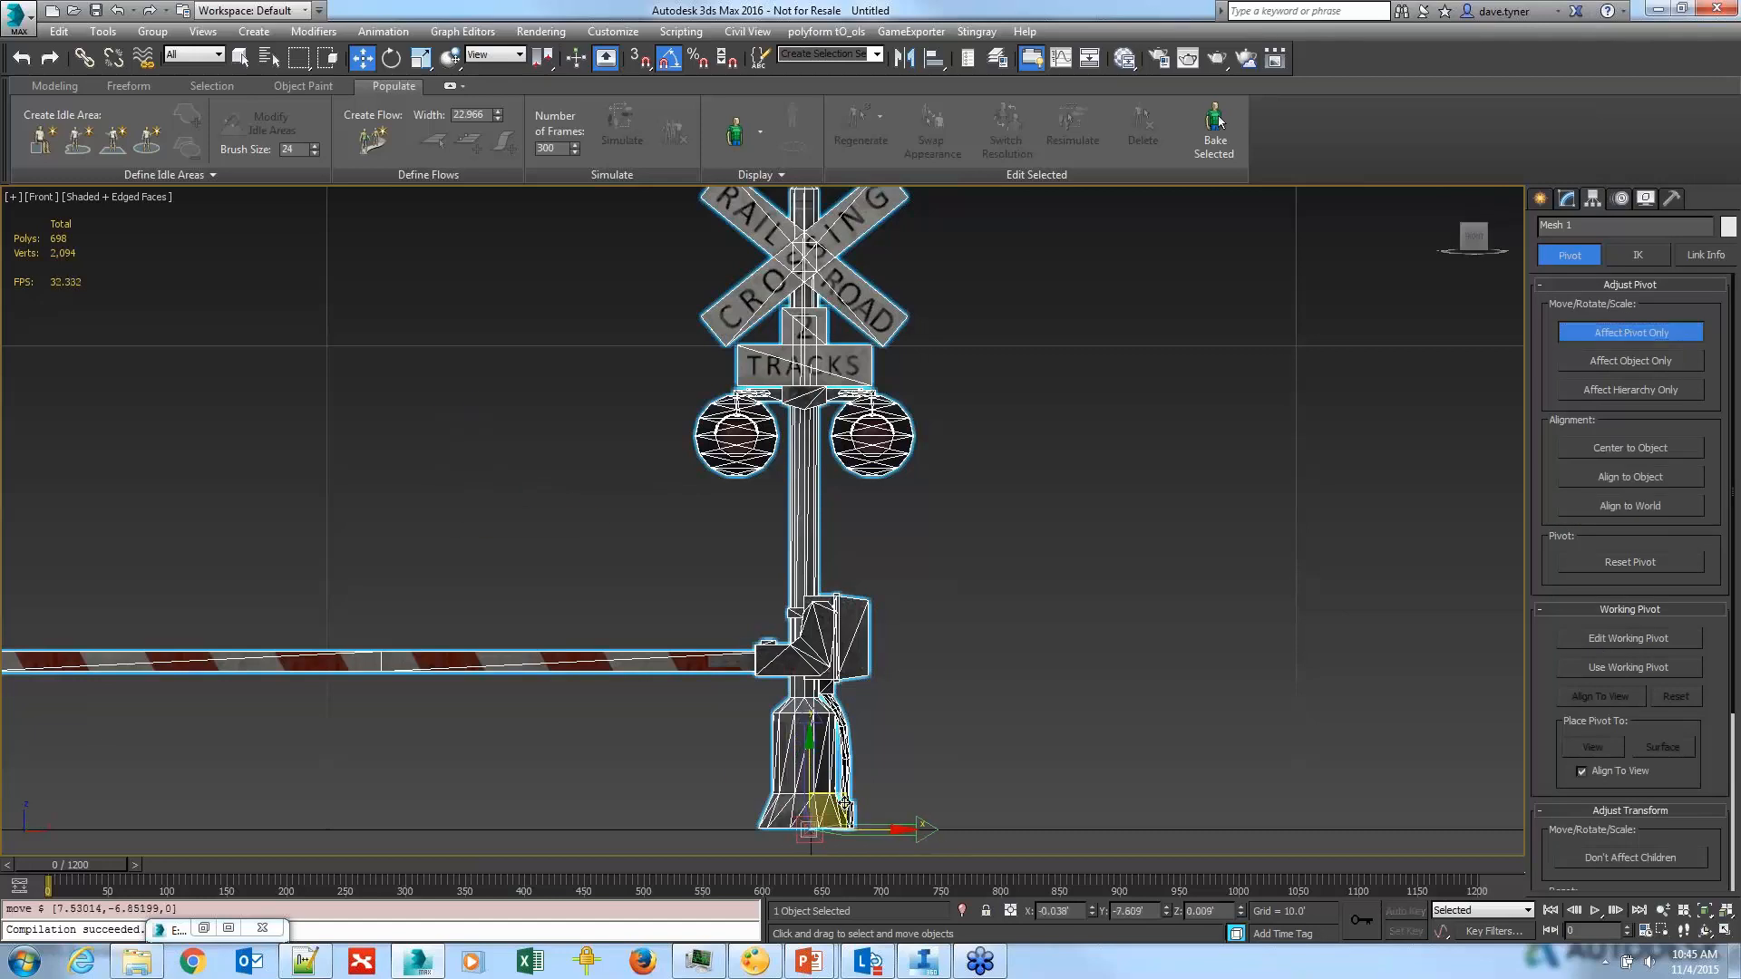
double_click(1221, 909)
text(0)
key(Return)
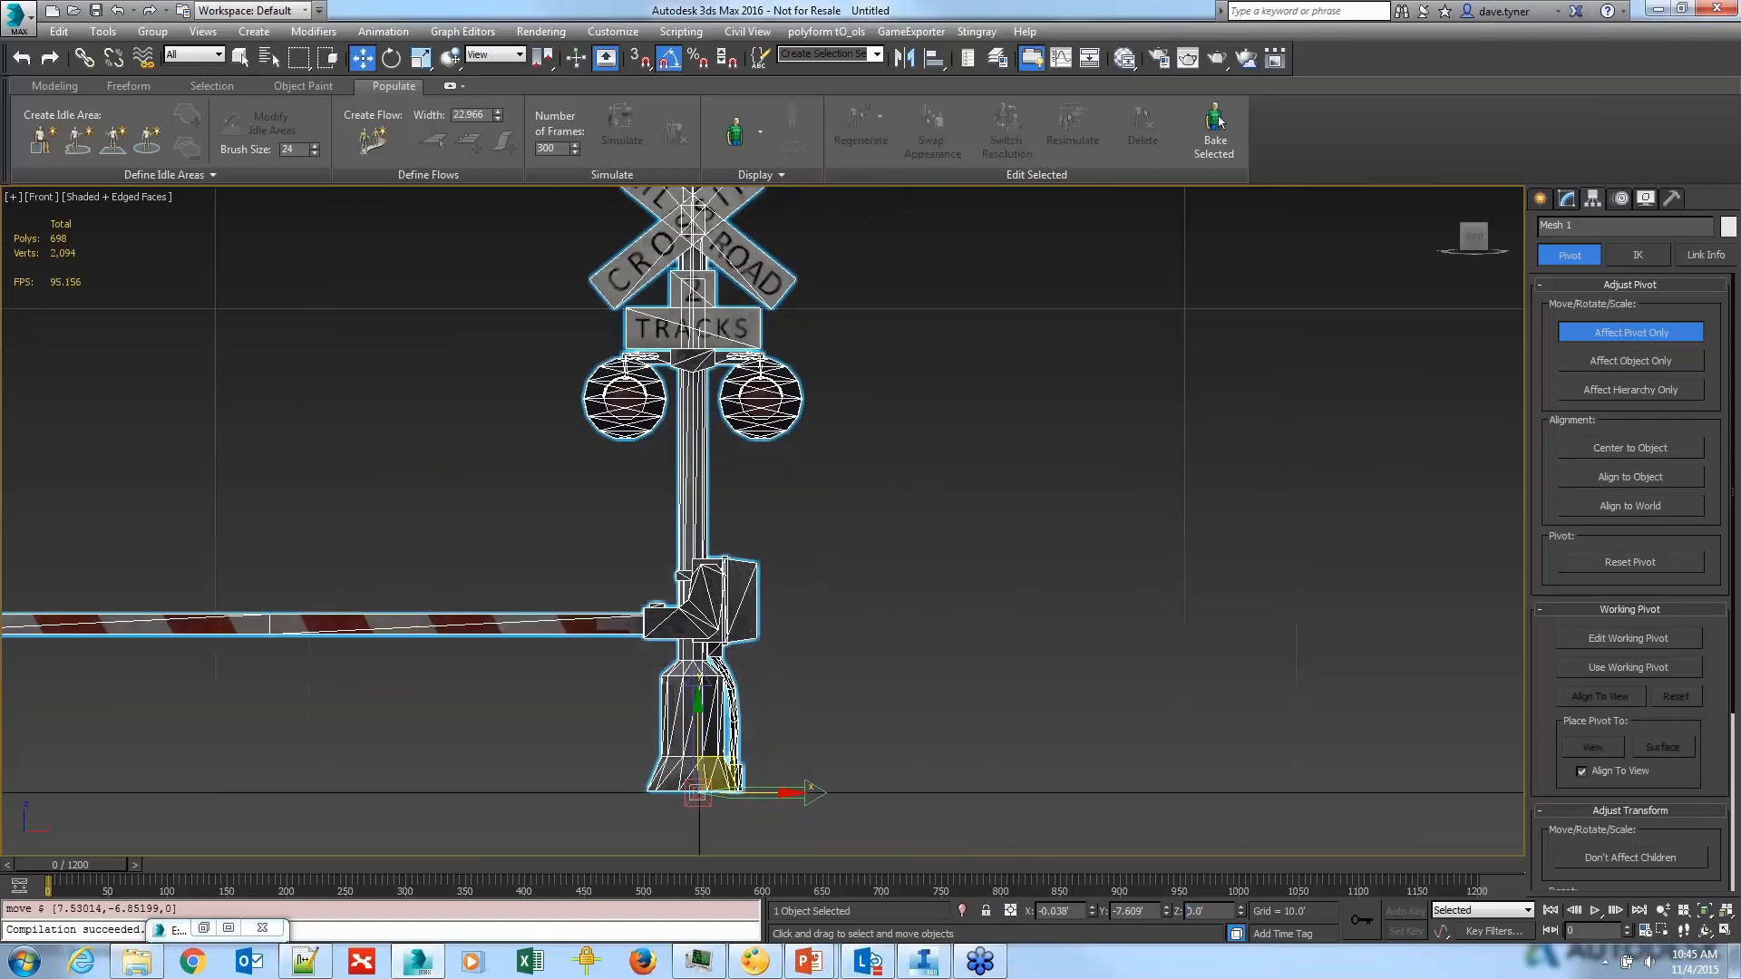
Step: In the Top view, shift the pivot about 0.57 feet along Y onto the post's centre and finish pivot editing
key(t)
key(z)
drag(1148, 524, 1147, 466)
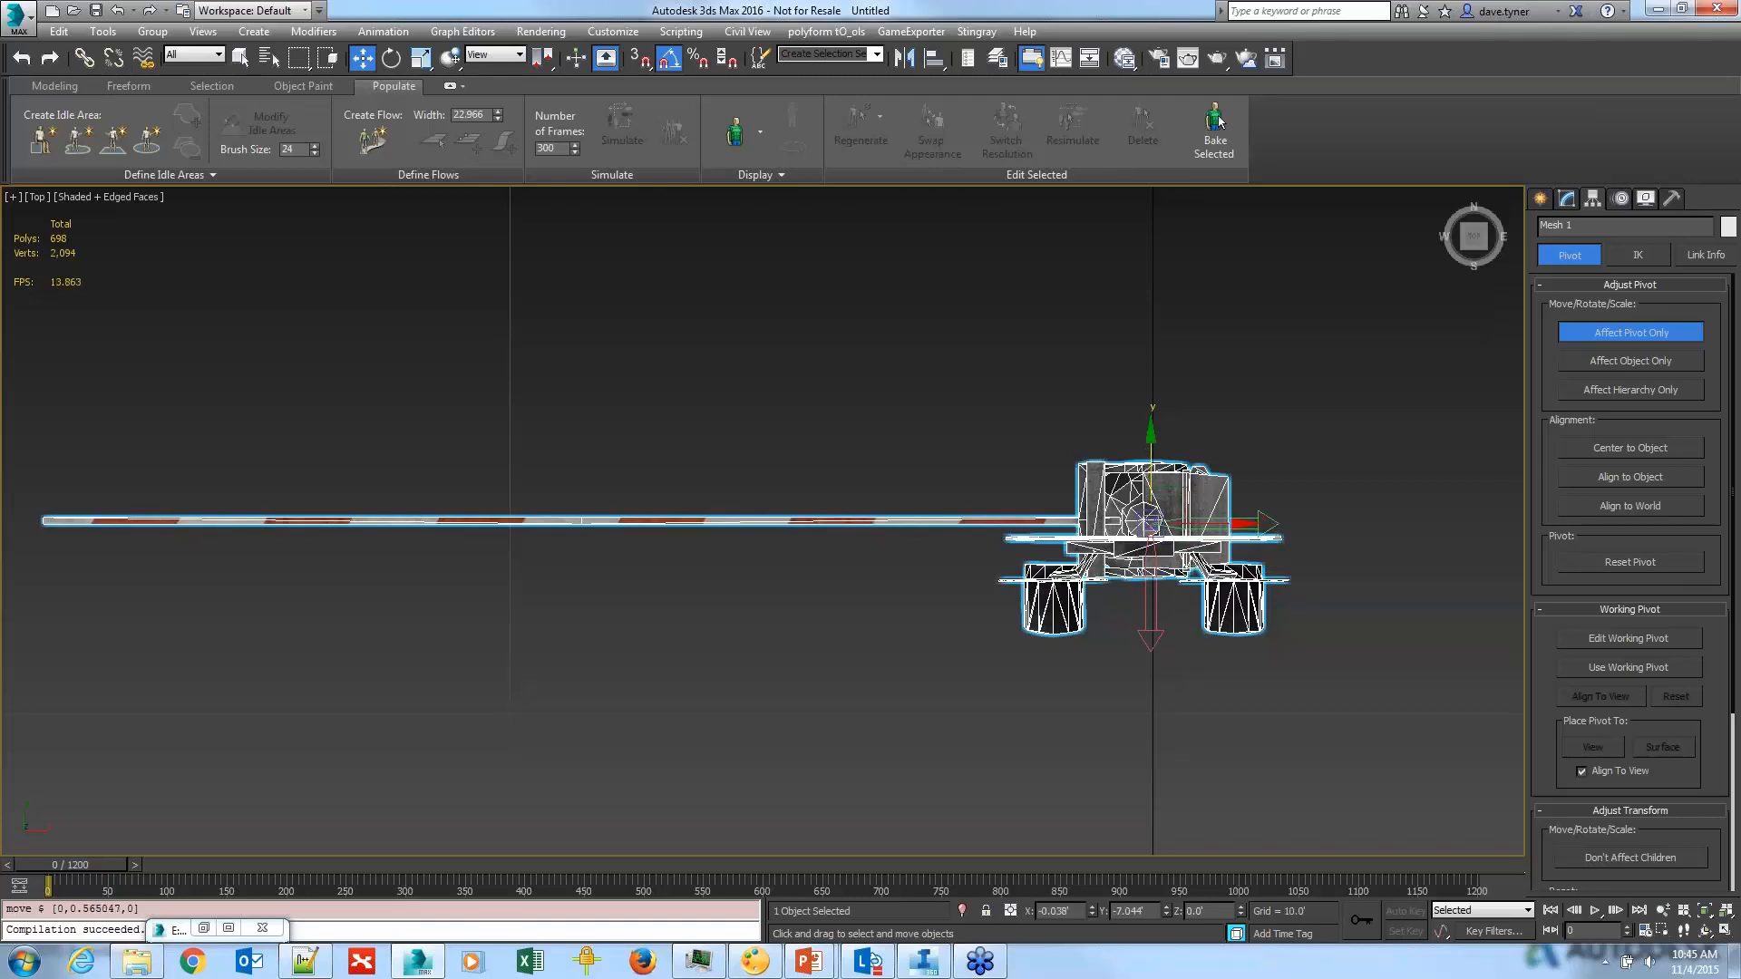
click(1631, 332)
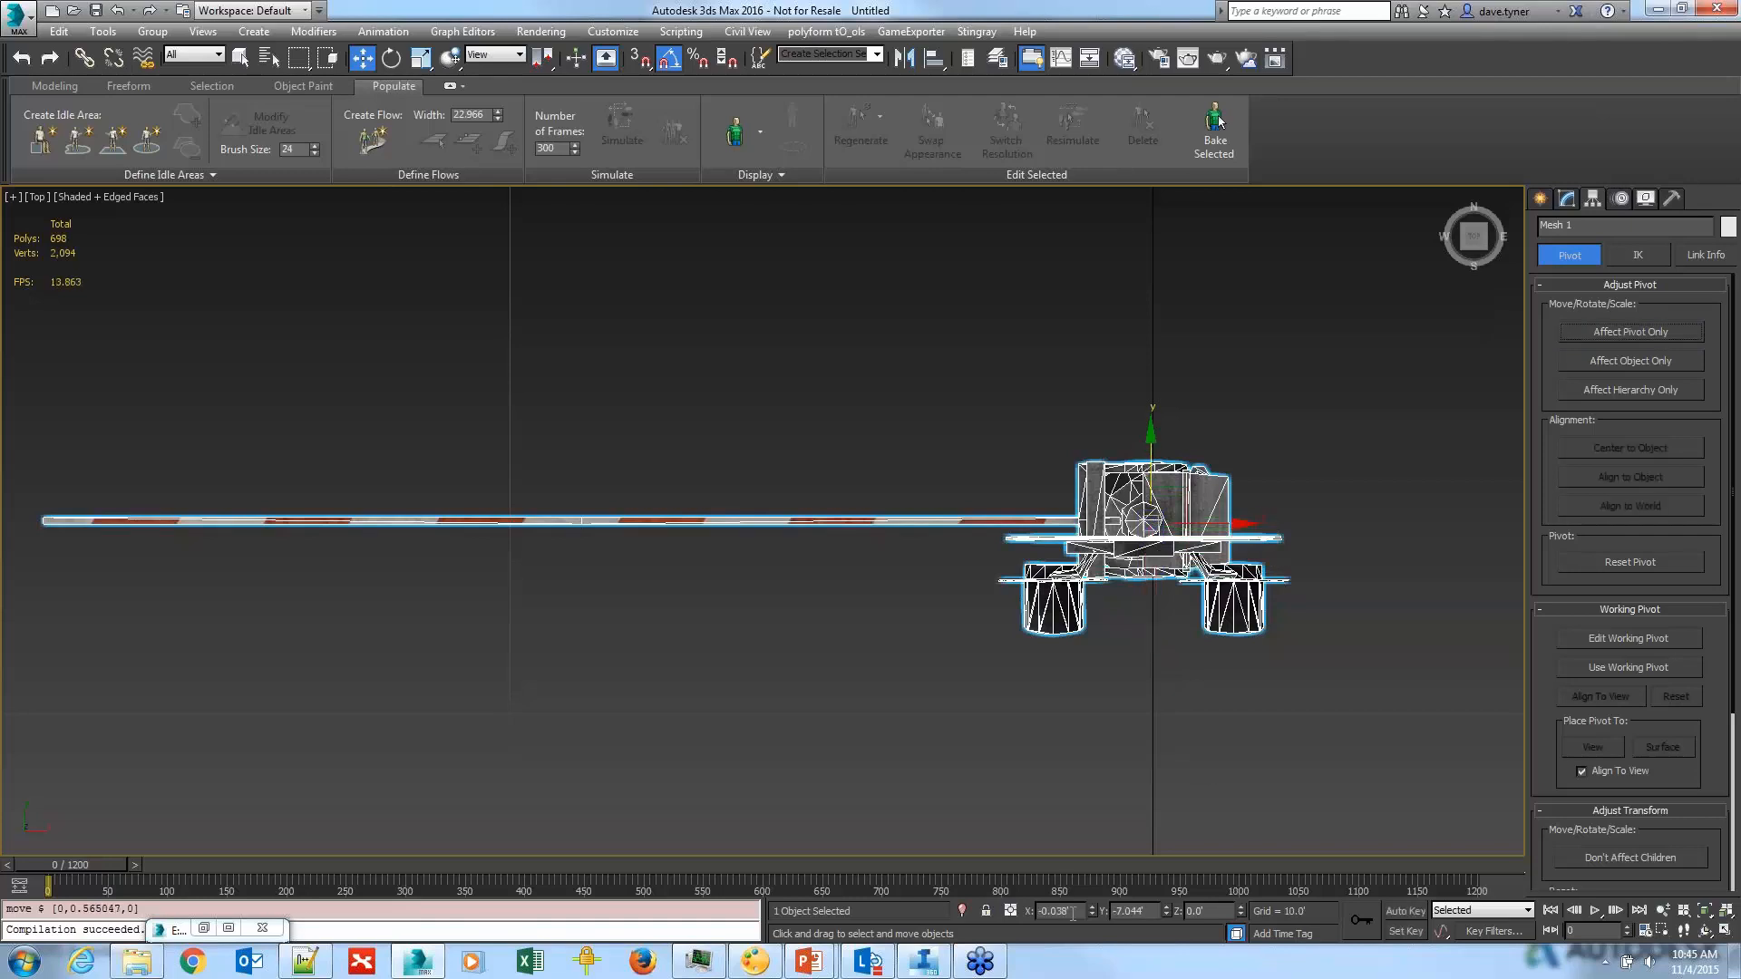
Step: Place Mesh 1 at the world origin by setting its X, Y and Z positions to 0
double_click(1072, 914)
text(0)
key(Tab)
text(0)
key(Tab)
text(0)
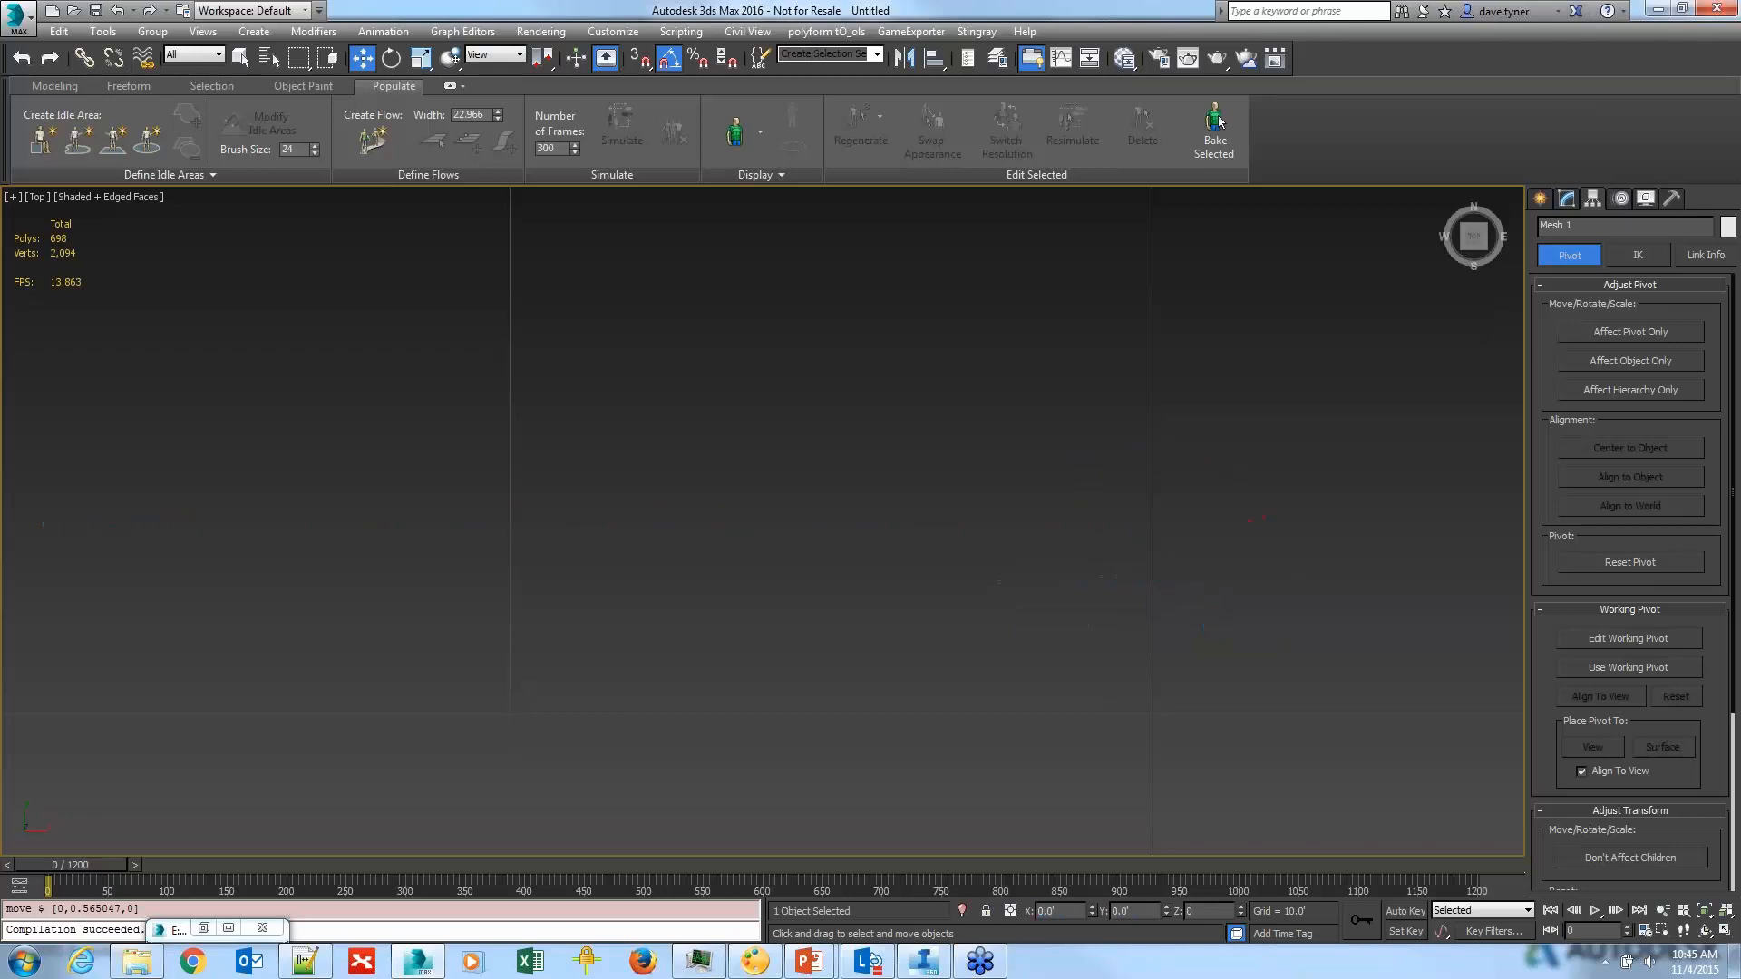
key(Return)
key(z)
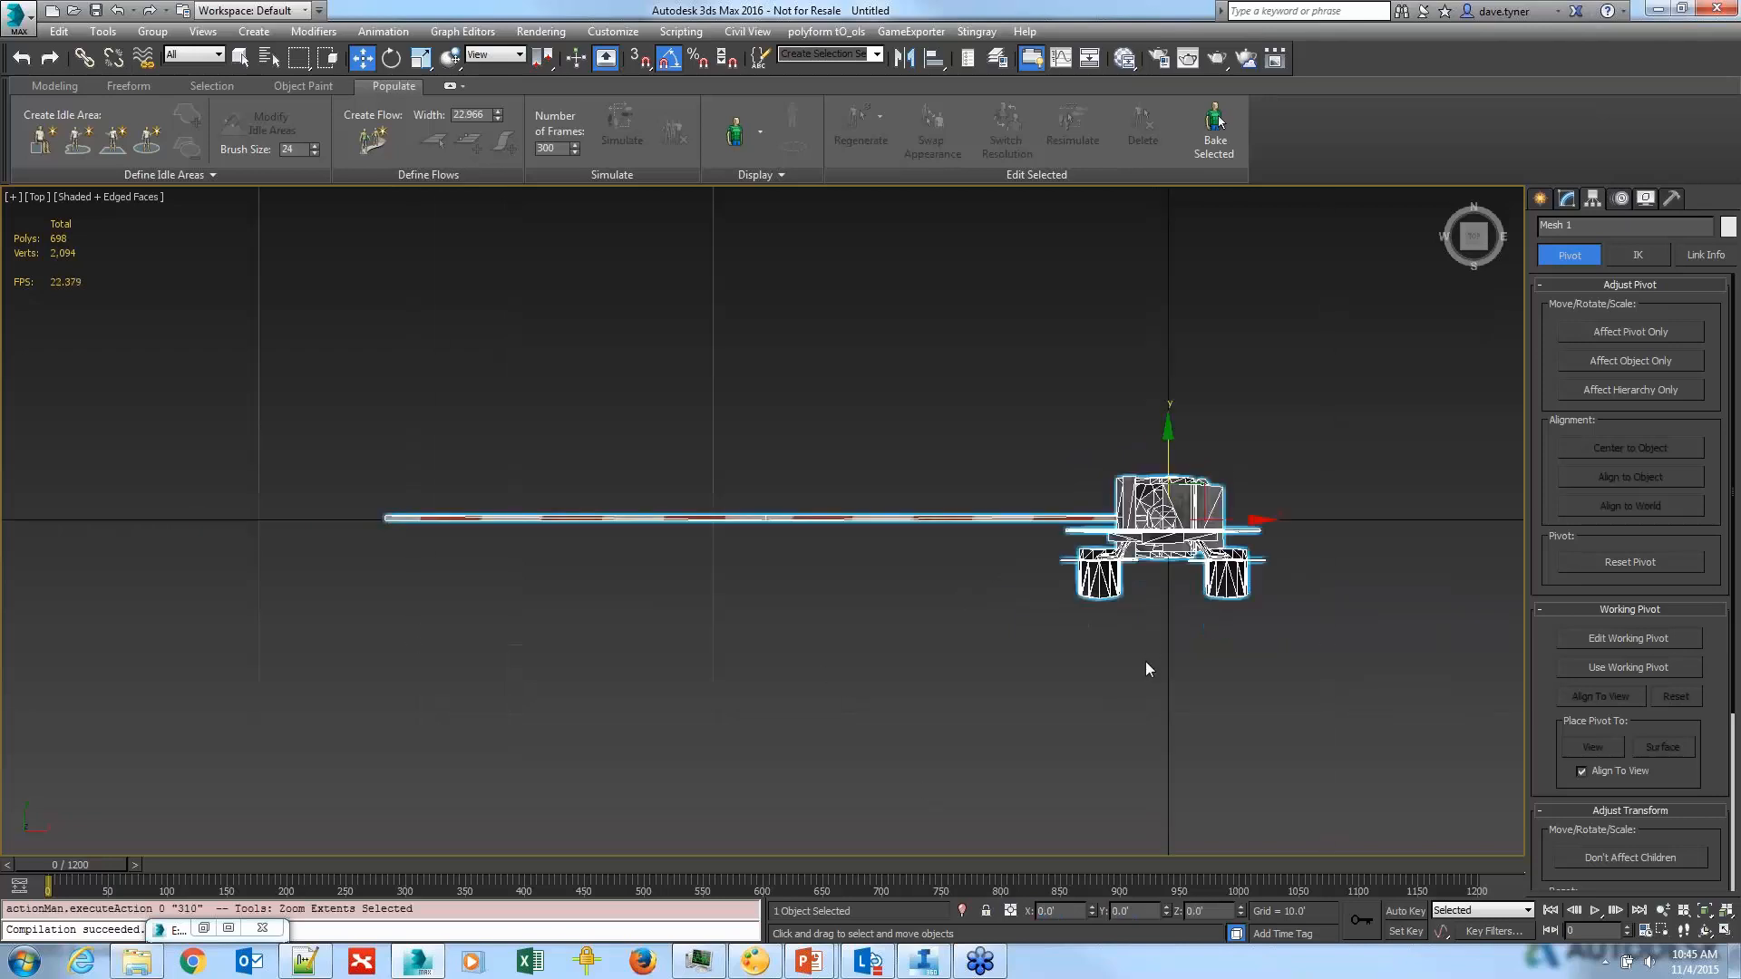
Step: Enter the Element level of Mesh 1's Editable Mesh and select all elements of the striped gate arm
alt+middle_drag(1145, 669, 1095, 438)
scroll(1096, 438, down, 1)
scroll(1040, 616, up, 3)
scroll(1042, 603, down, 2)
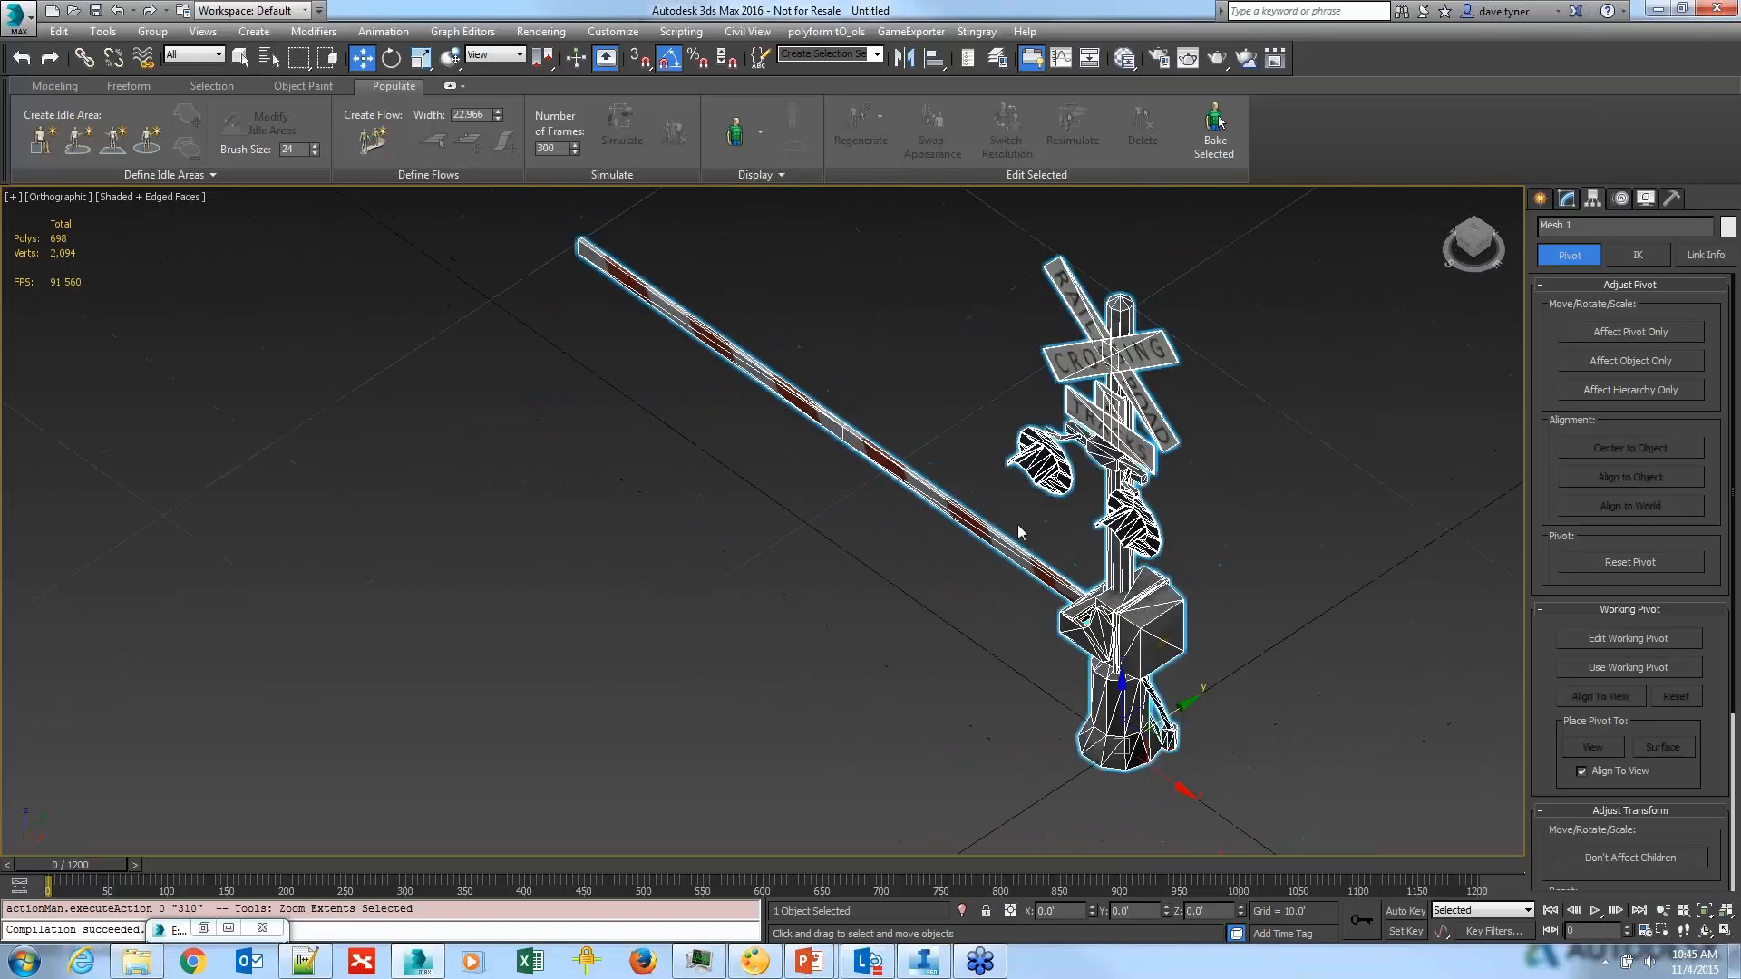
click(1569, 199)
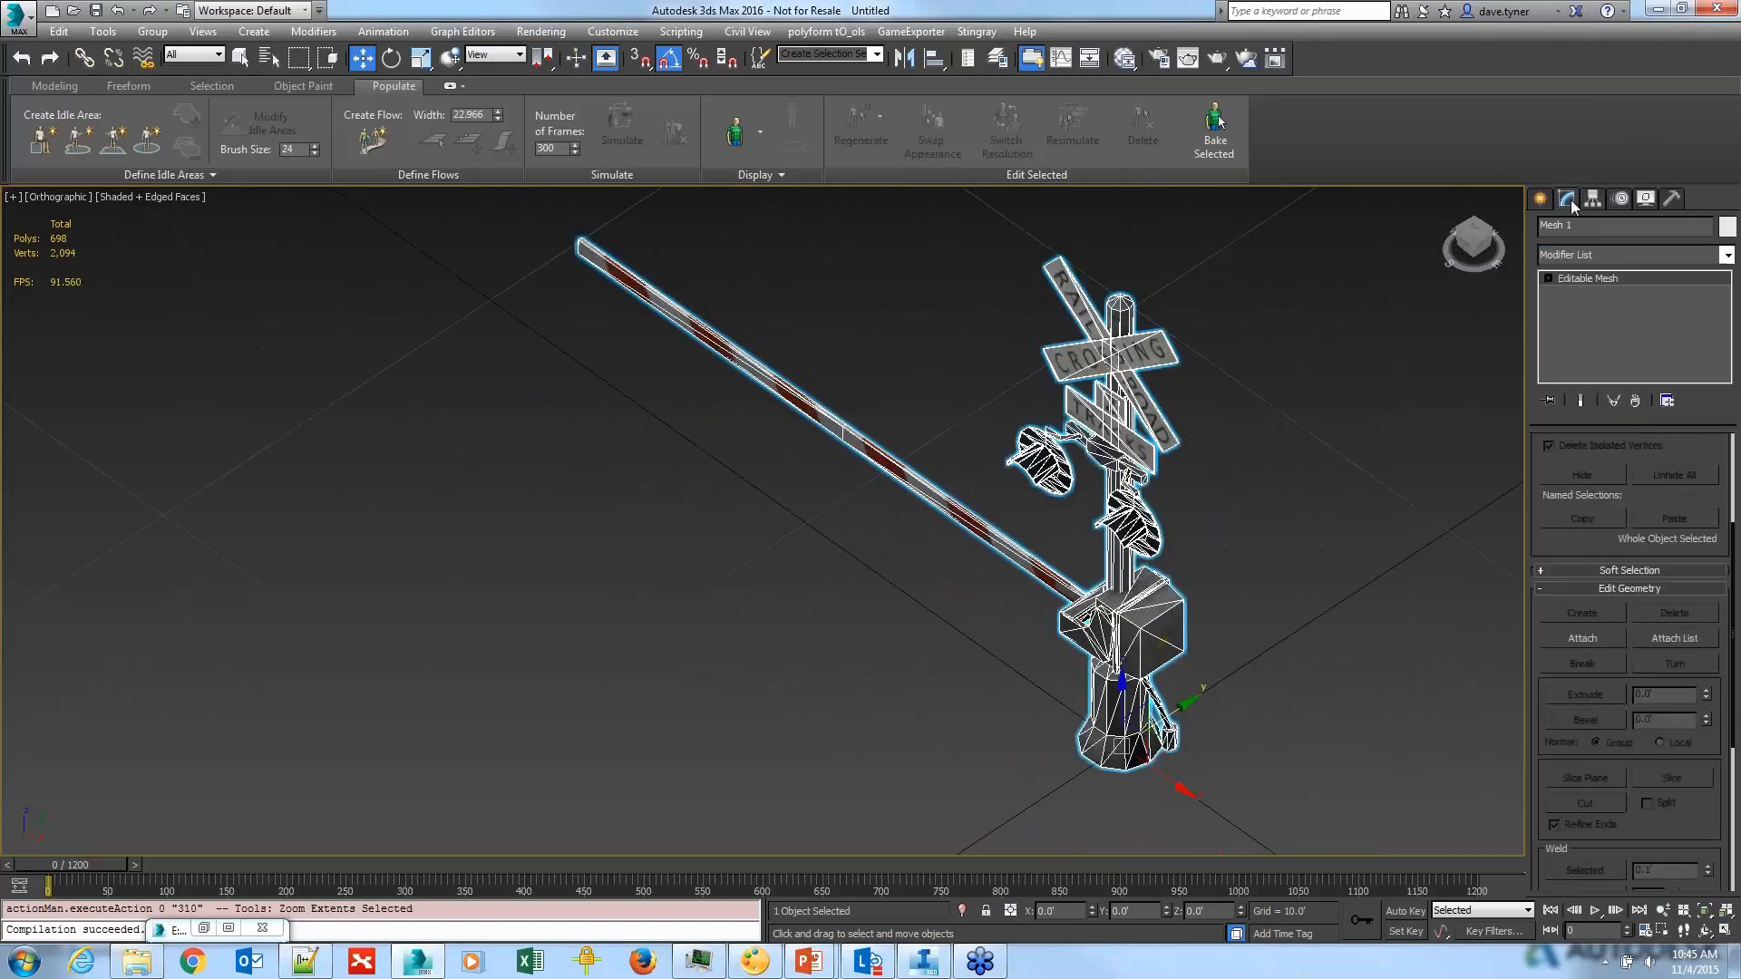
click(1547, 279)
click(1598, 351)
middle_drag(875, 531, 967, 486)
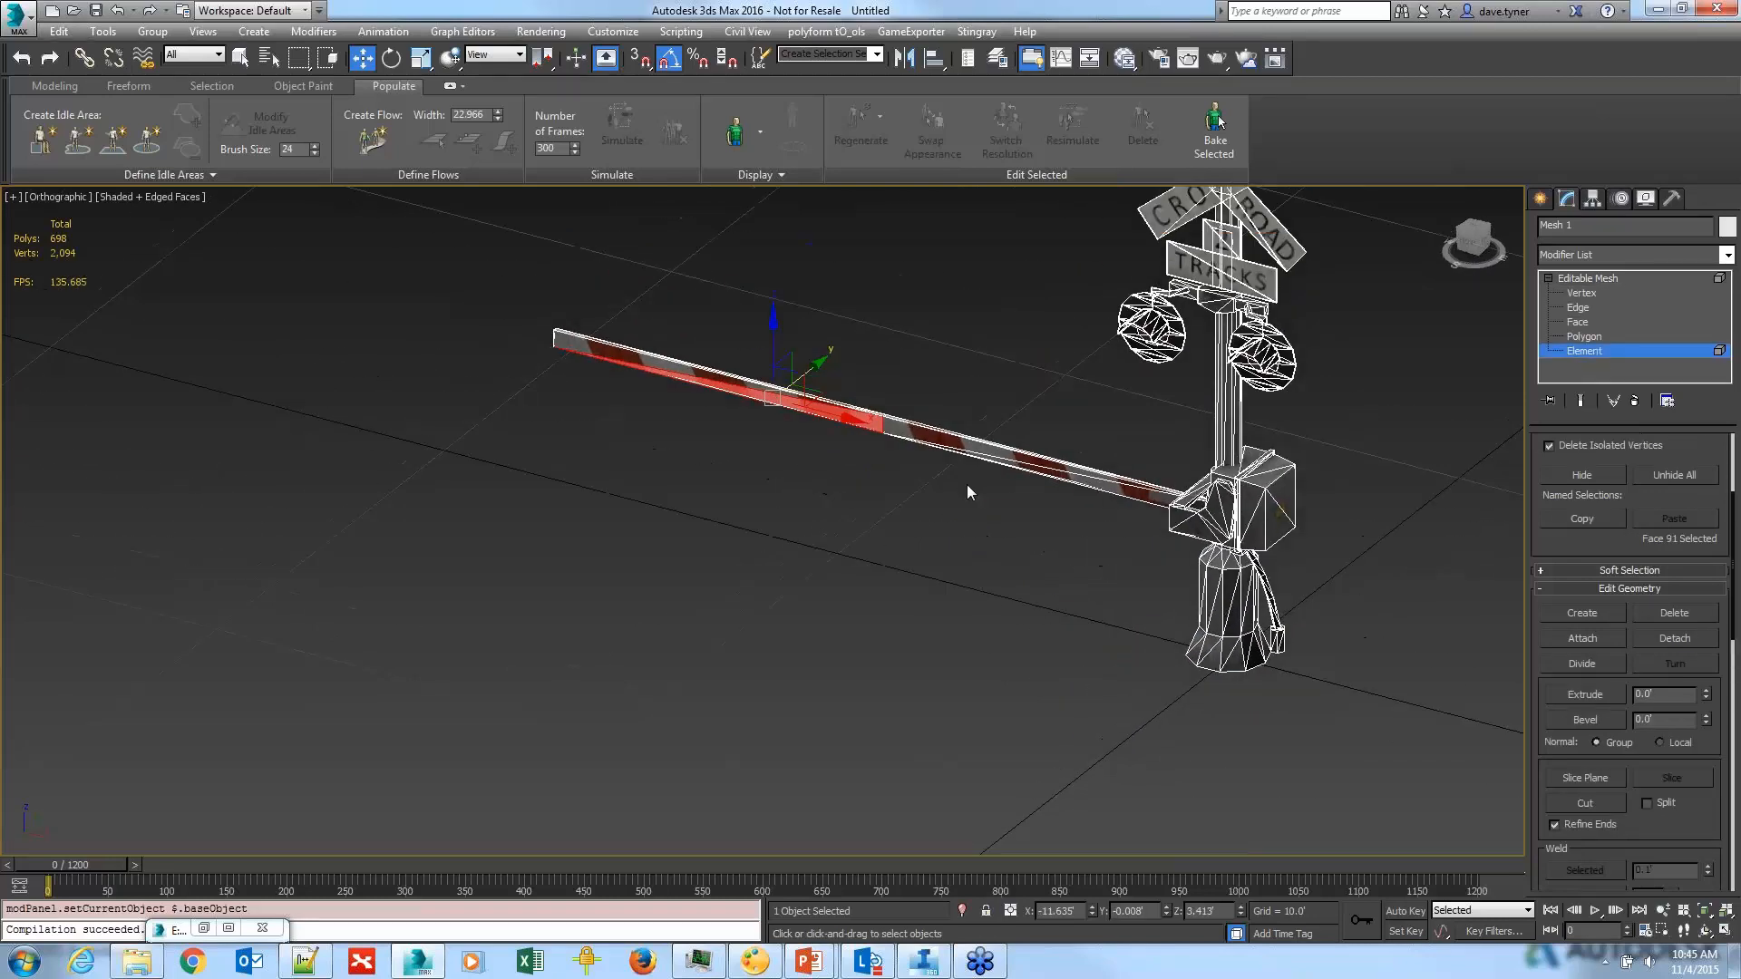
drag(967, 484, 543, 306)
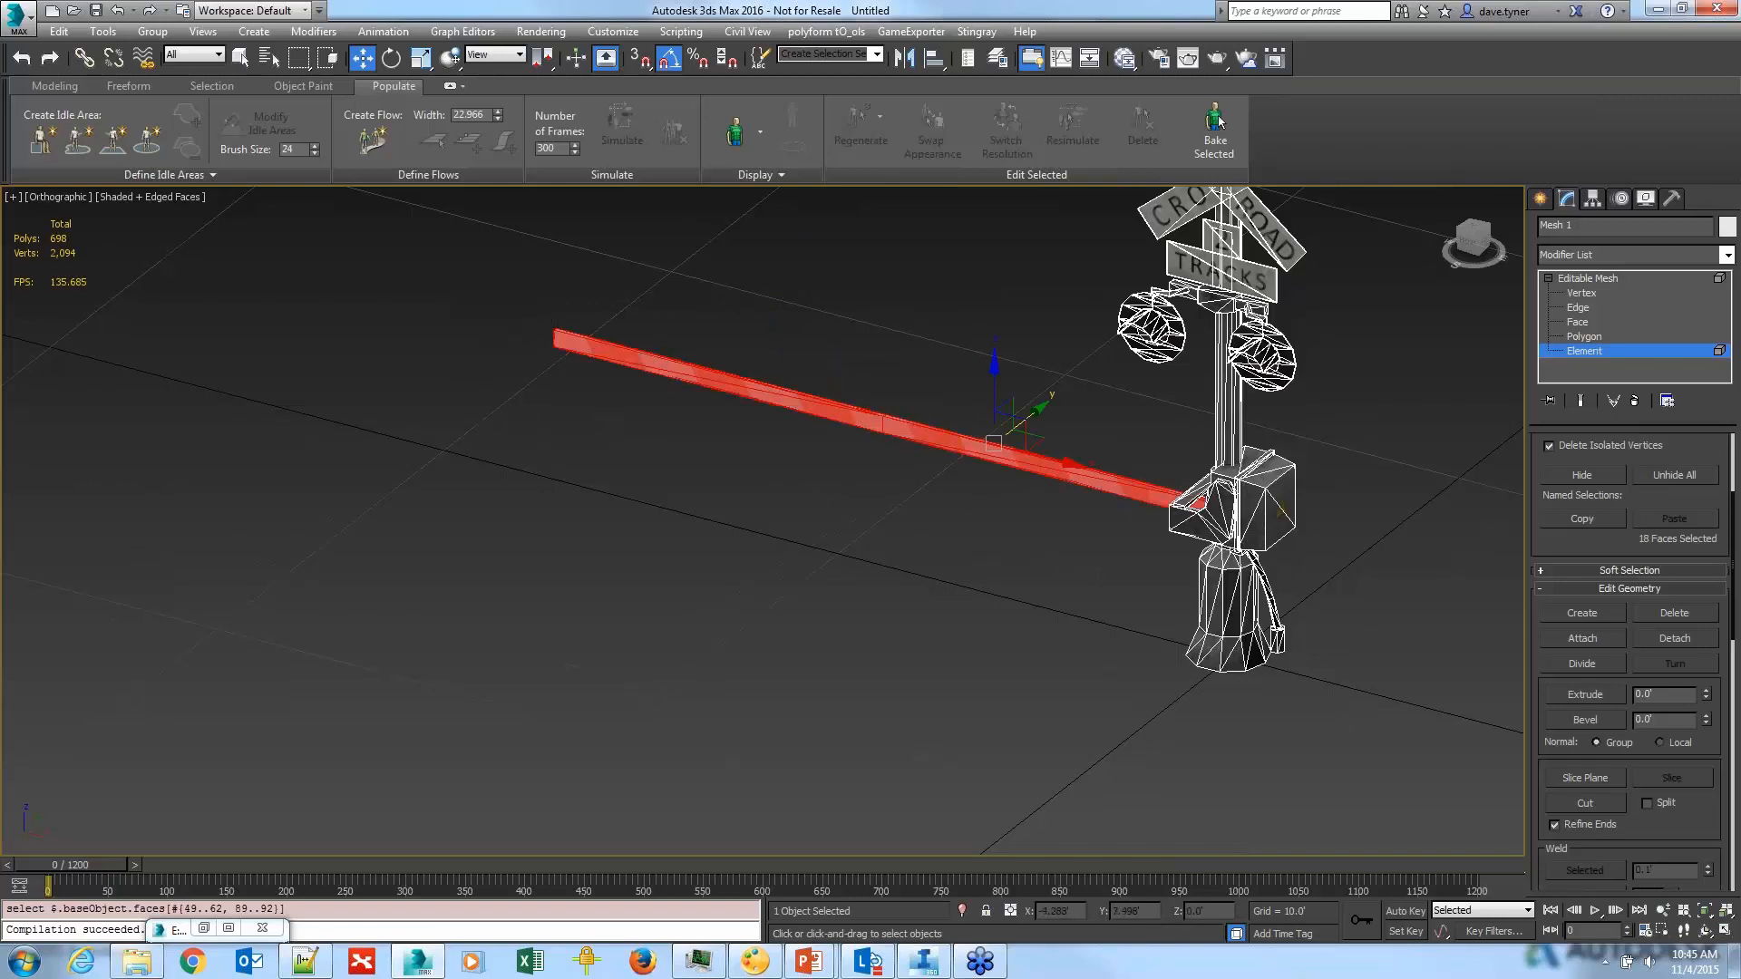
key(z)
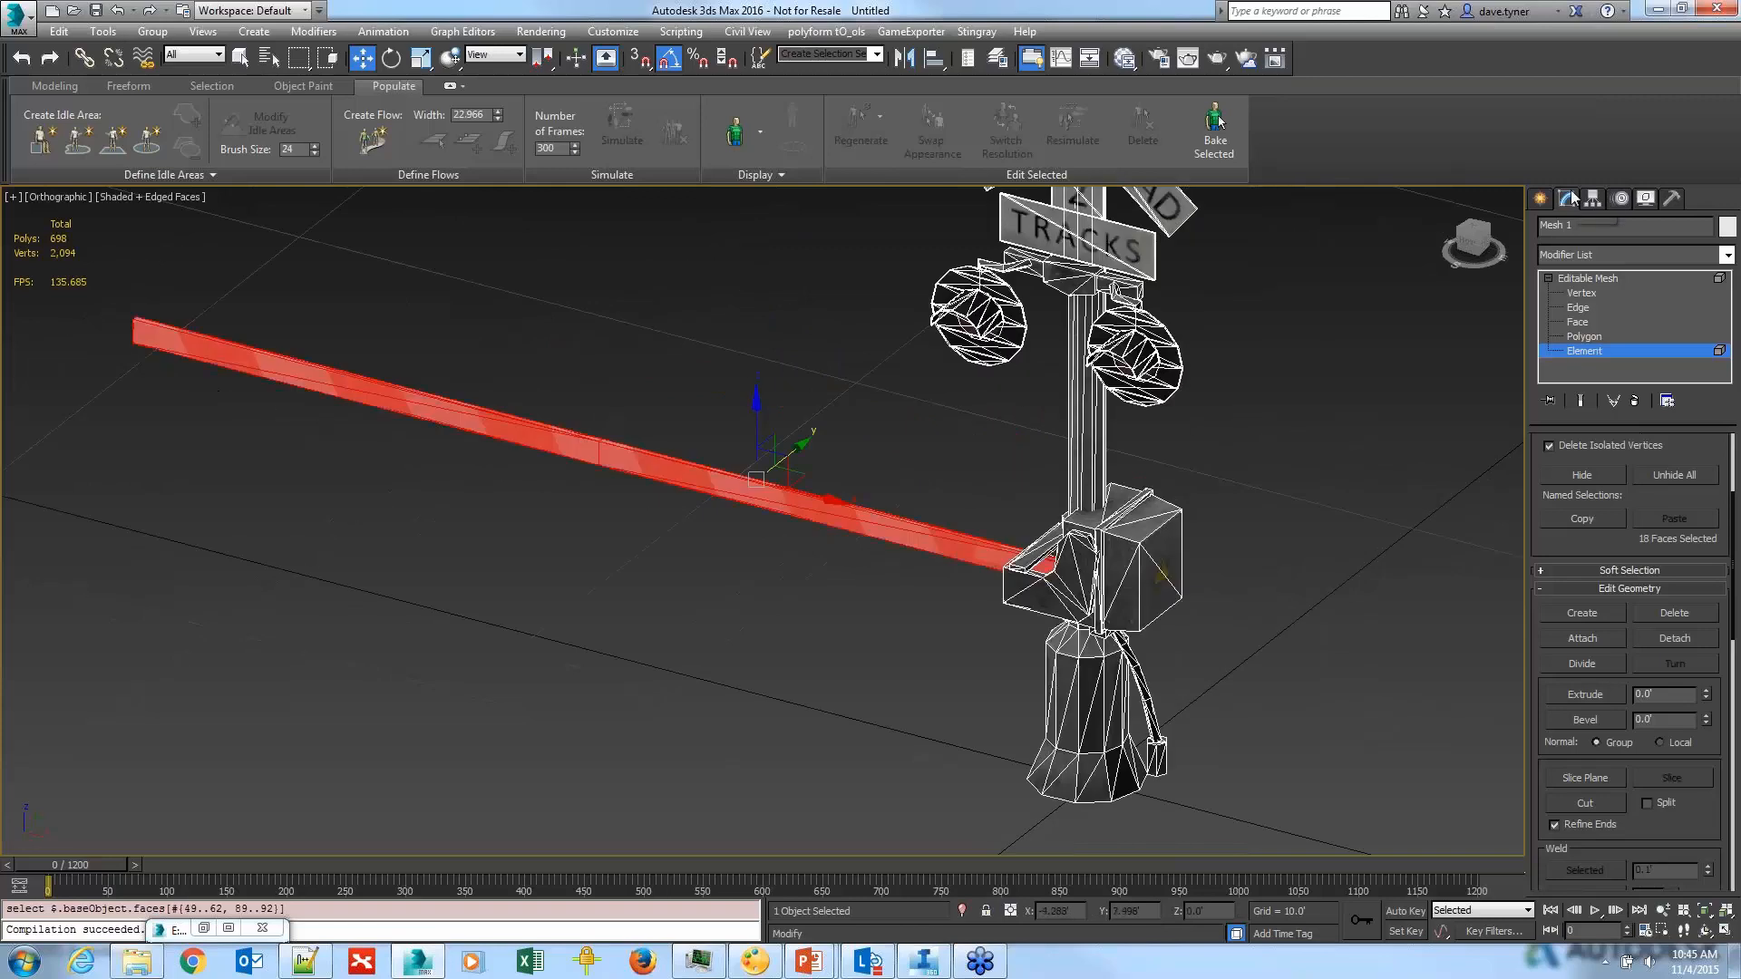
Step: Extend the element selection in the Front view to the bracket block that holds the inner end of the arm
alt+middle_drag(699, 602, 780, 603)
key(f)
key(z)
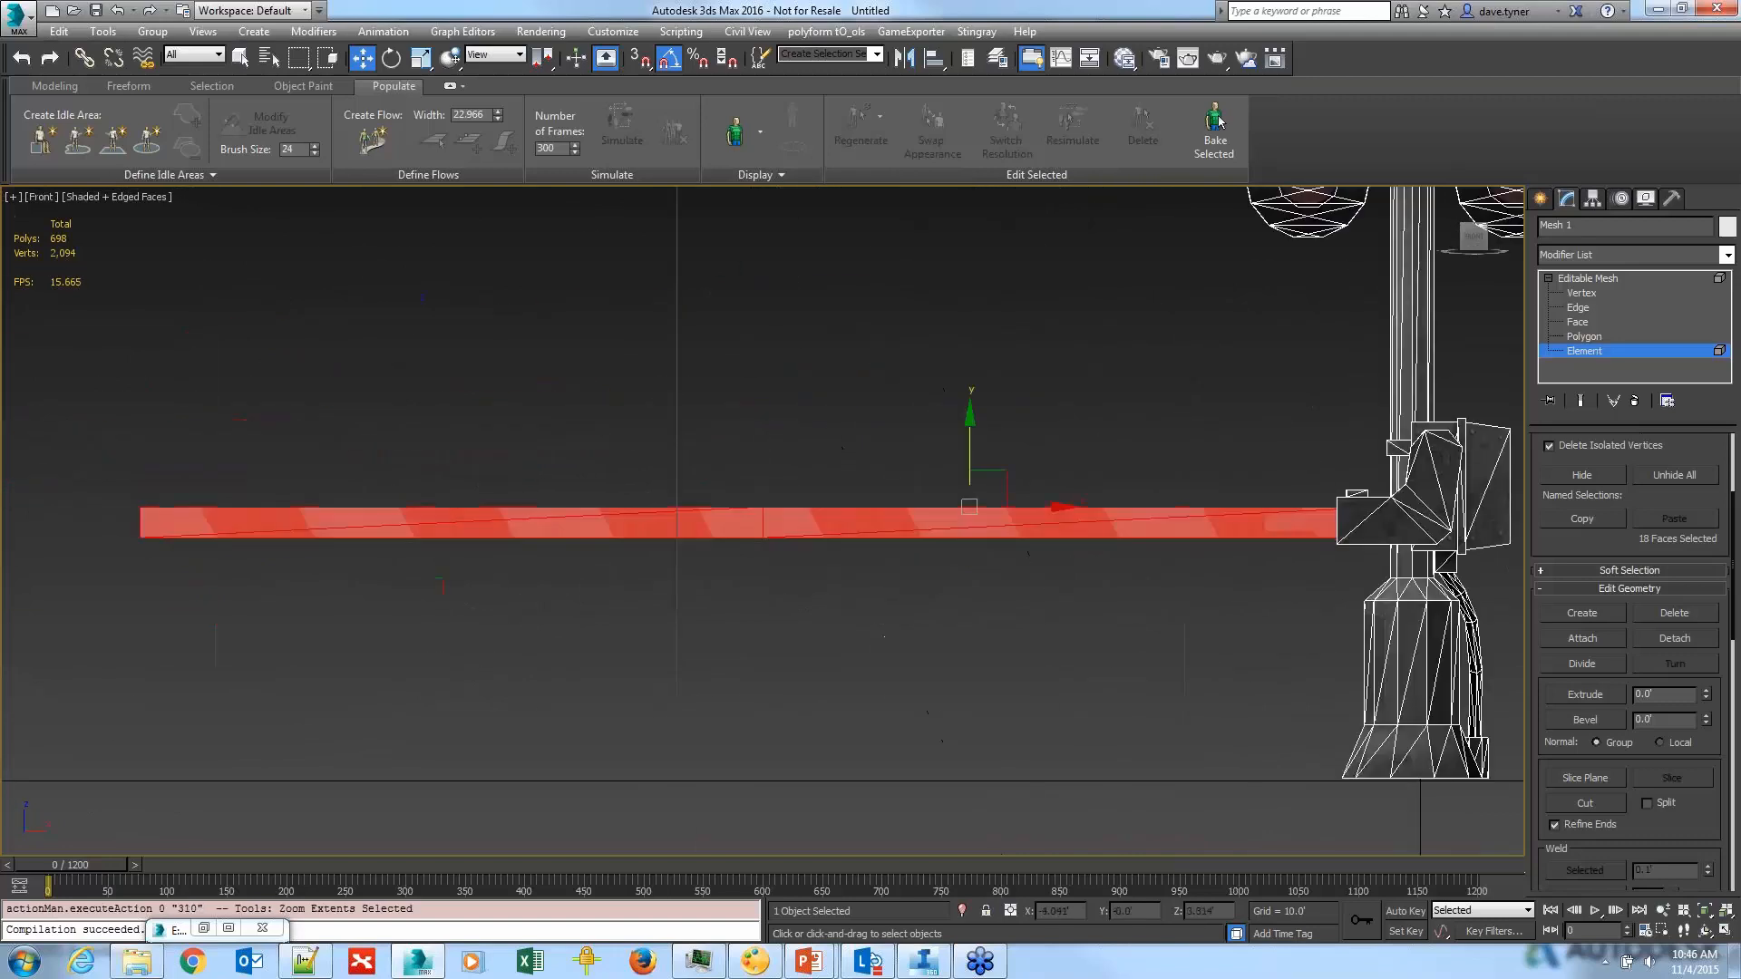
scroll(878, 515, up, 3)
scroll(1003, 509, down, 1)
middle_drag(1003, 510, 649, 474)
drag(652, 362, 845, 607)
Step: Add the bracket's upright side plates on both sides of the post to the element selection, working in the Left view
alt+middle_drag(960, 560, 903, 576)
key(f)
key(z)
key(l)
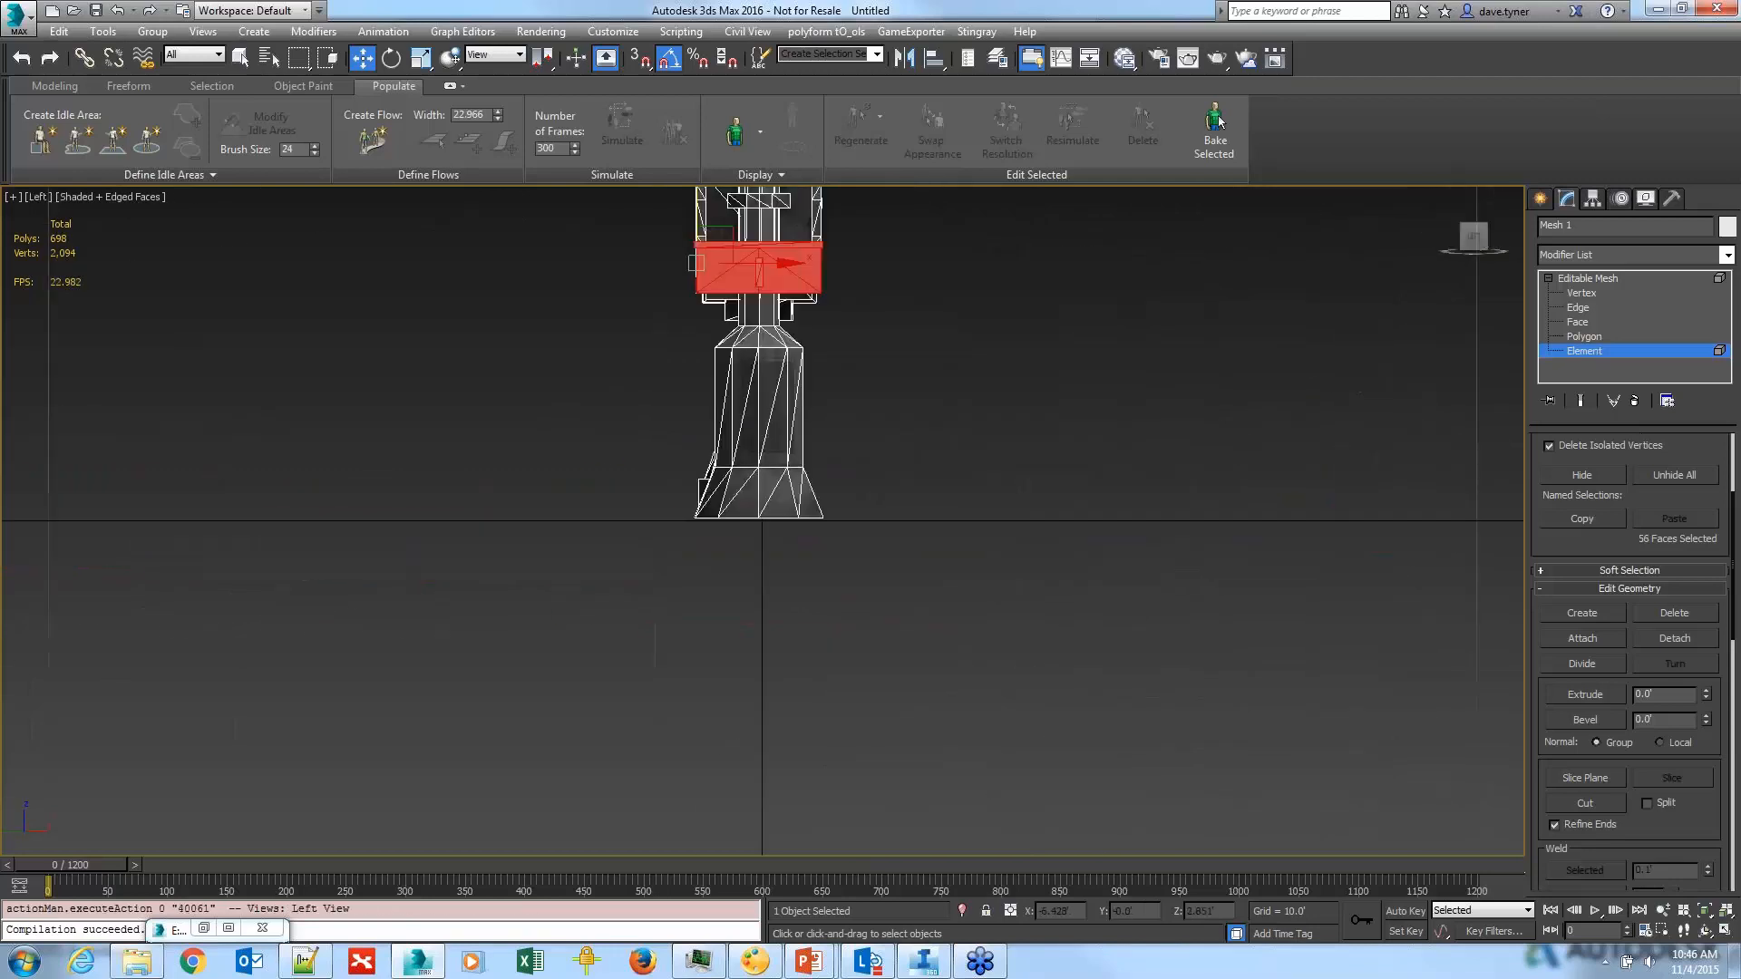
key(z)
scroll(788, 472, down, 5)
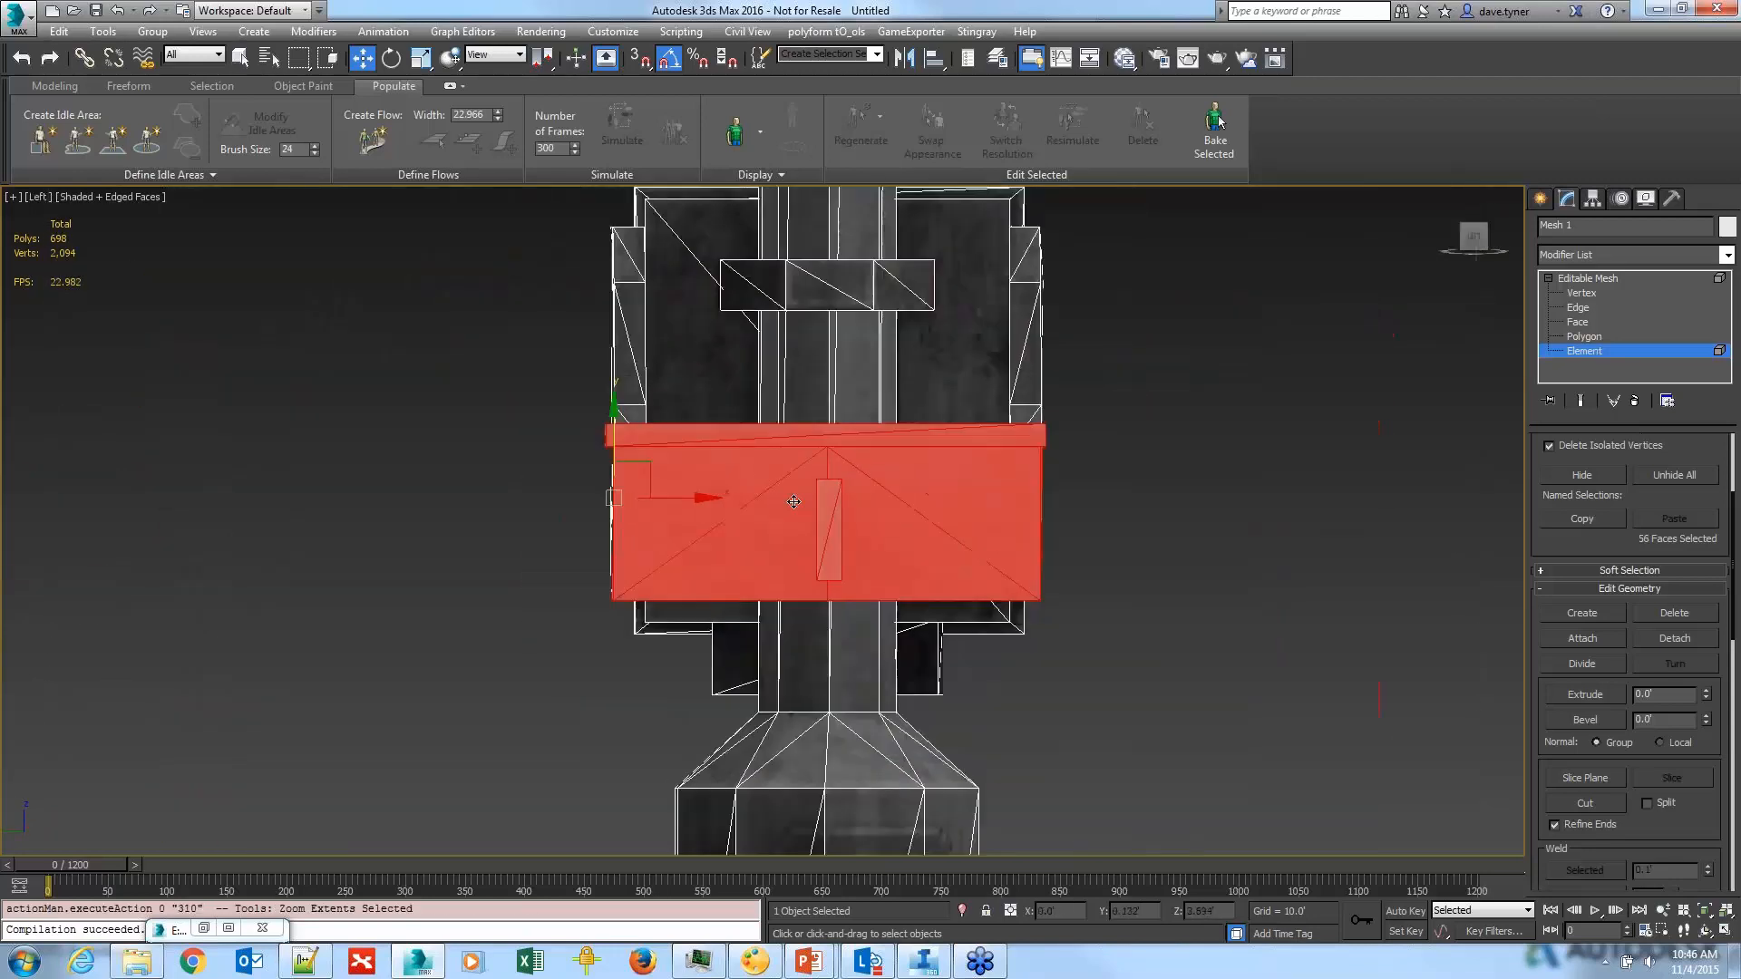
drag(605, 562, 631, 617)
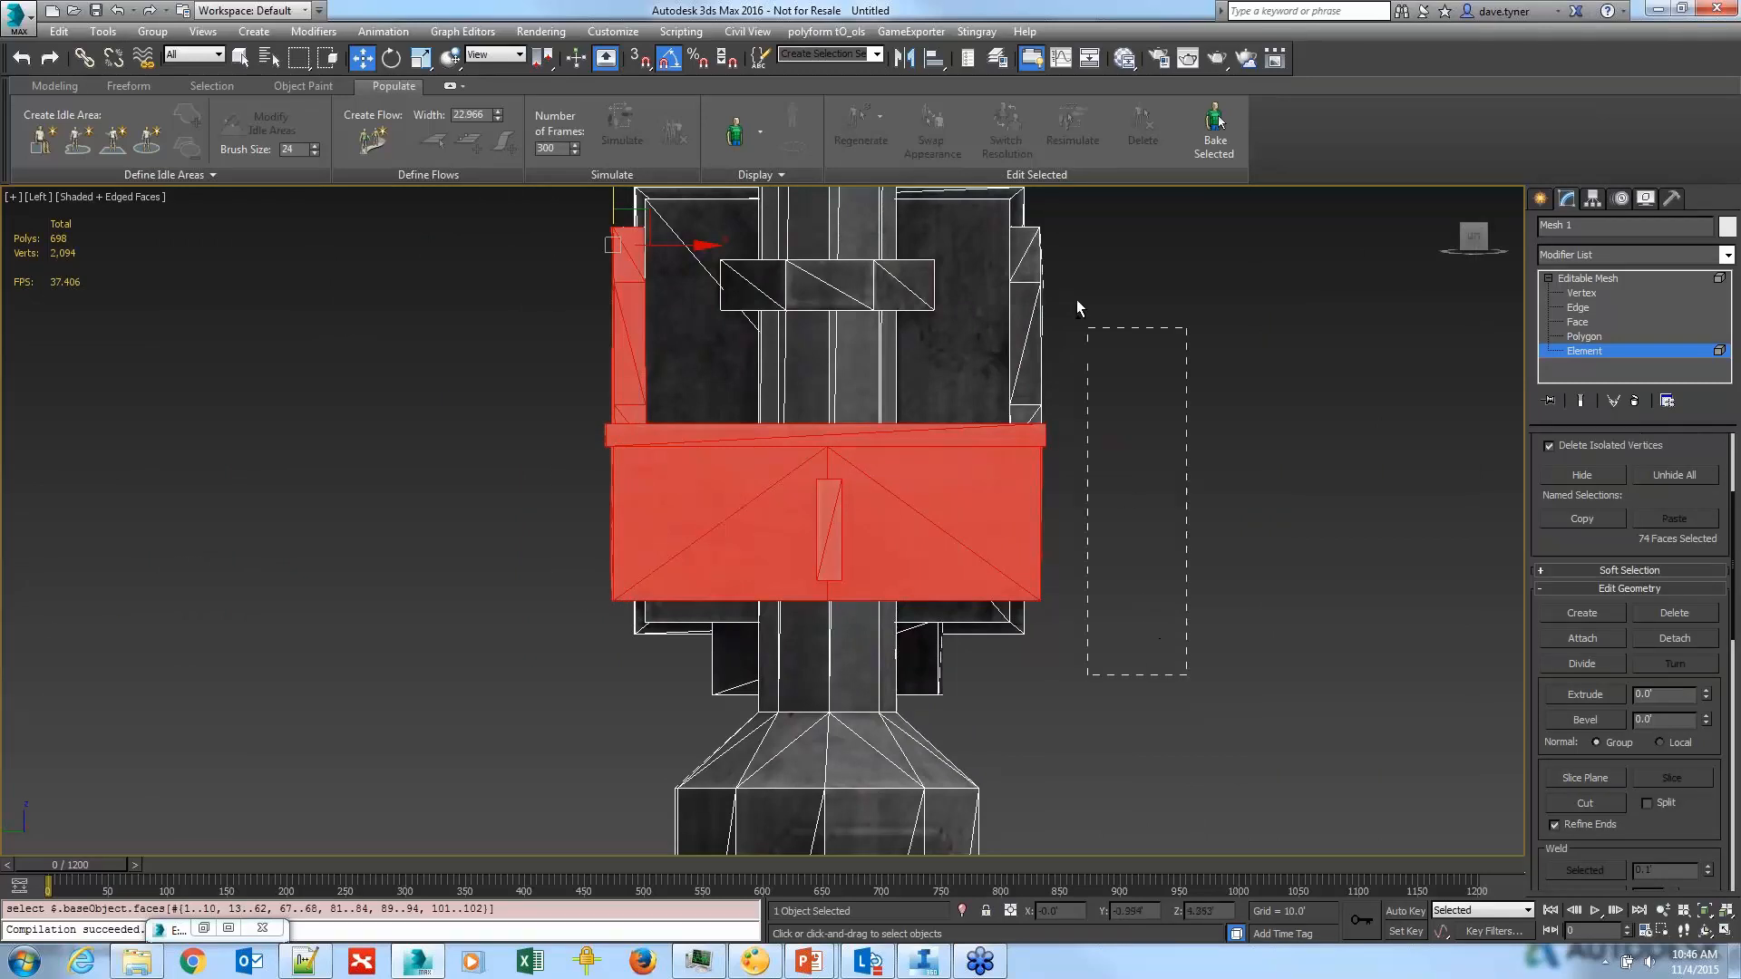
ctrl+drag(1077, 308, 1037, 223)
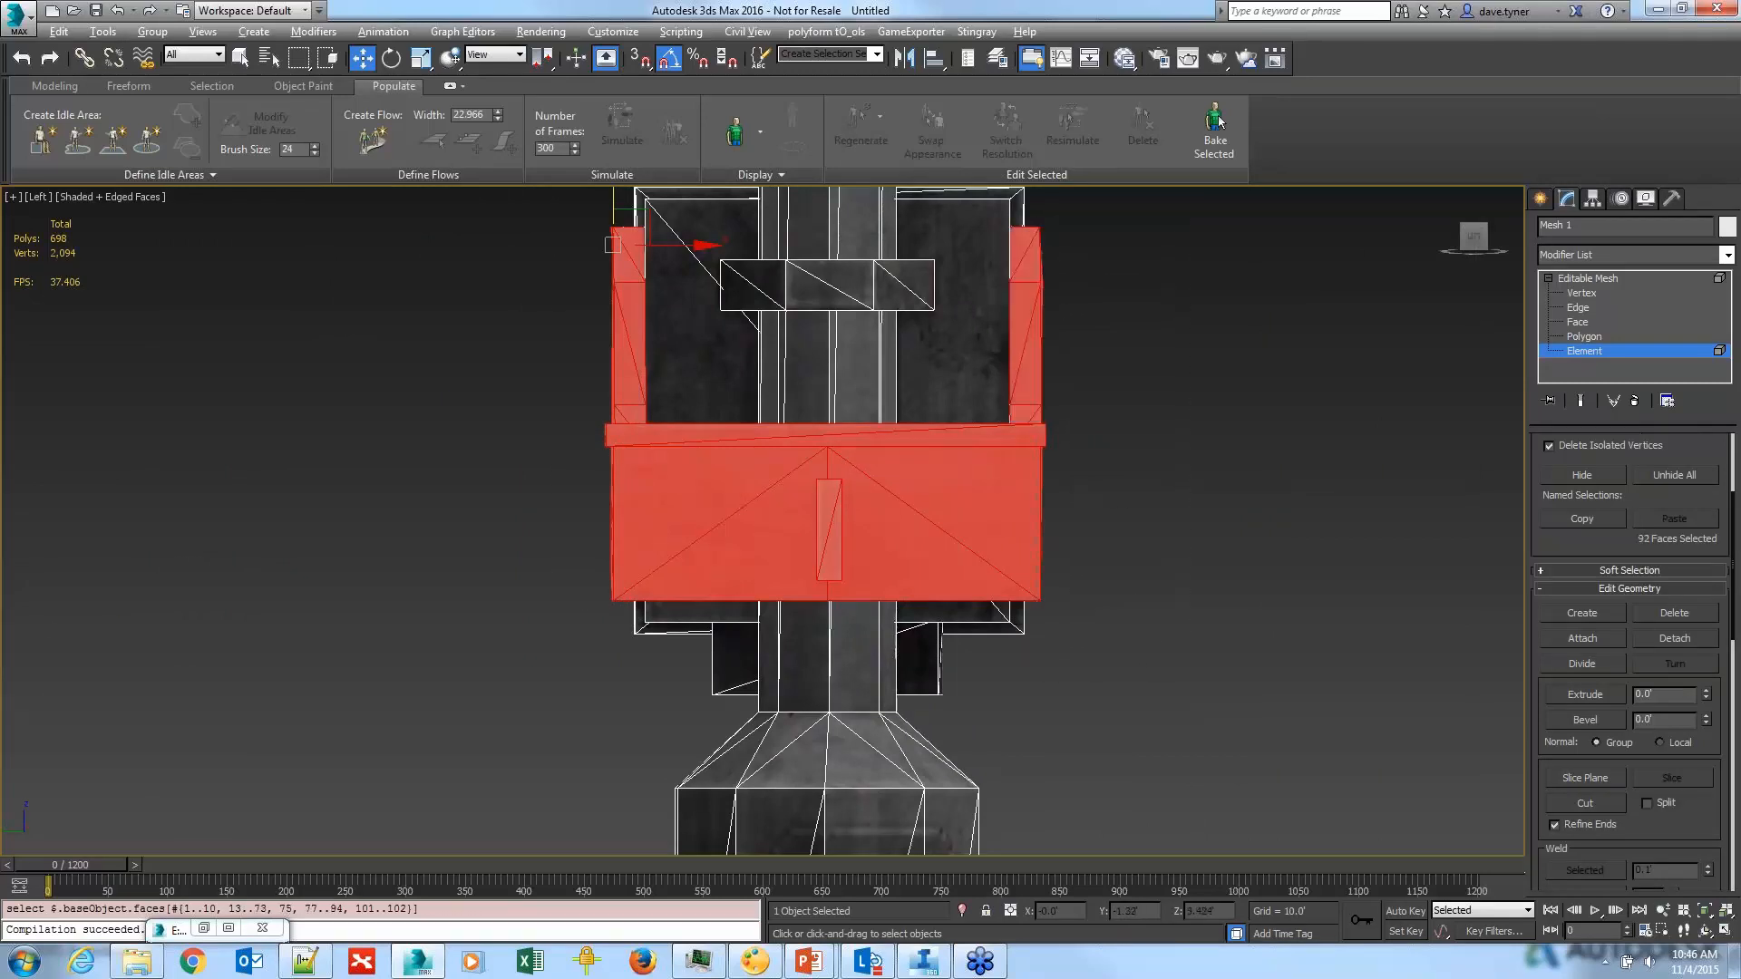
Step: Test the selection by moving the arm and bracket elements about 0.79 feet along negative X, and undo the move
alt+middle_drag(1164, 569, 825, 601)
scroll(879, 590, down, 5)
key(w)
scroll(825, 600, up, 3)
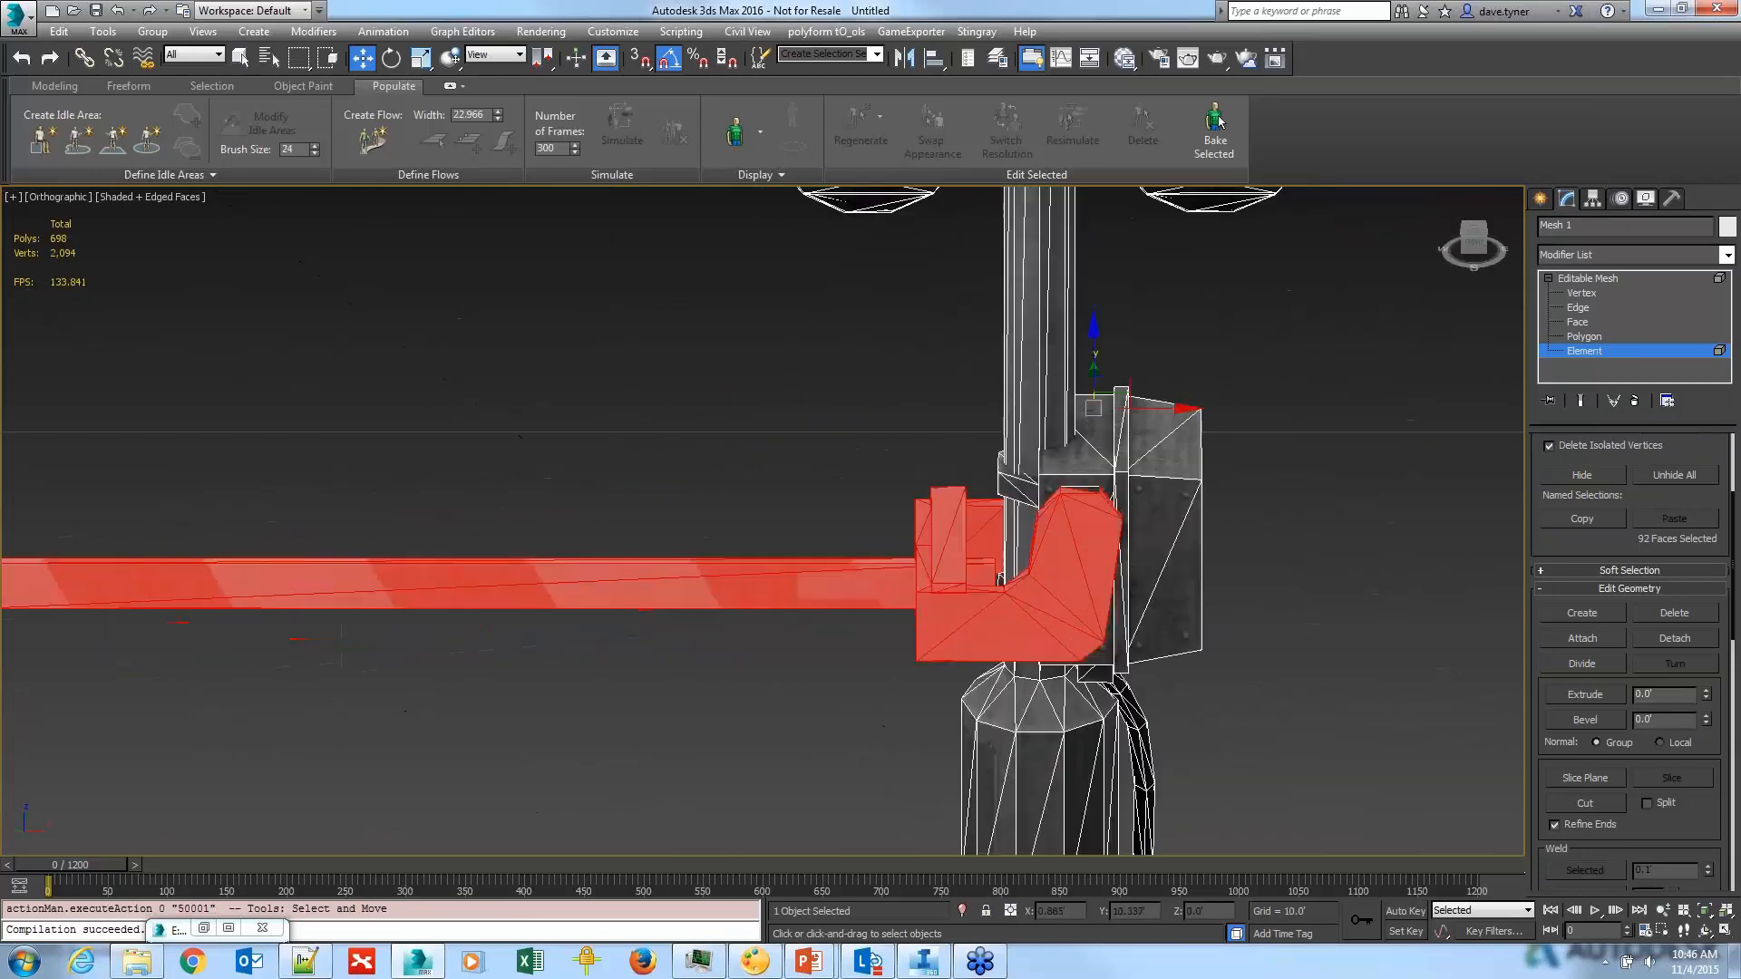
drag(1153, 408, 1057, 408)
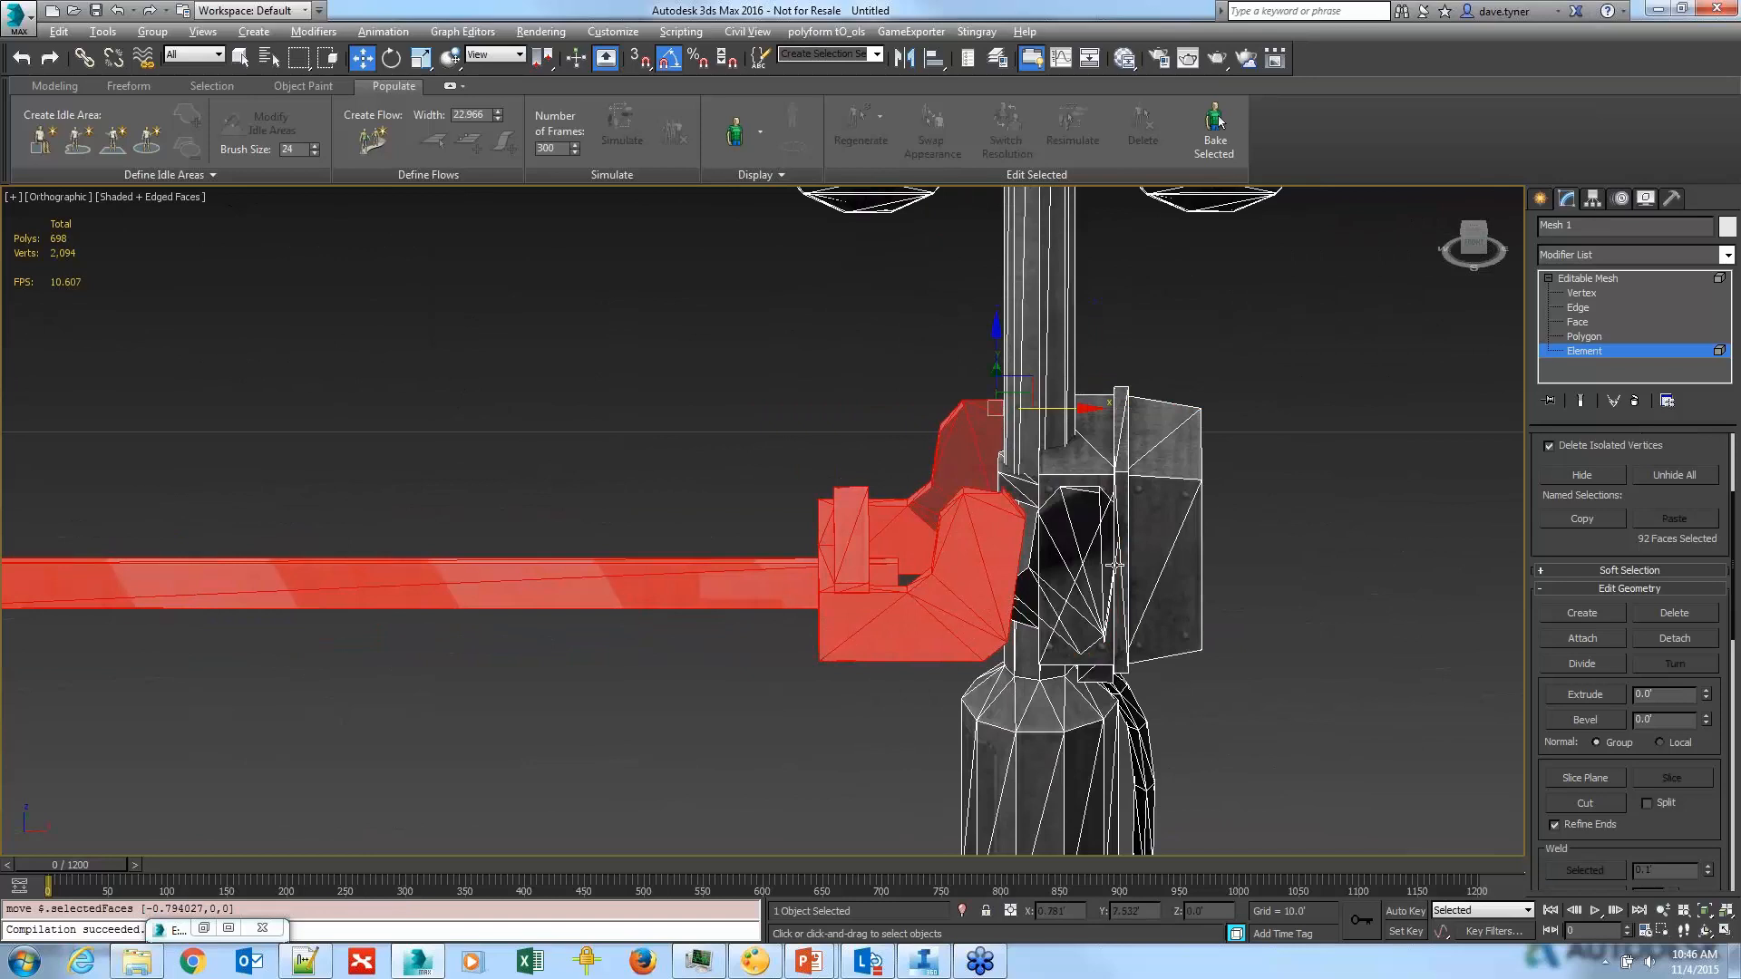
alt+middle_drag(1114, 564, 1063, 595)
scroll(993, 569, up, 4)
key(ctrl+z)
Step: Add the missing bracket elements beside the electrical cabinet to the arm selection
ctrl+drag(588, 593, 596, 604)
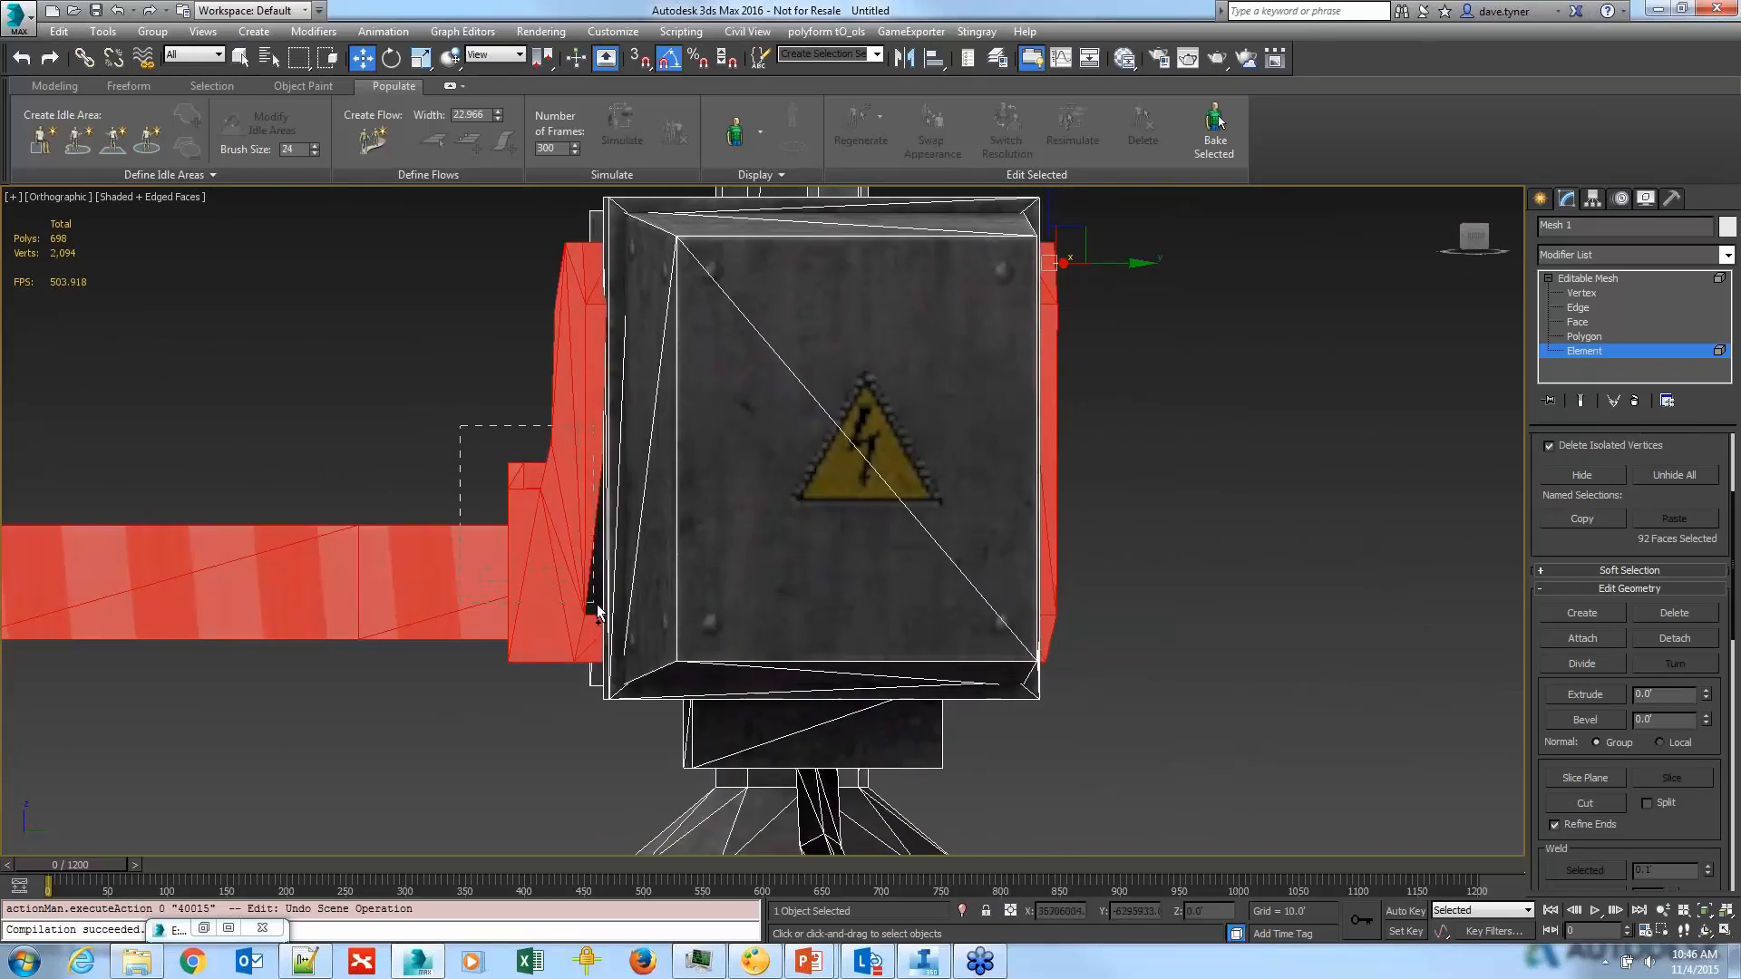
alt+middle_drag(560, 678, 845, 713)
scroll(860, 637, down, 3)
ctrl+drag(980, 333, 938, 436)
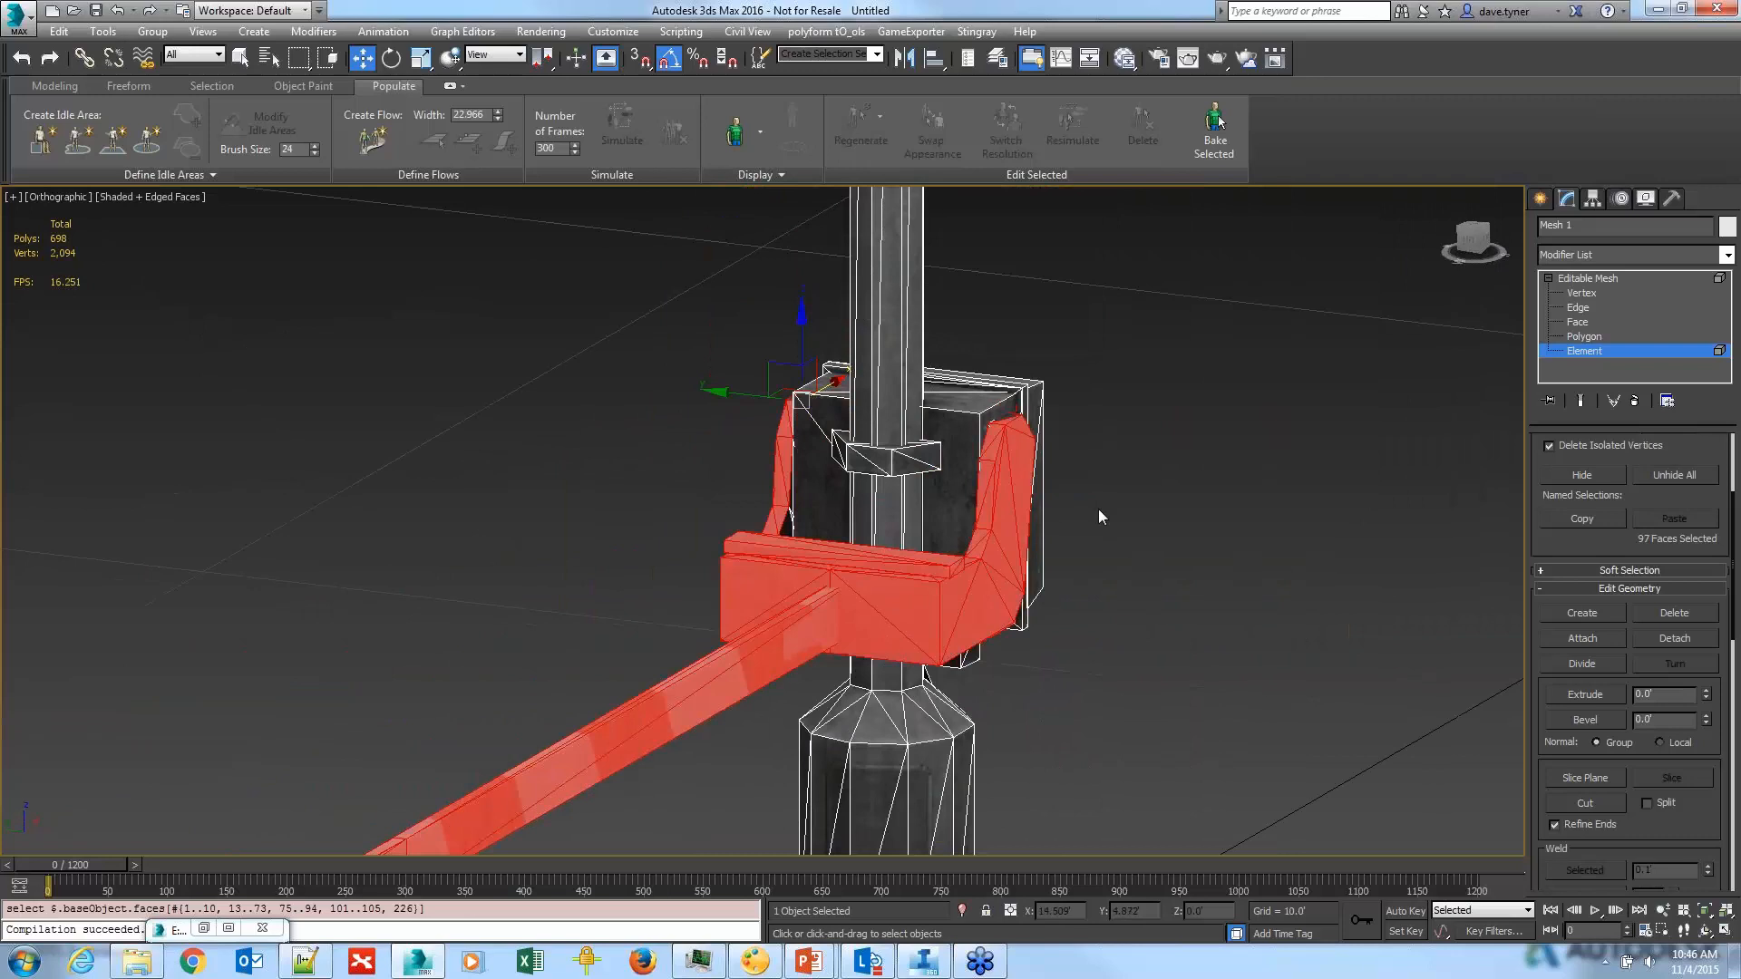
Step: Remove the stray element from the arm selection and add the small missing bracket piece beside the cabinet
alt+middle_drag(1097, 509, 936, 548)
scroll(1013, 533, up, 3)
scroll(1011, 533, up, 5)
scroll(940, 544, down, 4)
alt+drag(1302, 363, 974, 496)
alt+middle_drag(1058, 539, 1197, 362)
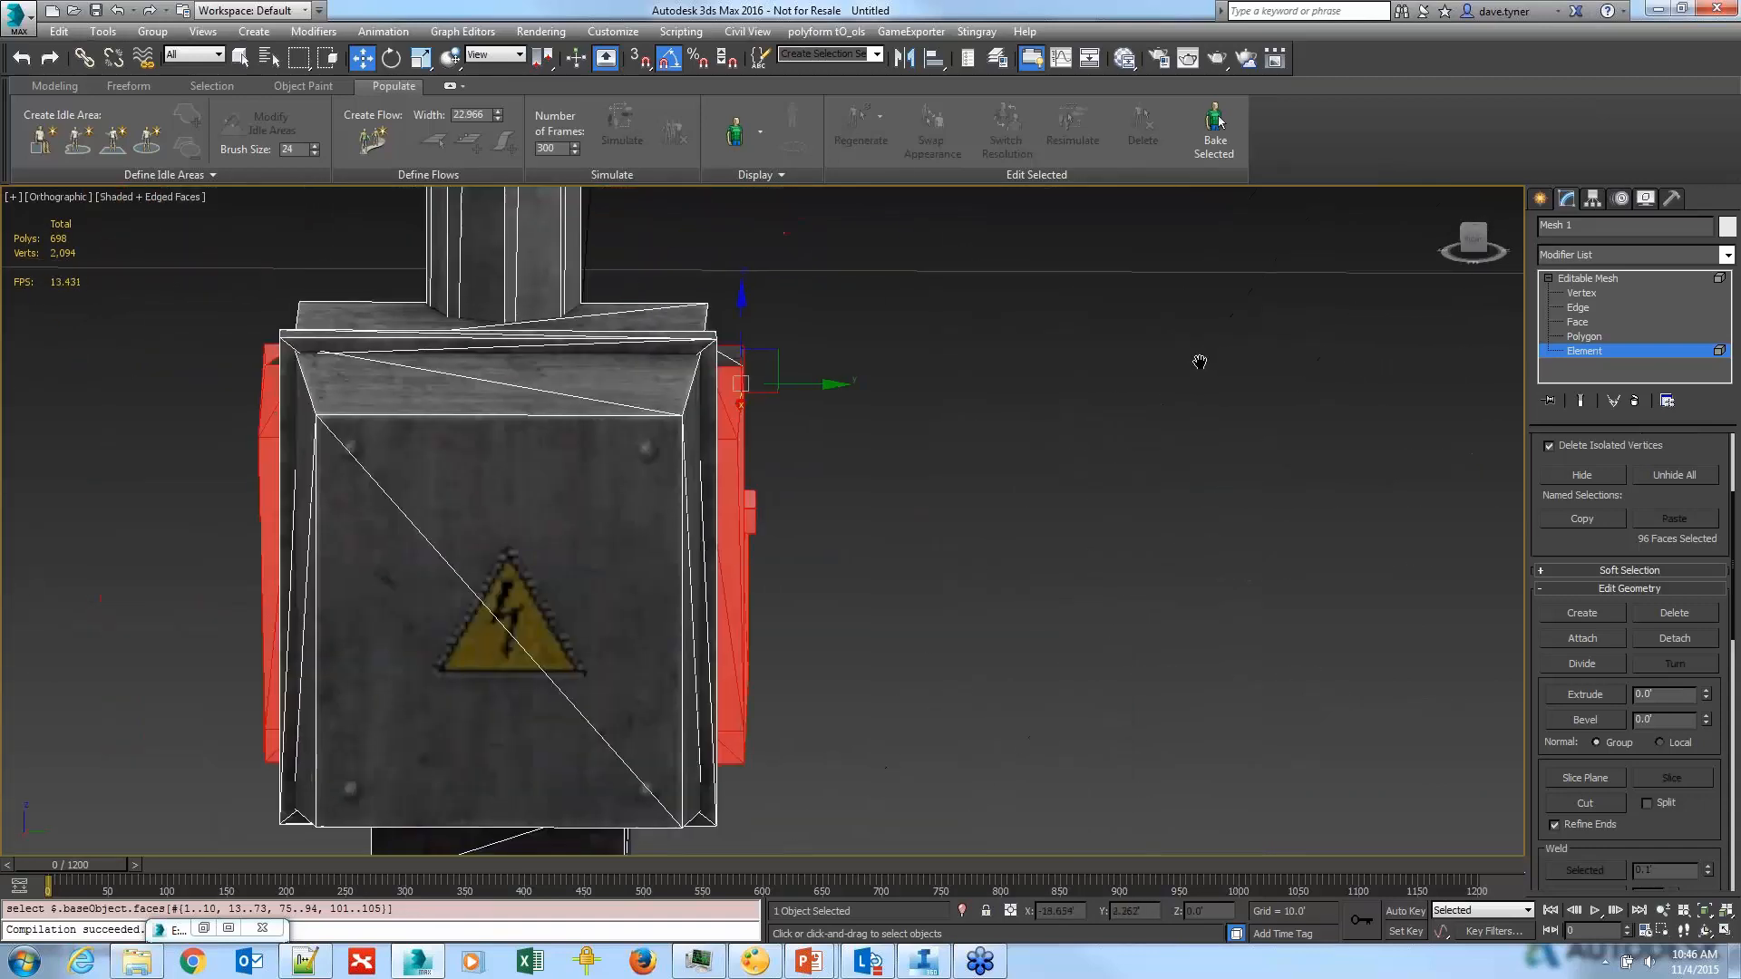
scroll(668, 369, up, 3)
ctrl+click(654, 372)
Step: Add the missing element at the bracket's lower inner corner and deselect the unwanted elements picked with it near the cabinet
alt+middle_drag(811, 548, 739, 535)
scroll(856, 517, down, 3)
alt+middle_drag(856, 517, 907, 526)
alt+middle_drag(694, 483, 664, 554)
scroll(799, 546, up, 4)
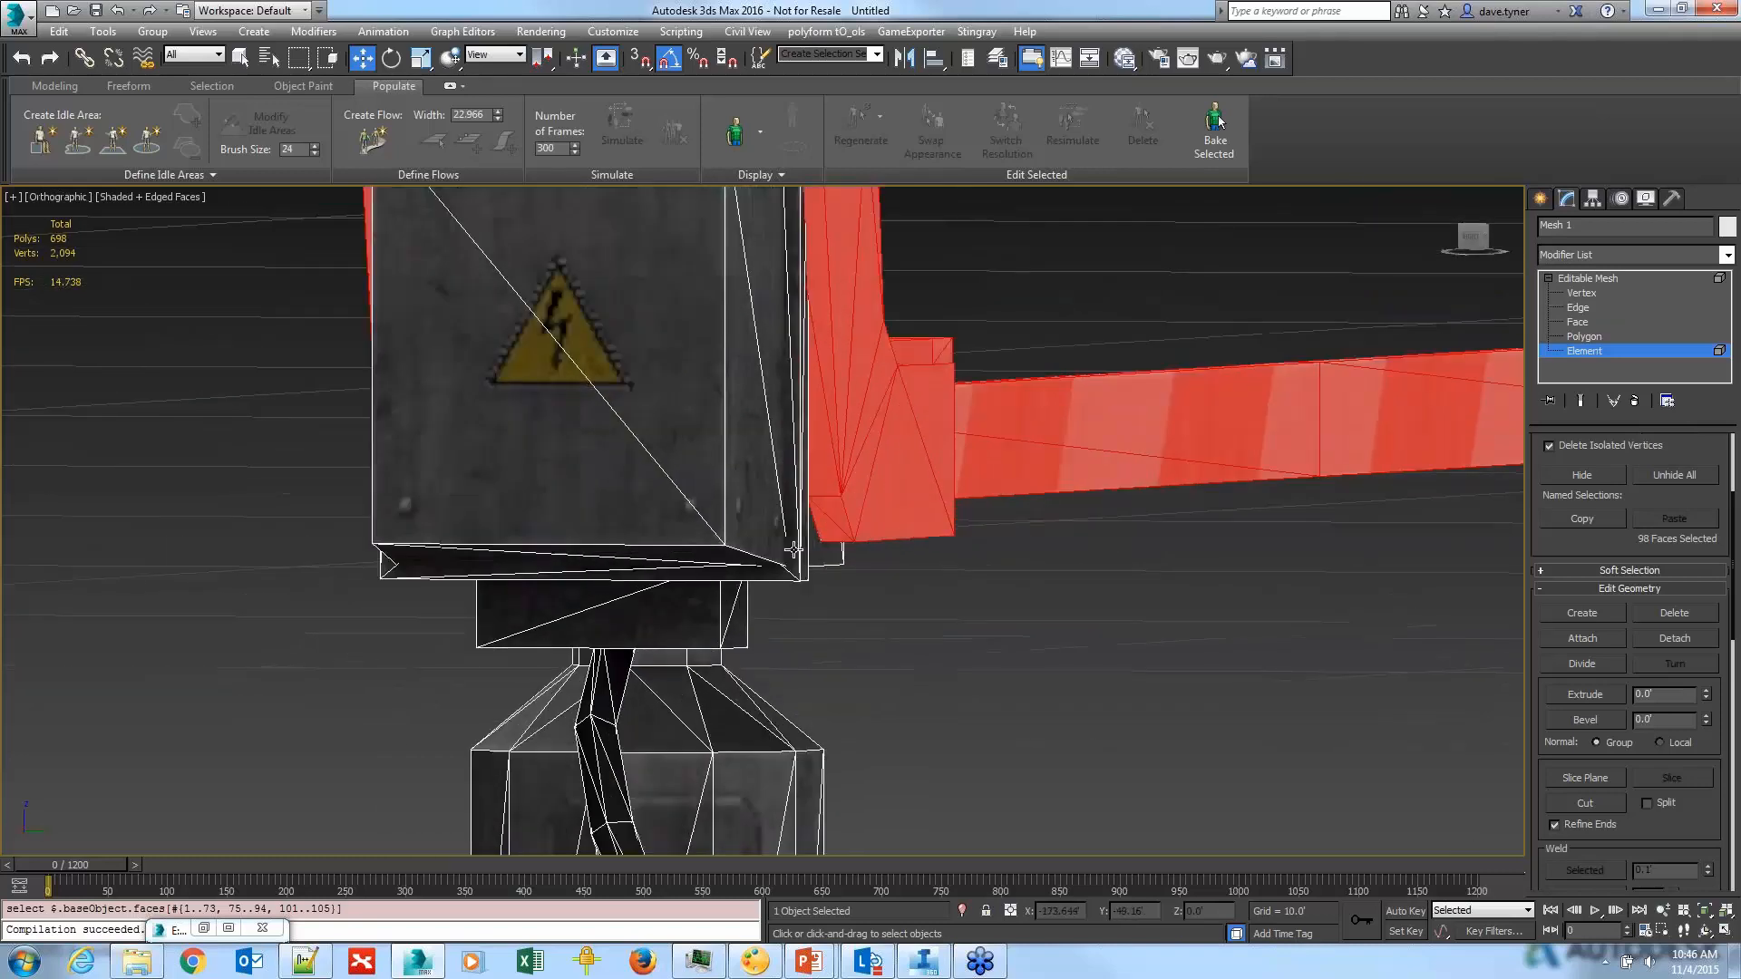
ctrl+drag(1062, 555, 843, 447)
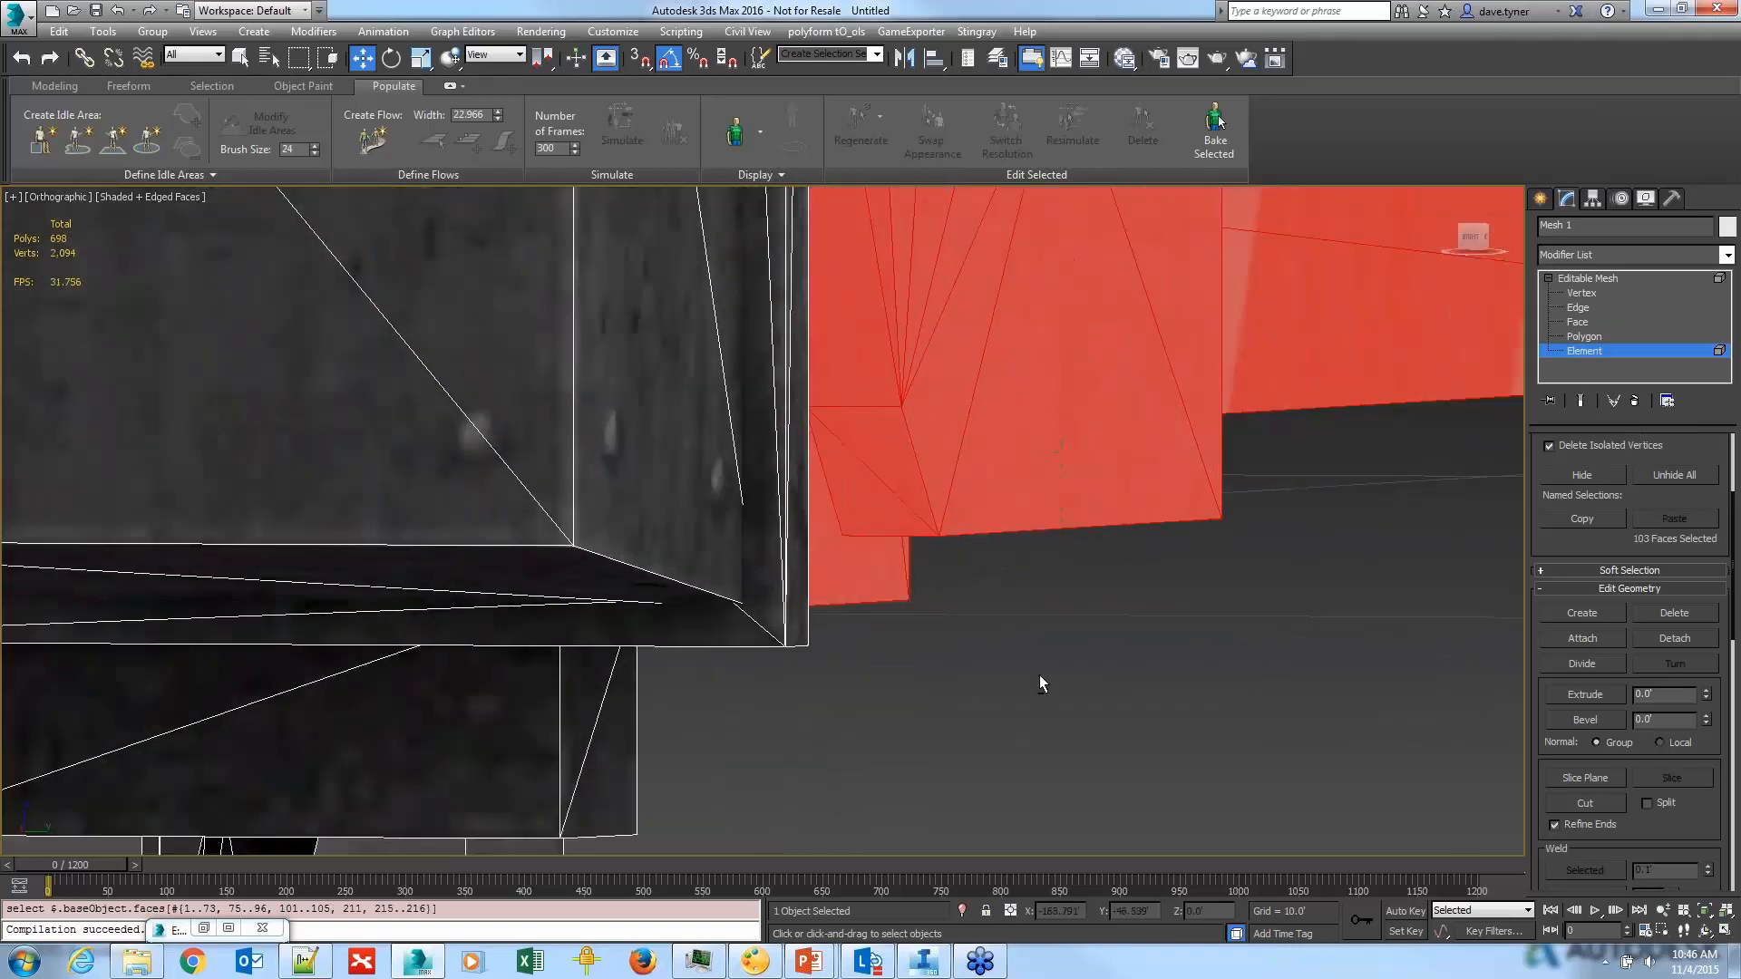
alt+drag(1036, 671, 887, 575)
scroll(1020, 613, down, 10)
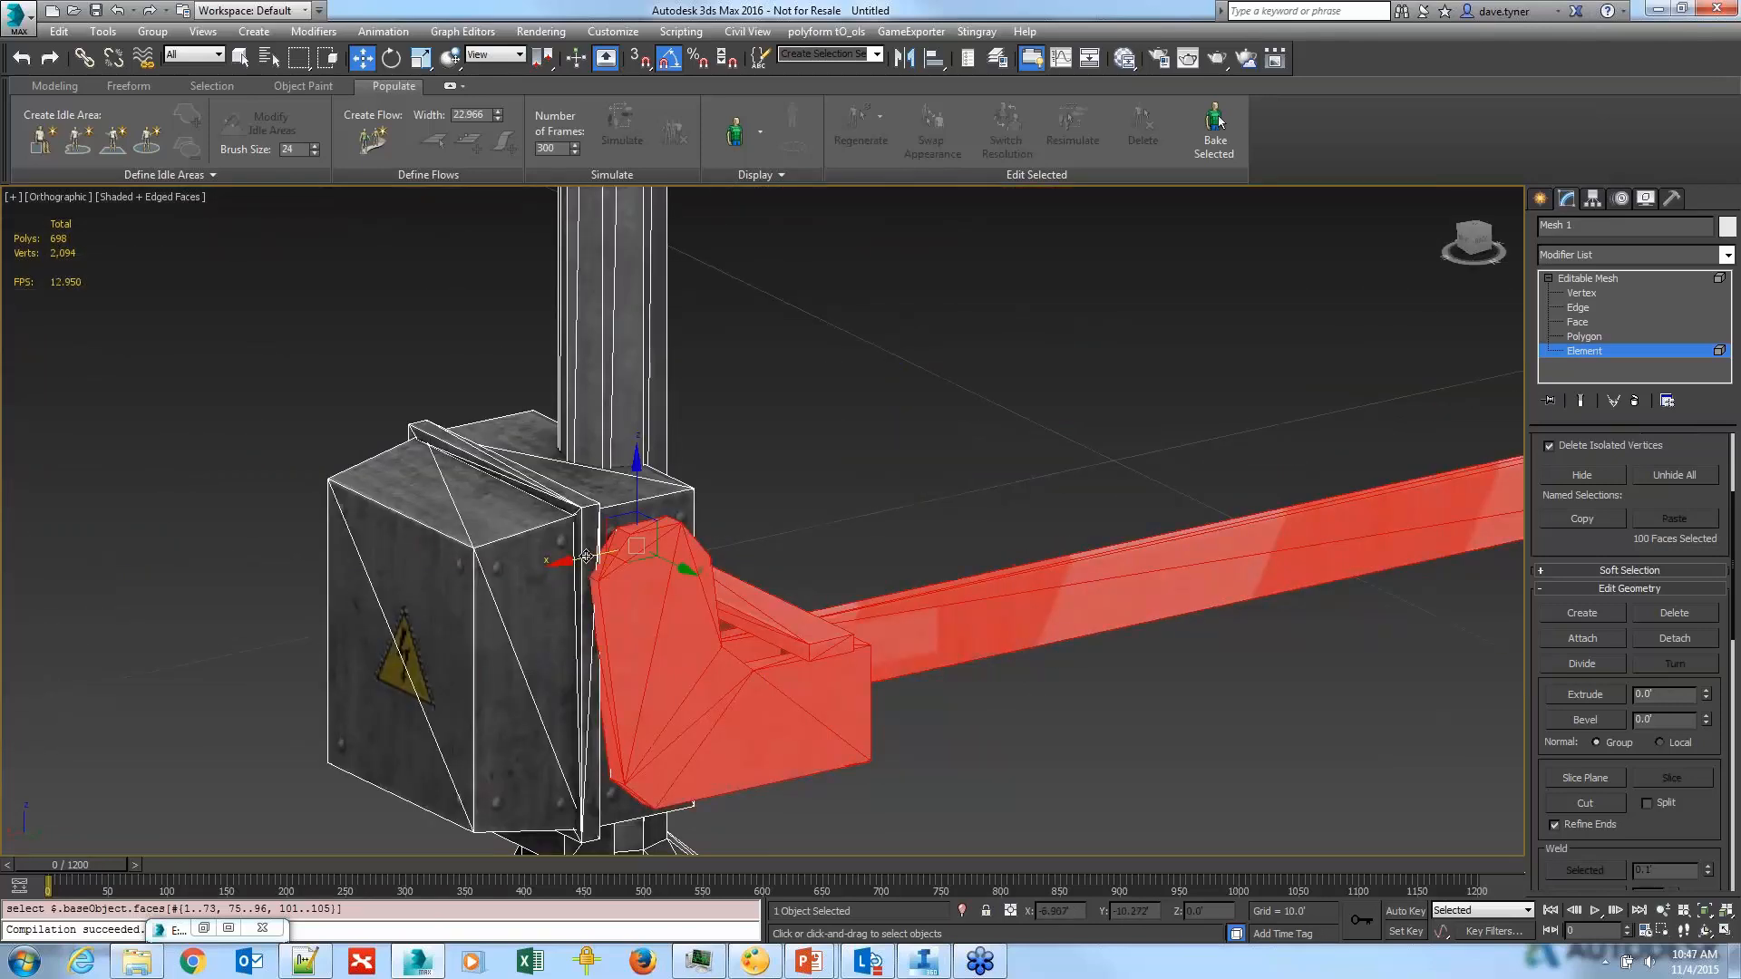
key(ctrl+z)
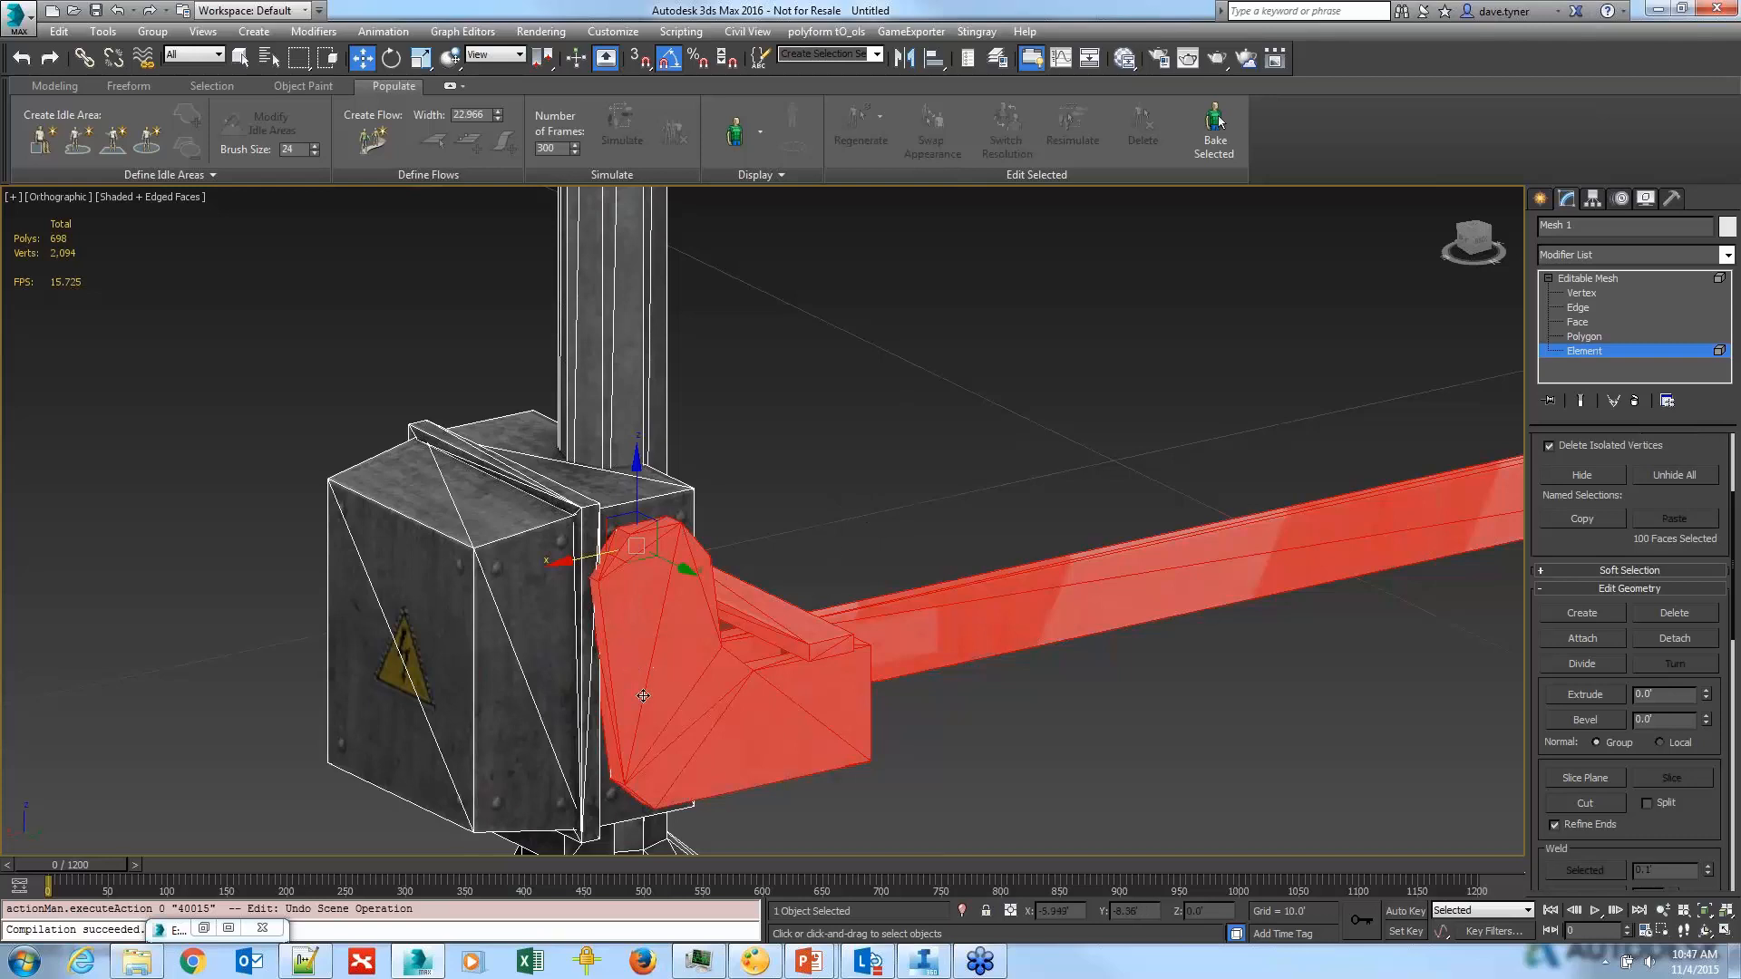
alt+middle_drag(642, 696, 702, 640)
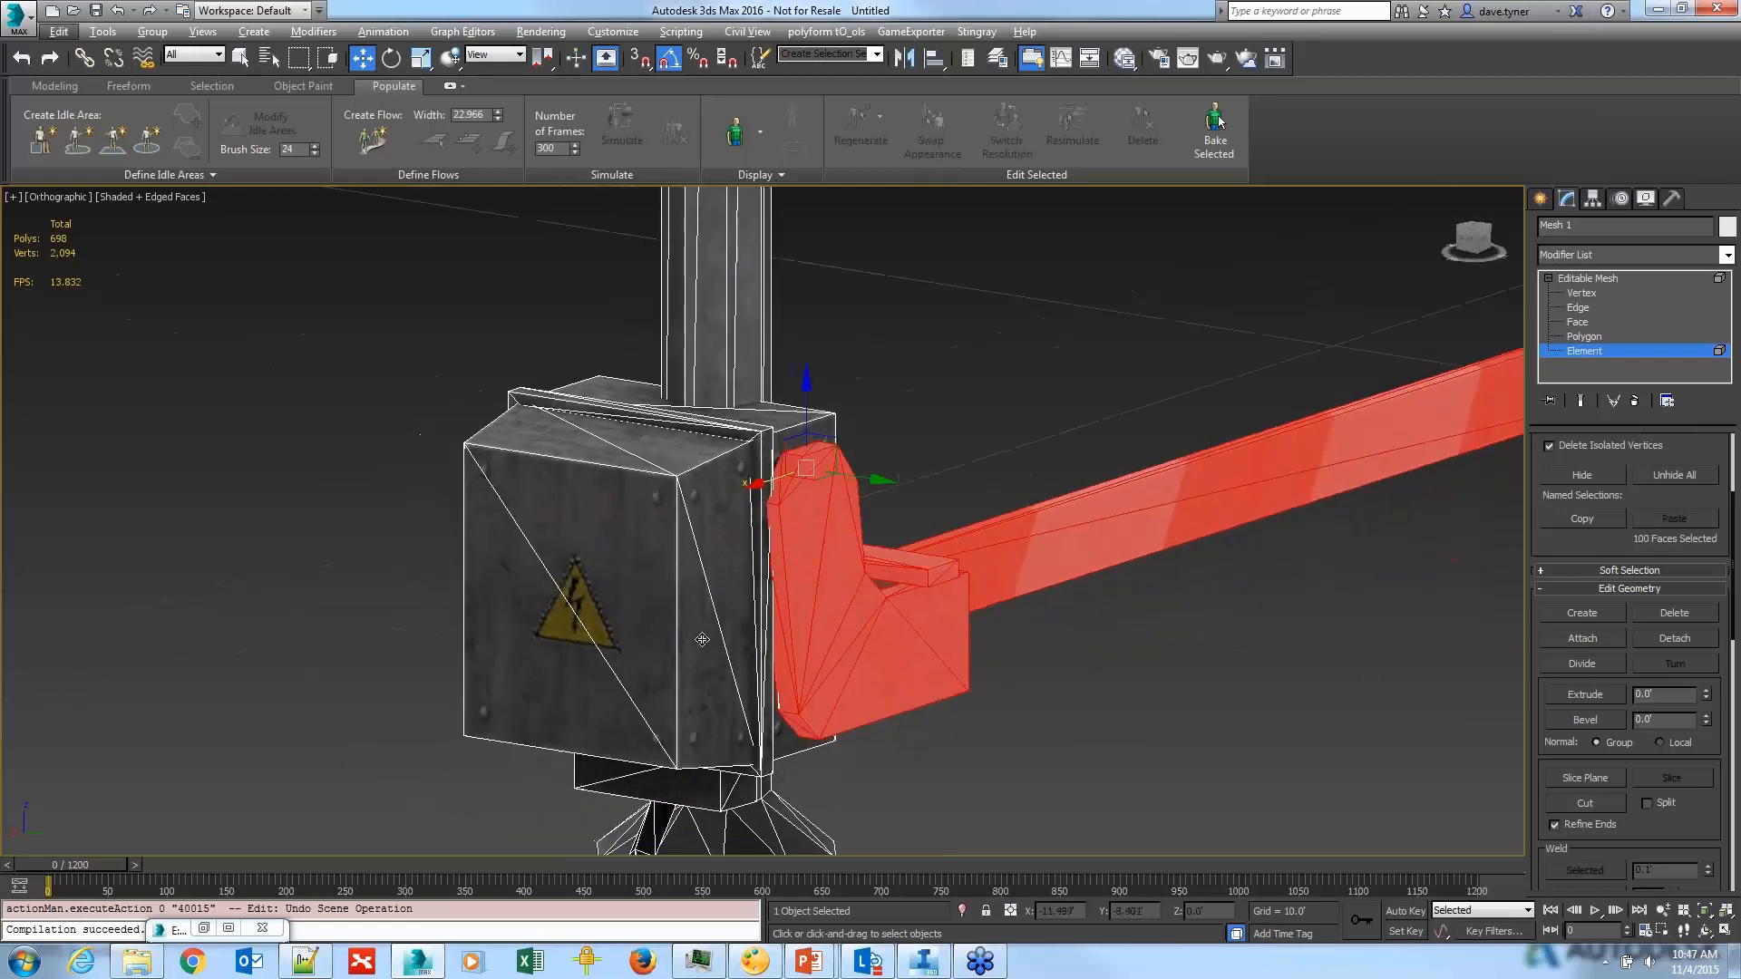
Step: Add the missing element at the bracket's lower edge to the selection and deselect the cabinet element picked with it
scroll(702, 640, up, 8)
key(q)
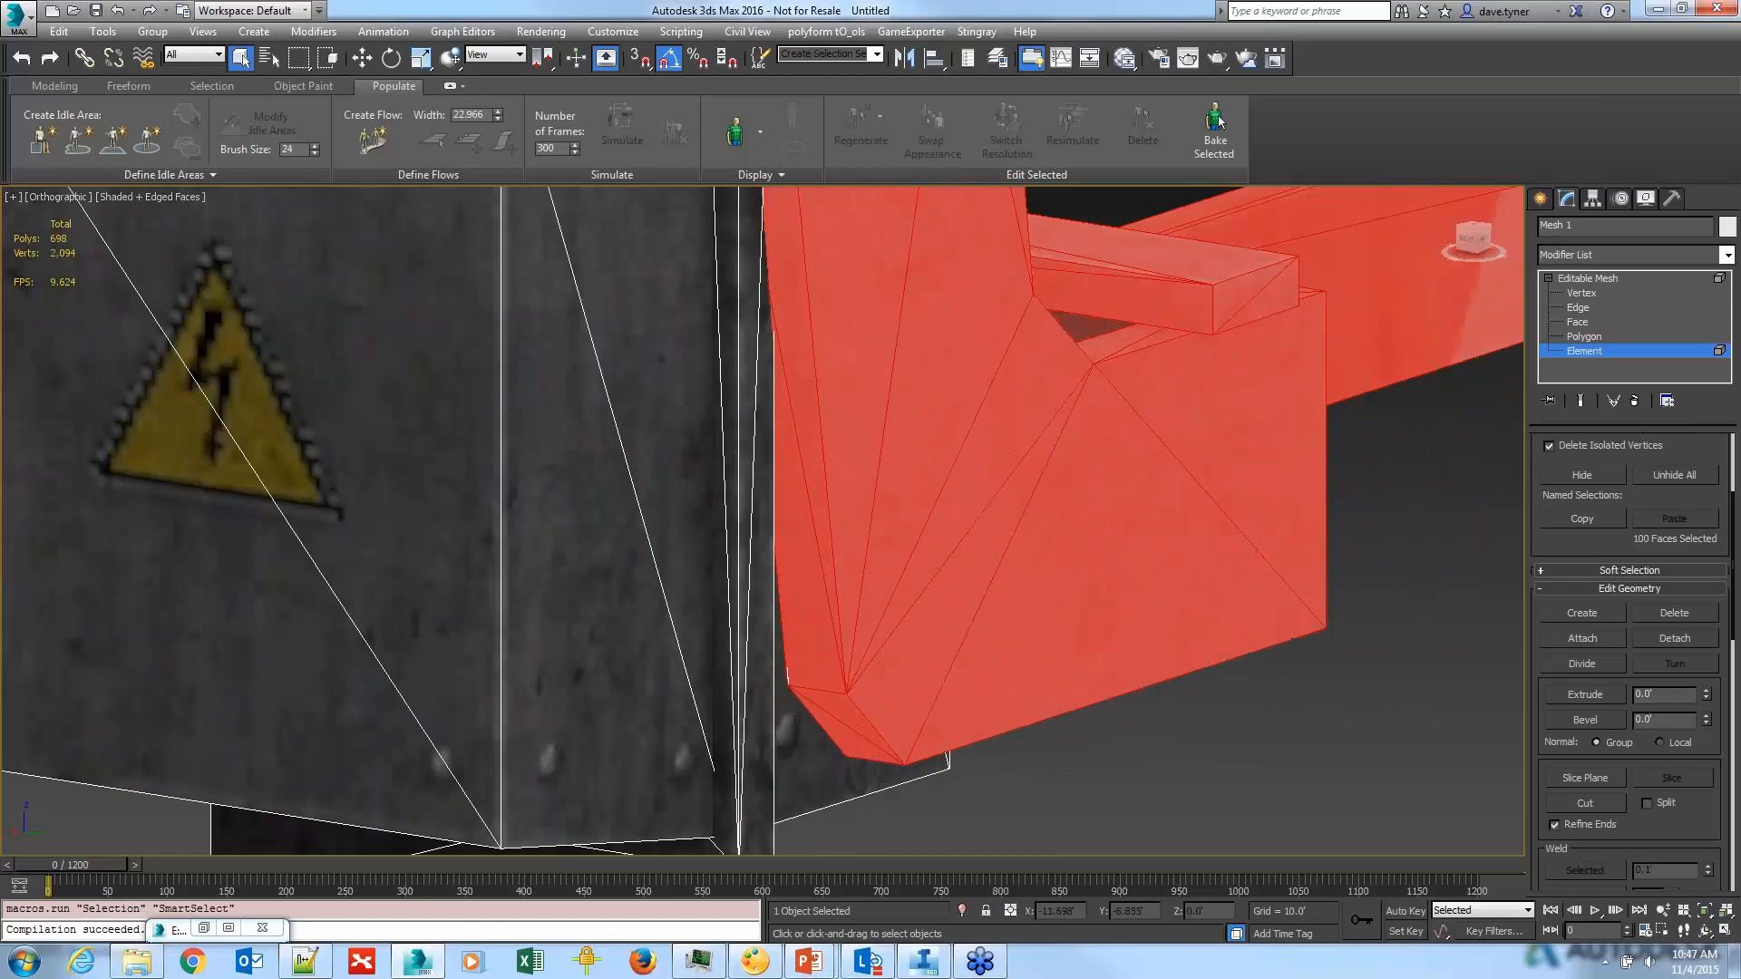
ctrl+drag(794, 576, 793, 574)
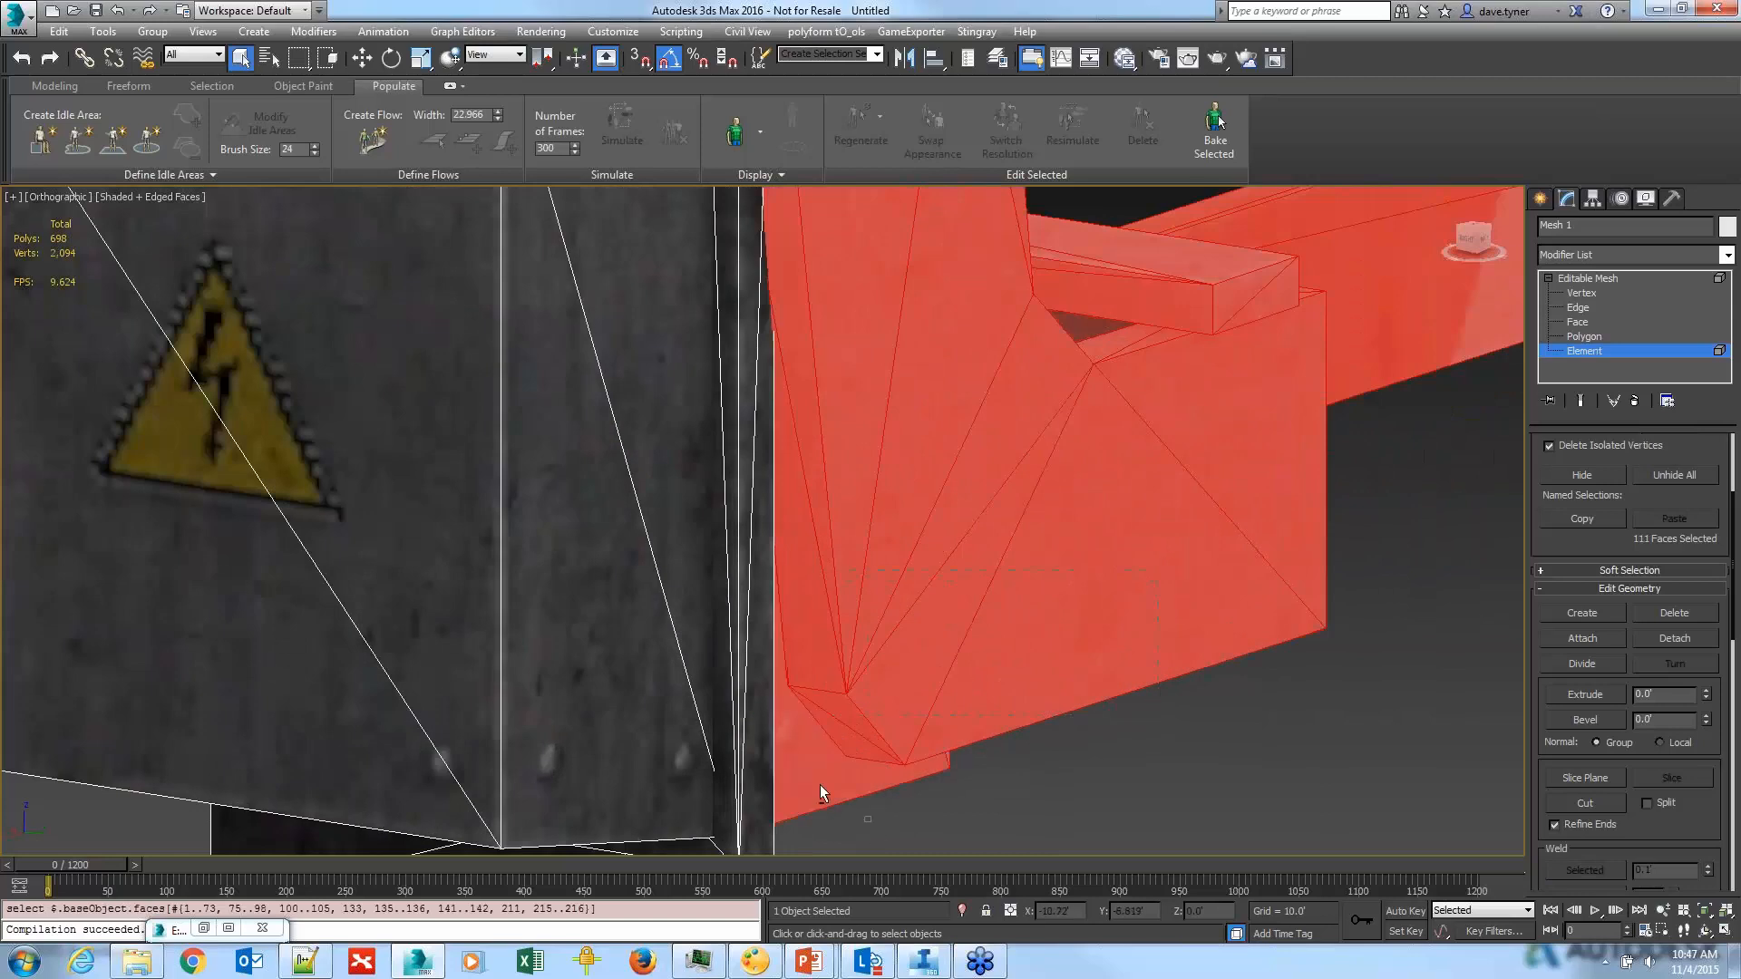
alt+middle_drag(852, 762, 943, 770)
alt+drag(693, 600, 814, 721)
alt+middle_drag(814, 721, 698, 754)
scroll(775, 725, down, 5)
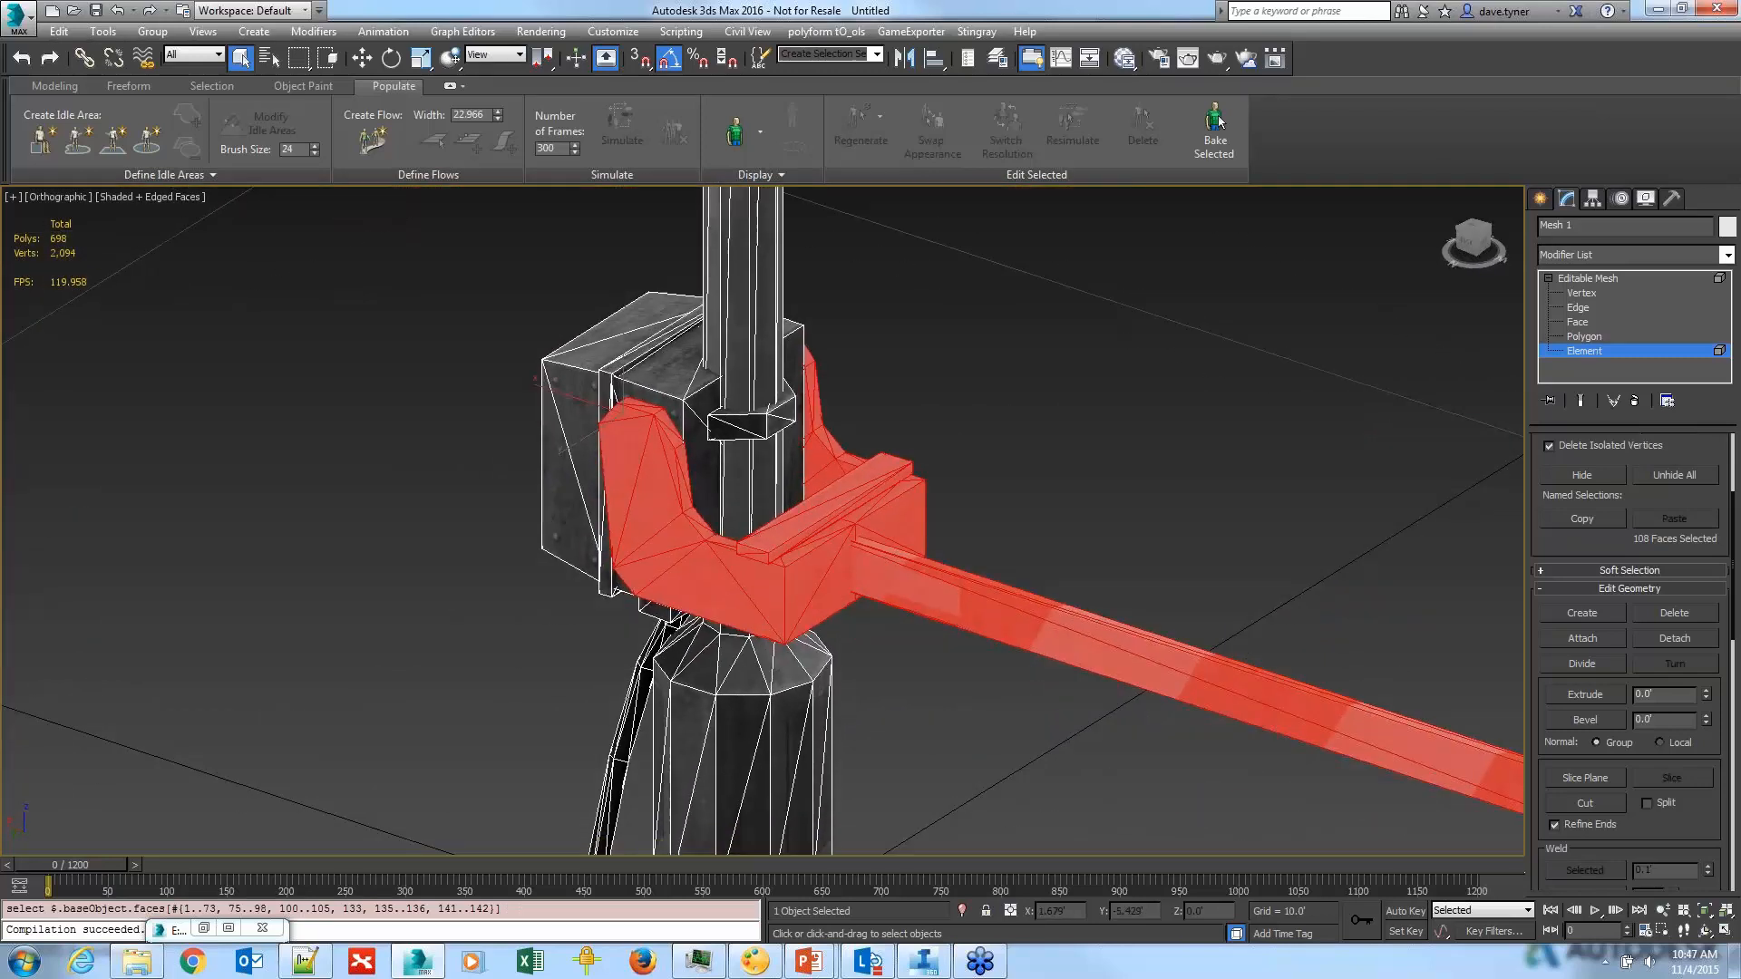
Step: Detach the selected arm and bracket elements as a separate object named arm and leave Element level
click(1674, 637)
text(arm)
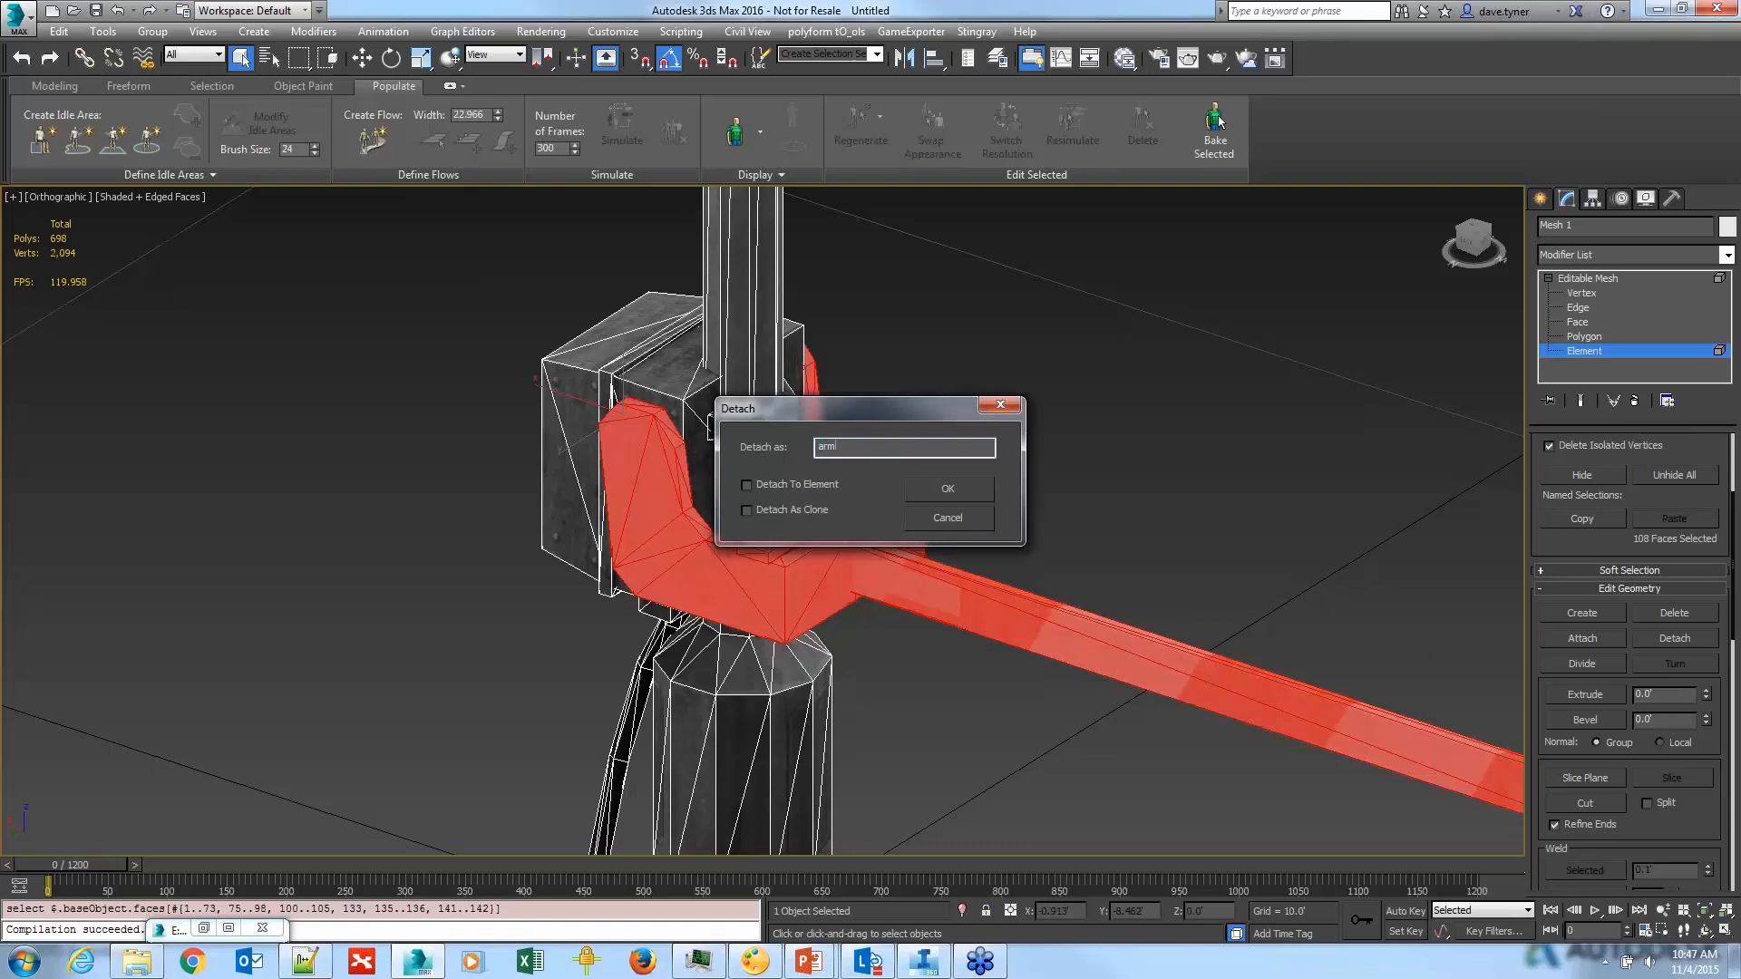
key(Return)
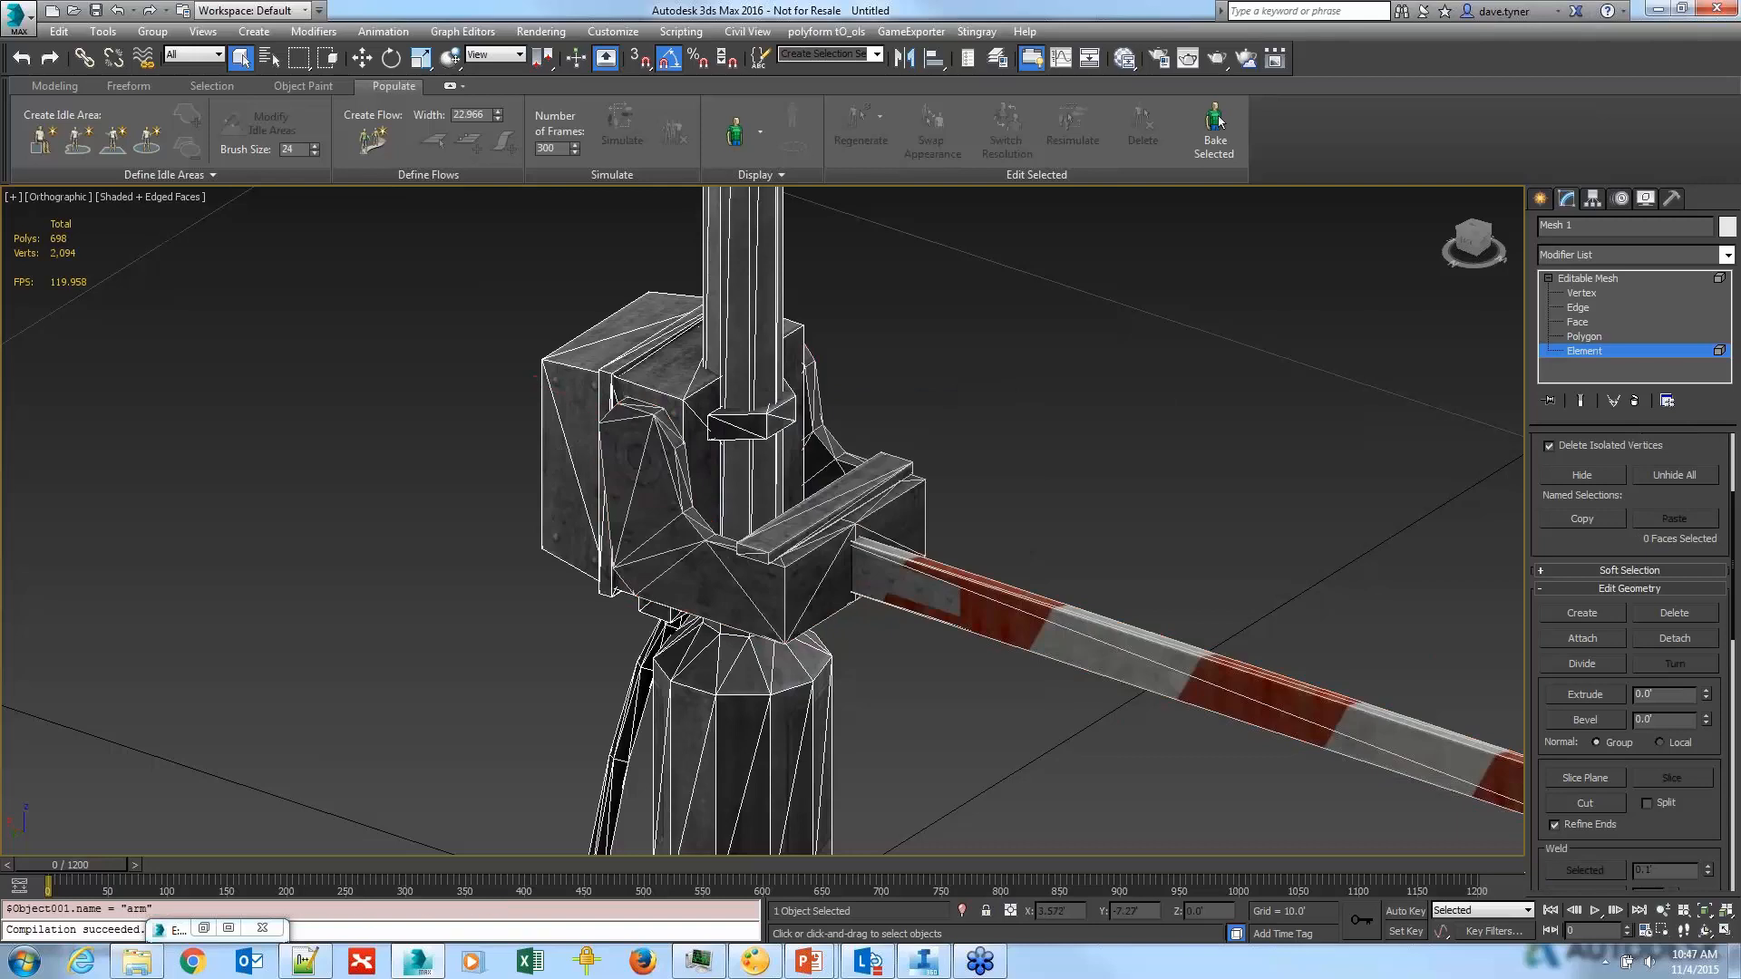
click(1591, 280)
Step: Move only the pivot of Mesh 1 to the bracket's round hinge in the Front view, at about X 0.199, Z 4.327 feet
click(1593, 199)
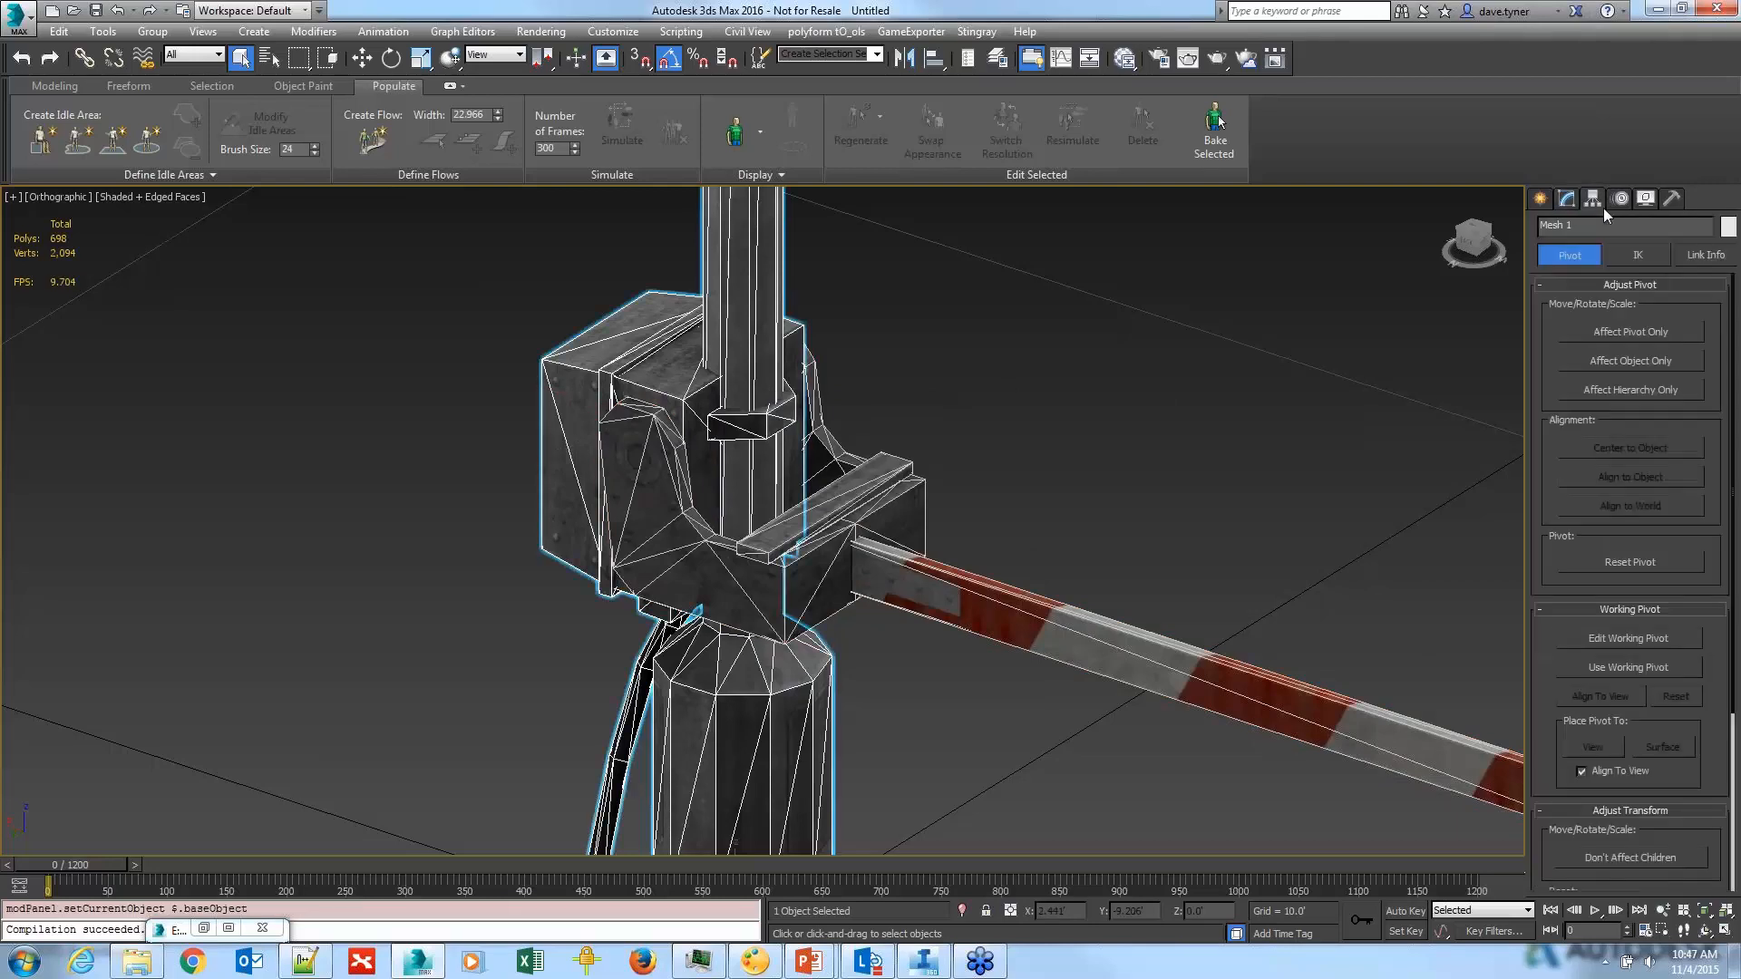
click(1630, 332)
middle_drag(1122, 575, 1202, 430)
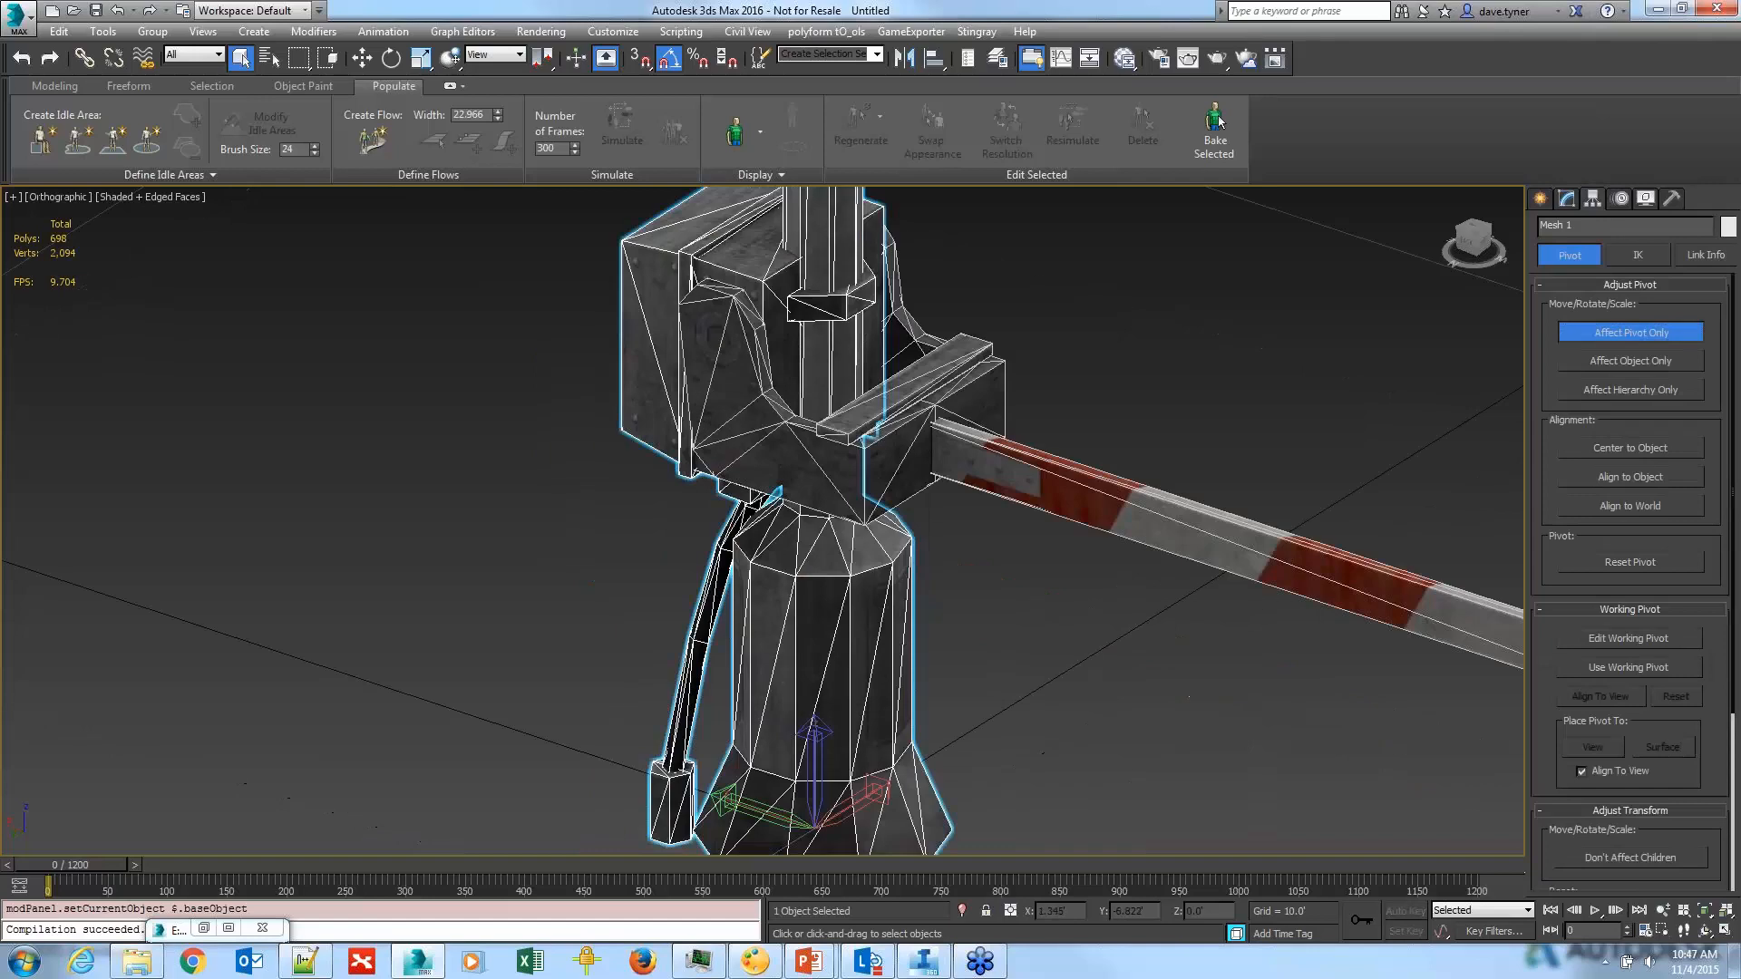
key(f)
key(z)
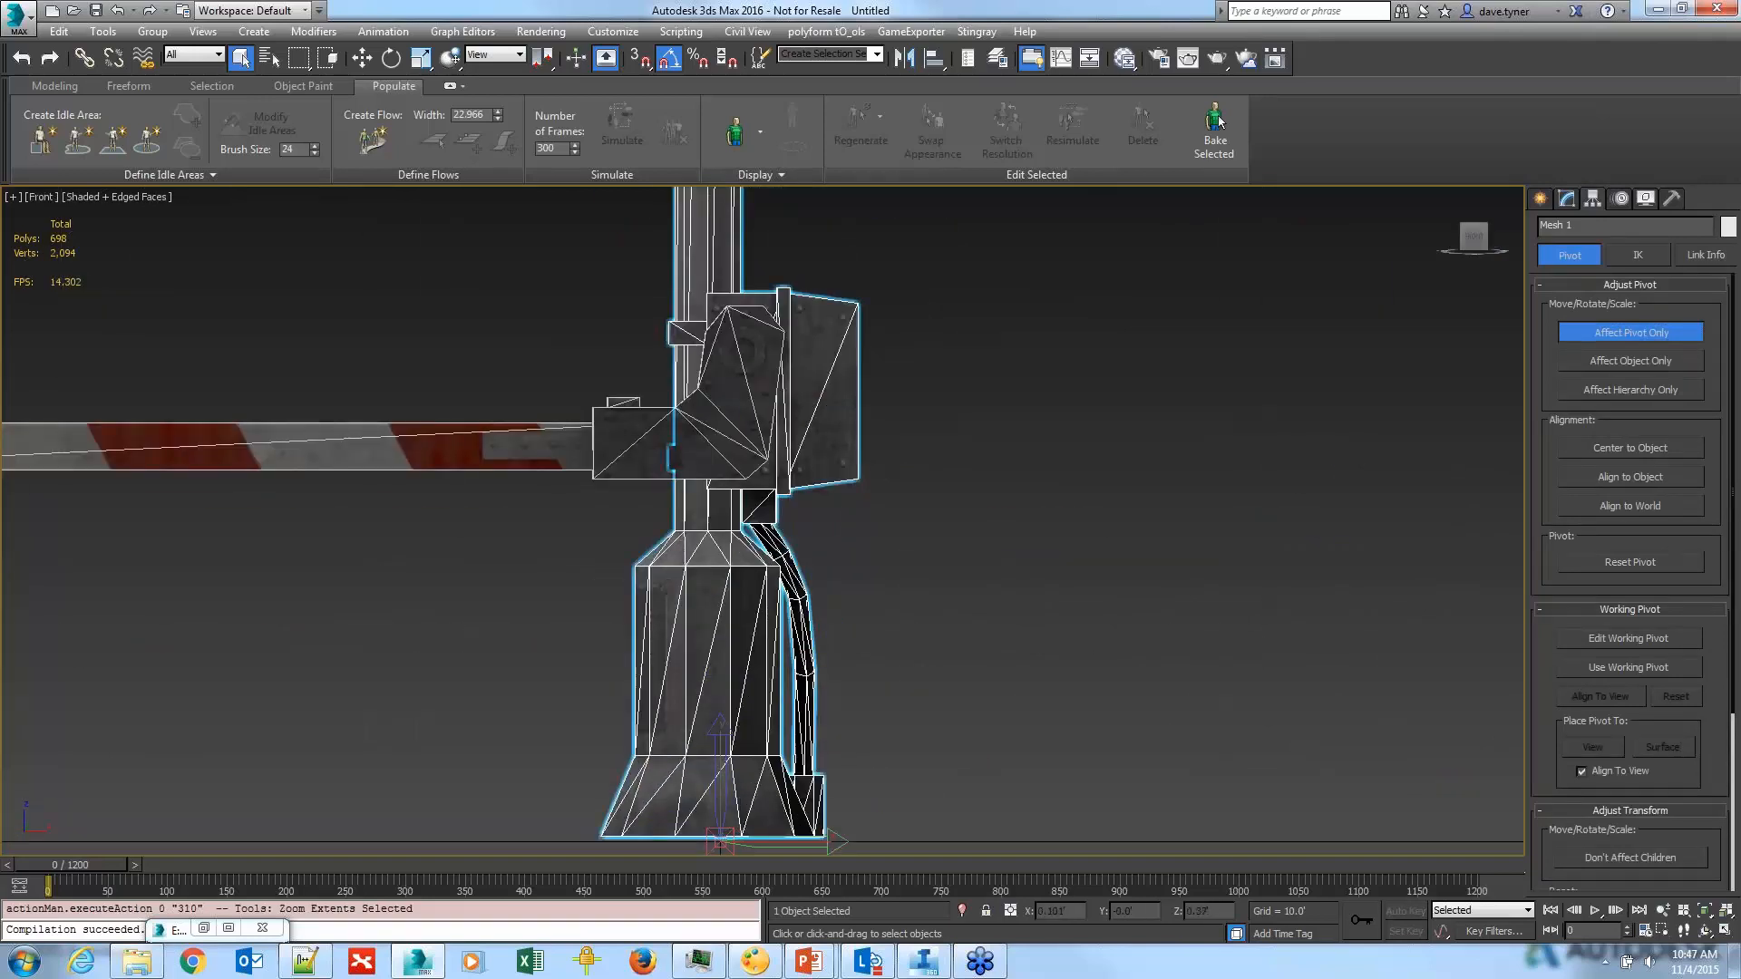
middle_drag(732, 799, 755, 738)
key(w)
drag(777, 743, 802, 263)
scroll(770, 275, up, 5)
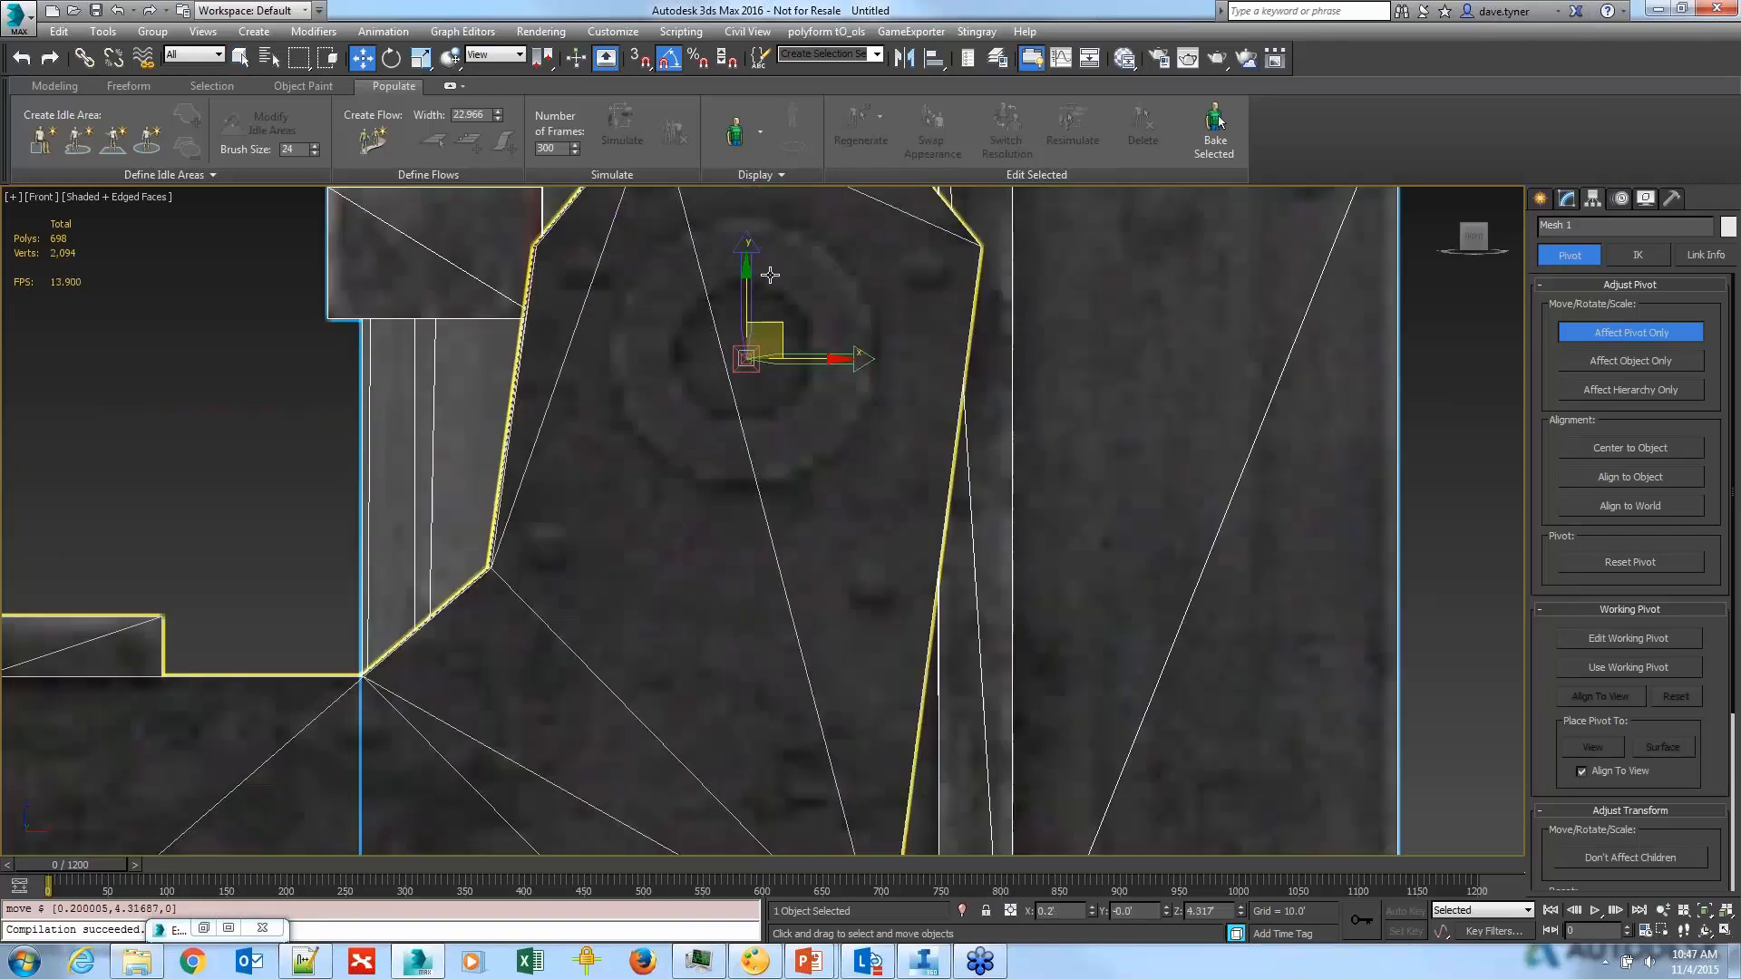
scroll(770, 275, up, 3)
drag(766, 336, 752, 341)
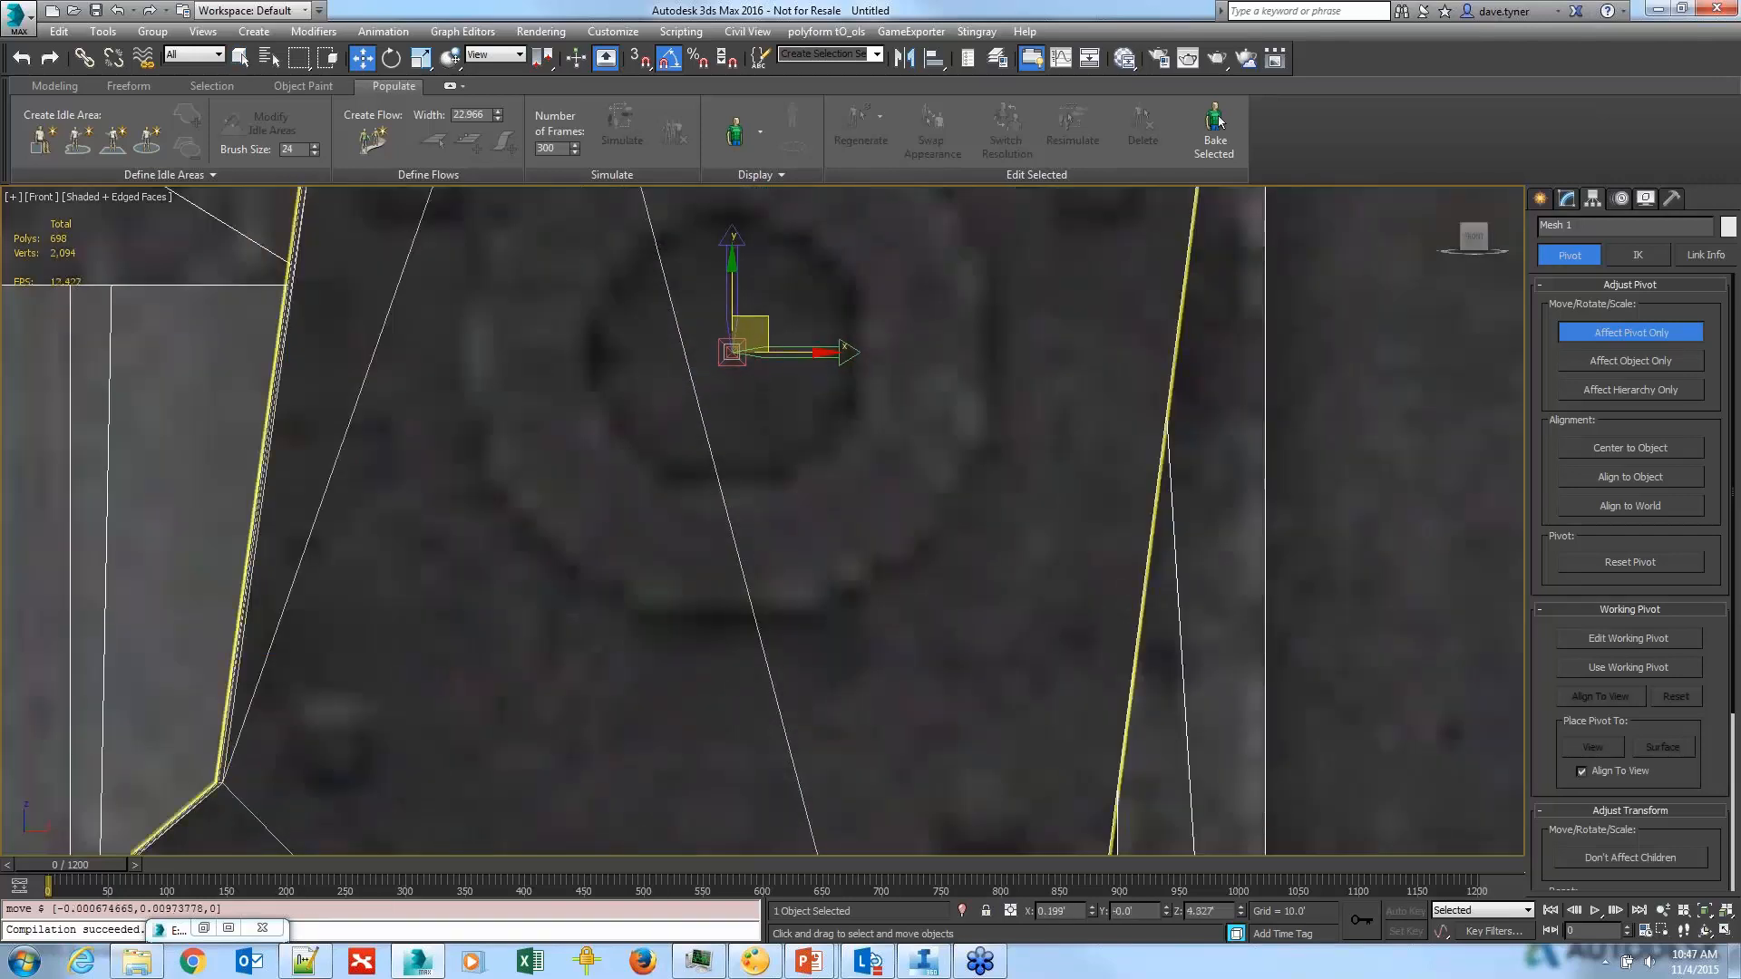
click(1625, 333)
Step: Try rotating Mesh 1 about its repositioned pivot
scroll(943, 622, down, 6)
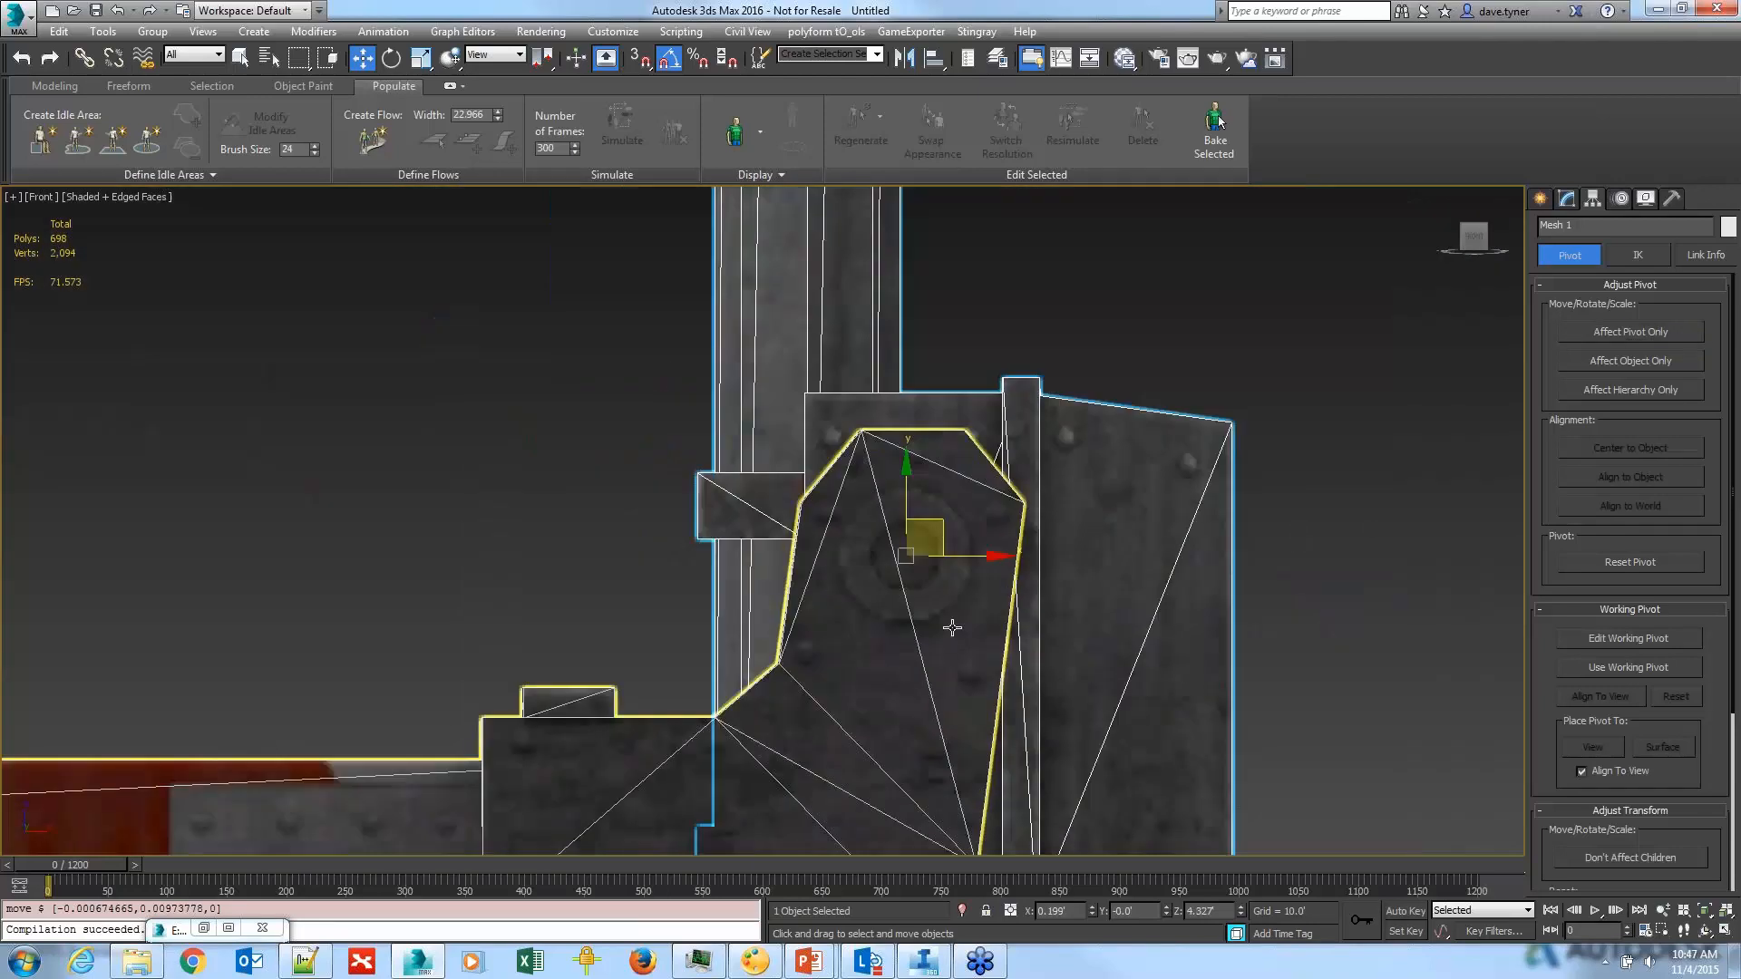
scroll(951, 627, down, 5)
key(e)
drag(996, 558, 1013, 596)
Step: Select the arm and move only its pivot to the centre of the bracket's round hinge, at about X 0.195, Z 4.332 feet
click(952, 580)
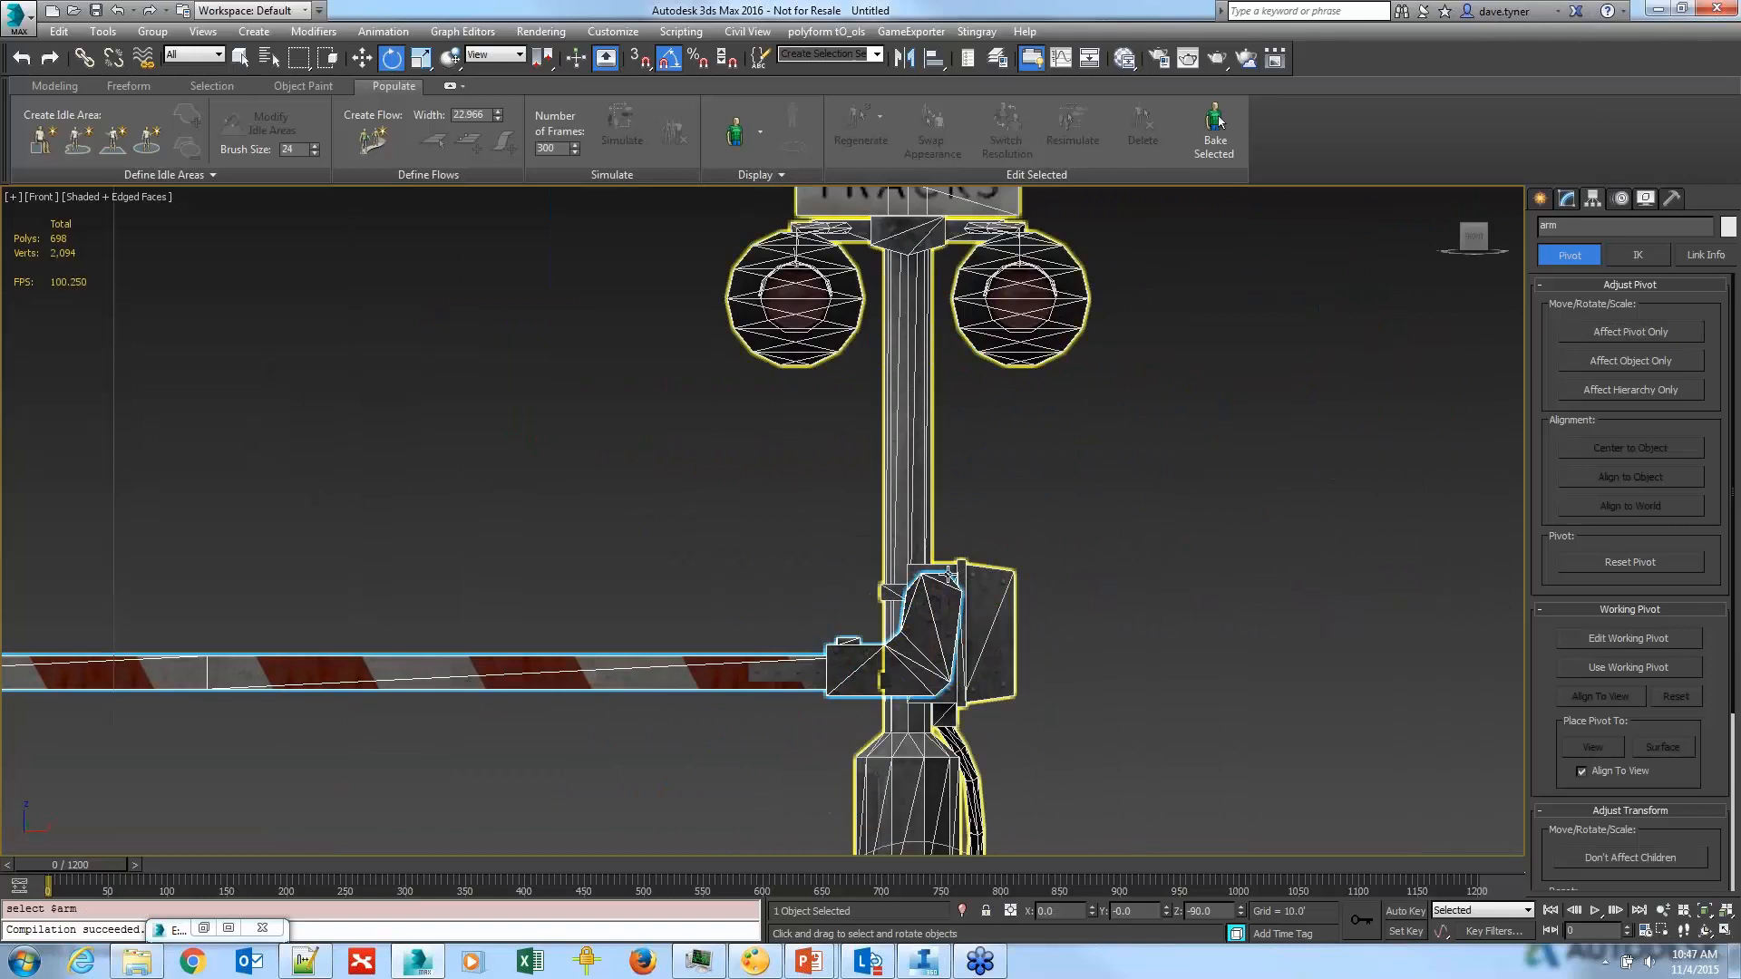
middle_drag(944, 752, 947, 568)
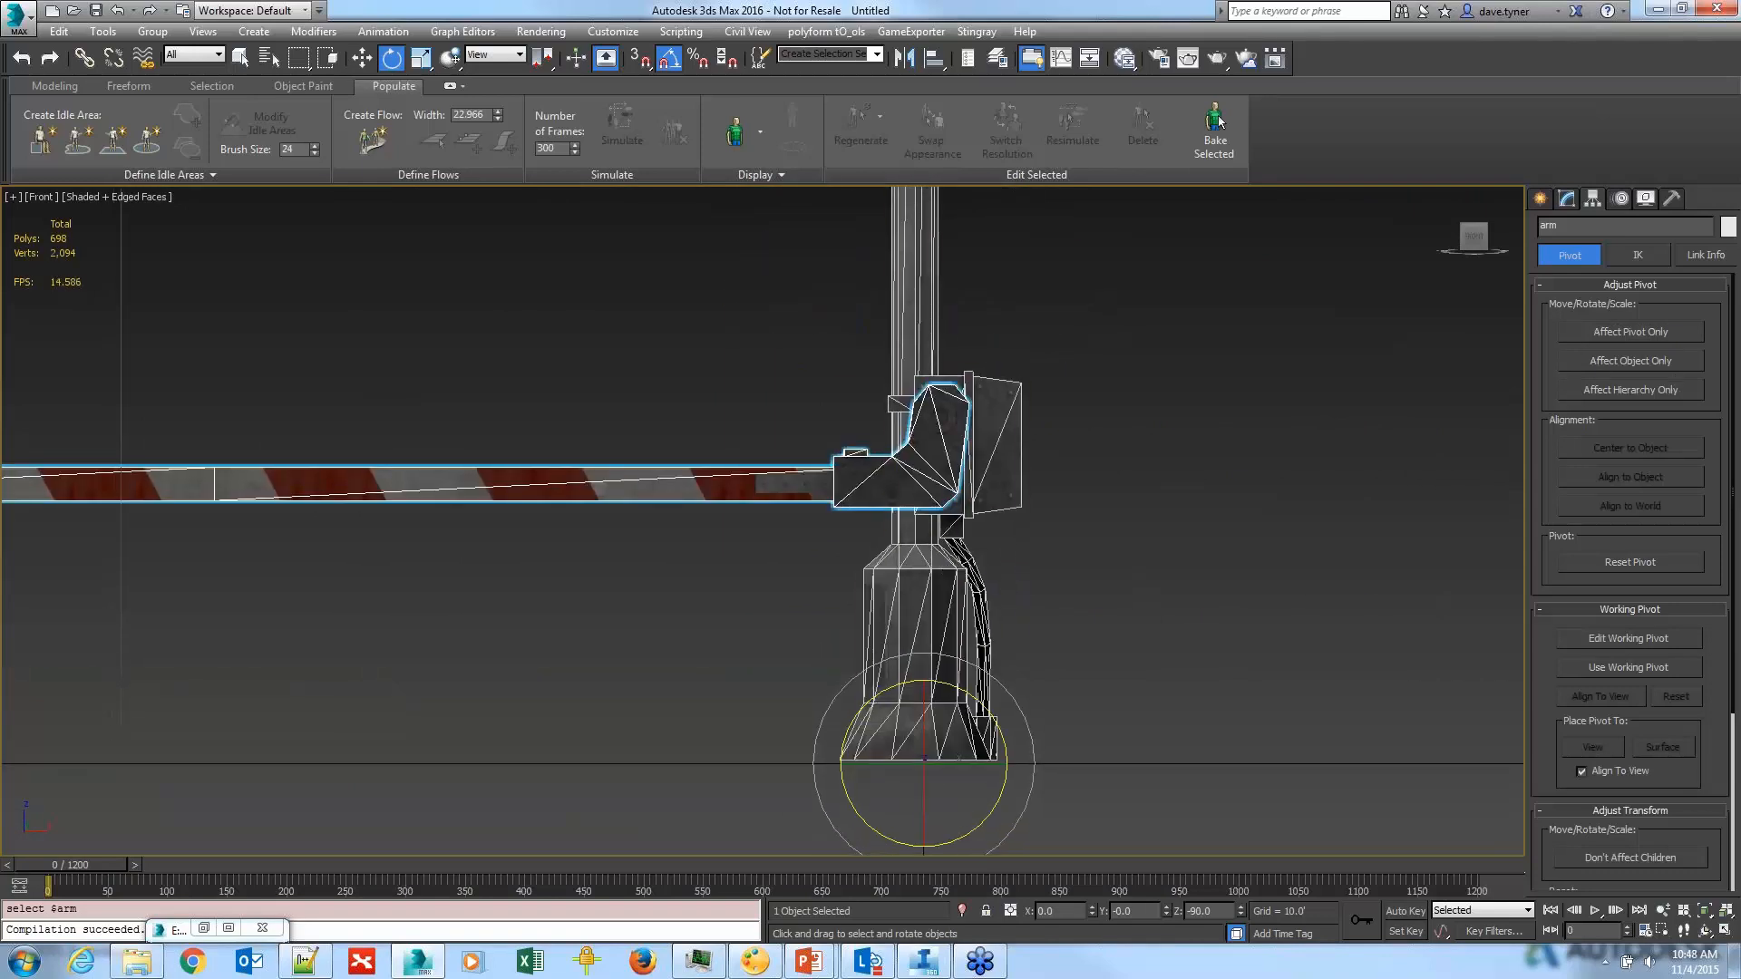
click(1631, 331)
key(w)
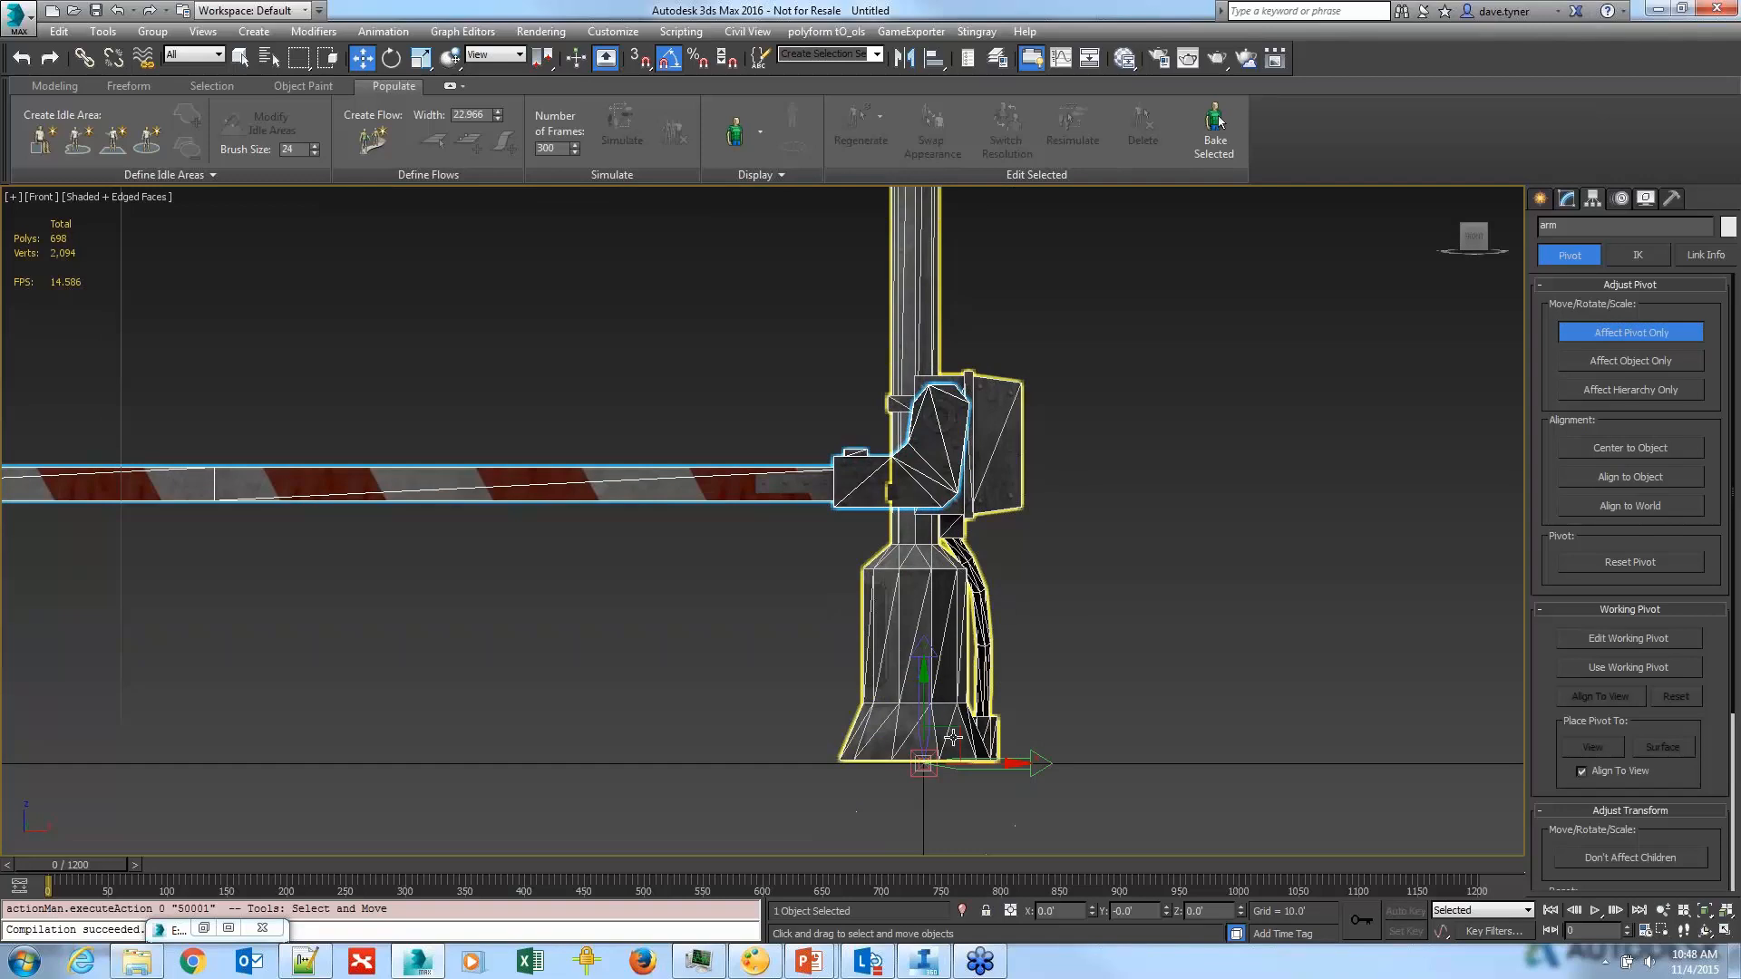
drag(960, 733, 977, 388)
scroll(978, 388, up, 10)
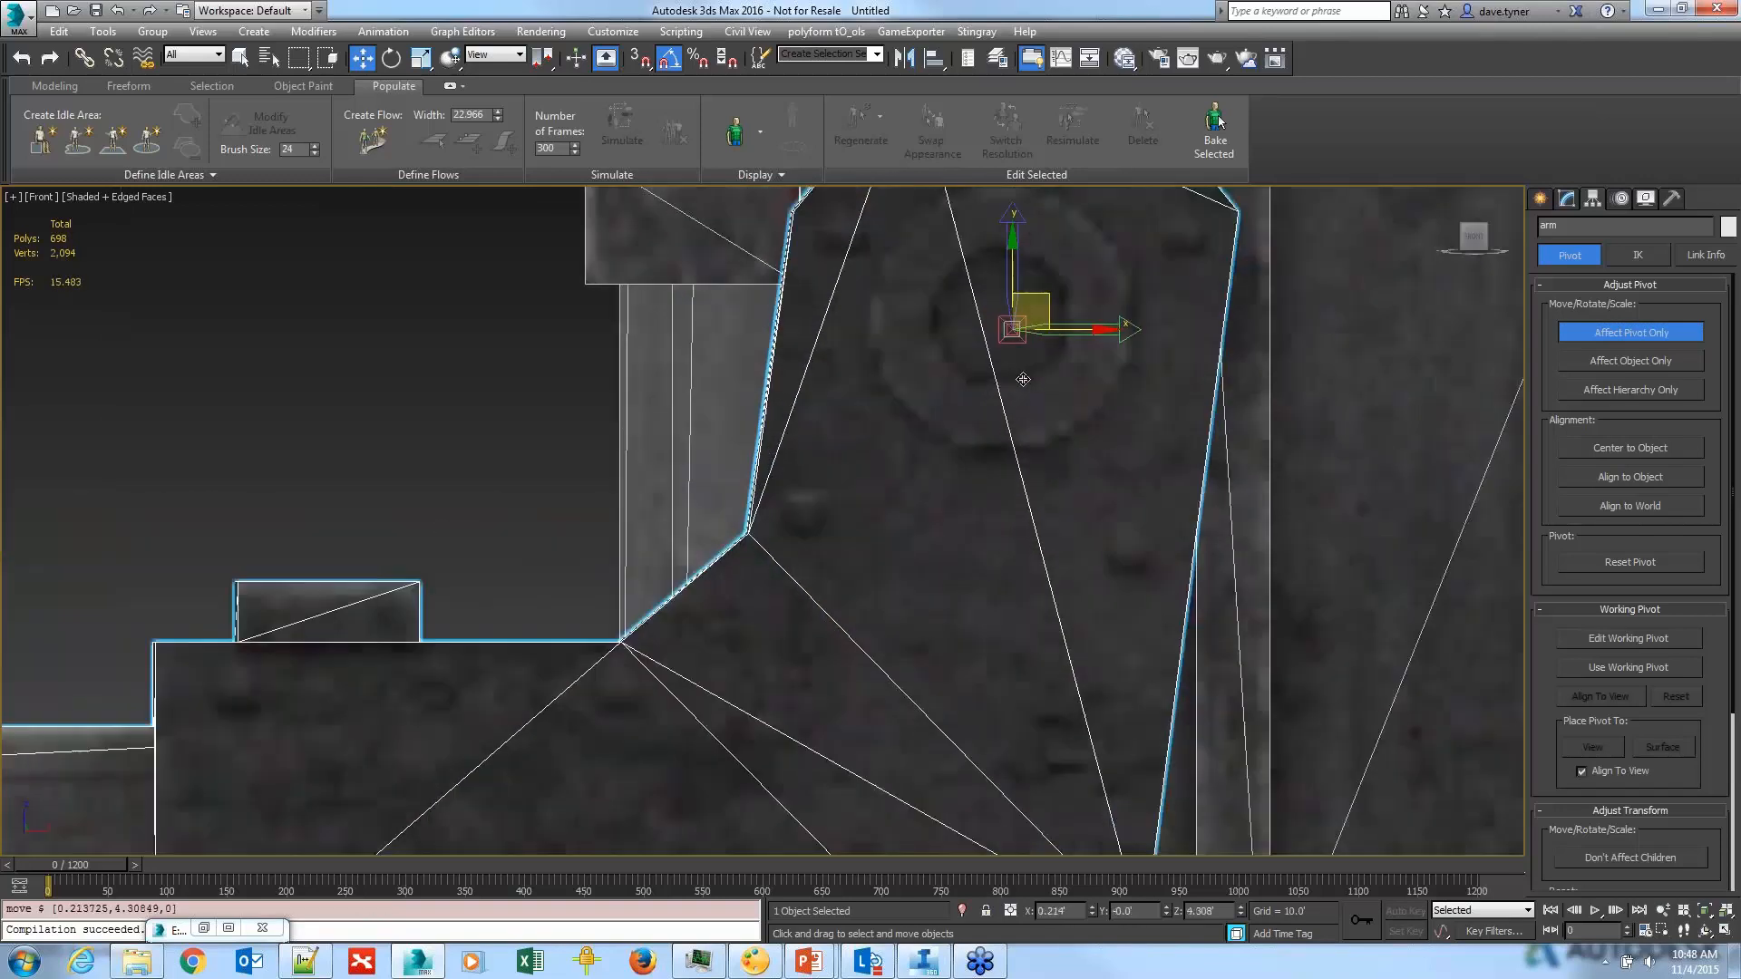
middle_drag(1022, 391, 1023, 615)
drag(1011, 509, 987, 480)
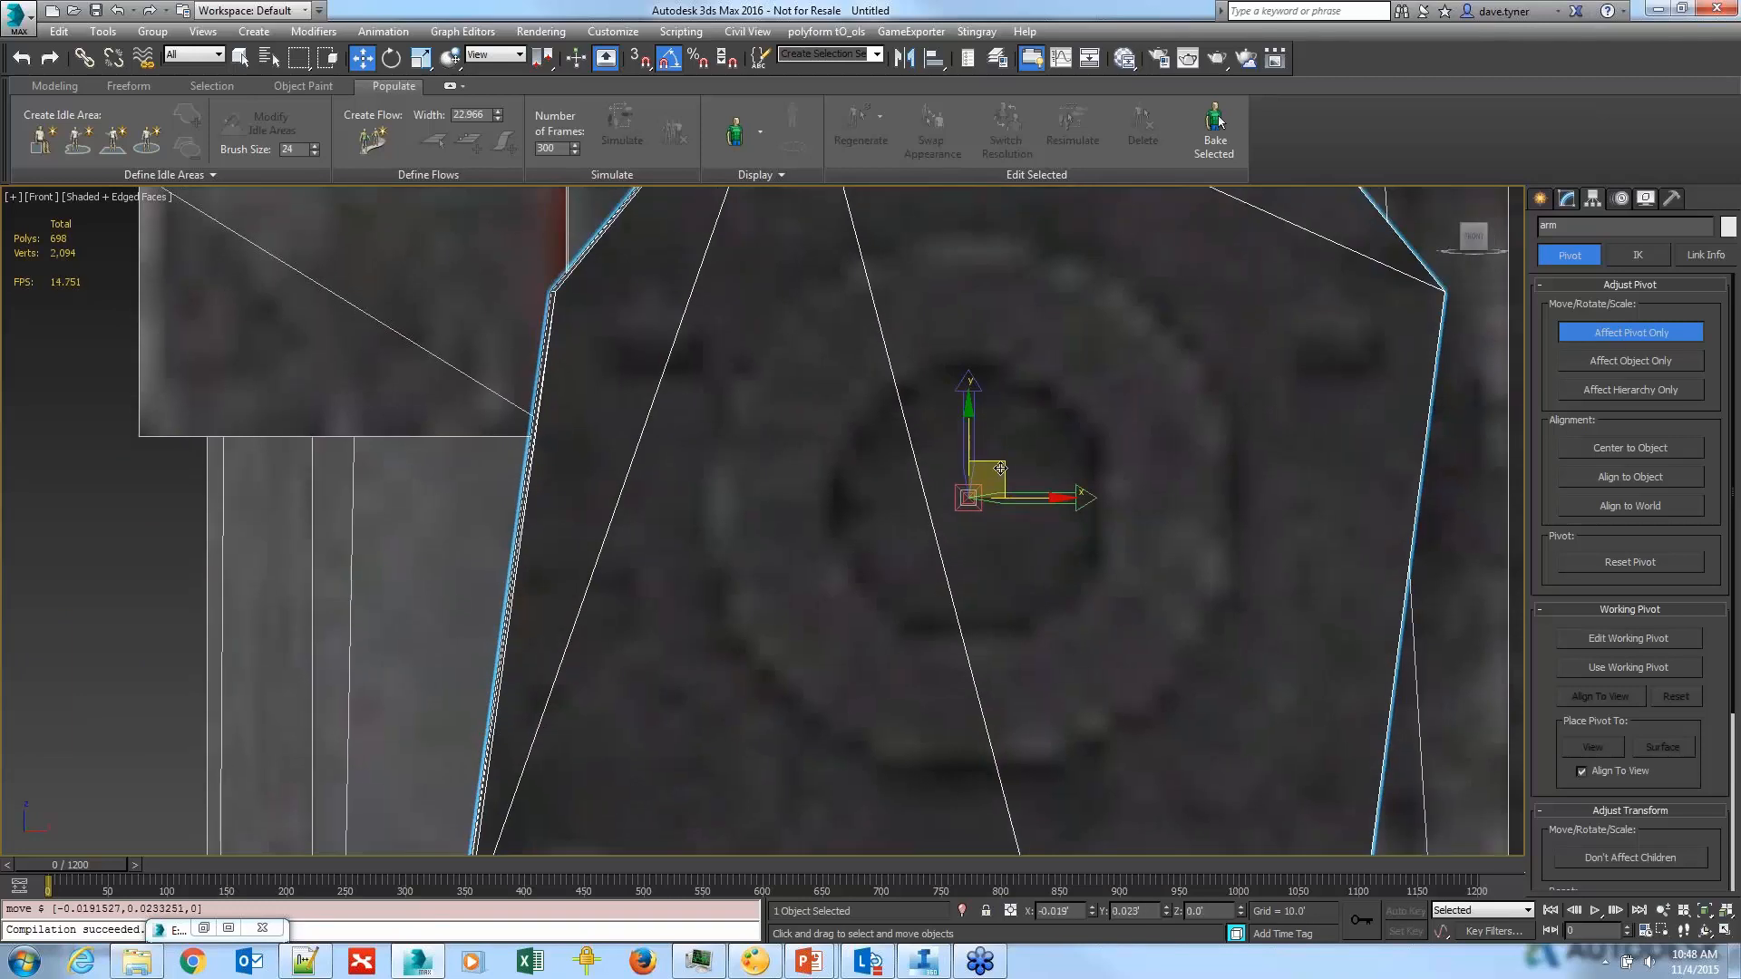
click(1625, 332)
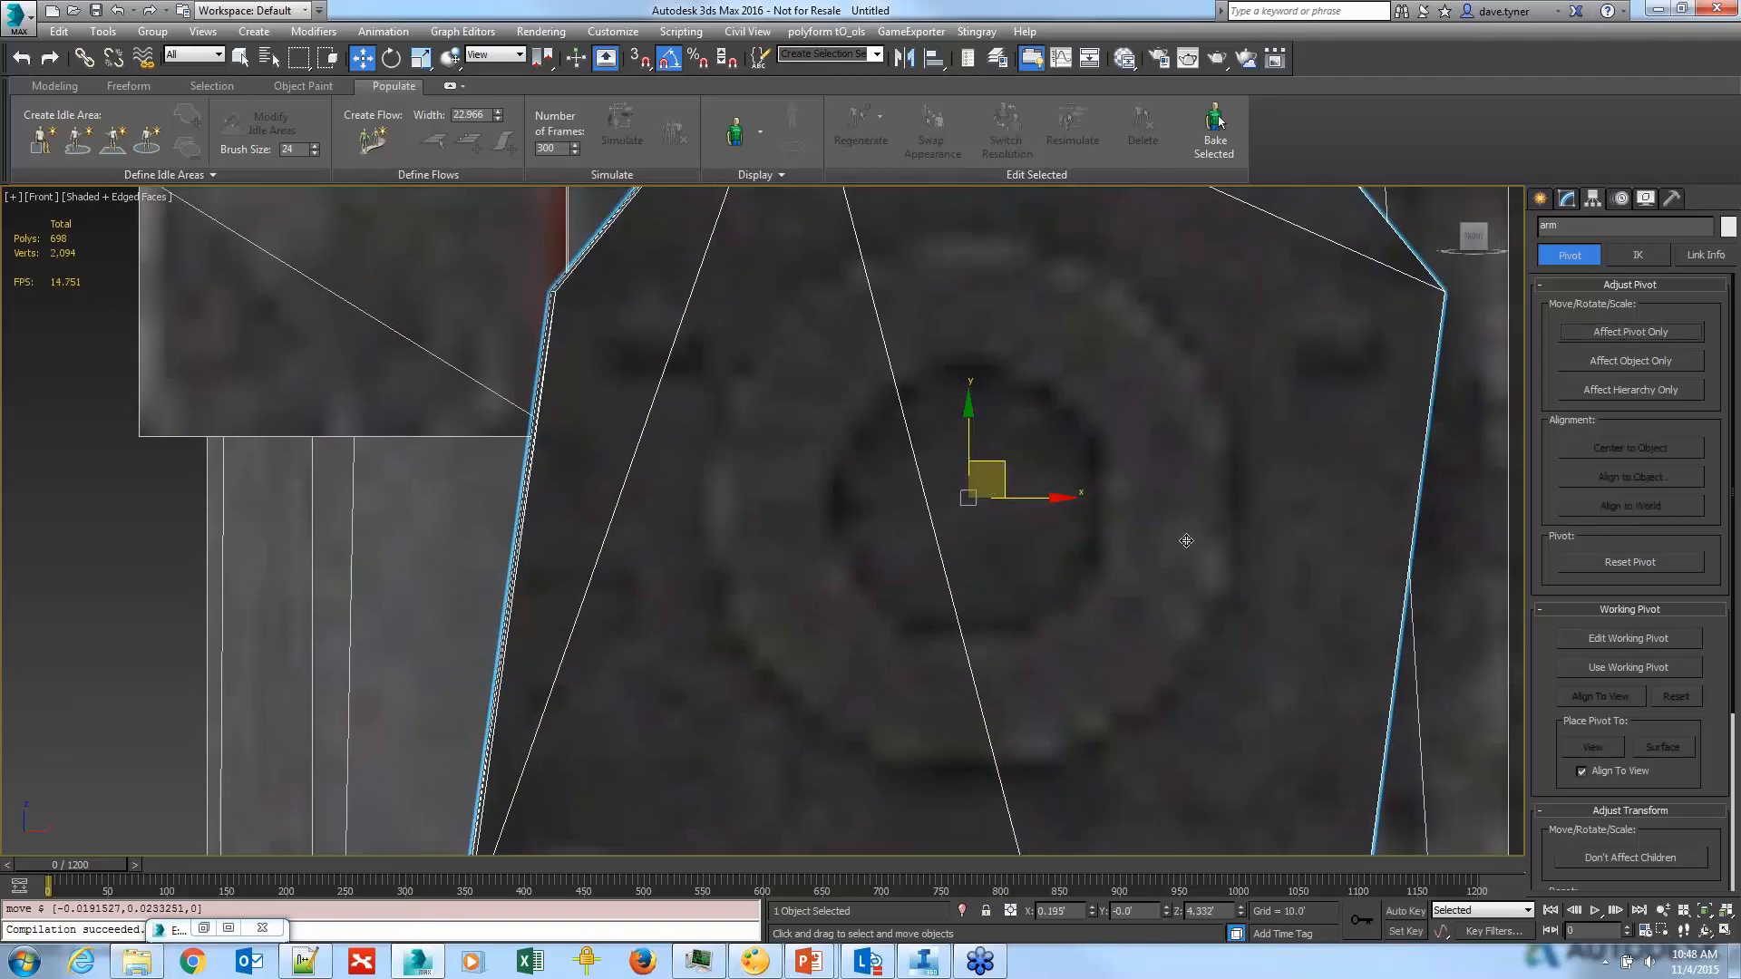
Step: Test the arm's swing by rotating it about the hinge pivot
scroll(1186, 540, down, 8)
key(e)
drag(1126, 570, 934, 544)
Step: Select Mesh 1 and set only its pivot's Z position to 0
click(1038, 415)
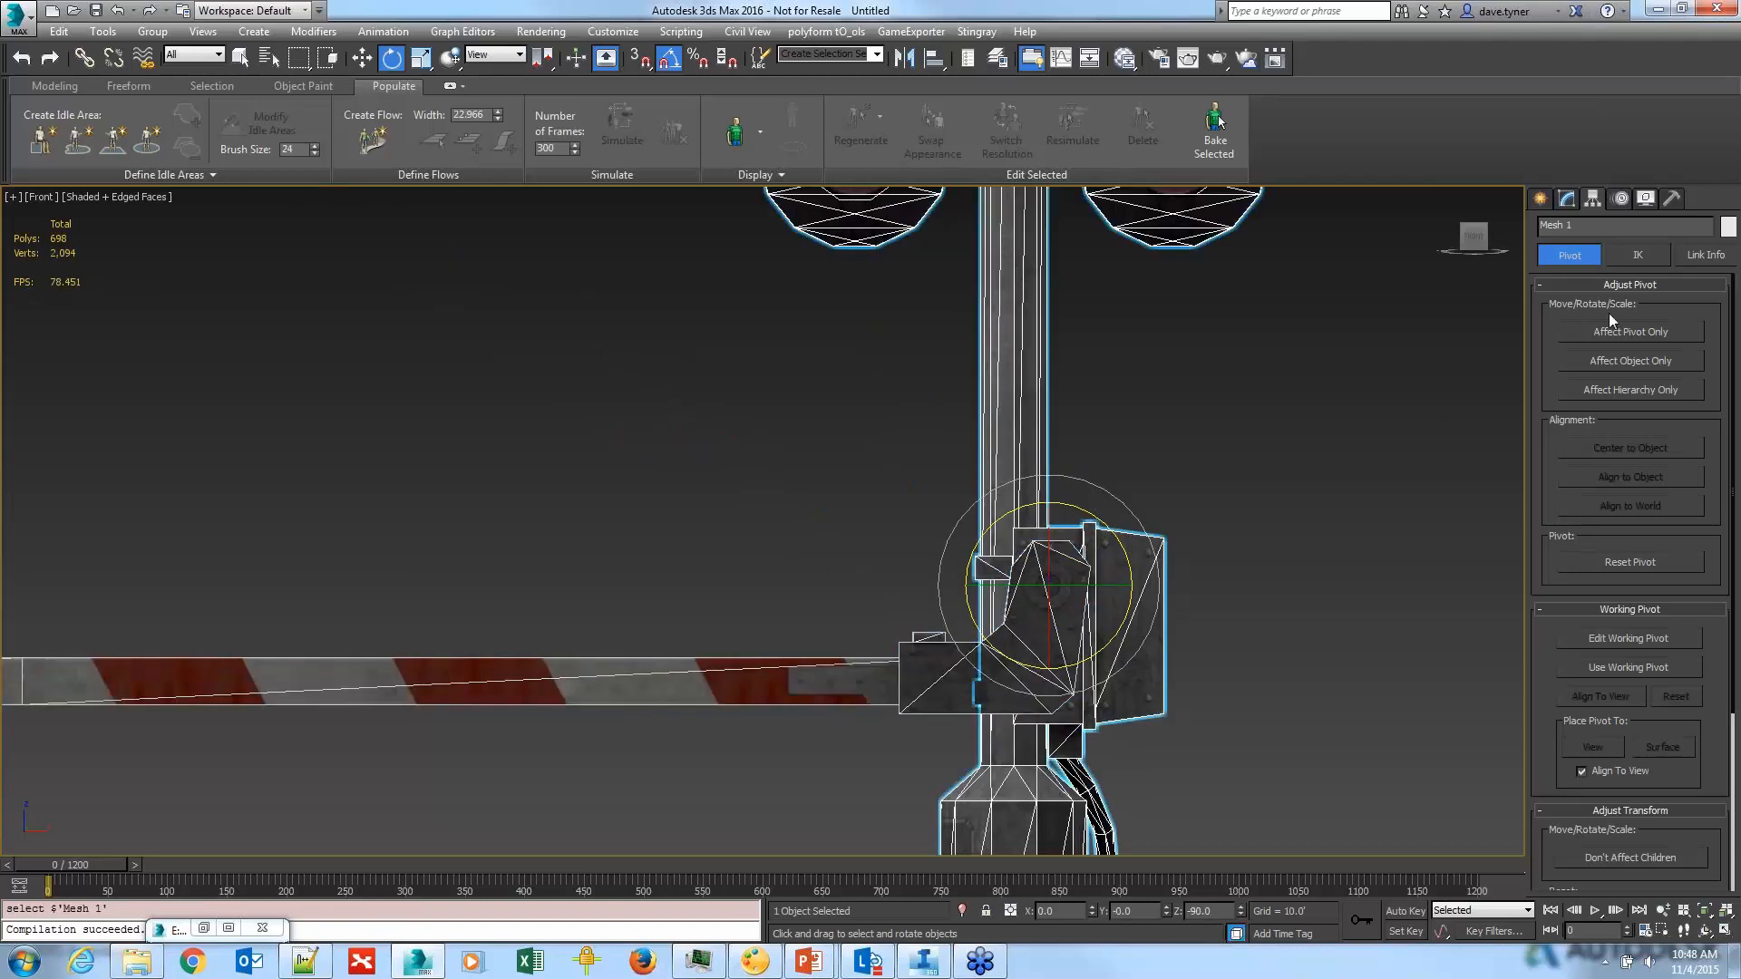
click(1622, 331)
click(1204, 910)
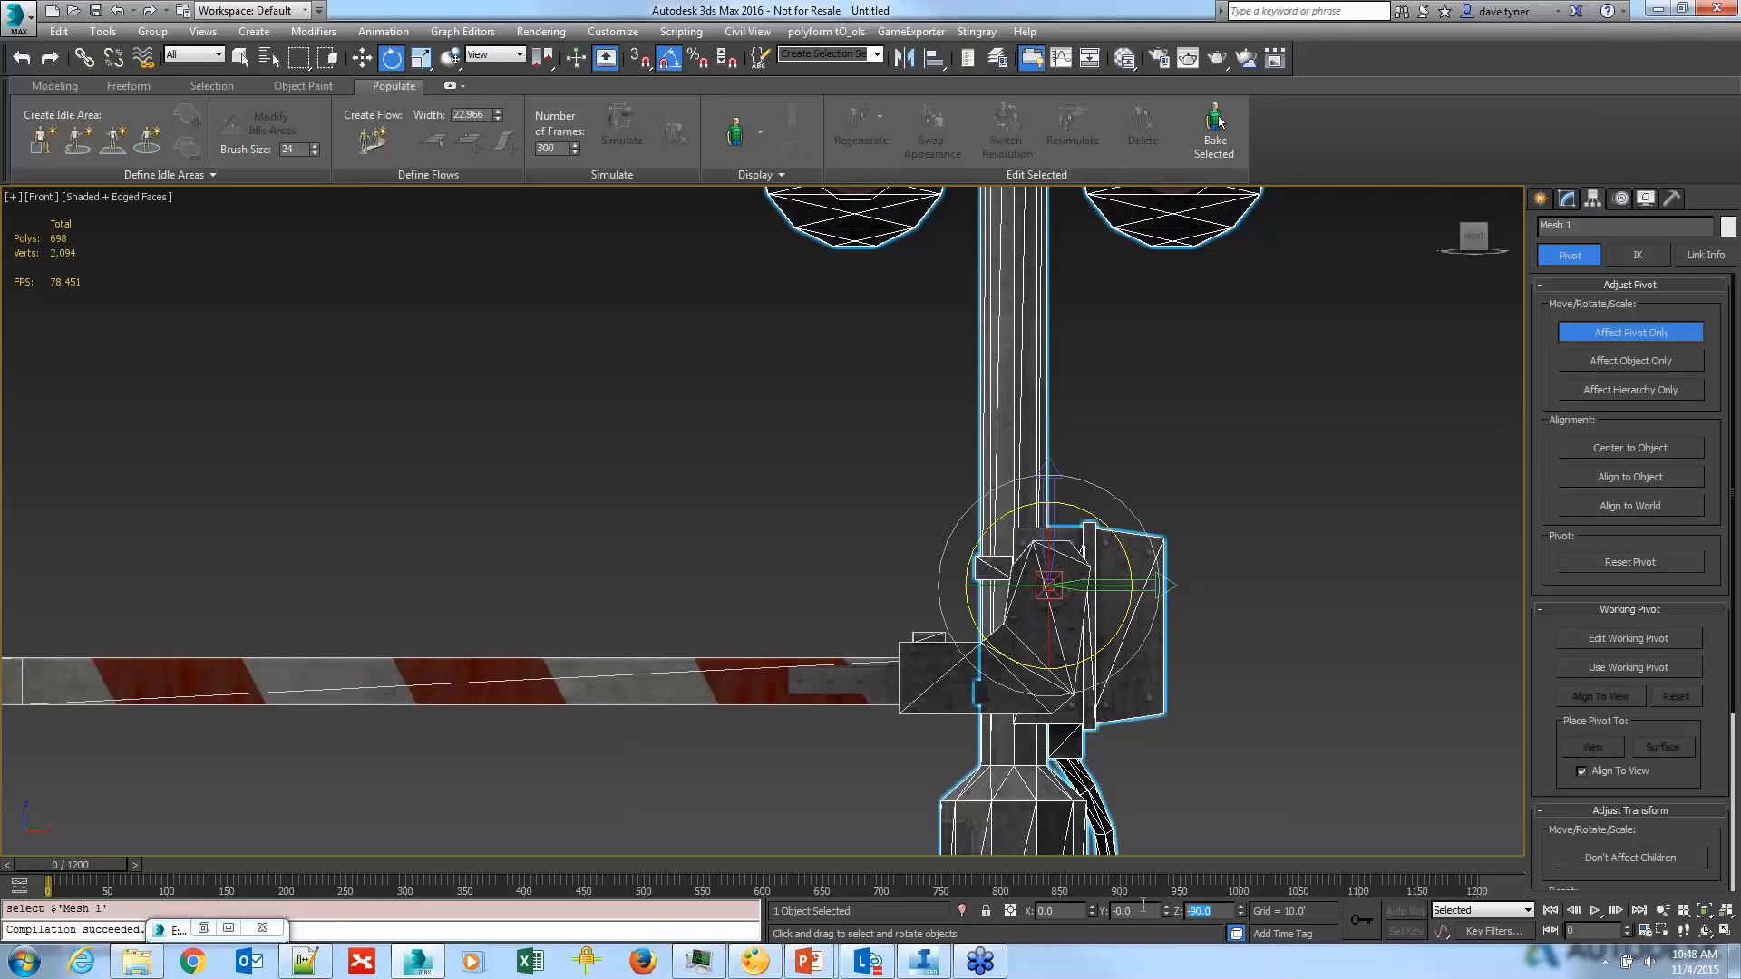
text(0)
key(ctrl+z)
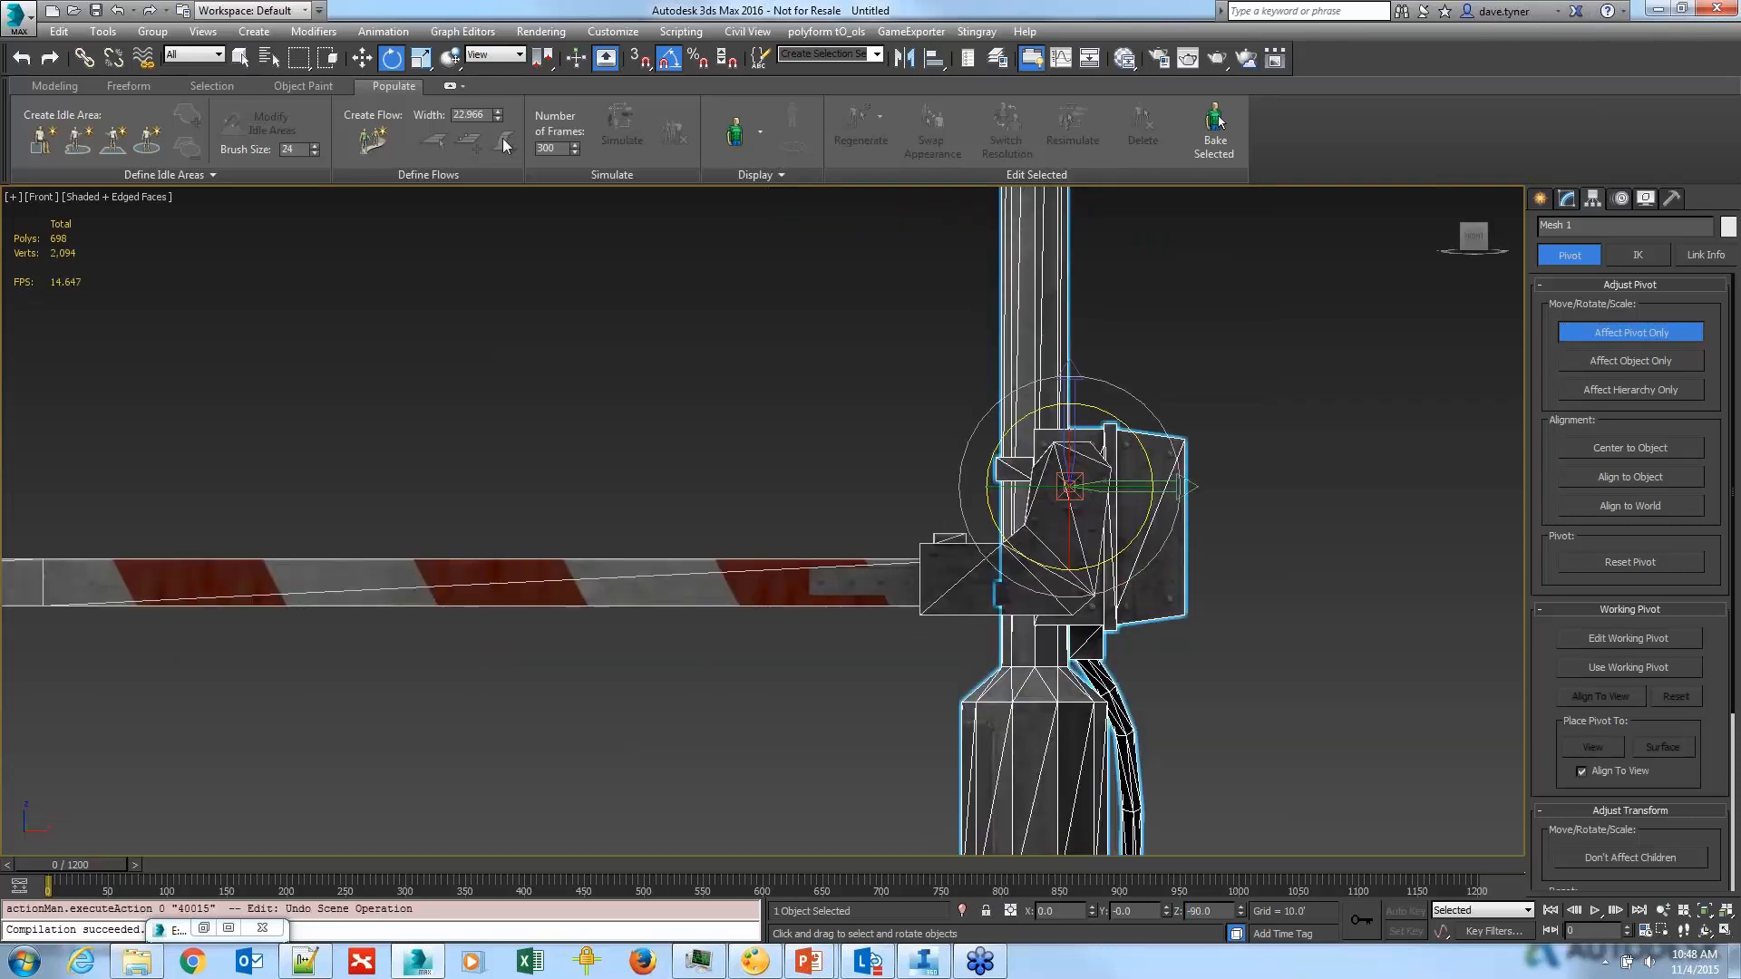
click(363, 59)
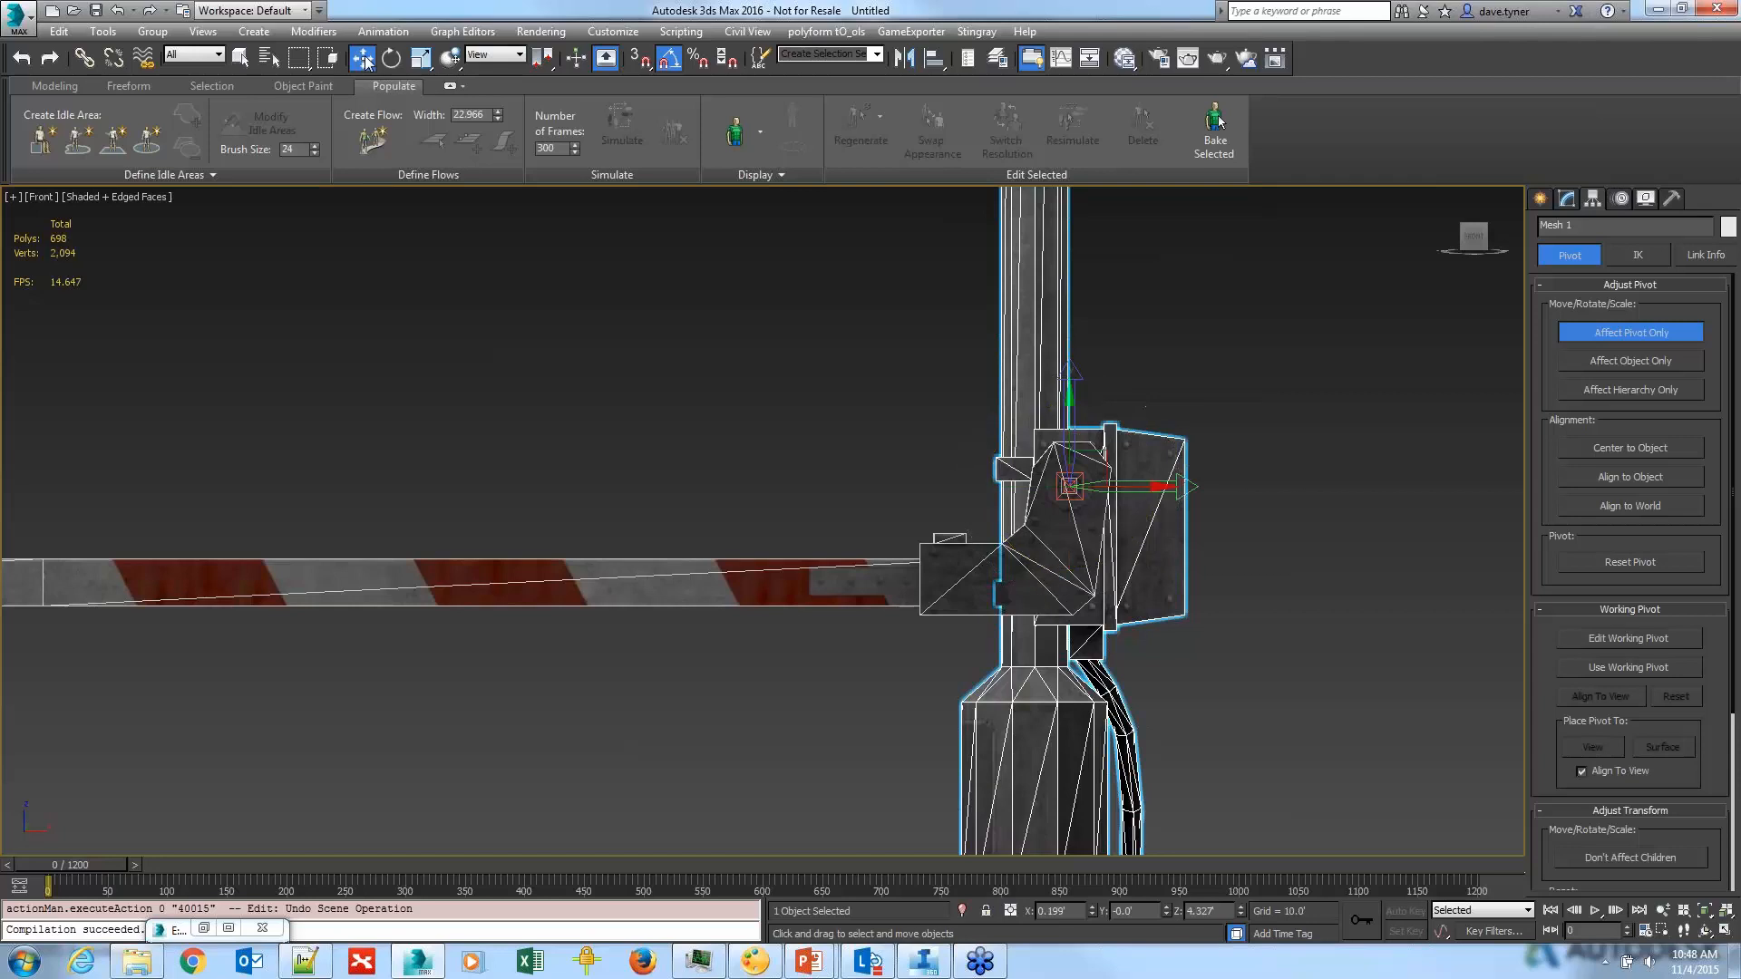
double_click(1206, 911)
text(0)
key(Return)
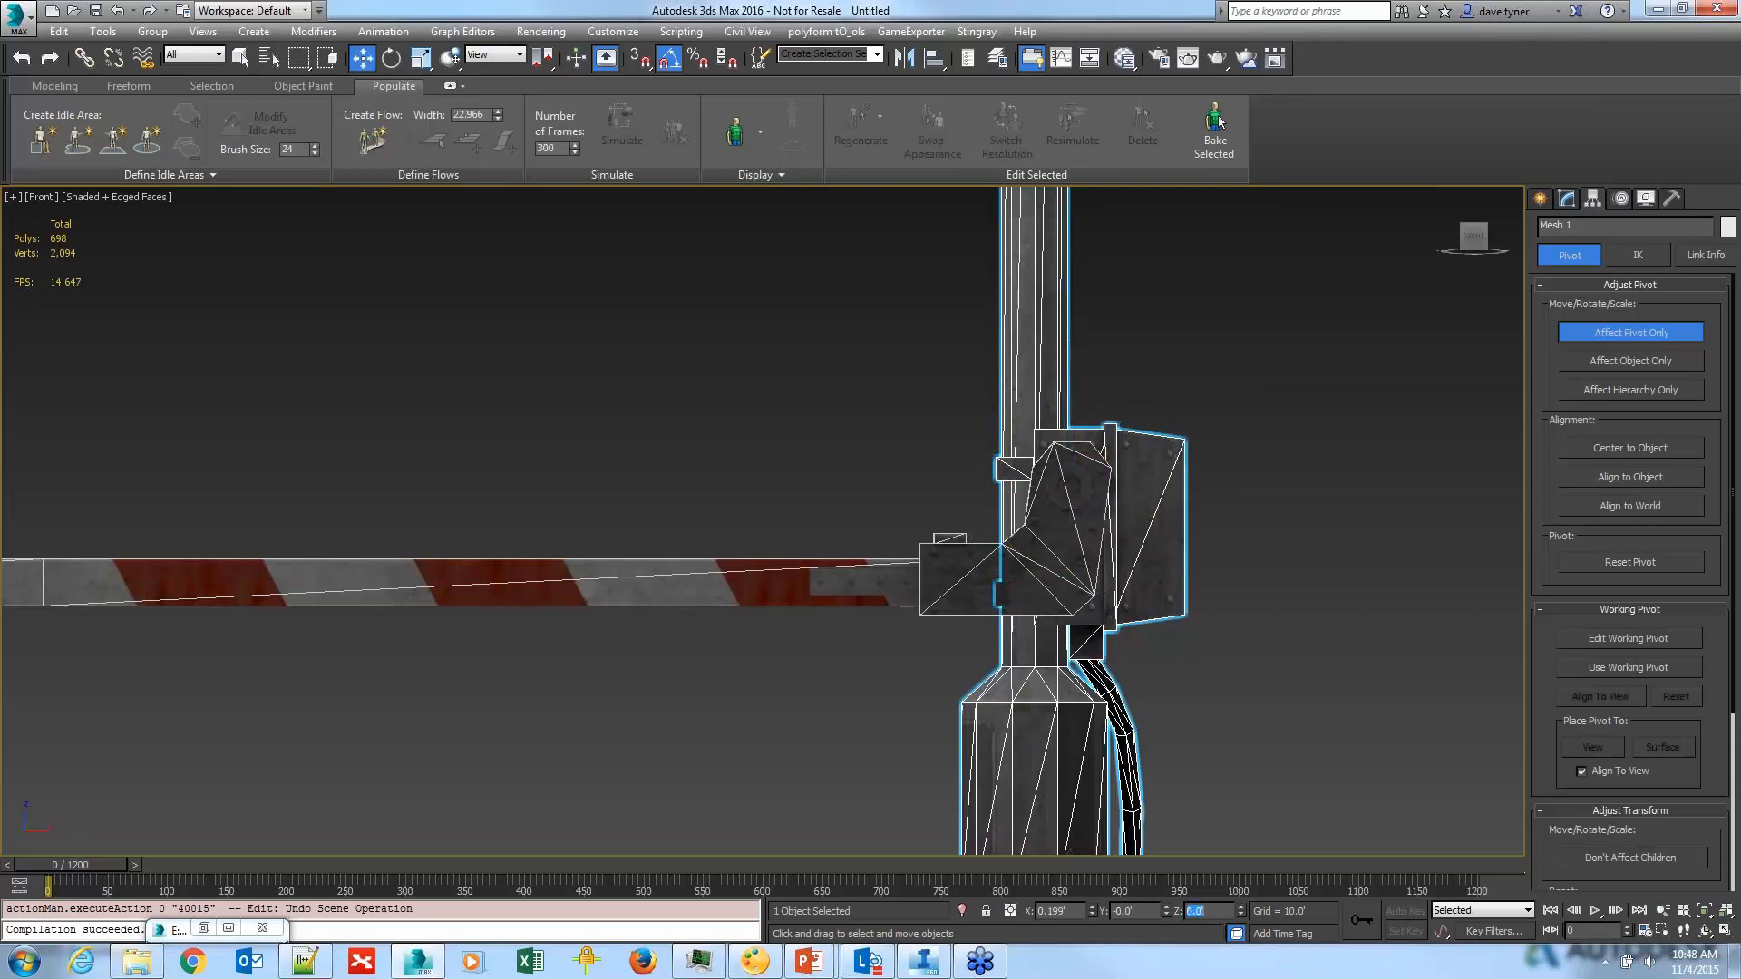
click(1622, 334)
Step: Select the arm, try rotating it in the orbited view and undo the rotation
alt+middle_drag(1220, 592, 1170, 634)
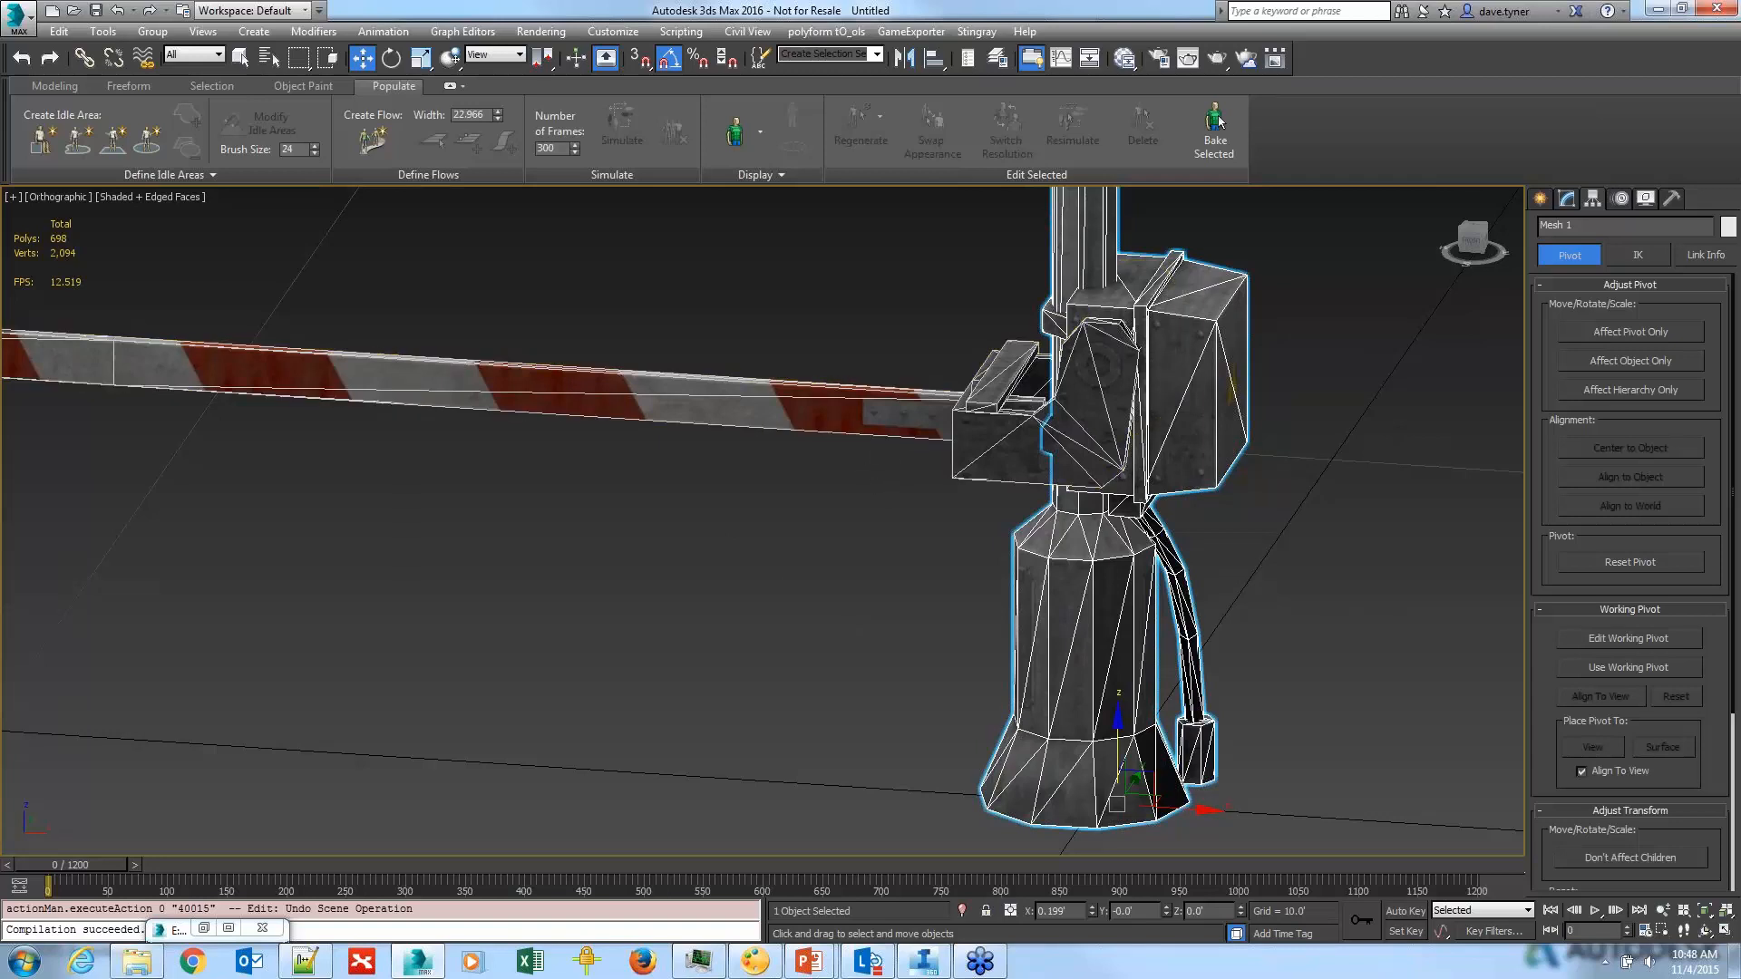
click(839, 400)
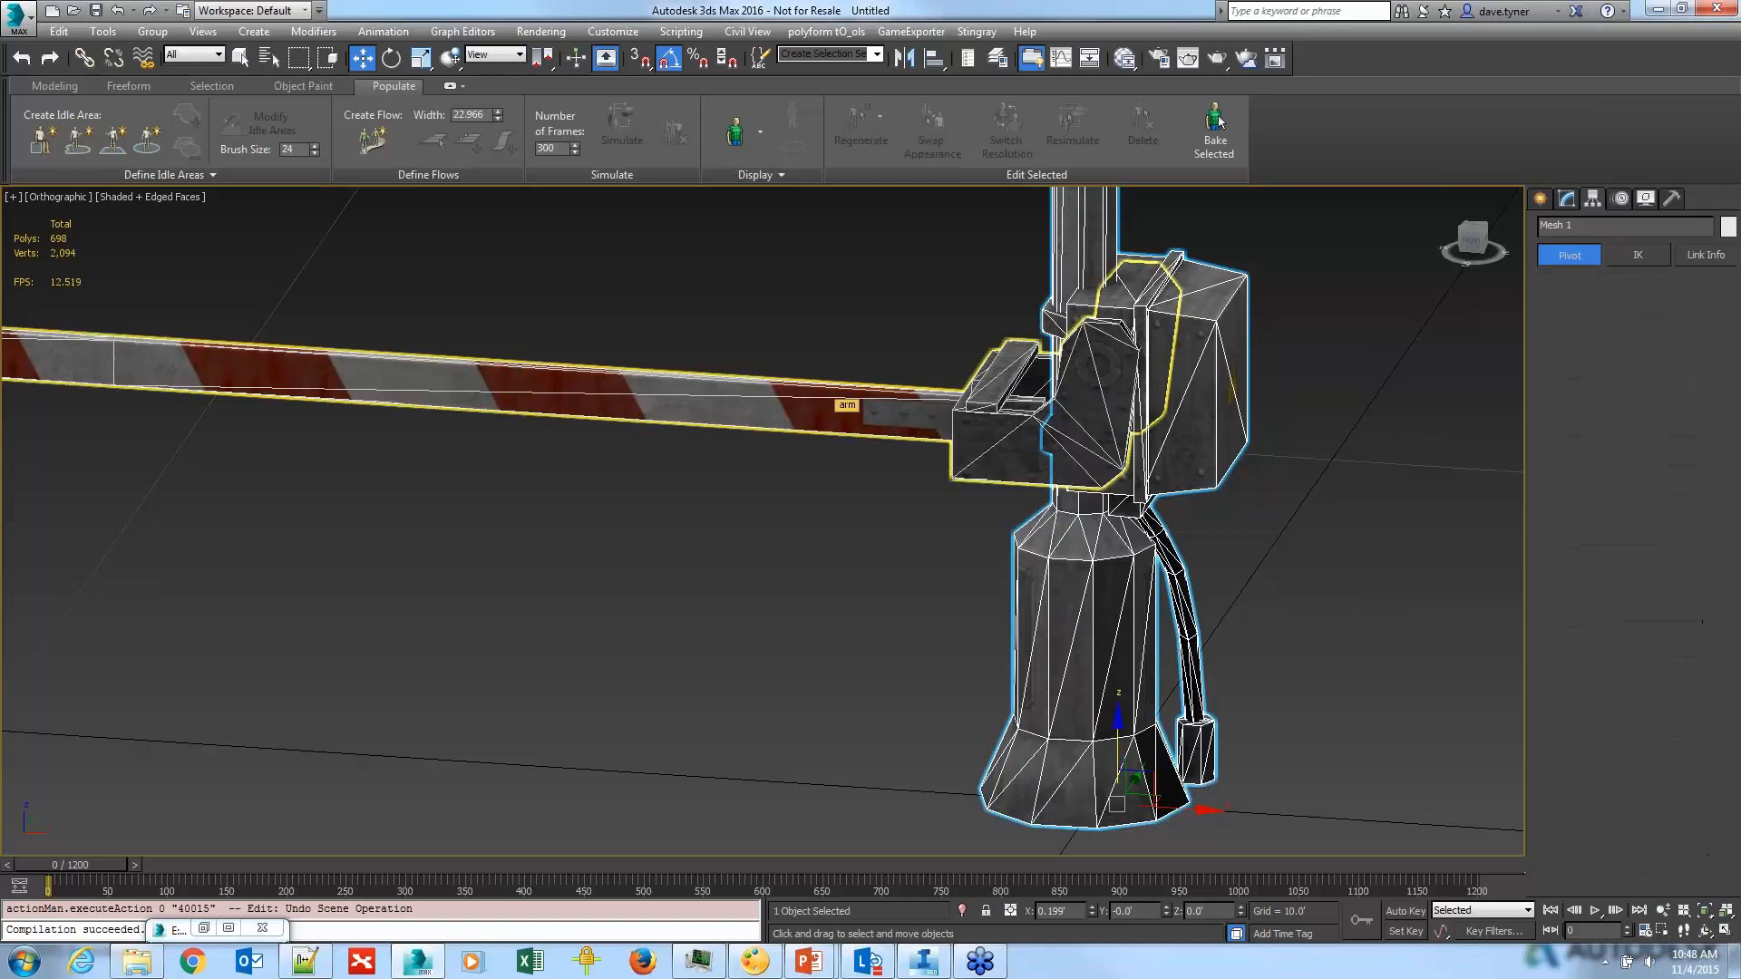
scroll(851, 572, down, 4)
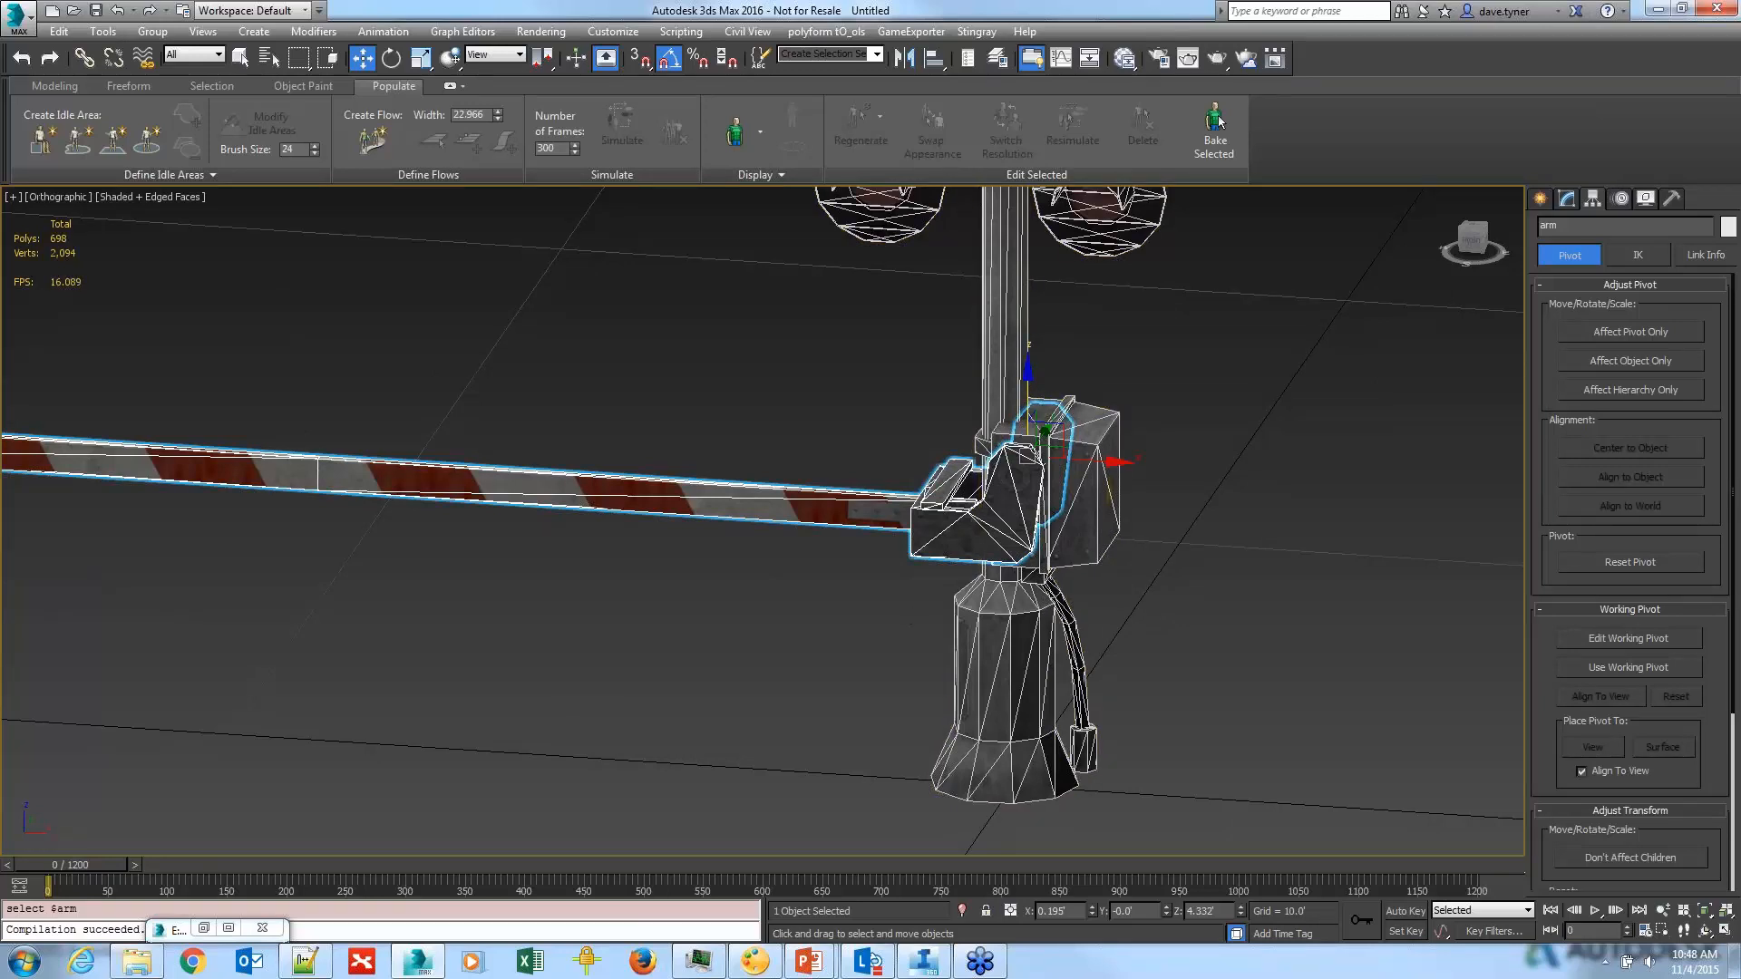
key(e)
mouse_move(1076, 396)
mouse_down()
mouse_move(1107, 453)
mouse_move(1090, 416)
mouse_up()
key(ctrl+z)
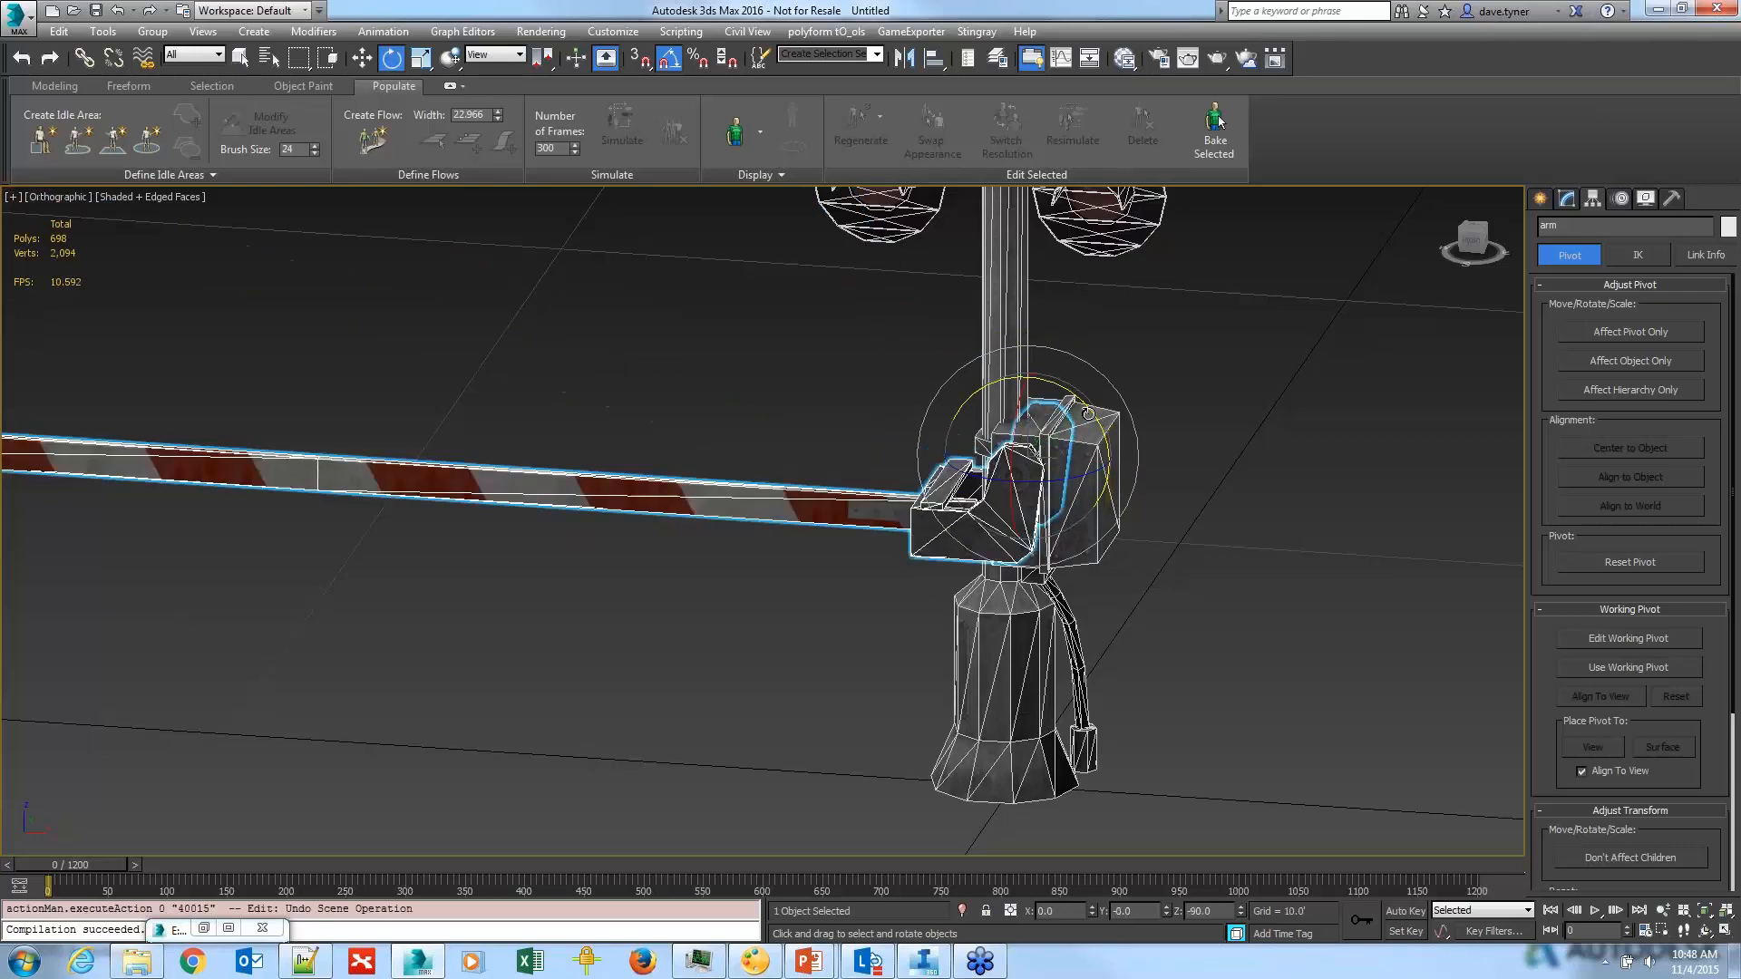
Step: With Auto Key on at frame 0 and angle snap, rotate the arm up to X -85 degrees in the Front view
key(f)
key(z)
middle_drag(1106, 570, 950, 571)
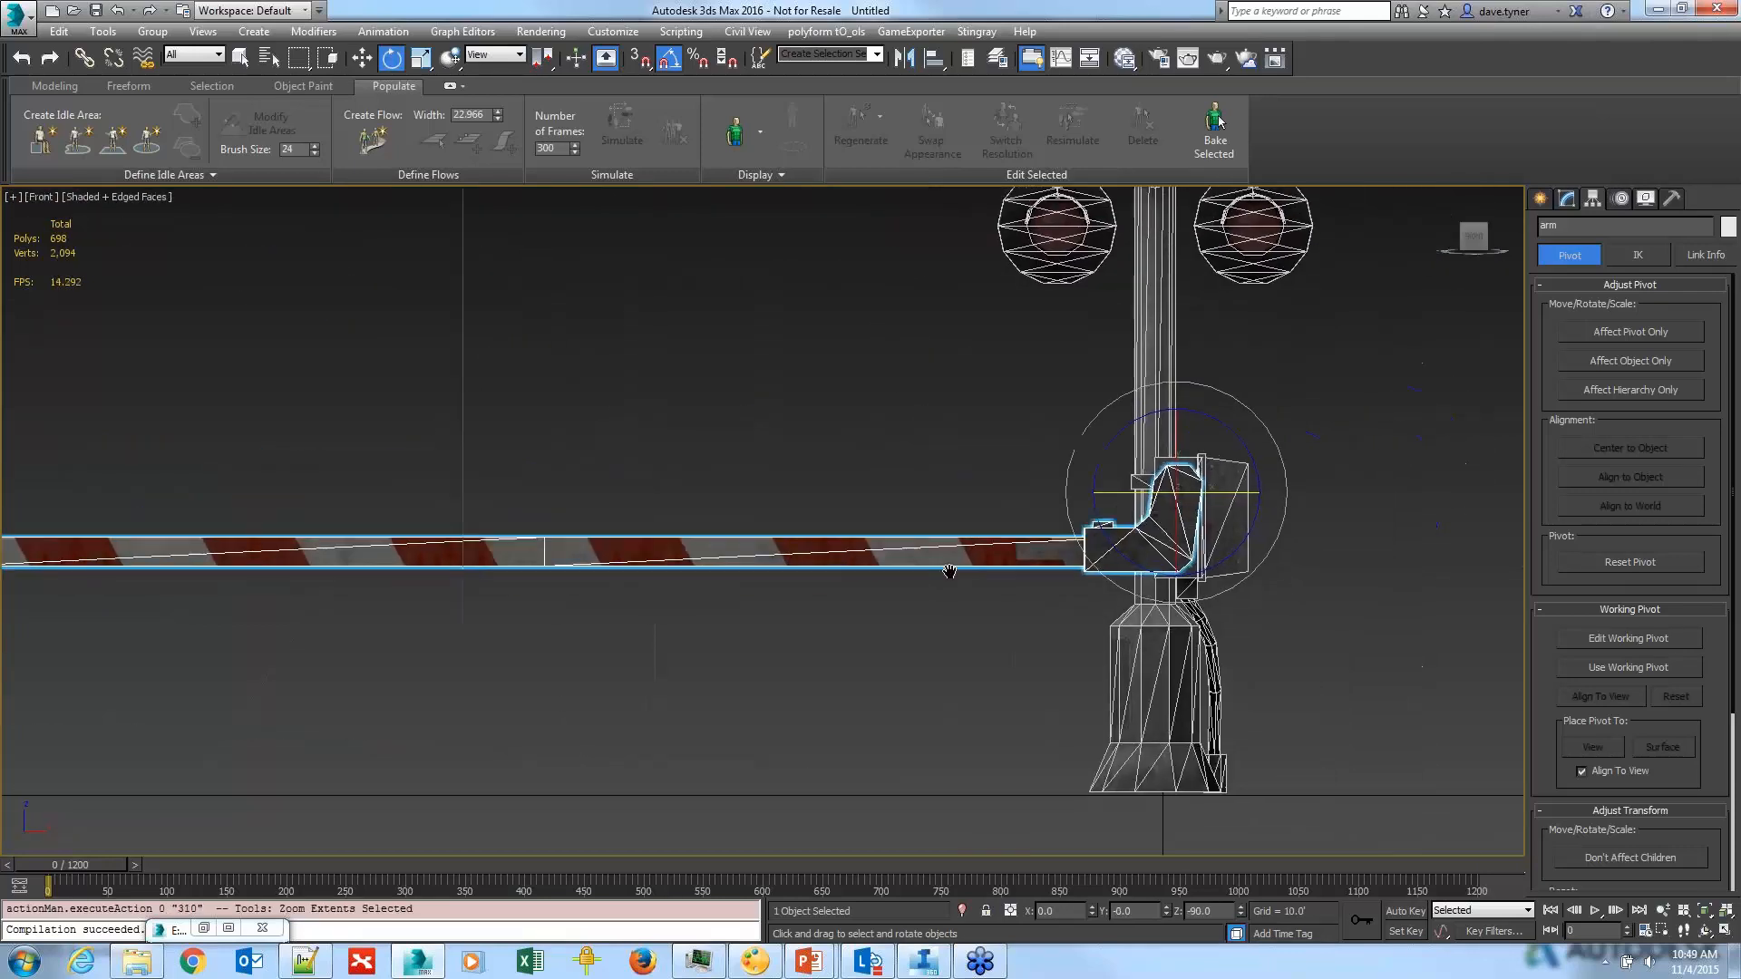
scroll(950, 571, down, 5)
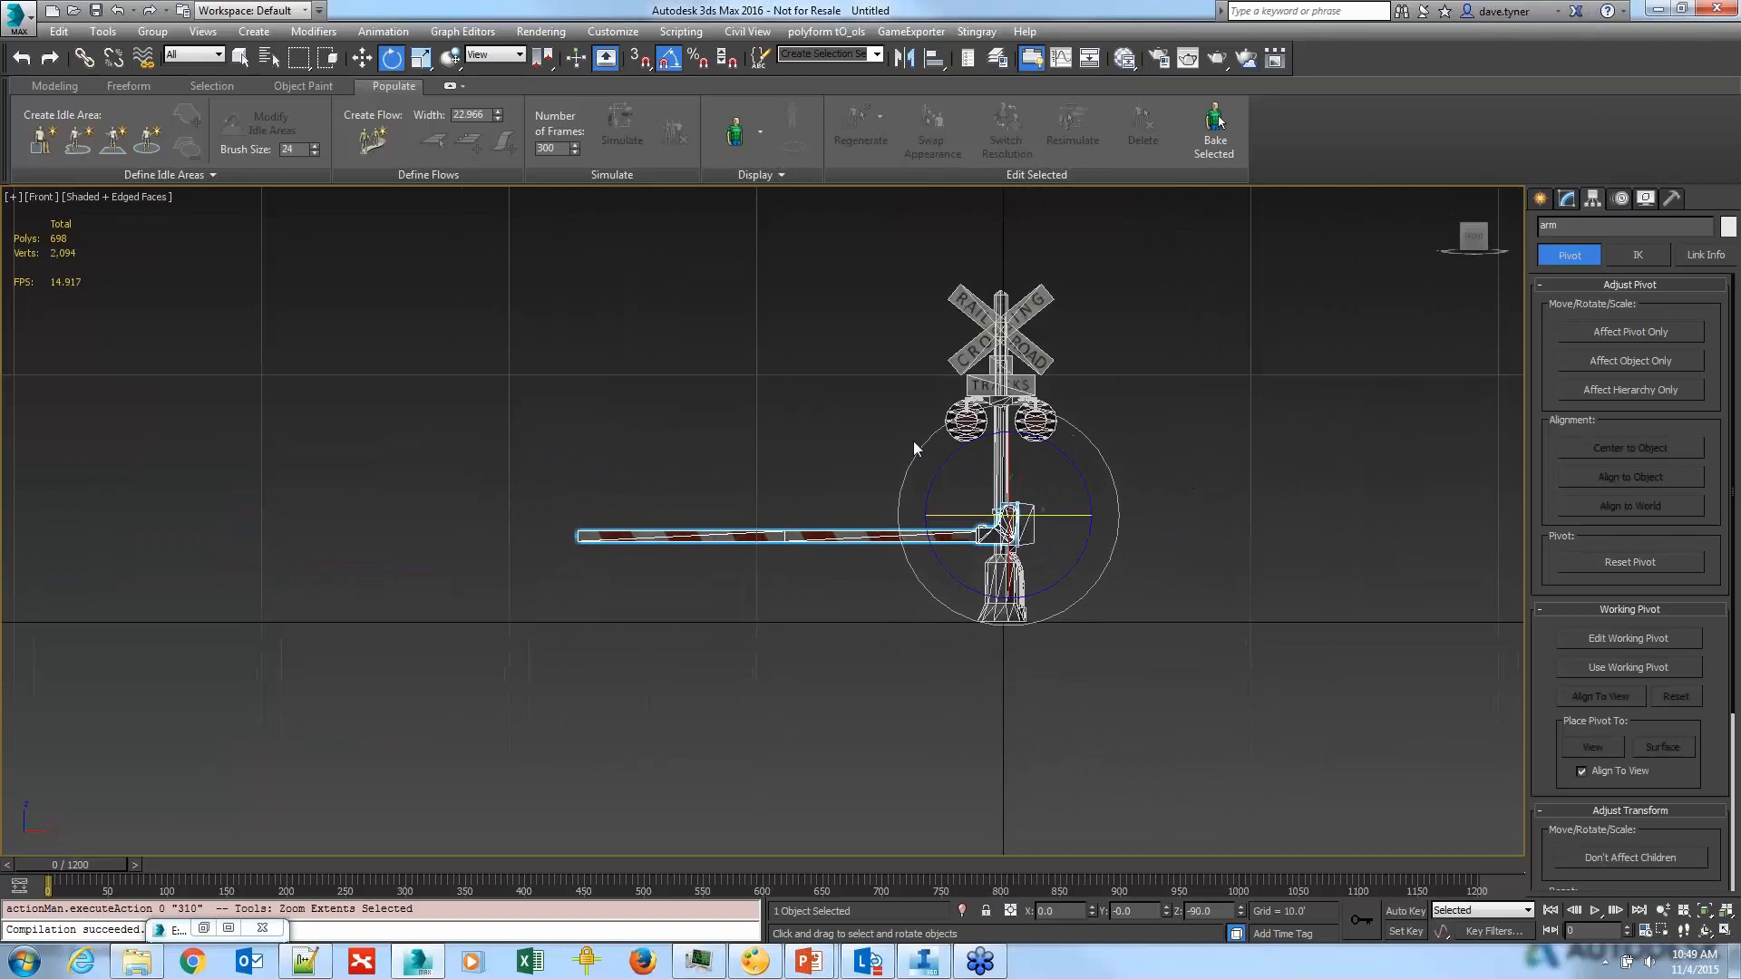
scroll(1001, 489, up, 5)
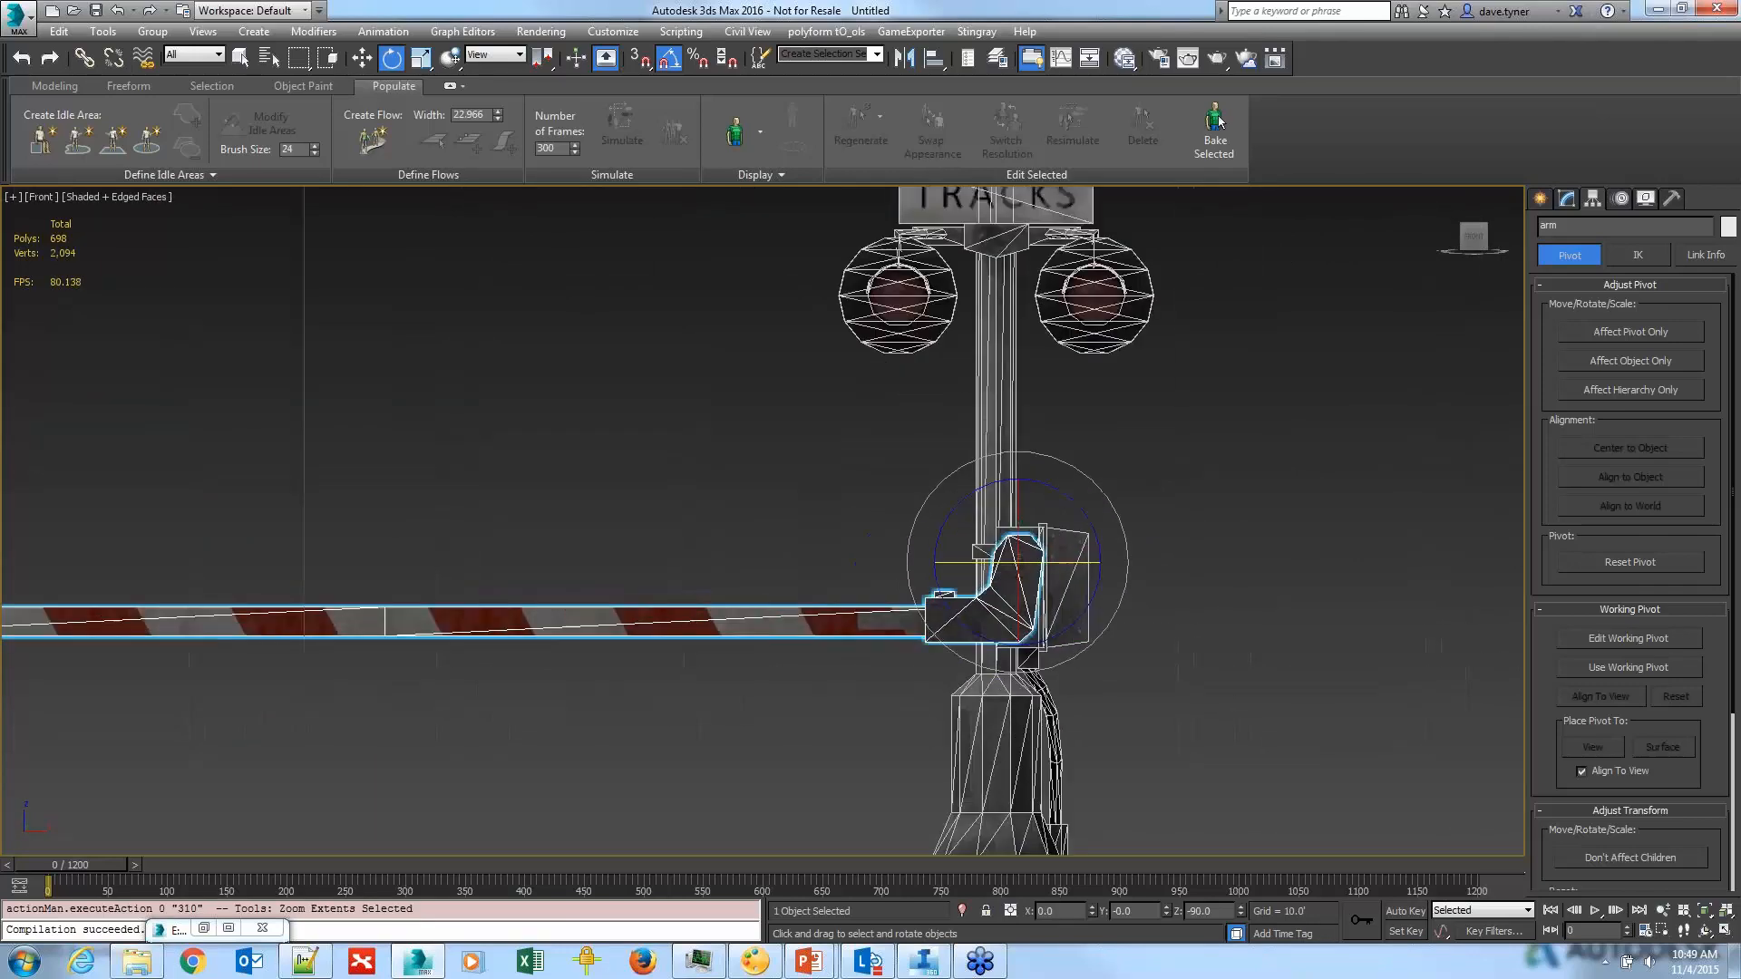
scroll(884, 617, down, 4)
key(n)
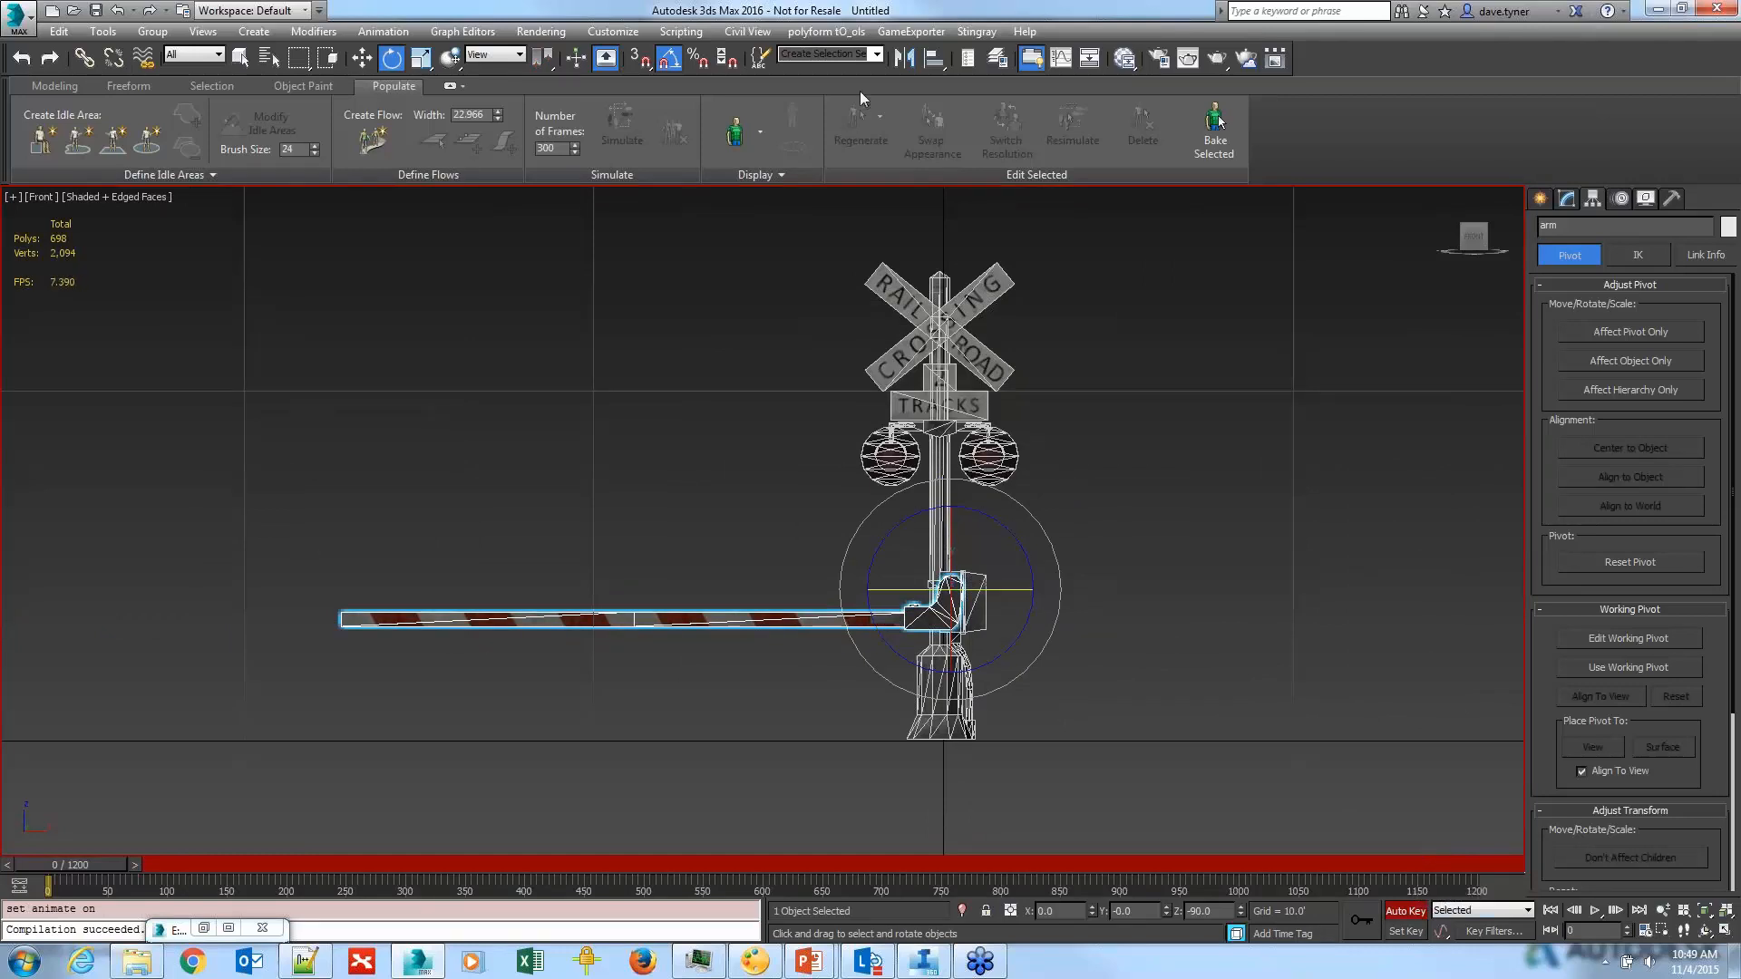
click(669, 59)
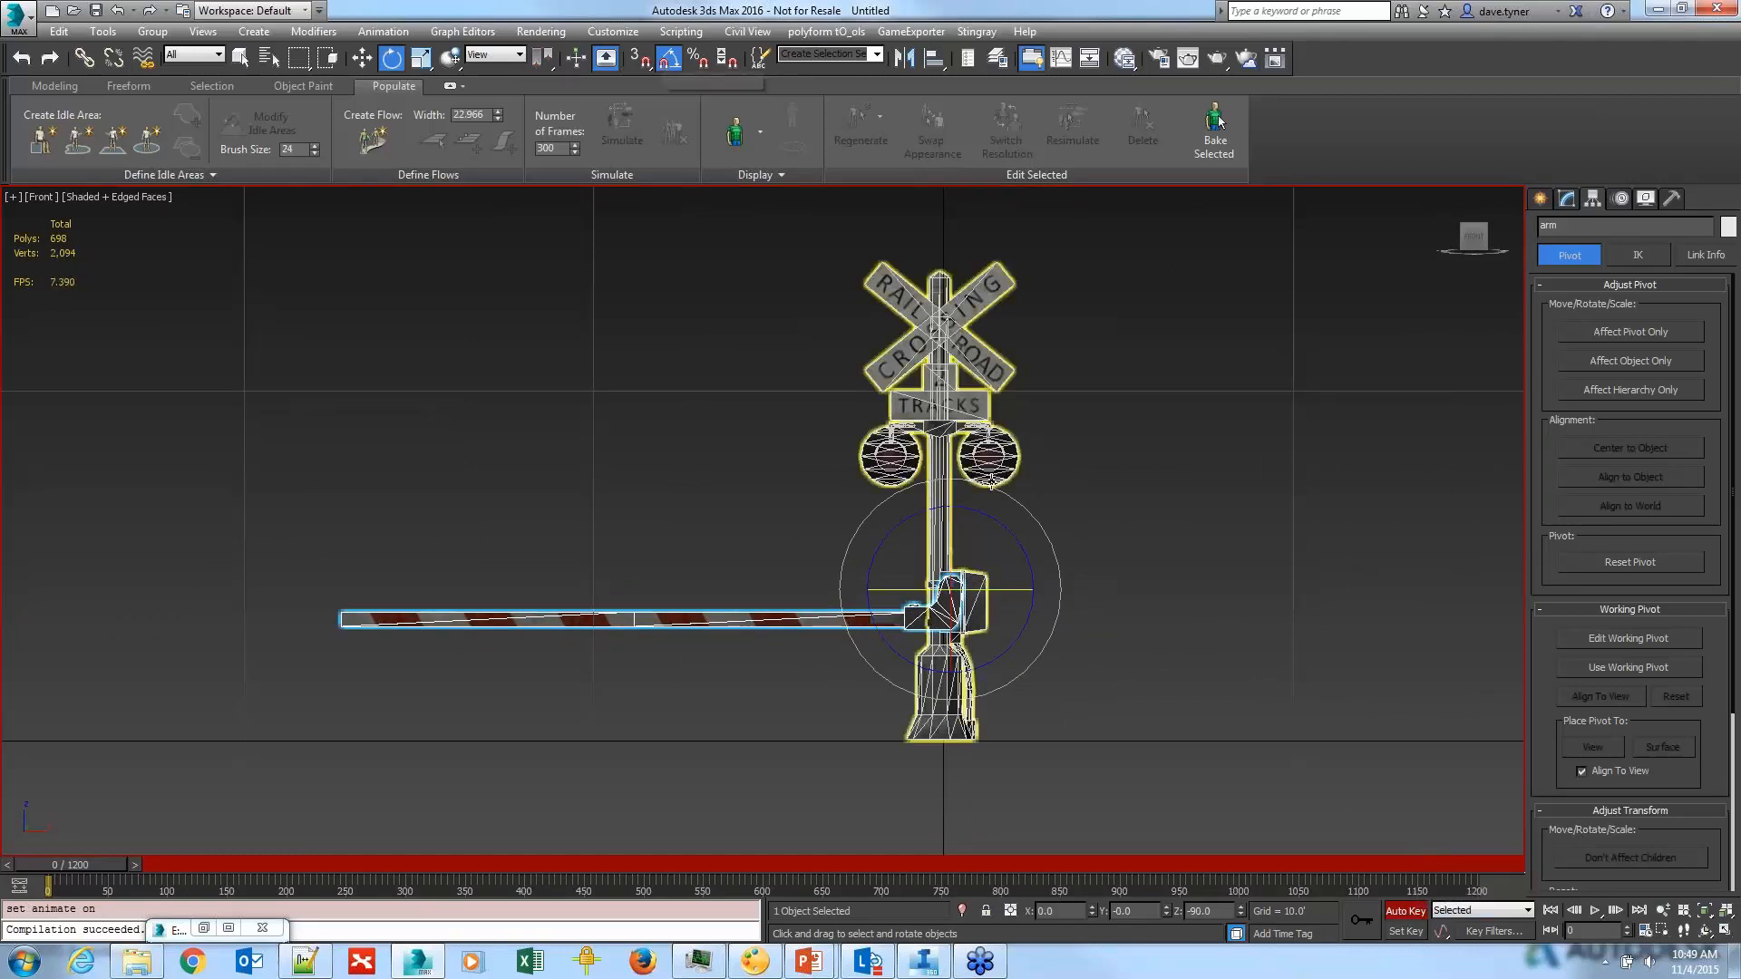
drag(999, 523, 1031, 580)
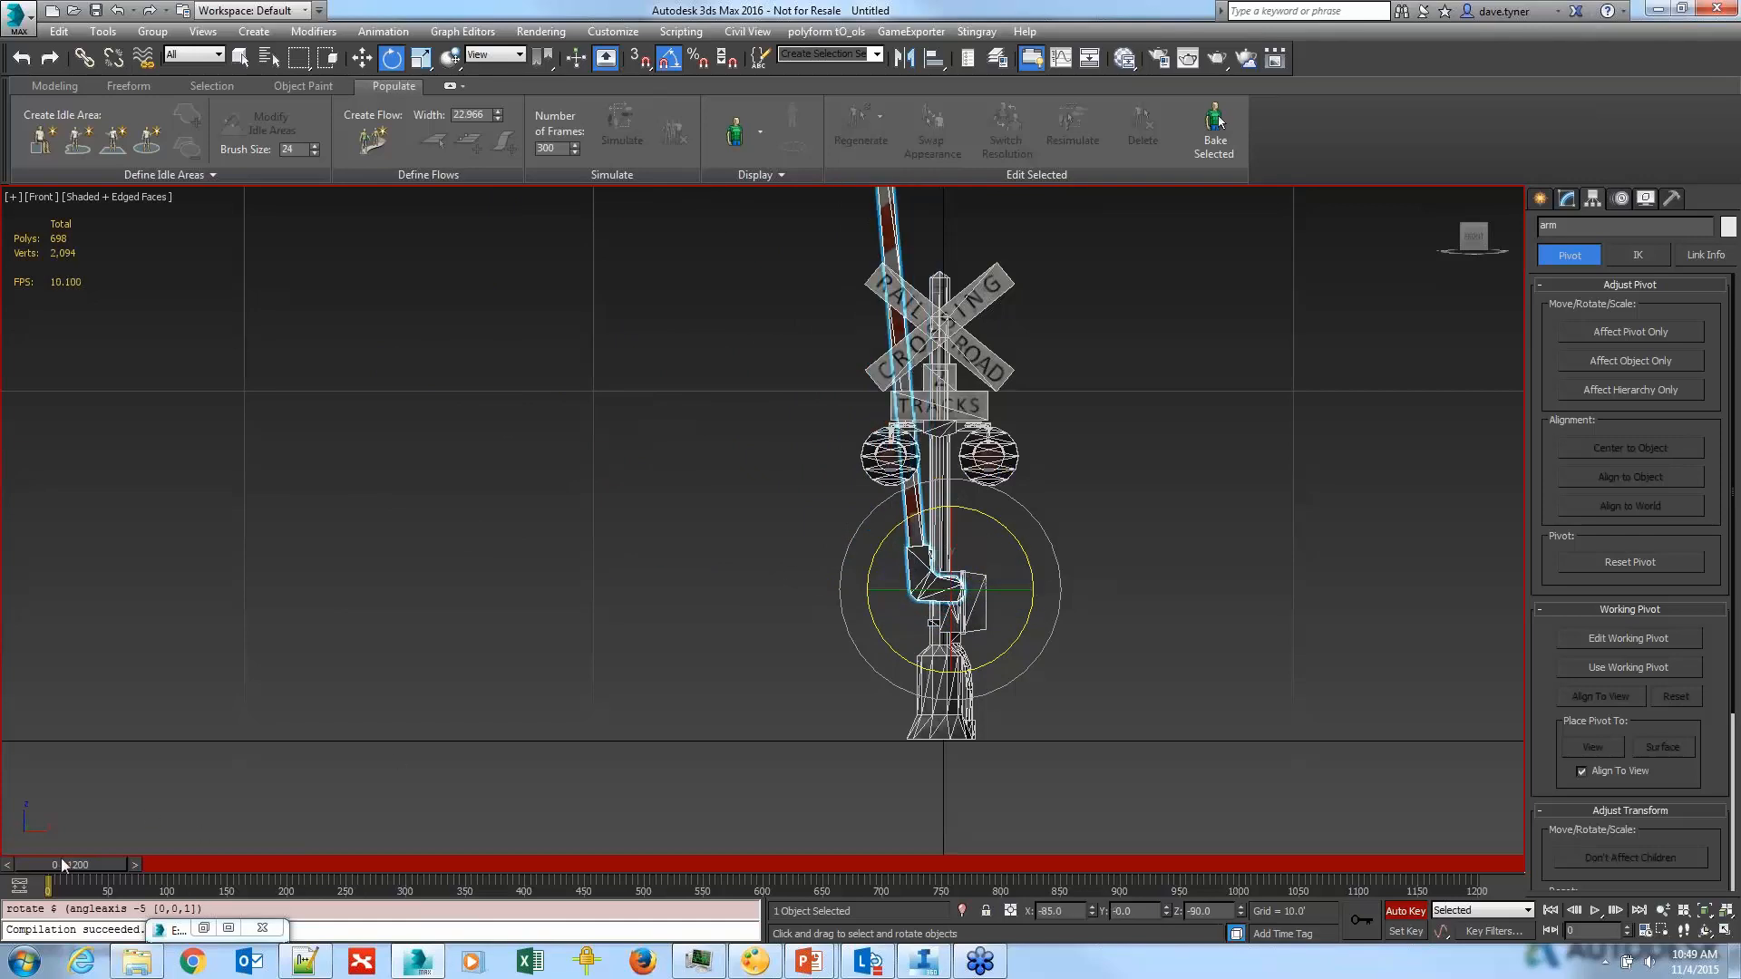
Step: Turn off Auto Key and go to frame 120
mouse_move(67, 865)
mouse_down()
mouse_move(88, 868)
mouse_move(51, 861)
mouse_up()
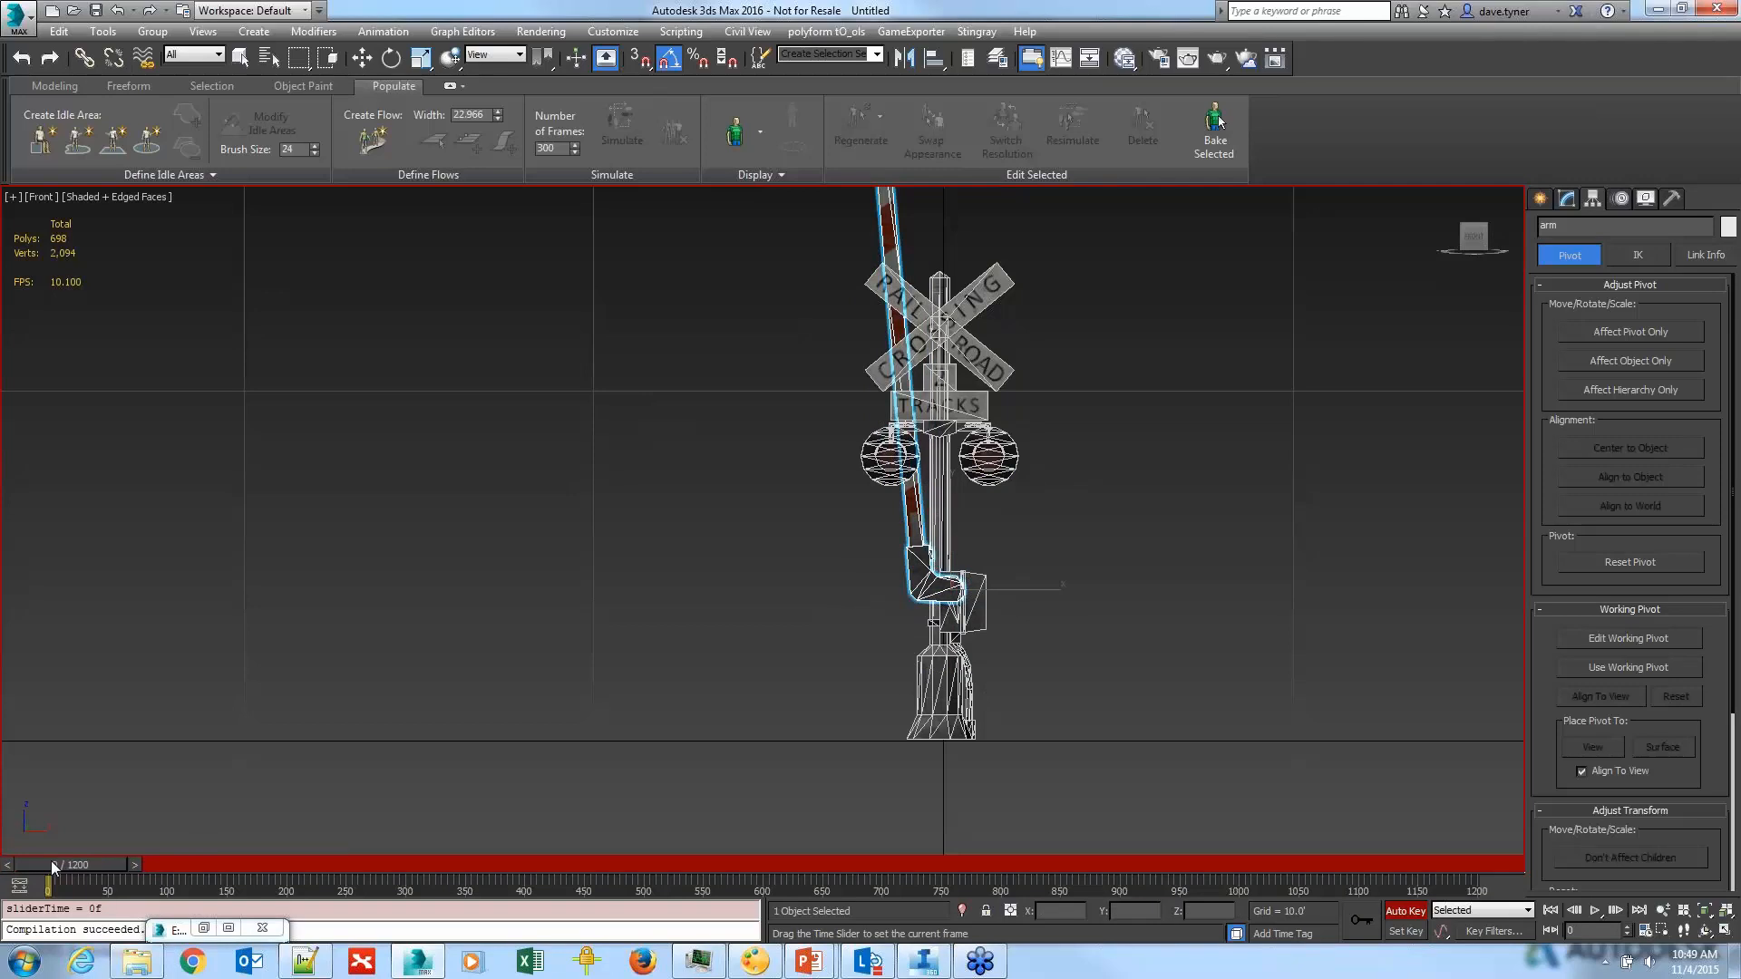
key(e)
click(1406, 910)
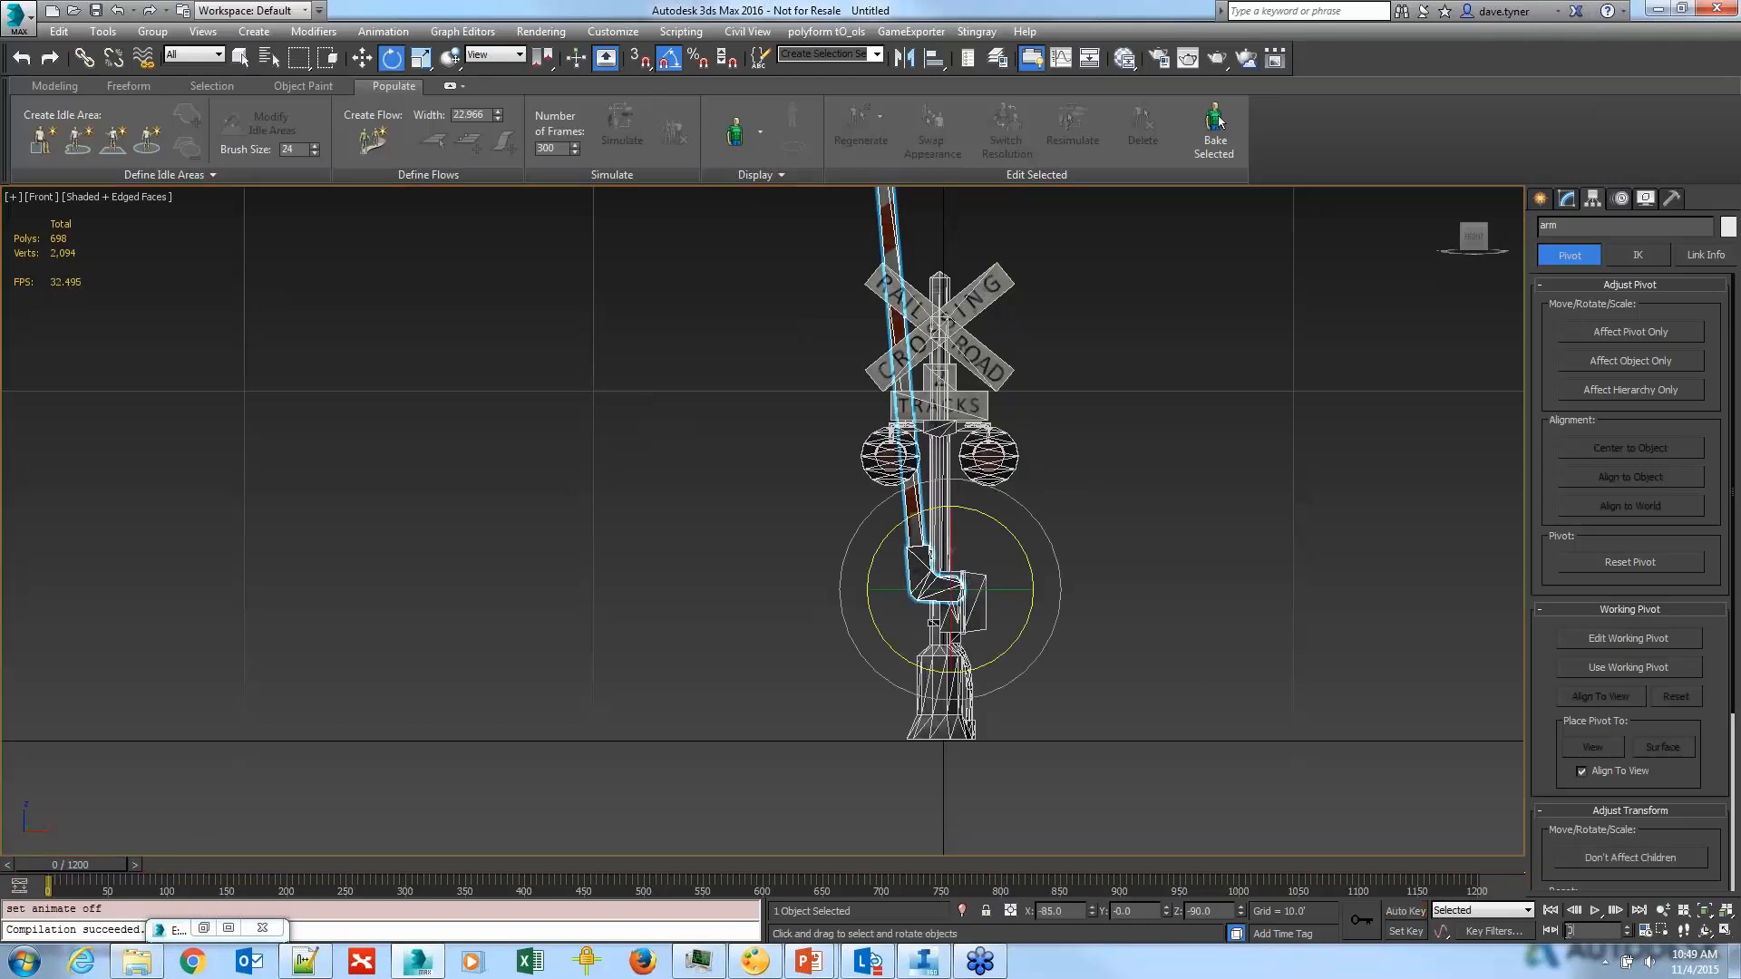
text(120)
key(Return)
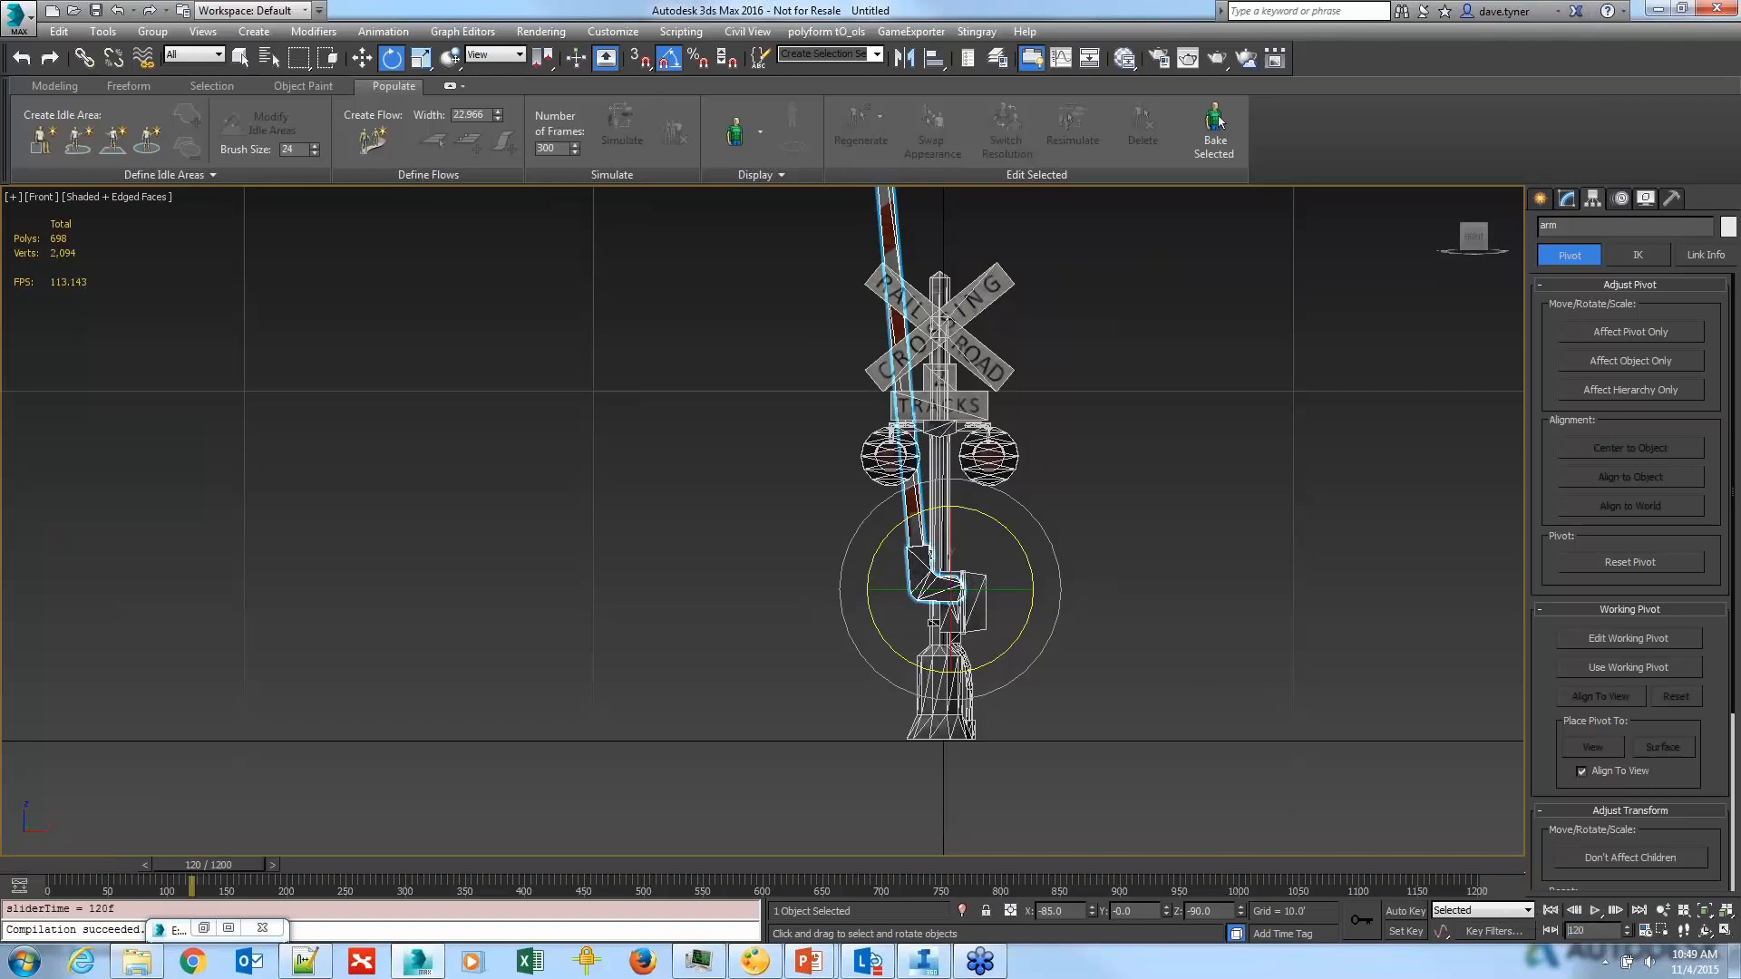
Step: With Auto Key on at frame 120, rotate the arm down to X 0 degrees, and turn Auto Key off
middle_drag(1313, 796, 1321, 870)
key(n)
click(1406, 910)
click(1406, 911)
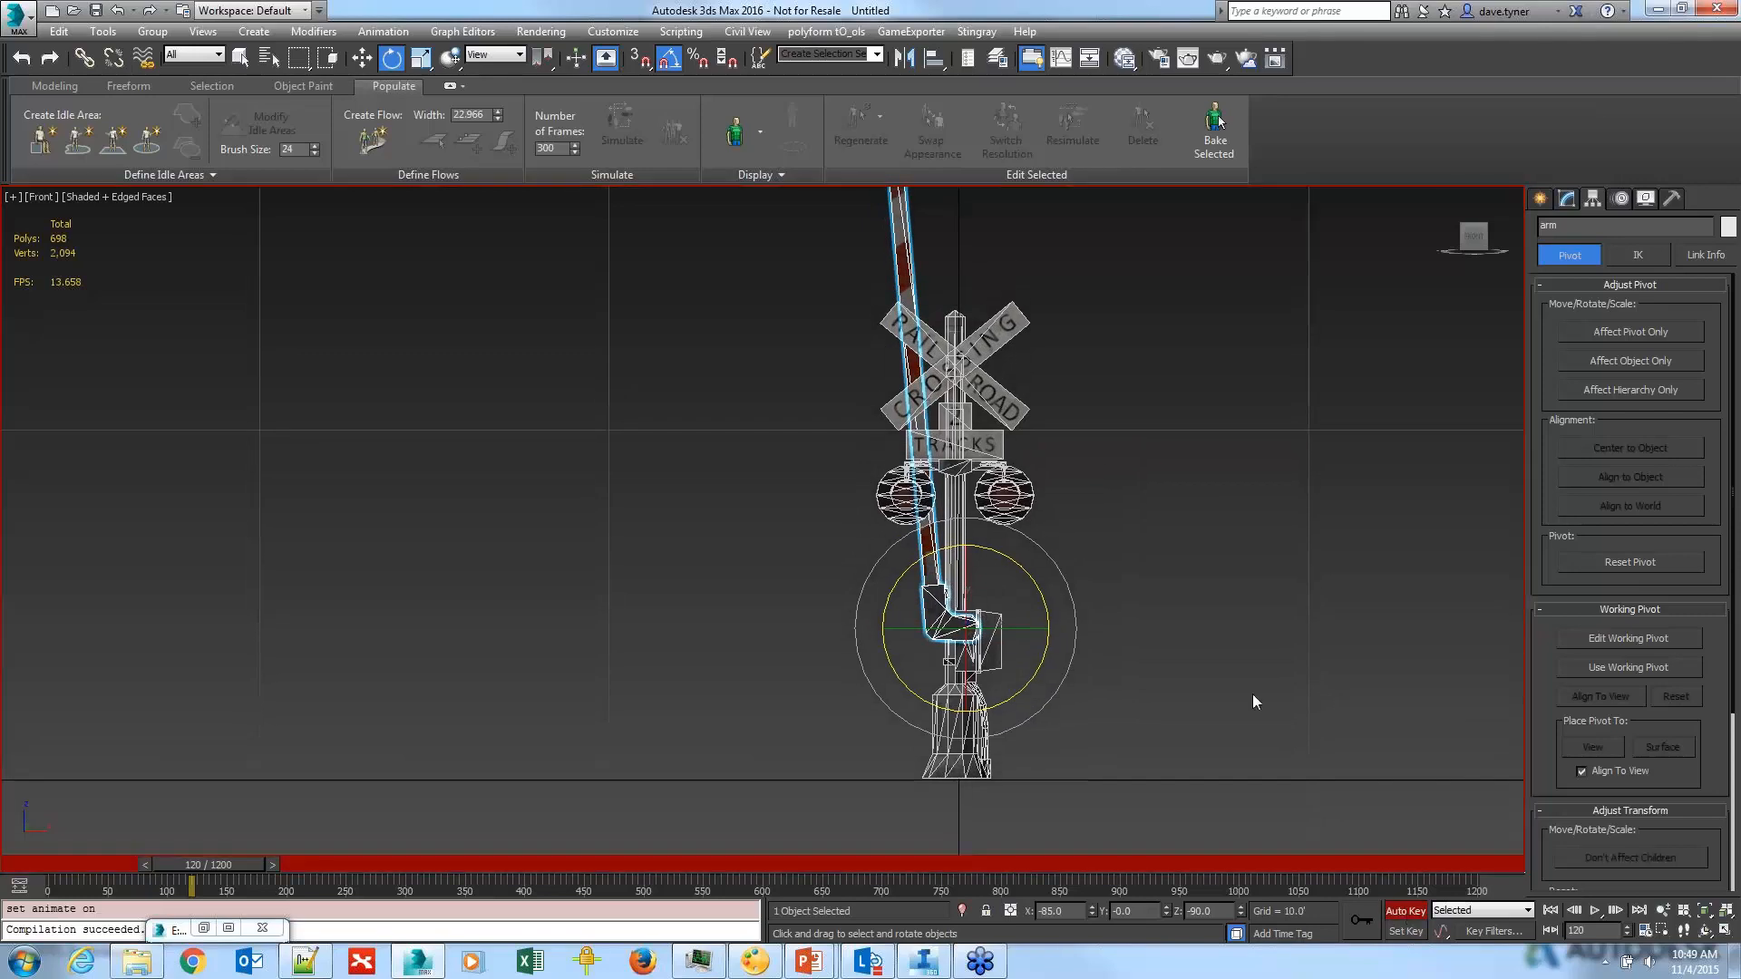
drag(1037, 589, 993, 515)
click(1408, 912)
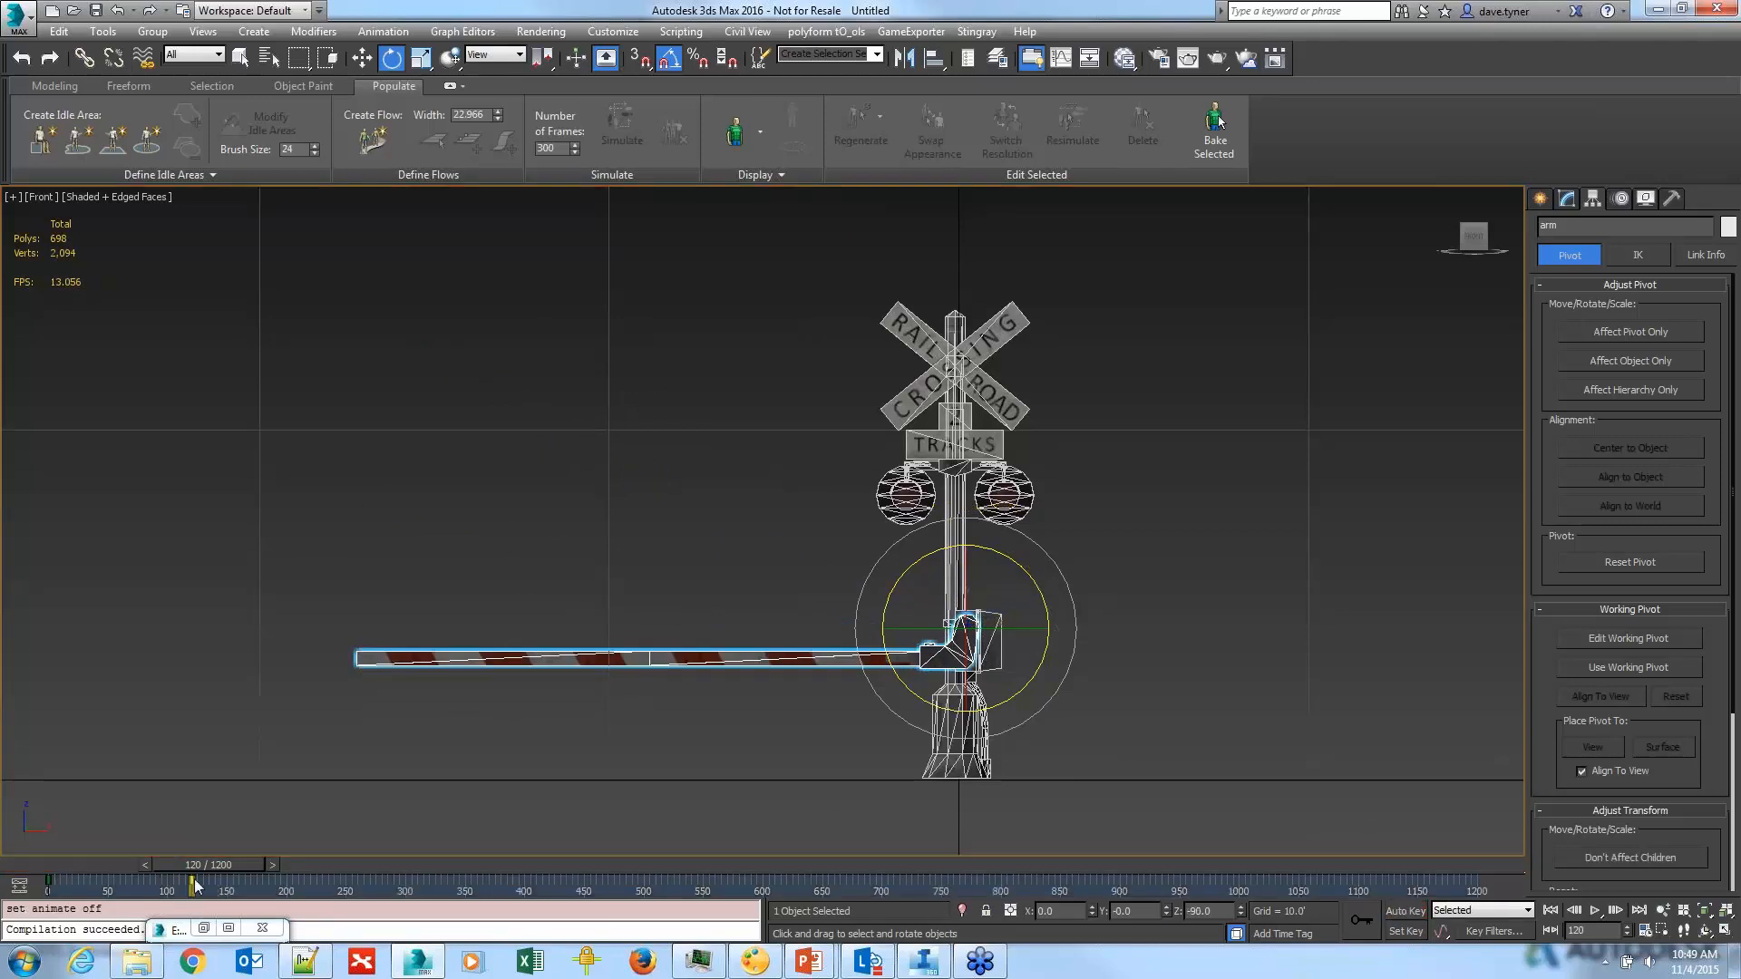
Step: Copy the arm's frame 120 key to about frame 360 and its frame 0 key to about frame 480, and scrub through the animation
shift+drag(192, 881, 476, 881)
click(48, 881)
shift+drag(48, 881, 620, 882)
drag(217, 865, 639, 846)
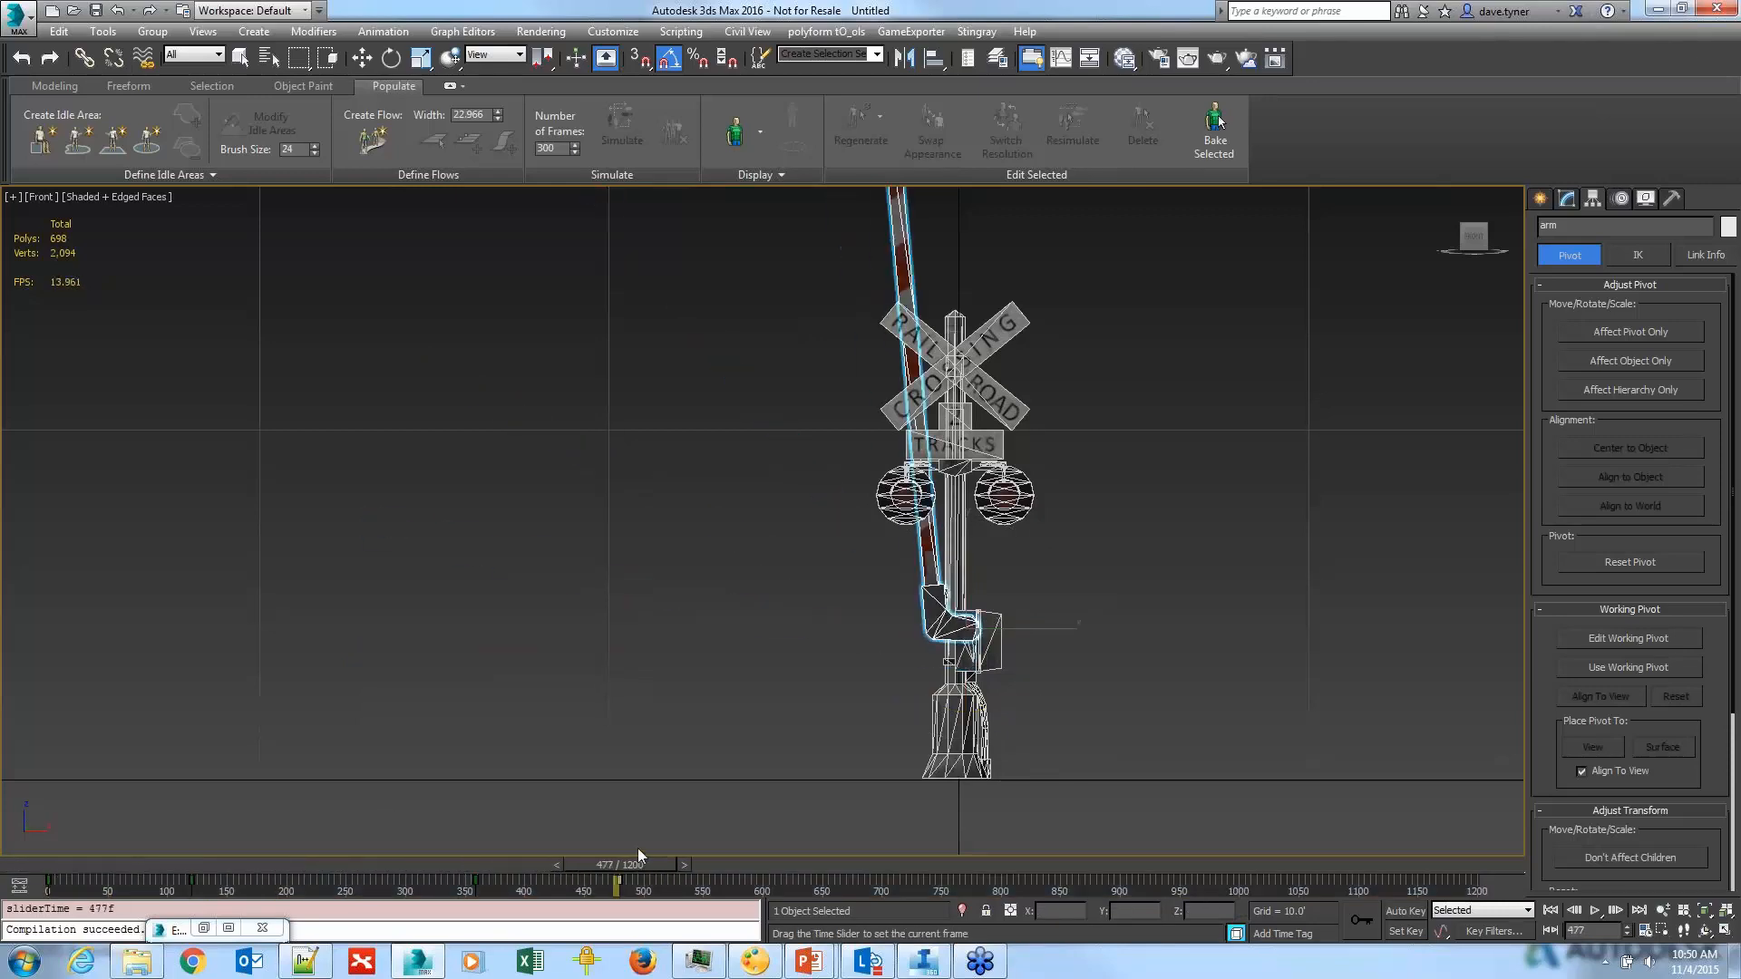
Step: Select both the arm and Mesh 1 in the Front view
key(e)
key(q)
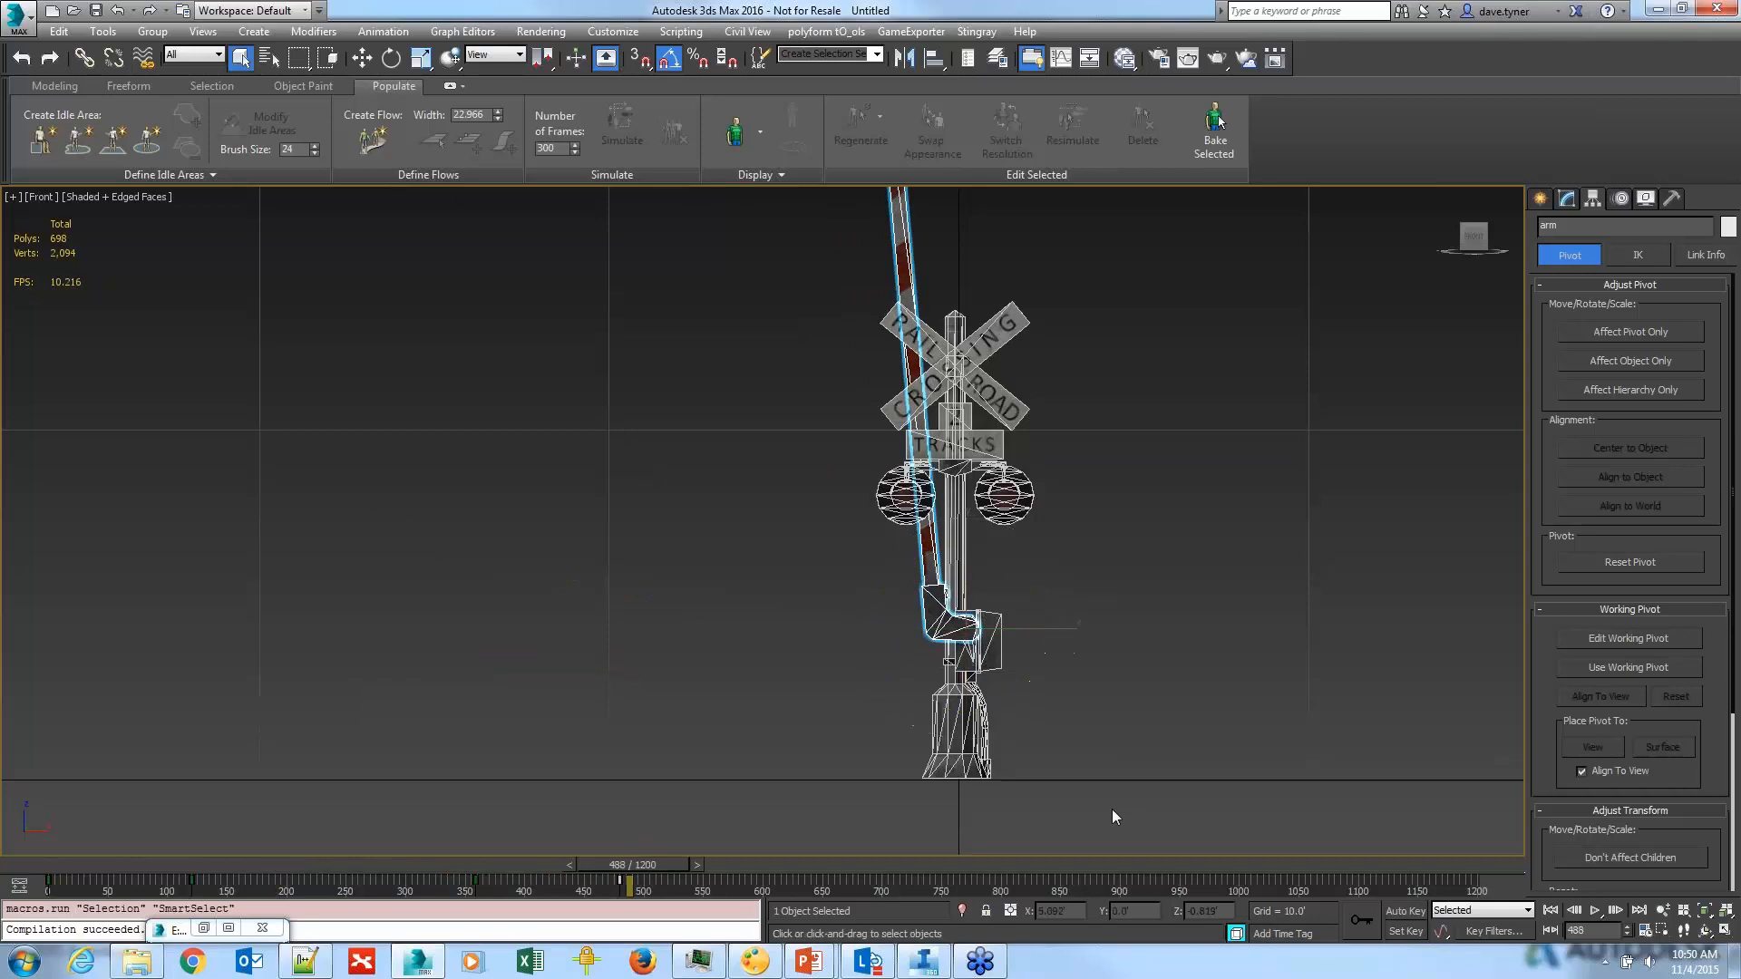
drag(1112, 809, 821, 496)
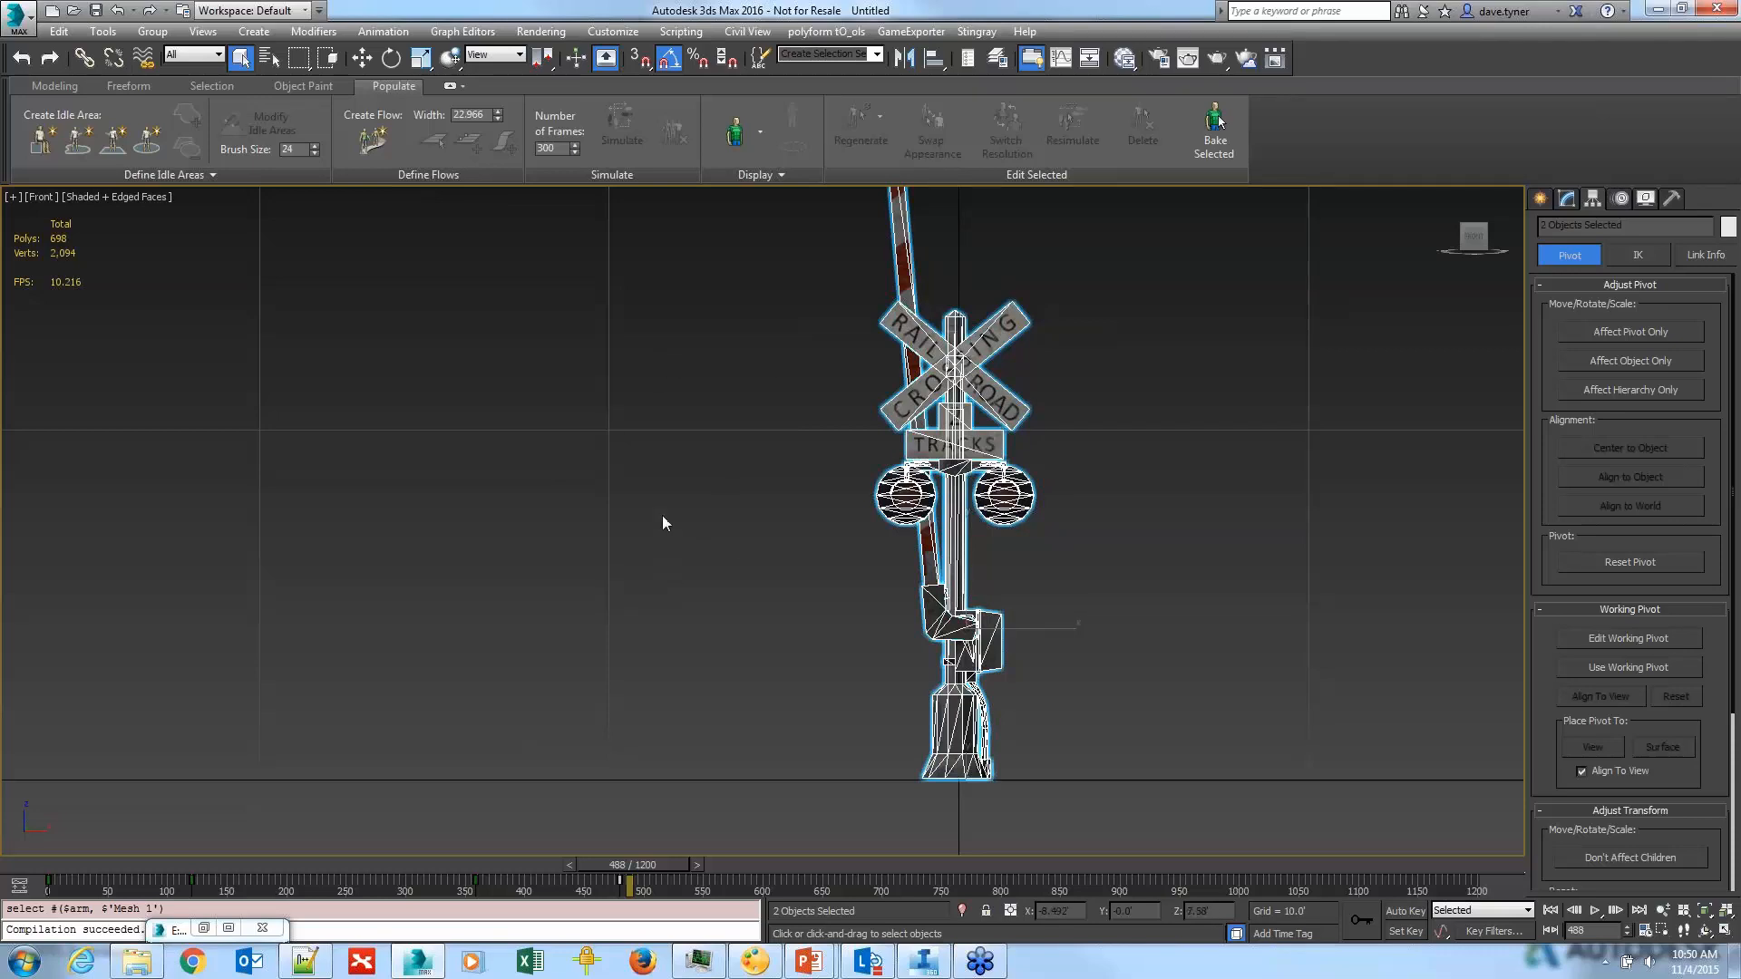
Step: Export only the selected objects as the Autodesk Collada file rrGate_IW_webinar.DAE in the dae folder, and clear the selection
click(18, 18)
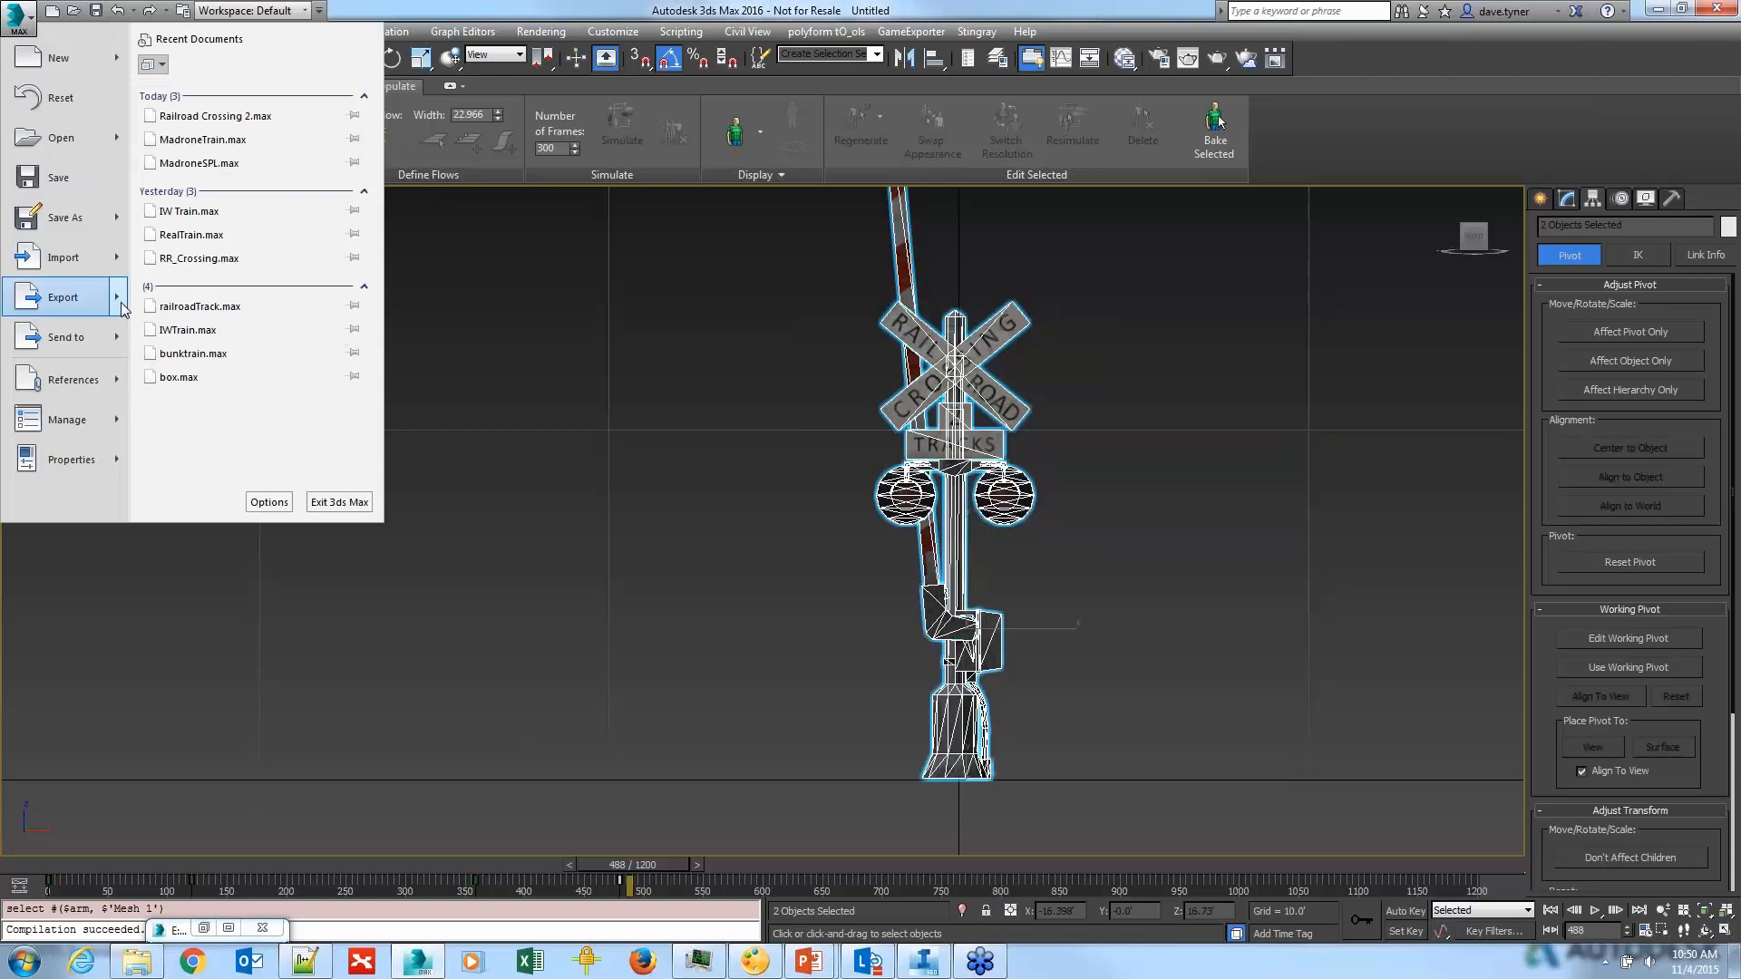
mouse_move(122, 310)
click(230, 148)
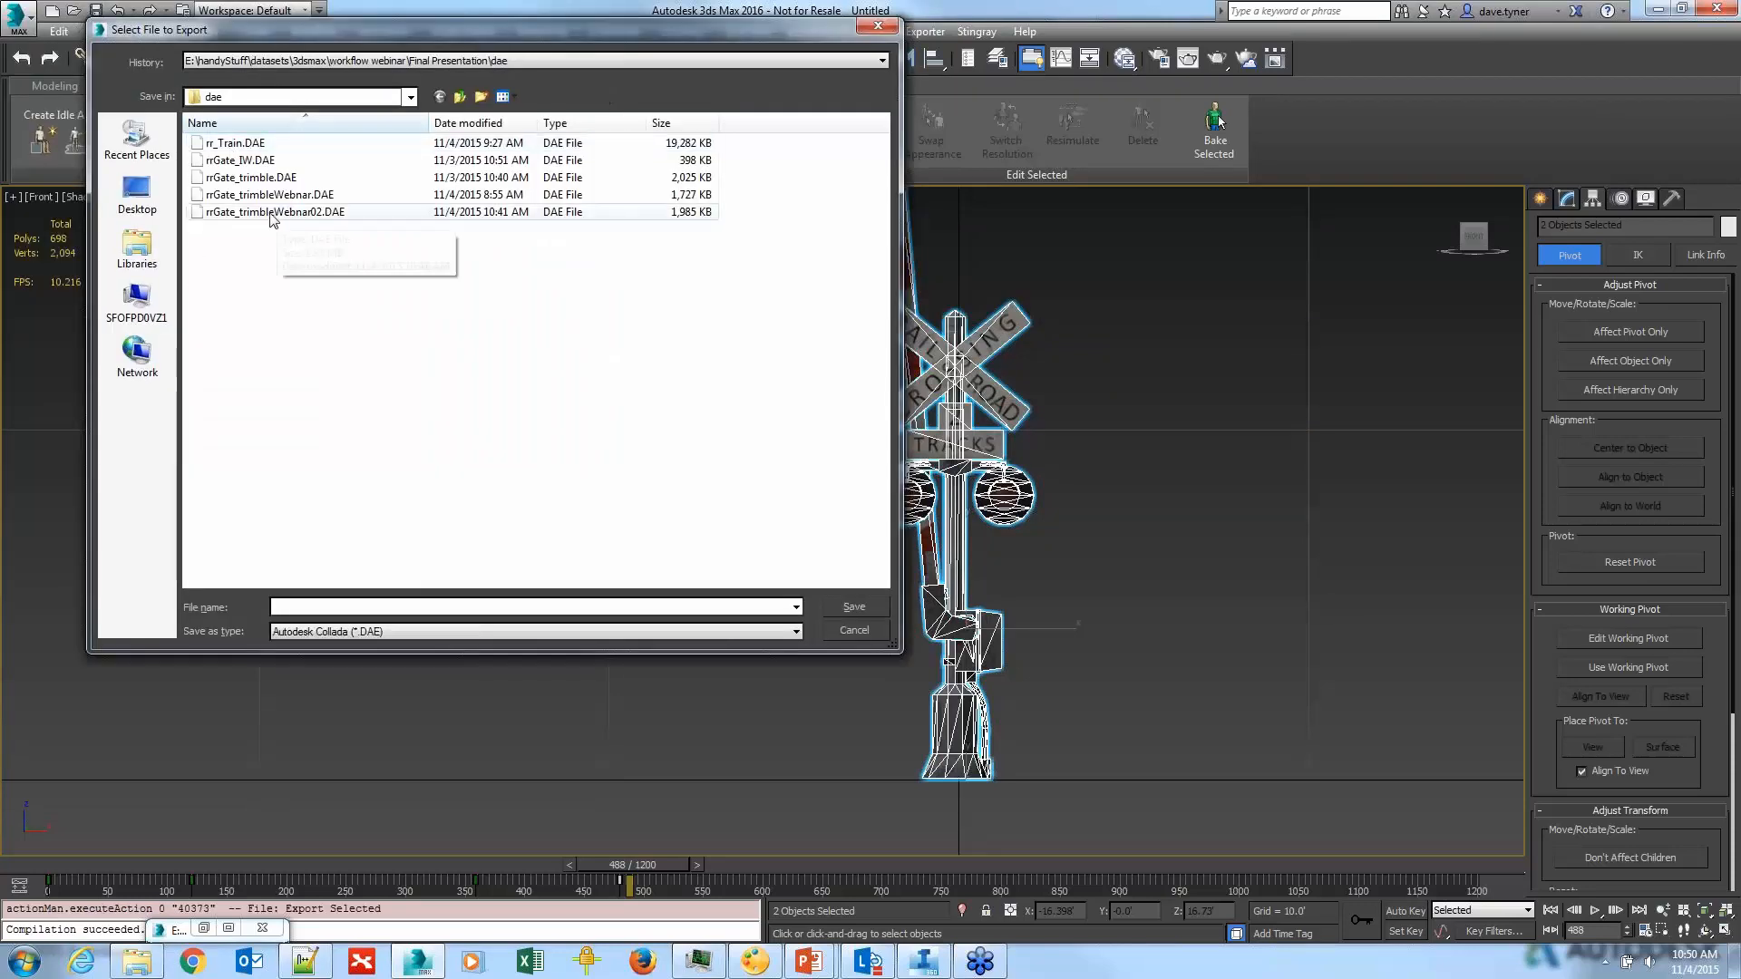
click(262, 163)
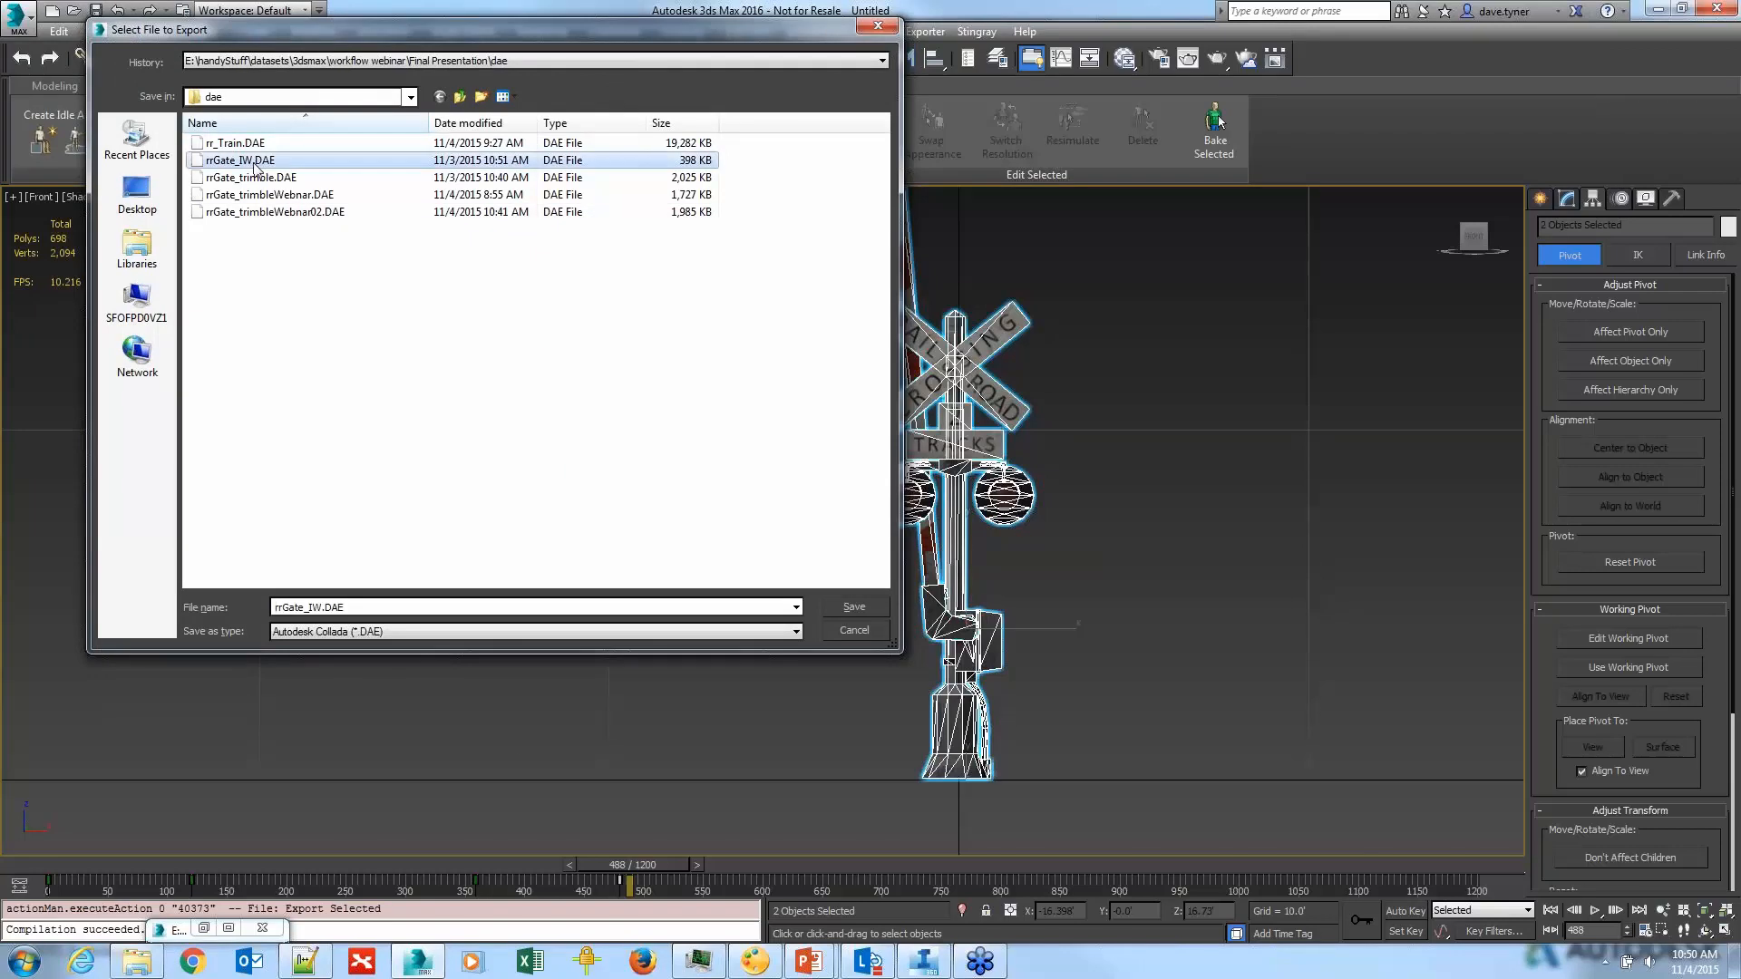
click(325, 608)
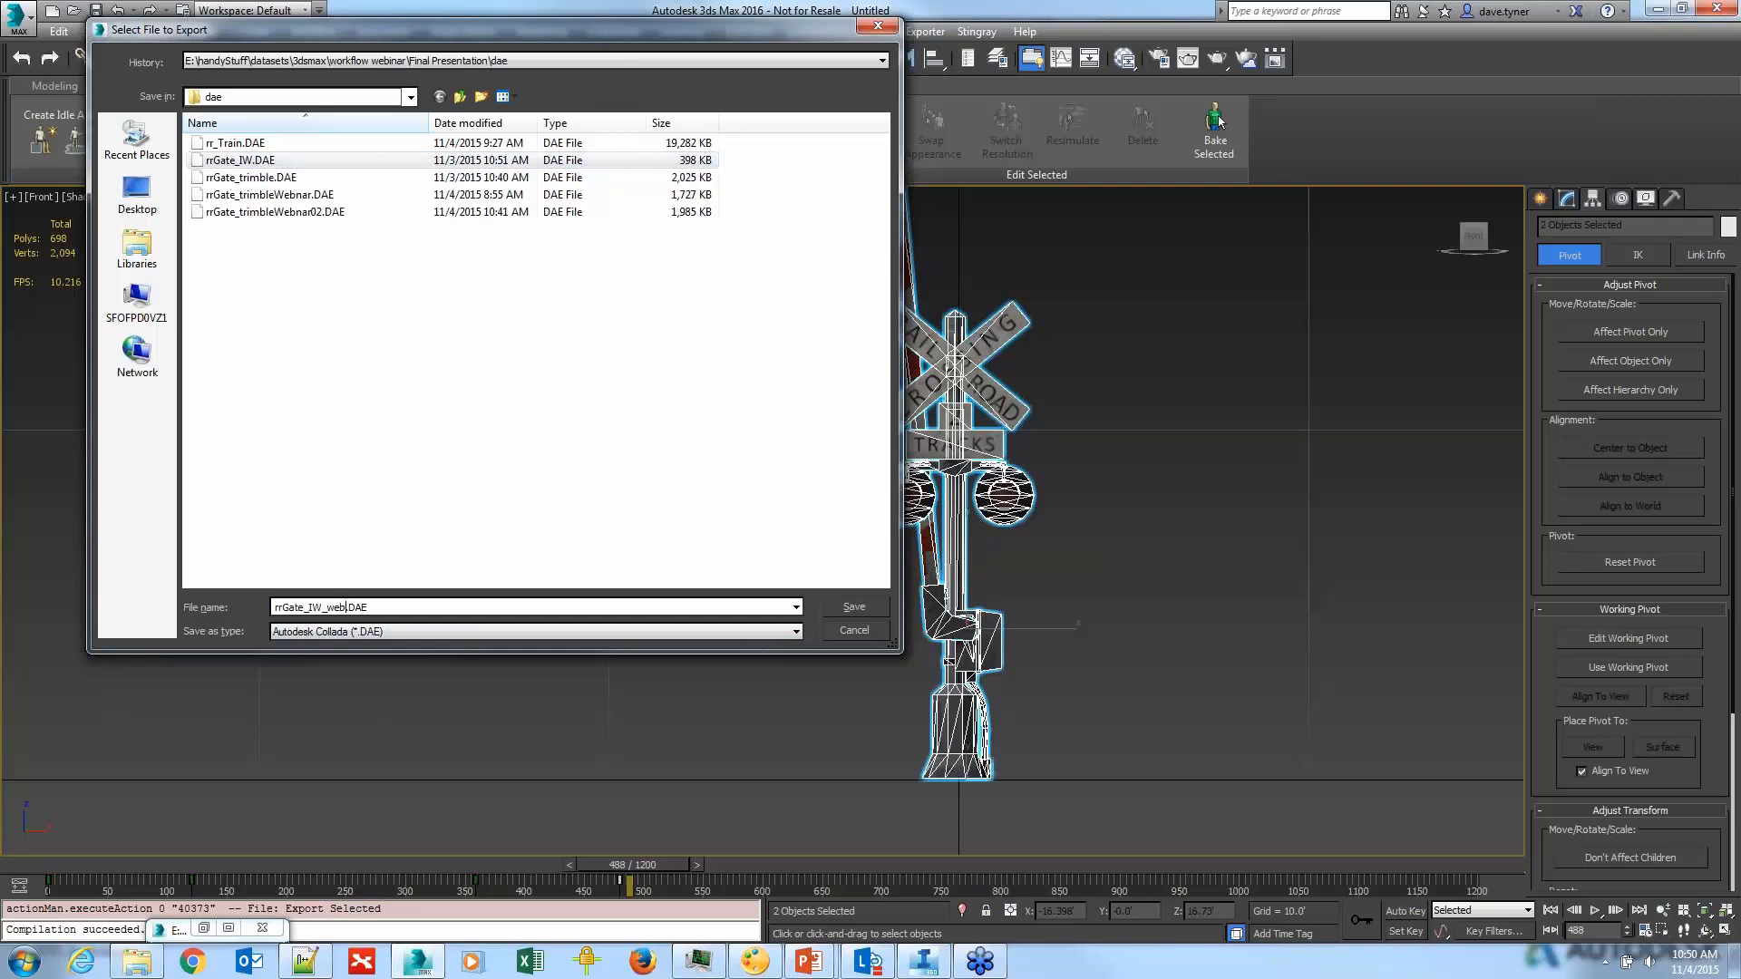
key(Return)
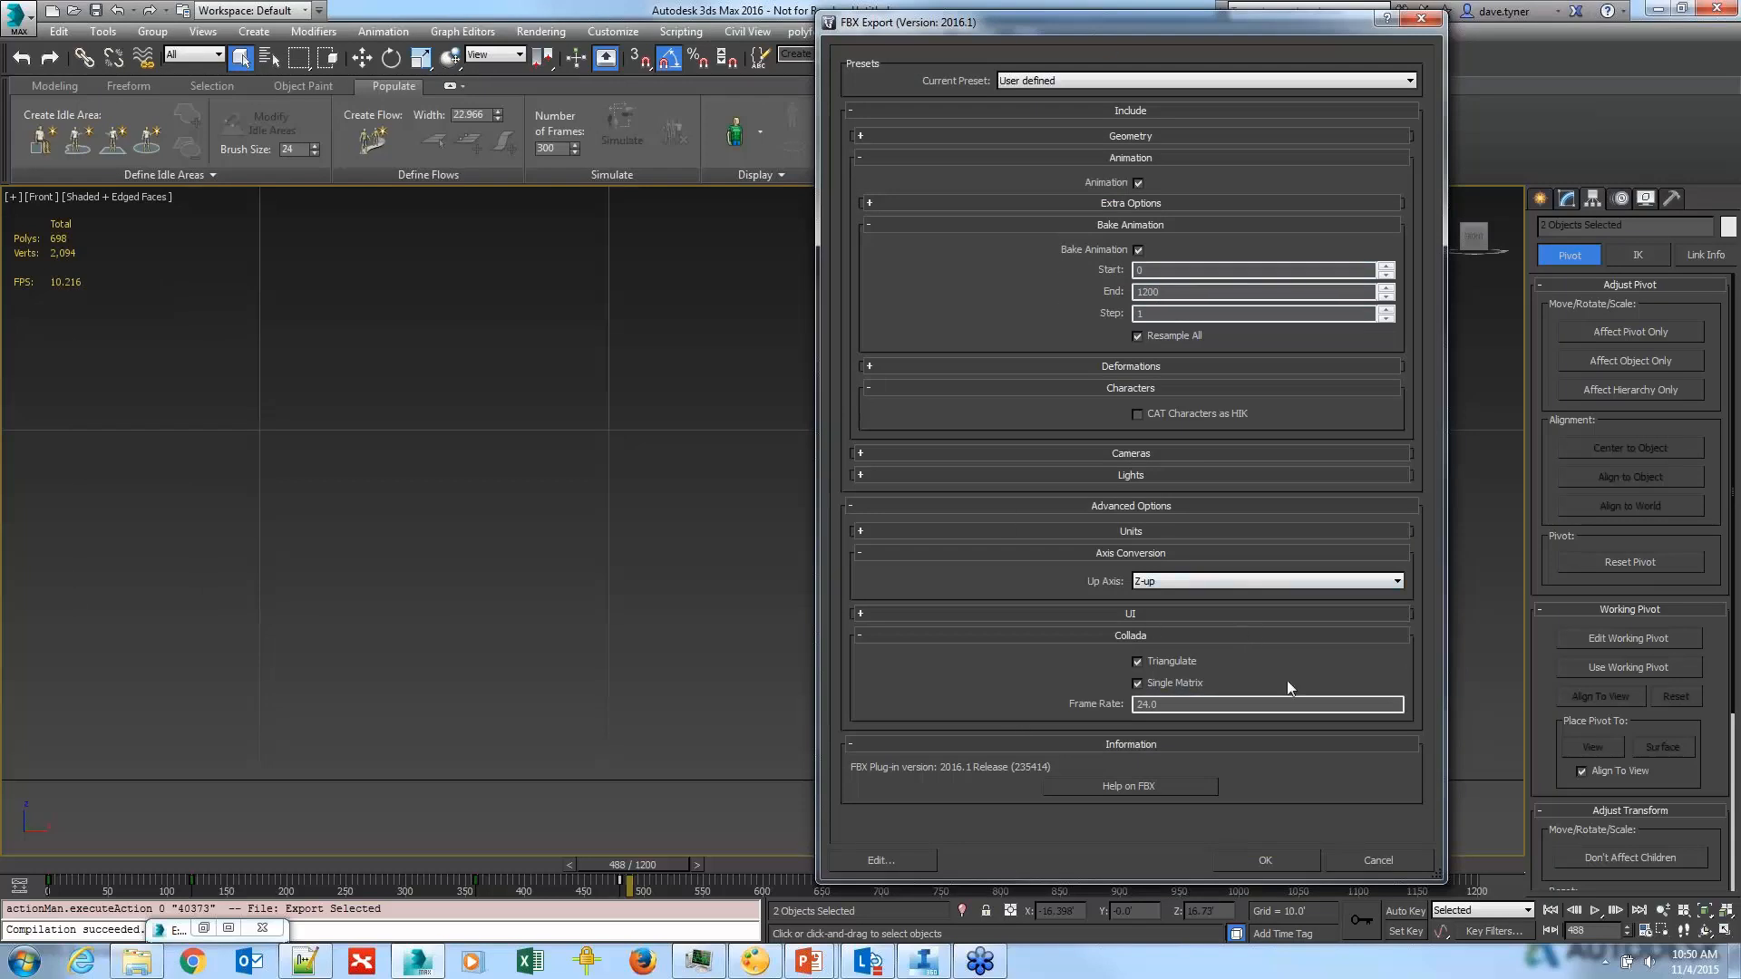
click(1266, 862)
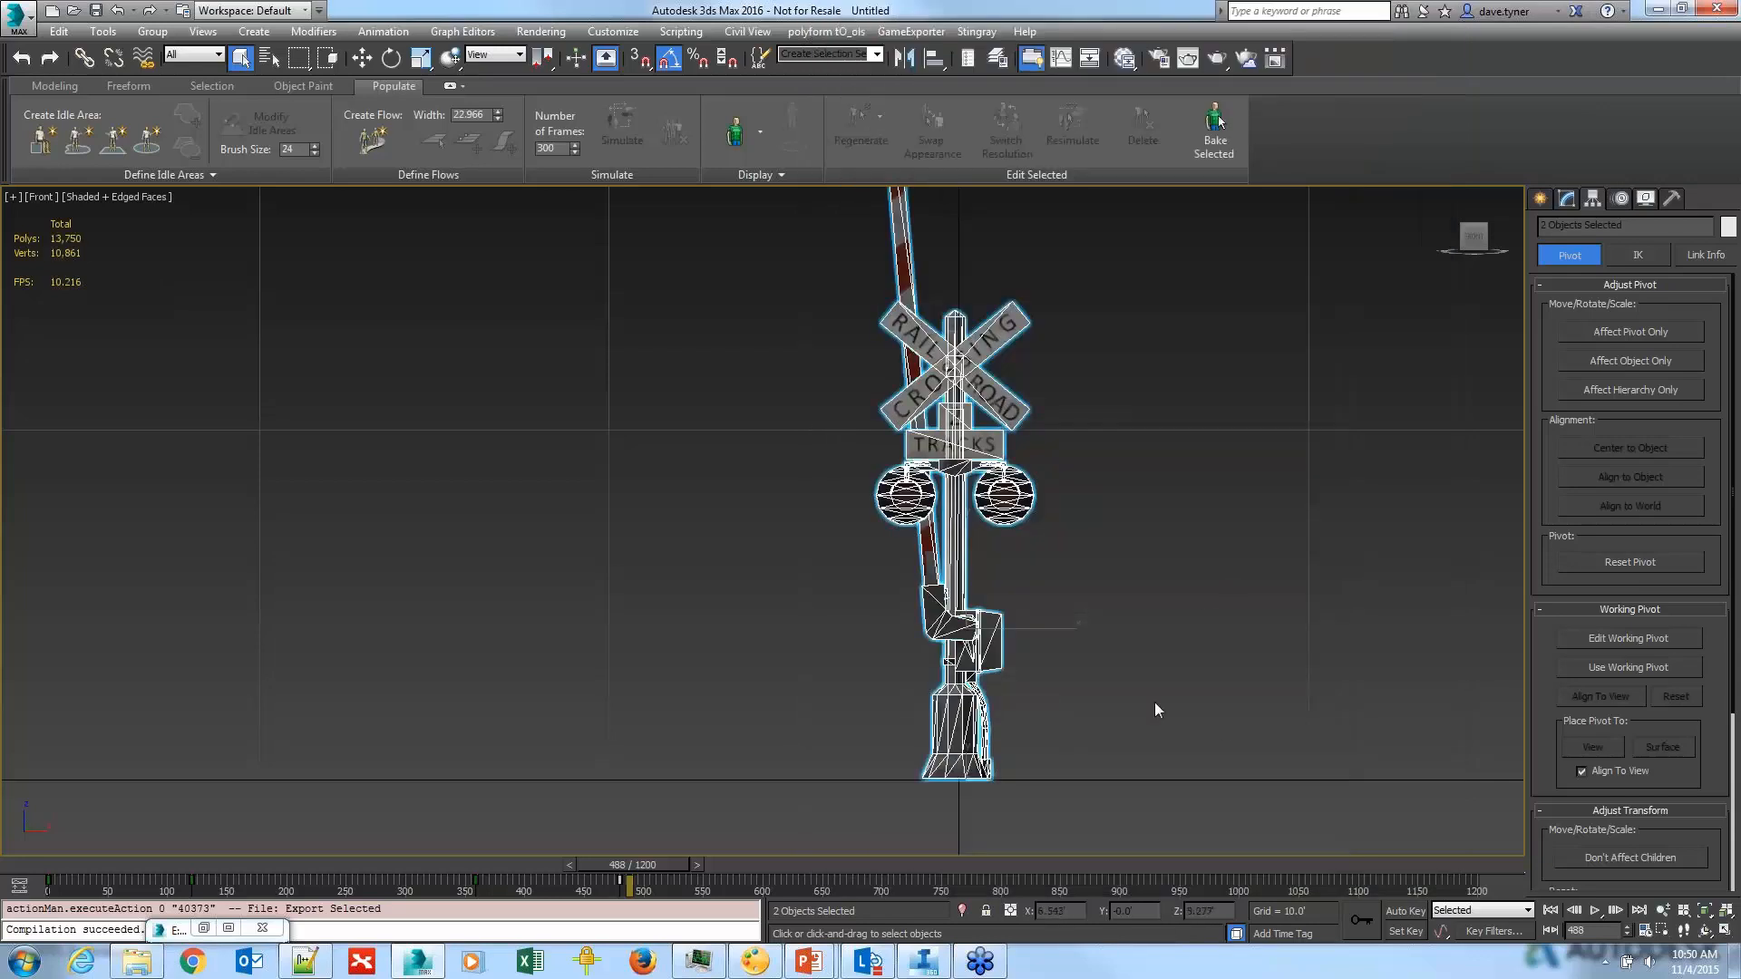
key(w)
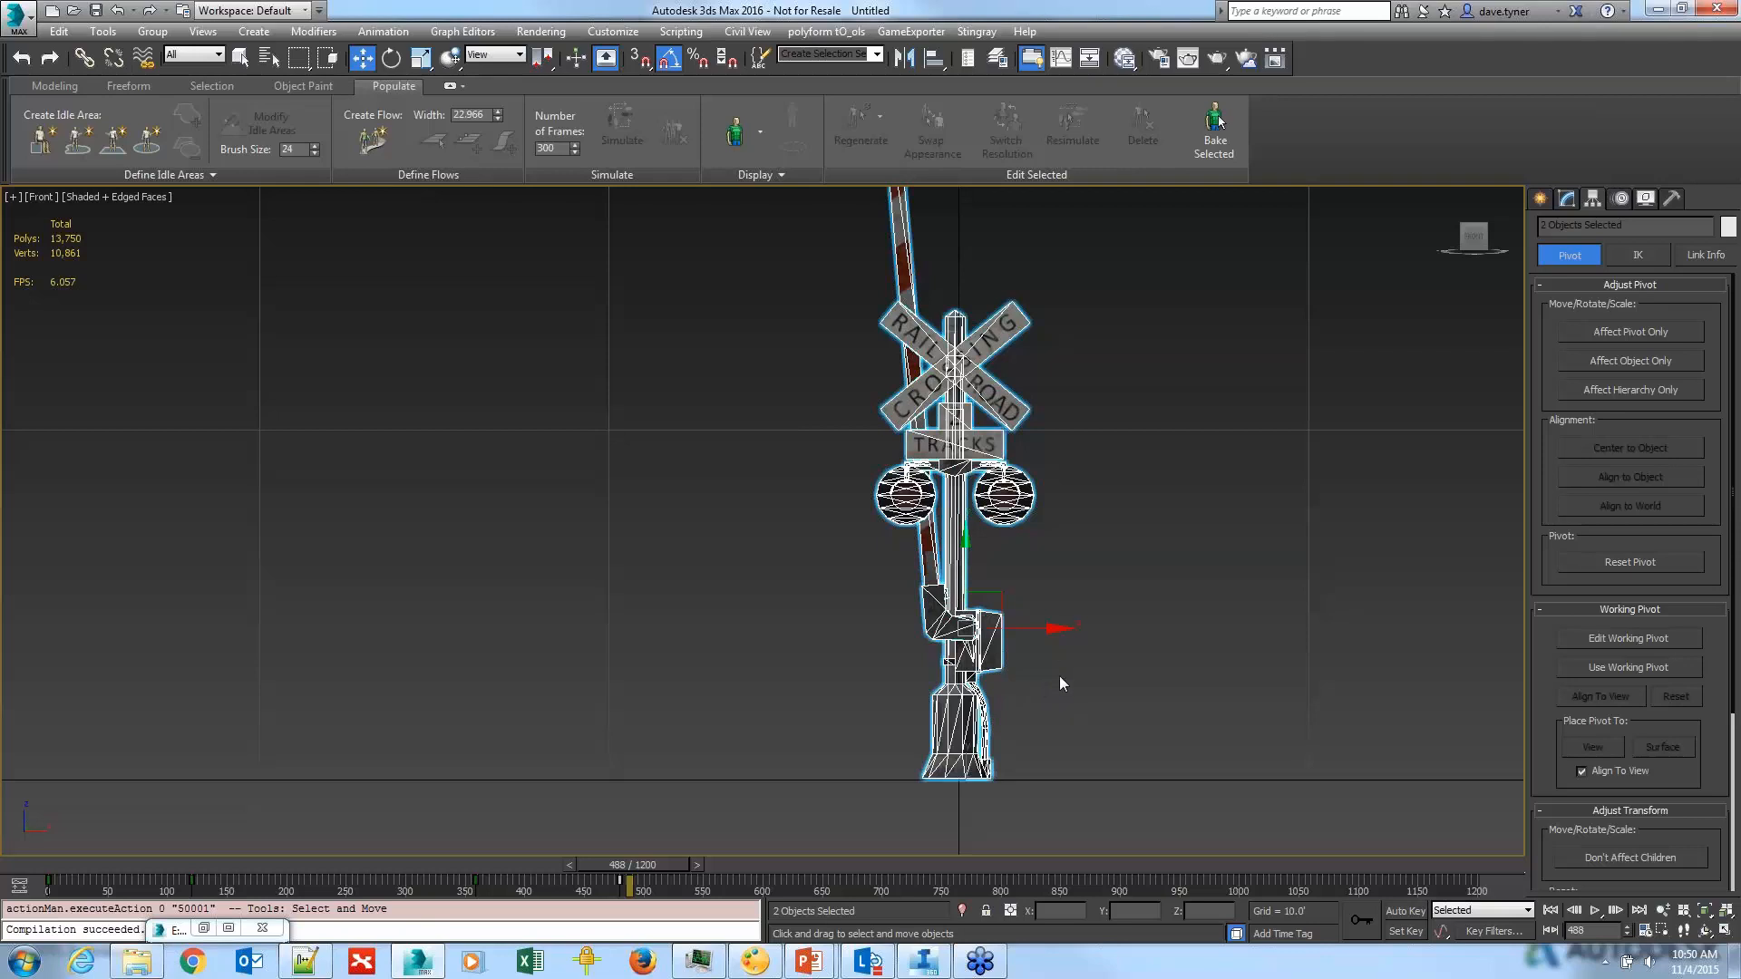
click(1048, 685)
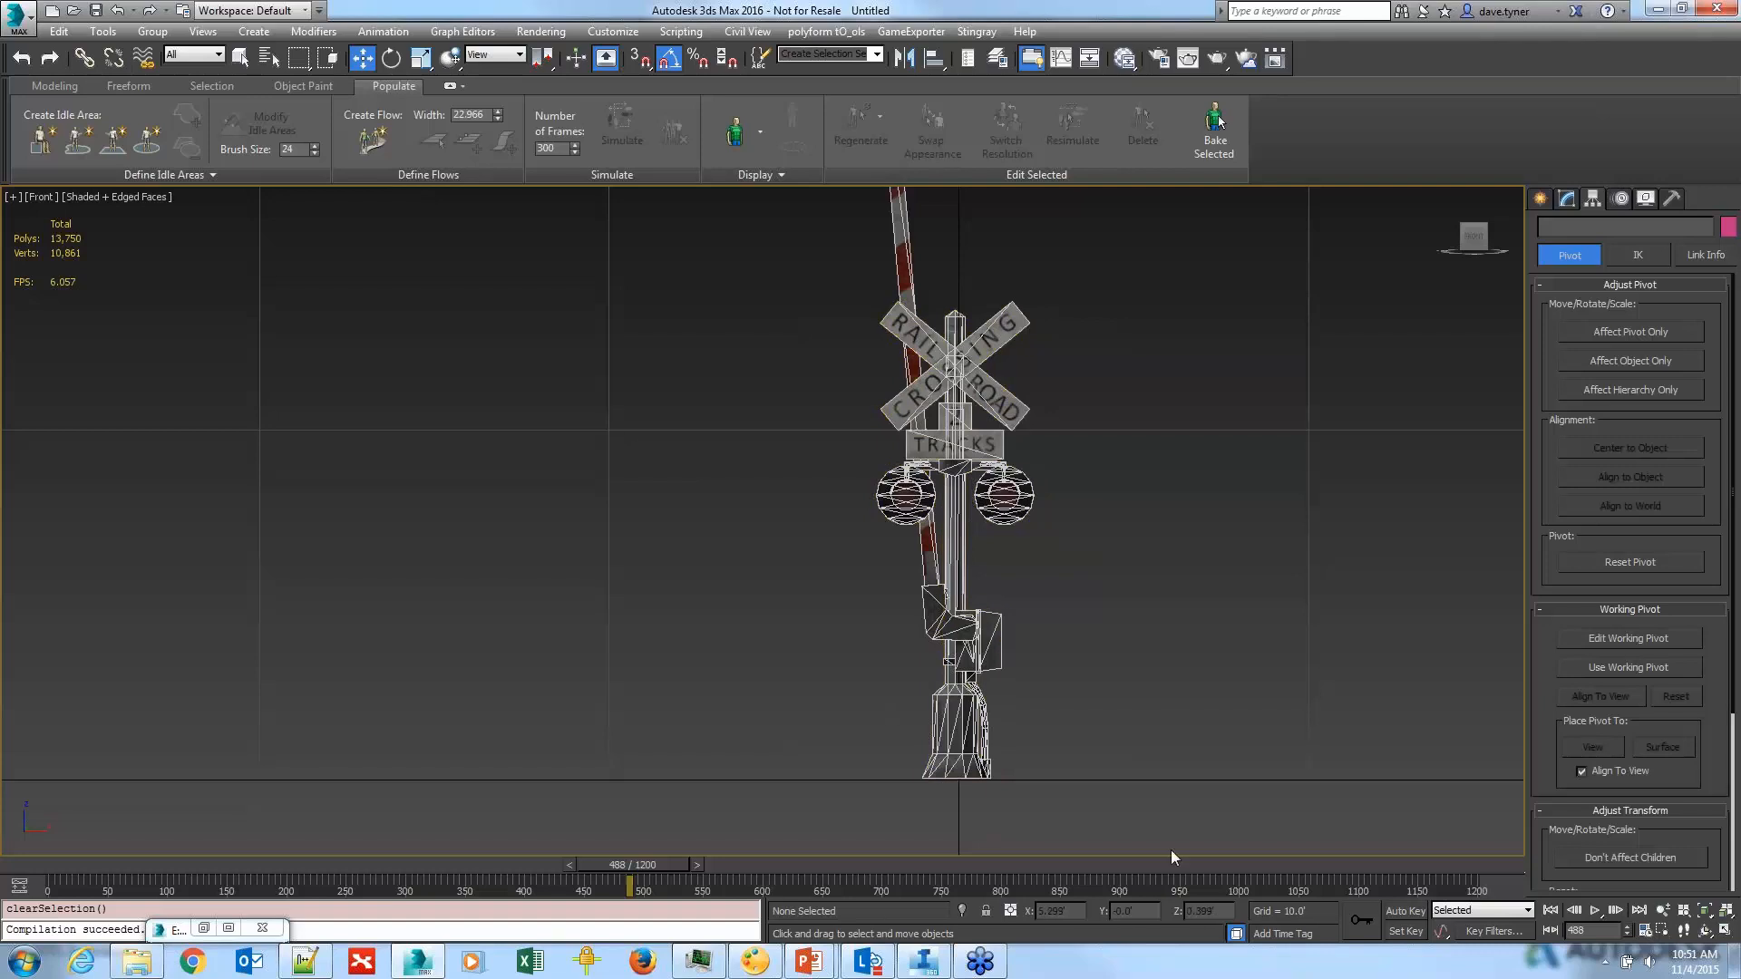
Step: Switch to InfraWorks 360 and add rrGate_IW_webinar.DAE as a 3D Model data source
click(917, 973)
click(1408, 99)
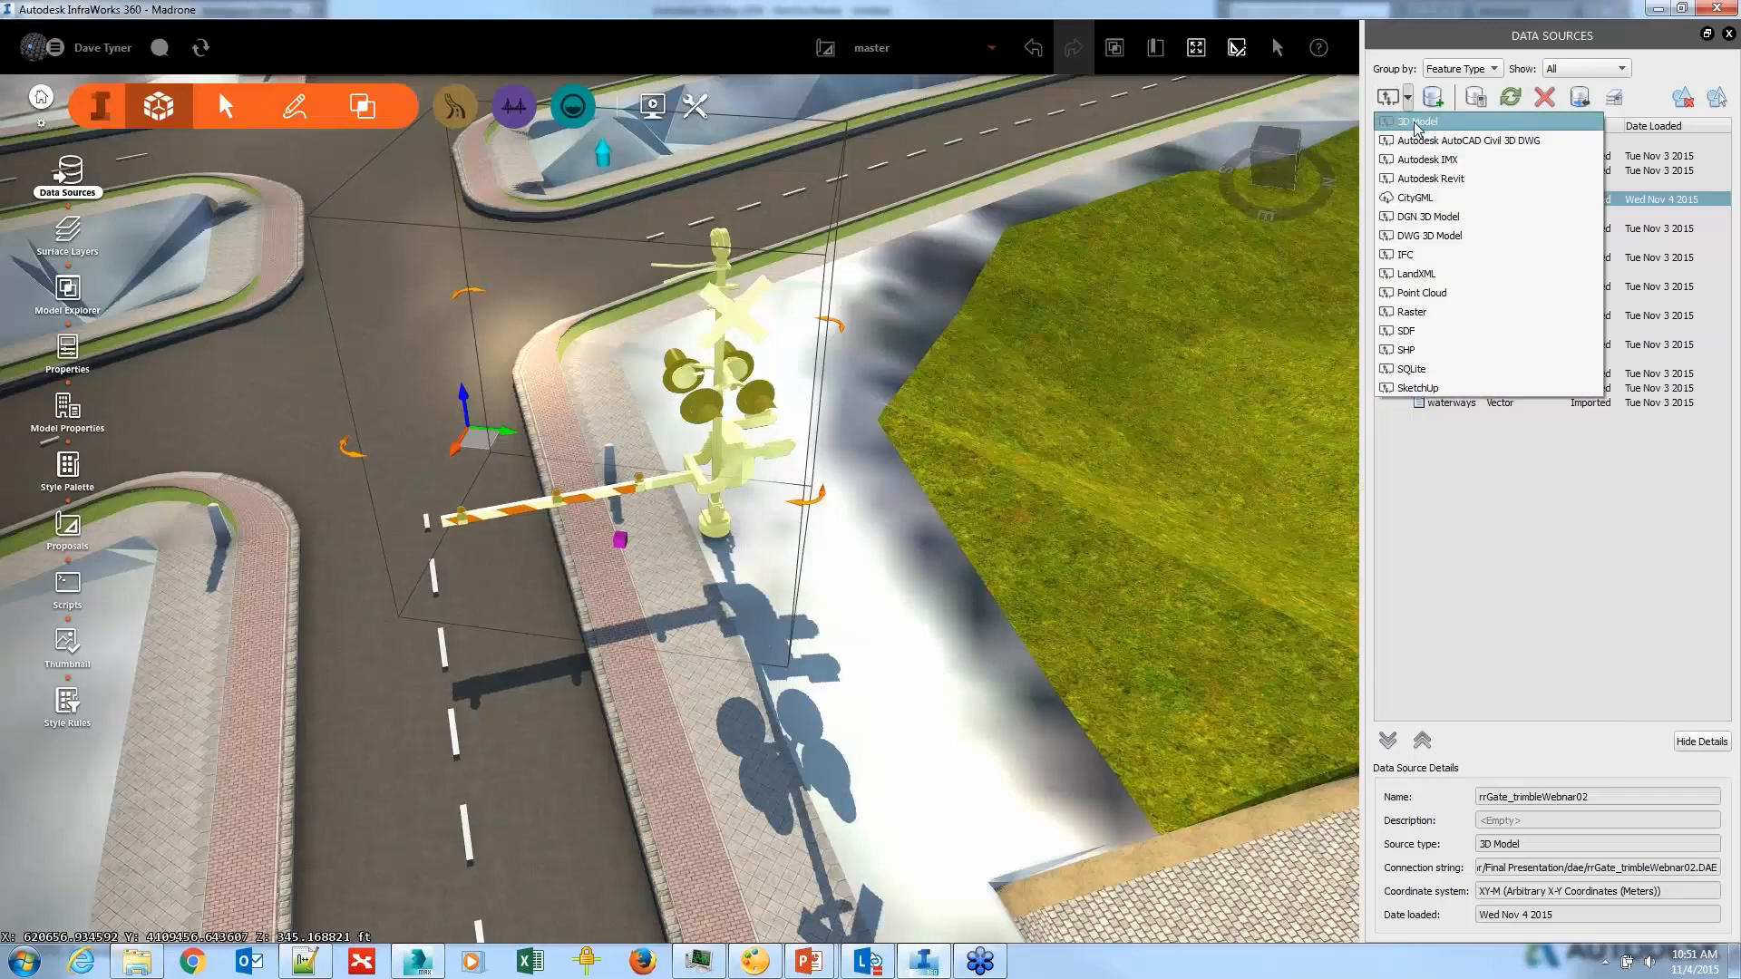
click(1418, 124)
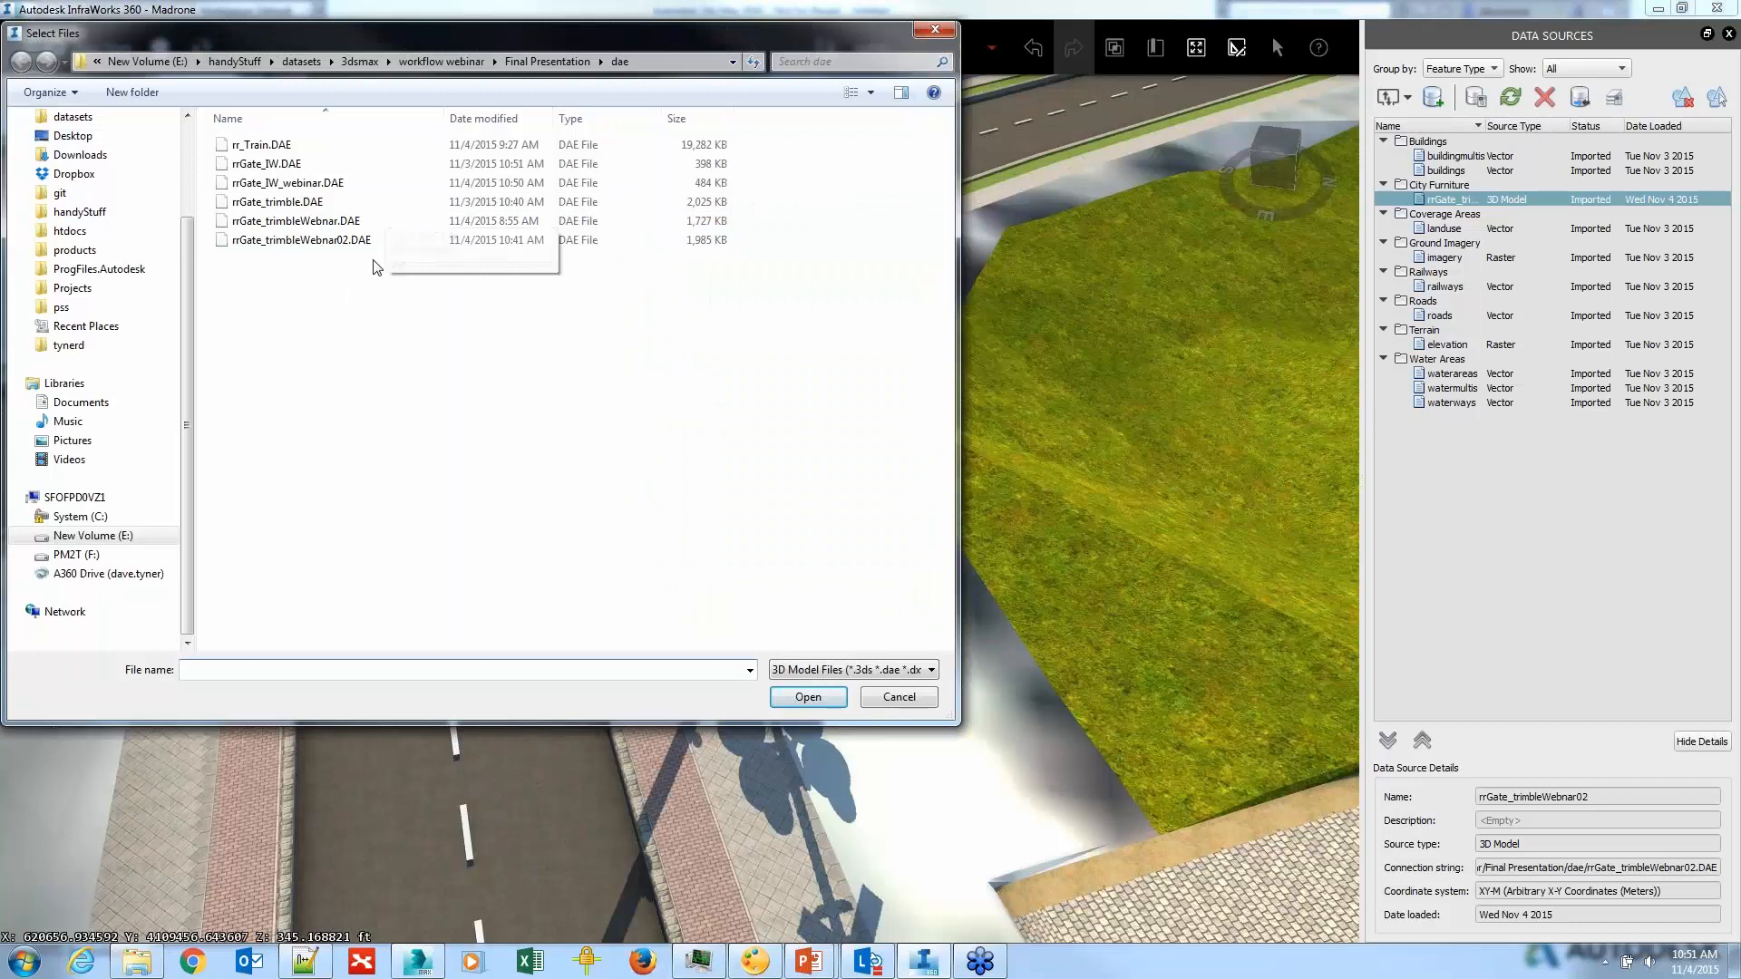
double_click(389, 183)
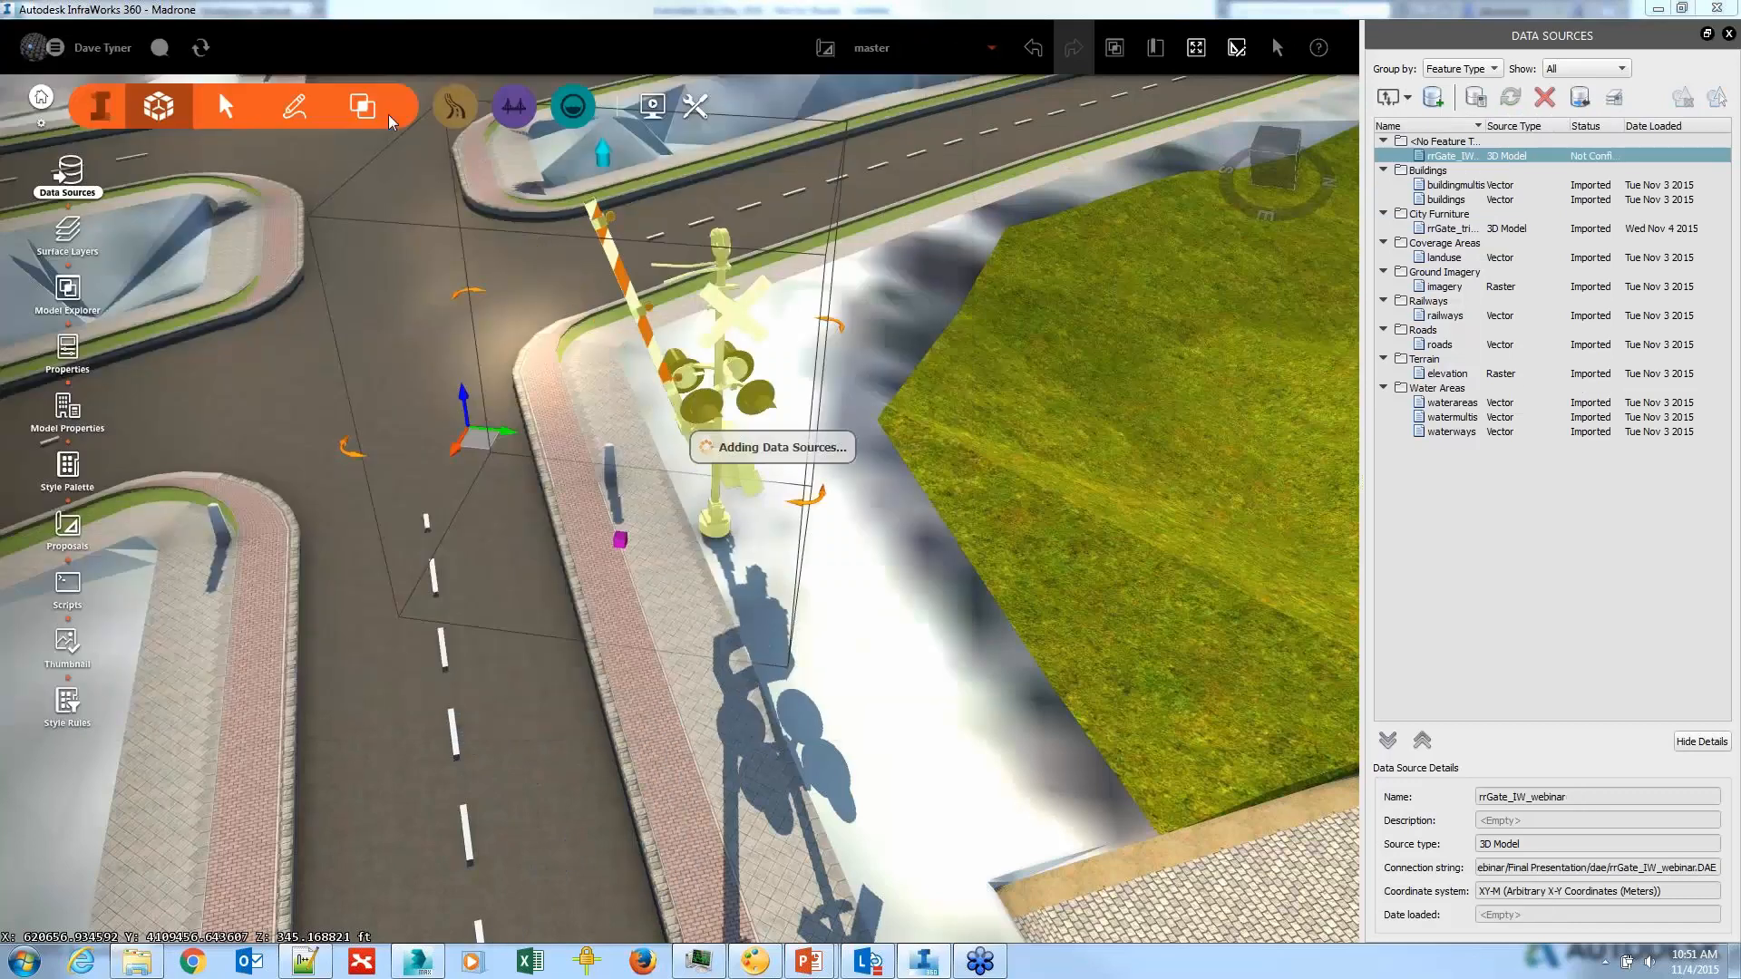
Step: Inspect the rrGate_IW_webinar model in the data source configuration's 3D preview, and close it without configuring
double_click(1455, 160)
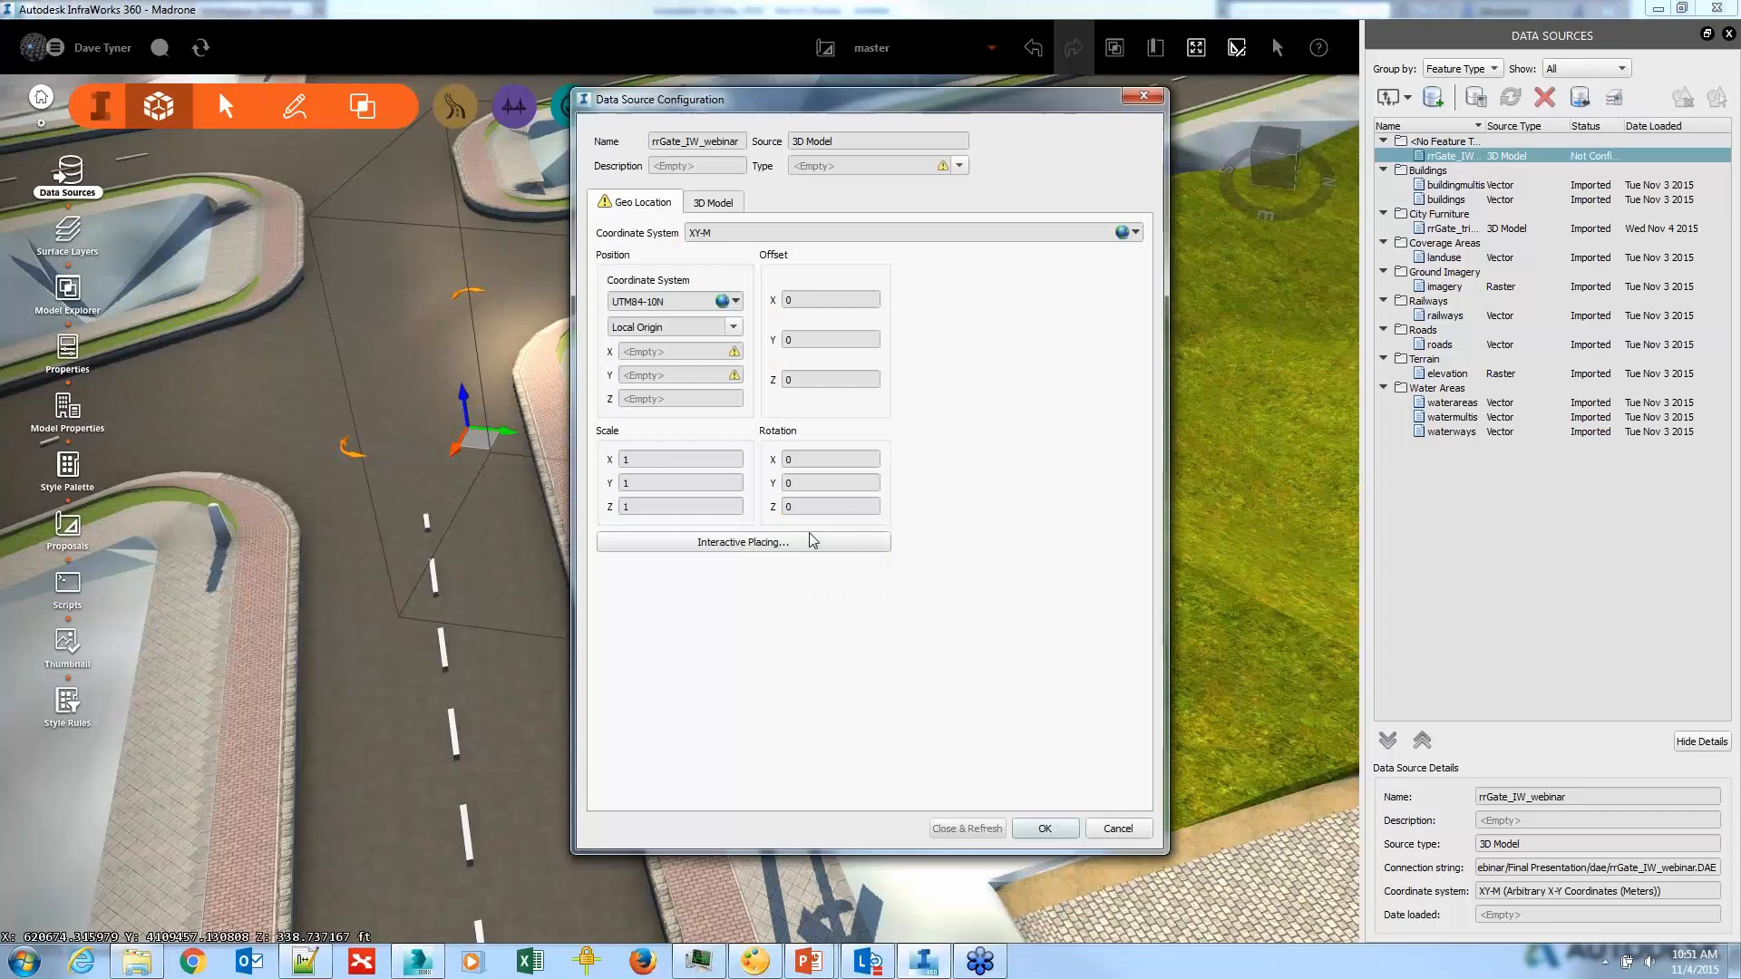
click(712, 203)
drag(902, 697, 971, 652)
scroll(922, 602, up, 2)
scroll(923, 602, up, 4)
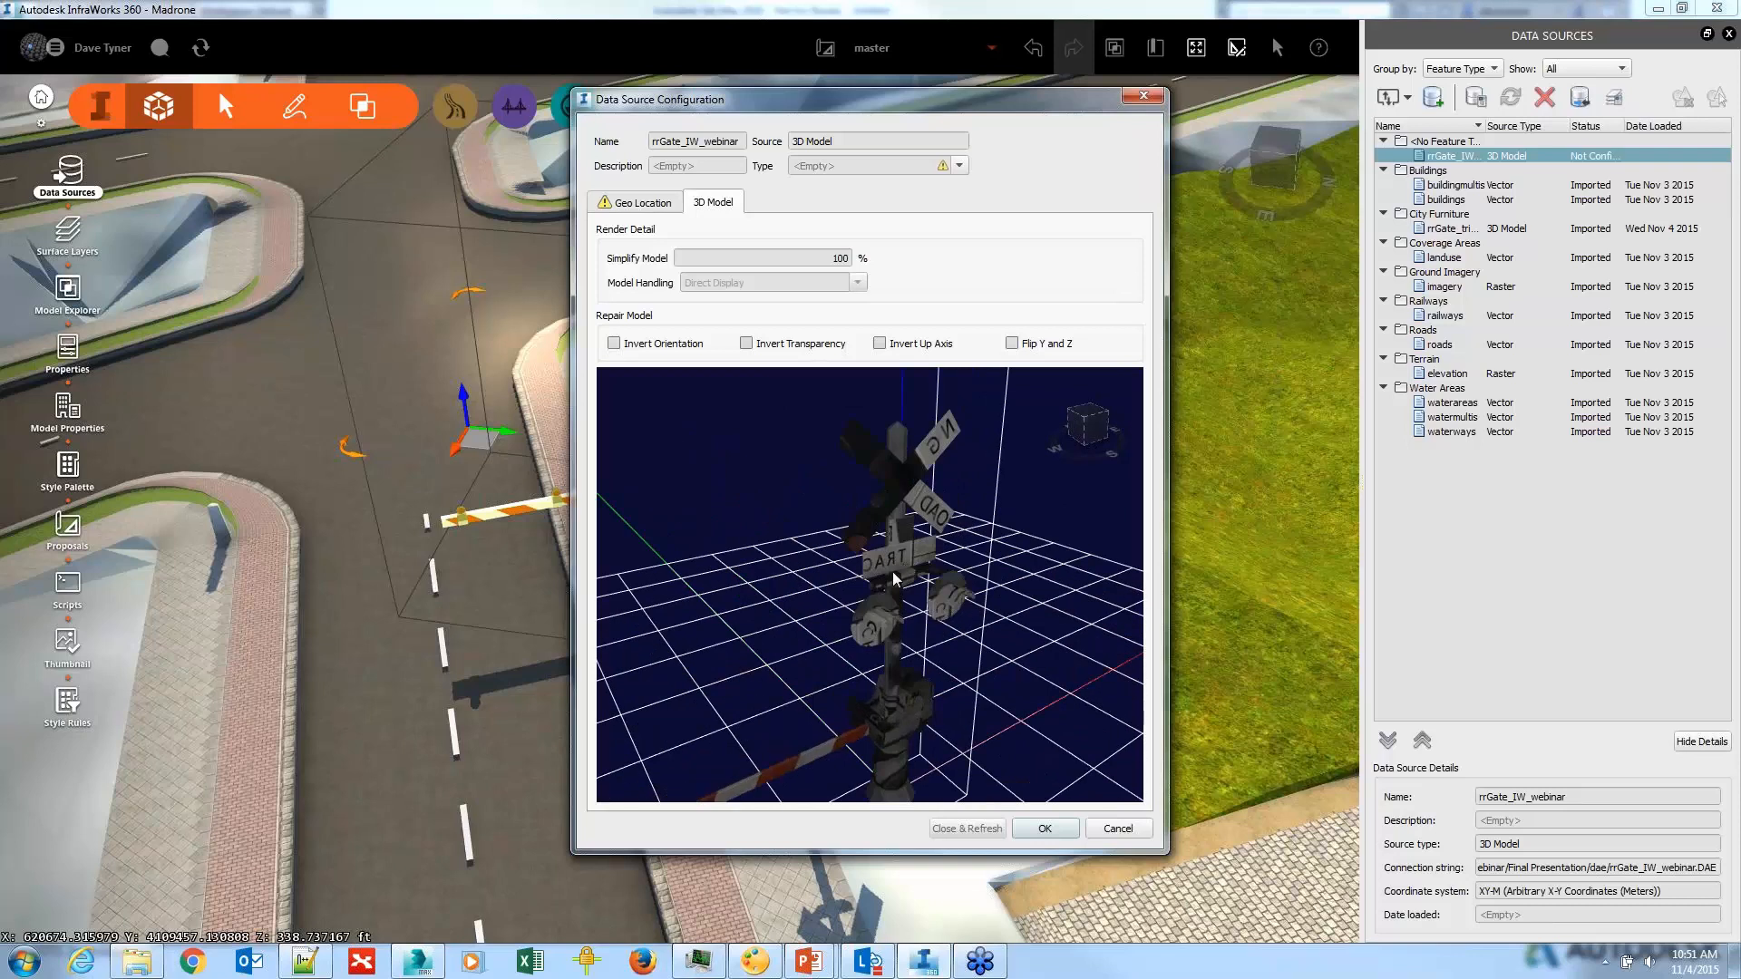
scroll(893, 632, down, 4)
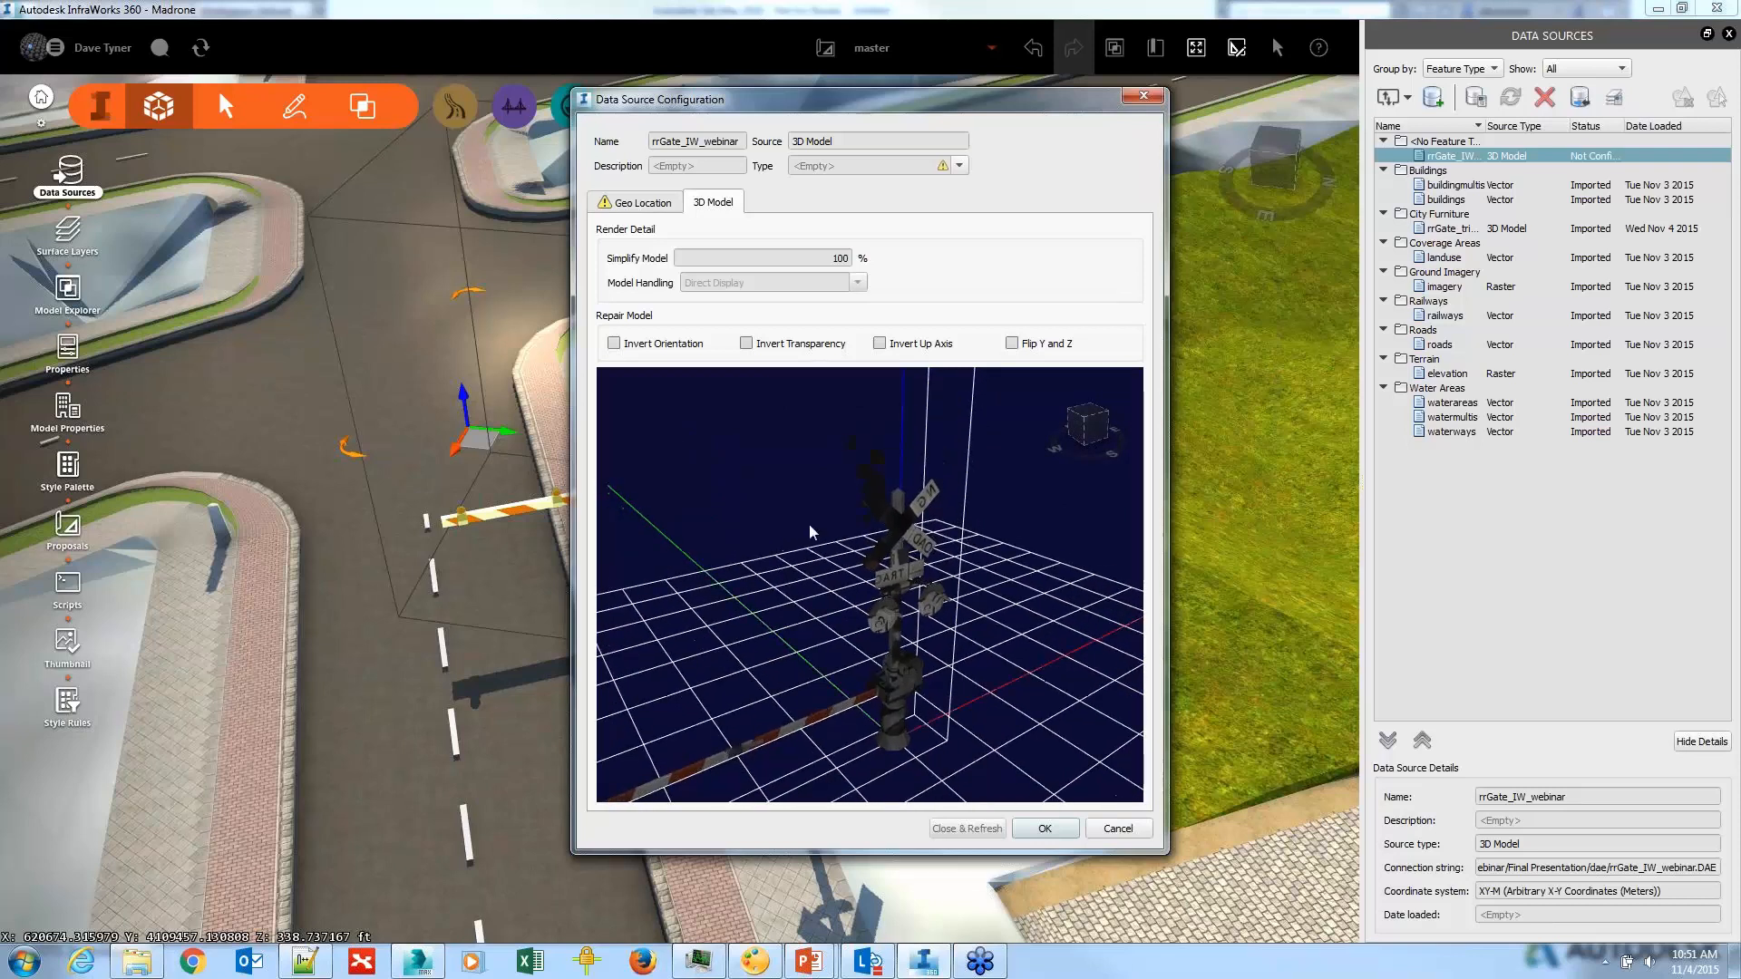
click(1107, 829)
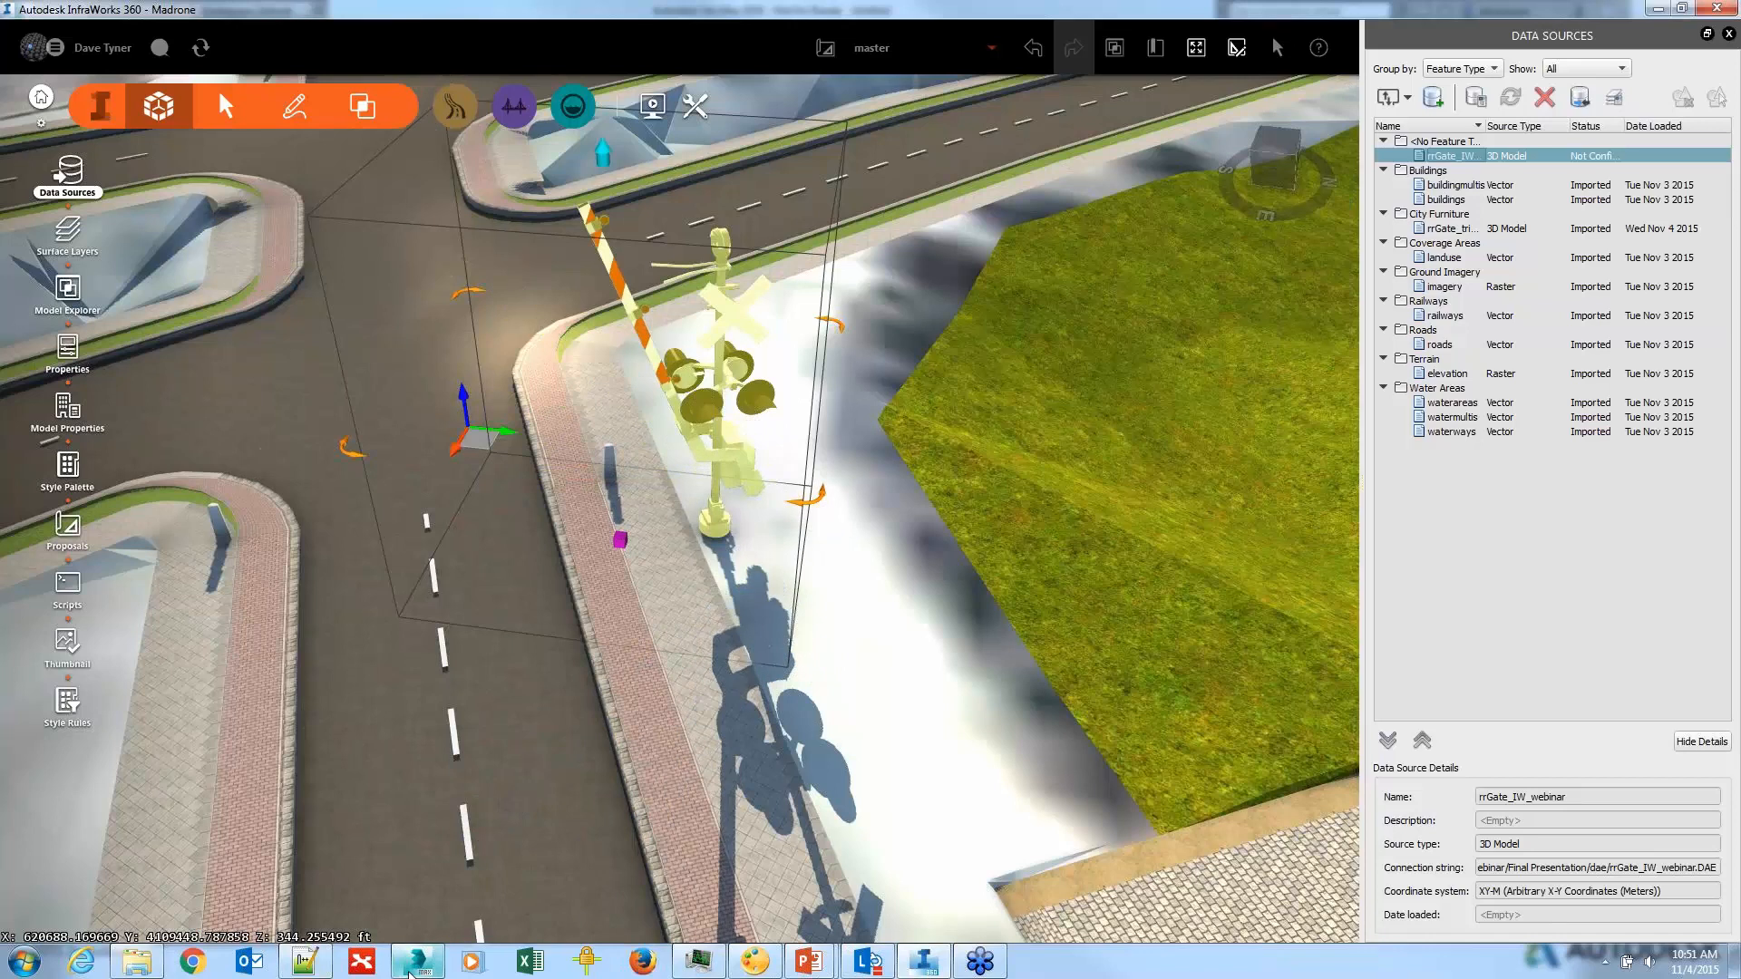
Step: In the rrGate_IW_webinar data source configuration, set the position to X 0, Y 0, Z 0 and the type to City Furniture
mouse_move(410, 975)
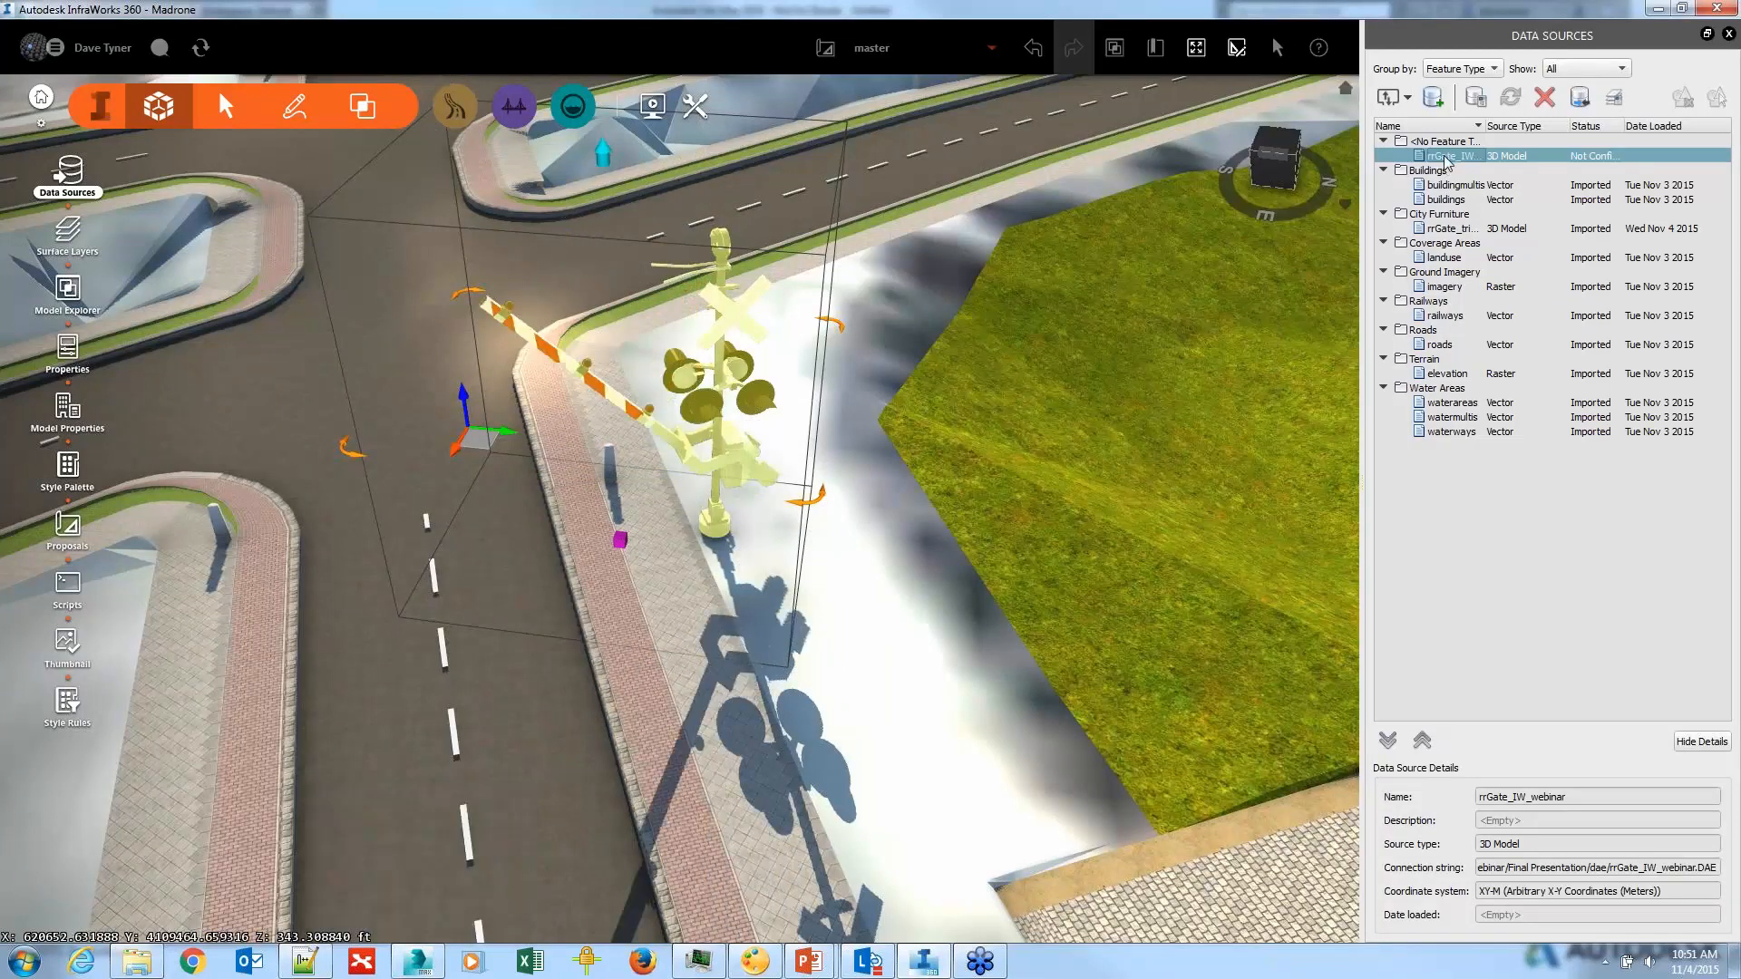
double_click(1447, 156)
click(679, 348)
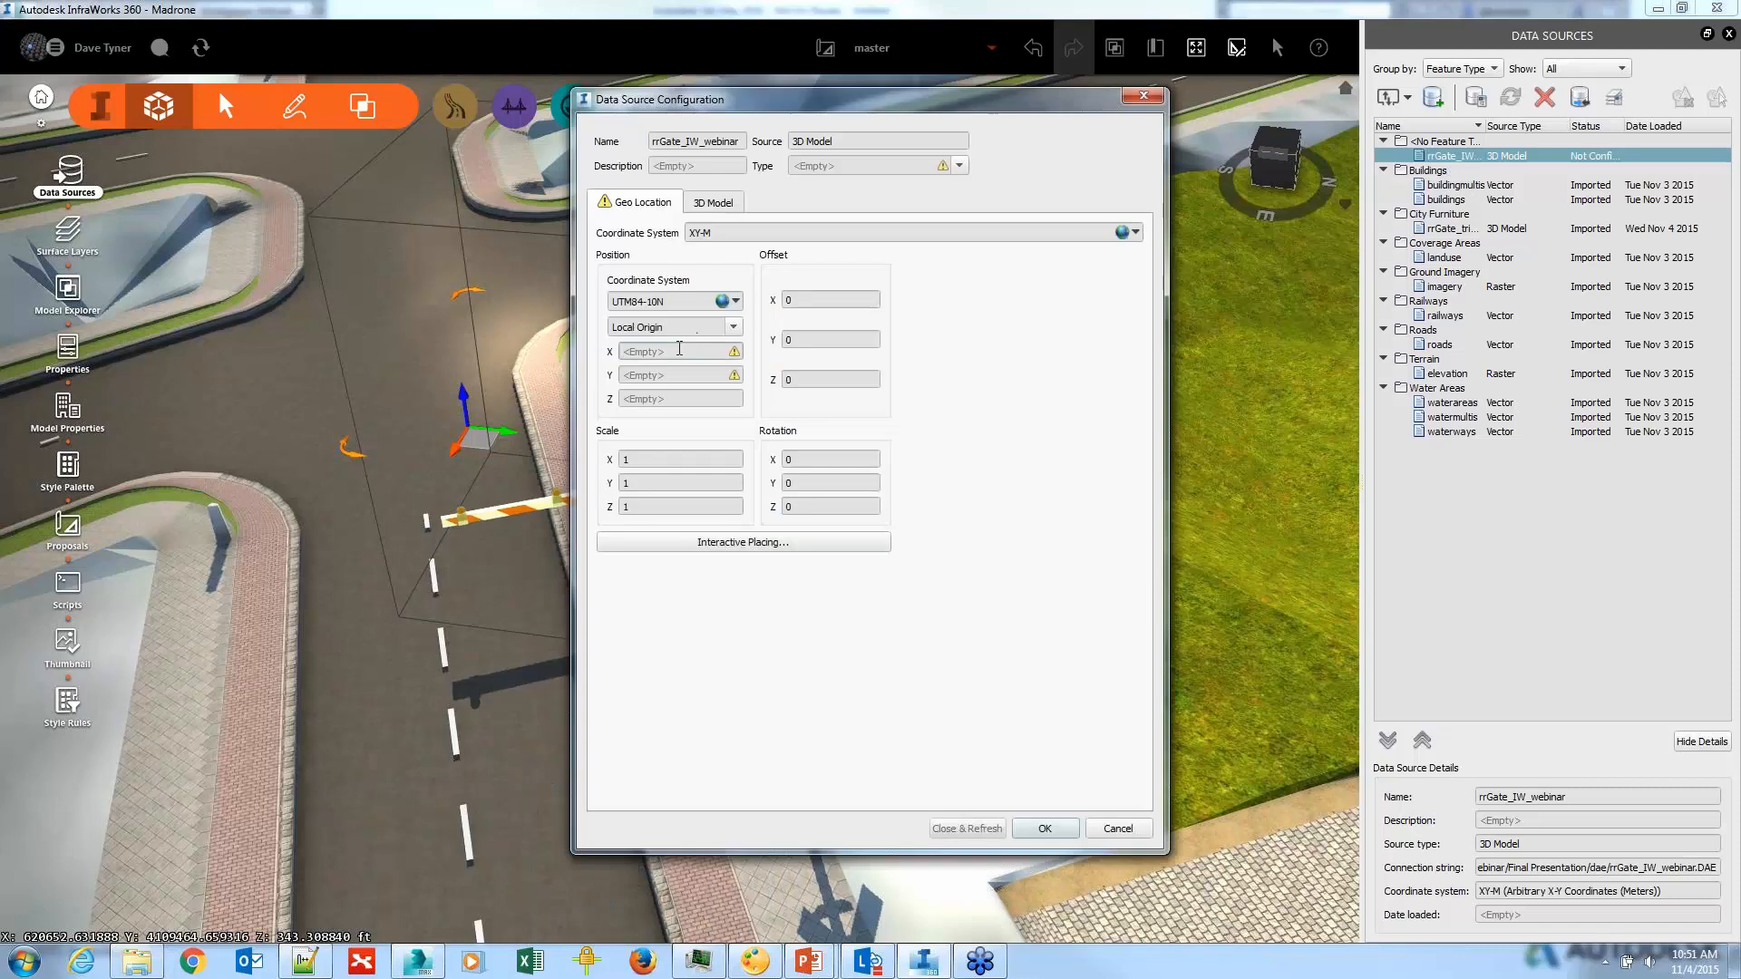
text(0)
key(Tab)
text(0)
key(Tab)
text(0)
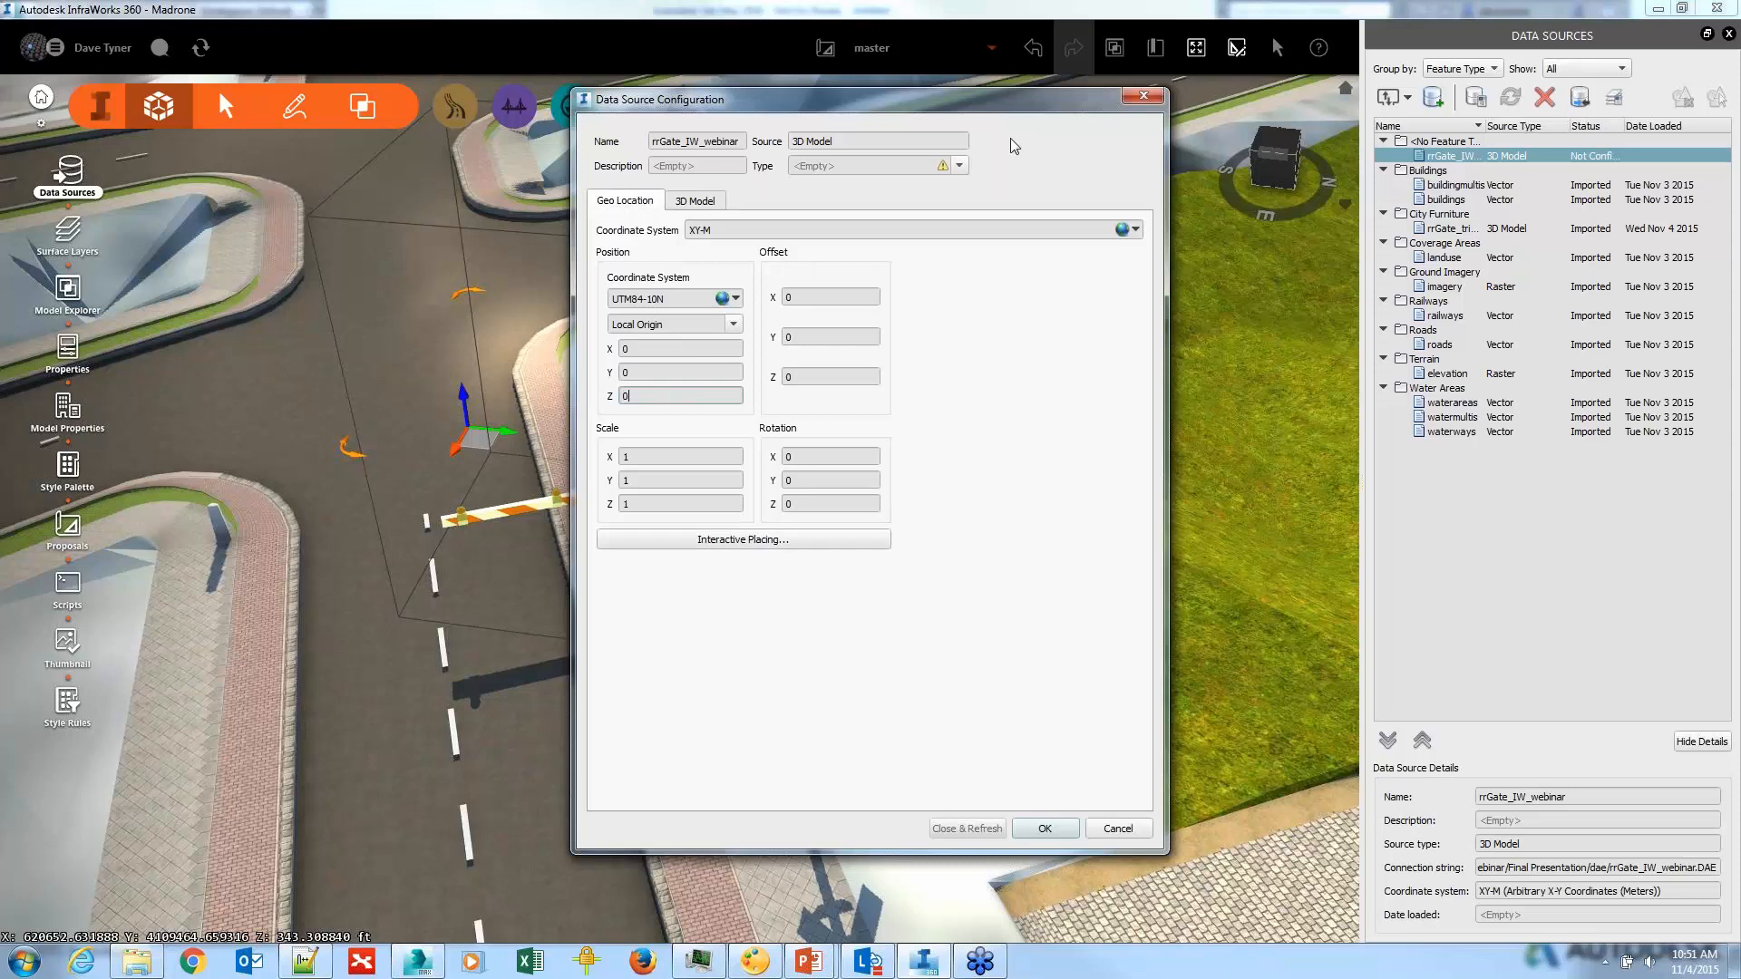
click(958, 165)
click(848, 210)
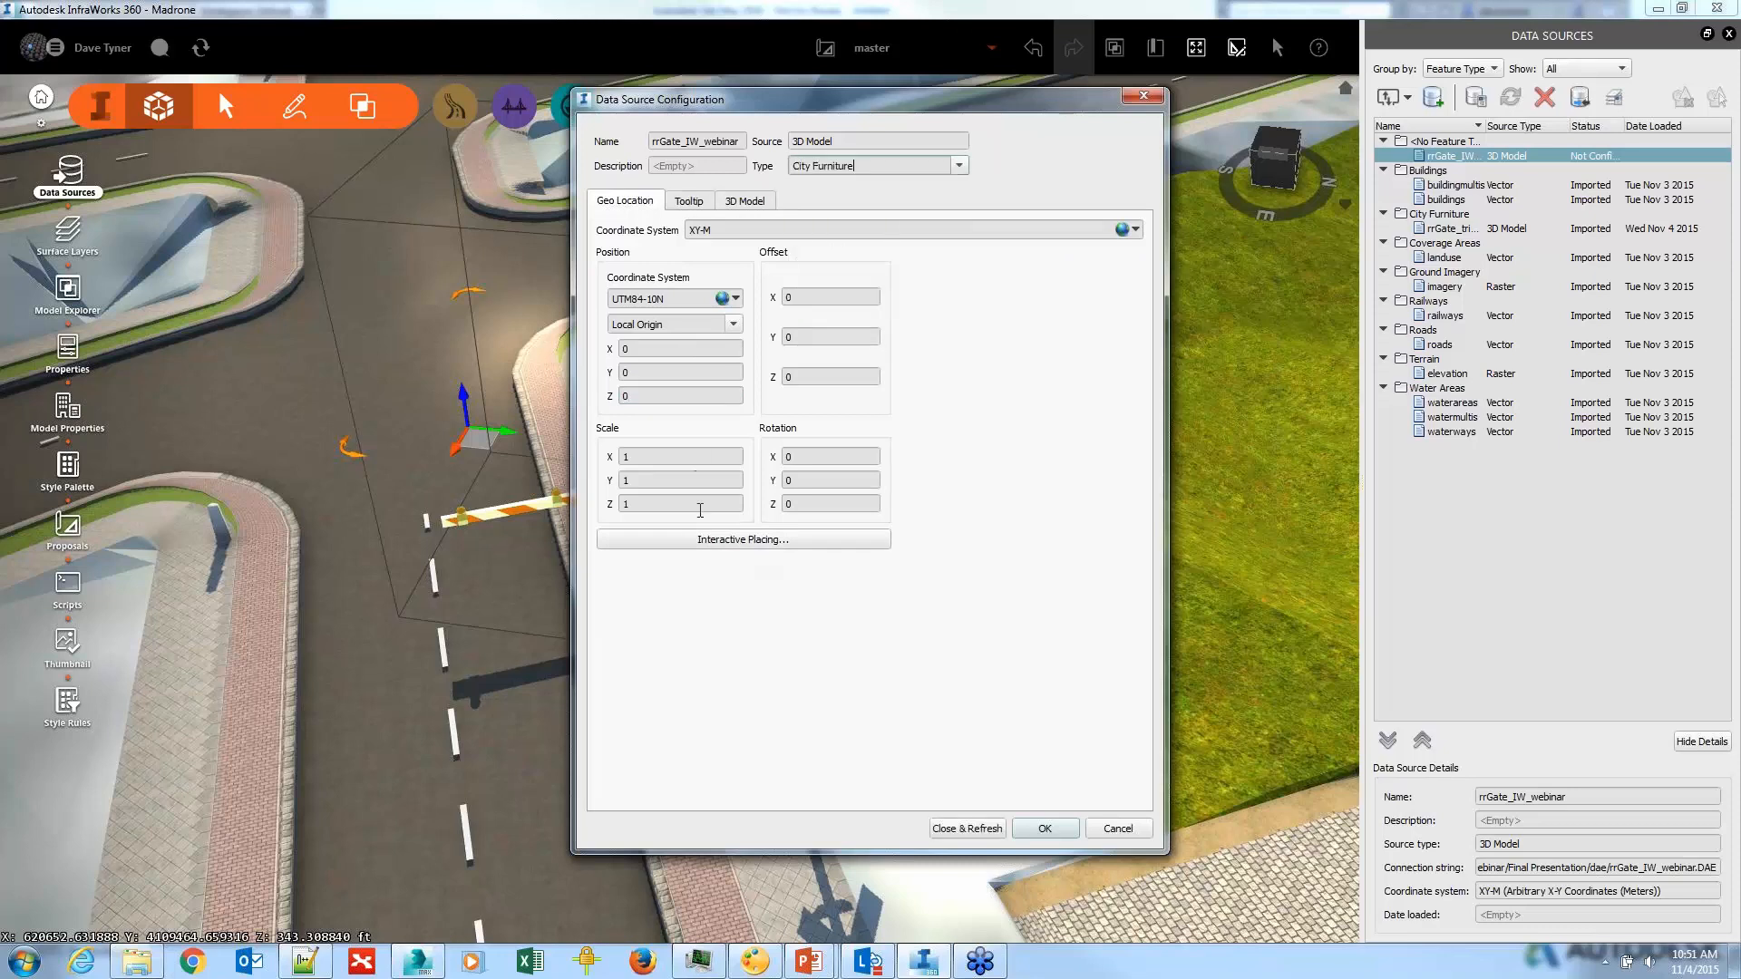
Step: Place the gate model interactively on the pale ground beside the existing gate and accept the configuration
click(712, 540)
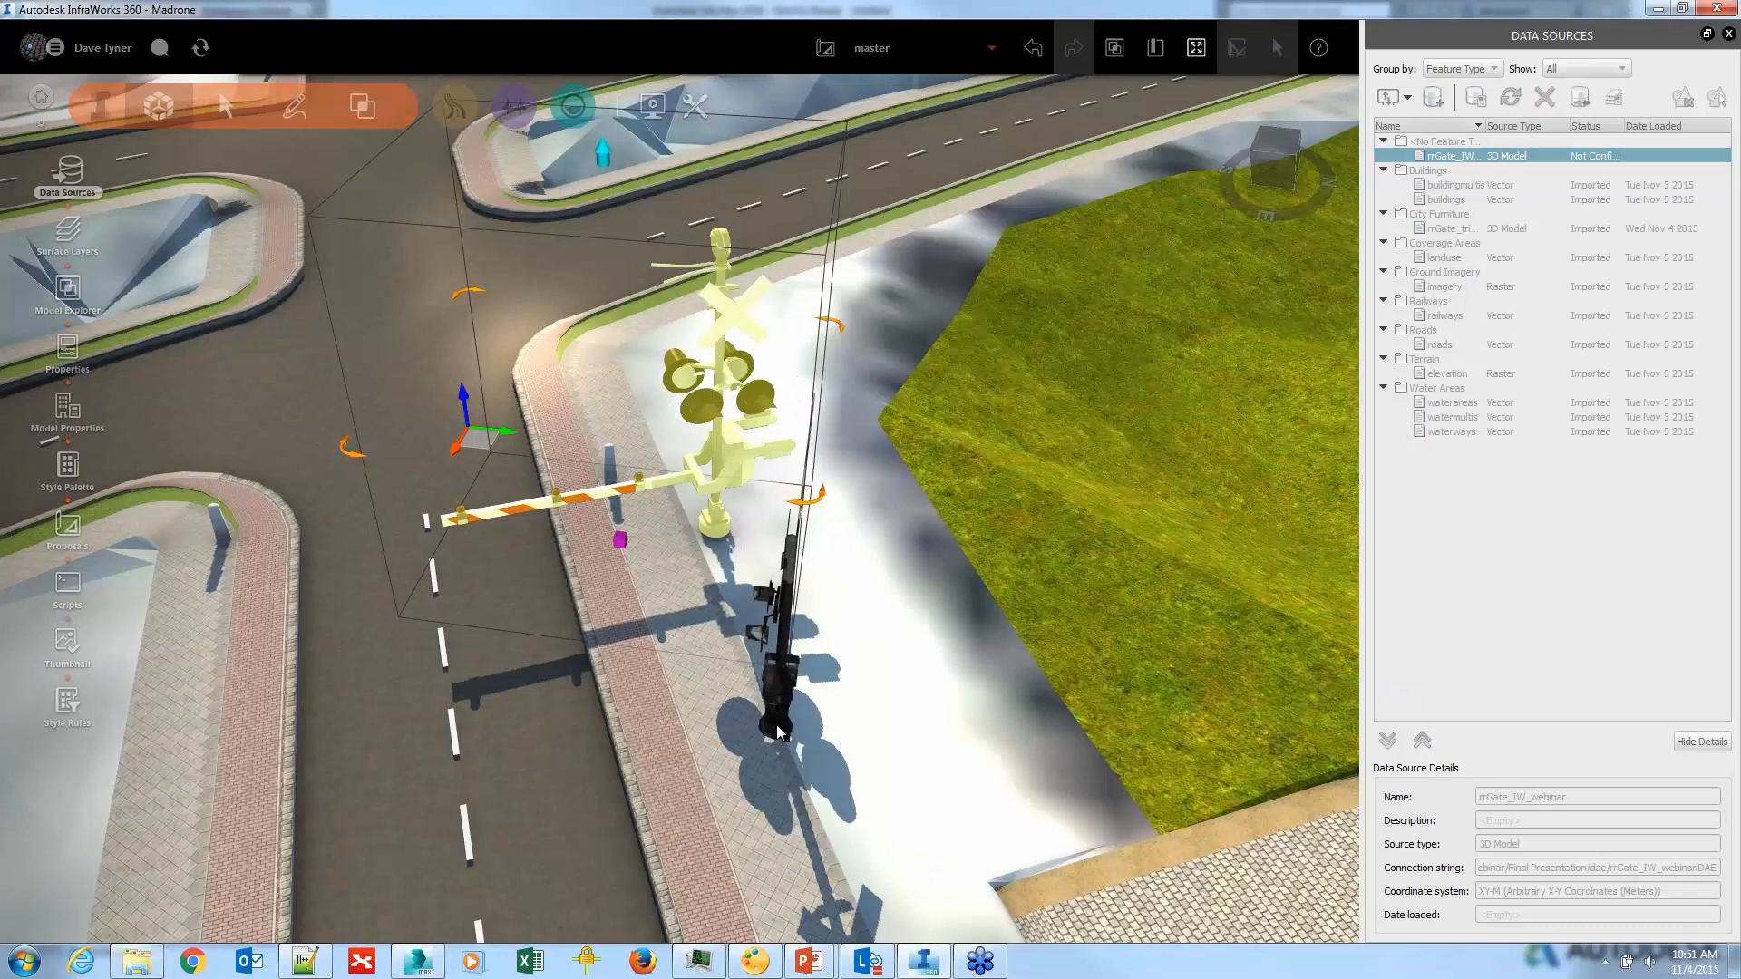
click(899, 567)
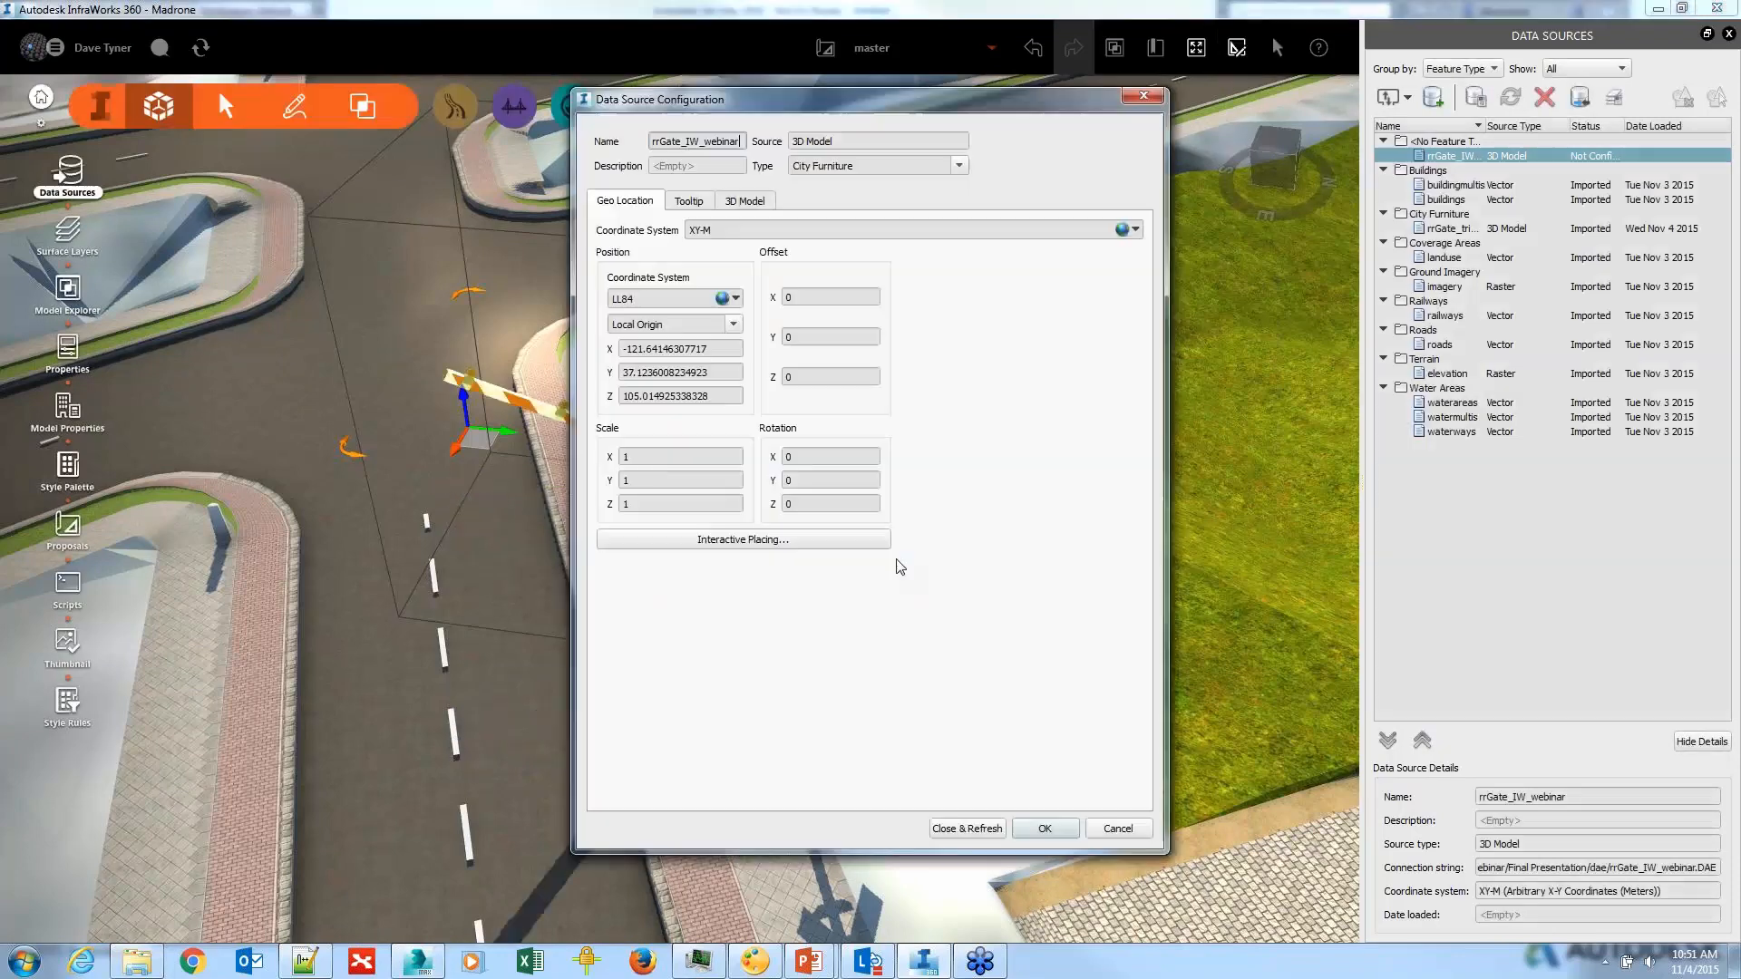
click(1043, 829)
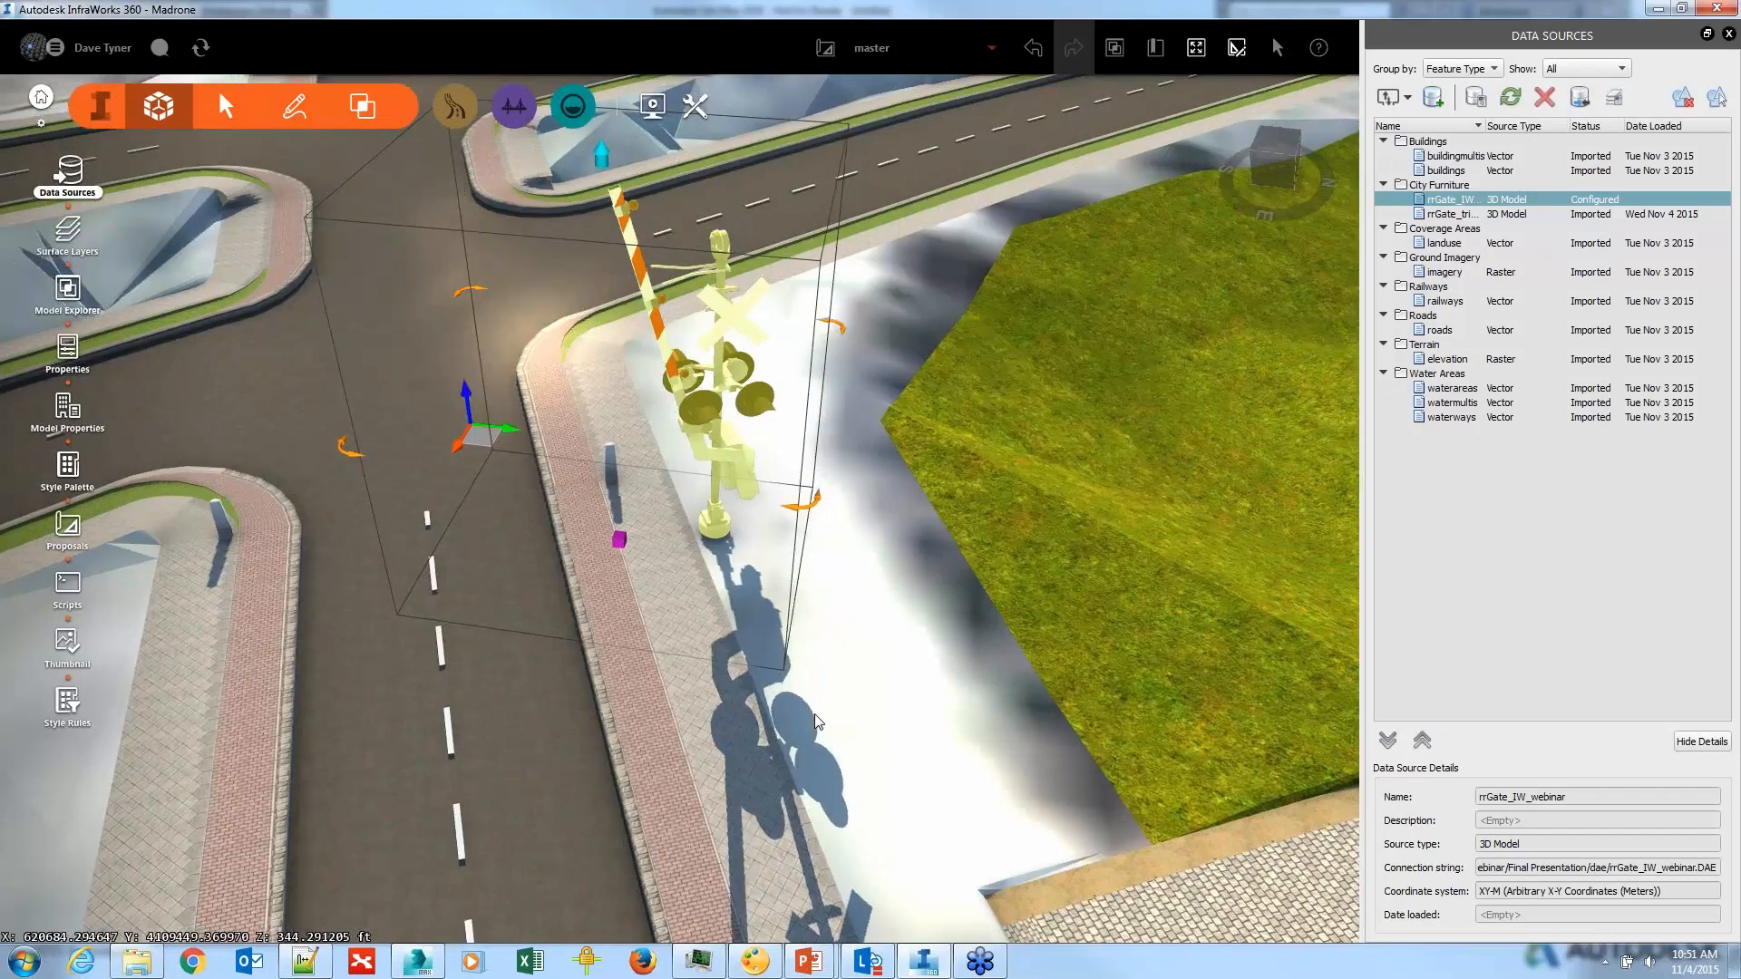
Step: Reconfigure rrGate_IW_webinar by placing it interactively near the sidewalk edge in front of the existing gate, and close and refresh
double_click(1448, 201)
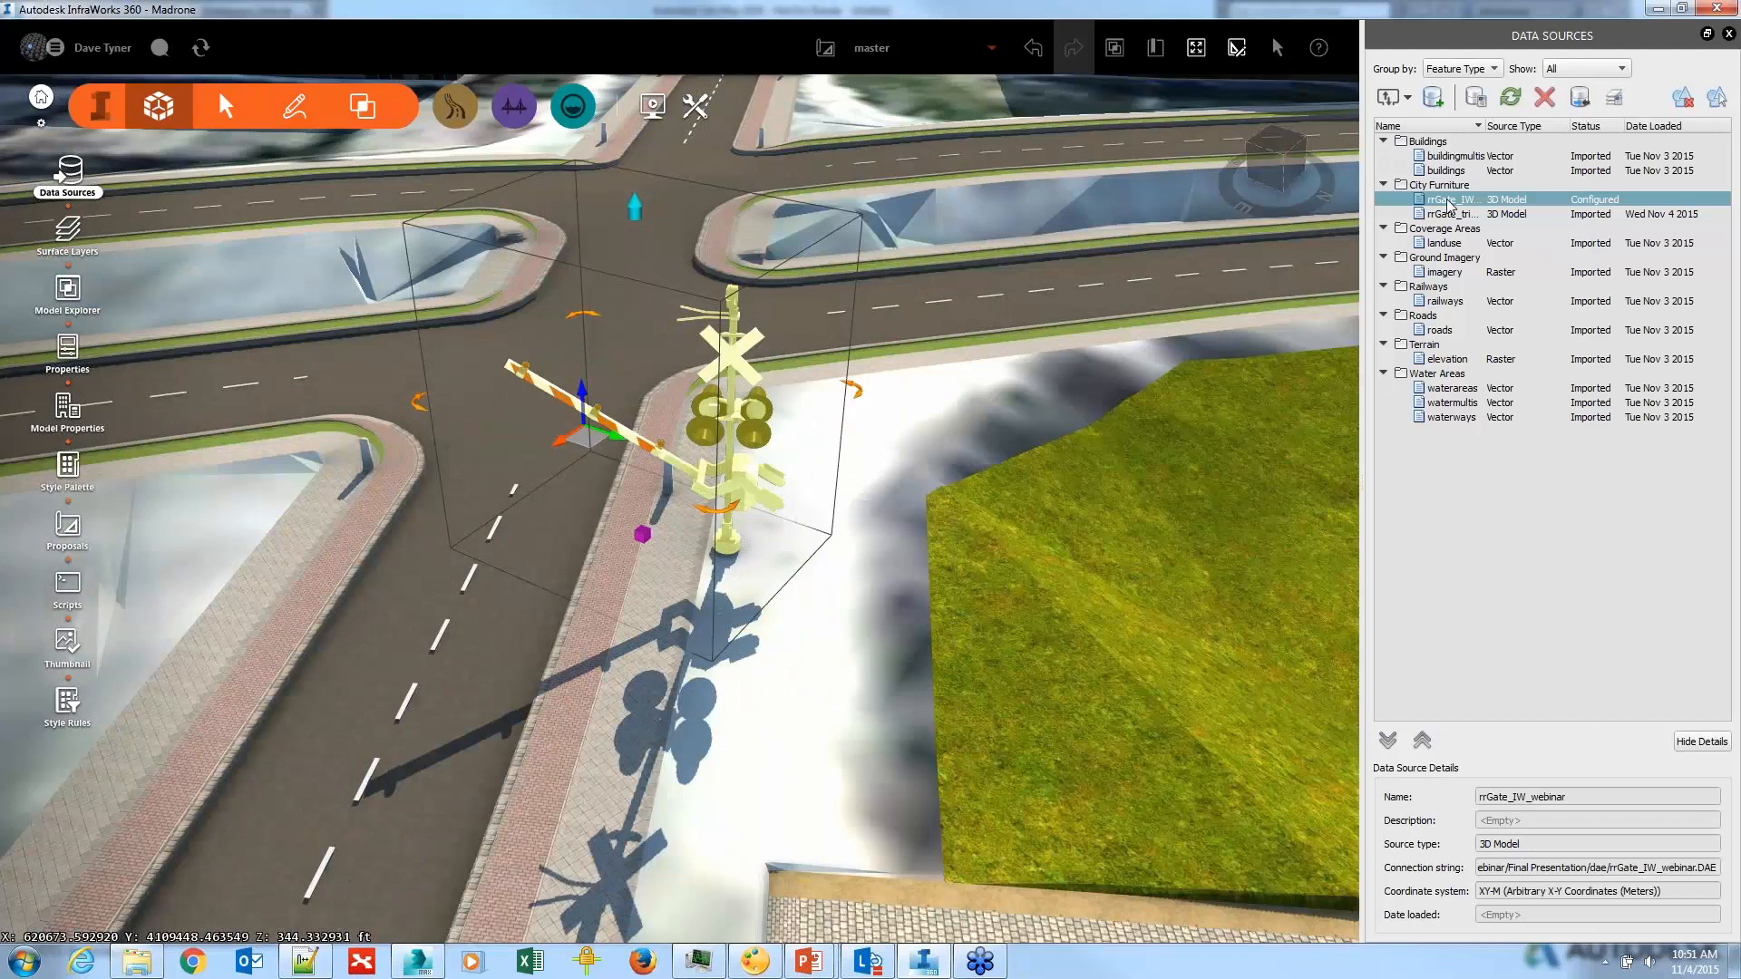
double_click(1448, 201)
click(789, 541)
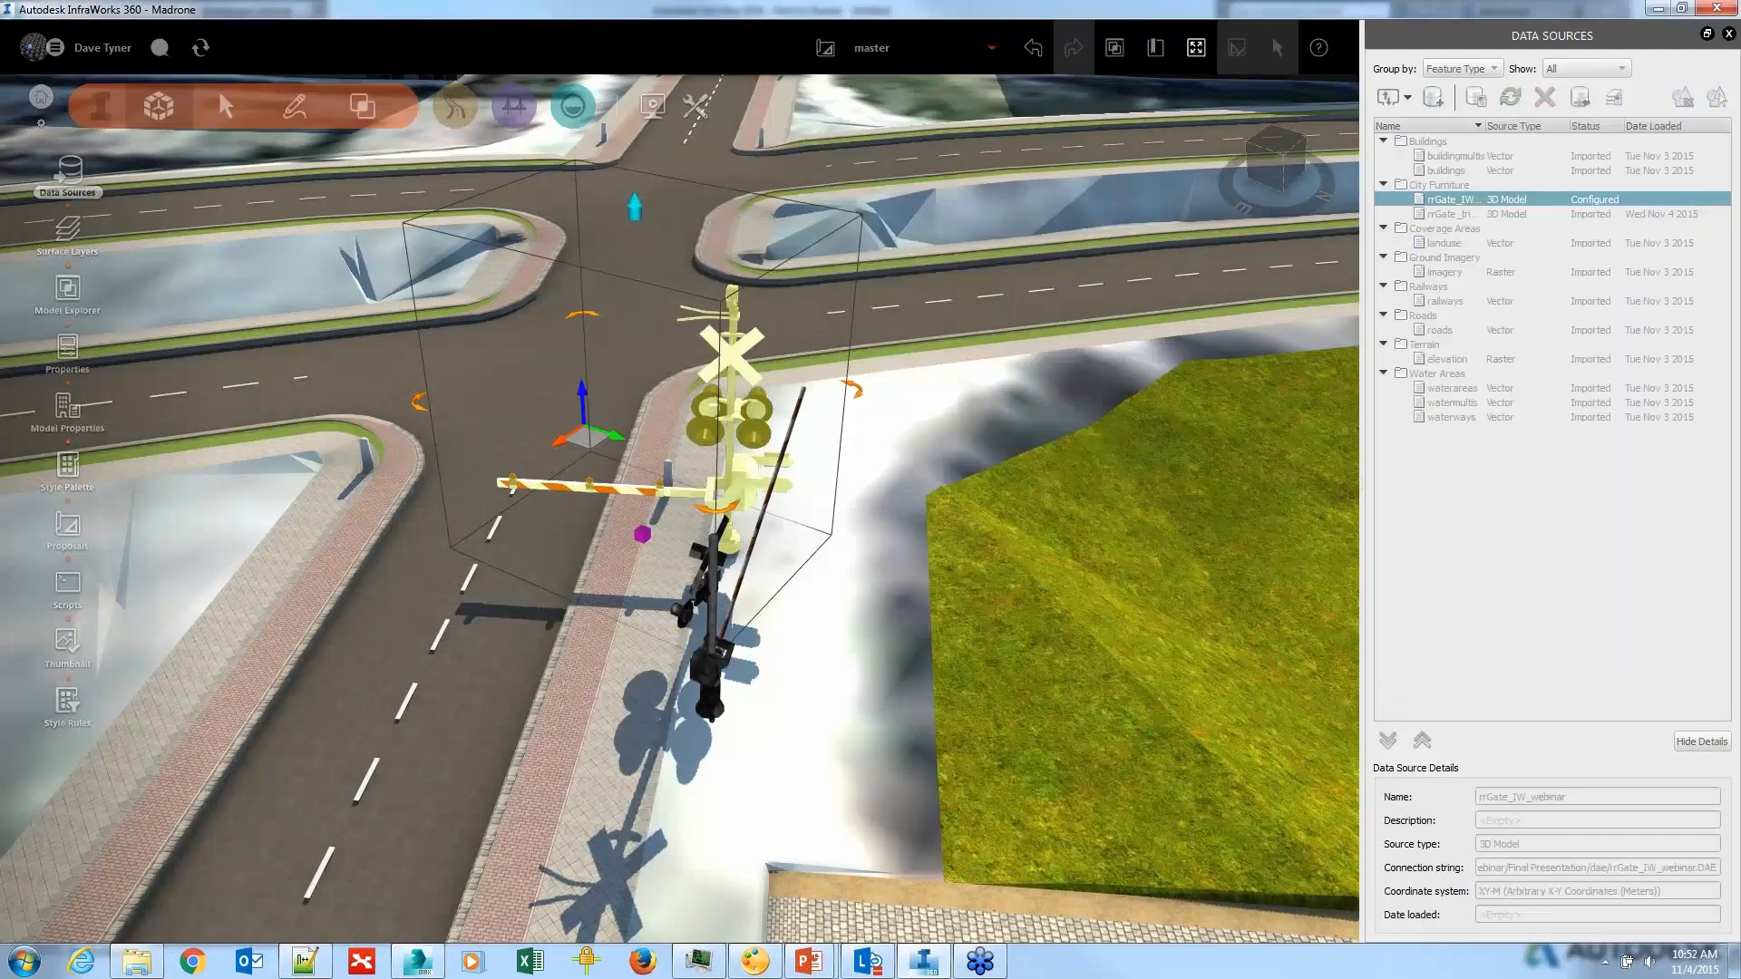
double_click(711, 711)
click(961, 830)
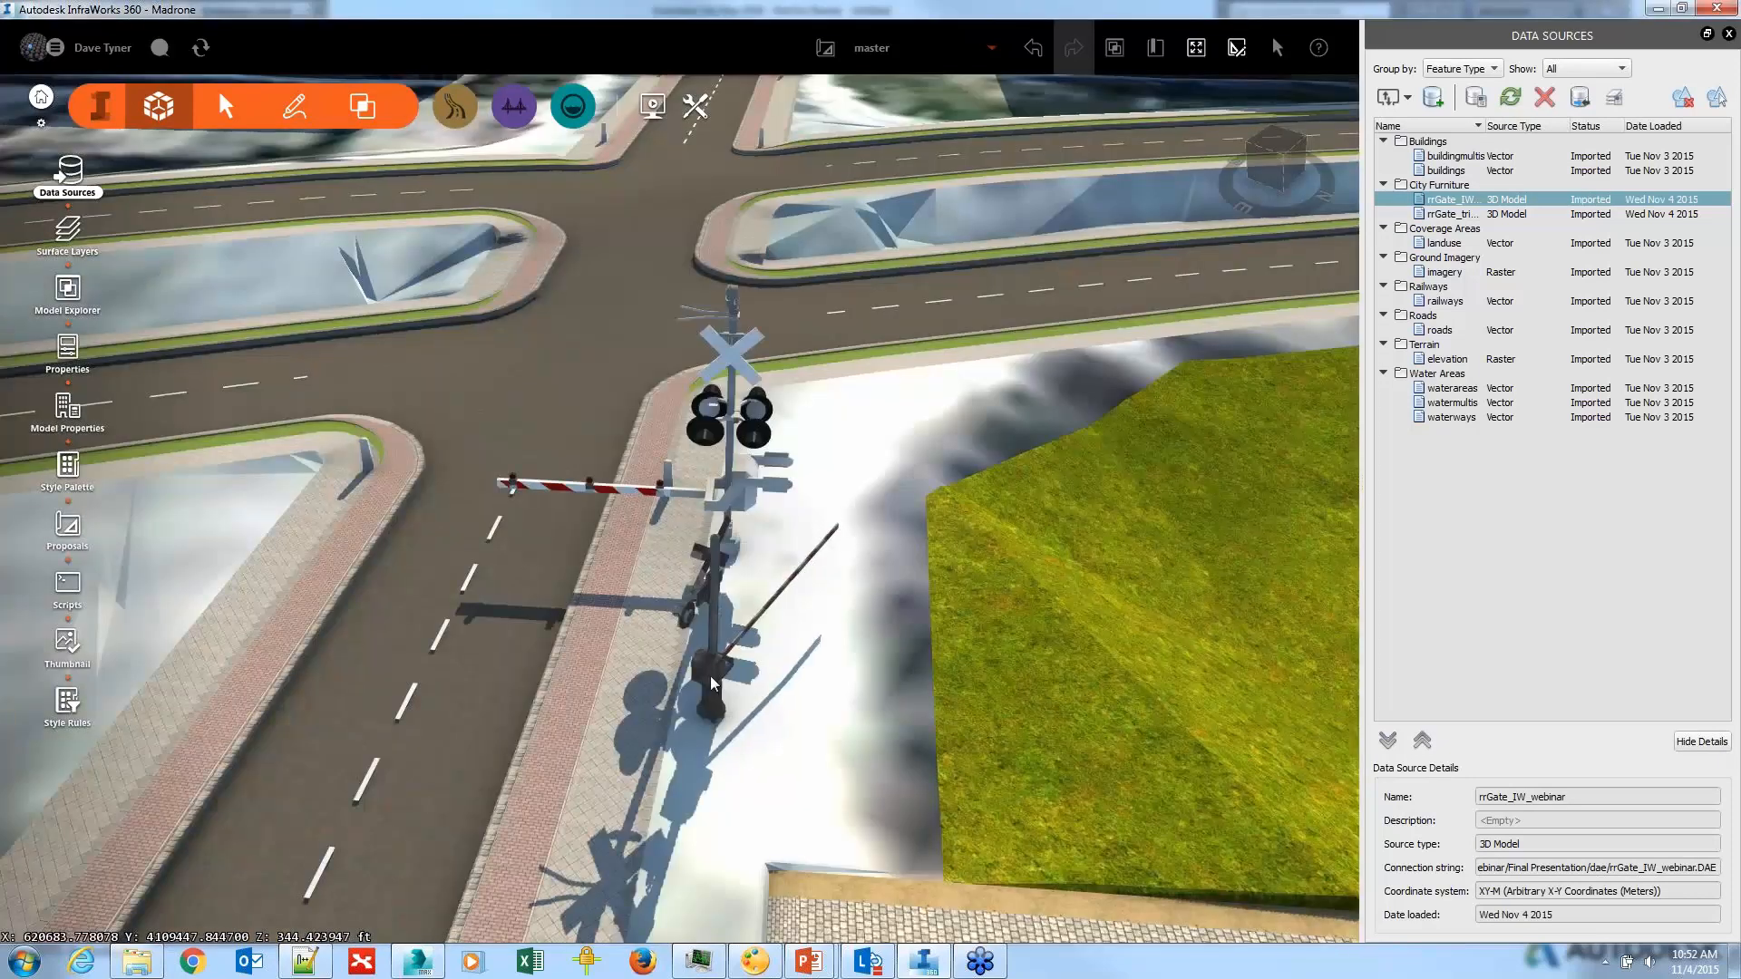
Step: Select the new gate, rotate it so its arm crosses the road, and move it in front of the existing gate
click(715, 673)
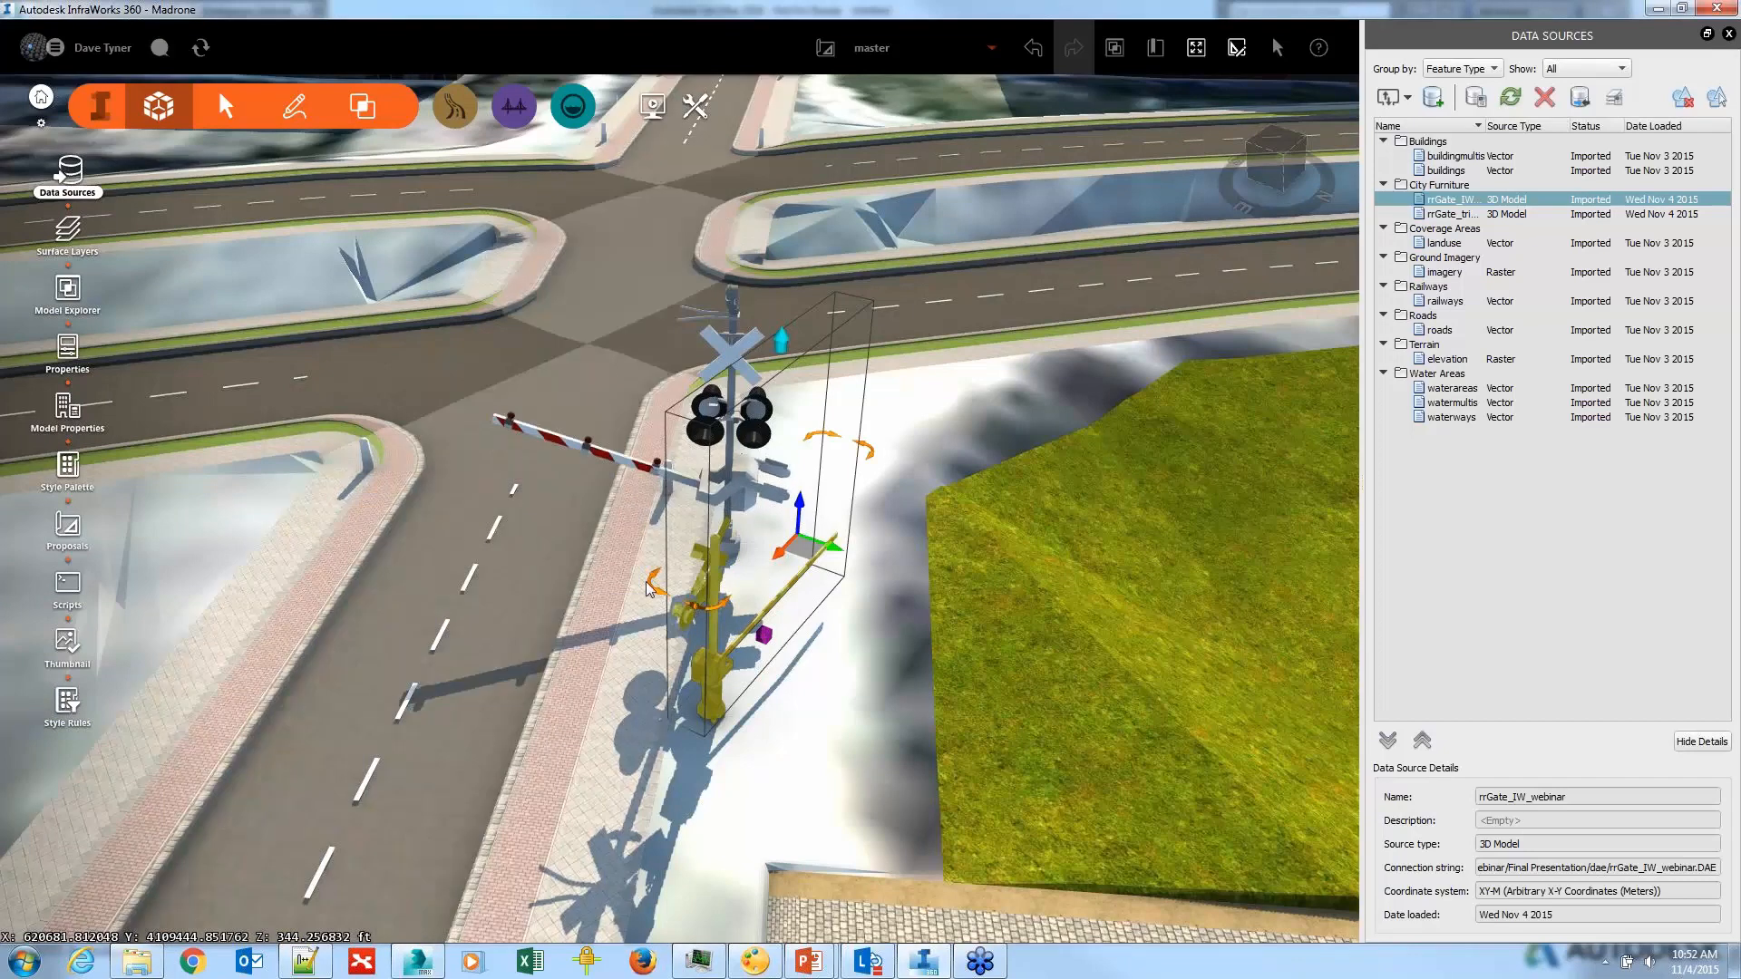
click(656, 582)
drag(656, 581, 852, 637)
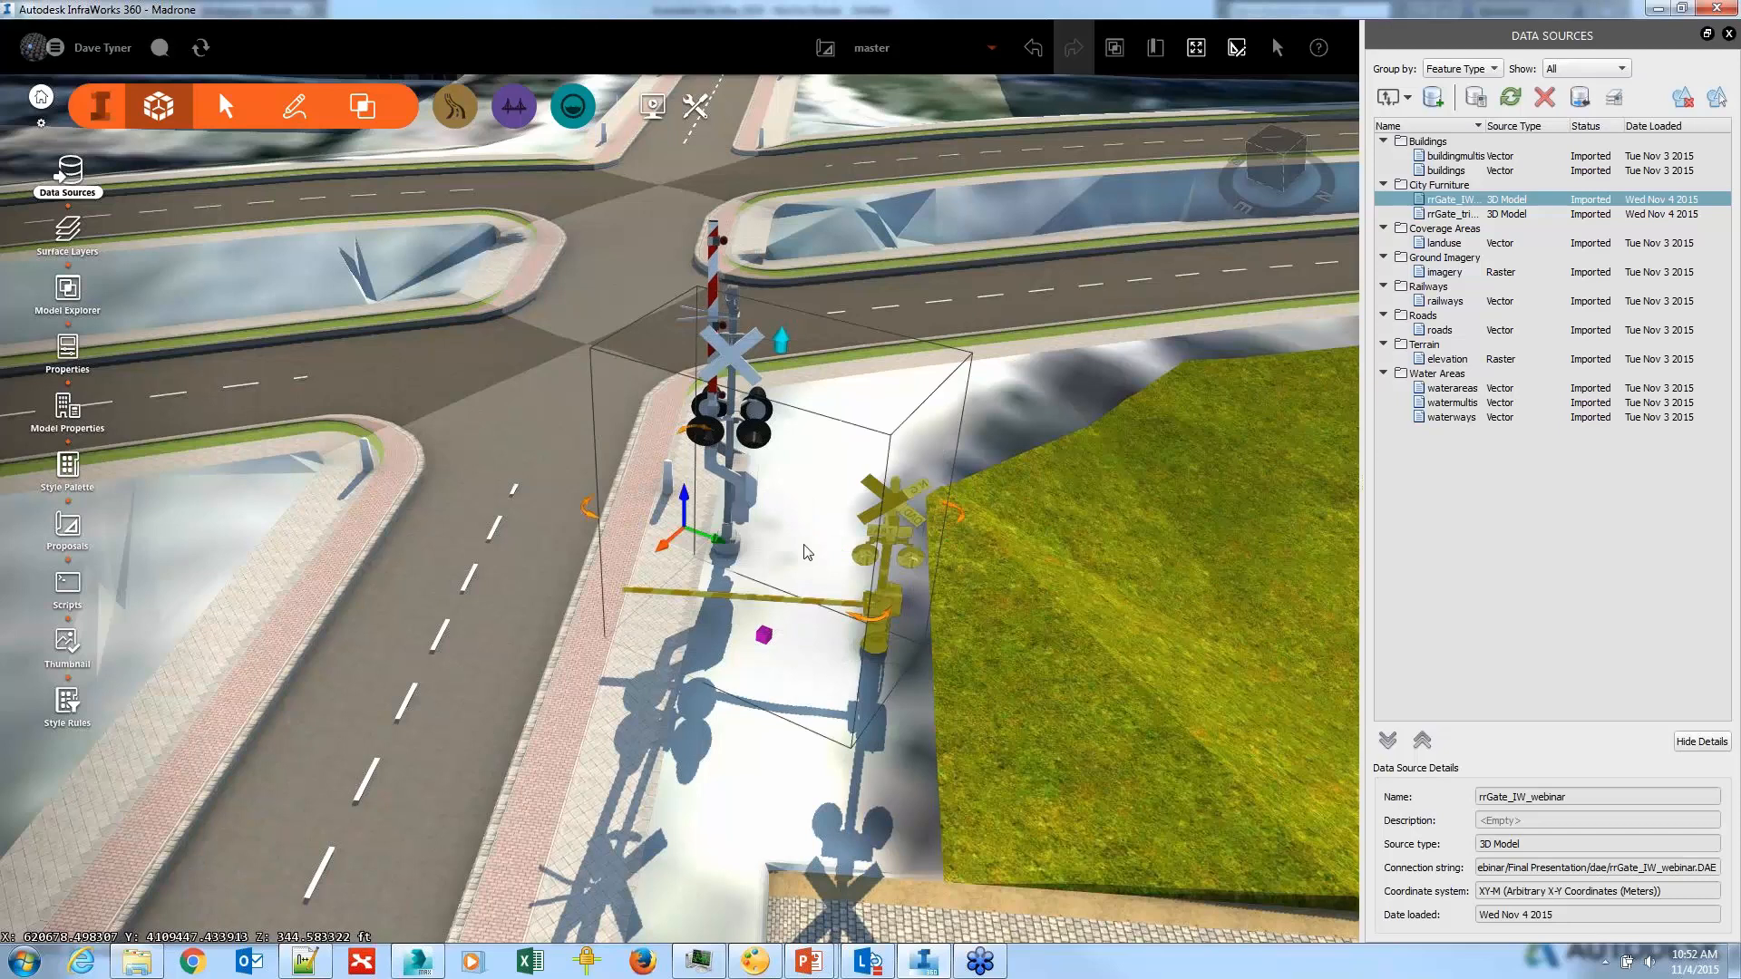
drag(687, 551, 559, 550)
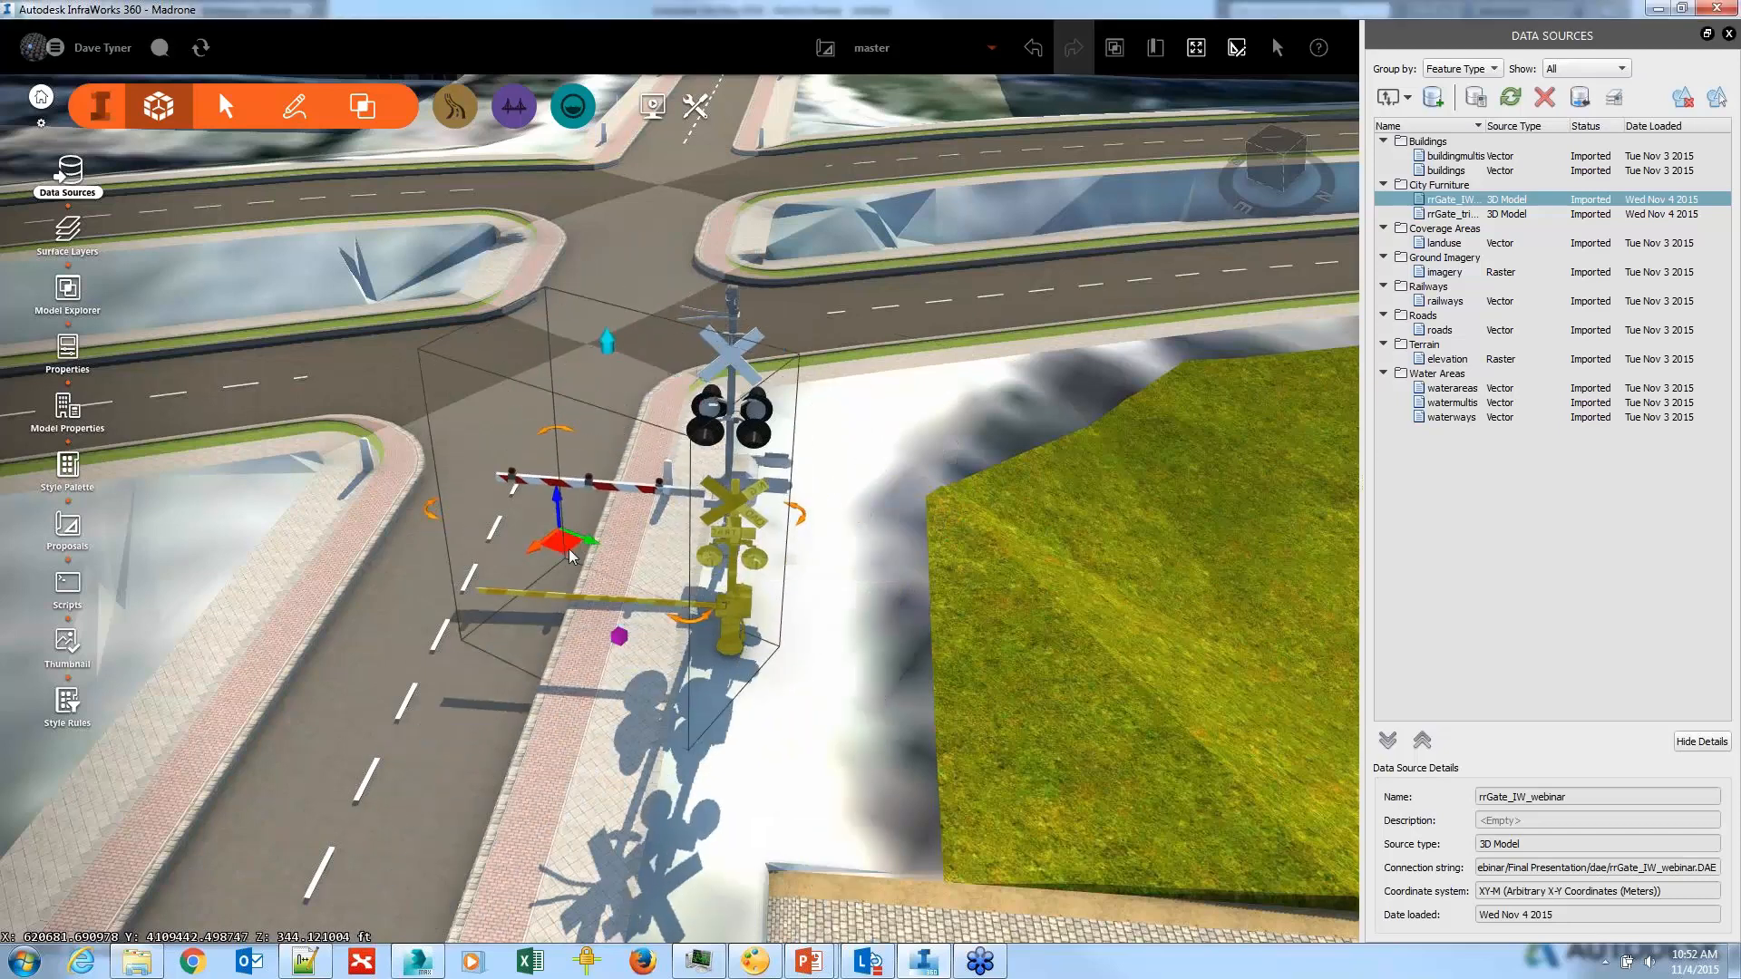
Step: Switch to 3ds Max and view the whole crossing gate model from the front
click(420, 961)
click(960, 634)
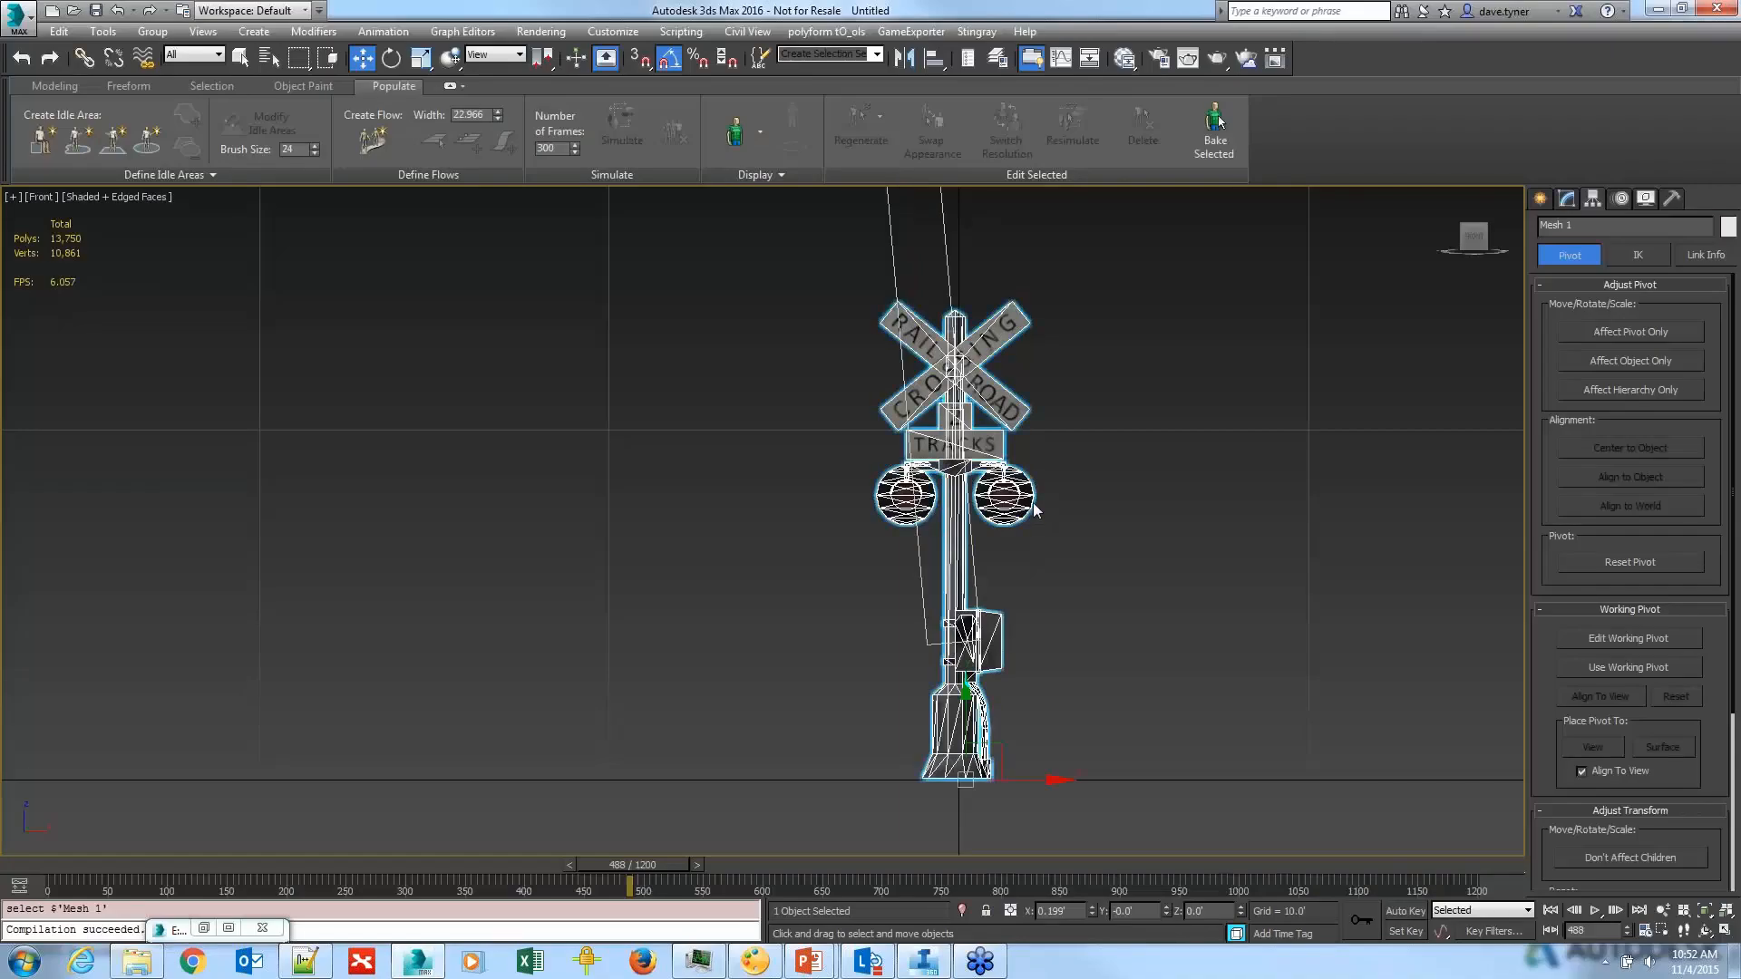
scroll(1139, 455, down, 5)
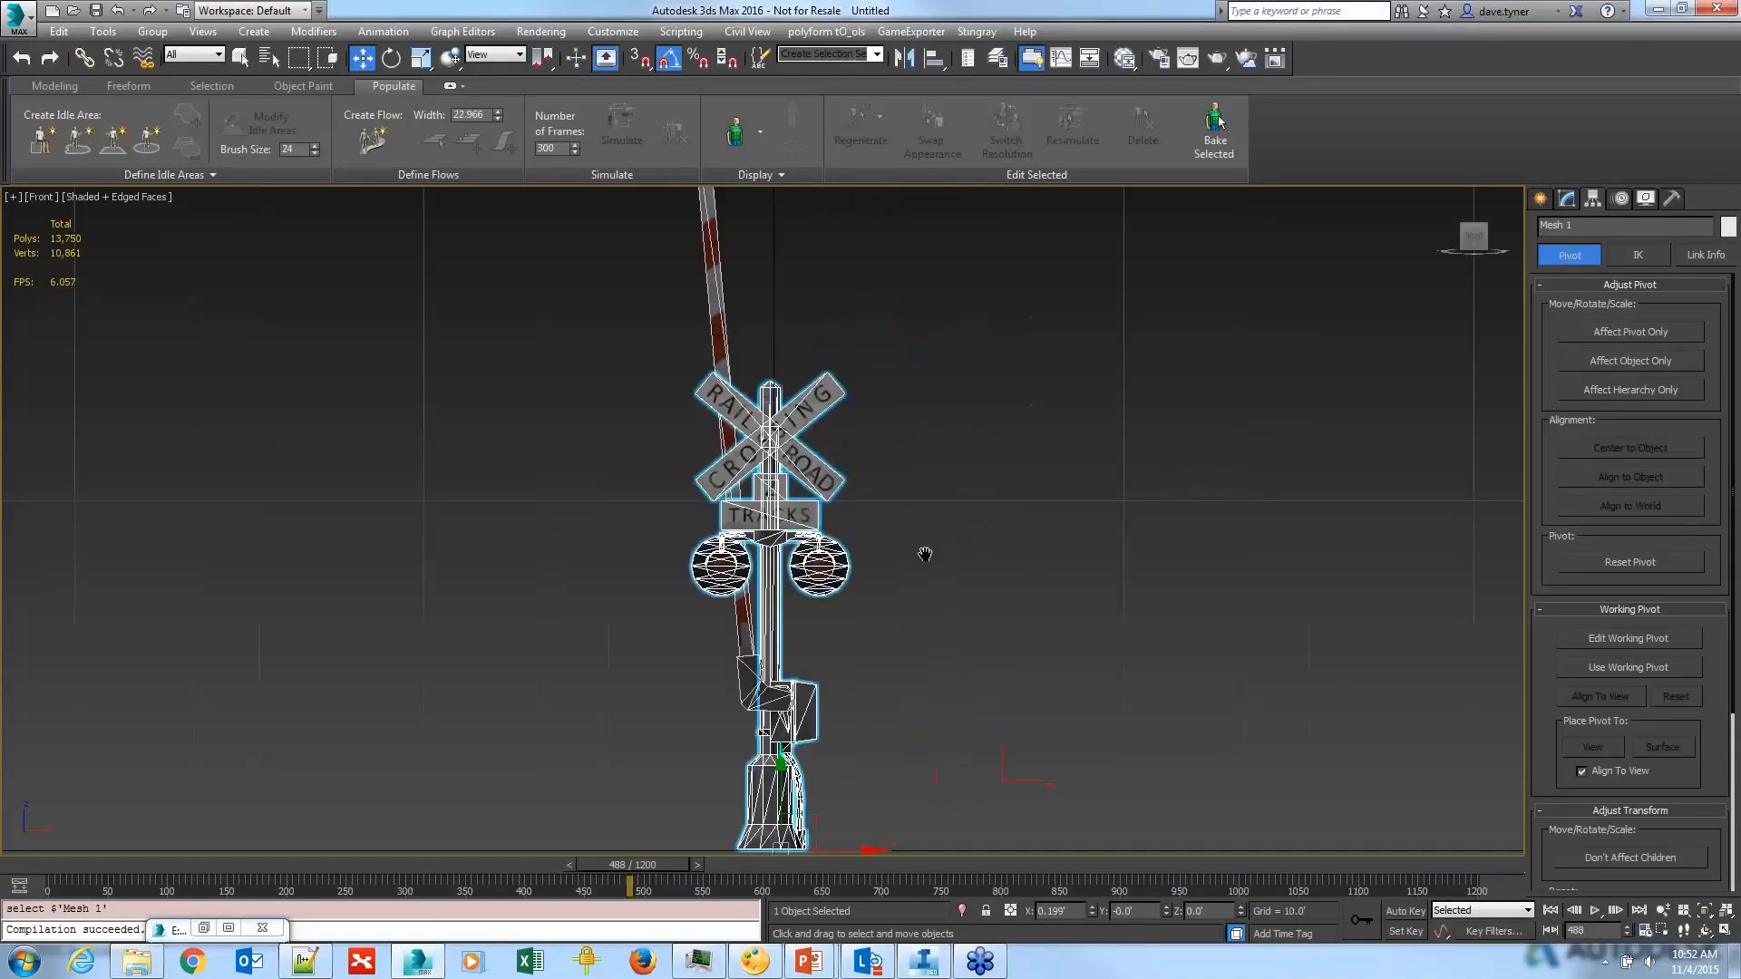
scroll(924, 542, up, 5)
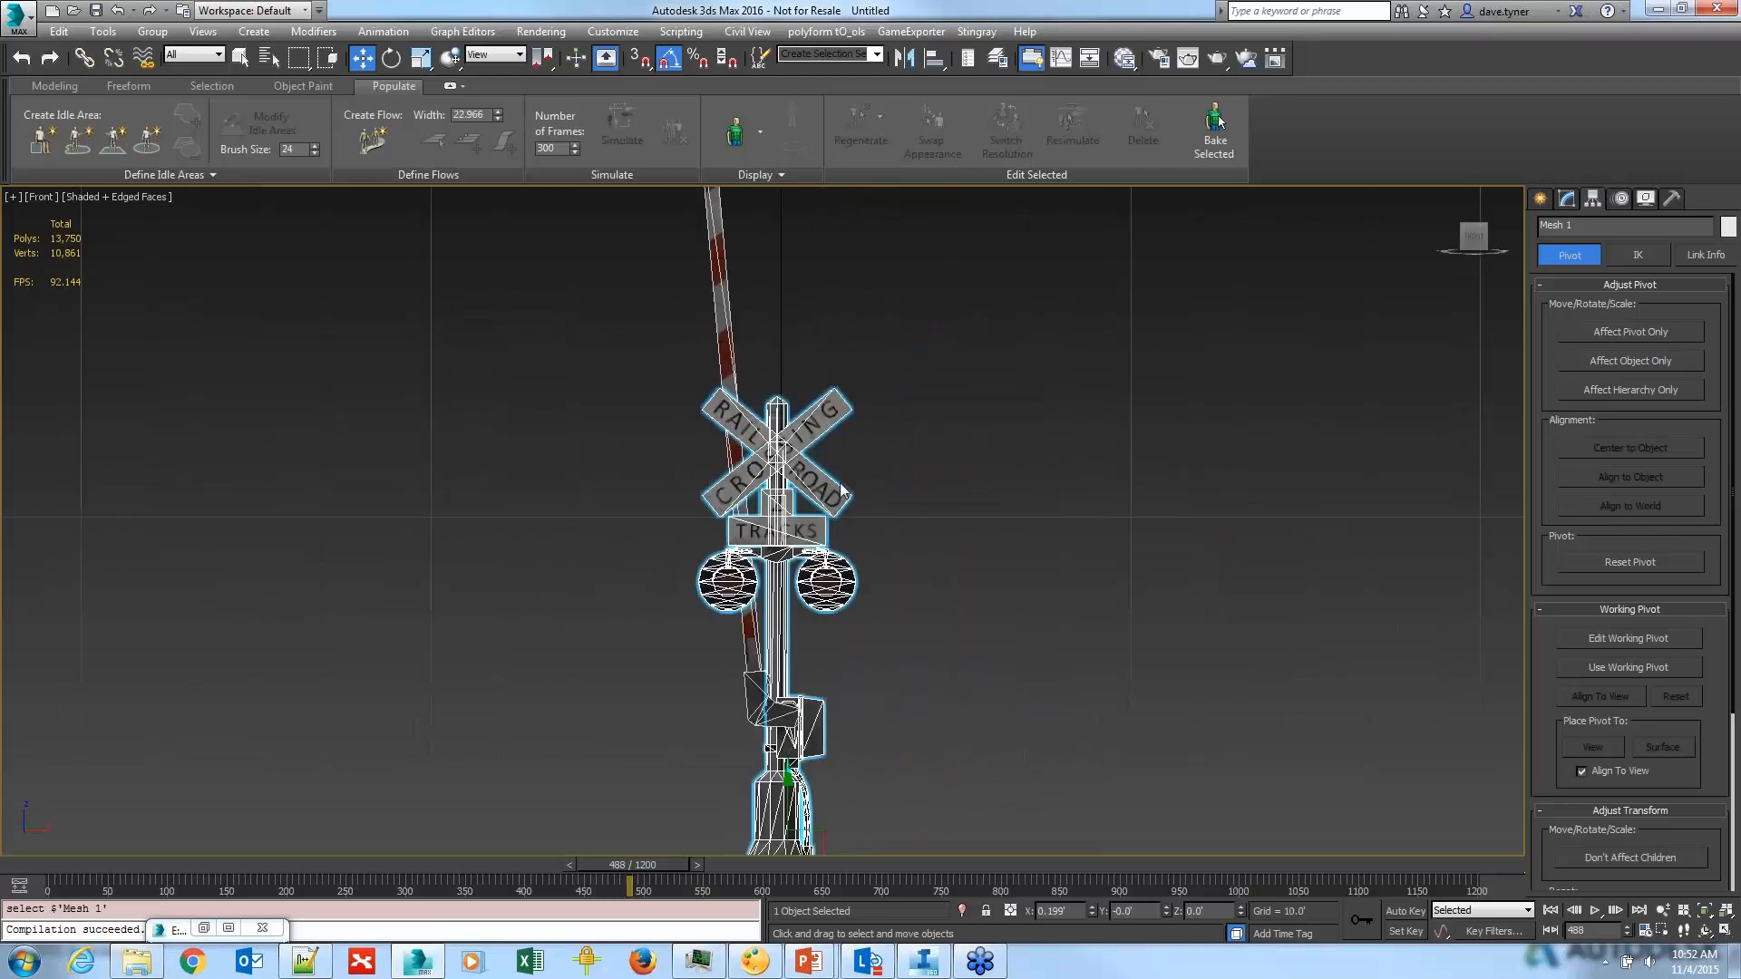
click(25, 26)
click(617, 410)
Step: Switch back to InfraWorks and examine the two animated gates beside the road from a slightly different angle
click(922, 963)
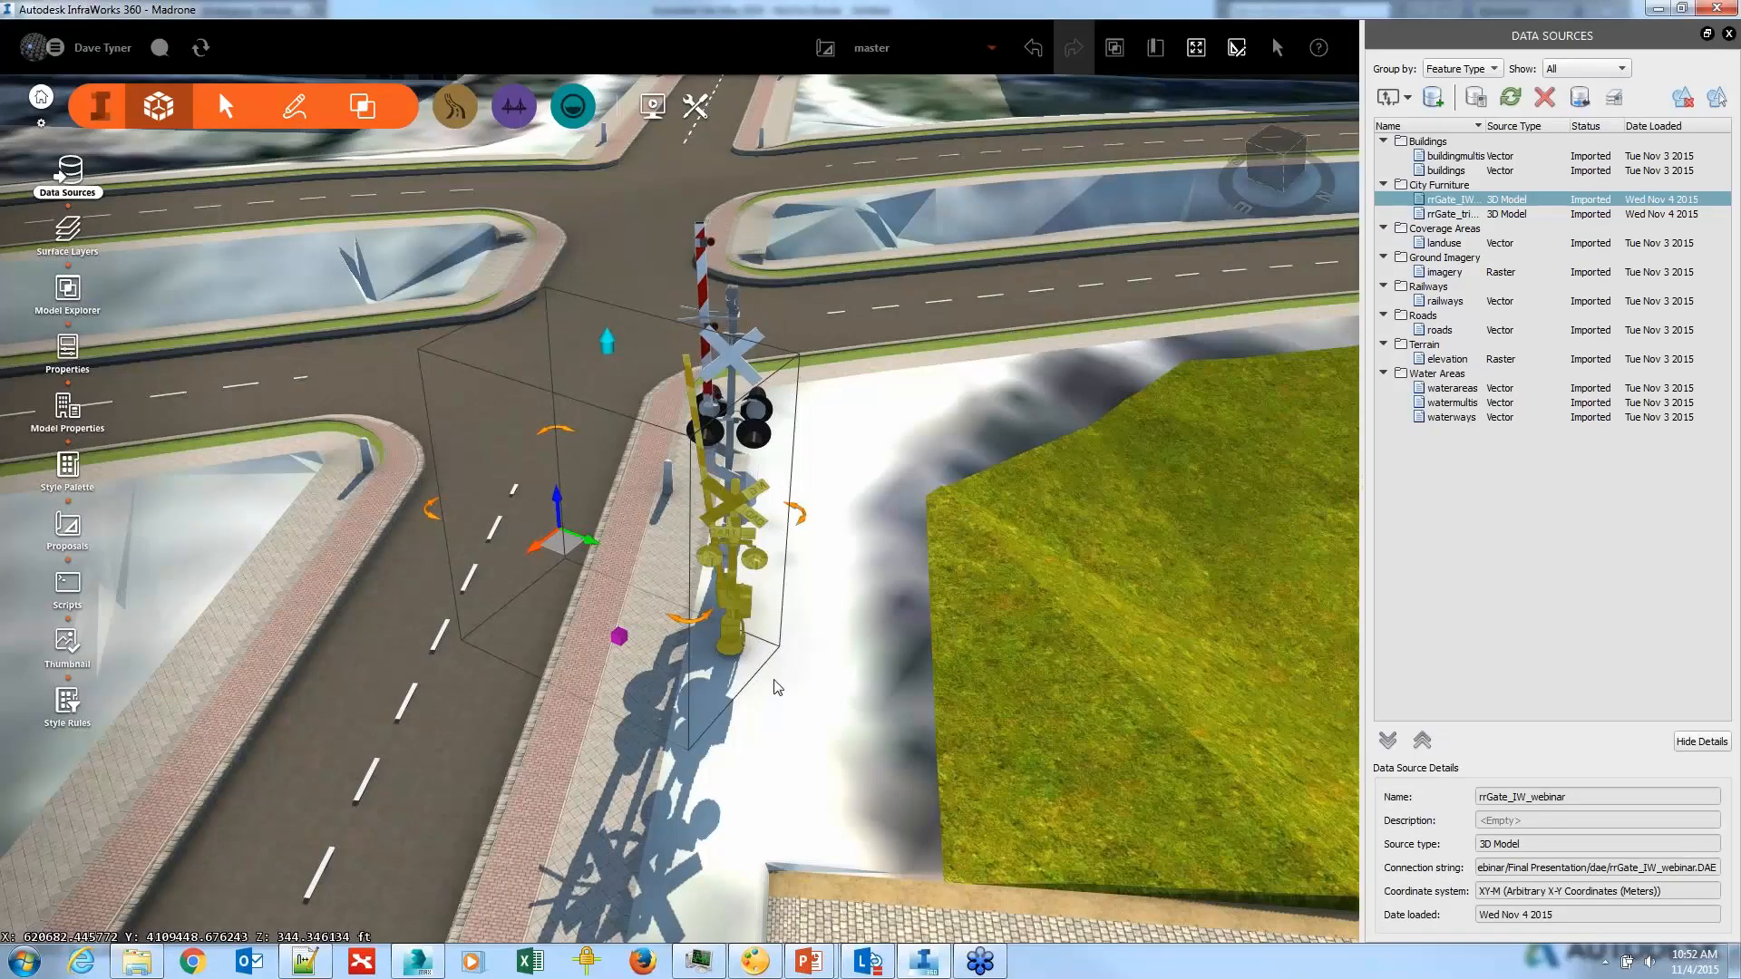
drag(771, 693, 794, 713)
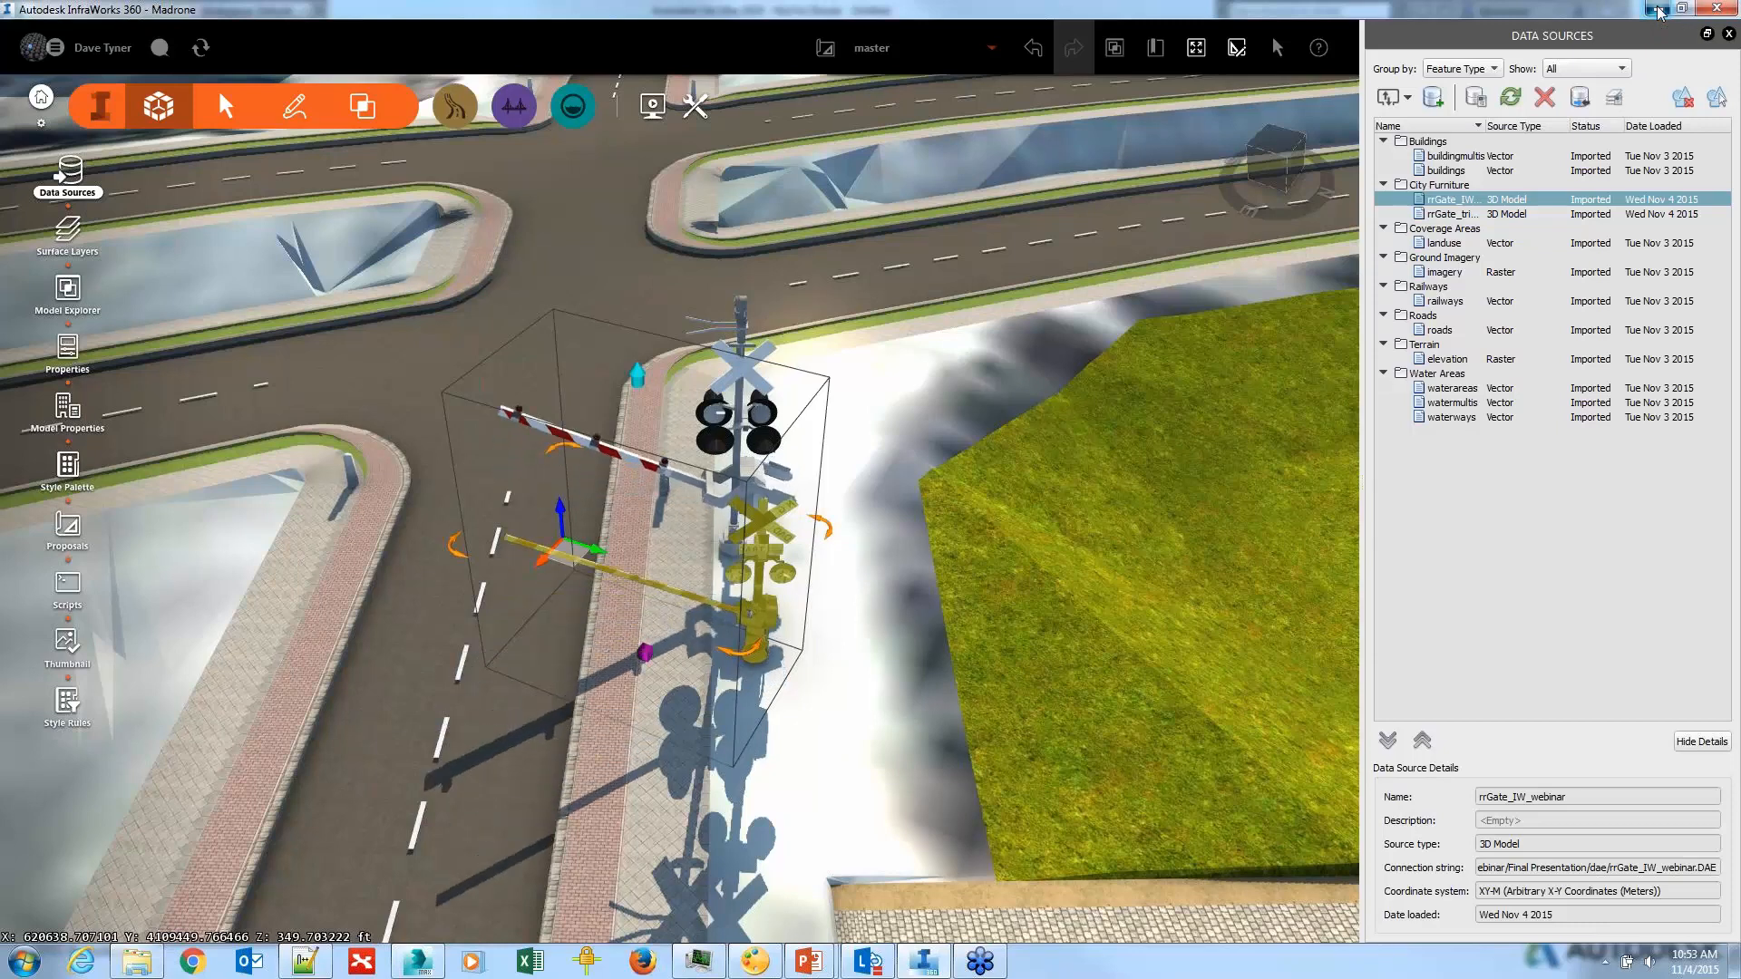
Step: Return to 3ds Max, select the gate arm, and examine its pivot position at the hinge bolt
click(1655, 9)
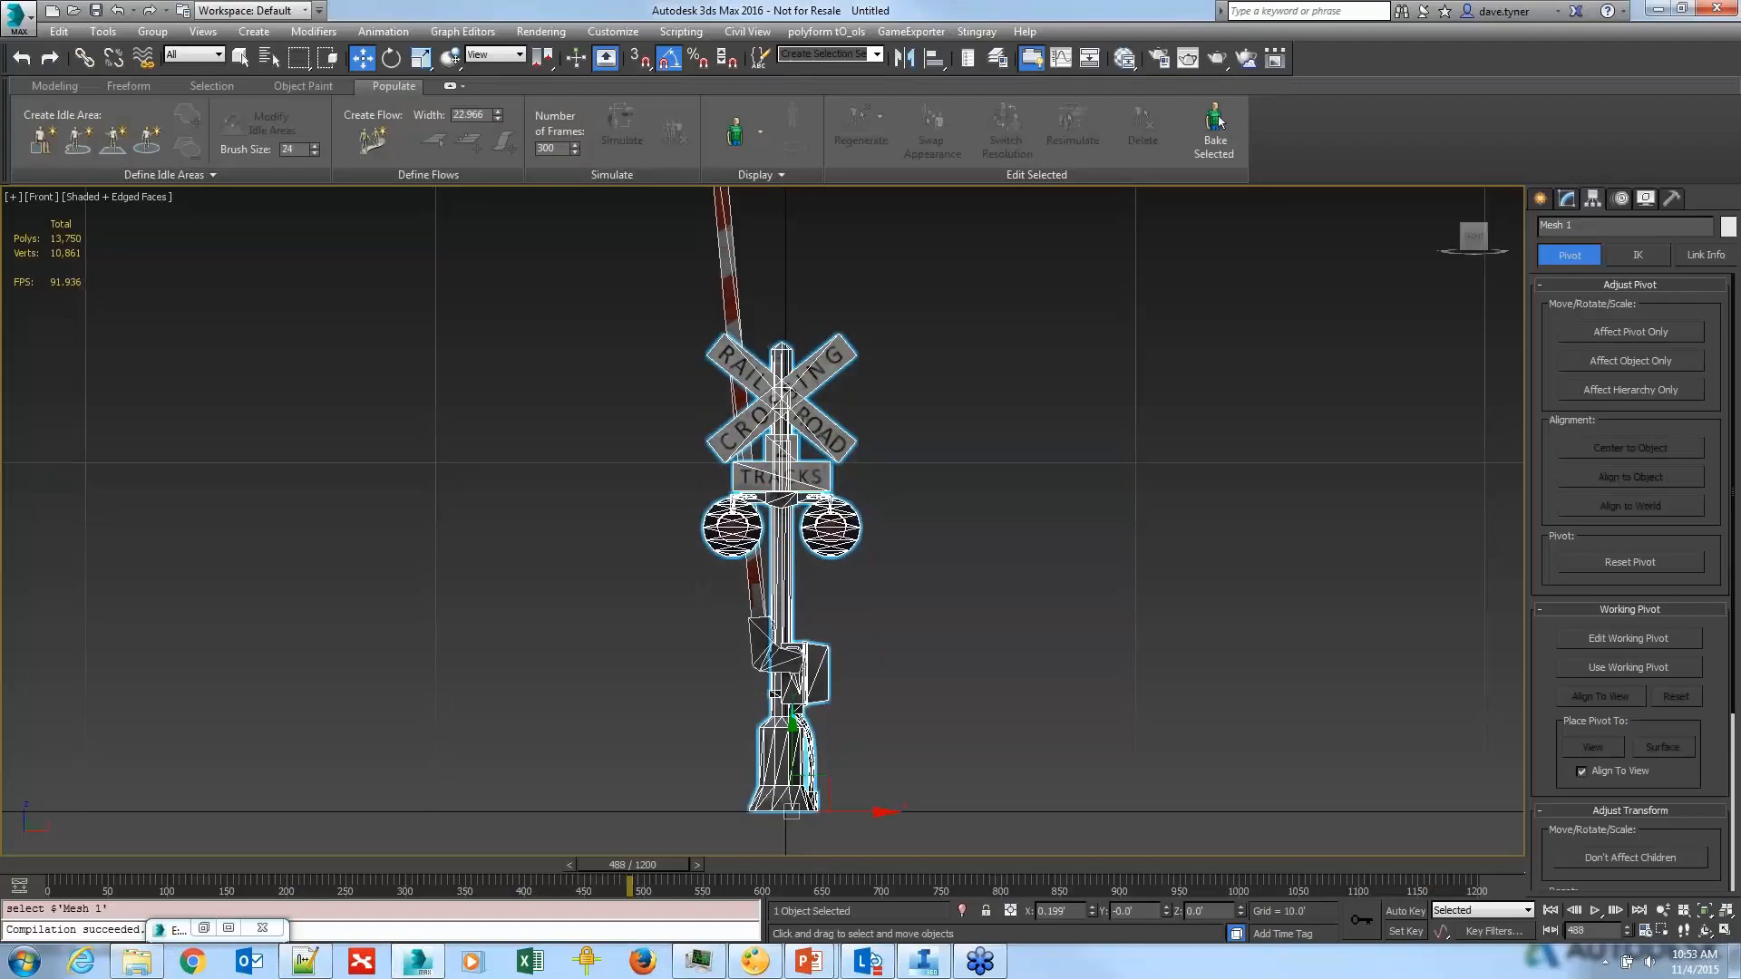
scroll(792, 671, up, 10)
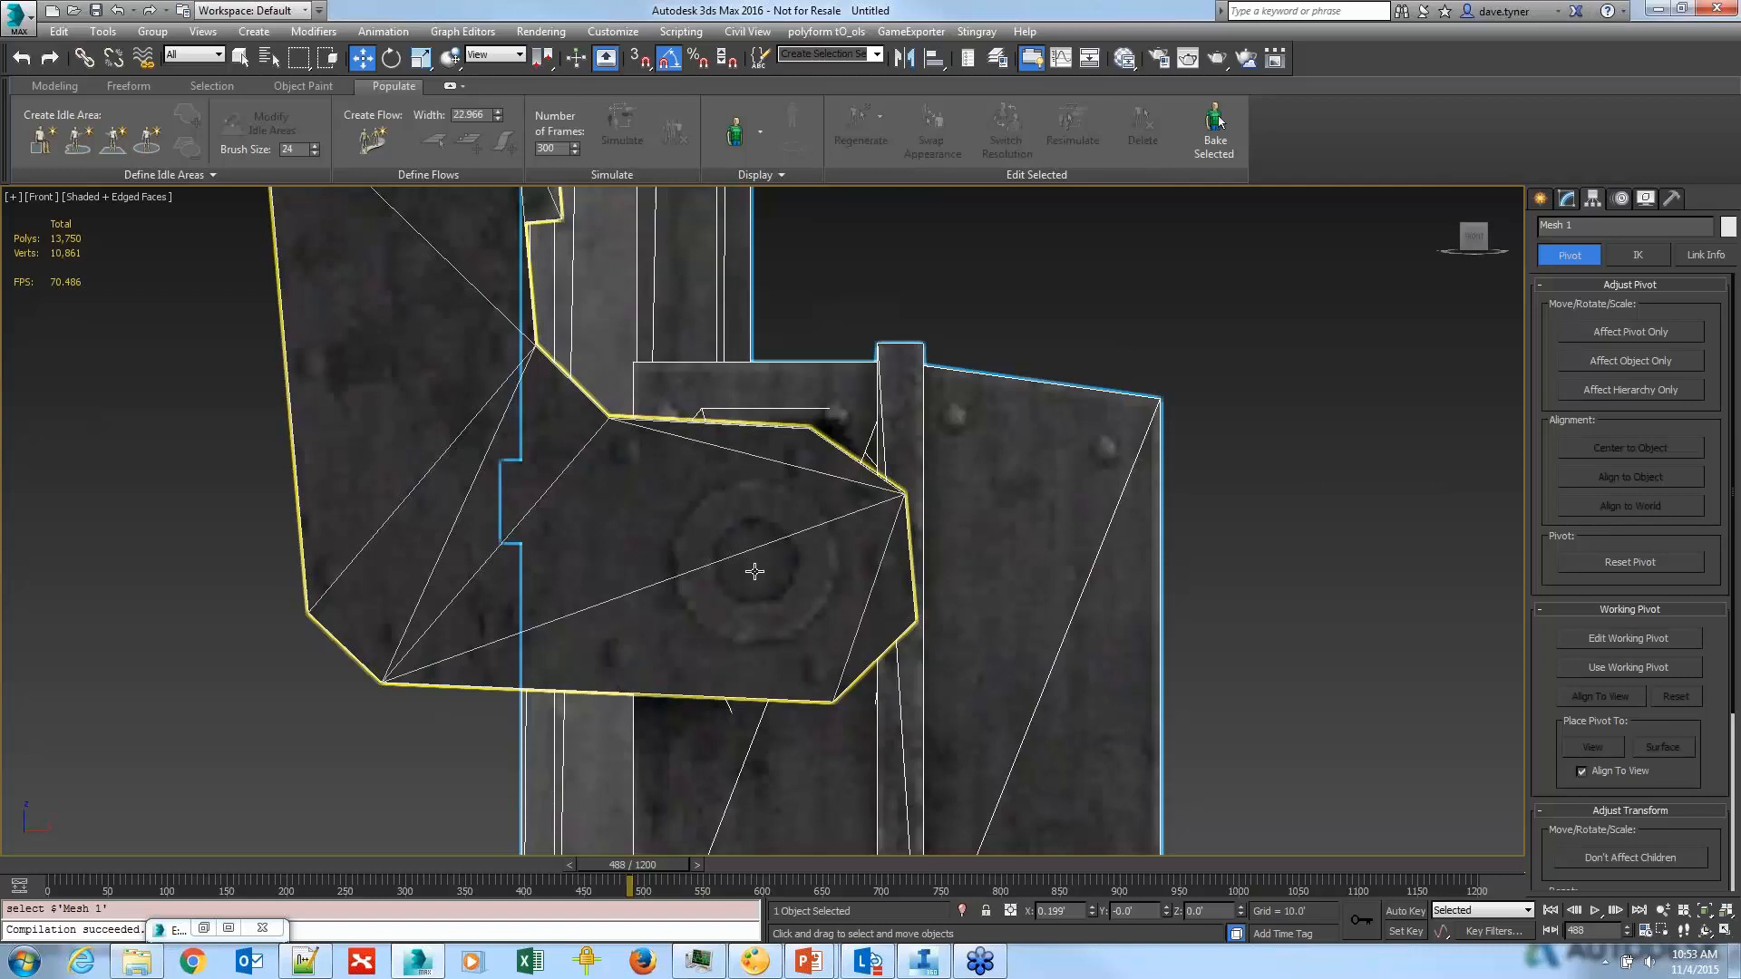
click(756, 562)
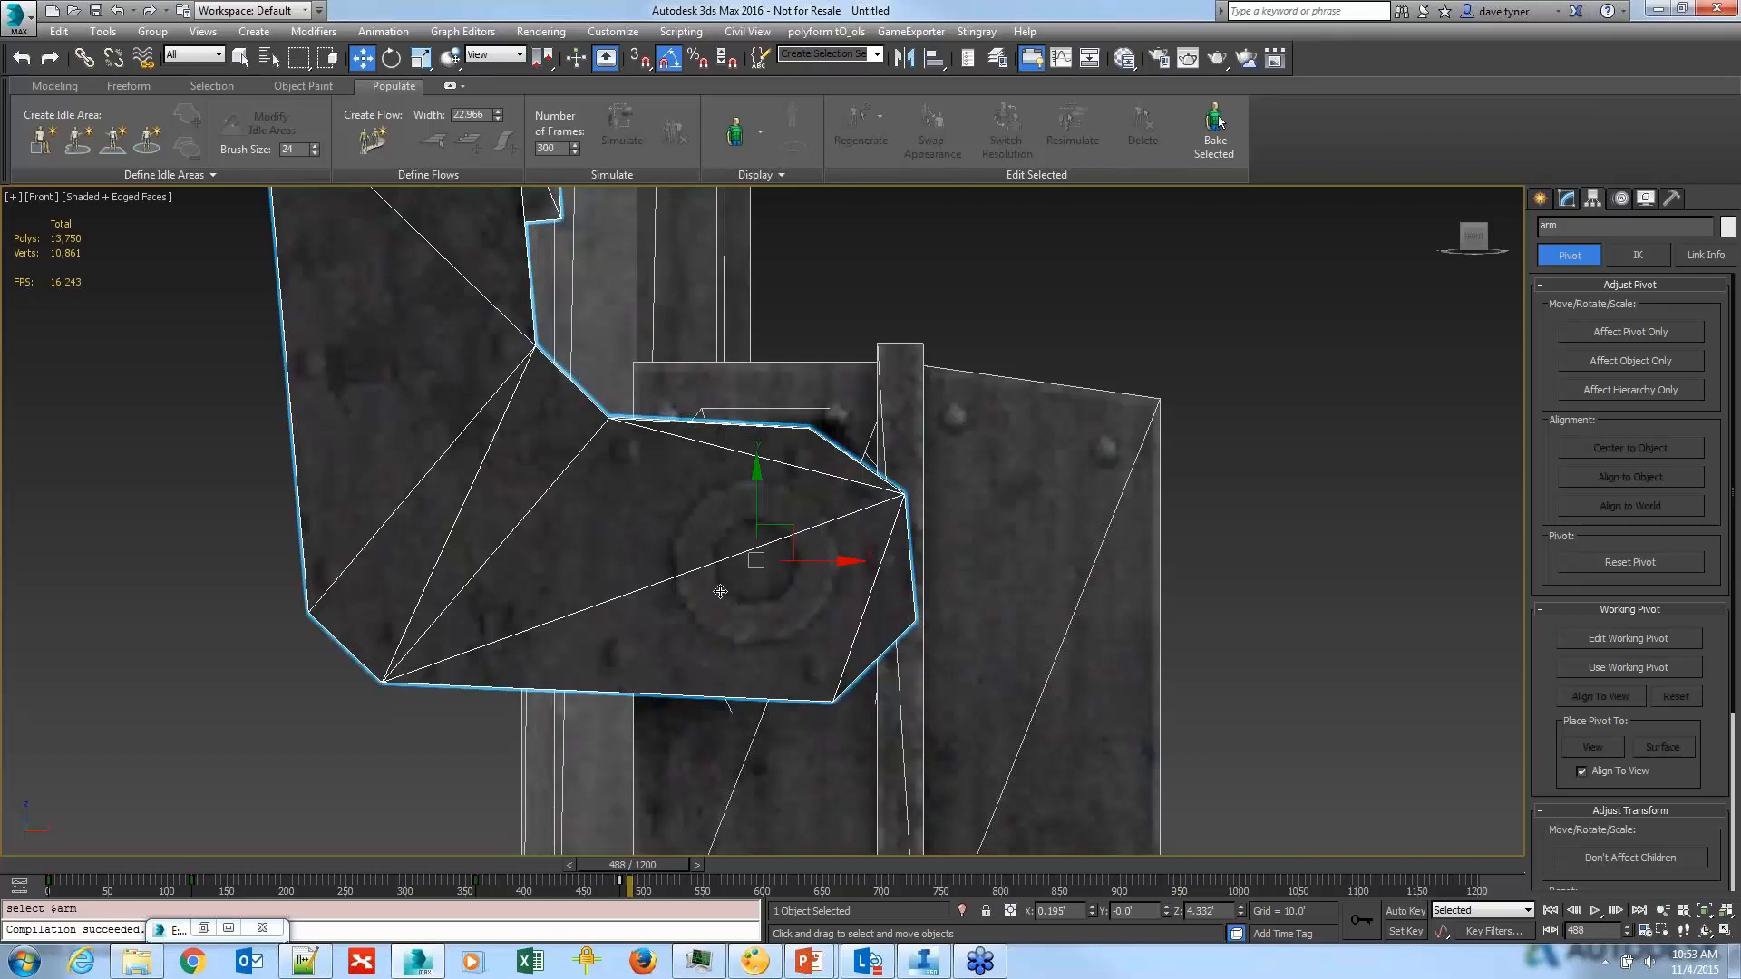
scroll(719, 591, up, 4)
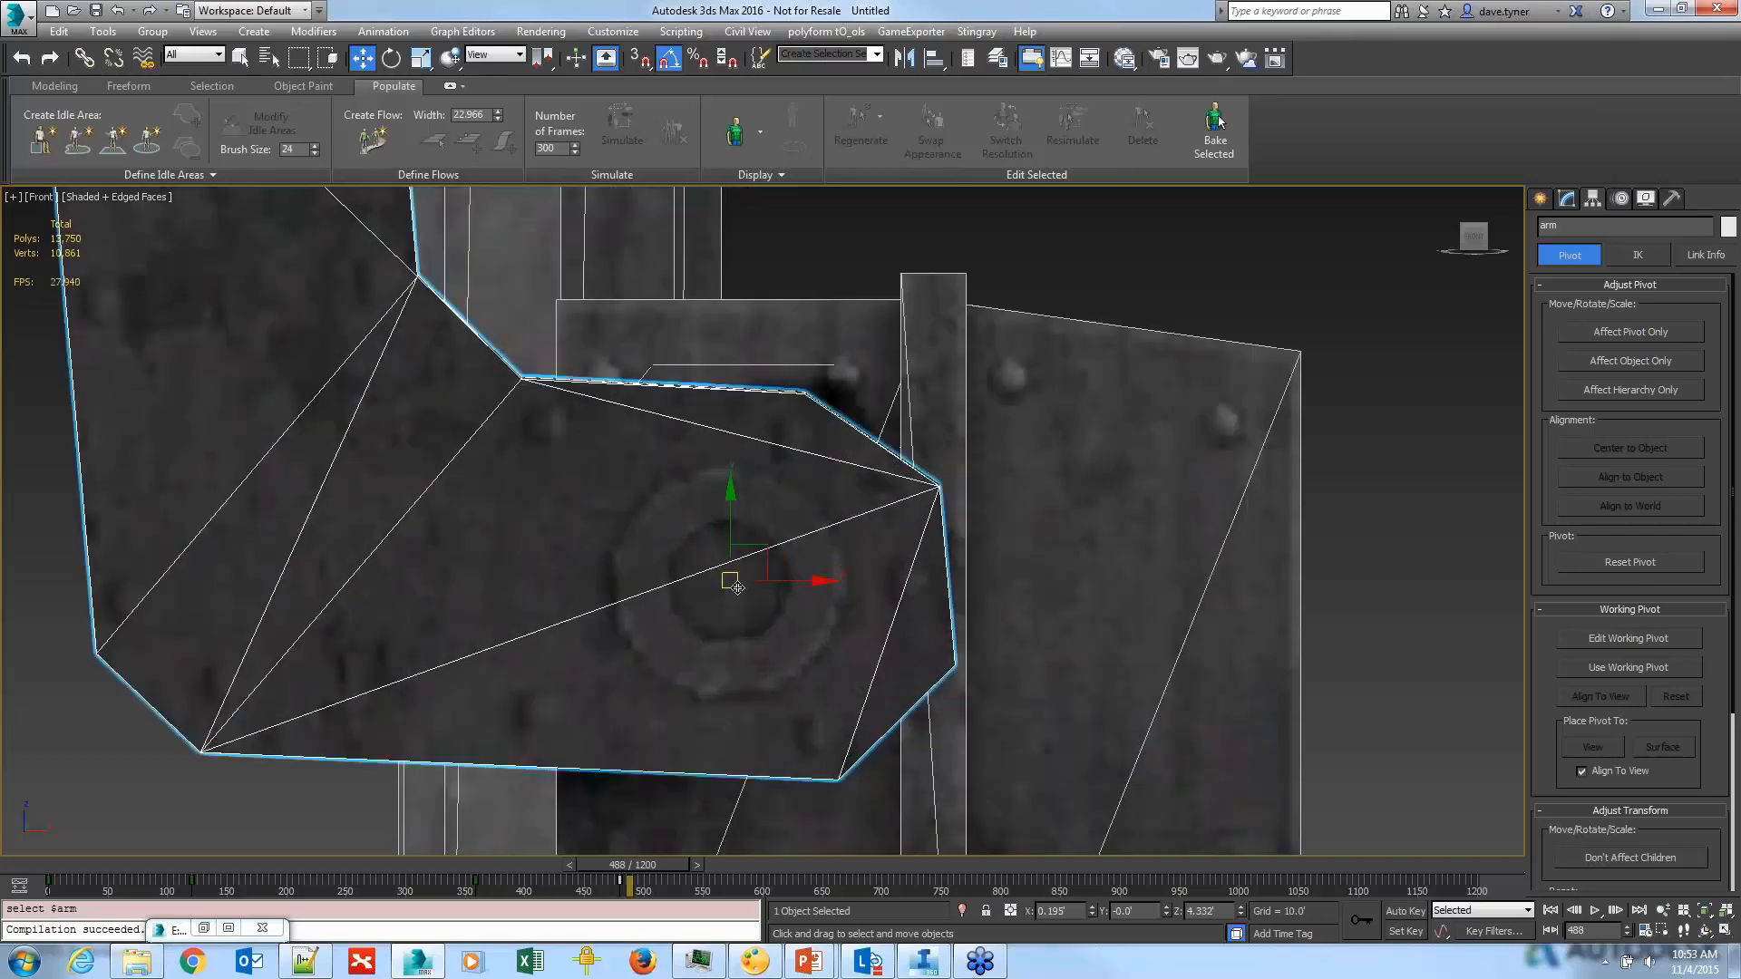
scroll(736, 587, up, 2)
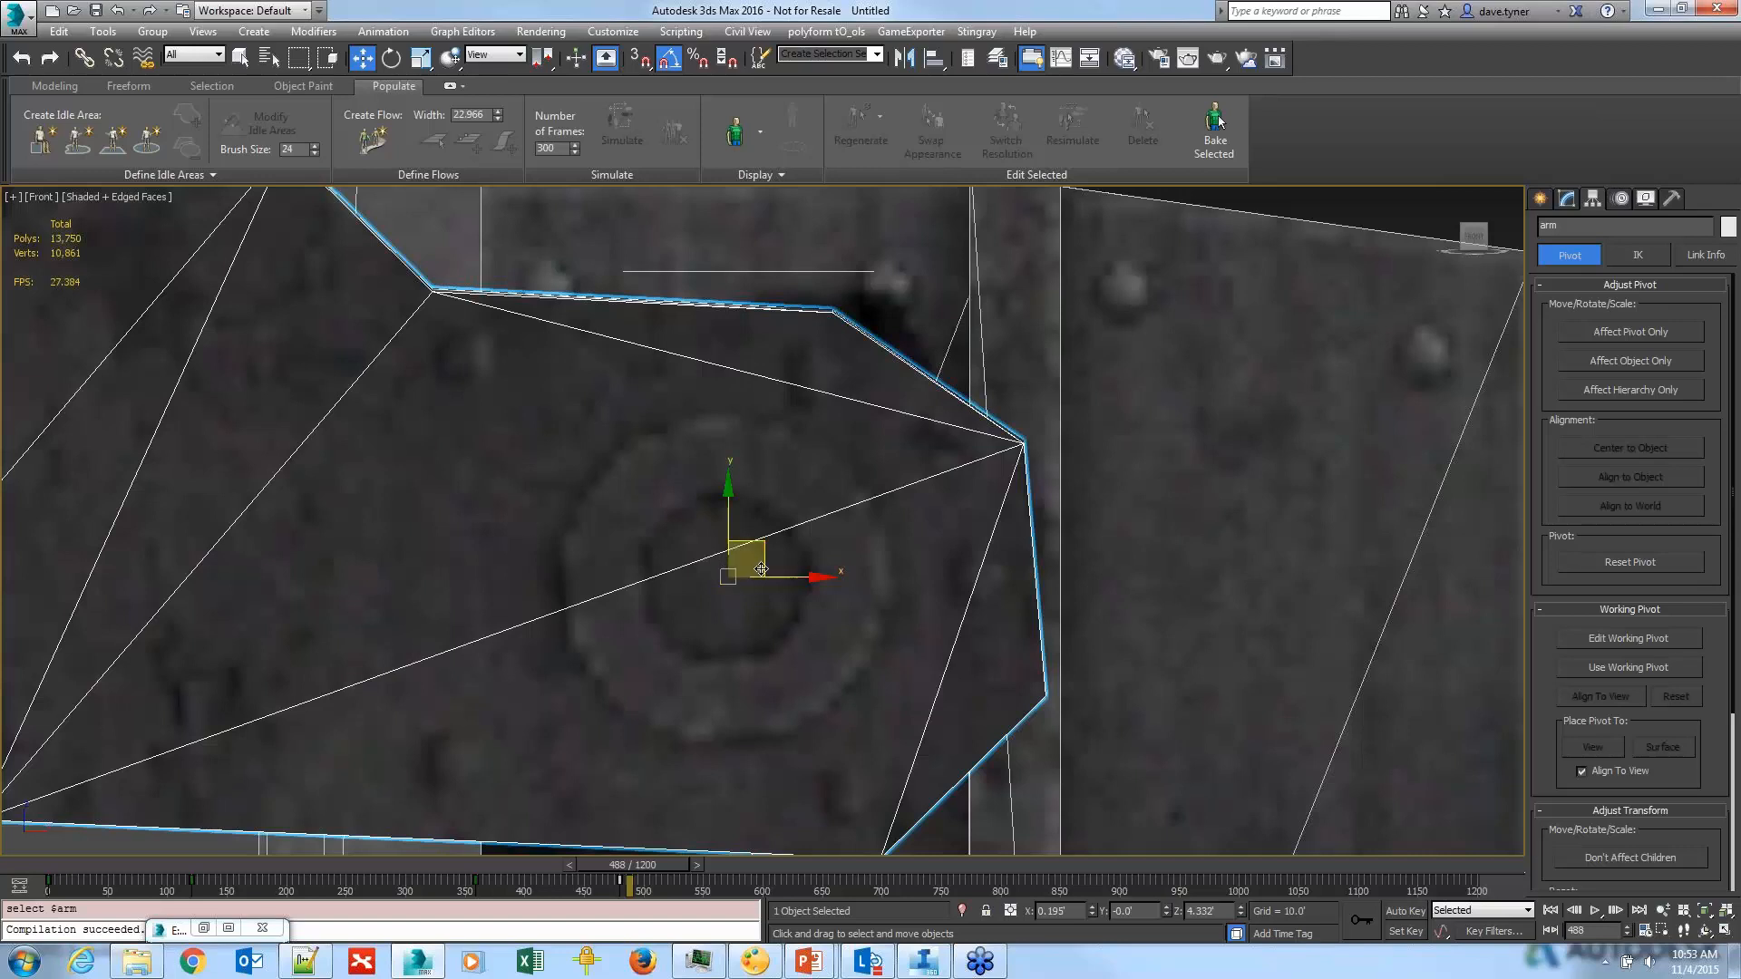
Step: Review the general options and the snap types in the Grid and Snap Settings, and close the dialog
right_click(670, 62)
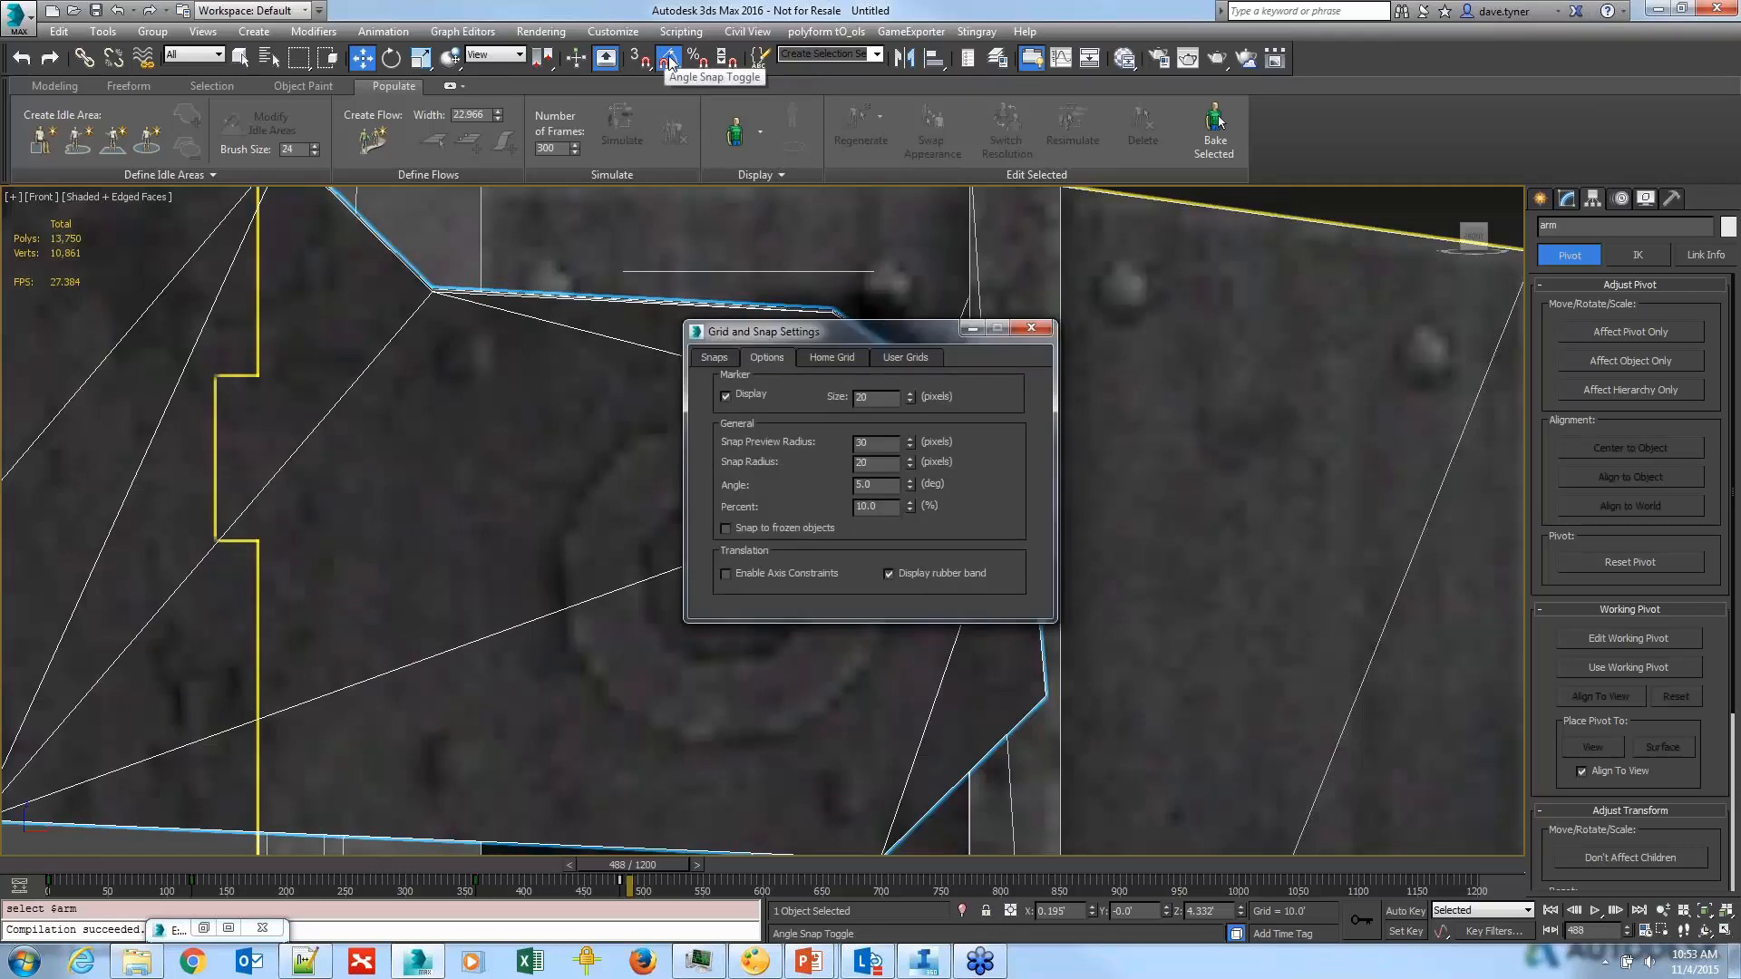
drag(794, 332, 834, 320)
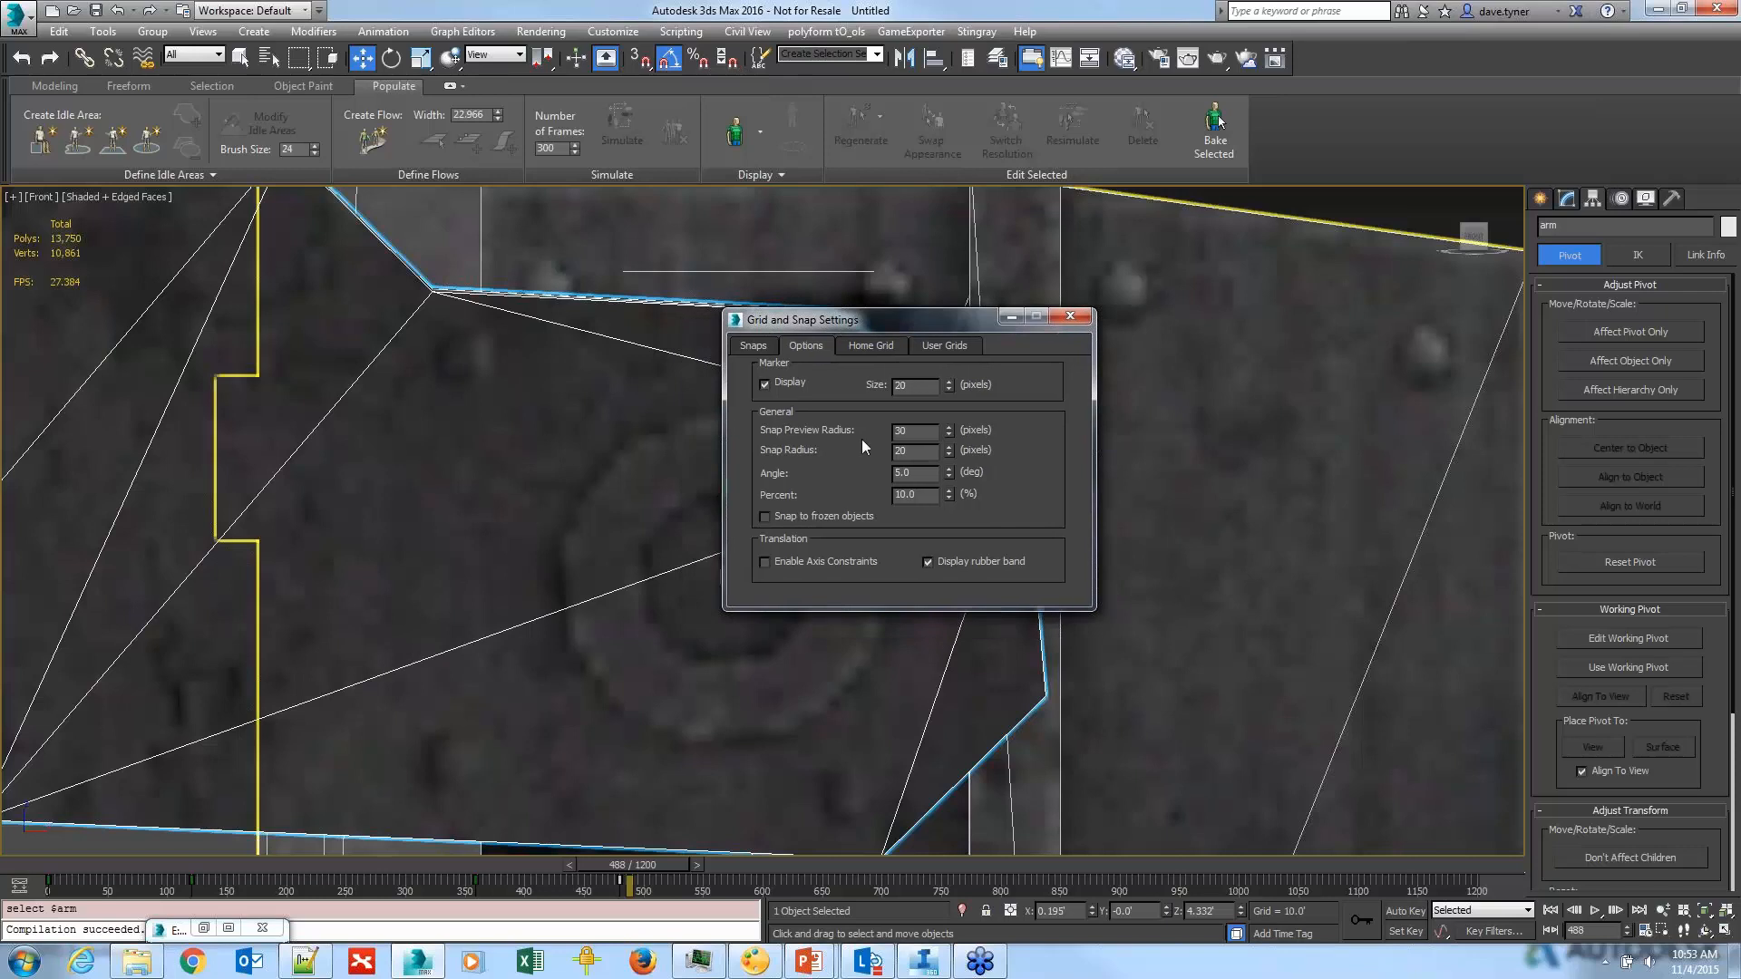
click(753, 346)
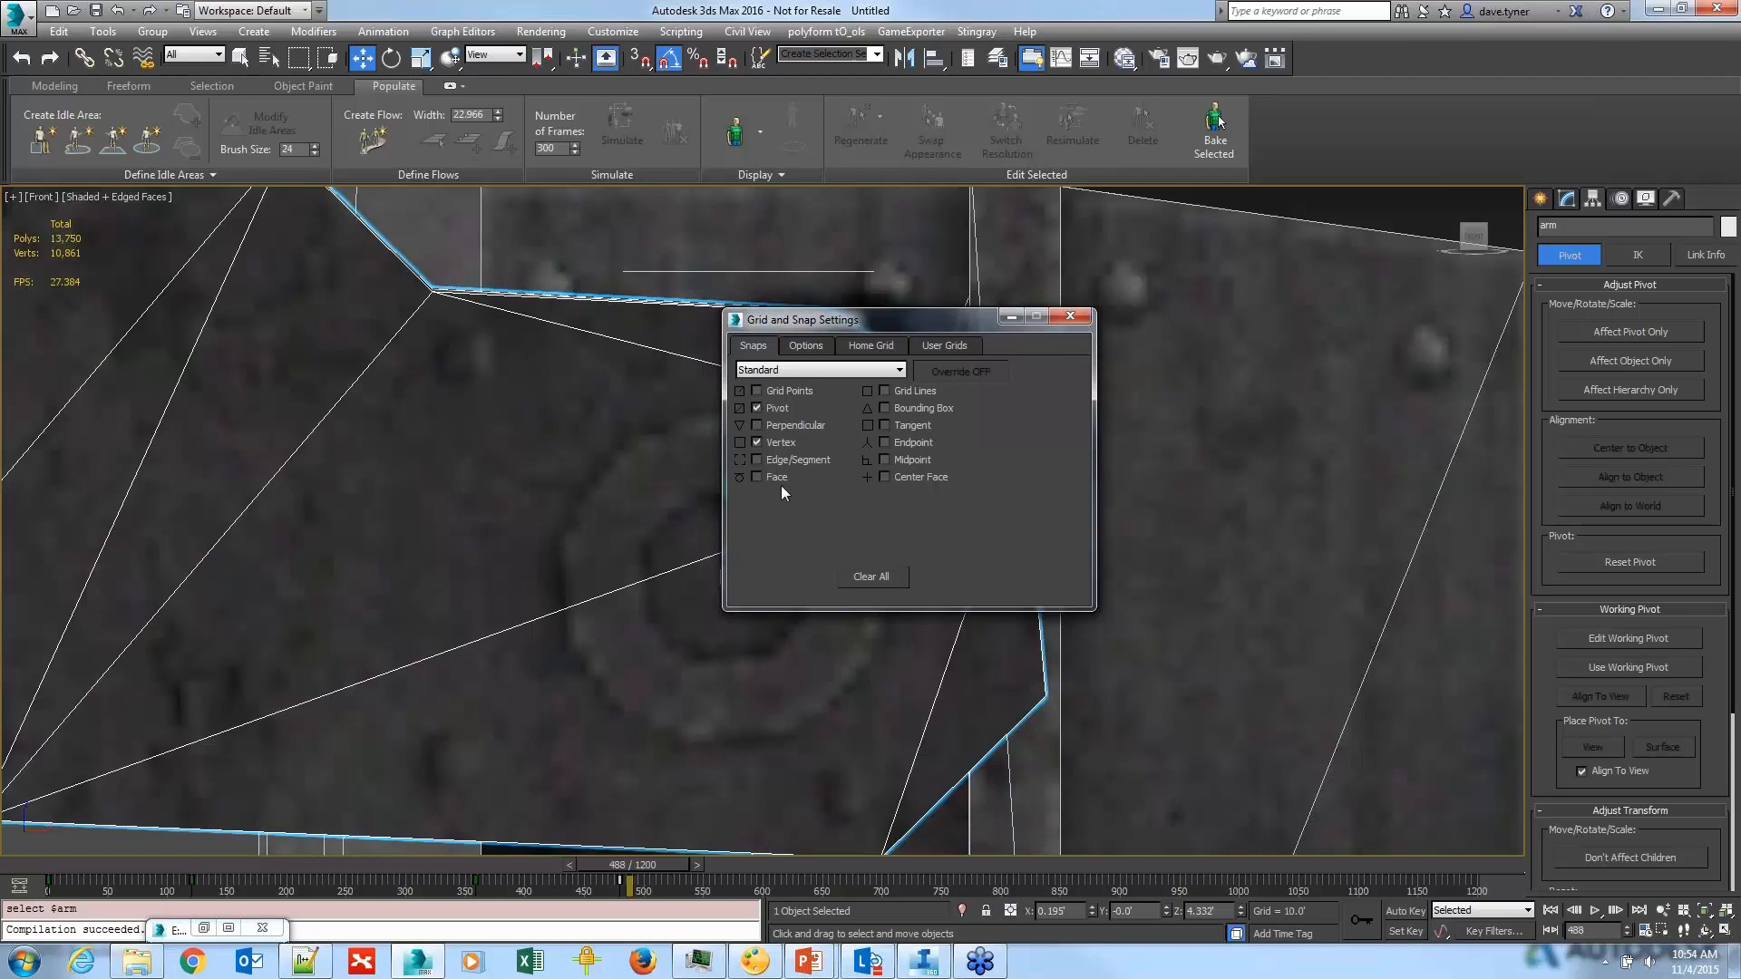
click(1070, 316)
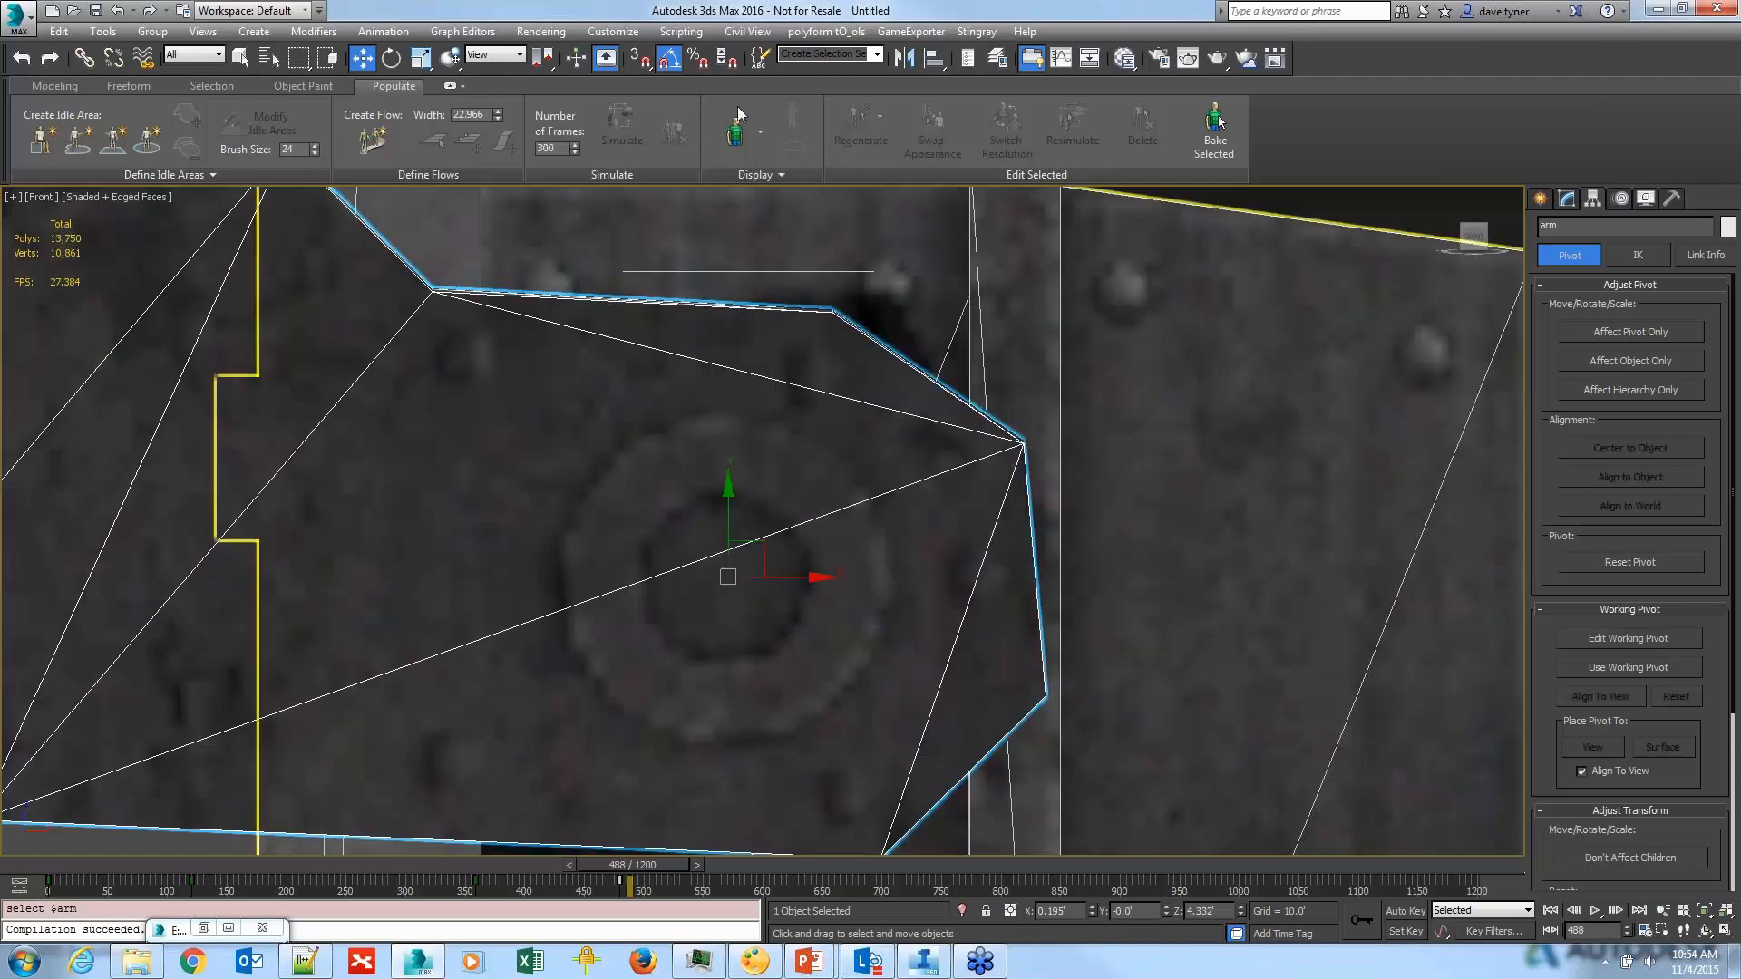
click(671, 60)
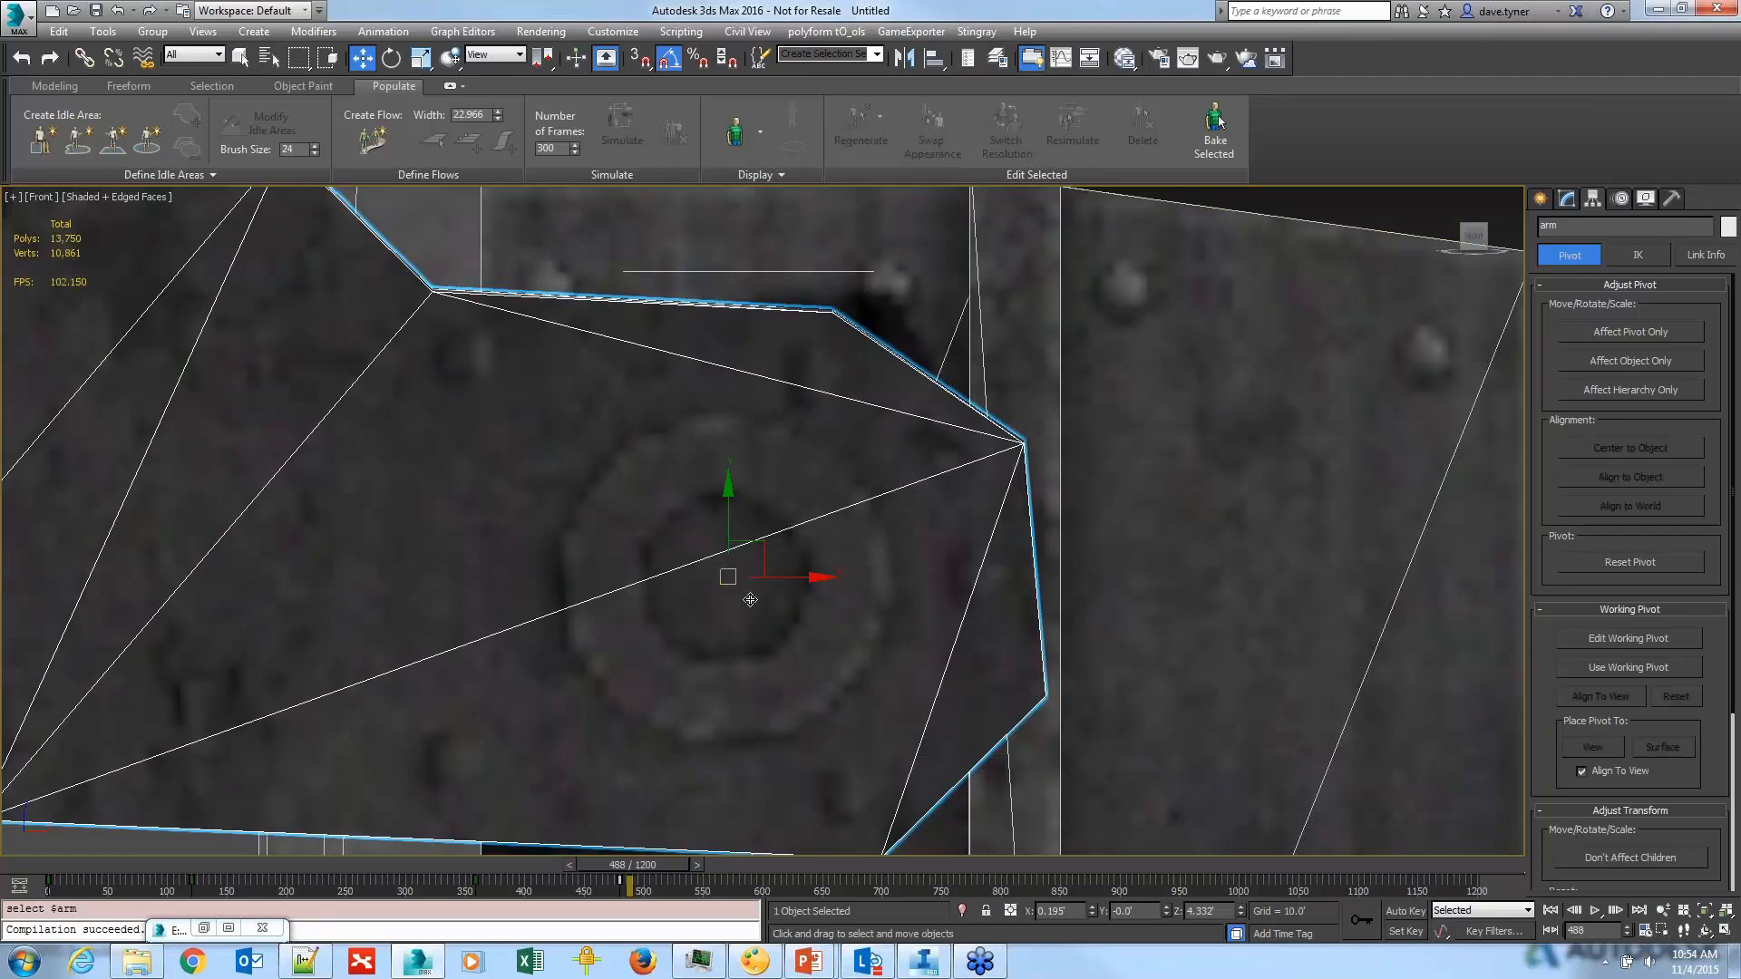
Step: Add the gate post mesh to the arm selection and move both about 11 units along the positive X axis
middle_drag(728, 575, 719, 584)
scroll(692, 602, down, 10)
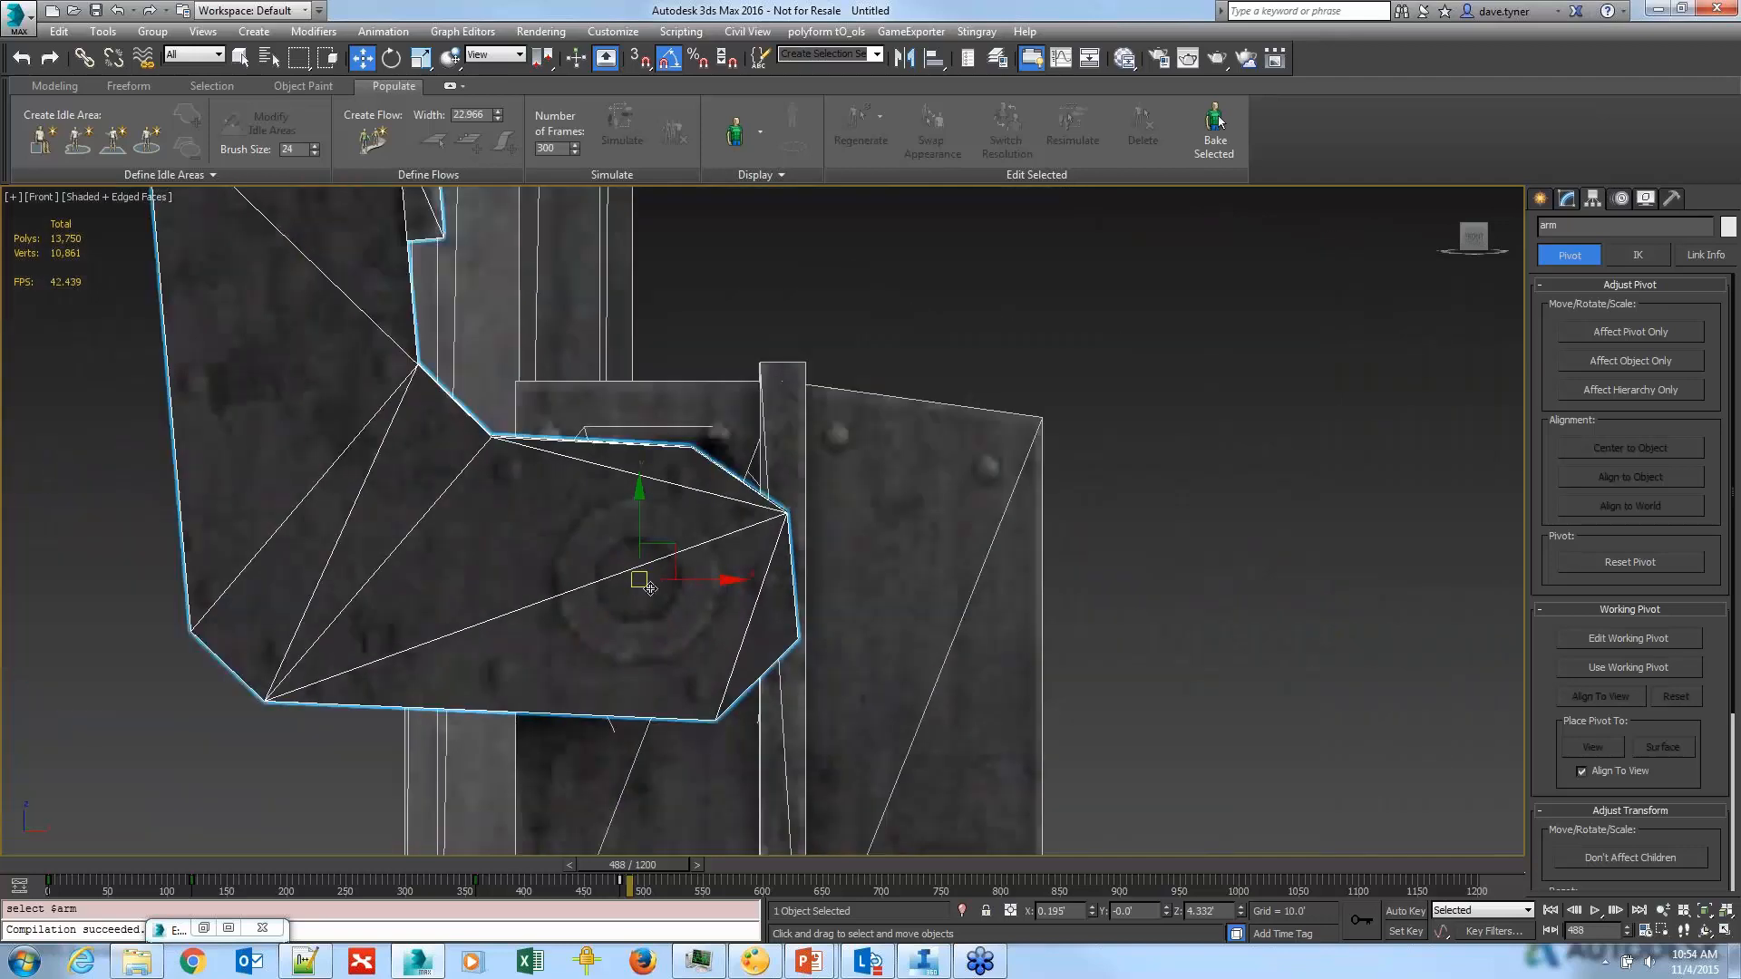
scroll(648, 615, up, 2)
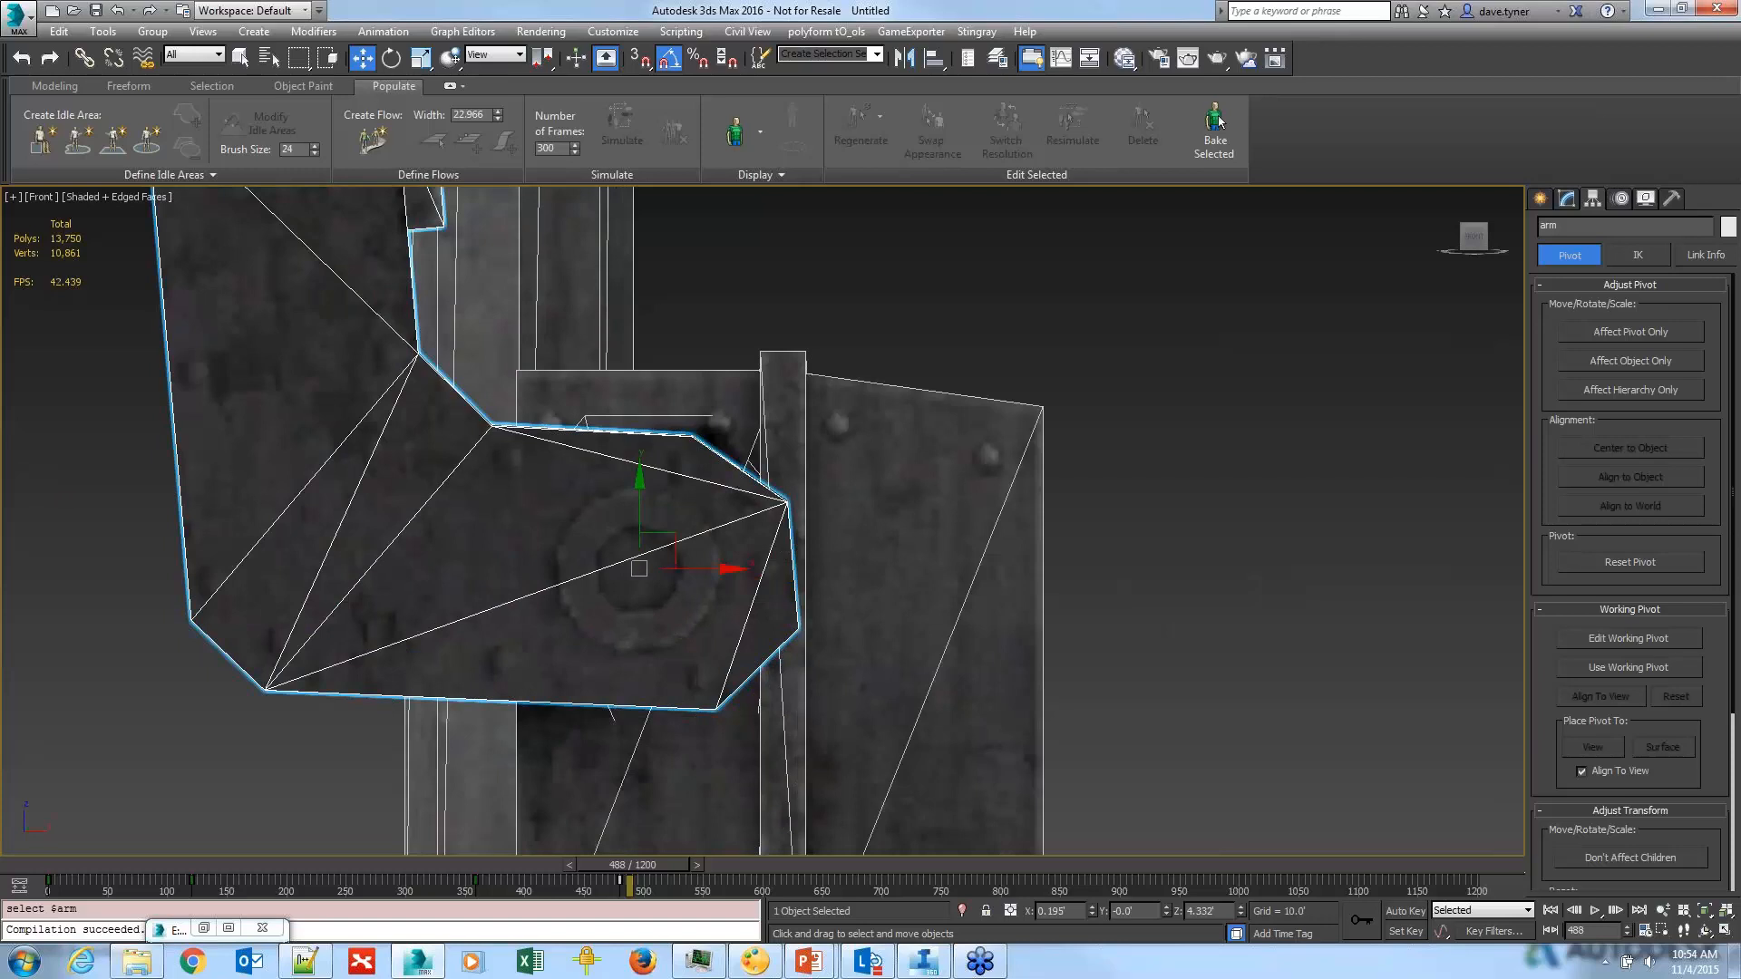
scroll(444, 500, down, 4)
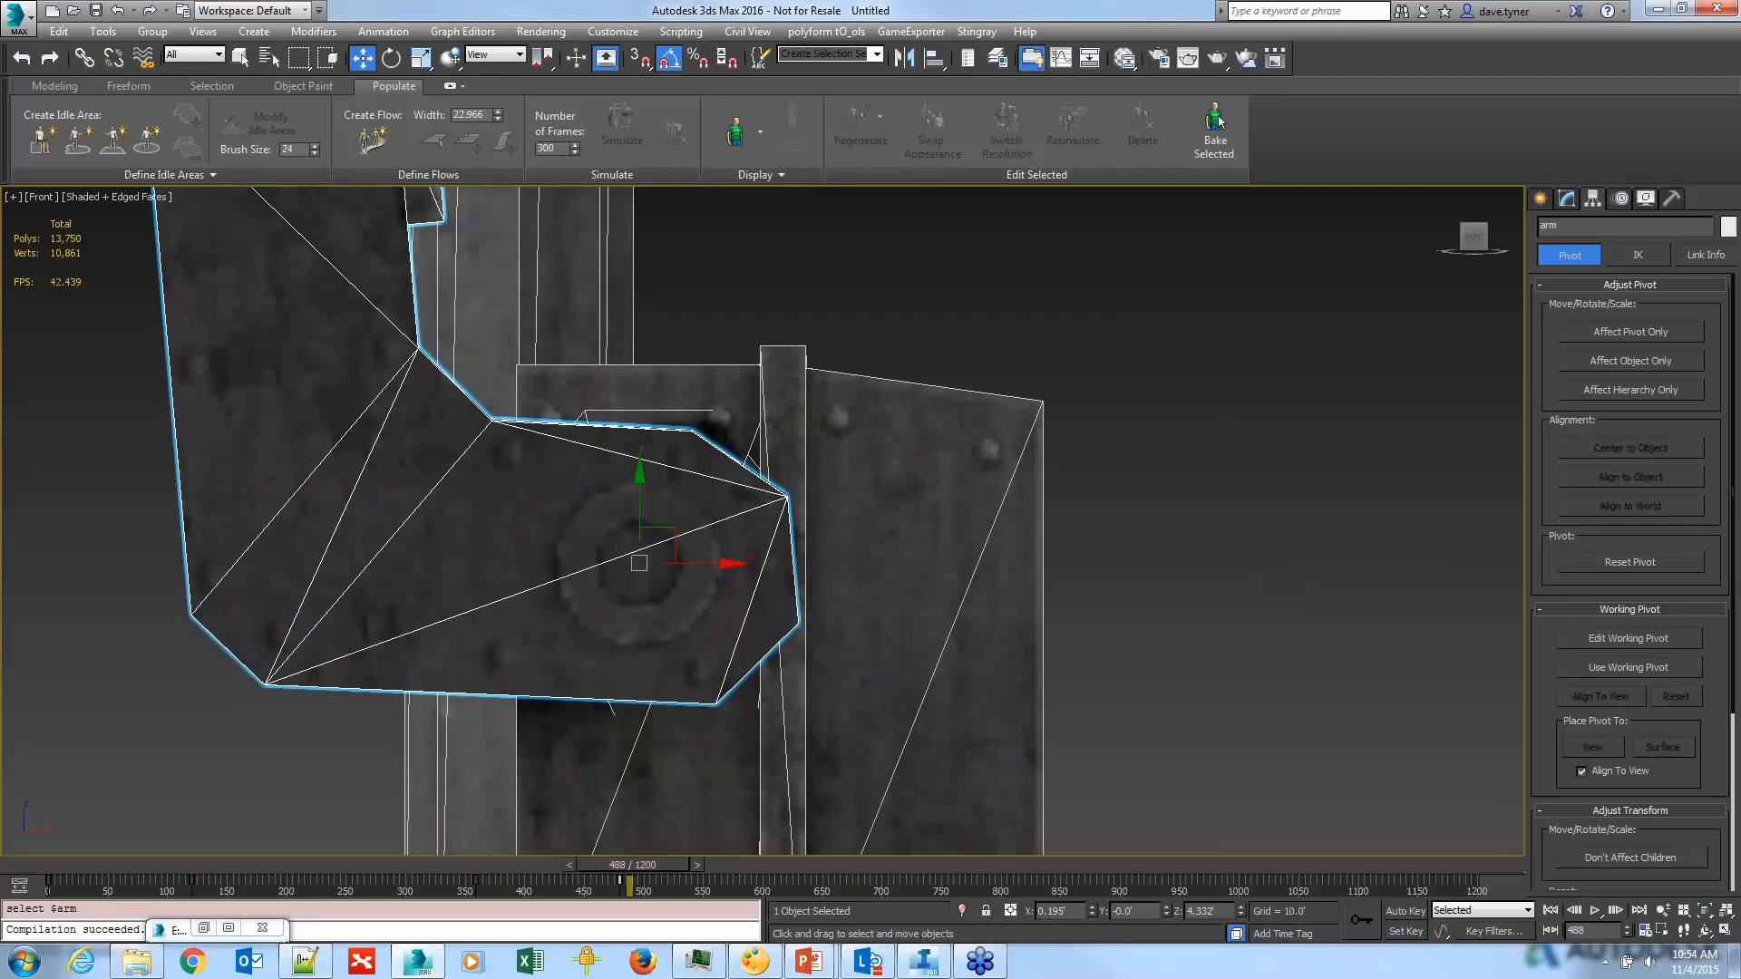
ctrl+click(390, 436)
middle_drag(535, 657, 496, 507)
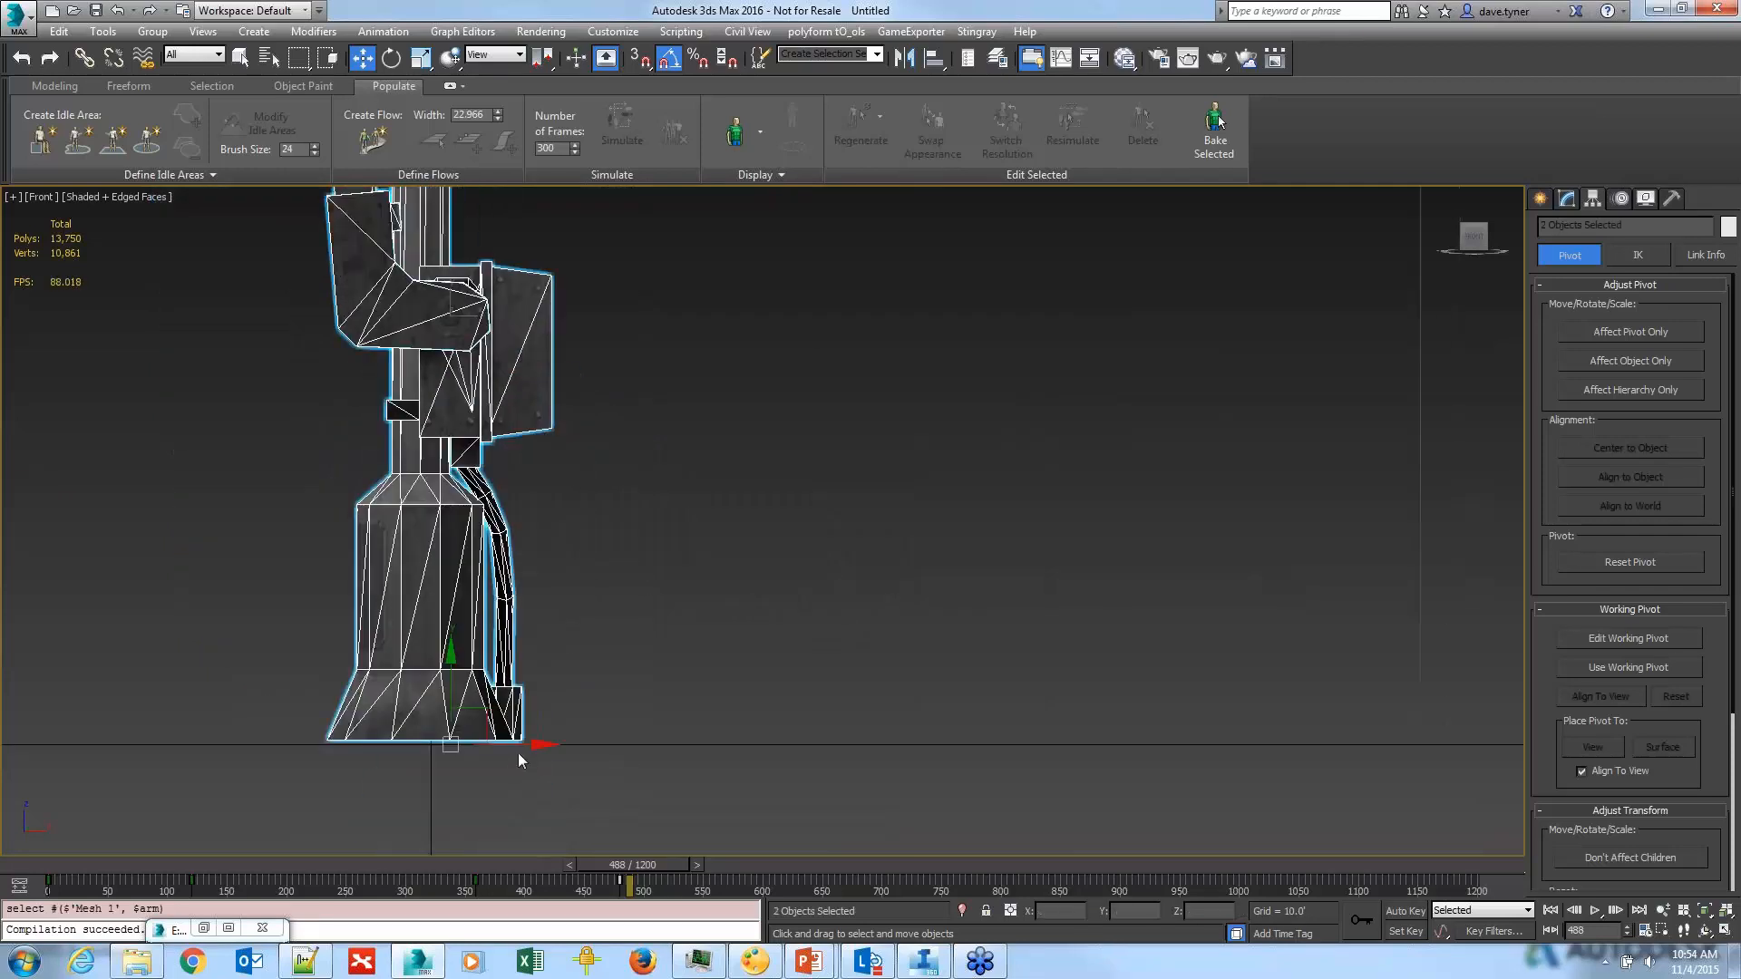
drag(515, 742, 1505, 742)
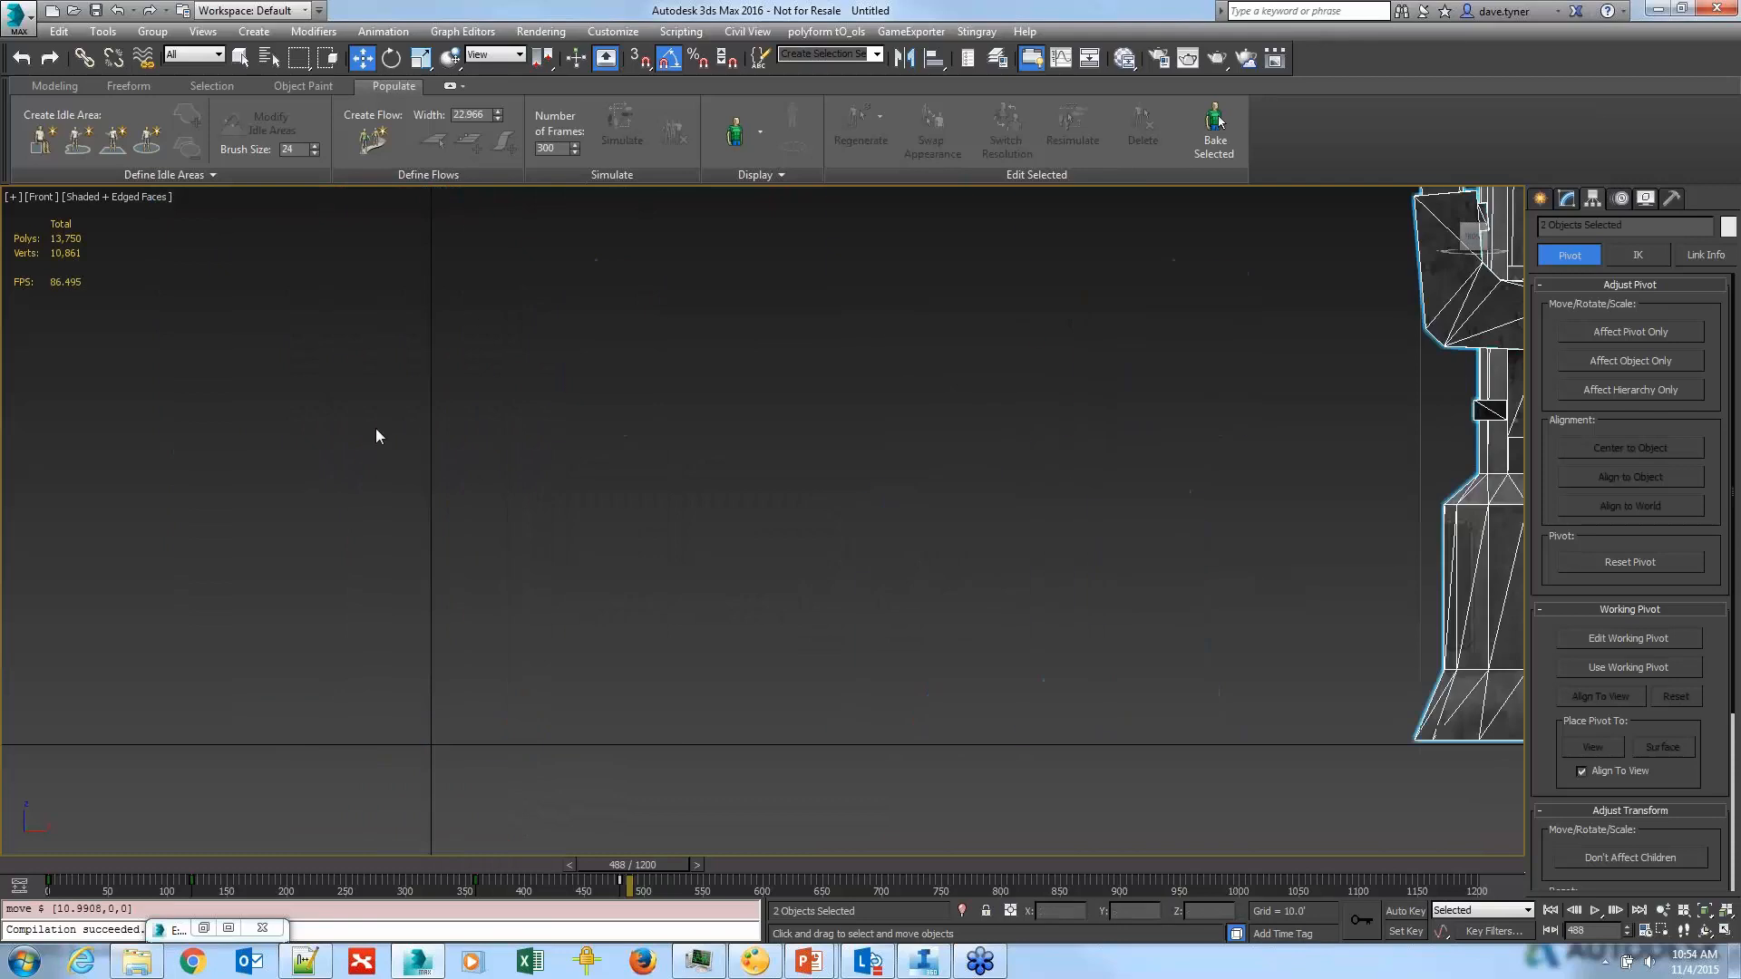
Step: Unhide the hidden objects to bring back the other crossing gate model at the origin
right_click(471, 380)
click(551, 302)
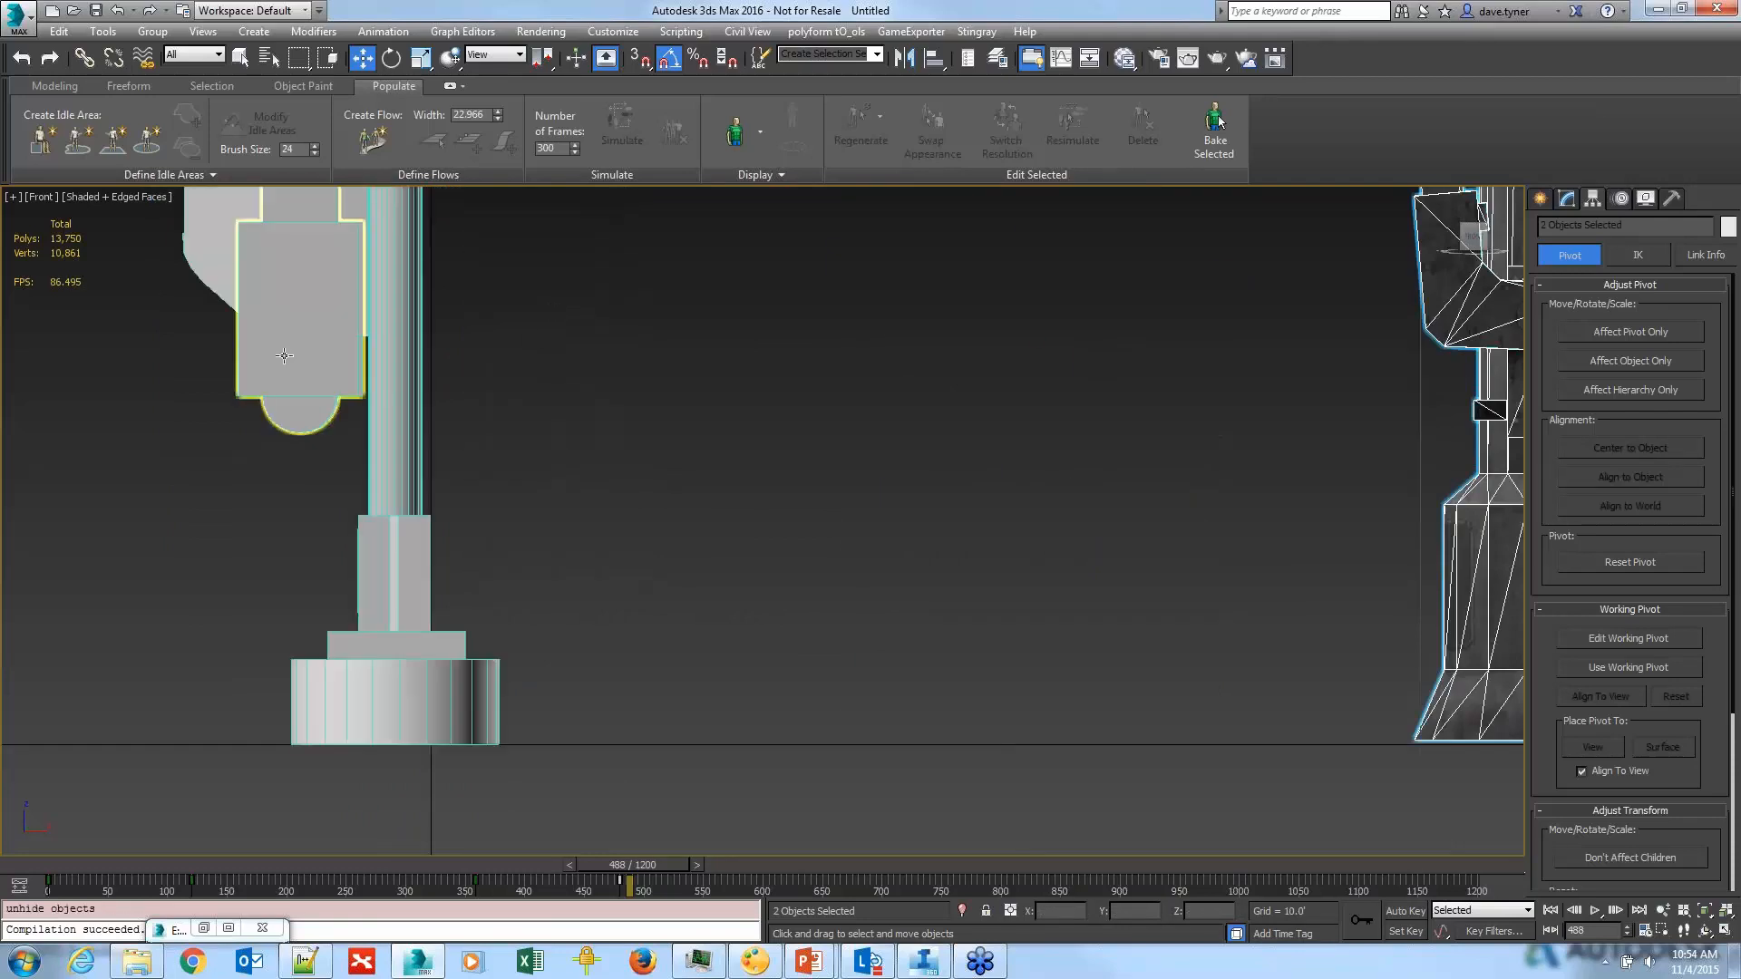
middle_drag(323, 361, 459, 478)
scroll(464, 331, up, 10)
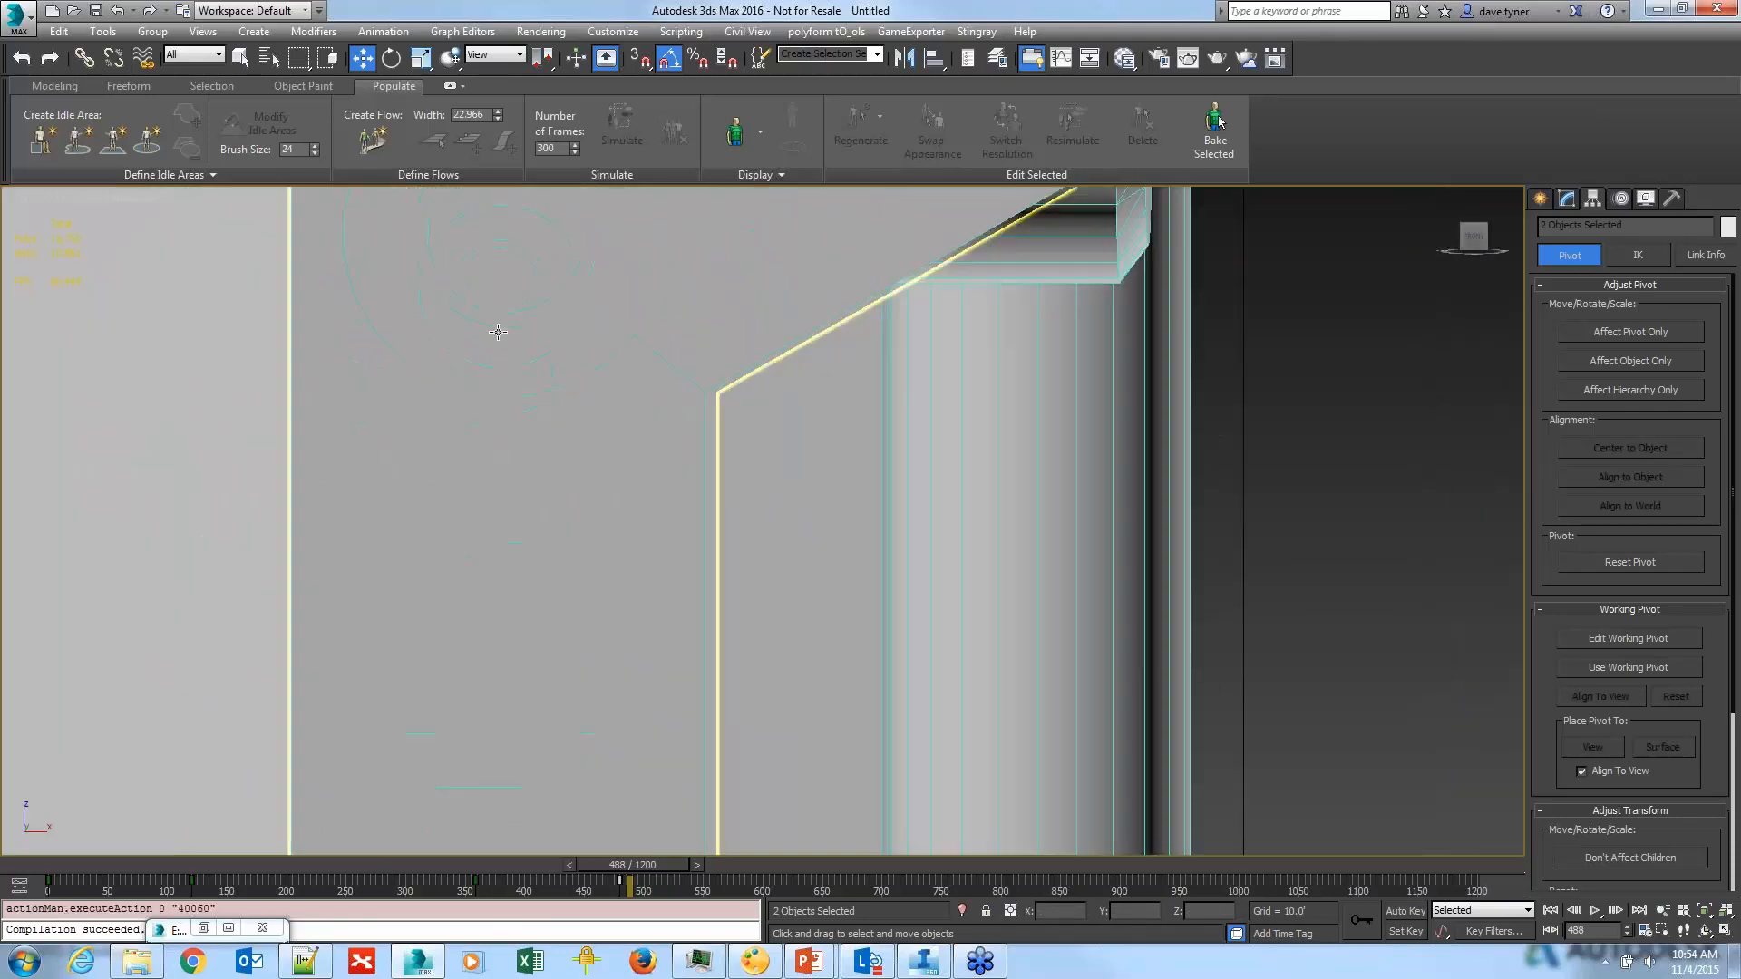
Step: Select the Layer0_001 post of the unhidden gate, inspect its arm hinge, and frame the post in the front view
click(514, 291)
middle_drag(480, 288, 719, 574)
scroll(467, 448, up, 3)
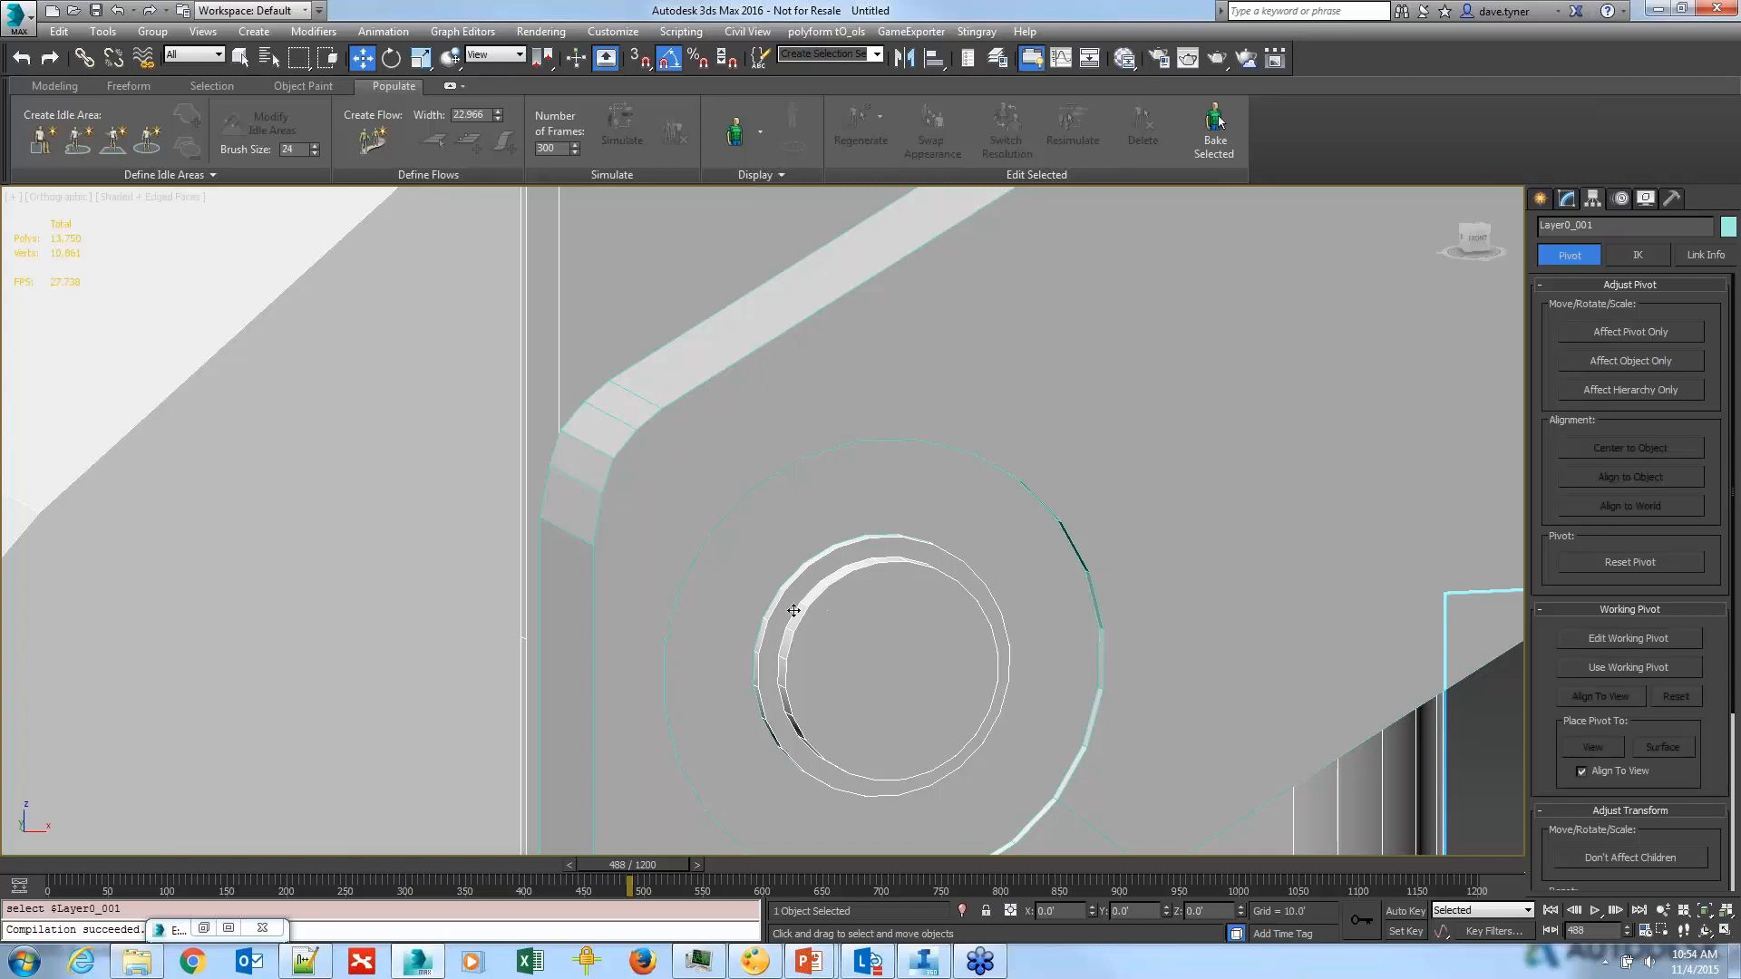
key(f)
key(z)
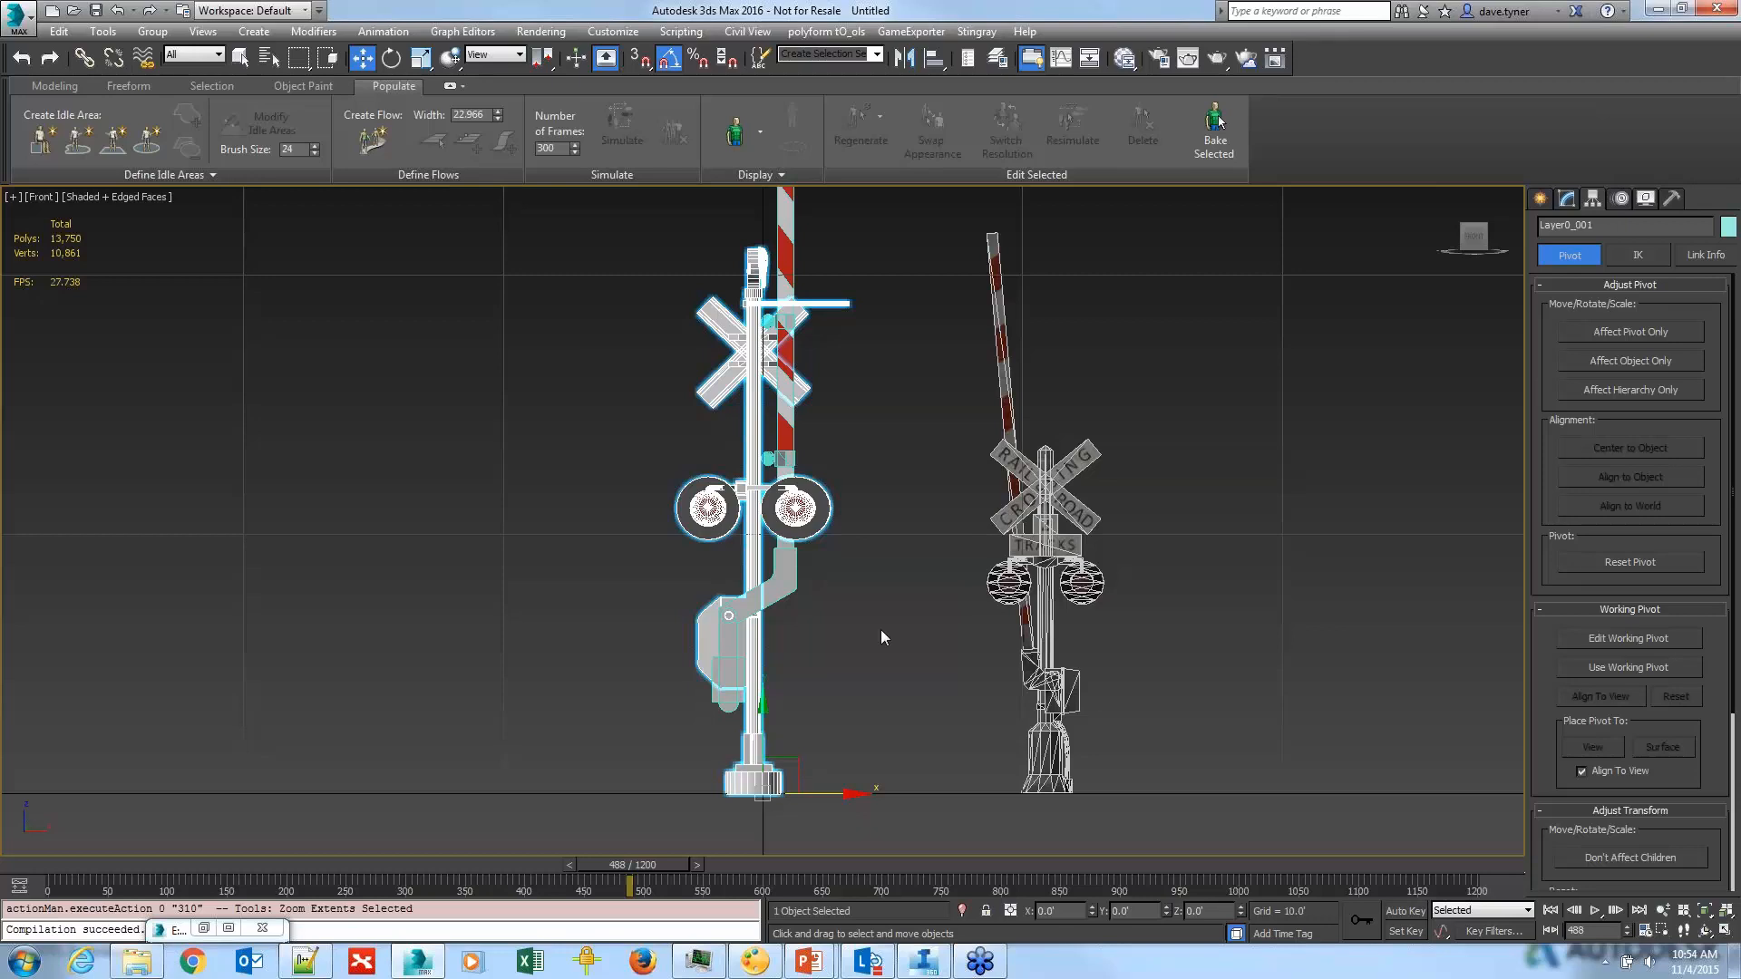
middle_drag(880, 629, 916, 670)
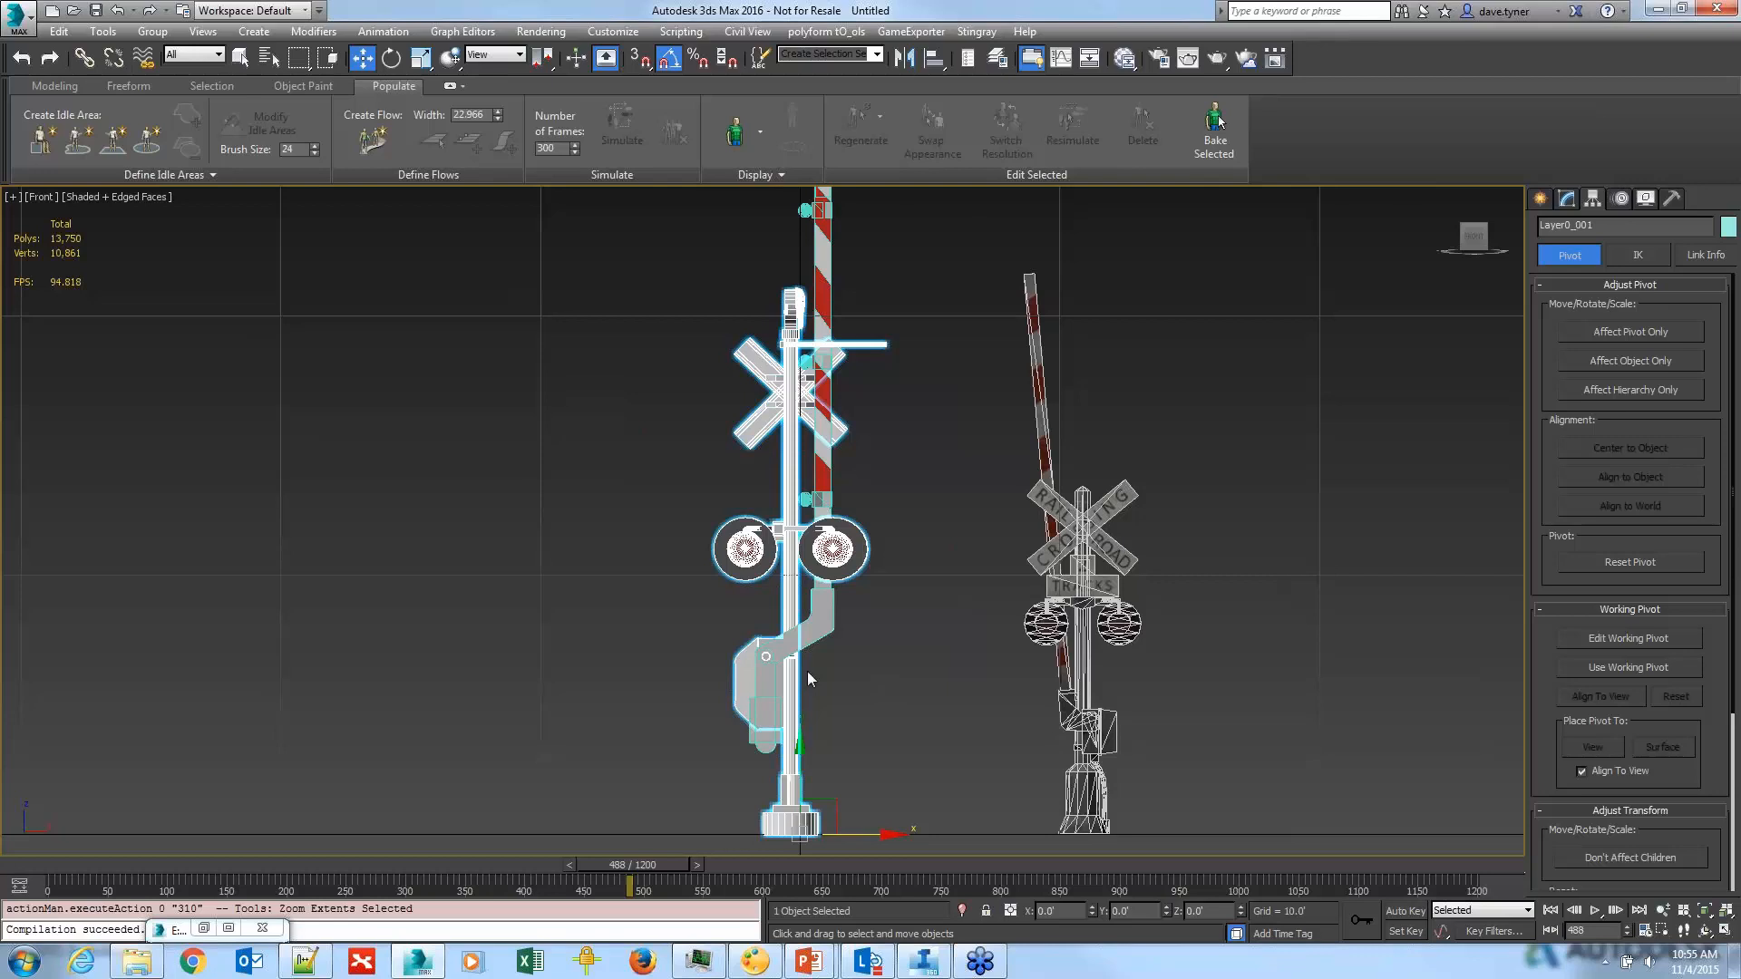
Step: Clear the selection and compare the two crossing gates side by side in the front view
click(840, 716)
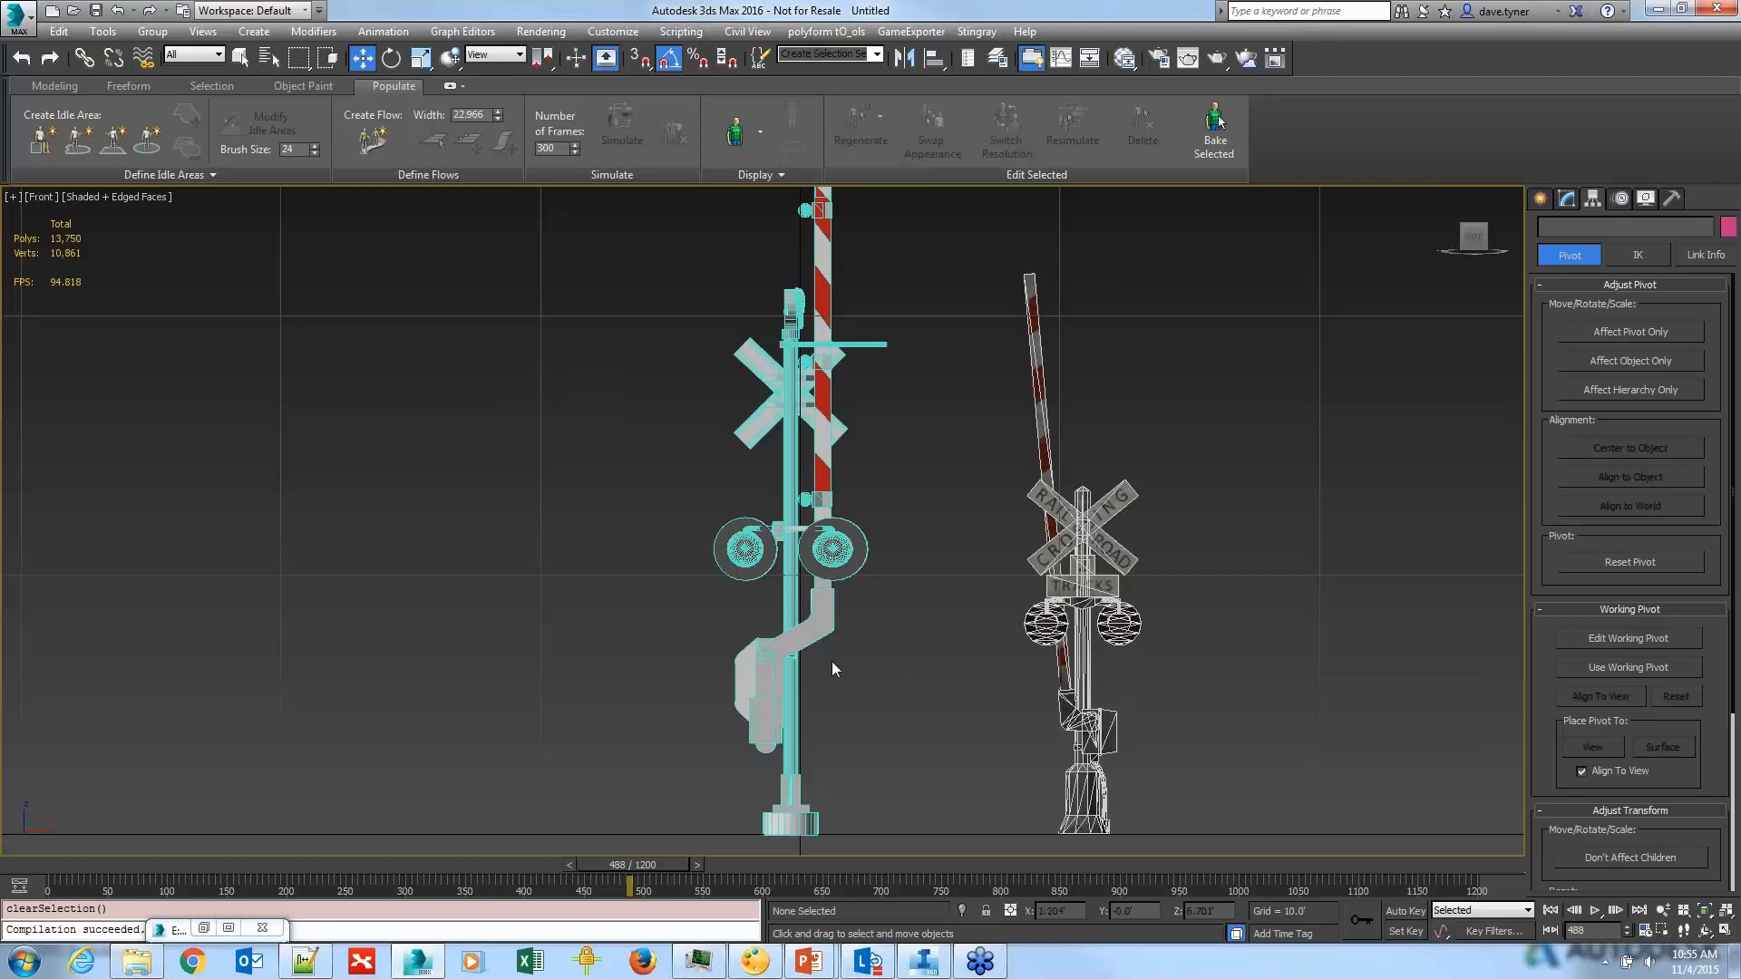
middle_drag(831, 660, 819, 670)
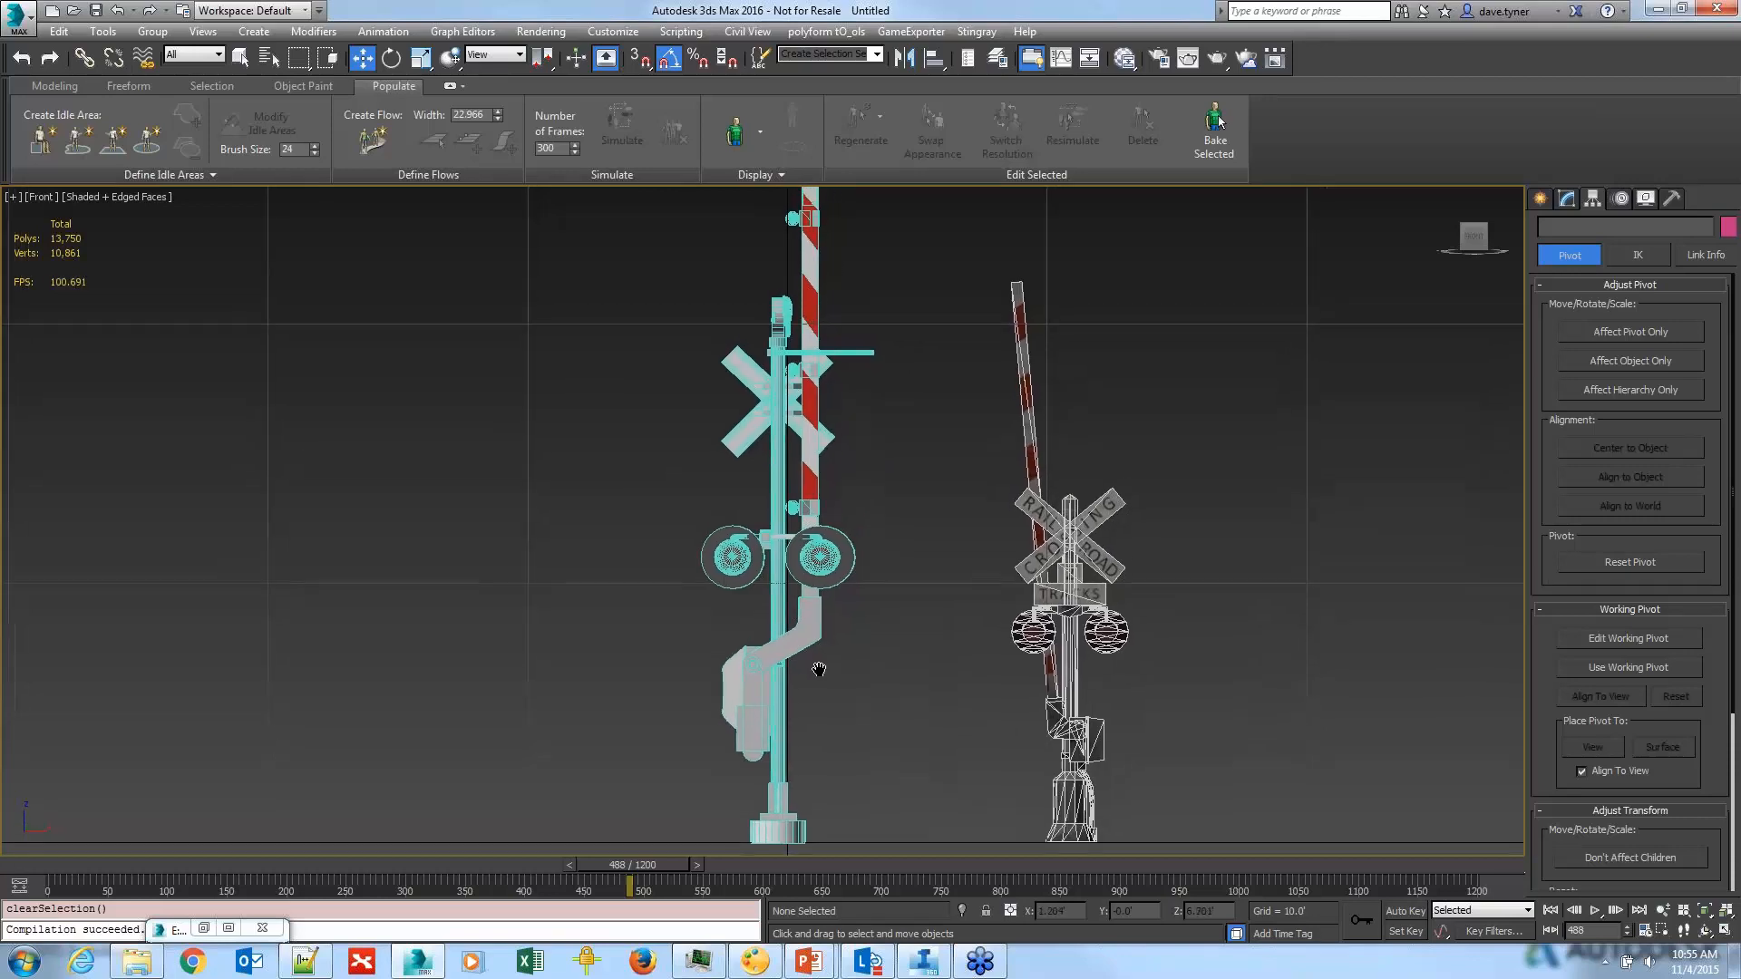
scroll(819, 669, down, 3)
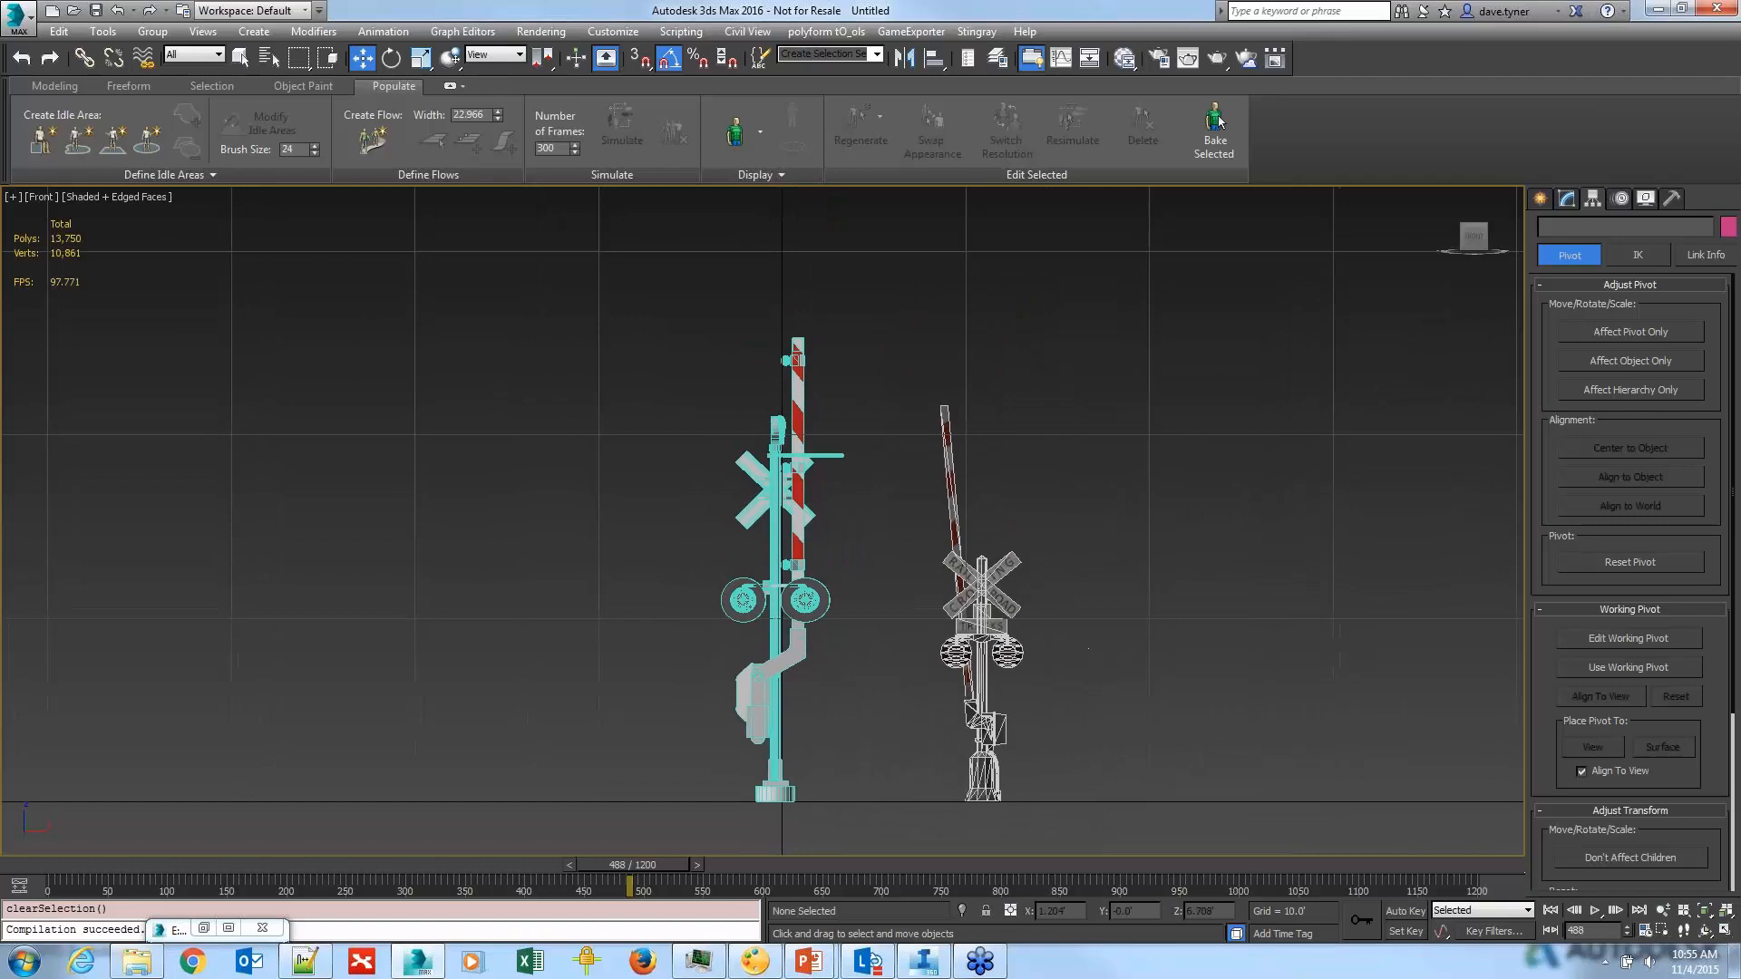
middle_drag(808, 678, 805, 656)
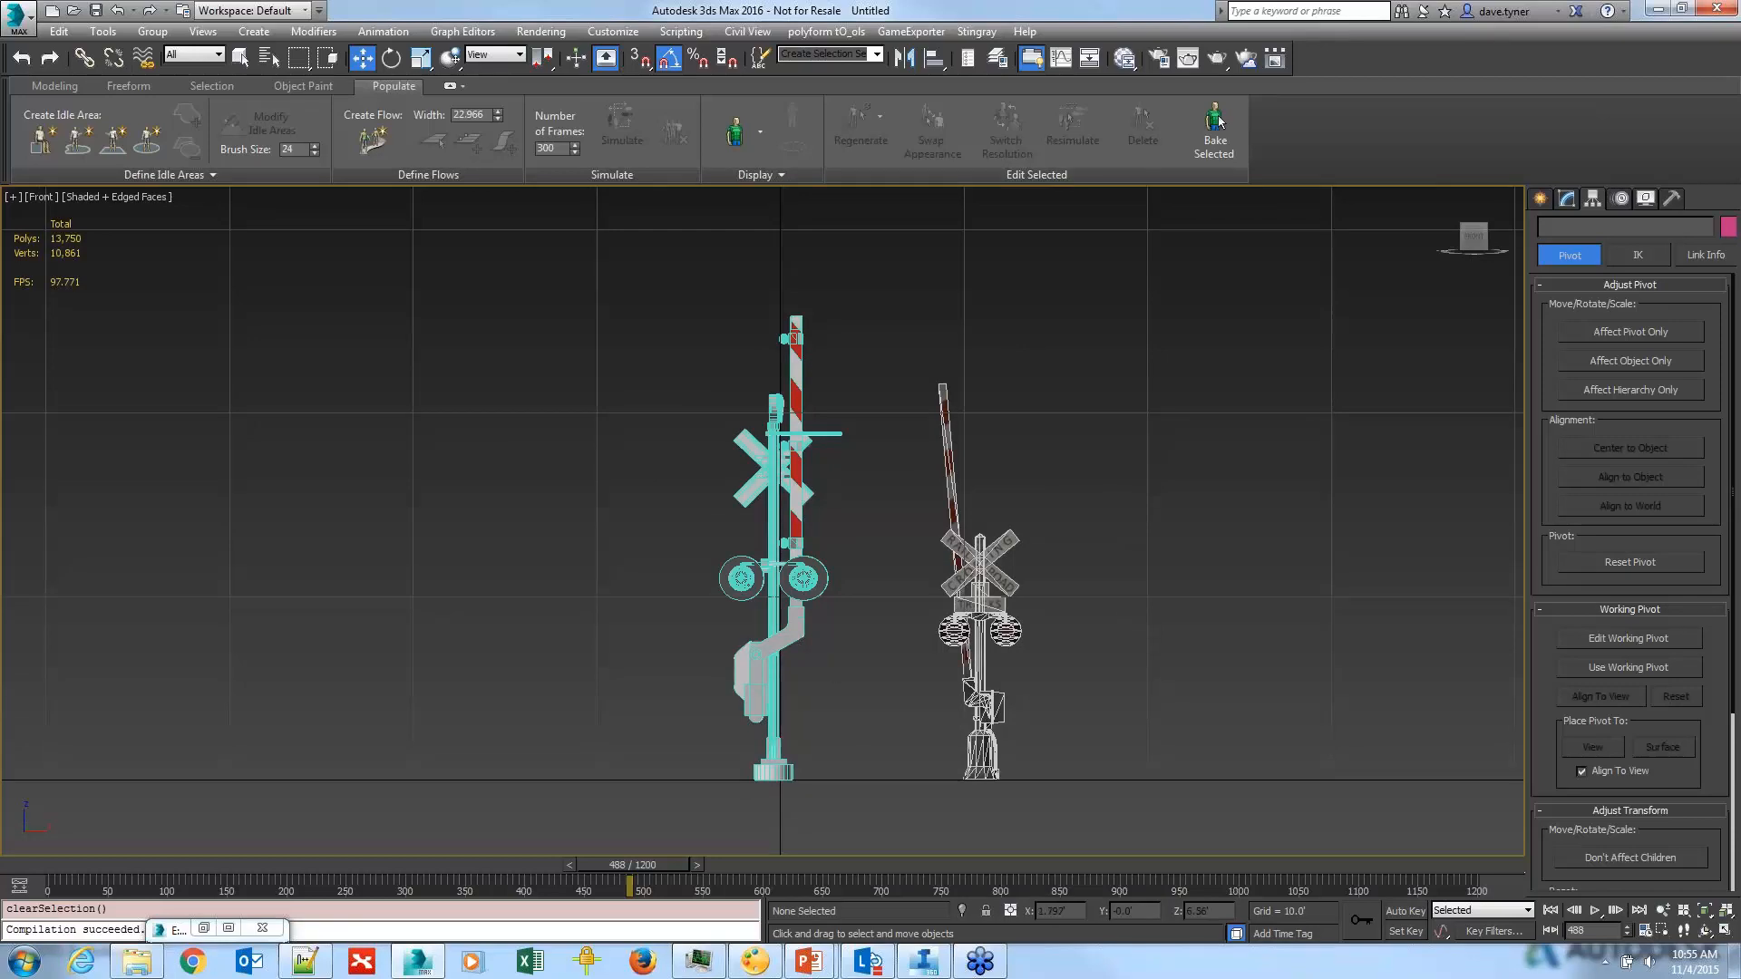
middle_drag(826, 665, 809, 638)
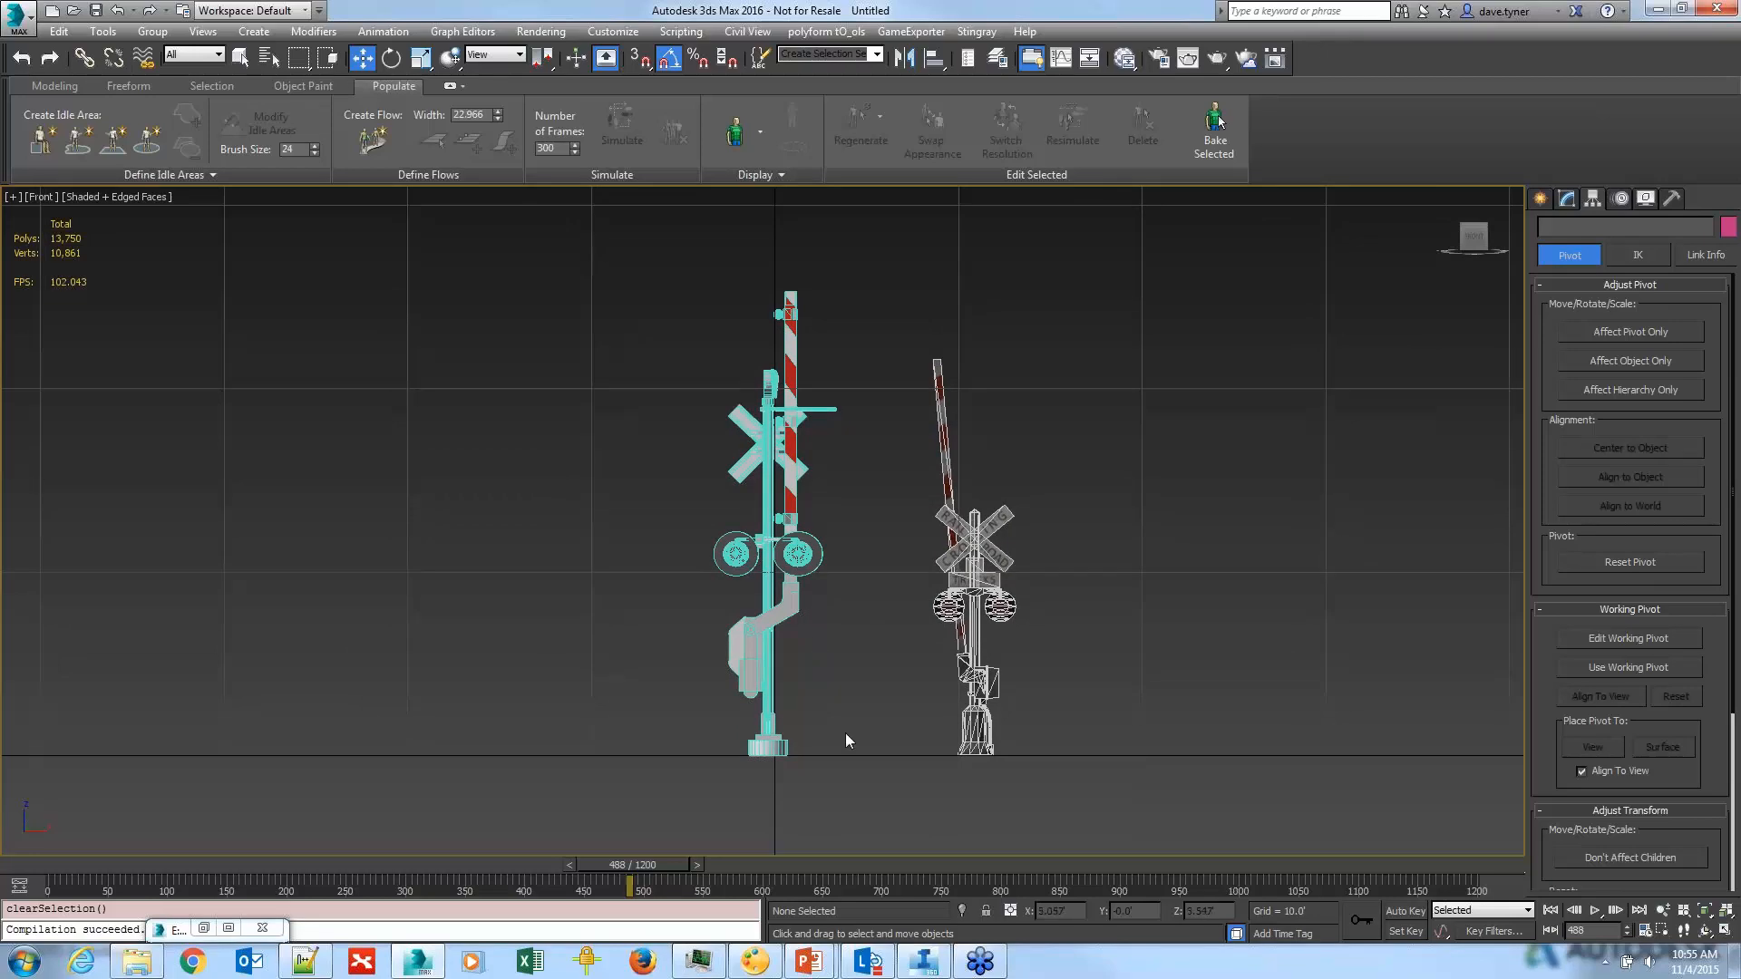
Step: Look through the dae folder under Final Presentation for the exported gate files, and return to 3ds Max
click(136, 963)
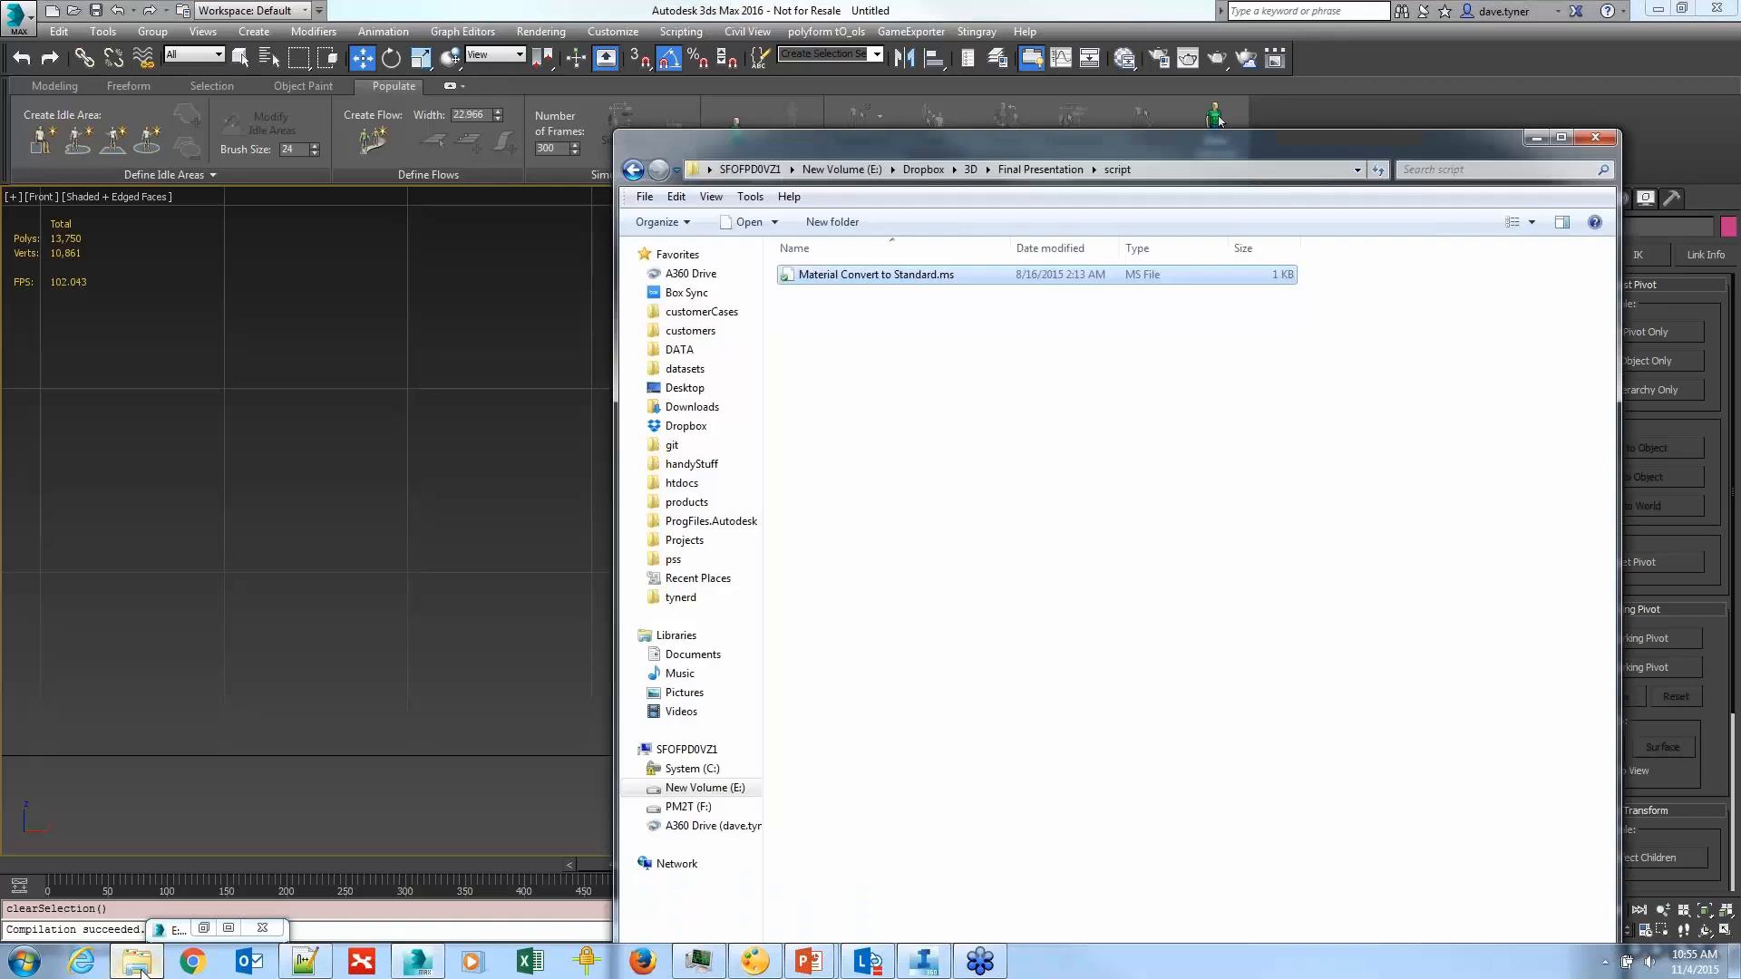
click(1034, 170)
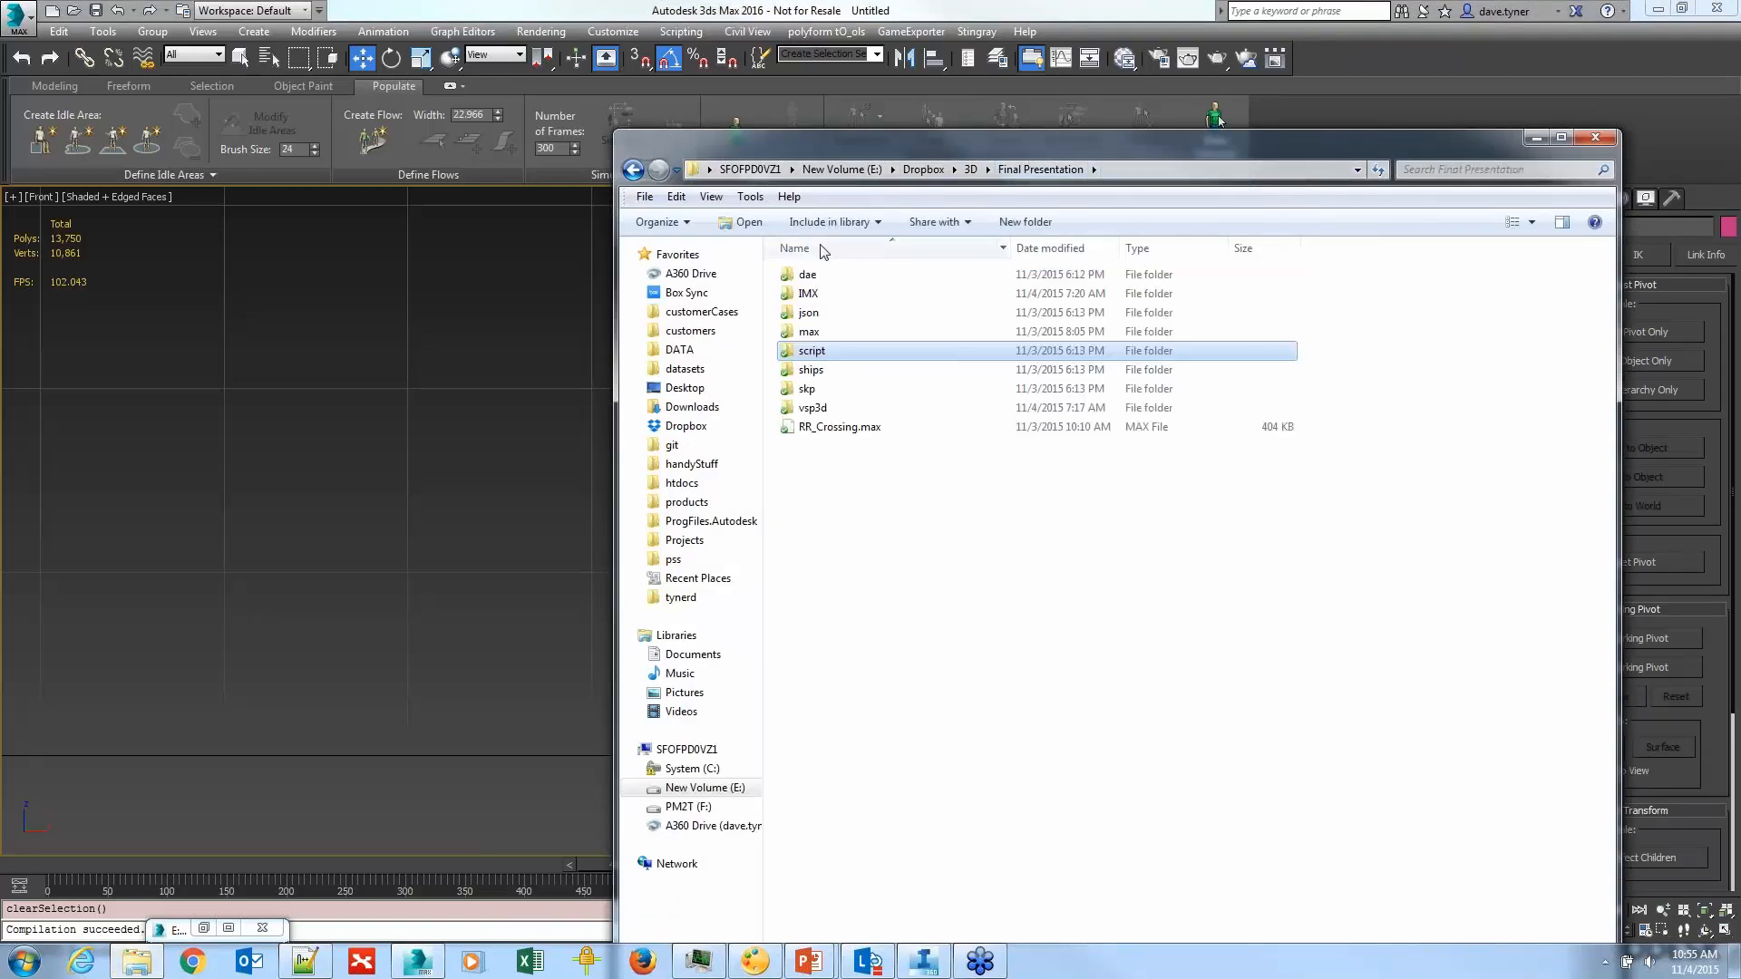
double_click(807, 274)
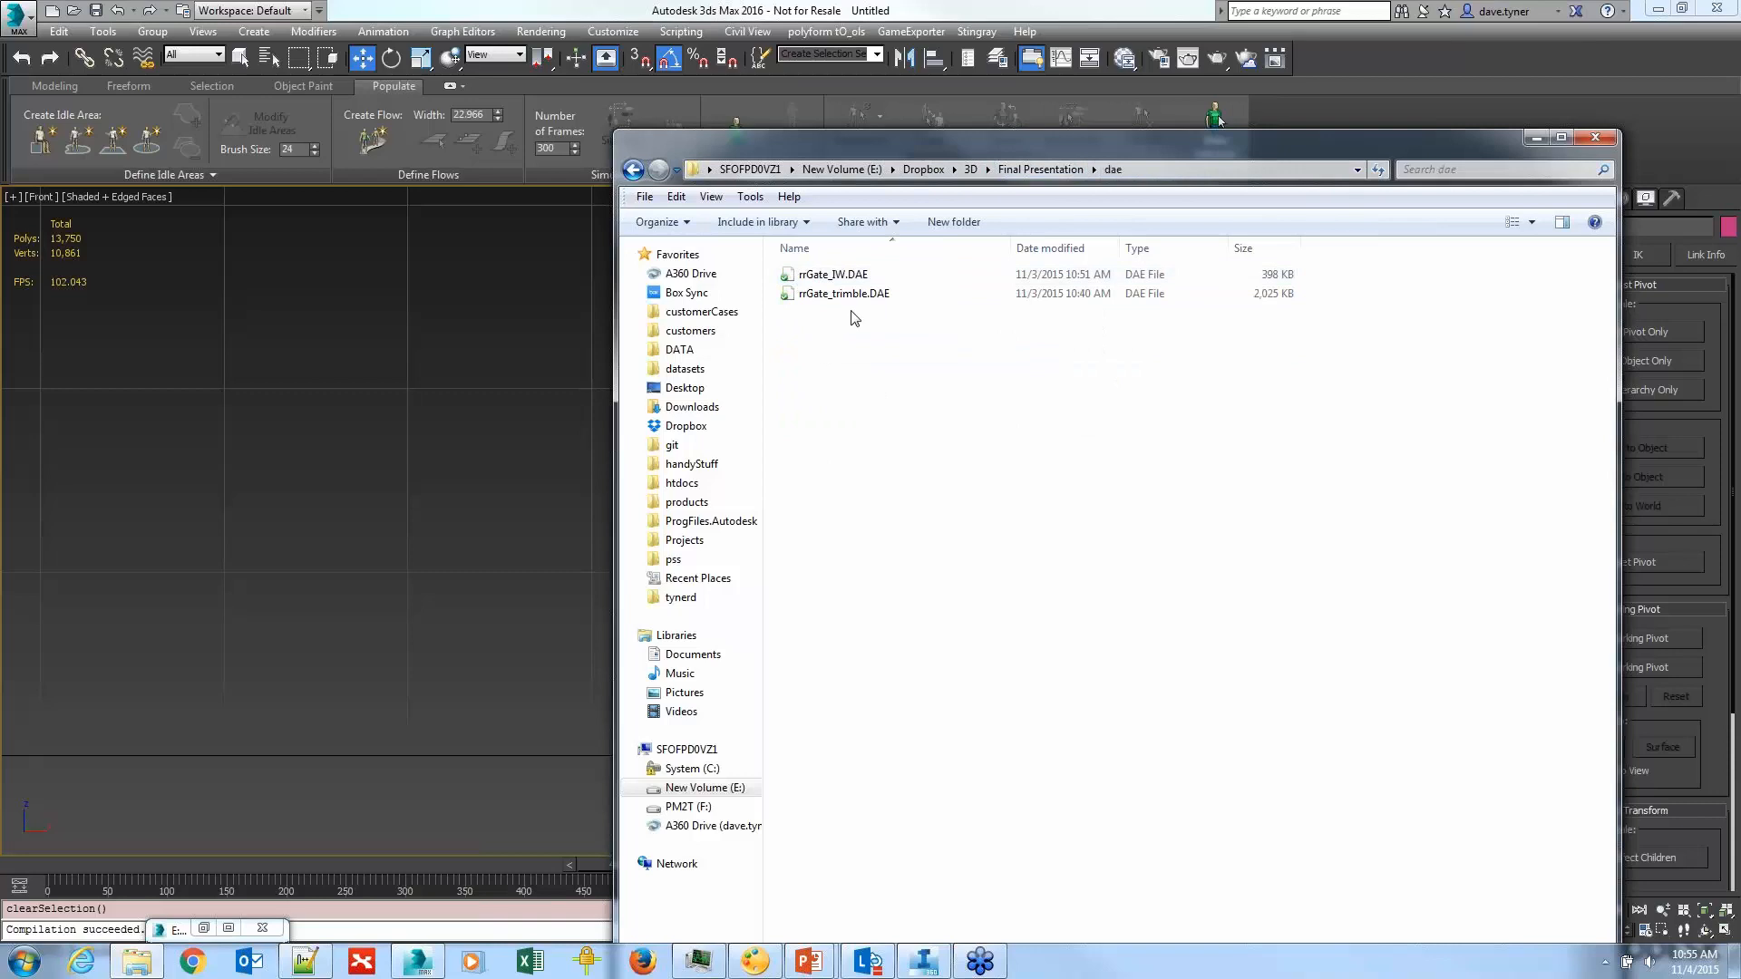
click(521, 504)
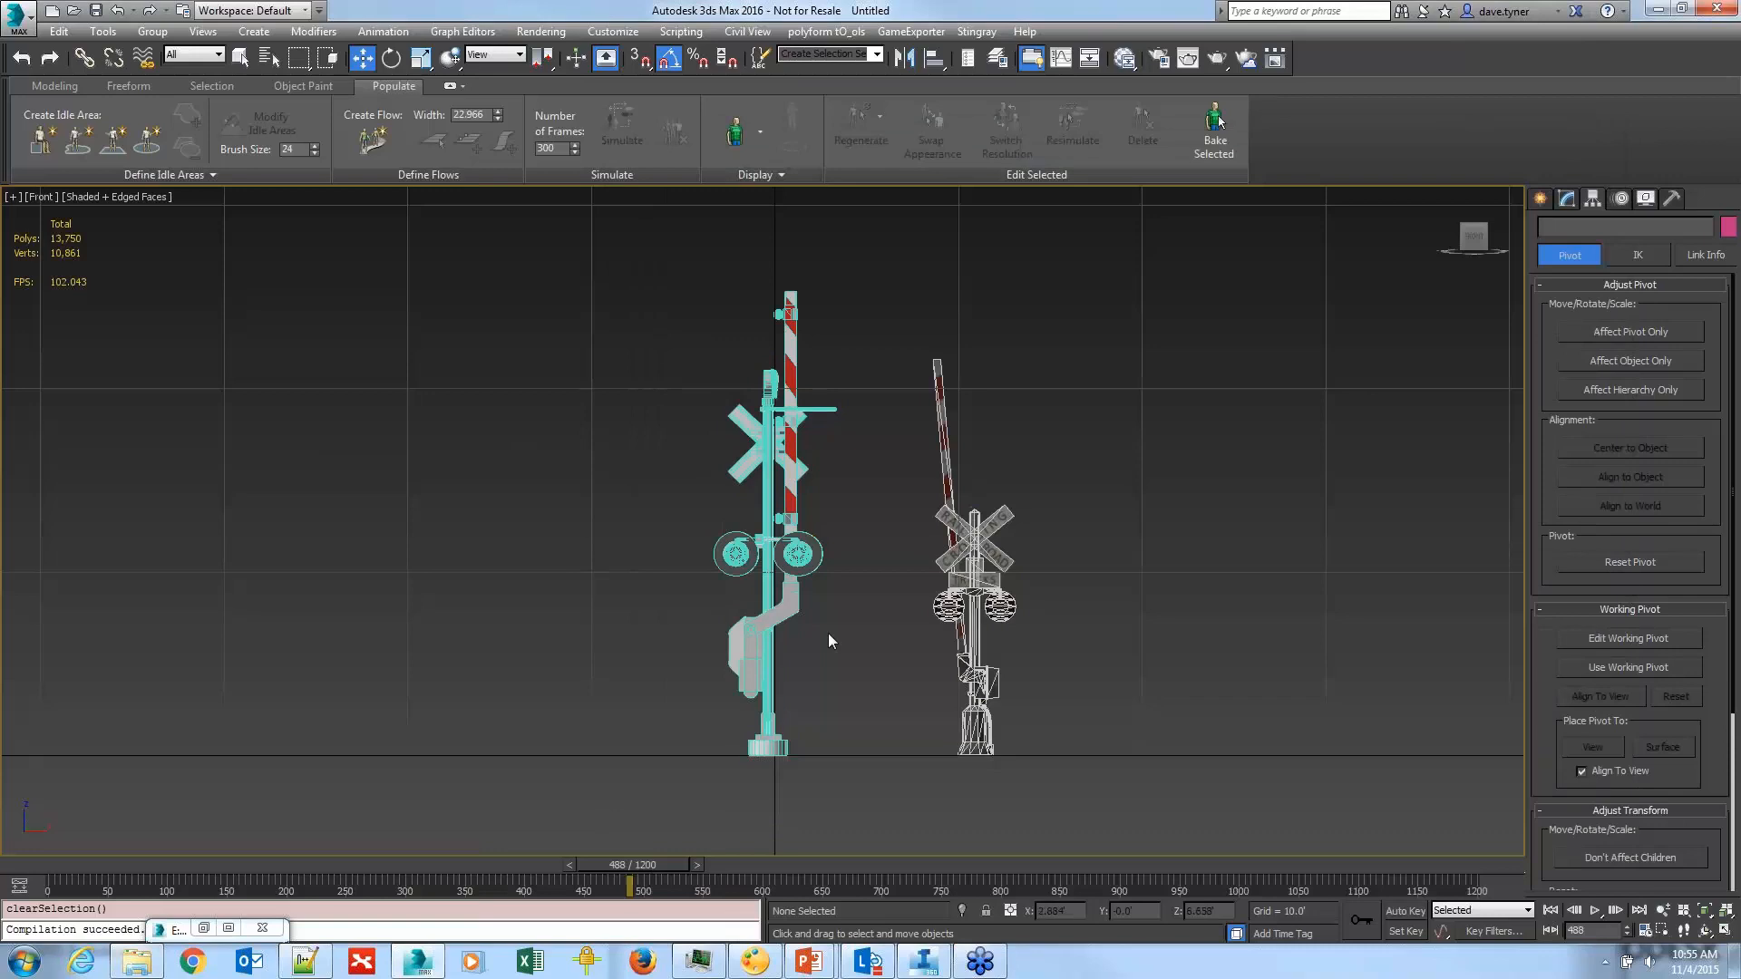
Step: Select the gate arm and post of the gate at the origin, check the Export Selected destination folder, and cancel the export
drag(829, 633, 657, 465)
click(16, 17)
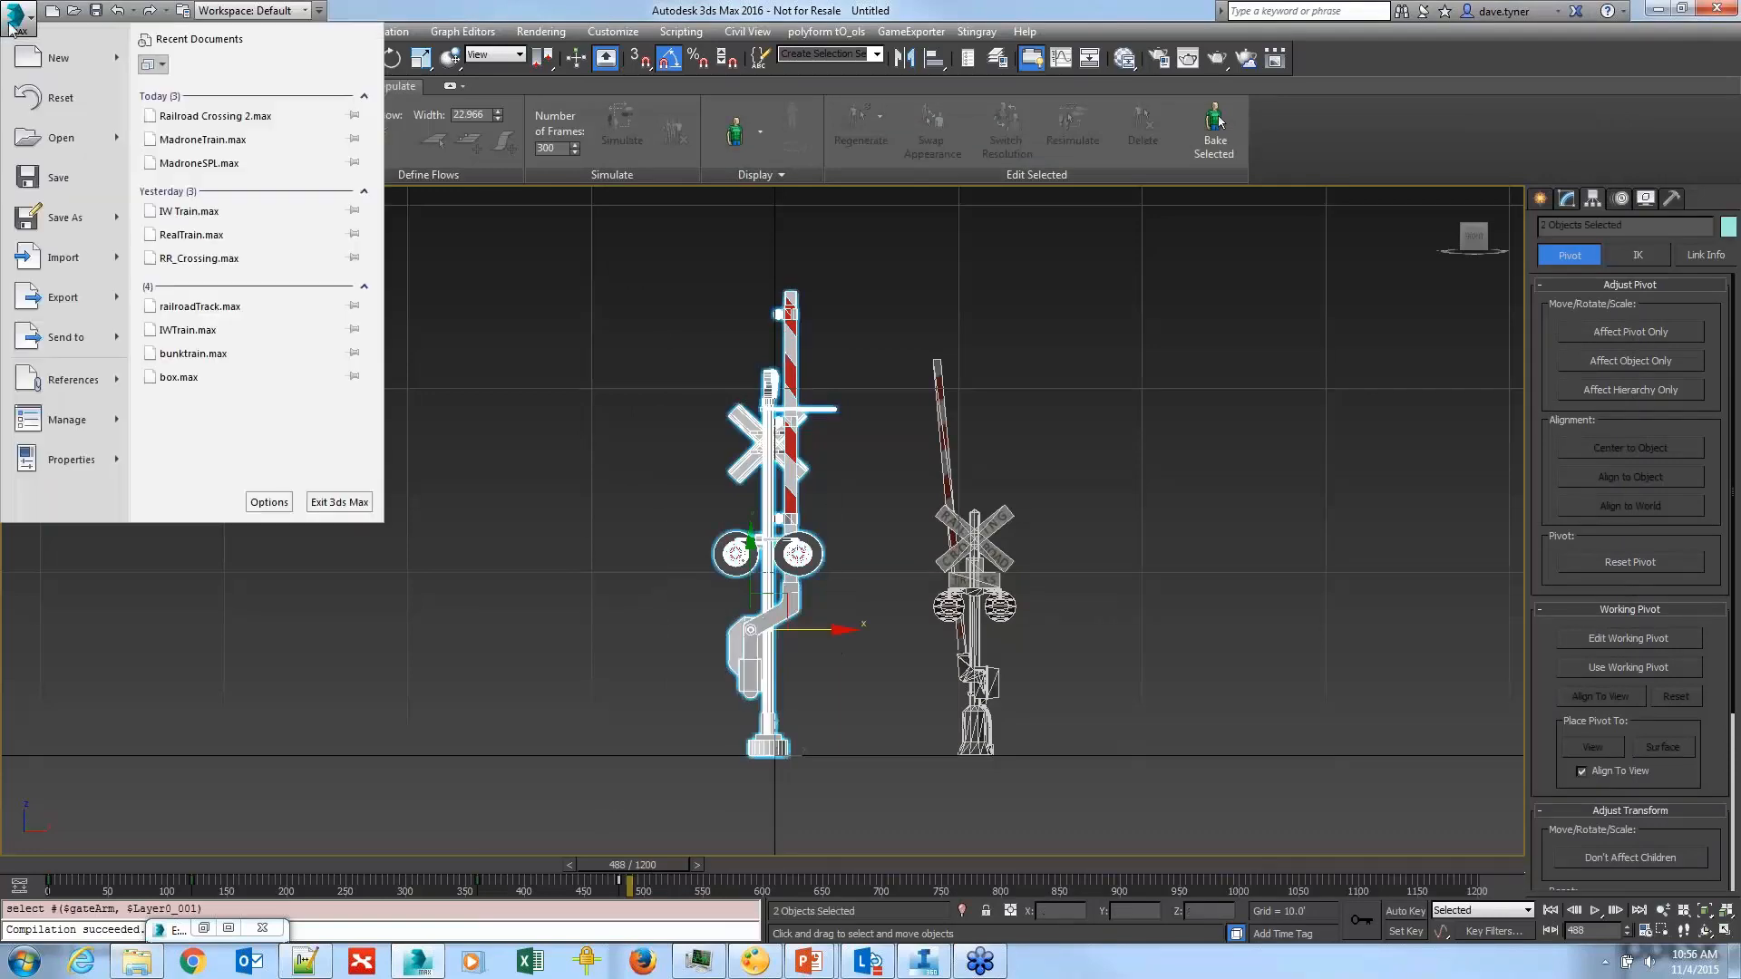
mouse_move(121, 304)
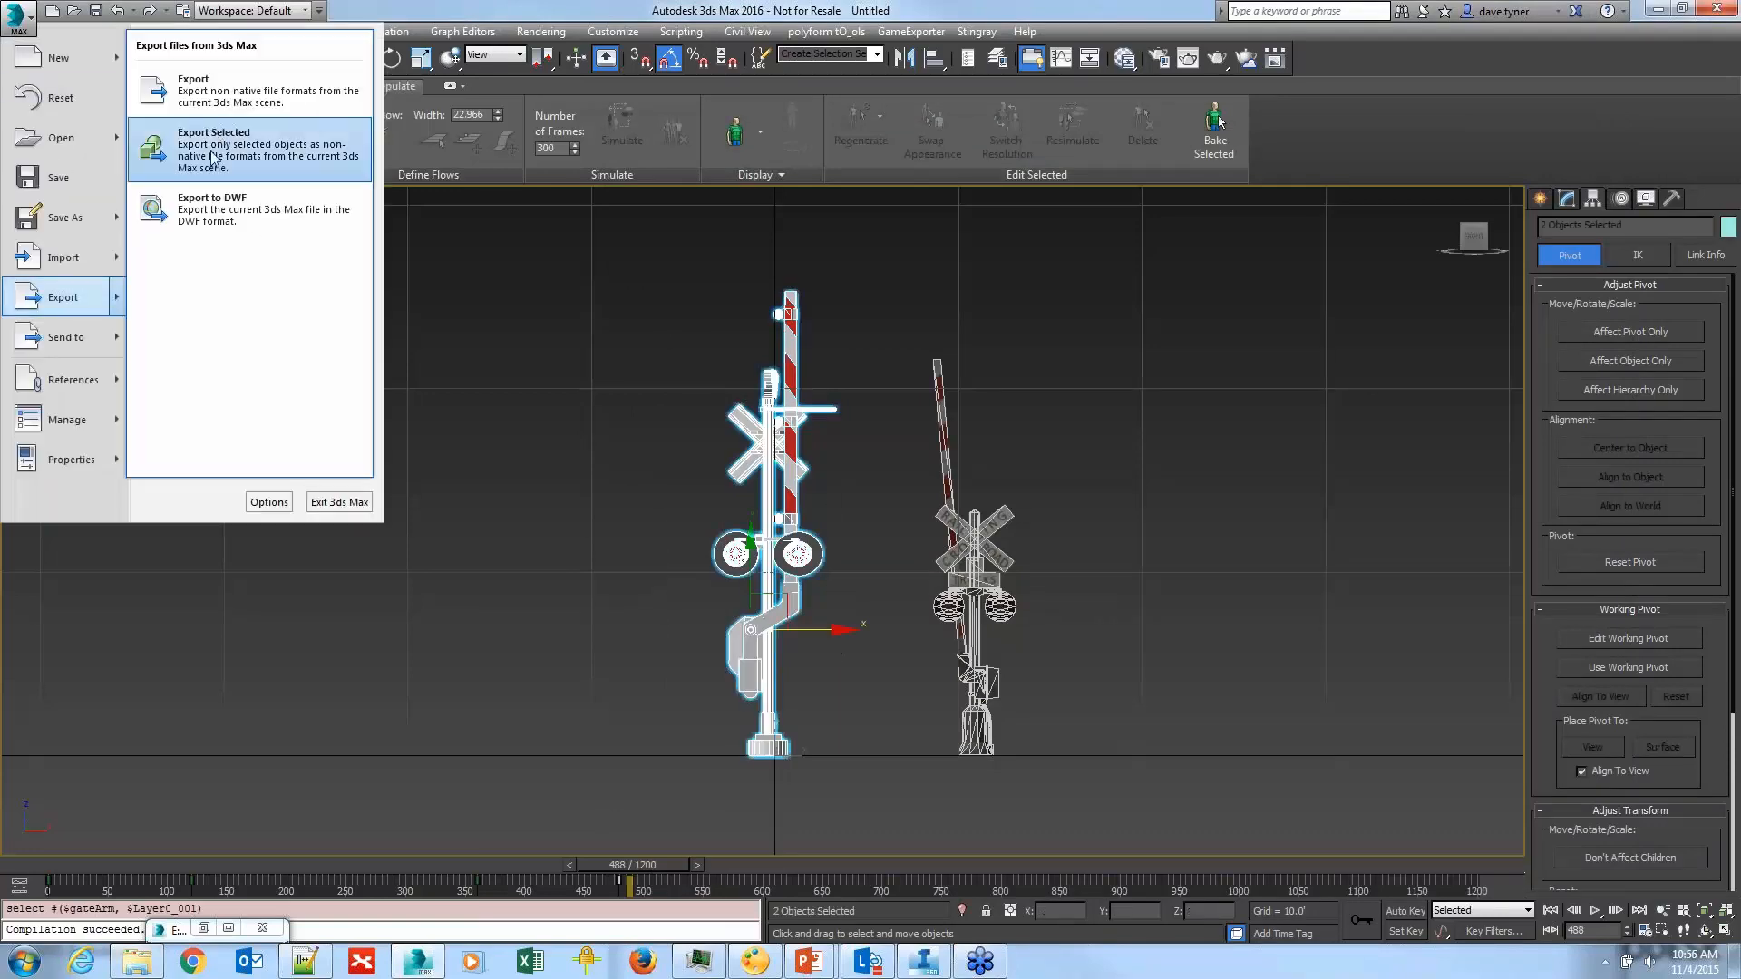
click(220, 136)
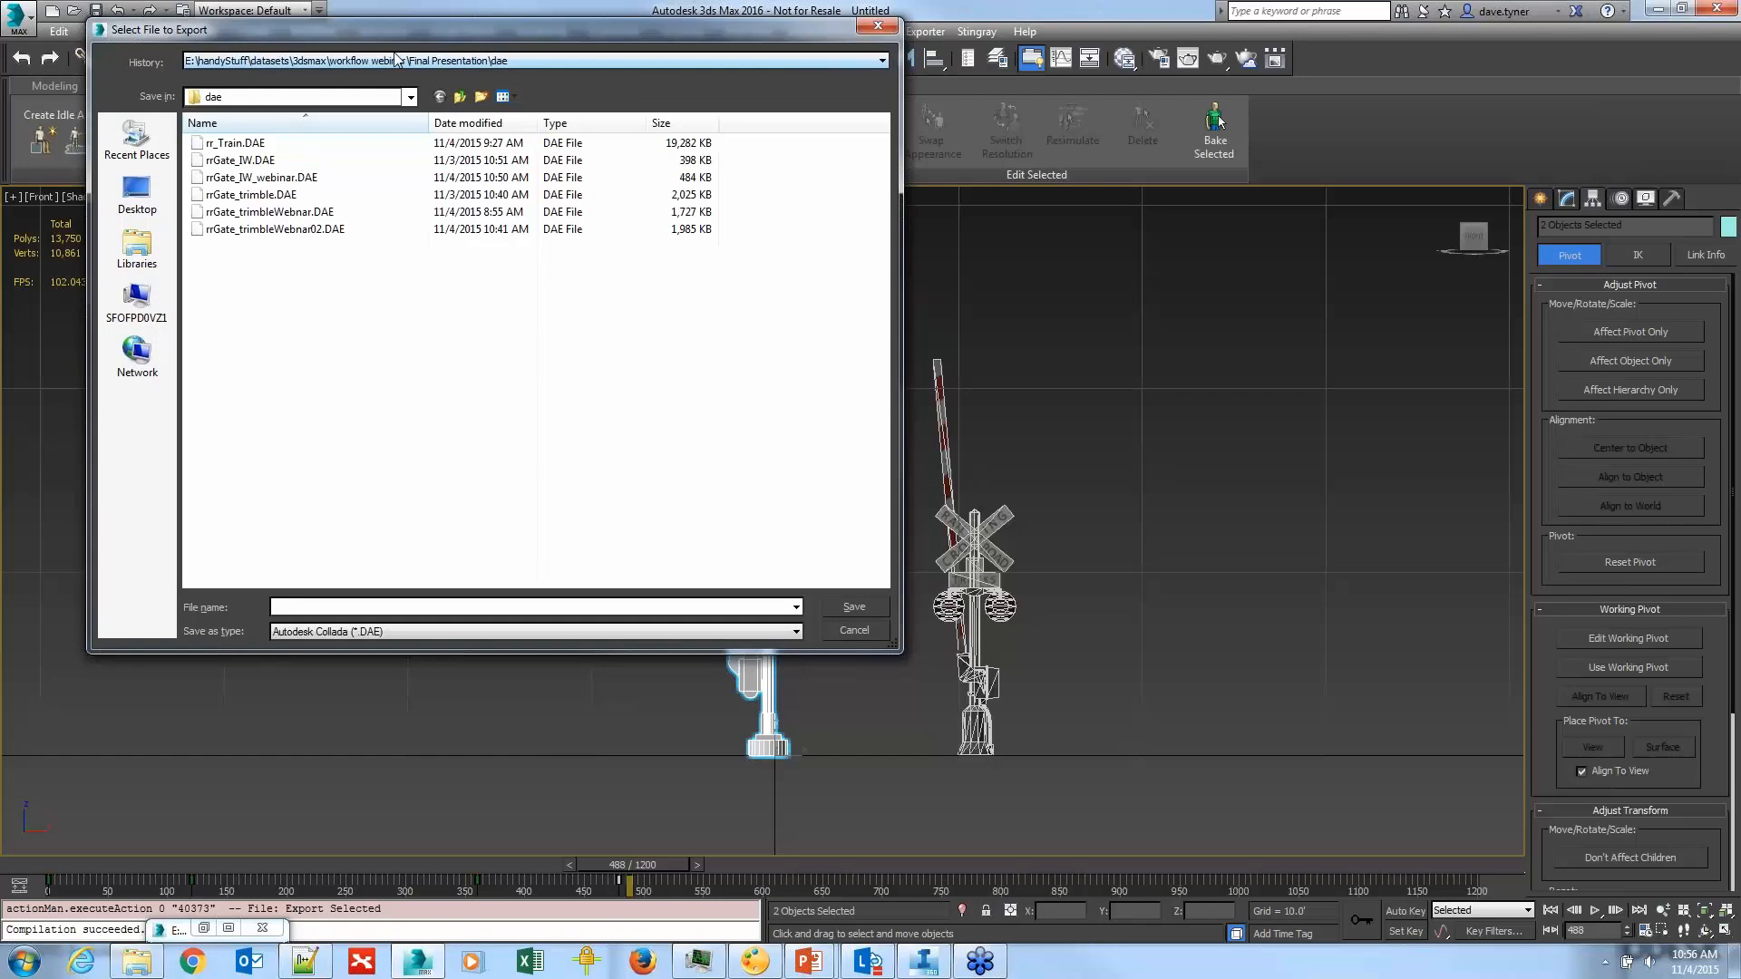
click(854, 631)
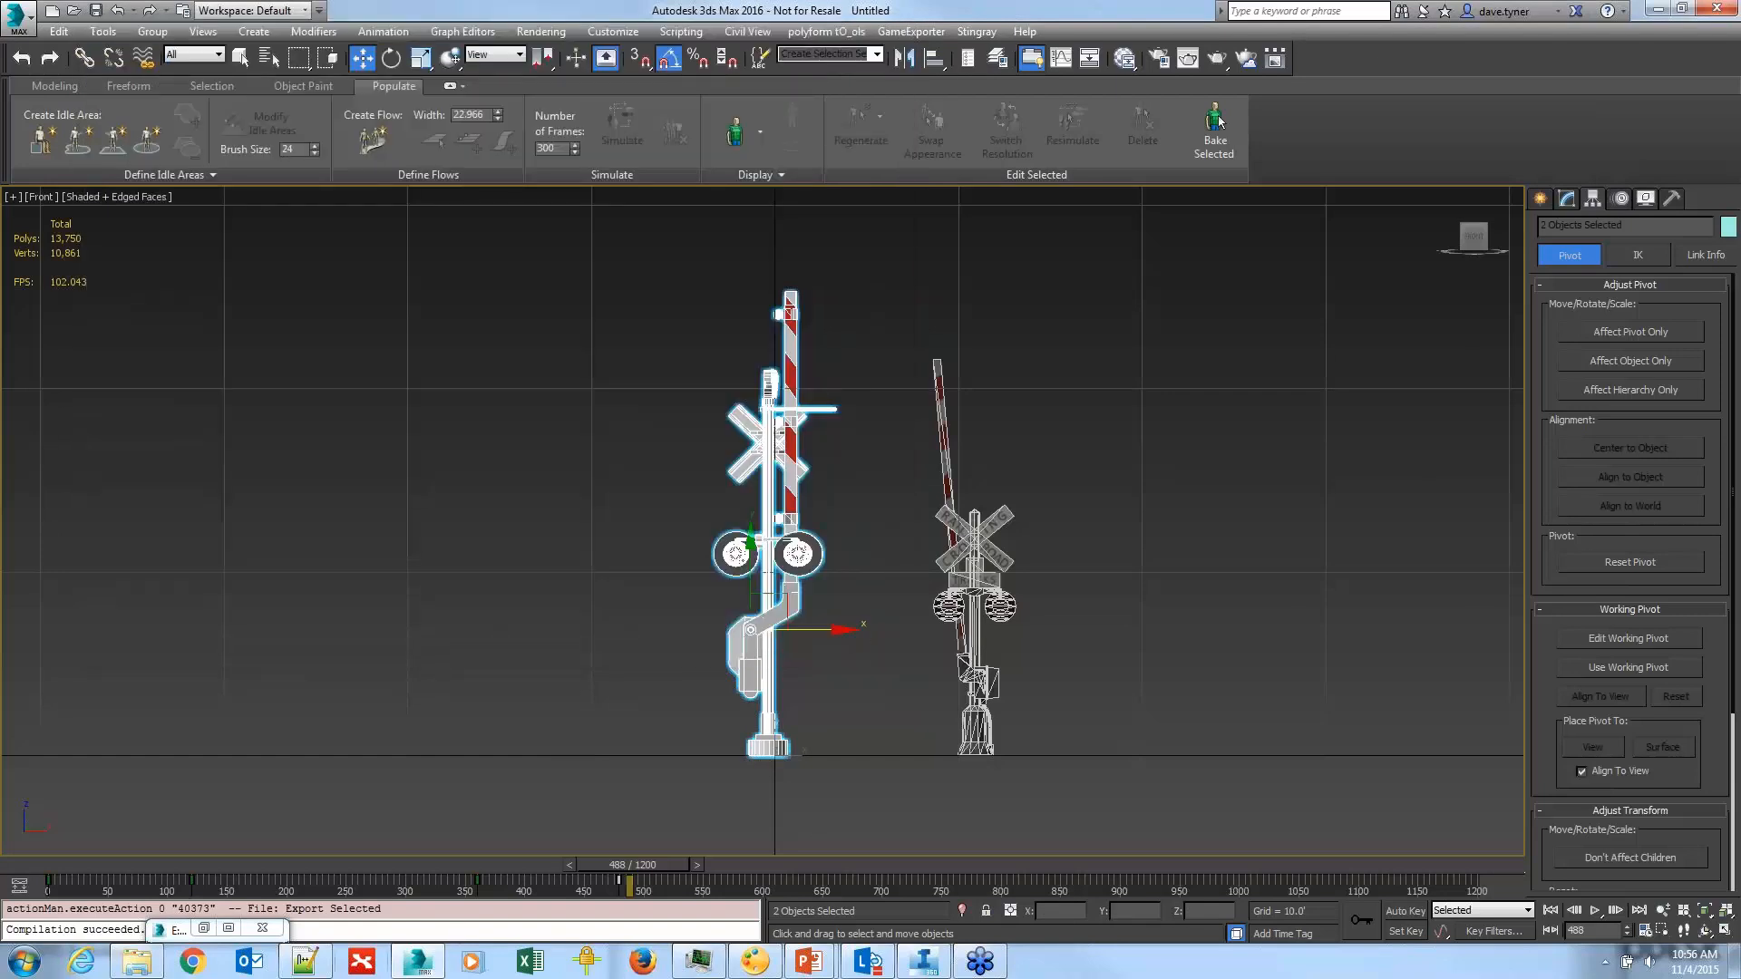
Step: Browse datasets to the workflow webinar's Final Presentation dae folder, sort its Collada files by date modified, and return to 3ds Max
click(136, 961)
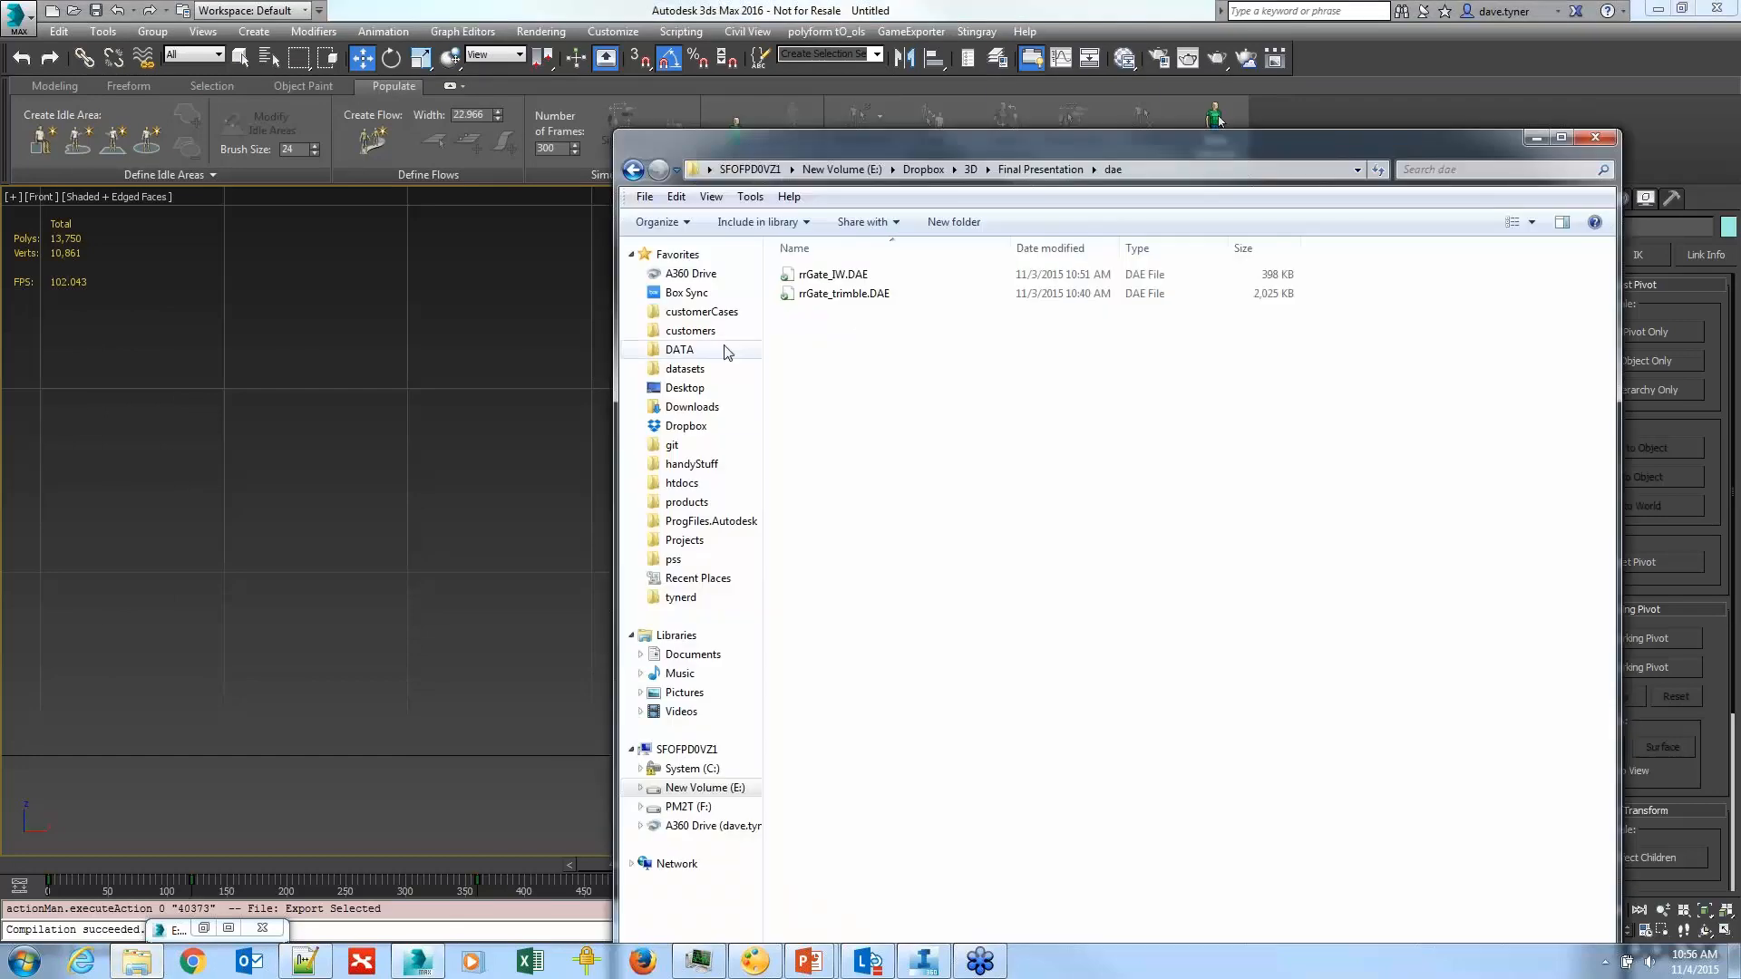
click(687, 368)
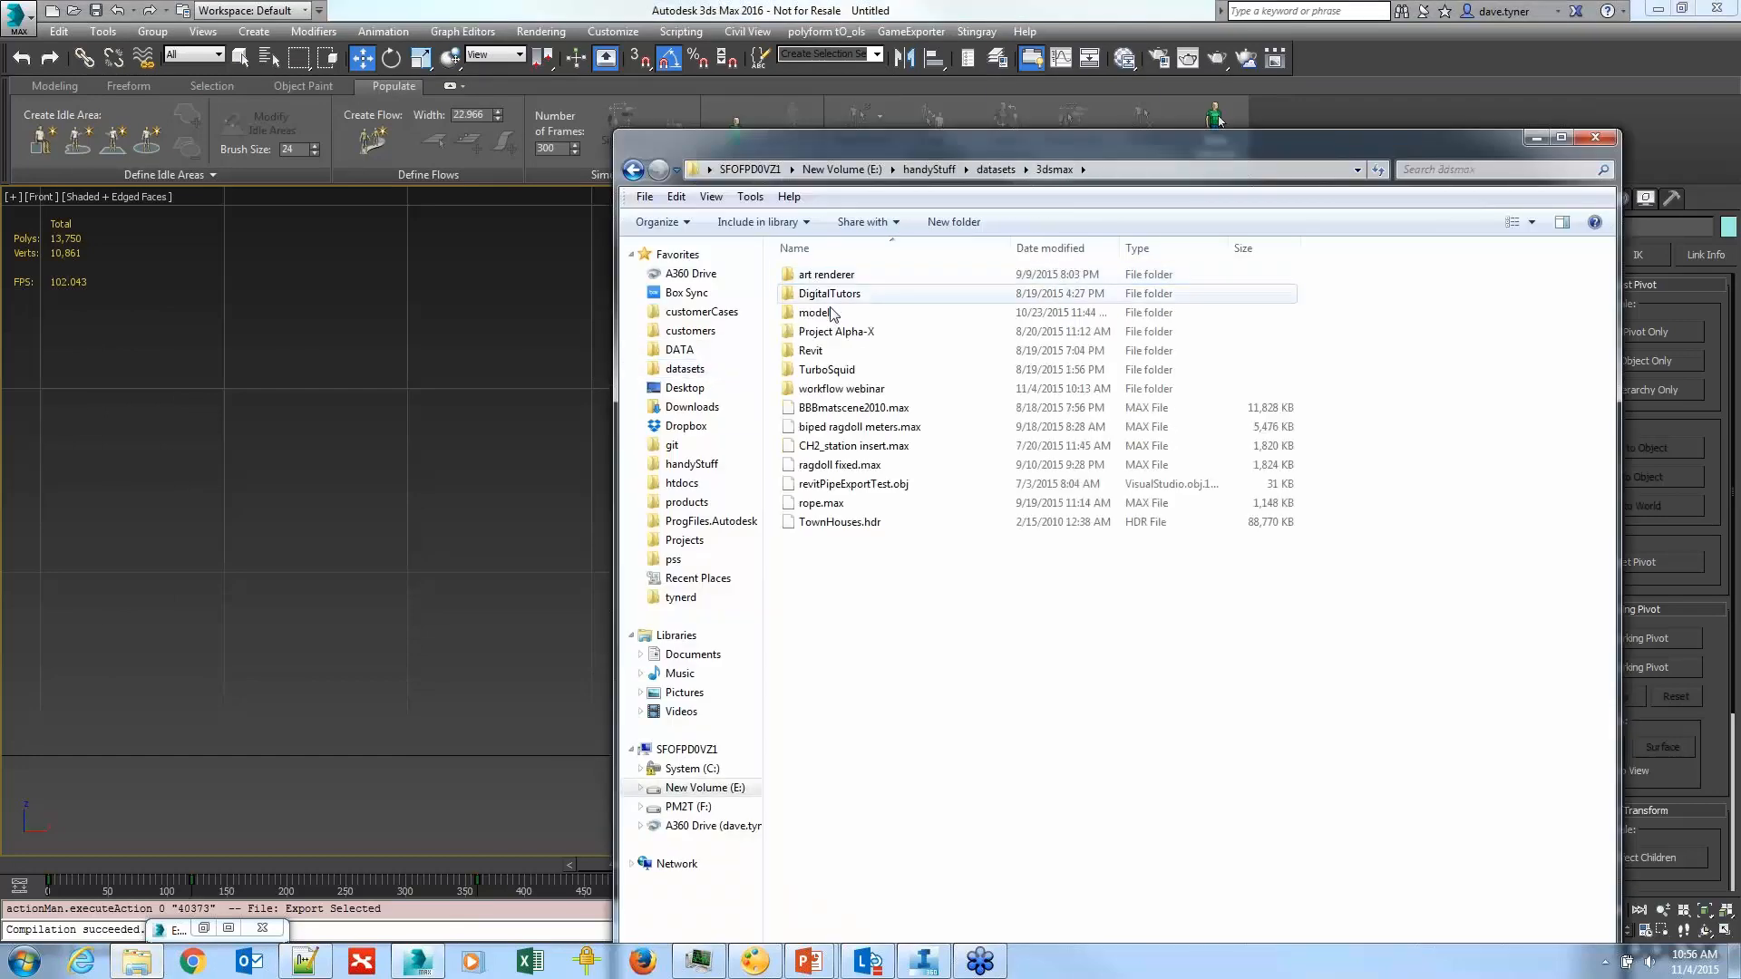
double_click(841, 388)
double_click(839, 293)
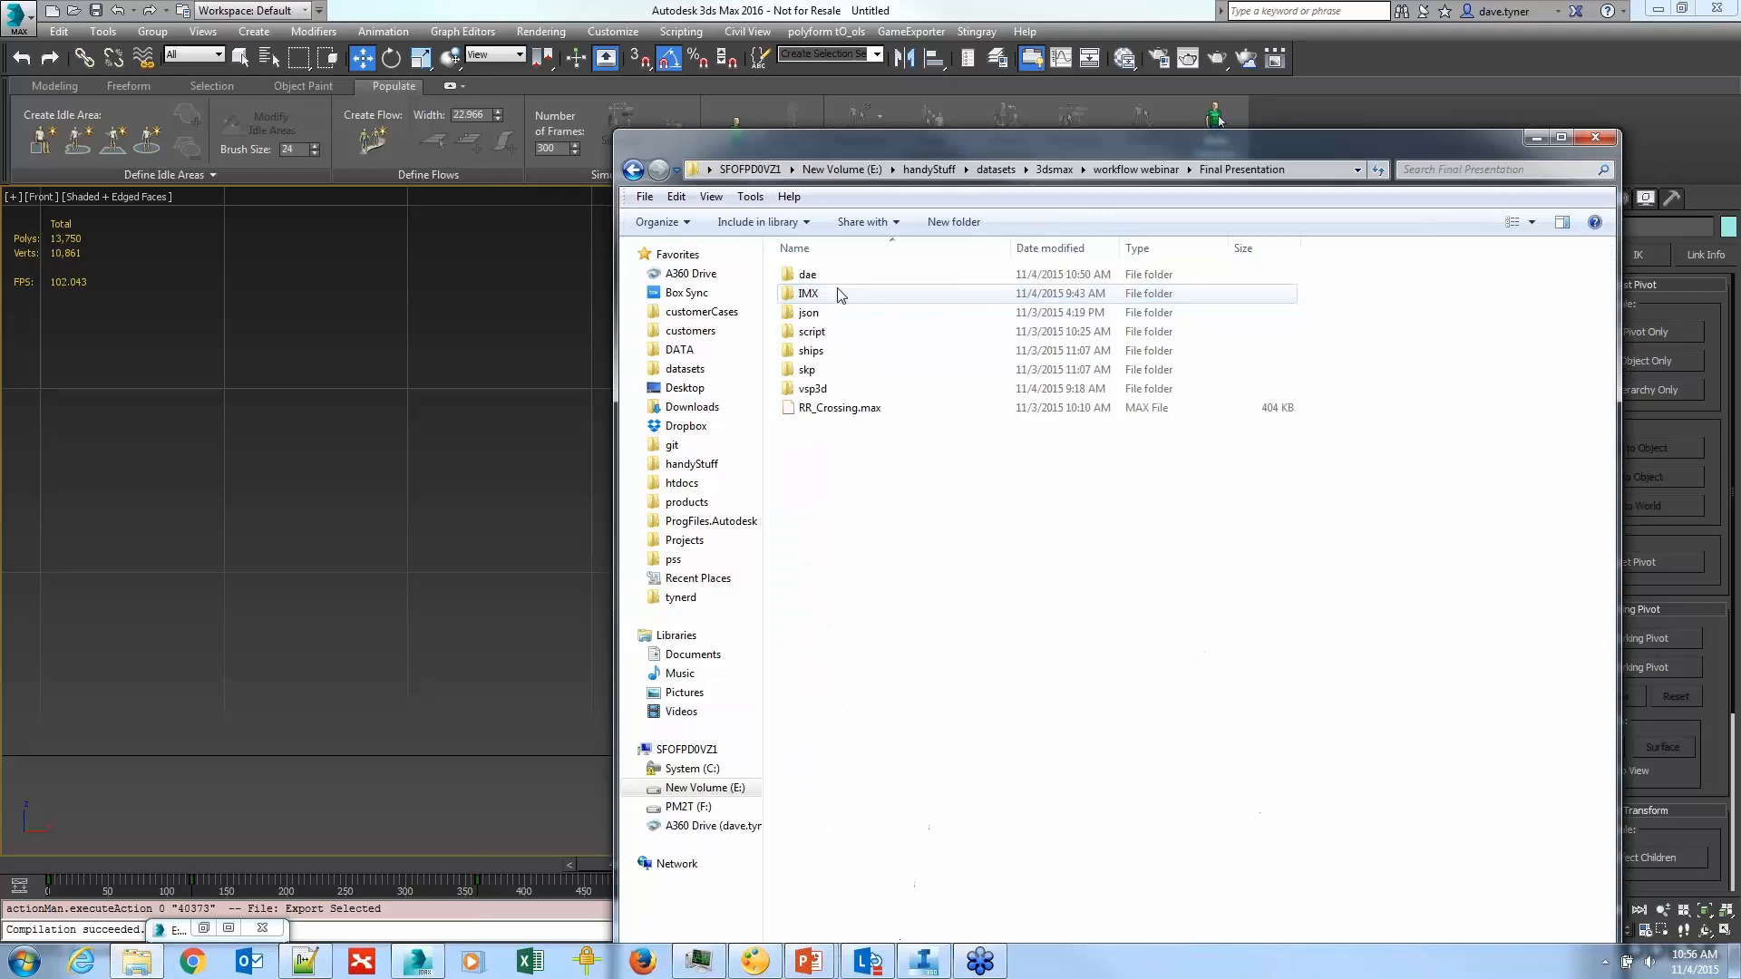
double_click(820, 275)
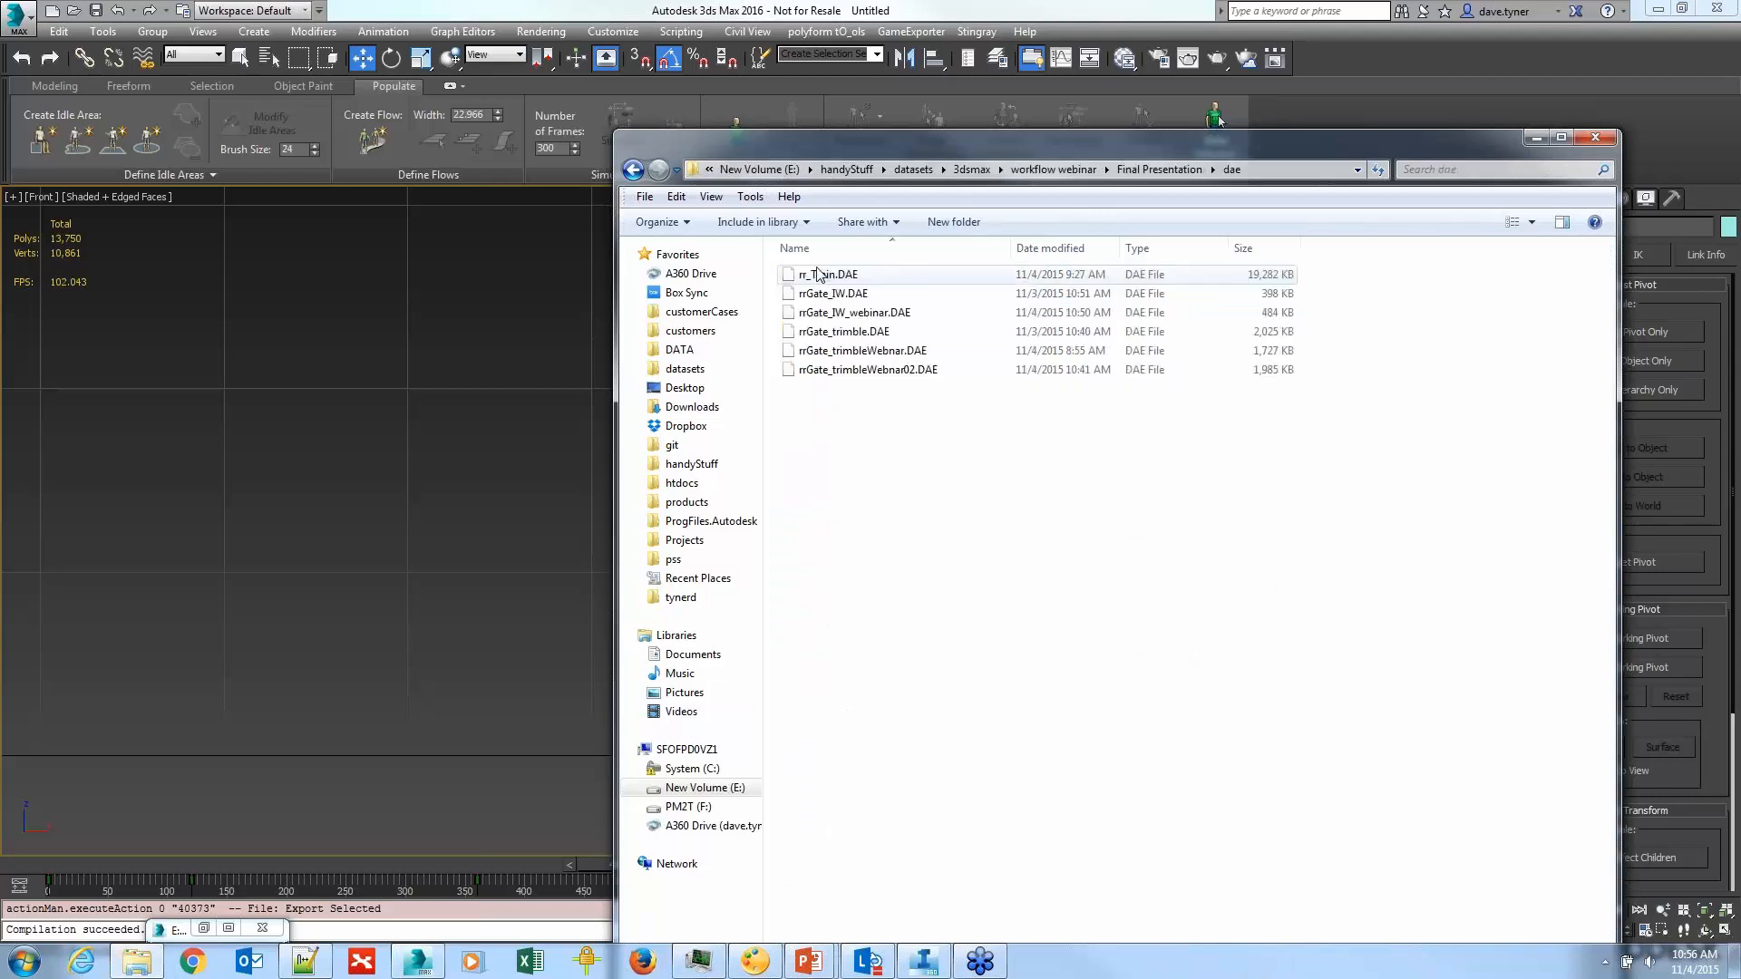
click(1063, 246)
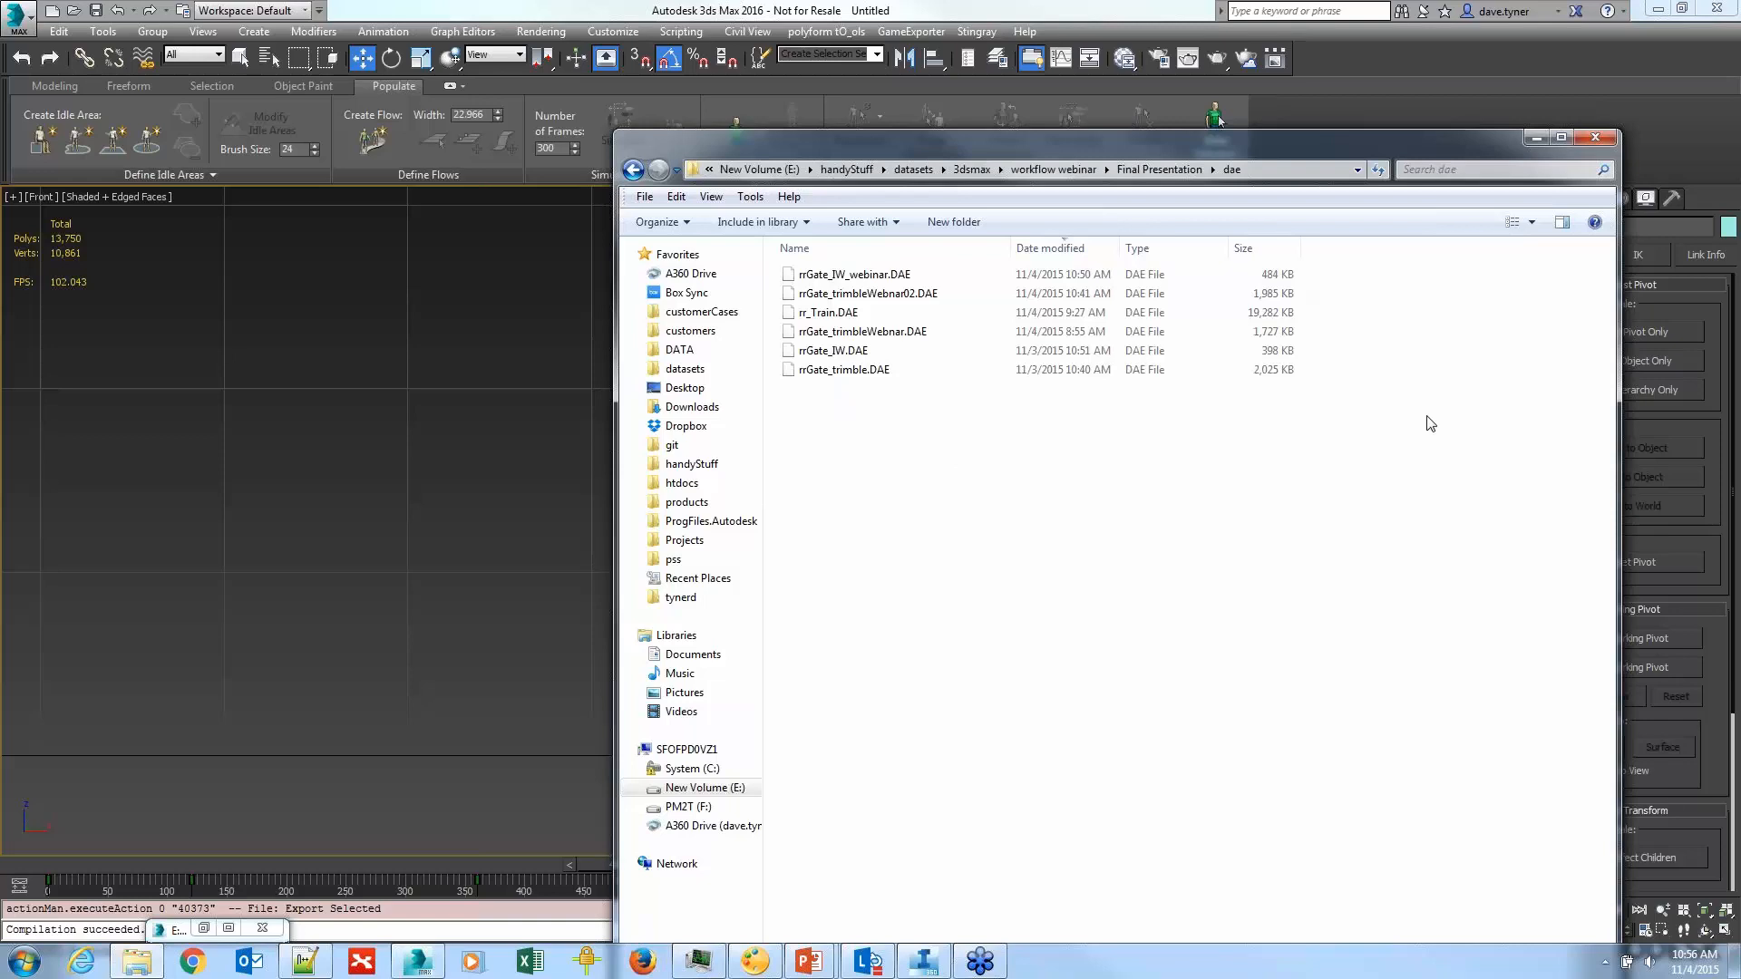
click(1535, 139)
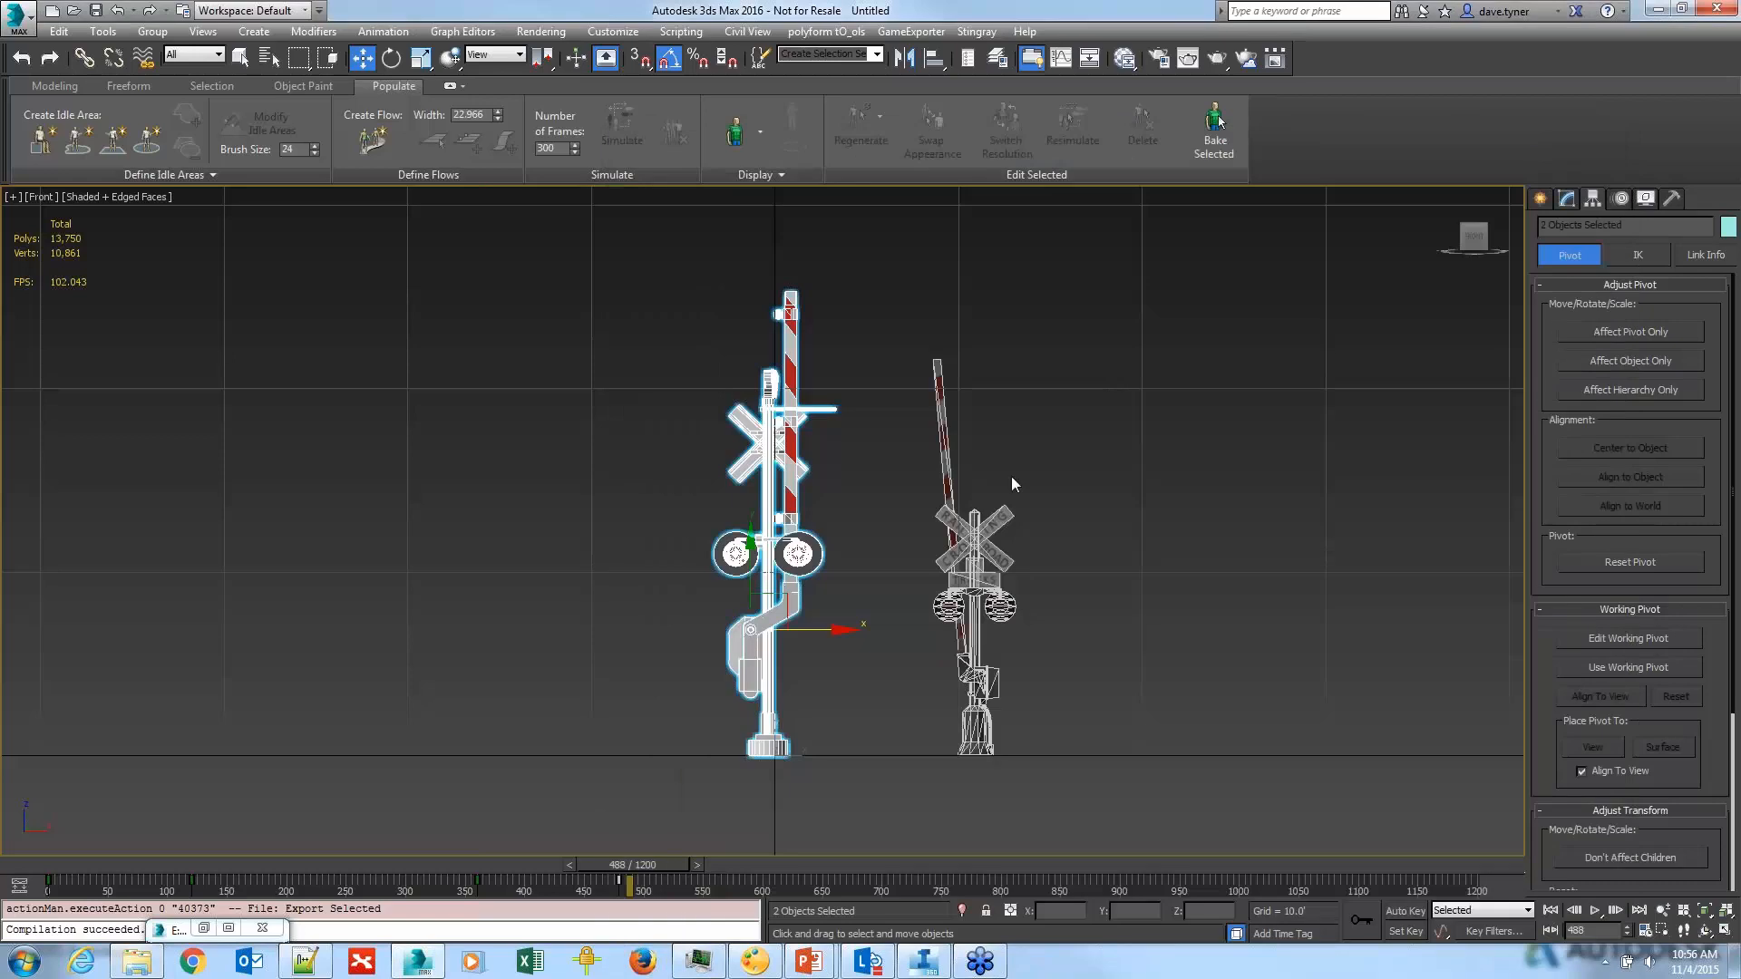